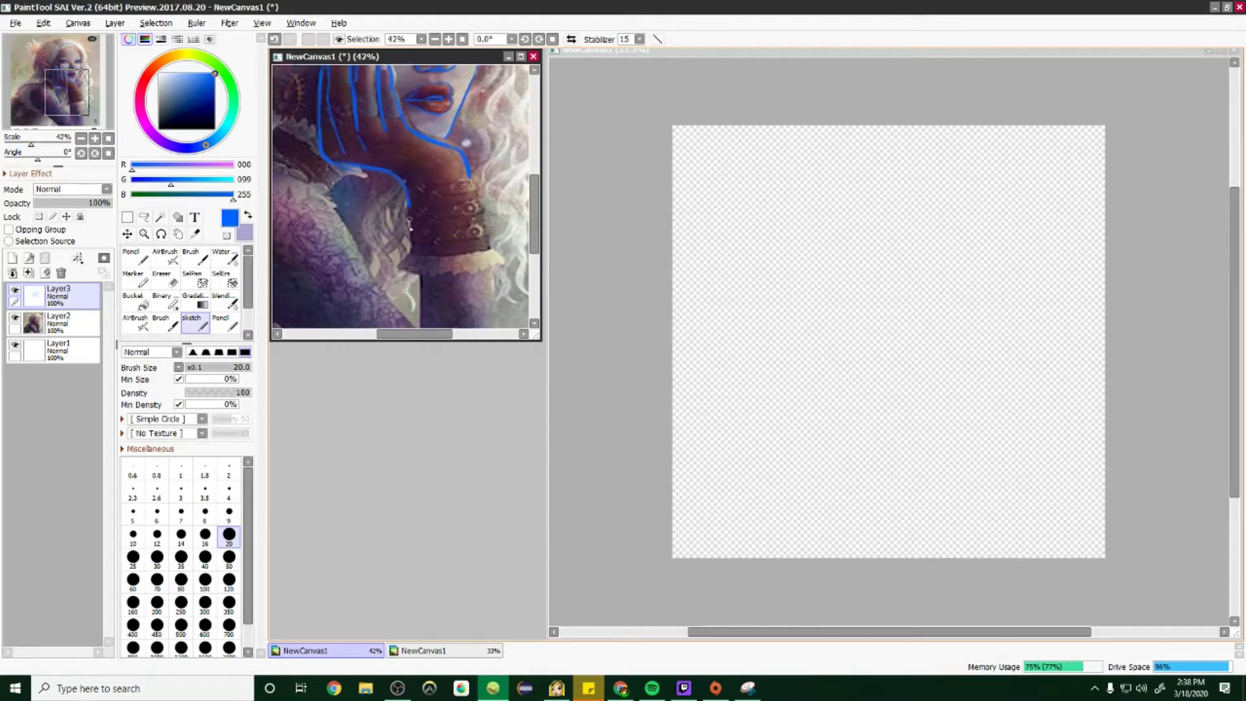
Step: Finish tracing the wrist of the raised hand over the reference portrait with a blue size 20 brush
mouse_move(410, 225)
left_mouse_down()
mouse_move(414, 263)
mouse_move(410, 253)
mouse_move(478, 247)
left_mouse_up()
scroll(466, 309, "down", 2)
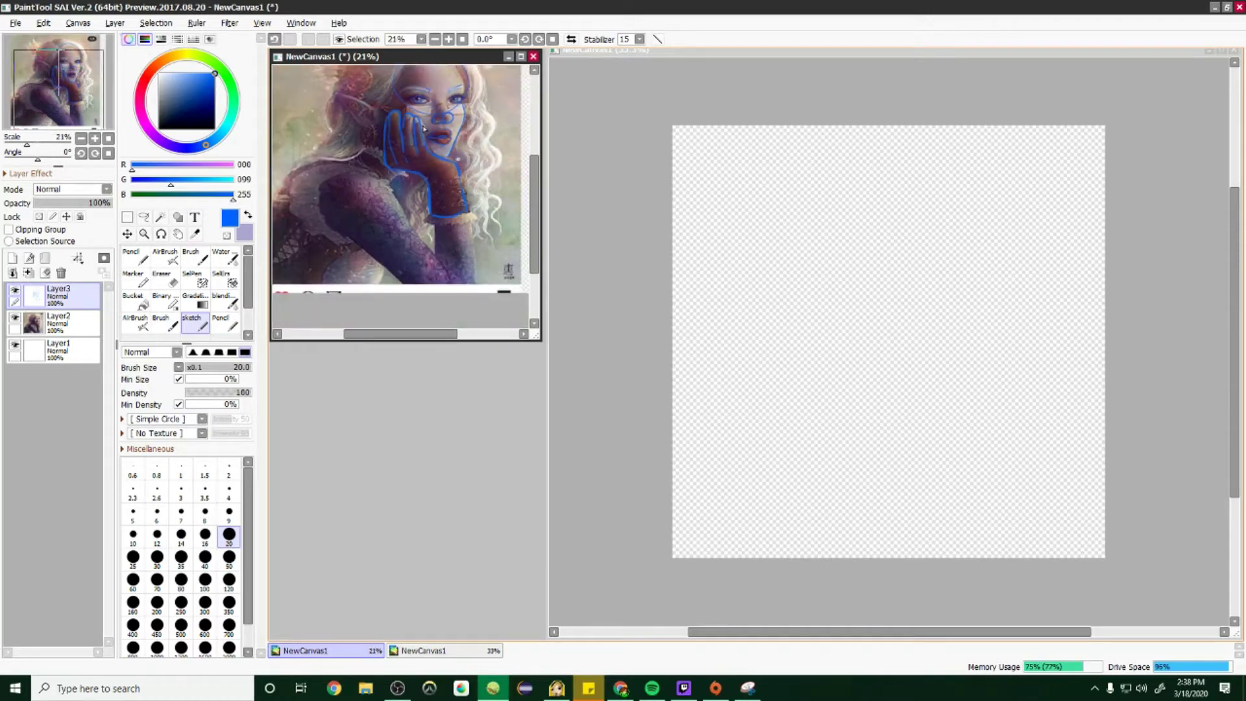
Step: Hide the reference photo layer to examine the traced face and hand lines alone, and show the photo again
left_click(14, 318)
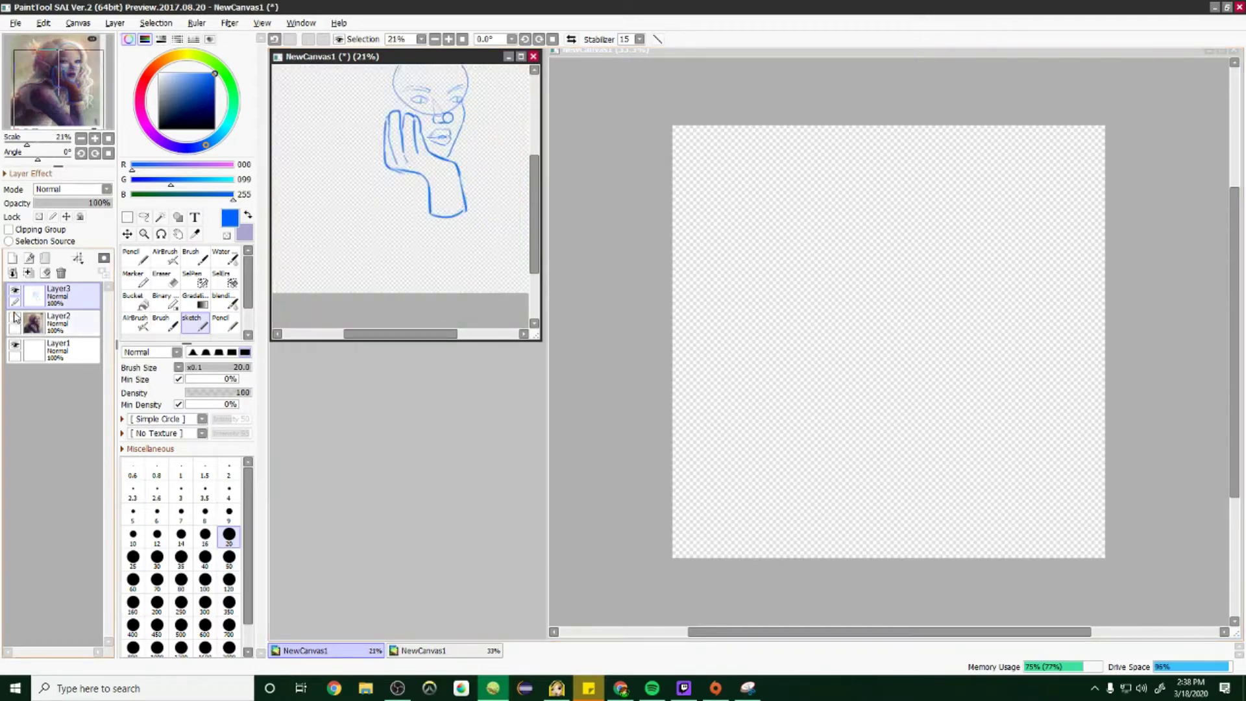
scroll(418, 120, "down", 2)
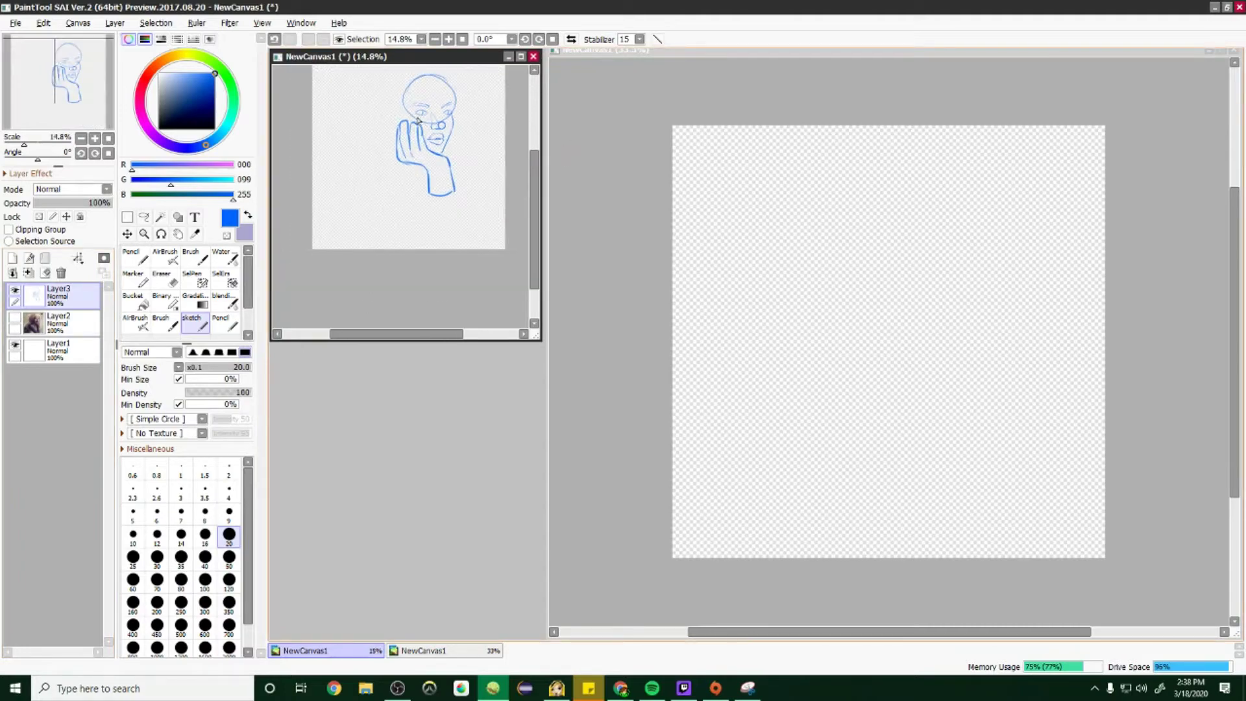
scroll(436, 96, "up", 3)
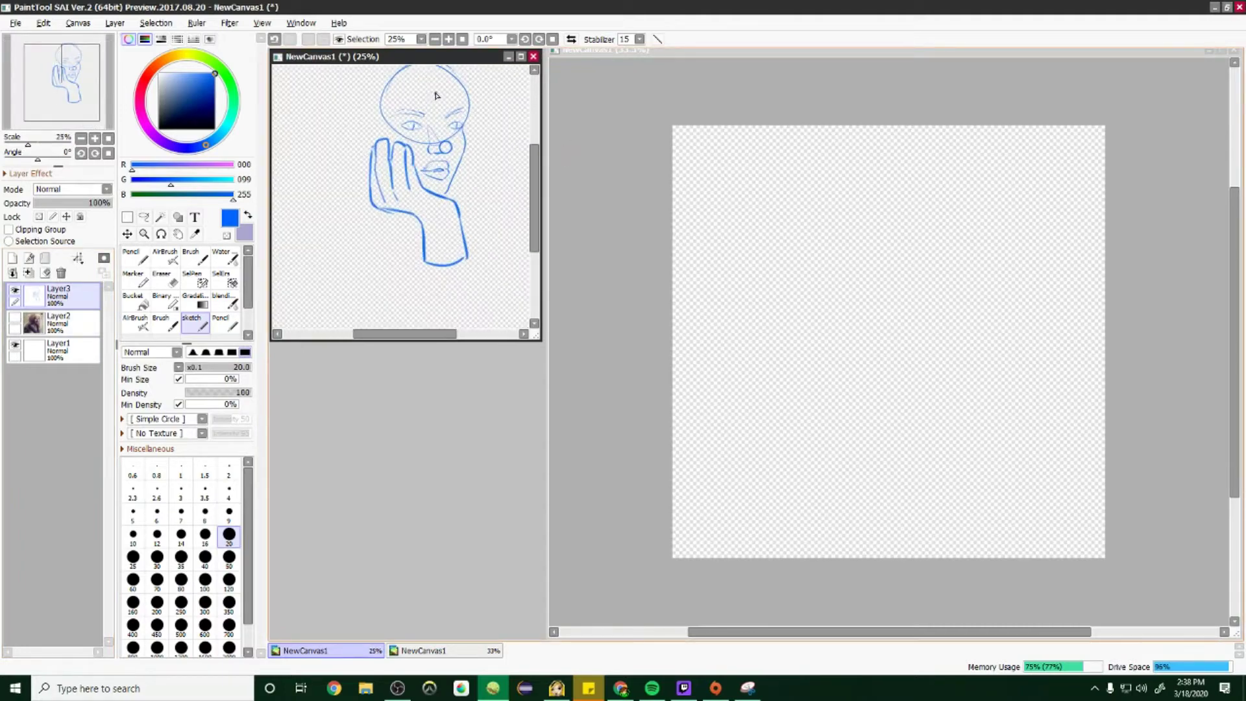
scroll(436, 96, "up", 2)
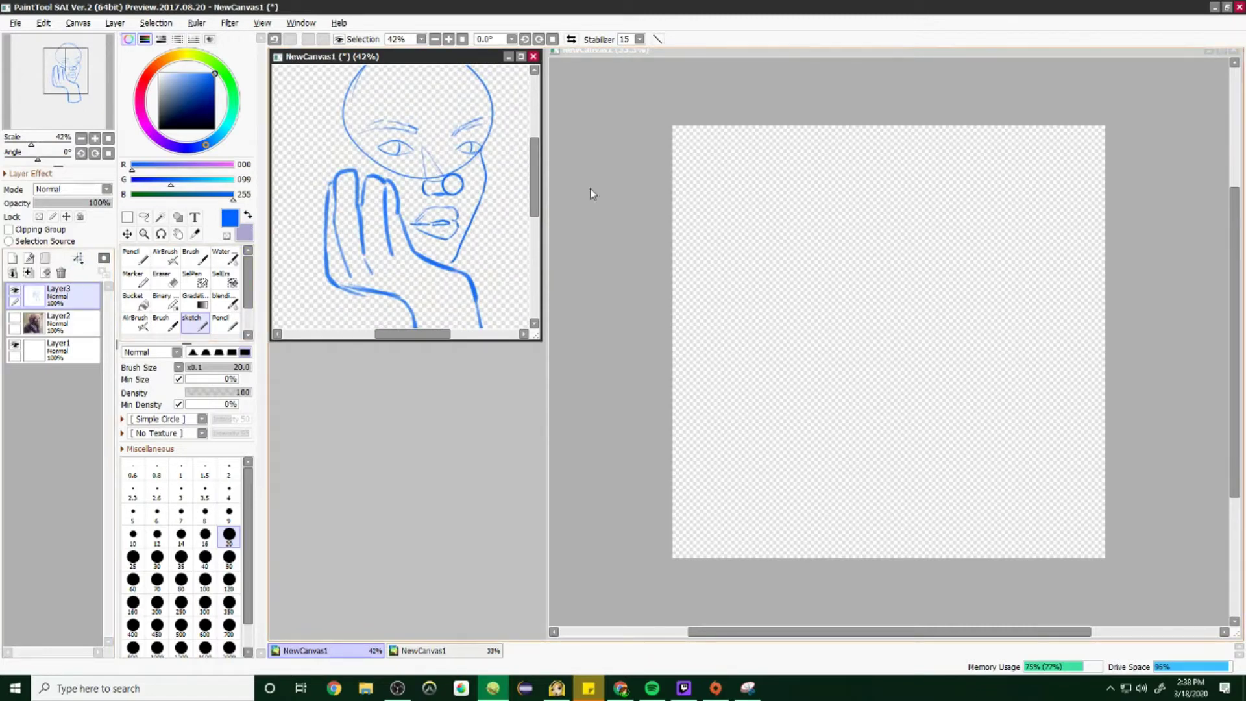
scroll(522, 157, "down", 2)
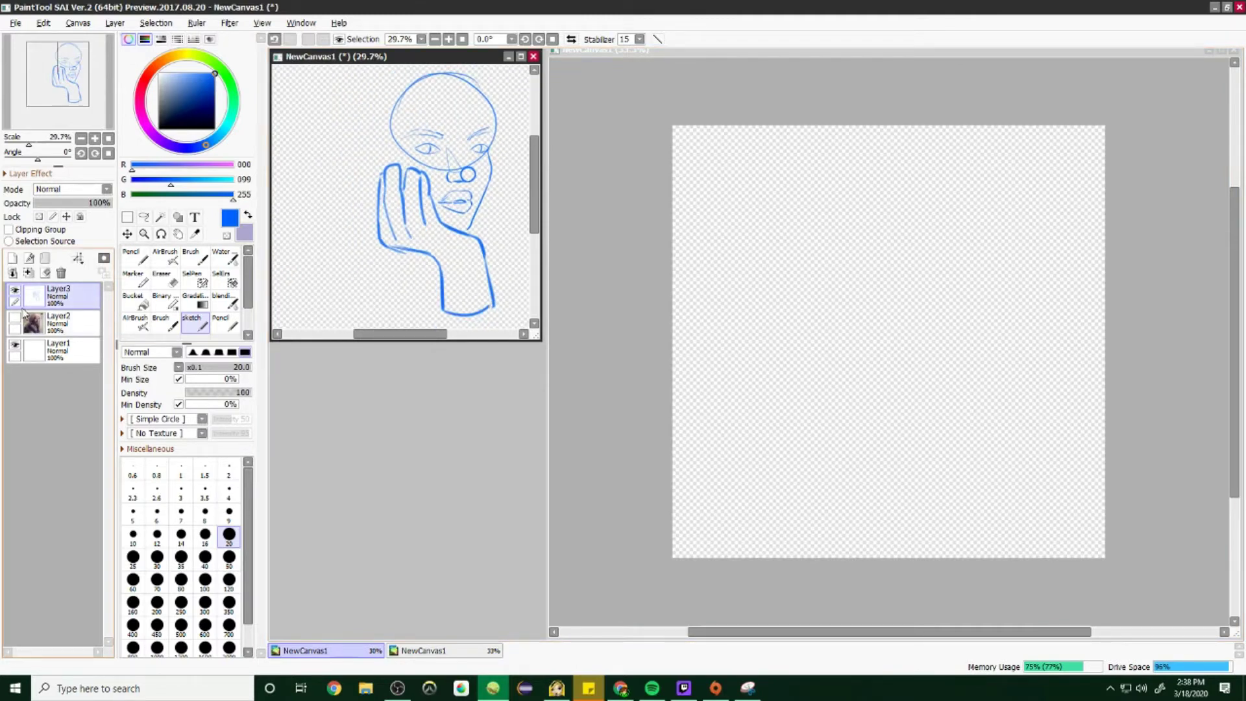
left_click(14, 321)
Step: Trace the feathered hair ornament and the pointed ear in blue over the reference portrait
scroll(440, 195, "down", 1)
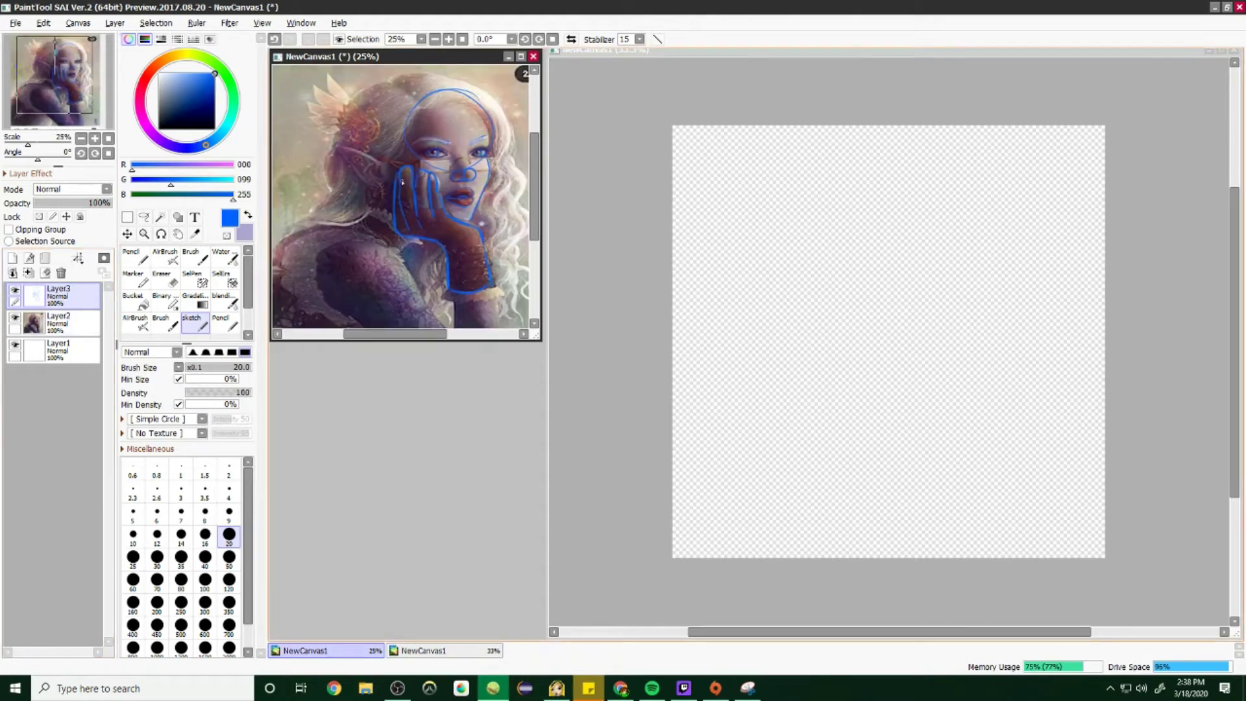
scroll(381, 133, "up", 2)
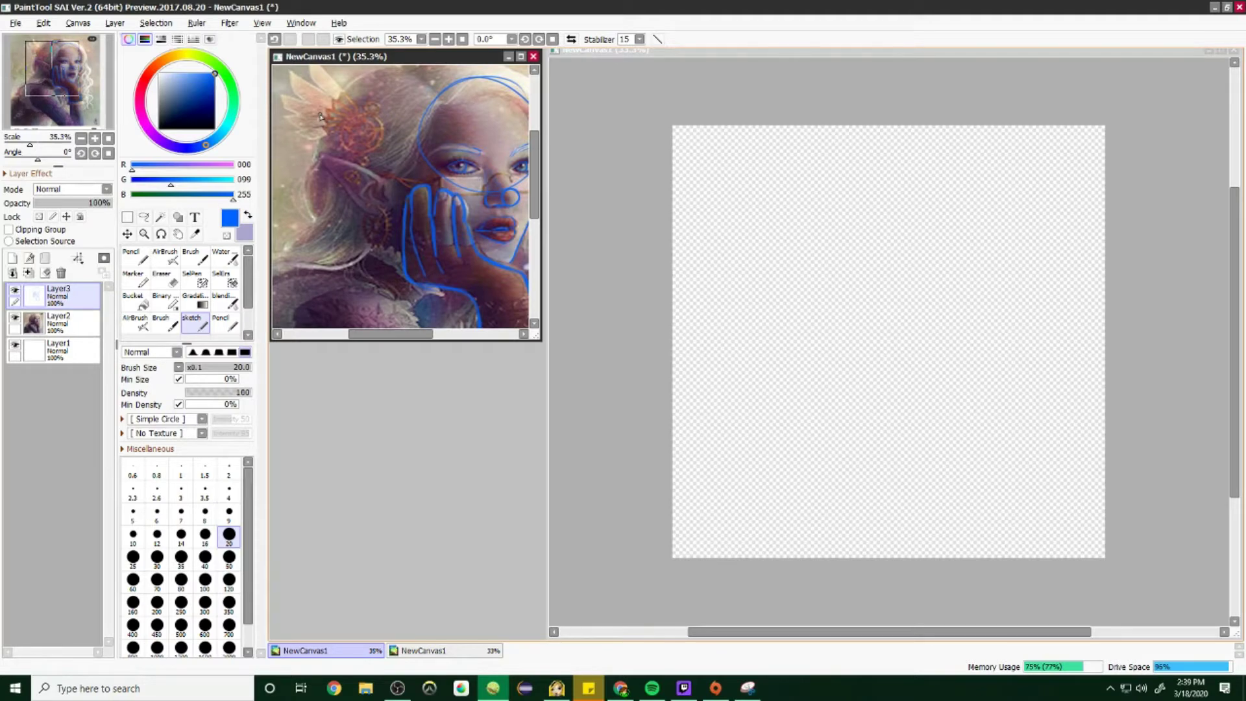
scroll(321, 117, "down", 2)
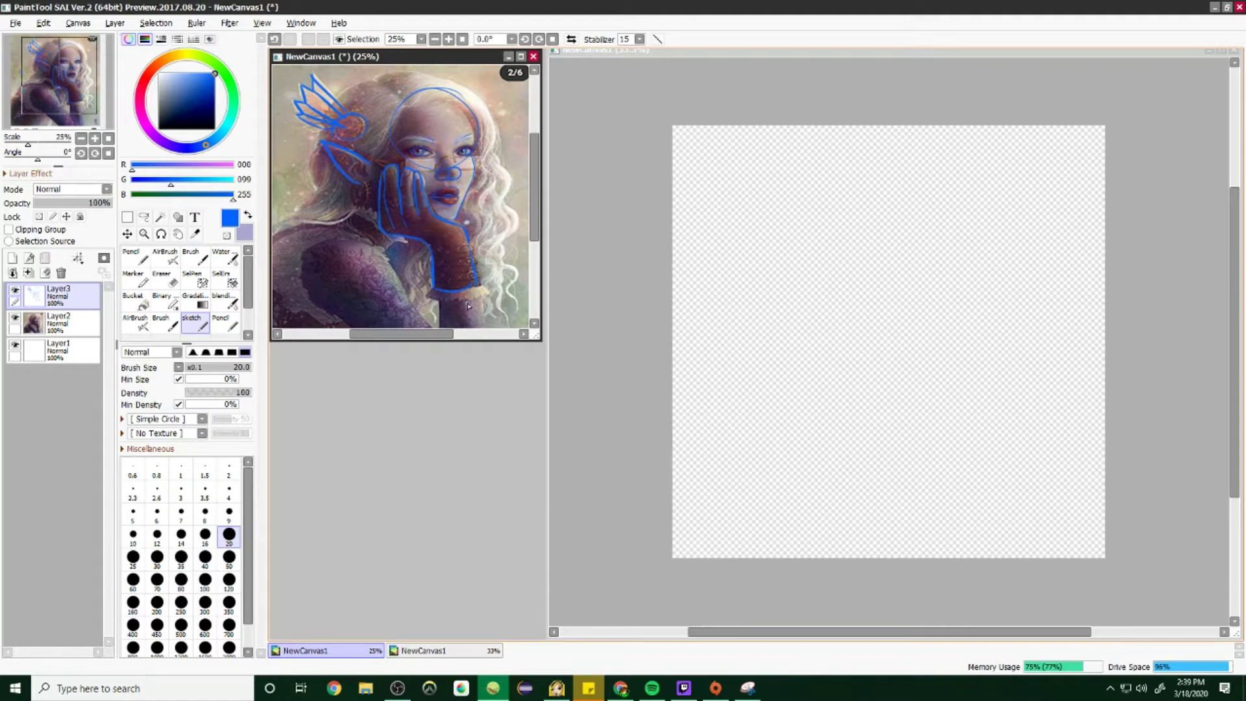
Step: Trace the back, shoulder, upper arm and forearm in blue over the reference portrait
scroll(435, 180, "down", 1)
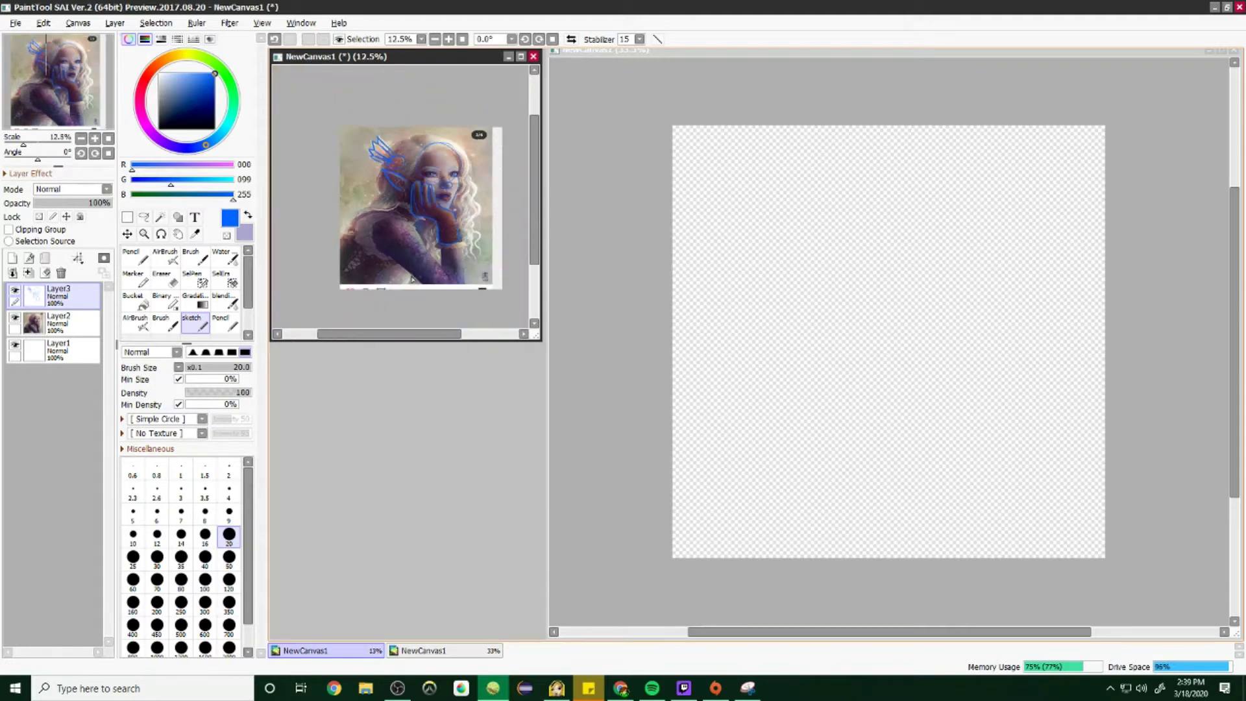
scroll(412, 279, "up", 2)
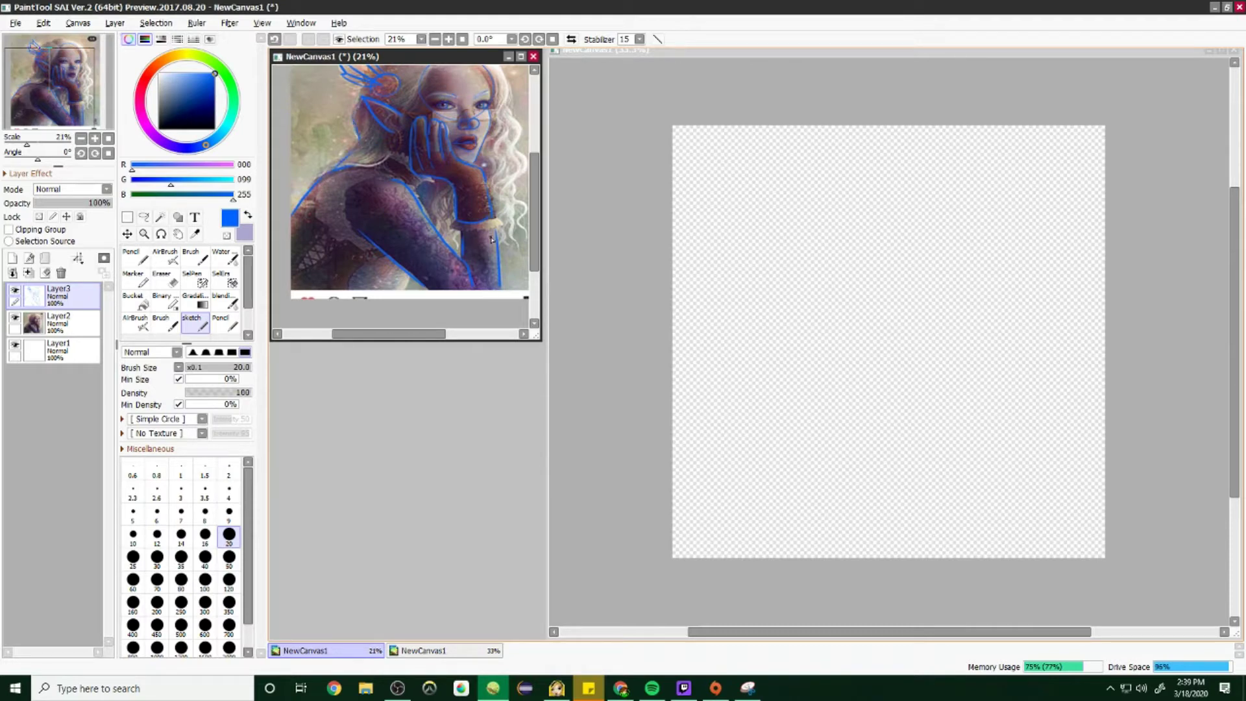
scroll(491, 239, "down", 2)
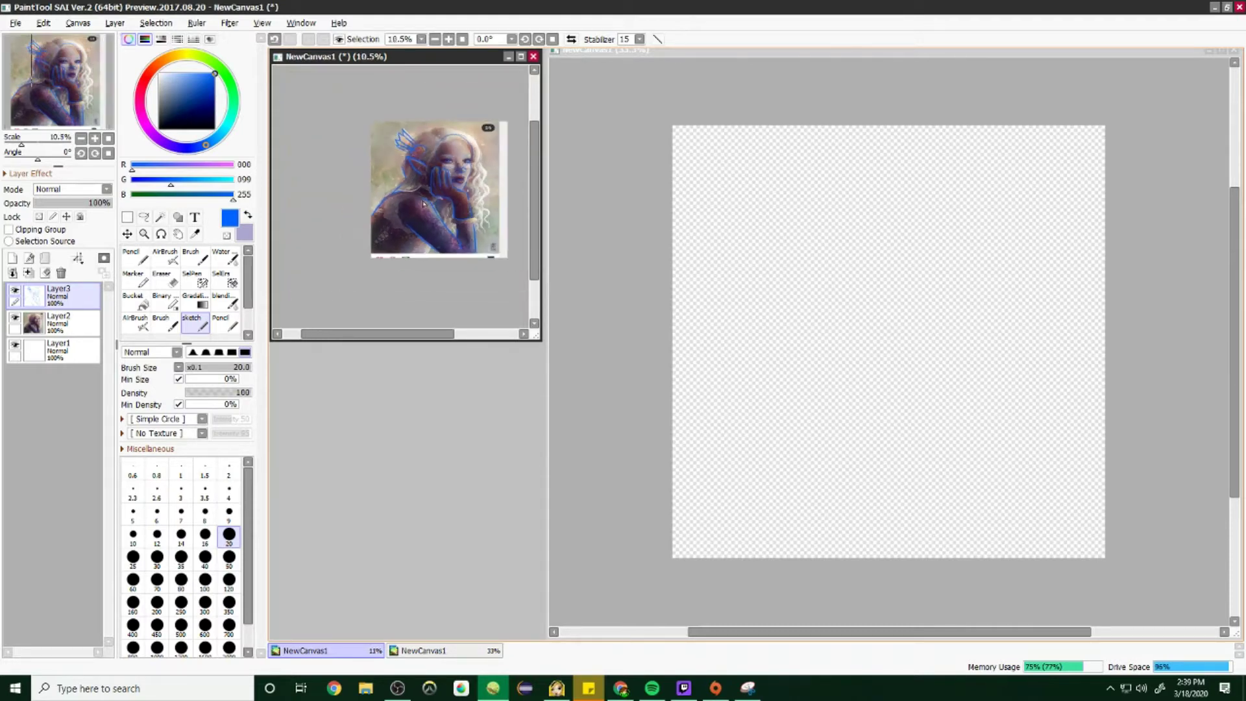
scroll(420, 204, "up", 2)
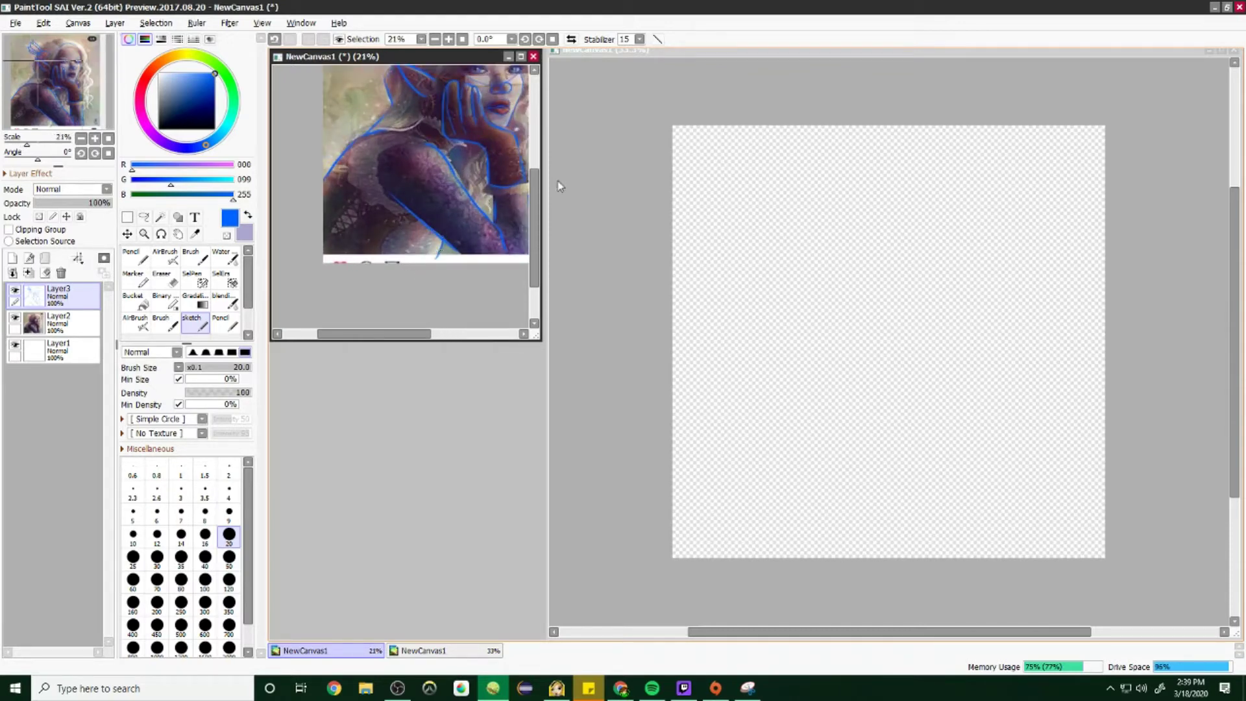
Step: Trace the hairline and the outer edge of the wavy hair in blue over the reference portrait
scroll(449, 86, "down", 2)
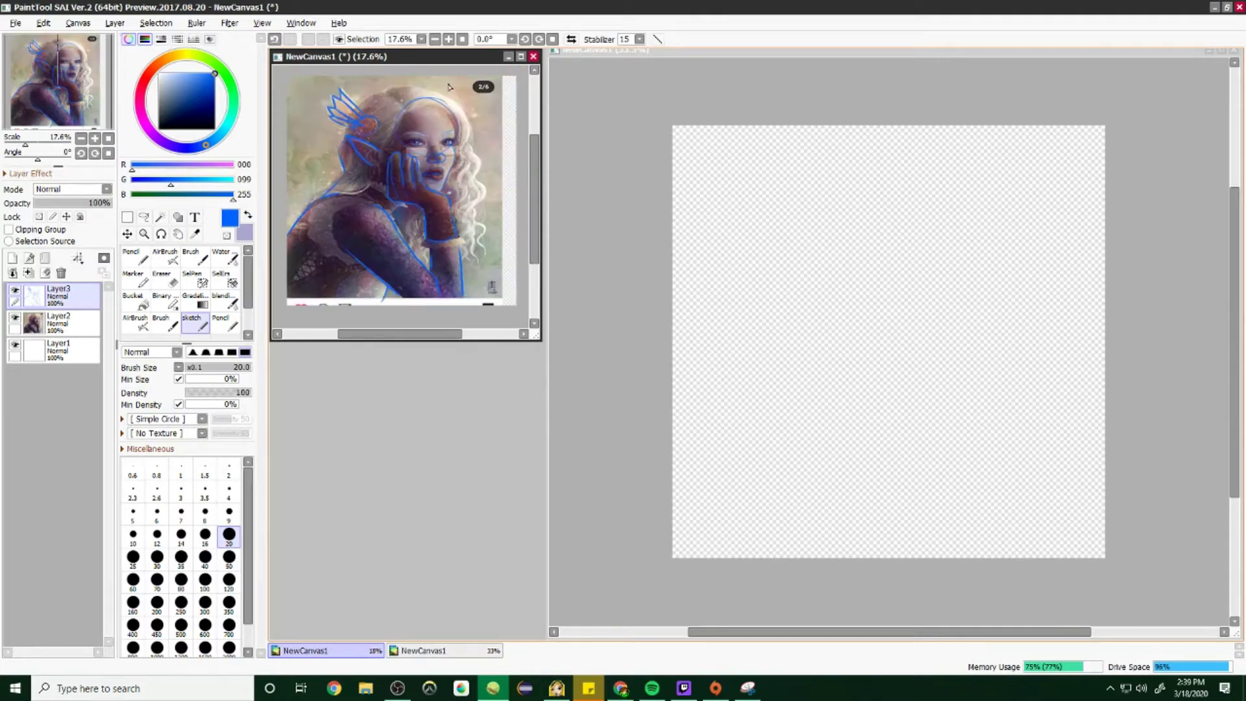
scroll(449, 87, "up", 1)
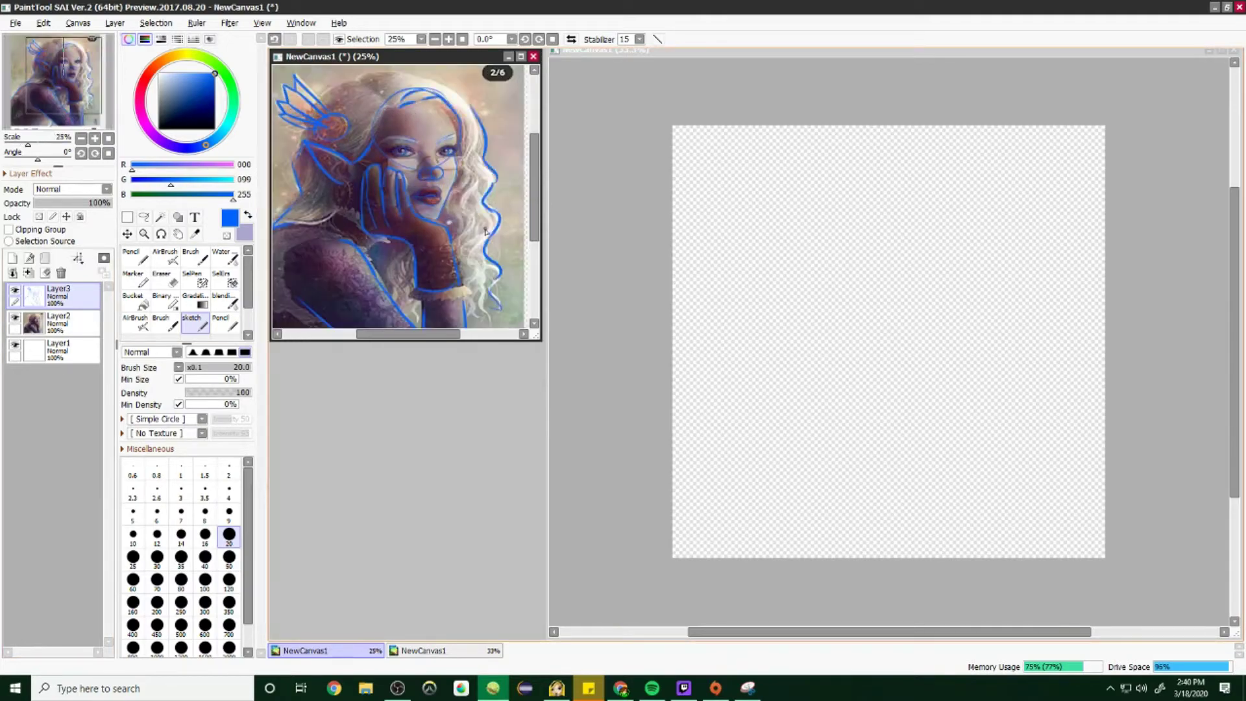
scroll(438, 173, "down", 1)
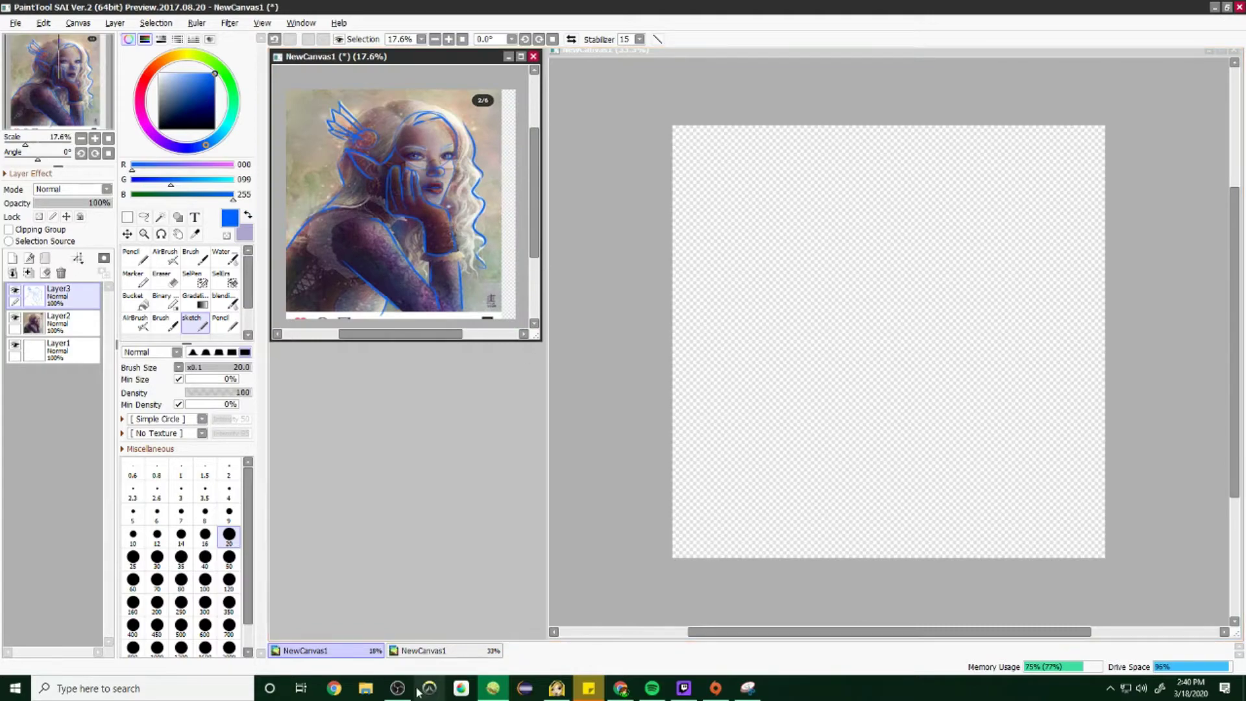
Step: Draw crossing vertical and horizontal guide lines through the reference portrait on a new layer
left_click(906, 247)
left_click(296, 209)
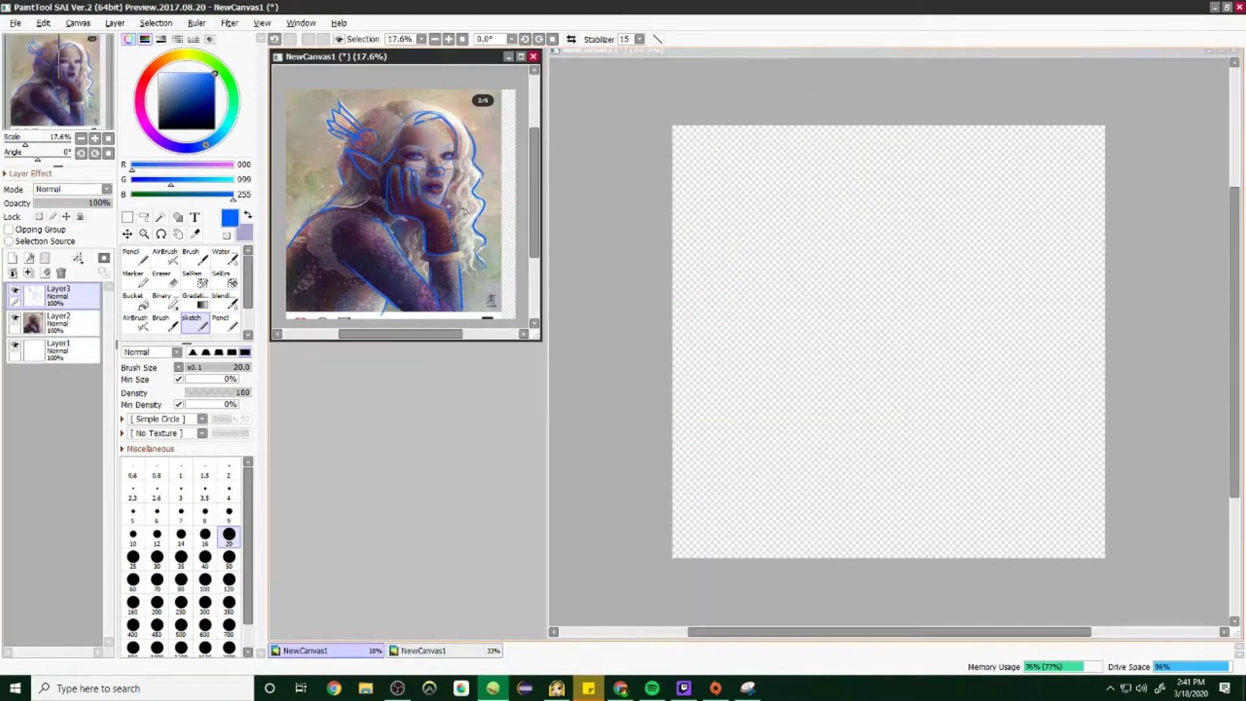
mouse_move(288, 193)
left_mouse_down()
mouse_move(456, 176)
mouse_move(516, 184)
left_mouse_up()
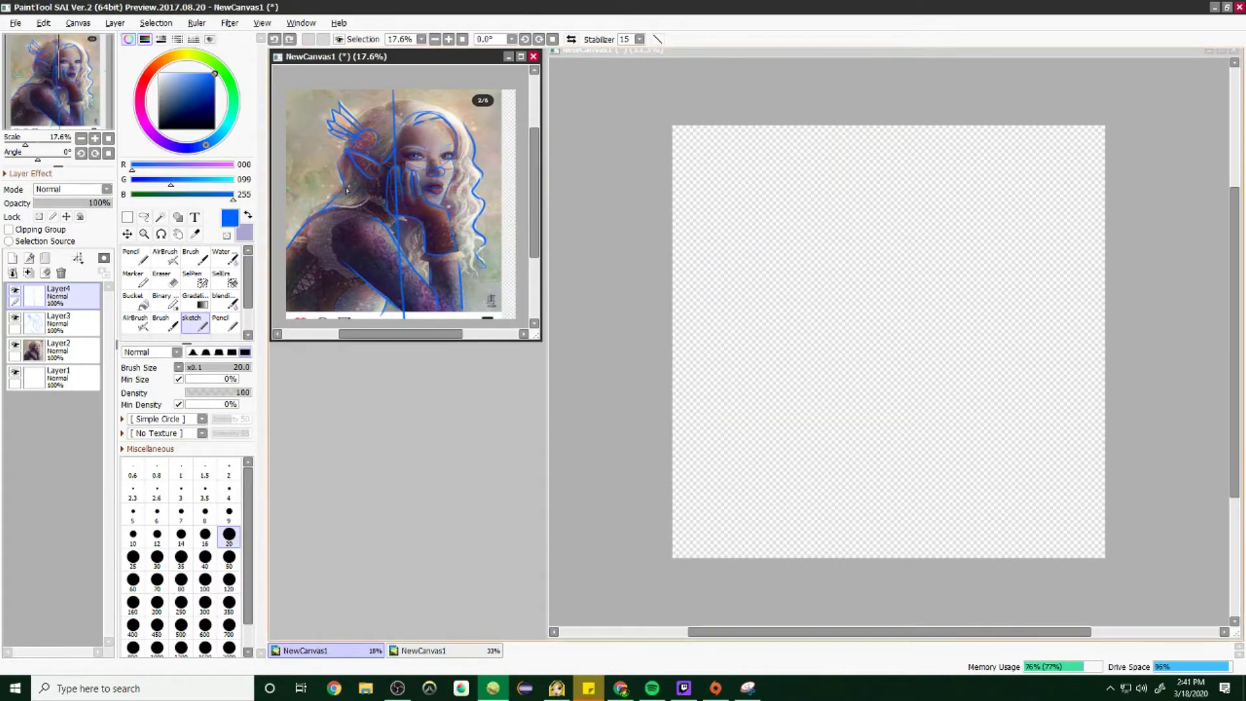
Step: On the blank canvas, draw matching cross guides and, on a separate layer, block in the head circle, jaw and raised hand
left_click(920, 361)
mouse_move(973, 185)
left_mouse_down()
mouse_move(1021, 270)
mouse_move(1003, 383)
mouse_move(934, 353)
mouse_move(996, 386)
mouse_move(974, 487)
mouse_move(890, 309)
mouse_move(906, 332)
mouse_move(926, 325)
mouse_move(948, 359)
mouse_move(895, 299)
mouse_move(906, 347)
left_mouse_up()
key("e")
key("e")
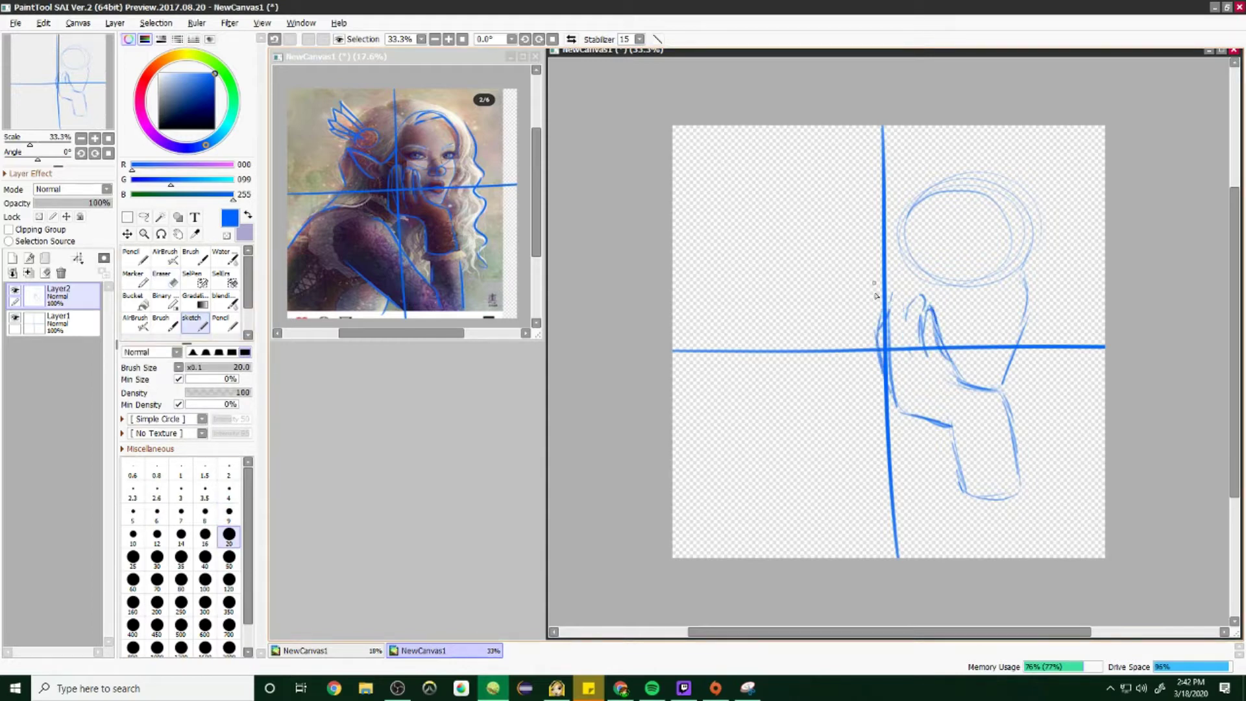
Step: Strengthen the sketched outline of the fingers, palm and wrist, and hide the cross guide layer
mouse_move(889, 292)
left_mouse_down()
mouse_move(907, 330)
mouse_move(915, 360)
left_mouse_up()
key("e")
mouse_move(927, 307)
left_mouse_down()
mouse_move(941, 345)
mouse_move(938, 334)
mouse_move(1007, 423)
left_mouse_up()
key("e")
mouse_move(891, 386)
left_mouse_down()
mouse_move(954, 428)
mouse_move(1011, 428)
left_mouse_up()
left_click_drag(903, 337, 908, 372)
left_click(14, 317)
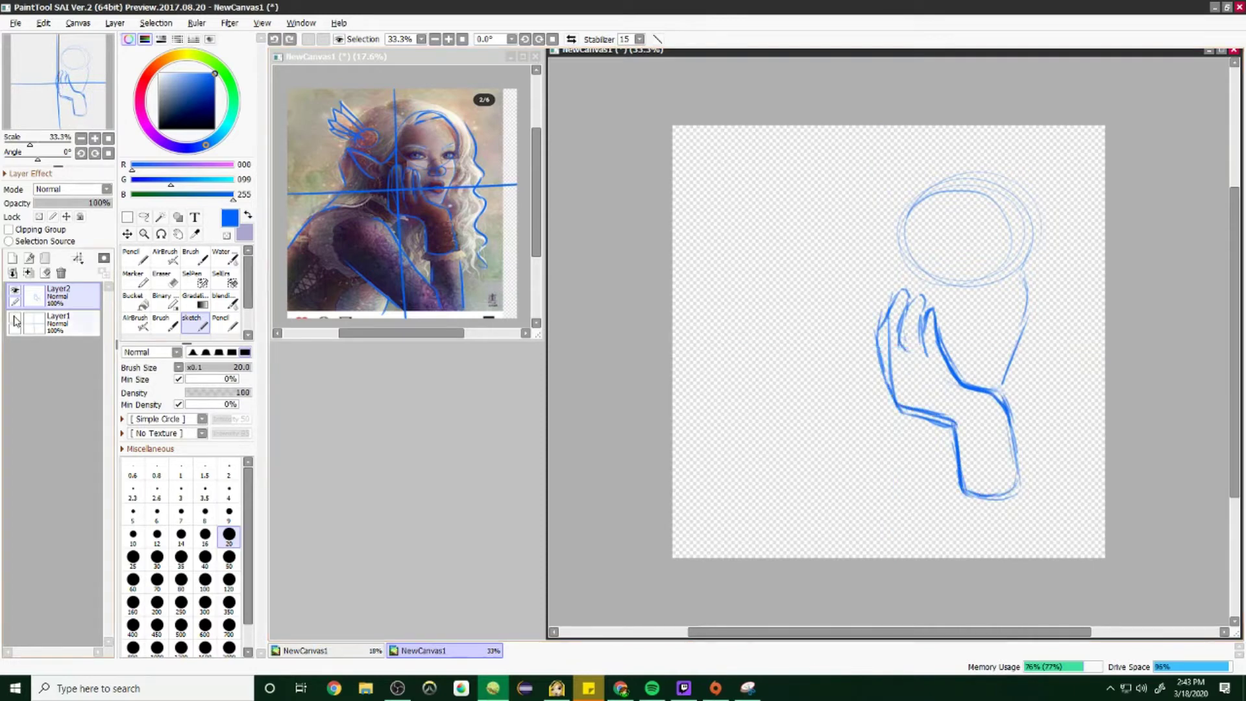
Step: Draw longer contour lines for the outer fingers of the sketched hand down to the palm
key("e")
key("e")
left_click_drag(886, 297, 883, 336)
mouse_move(896, 313)
left_mouse_down()
mouse_move(887, 361)
mouse_move(908, 382)
left_mouse_up()
left_click_drag(916, 336, 901, 378)
Step: Select the palm and wrist with a freeform lasso and move them slightly up and toward the outer fingers
key("l")
left_click_drag(838, 500, 840, 503)
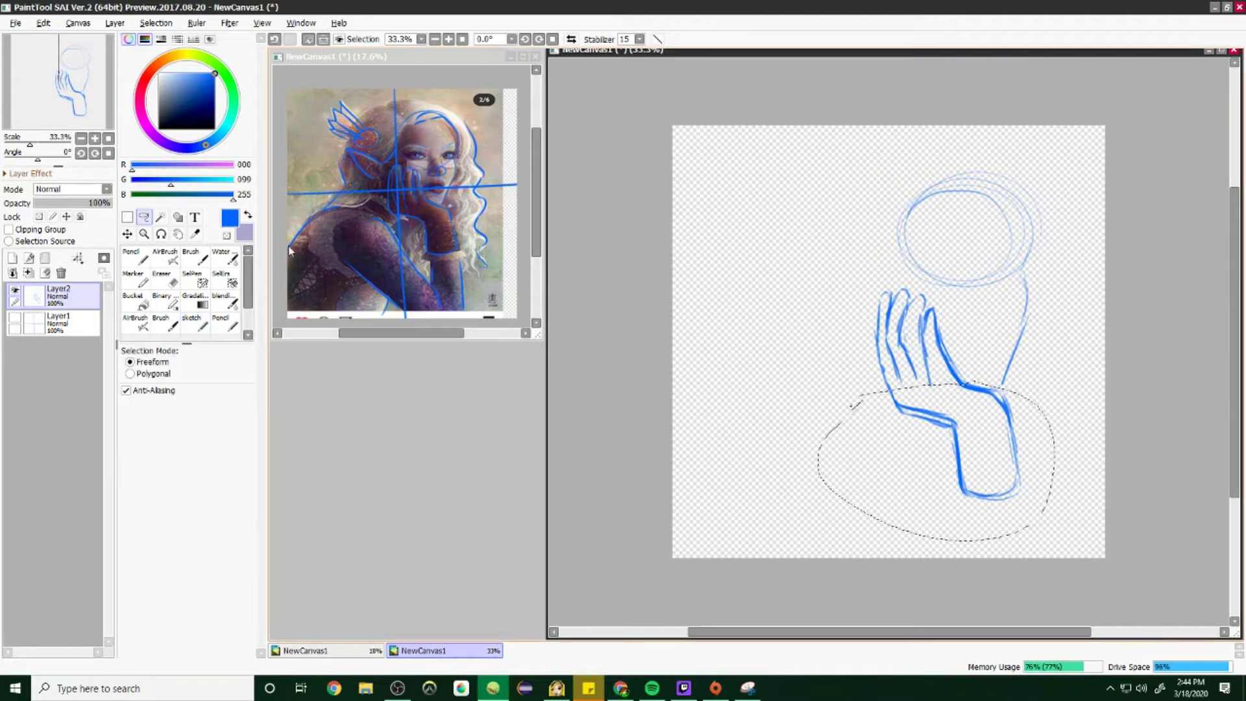
key("v")
left_click_drag(974, 442, 967, 425)
Step: Refine the lines separating the fingers, redrawing the inner edge of the finger nearest the face
key("e")
left_click_drag(912, 324, 901, 379)
key("e")
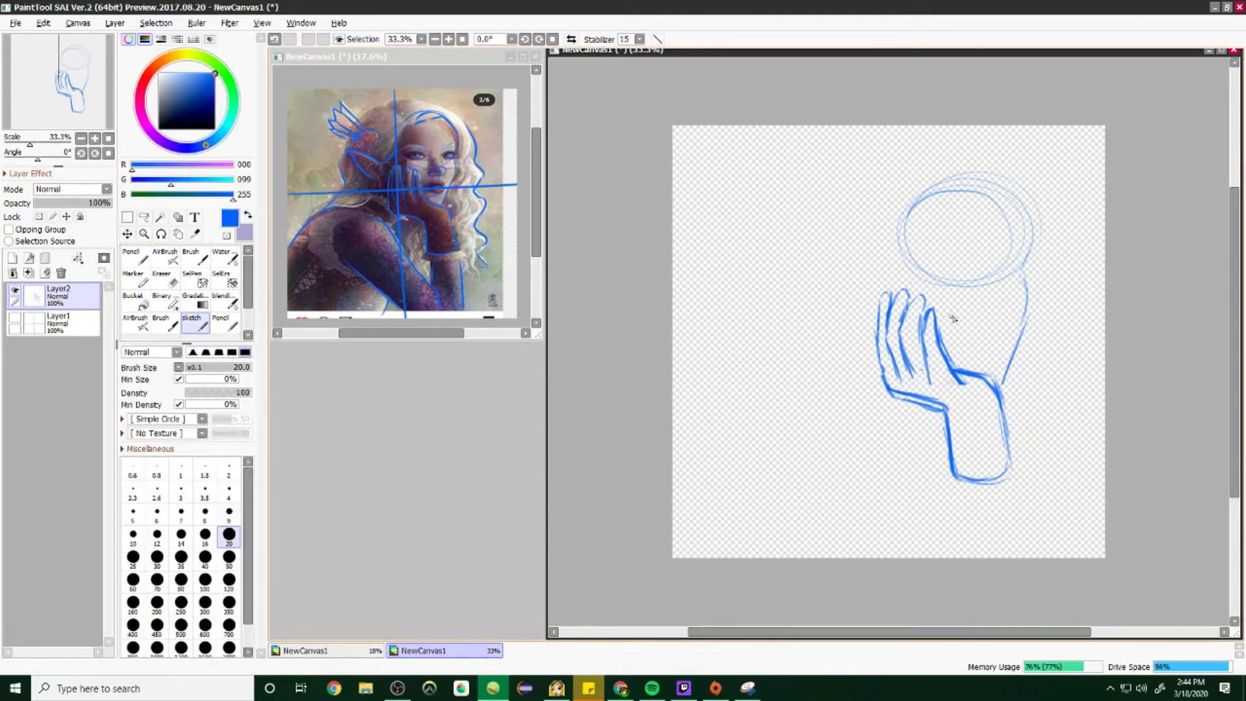
left_click_drag(933, 315, 931, 374)
key("e")
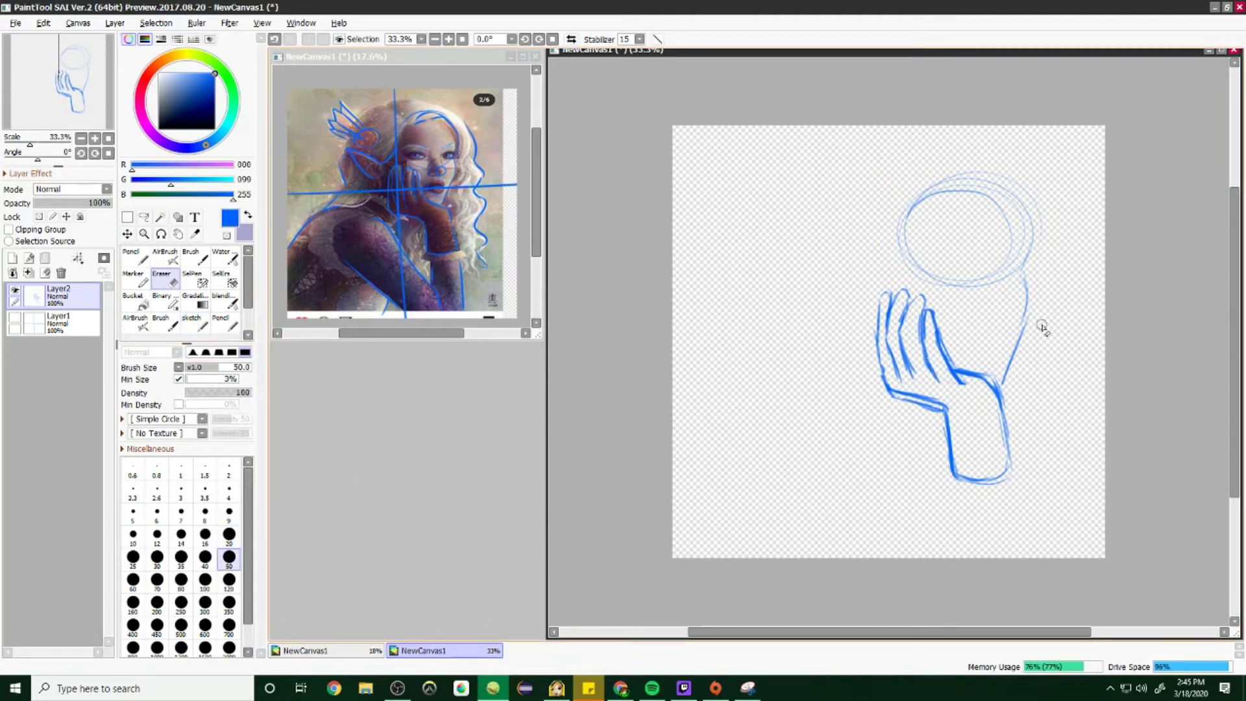
key("e")
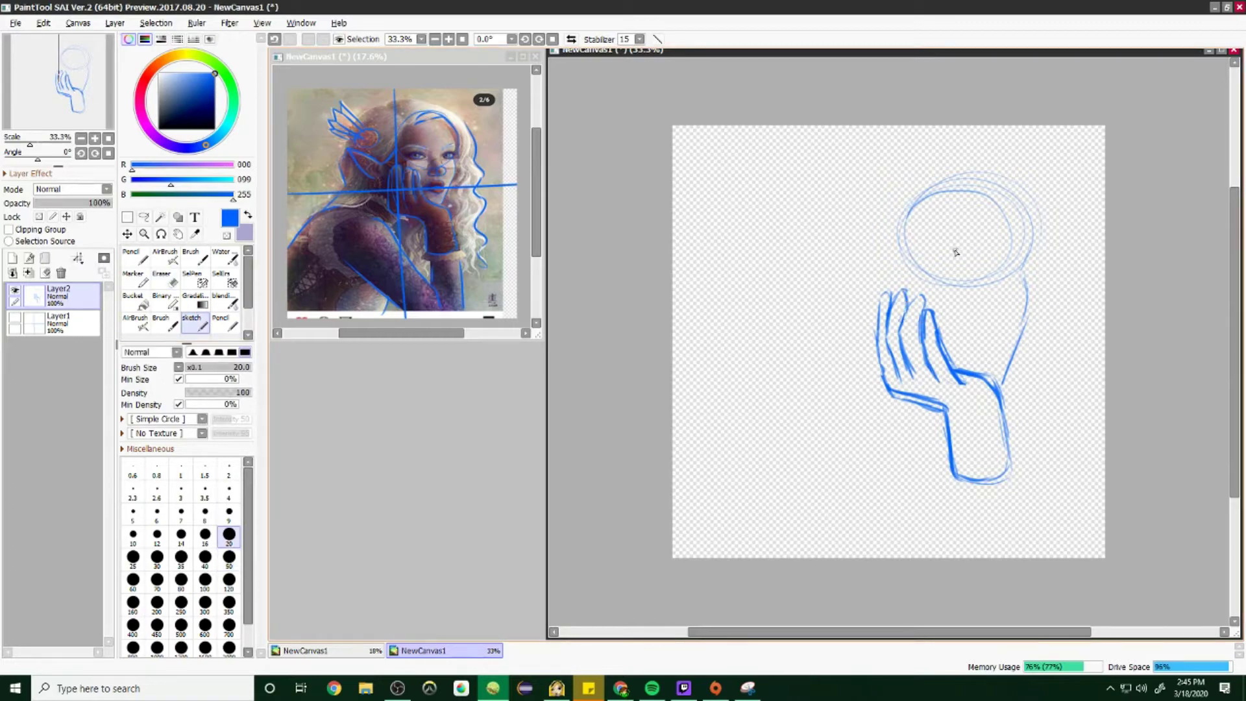
Step: Erase the overlapping tips of the outer fingers and redraw them with rounded ends following the reference
scroll(948, 258, "up", 3)
key("e")
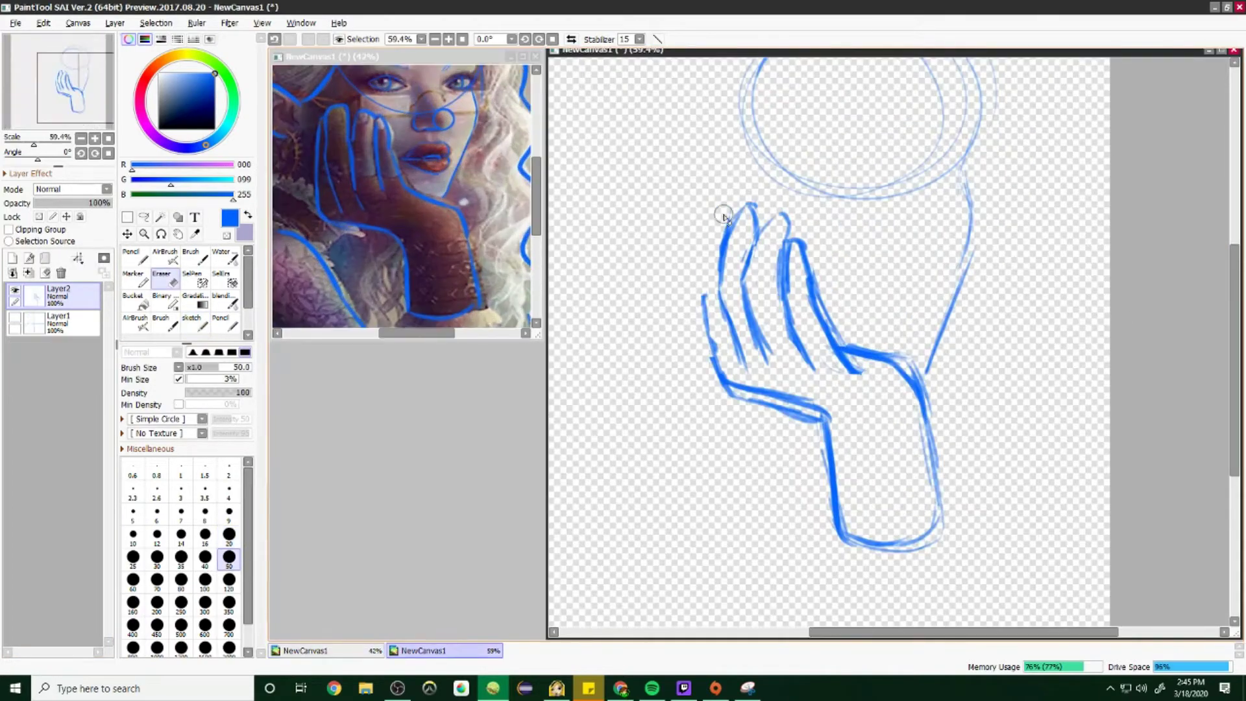
left_click_drag(760, 207, 714, 305)
key("e")
mouse_move(740, 357)
left_mouse_down()
mouse_move(718, 228)
mouse_move(714, 302)
left_mouse_up()
left_click_drag(708, 231, 704, 327)
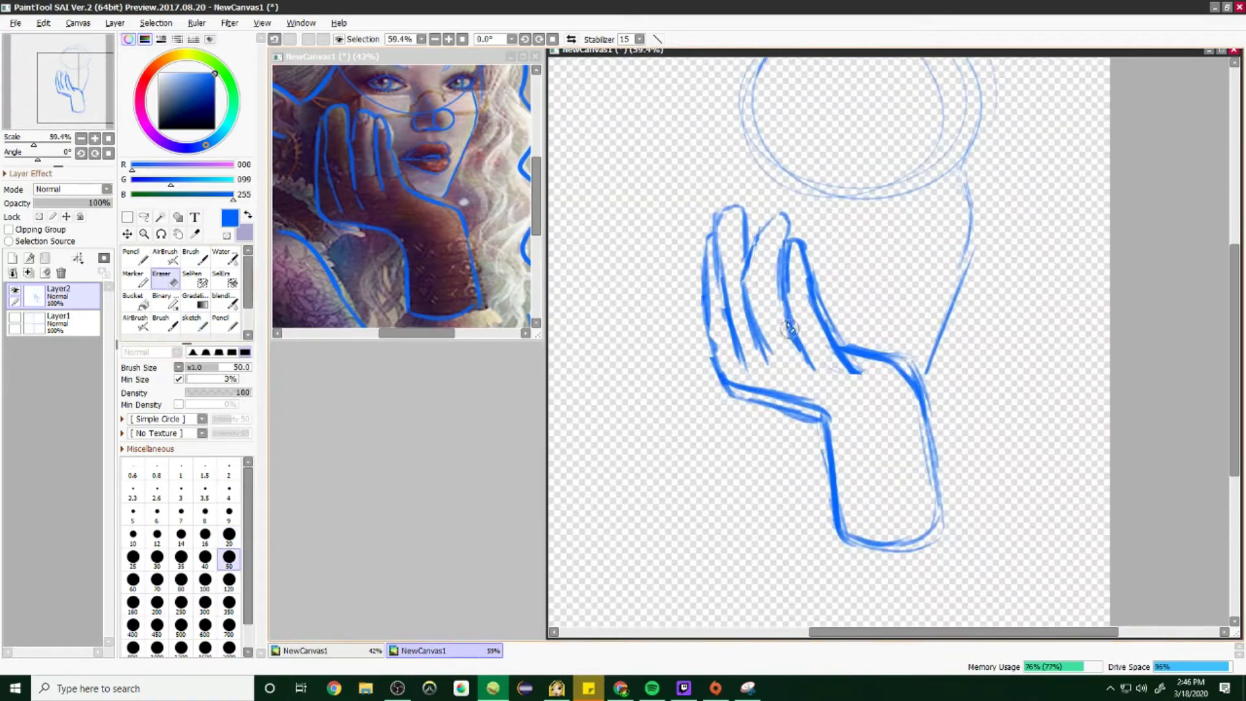
Step: Erase the uneven middle finger of the sketched hand and redraw it with a rounded tip
scroll(837, 207, "down", 1)
key("e")
left_click_drag(727, 260, 708, 389)
key("e")
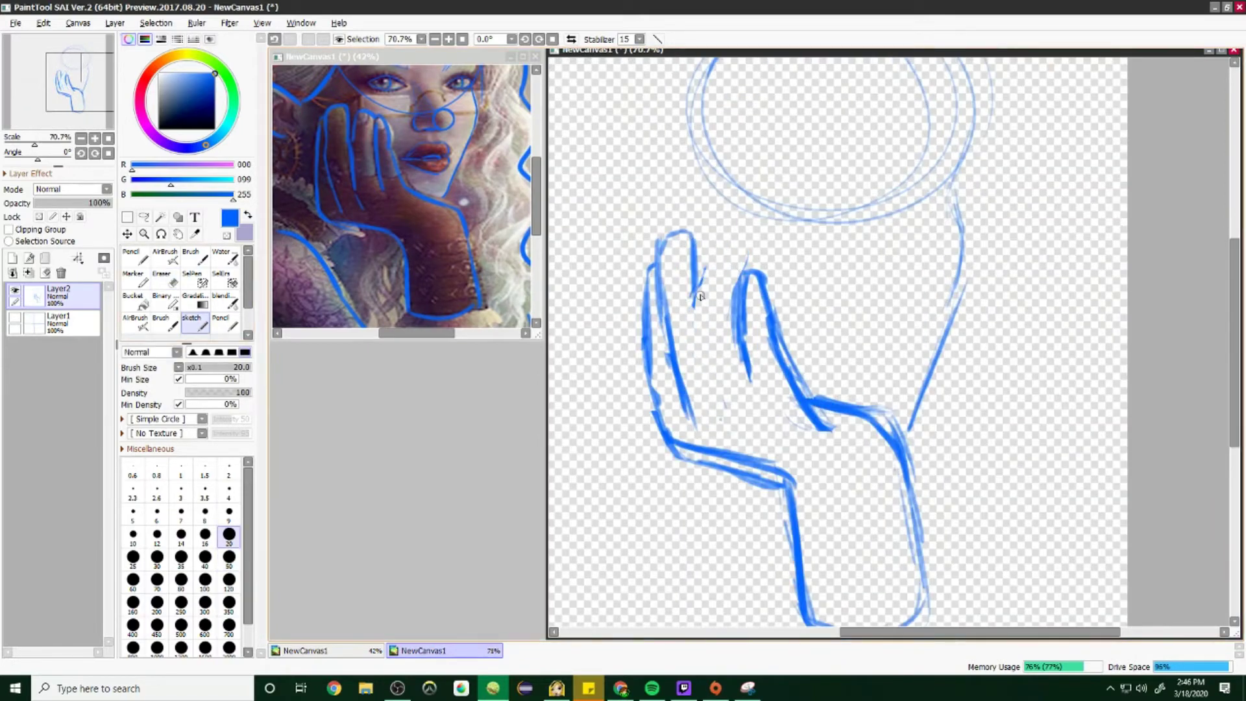
mouse_move(736, 237)
left_mouse_down()
mouse_move(701, 305)
mouse_move(714, 390)
left_mouse_up()
scroll(870, 256, "down", 3)
scroll(870, 256, "up", 4)
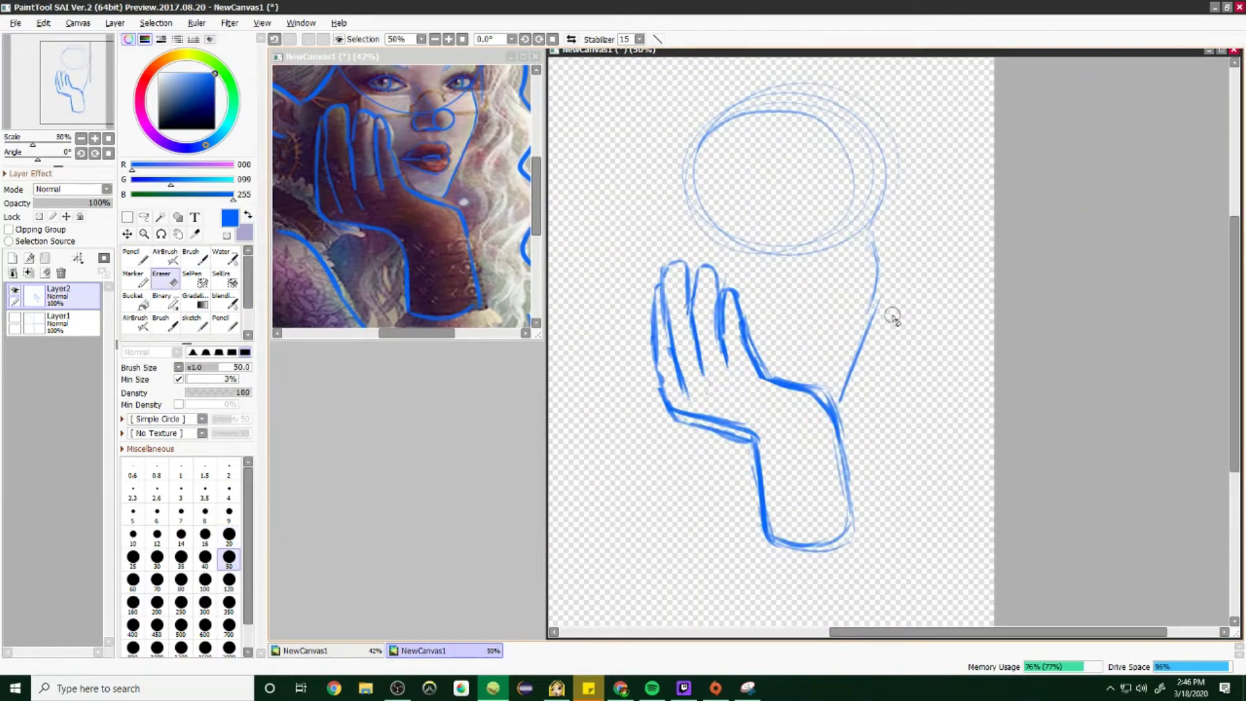
Step: Sketch the first eye lines near the lower edge of the head circle and undo the last stroke
scroll(890, 314, "down", 1)
scroll(427, 228, "down", 2)
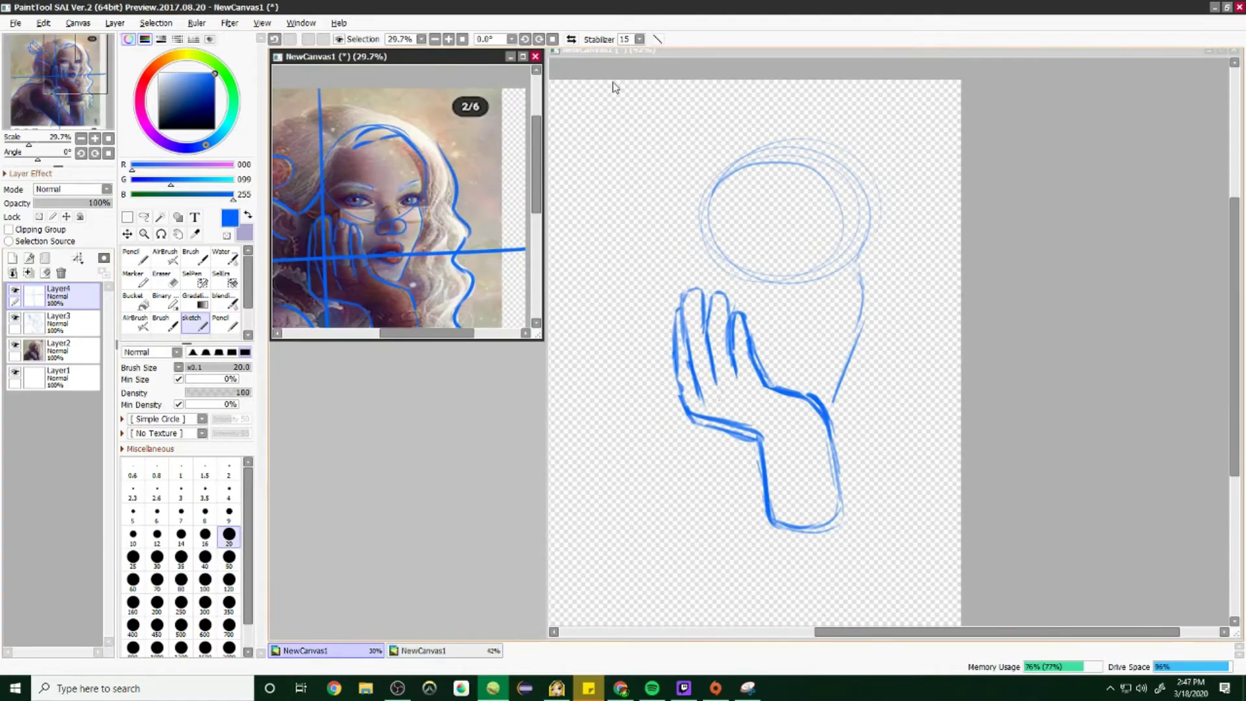
scroll(706, 258, "up", 3)
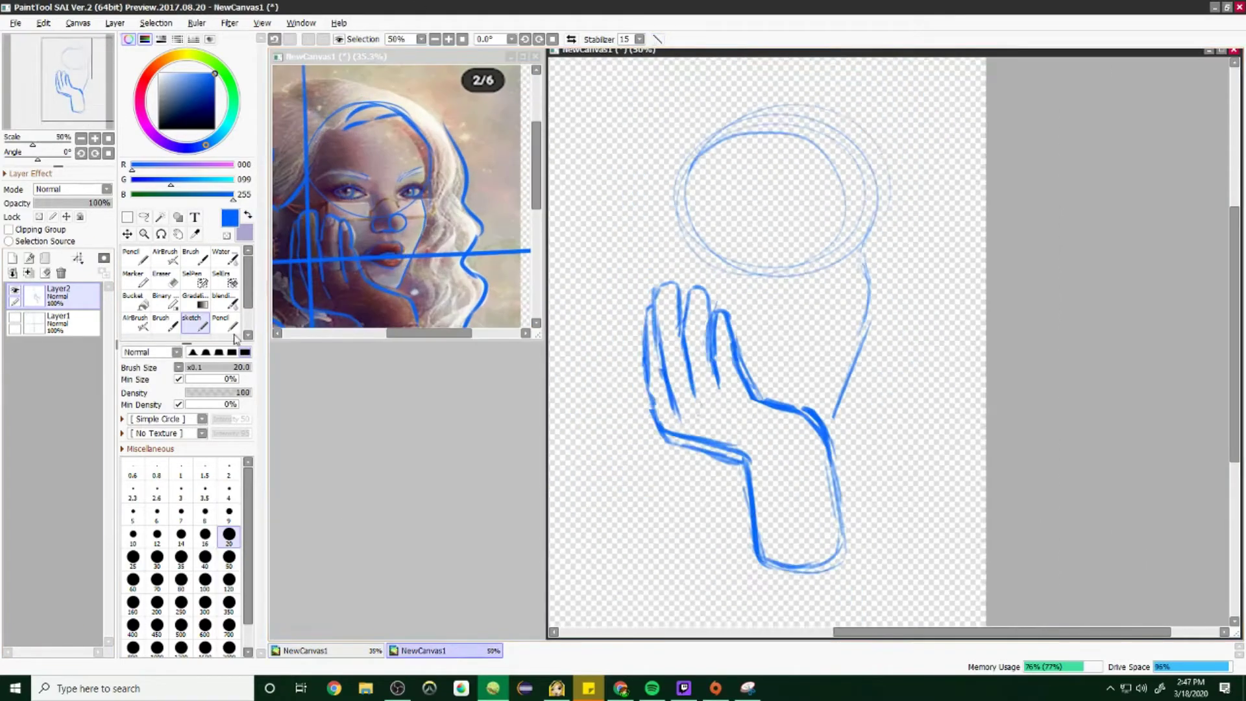
left_click_drag(700, 248, 717, 255)
mouse_move(796, 247)
left_mouse_down()
mouse_move(850, 233)
mouse_move(858, 250)
left_mouse_up()
key("ctrl+z")
Step: Sketch the nostril, the round nose tip and the outline of the lips below the head circle
left_click_drag(788, 318, 767, 341)
mouse_move(803, 309)
left_mouse_down()
mouse_move(796, 318)
mouse_move(806, 311)
left_mouse_up()
mouse_move(807, 389)
left_mouse_down()
mouse_move(753, 394)
mouse_move(813, 386)
left_mouse_up()
mouse_move(811, 399)
left_mouse_down()
mouse_move(803, 417)
mouse_move(755, 412)
left_mouse_up()
Step: Complete both eyes with arched upper lids, irises and lower lid lines
left_click_drag(682, 237, 685, 257)
mouse_move(827, 234)
left_mouse_down()
mouse_move(822, 250)
mouse_move(853, 230)
left_mouse_up()
left_click_drag(656, 250, 712, 252)
left_click(15, 316)
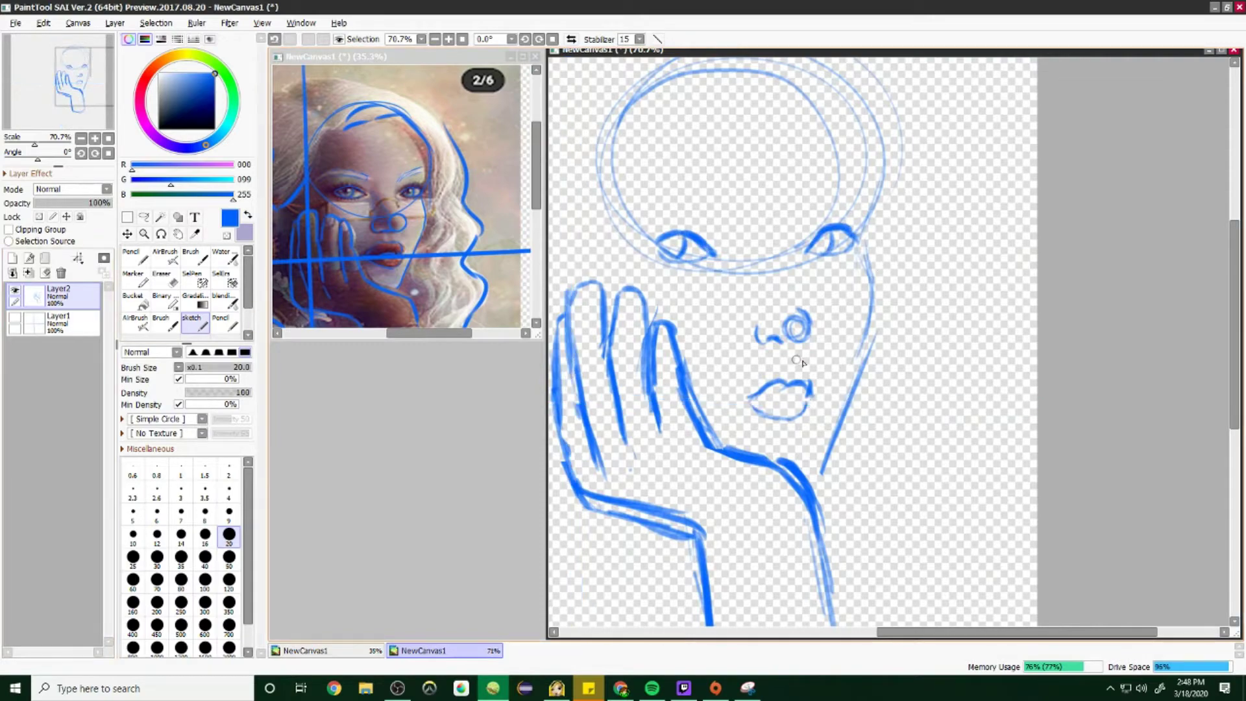
Step: Set the brush size to 9 and draw the parting line between the lips
left_click(229, 512)
mouse_move(750, 397)
left_mouse_down()
mouse_move(803, 405)
mouse_move(736, 400)
left_mouse_up()
scroll(889, 428, "down", 1)
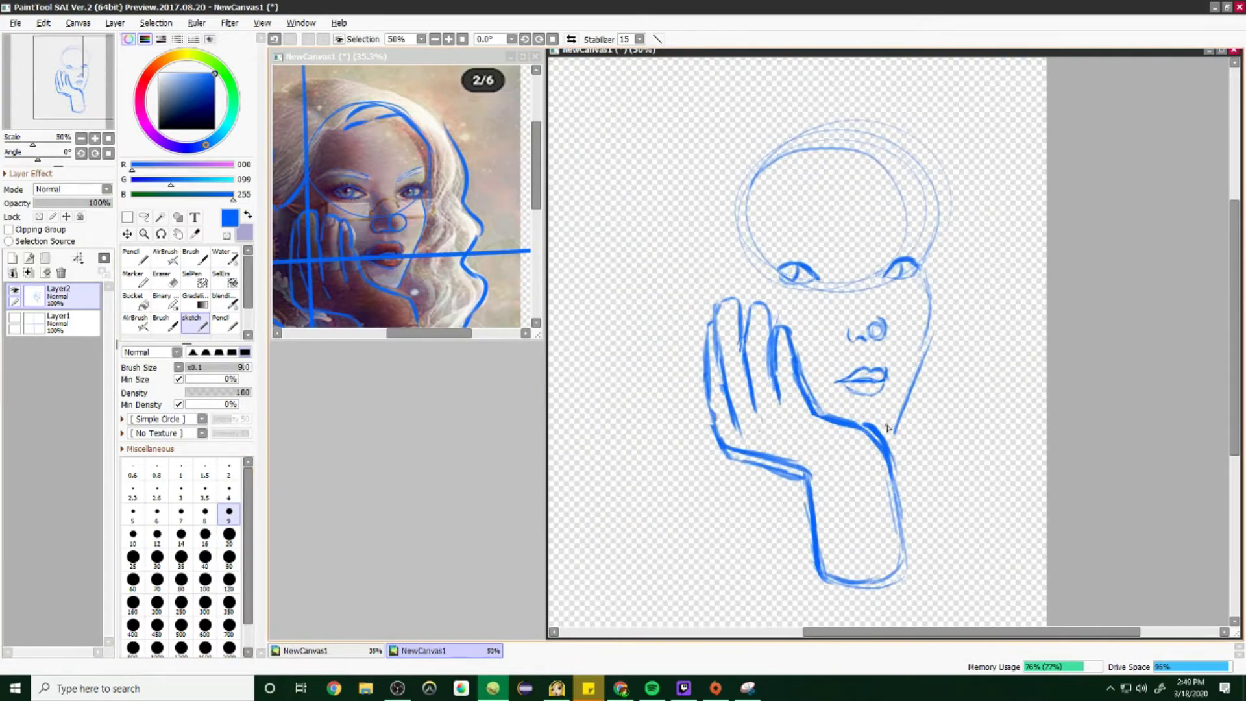
Step: Sketch the curved hairline across the forehead and a wavy strand running down beside the cheek and jaw
mouse_move(828, 202)
left_mouse_down()
mouse_move(920, 241)
mouse_move(925, 269)
left_mouse_up()
left_click_drag(870, 189, 928, 257)
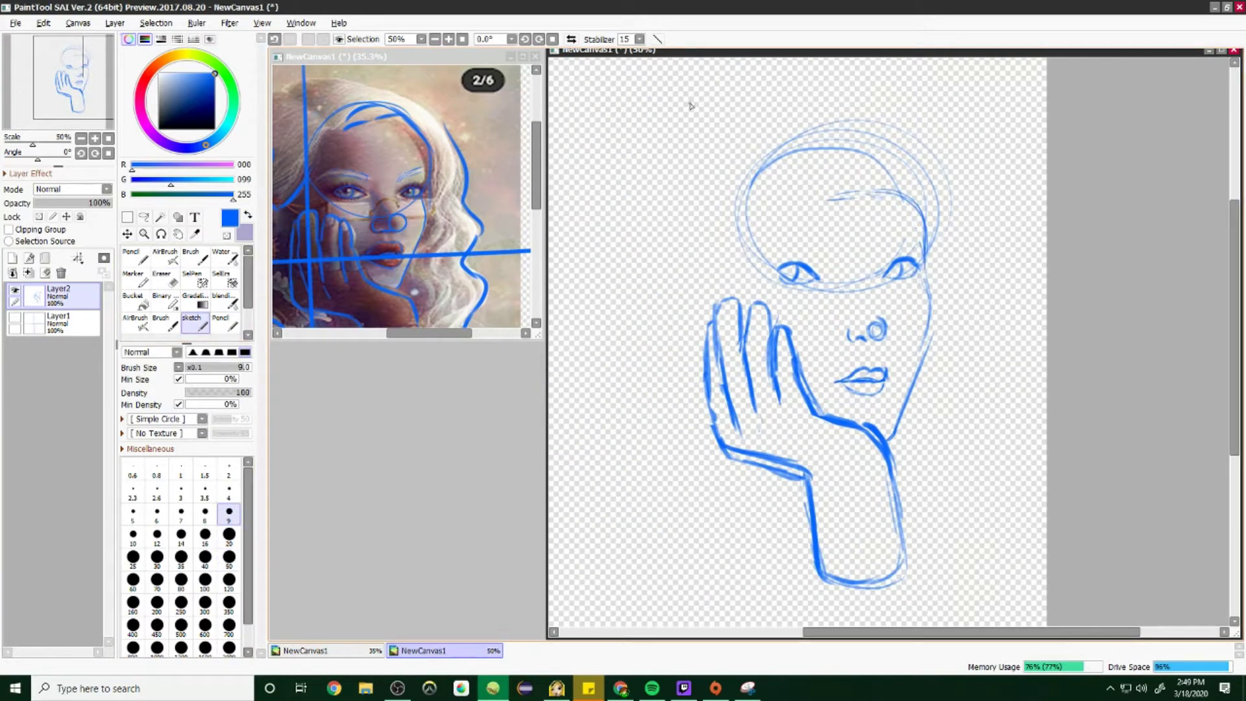
mouse_move(858, 190)
left_mouse_down()
mouse_move(914, 185)
mouse_move(937, 271)
mouse_move(942, 348)
mouse_move(912, 454)
left_mouse_up()
scroll(909, 455, "down", 1)
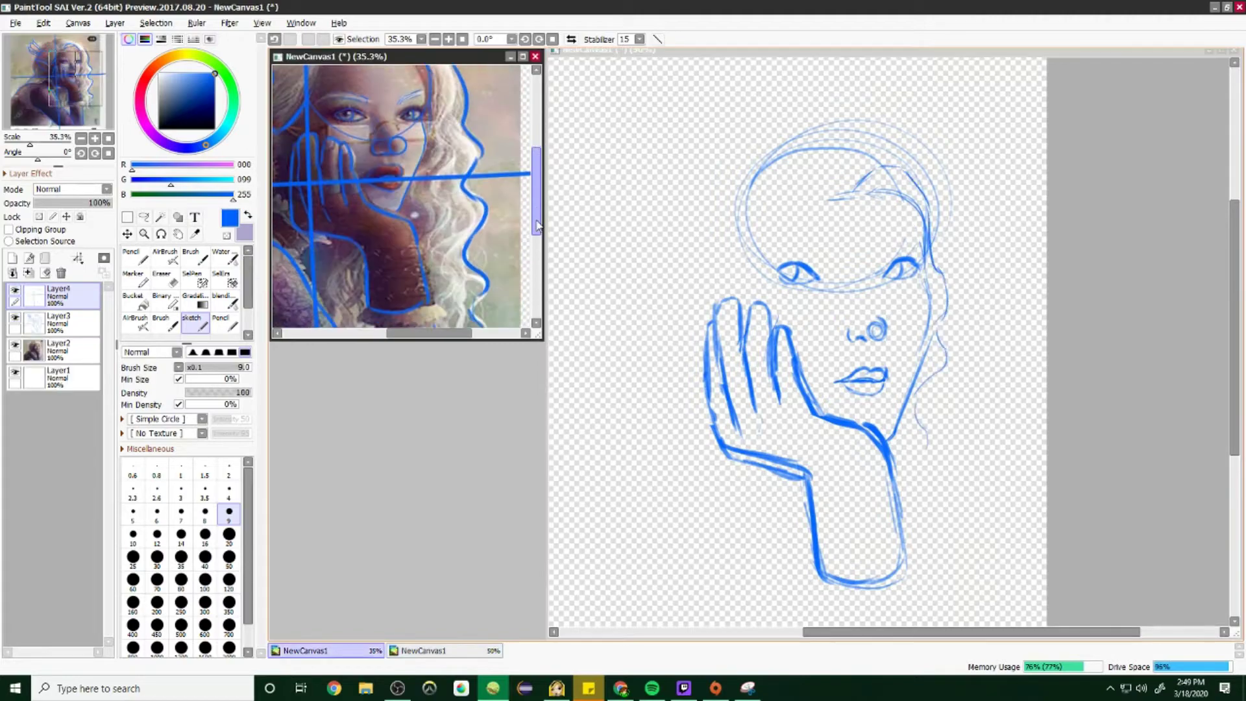
Step: Draw the bridge of the nose and add long wavy hair strands falling beside the face and wrist
scroll(908, 457, "up", 1)
left_click_drag(834, 290, 825, 250)
mouse_move(944, 163)
left_mouse_down()
mouse_move(980, 519)
mouse_move(948, 535)
left_mouse_up()
left_click_drag(954, 422, 941, 532)
left_click_drag(950, 325, 944, 483)
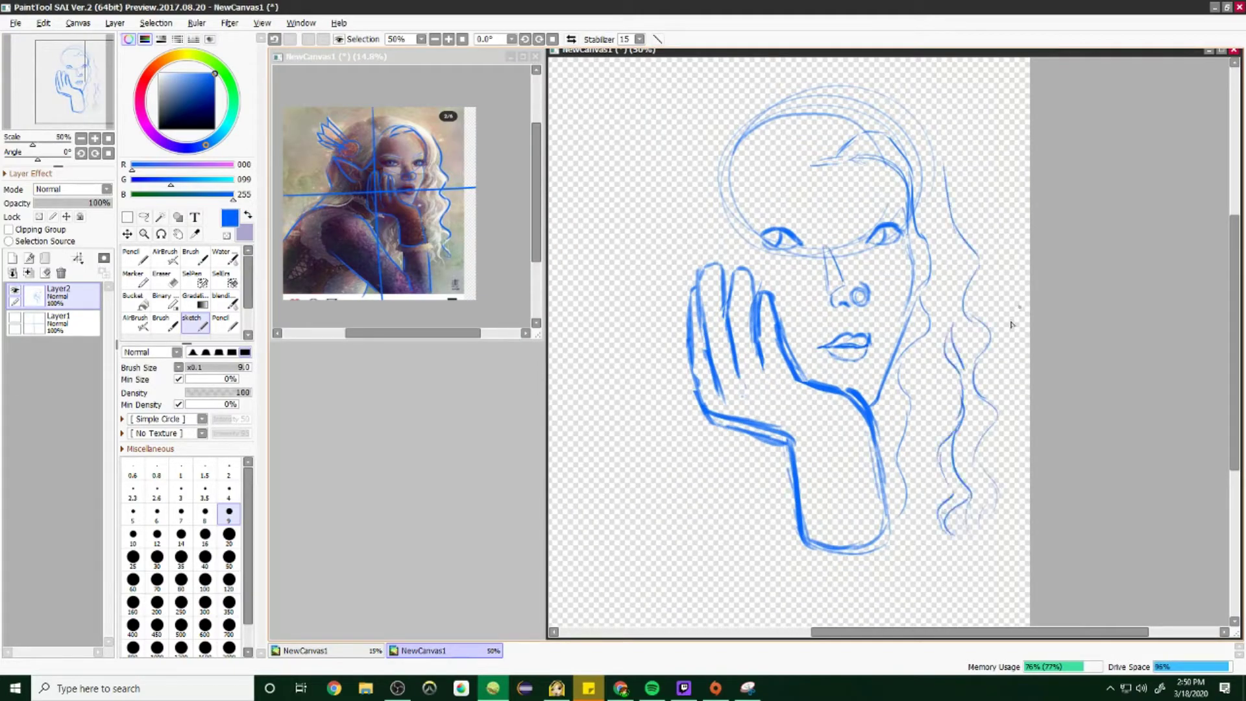
Step: Draw more wavy hair strands beside the wrist and erase part of the circular nostril outline
left_click_drag(941, 390, 918, 510)
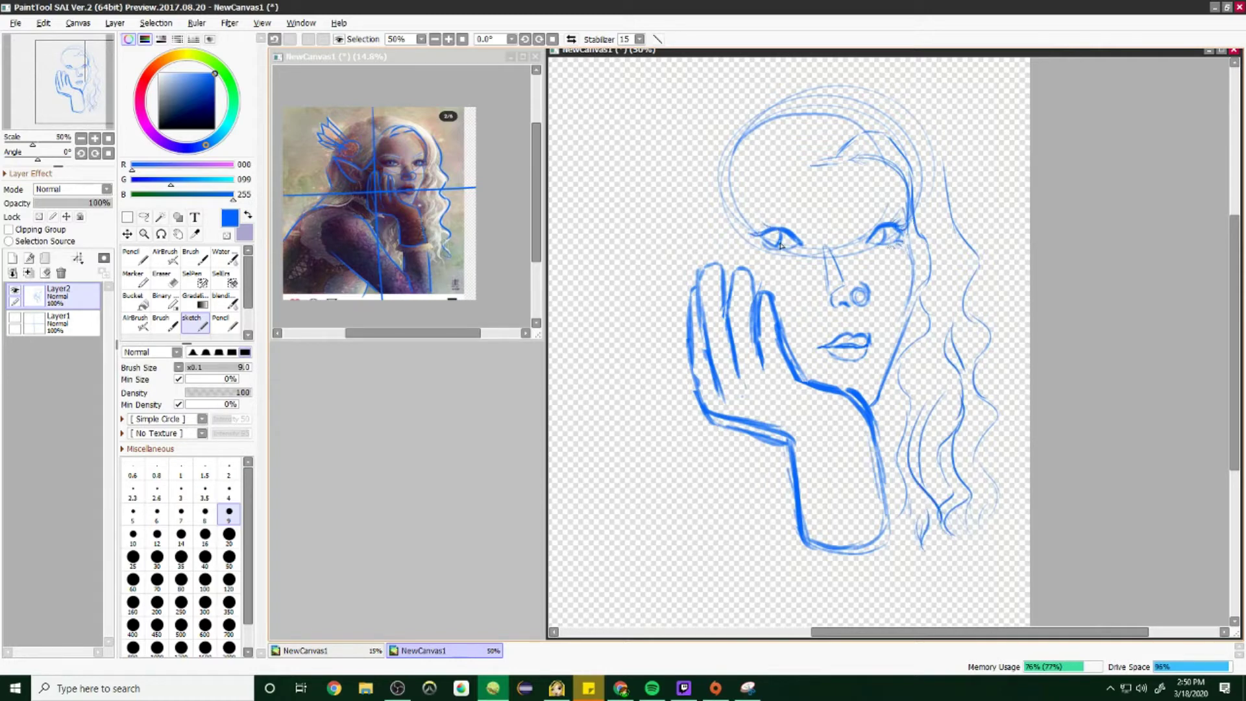
key("e")
left_click_drag(856, 291, 868, 298)
key("e")
Step: Lasso the eye above the hand, move and tilt it slightly towards the nose, and apply the transformation
key("l")
mouse_move(733, 224)
left_mouse_down()
mouse_move(785, 206)
mouse_move(735, 227)
mouse_move(793, 245)
left_mouse_up()
key("ctrl")
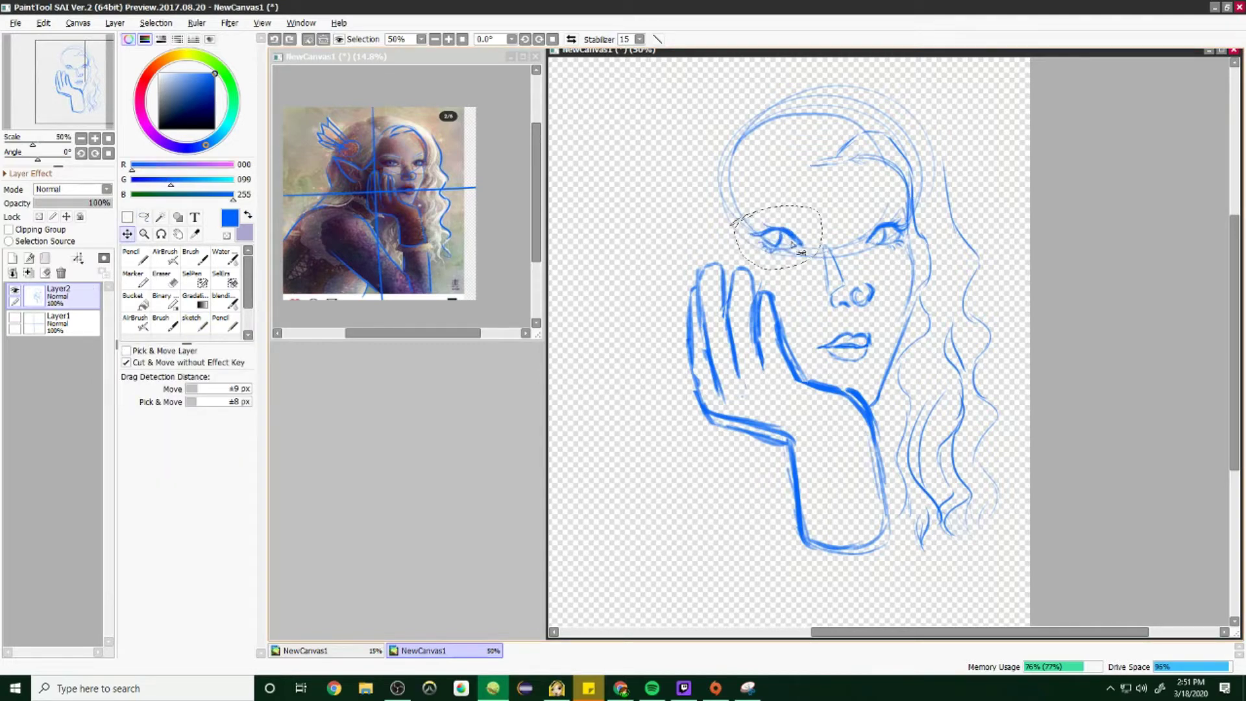
left_click(155, 23)
left_click(162, 37)
left_click_drag(937, 270, 927, 222)
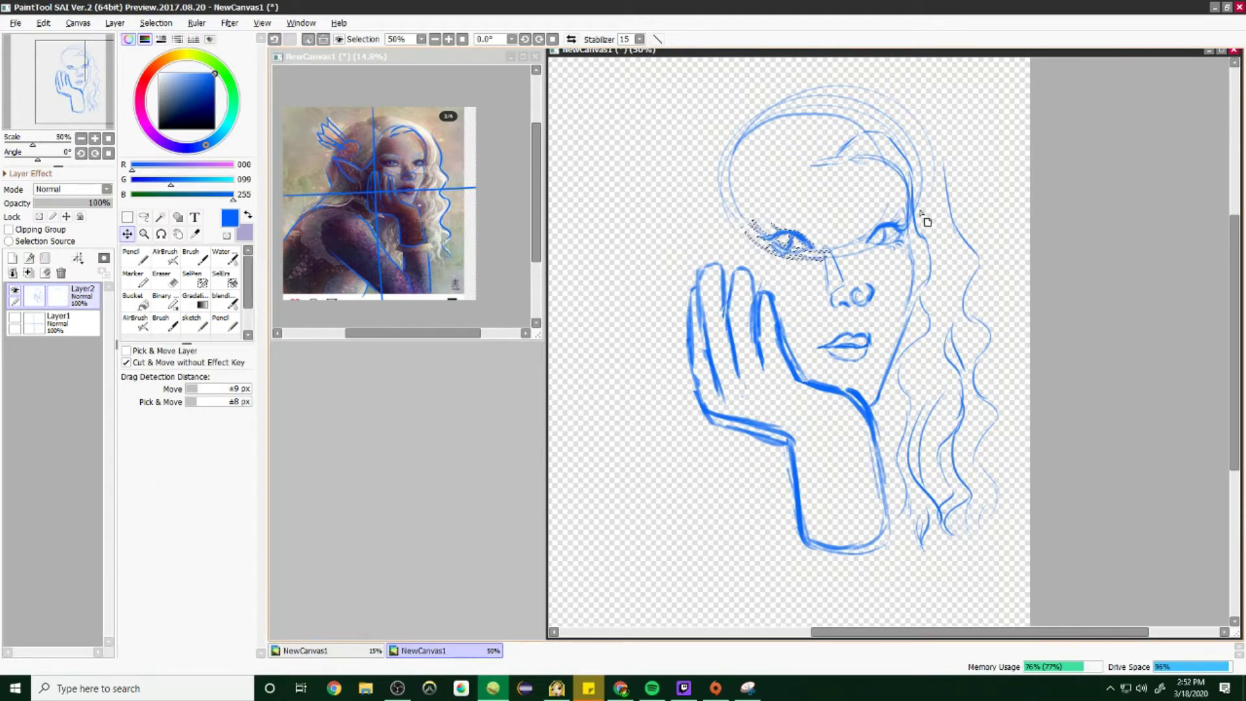
key("Return")
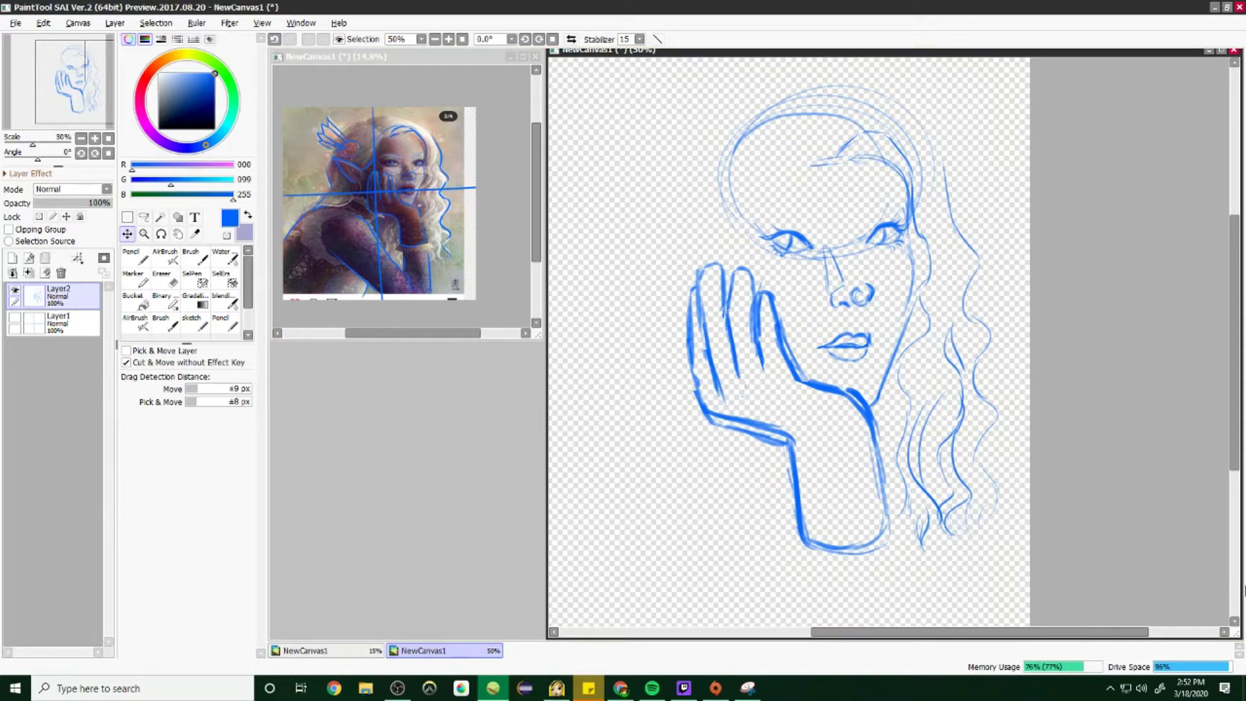
Step: Draw the hair parting and the hairline sweeping down to the hand, and outline a pointed elf ear behind it
key("b")
left_click_drag(815, 164, 873, 135)
mouse_move(766, 123)
left_mouse_down()
mouse_move(800, 166)
mouse_move(713, 254)
left_mouse_up()
mouse_move(769, 200)
left_mouse_down()
mouse_move(699, 260)
mouse_move(613, 227)
mouse_move(679, 304)
left_mouse_up()
left_click_drag(615, 231, 662, 302)
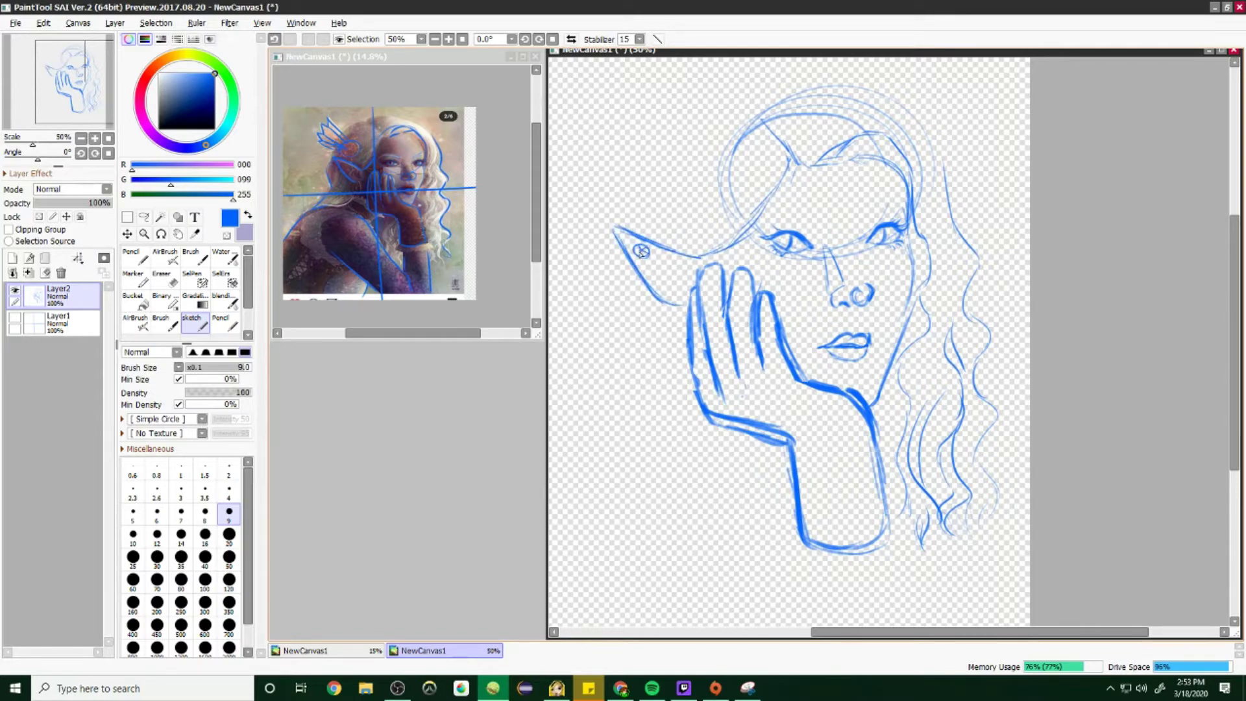
Step: Show the Layer1 guide lines, lasso the pointed ear with its earring and shift it away from the hand
left_click(14, 317)
scroll(821, 344, "up", 1)
key("l")
mouse_move(575, 217)
left_mouse_down()
mouse_move(675, 257)
mouse_move(664, 336)
mouse_move(649, 348)
mouse_move(645, 318)
mouse_move(666, 318)
left_mouse_up()
key("ctrl")
key("ctrl+d")
key("b")
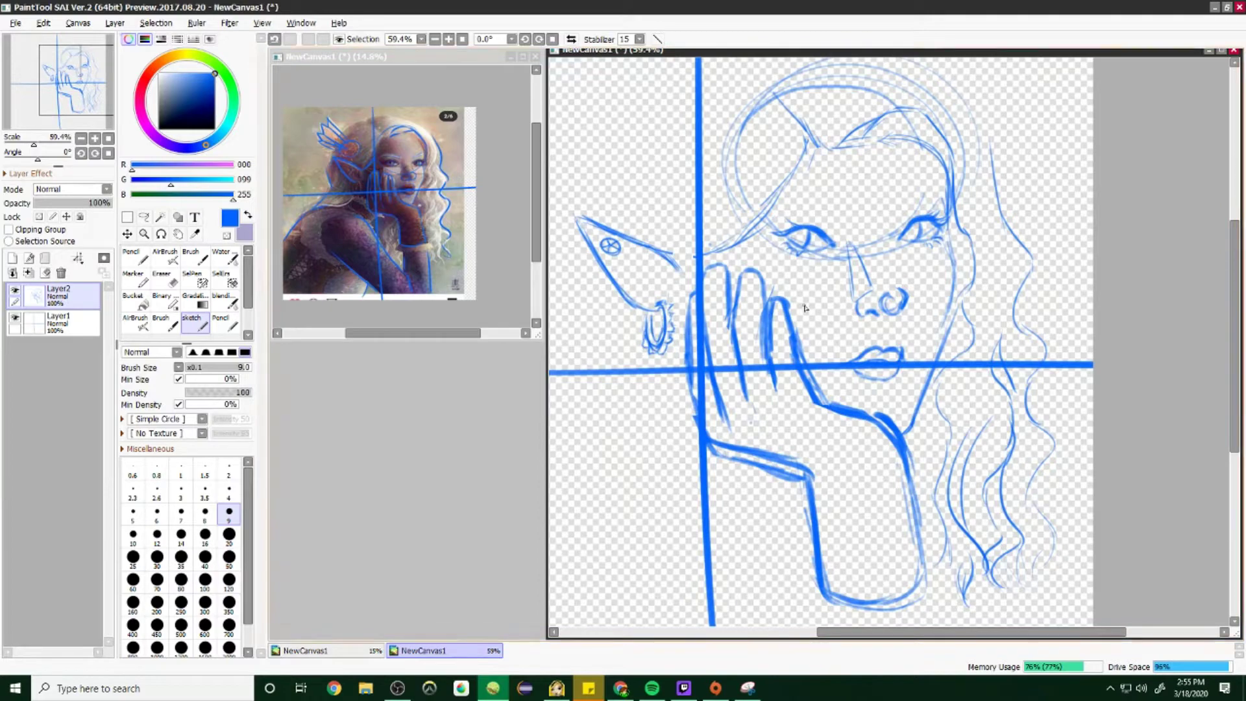
Step: Sketch the outline of the back of the head from the crown, behind the ear and down to the neck
scroll(822, 288, "down", 1)
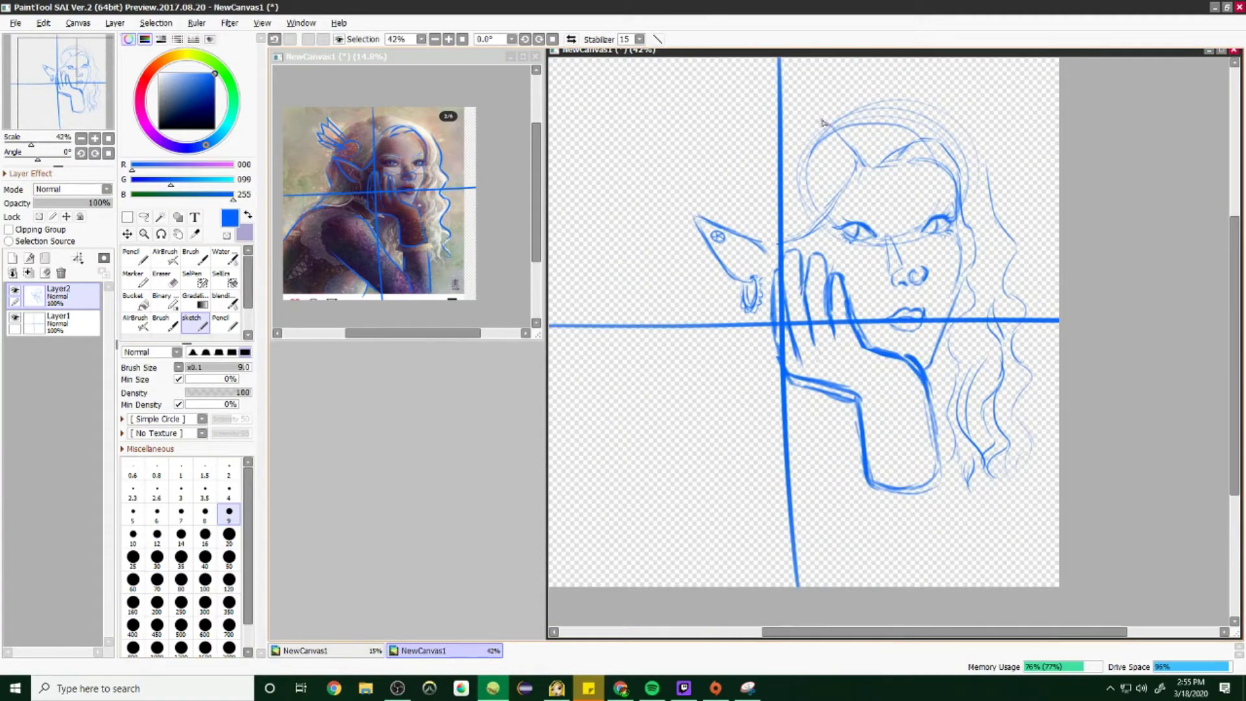
mouse_move(778, 124)
left_mouse_down()
mouse_move(695, 228)
mouse_move(781, 120)
mouse_move(864, 169)
mouse_move(890, 154)
mouse_move(884, 165)
mouse_move(786, 133)
mouse_move(717, 189)
mouse_move(689, 291)
mouse_move(702, 320)
left_mouse_up()
key("e")
key("n")
scroll(627, 370, "up", 1)
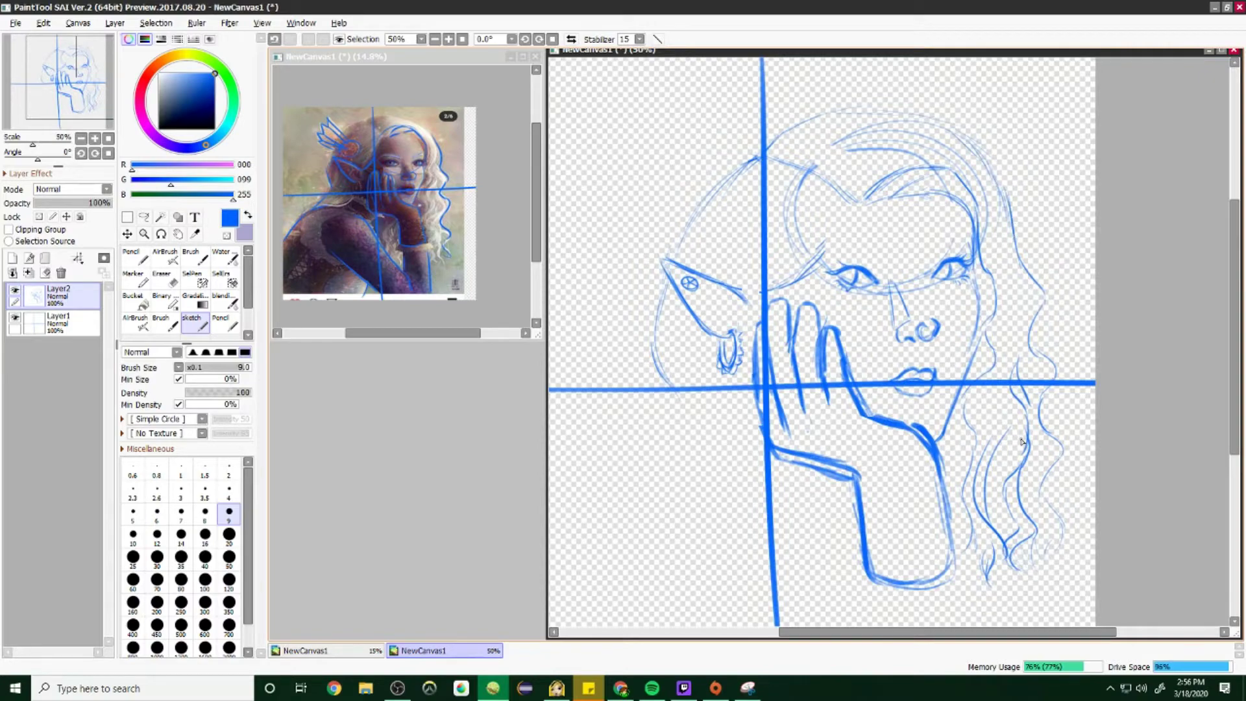
scroll(797, 243, "up", 1)
left_click_drag(802, 238, 762, 288)
Step: Draw both sides of the forearm below the wrist and a frilled cuff around it
left_click_drag(1132, 448, 1131, 596)
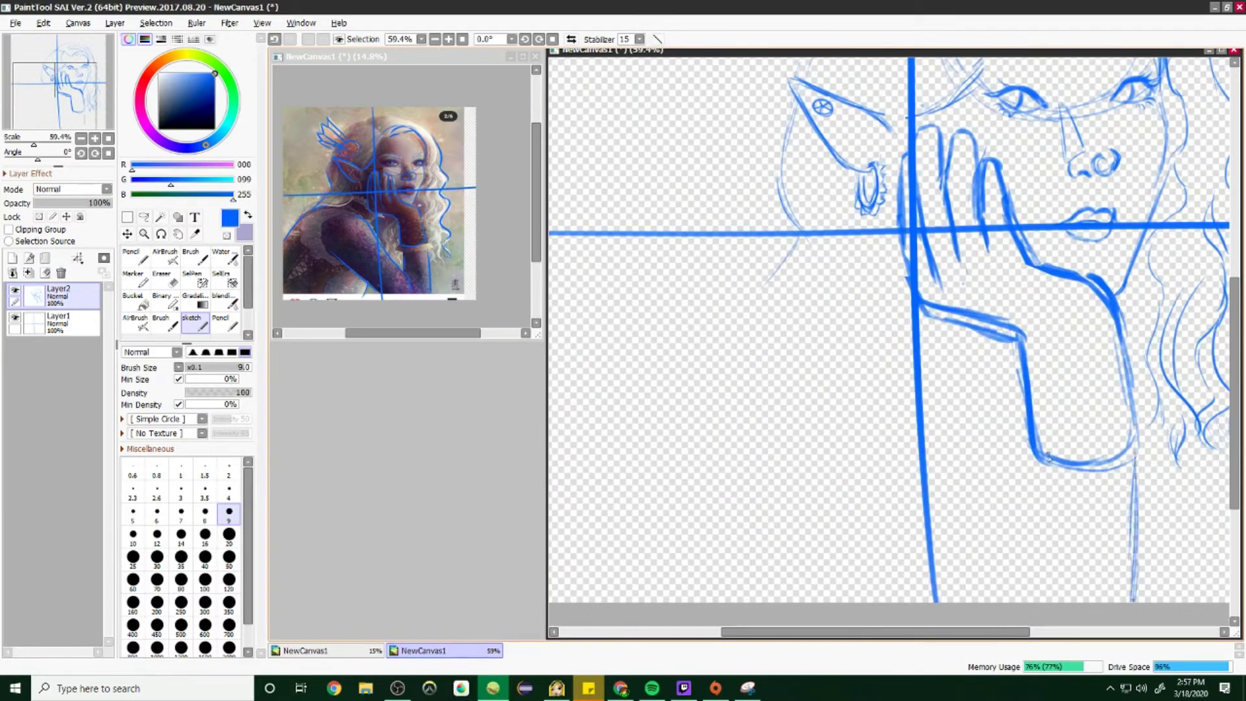
left_click_drag(1137, 540, 1136, 603)
mouse_move(1046, 455)
left_mouse_down()
mouse_move(1014, 475)
mouse_move(1130, 494)
left_mouse_up()
left_click_drag(1132, 455, 1152, 481)
left_click_drag(1035, 493, 1030, 555)
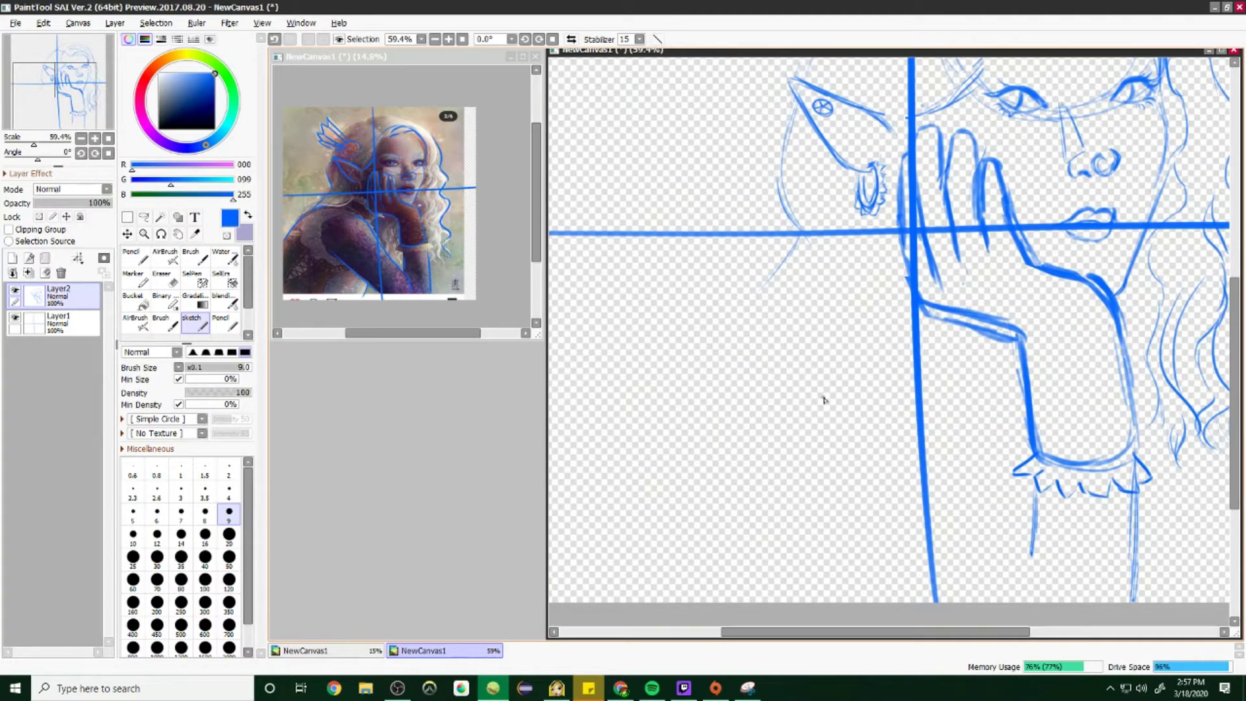
Step: Sketch a rounded upper arm tapering down to the forearm at the canvas's lower edge
mouse_move(843, 380)
left_mouse_down()
mouse_move(912, 413)
mouse_move(1045, 600)
mouse_move(948, 453)
left_mouse_up()
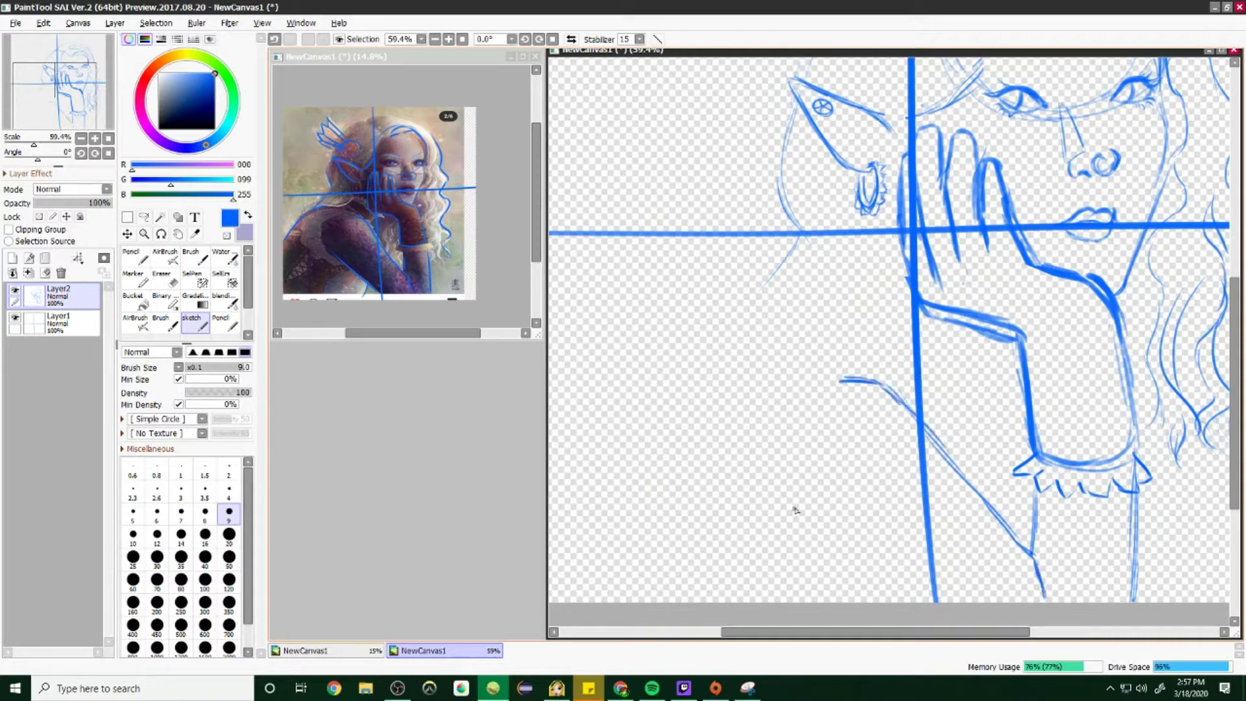
mouse_move(805, 503)
left_mouse_down()
mouse_move(917, 570)
mouse_move(932, 597)
mouse_move(922, 600)
mouse_move(834, 383)
left_mouse_up()
left_click_drag(786, 454, 877, 388)
Step: Sketch the shoulder and back contour sweeping from the neck down to the canvas's side edge
mouse_move(906, 283)
left_mouse_down()
mouse_move(792, 300)
mouse_move(682, 454)
left_mouse_up()
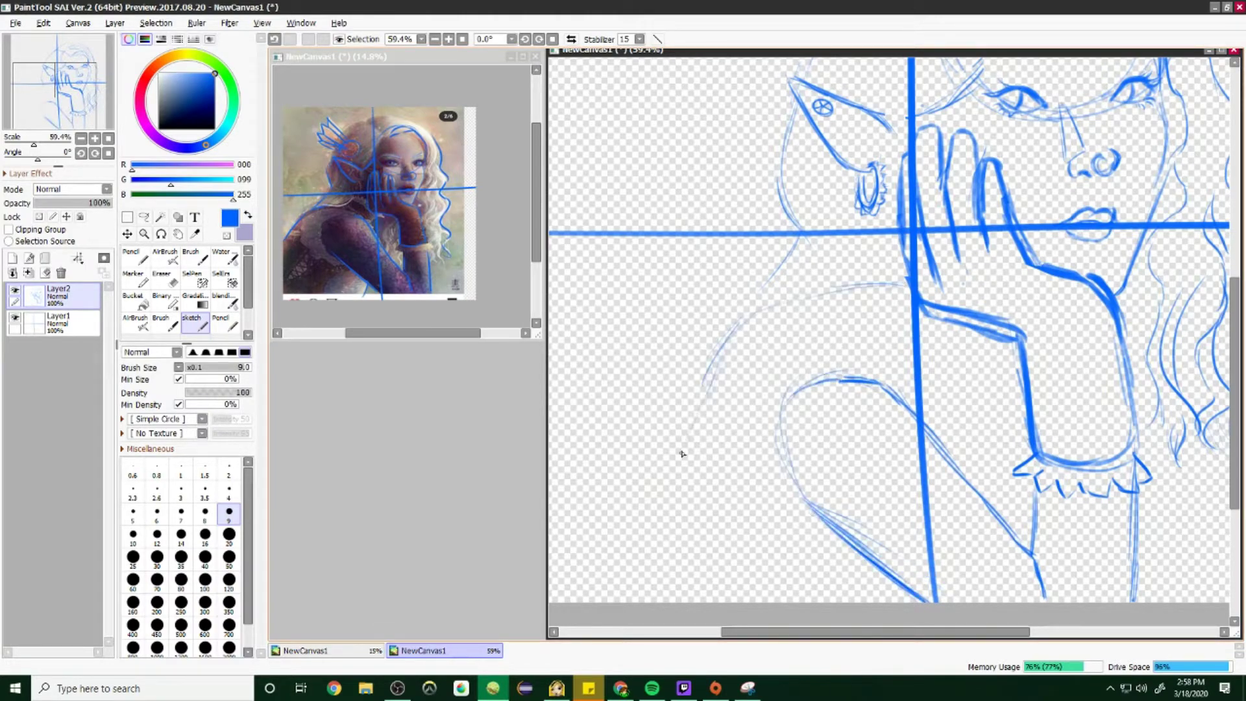
scroll(682, 455, "left", 2)
left_click_drag(966, 285, 669, 414)
left_click_drag(899, 283, 616, 448)
left_click_drag(744, 333, 622, 469)
mouse_move(805, 302)
left_mouse_down()
mouse_move(866, 240)
mouse_move(764, 323)
left_mouse_up()
Step: Erase the sketched upper arm outline below the shoulder
key("e")
mouse_move(791, 334)
left_mouse_down()
mouse_move(726, 436)
mouse_move(720, 488)
left_mouse_up()
left_click_drag(896, 373, 1064, 527)
mouse_move(863, 490)
left_mouse_down()
mouse_move(988, 600)
mouse_move(1003, 462)
left_mouse_up()
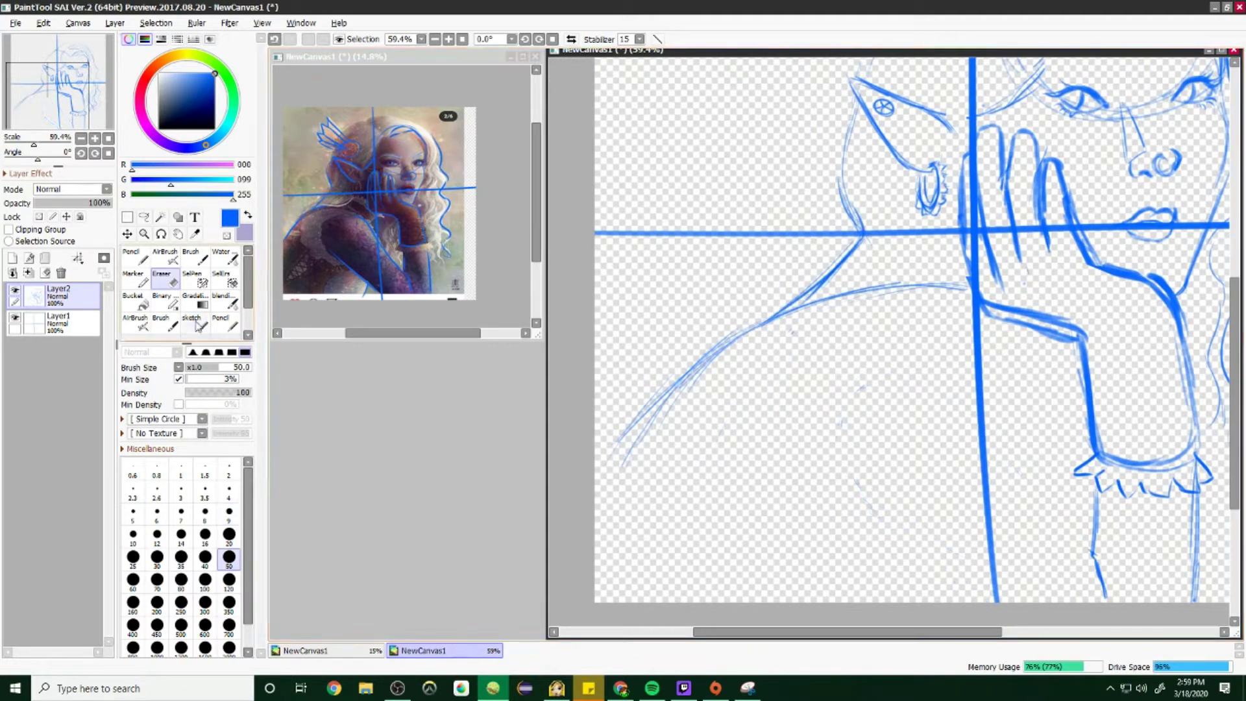
Step: Redraw the upper arm with the sketch brush, with a rounded outer contour and an inner edge meeting the forearm
left_click(198, 325)
left_click_drag(948, 351, 804, 448)
left_click_drag(890, 344, 1022, 525)
left_click_drag(990, 490, 1097, 578)
left_click_drag(902, 367, 1100, 585)
left_click_drag(791, 431, 947, 588)
mouse_move(850, 503)
left_mouse_down()
mouse_move(929, 609)
mouse_move(959, 437)
mouse_move(826, 387)
mouse_move(909, 367)
mouse_move(991, 453)
left_mouse_up()
key("e")
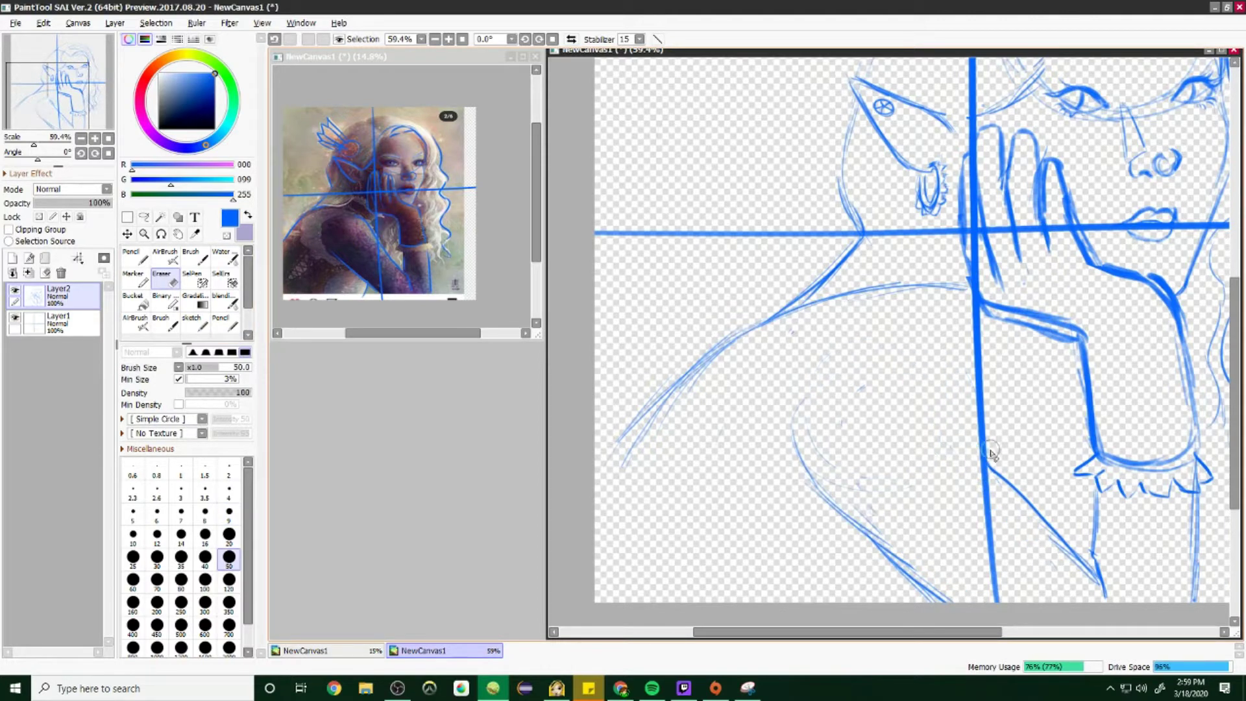
Step: Clean up and redraw the arm's inner edge, and close the rounded top of the upper arm
key("e")
left_click_drag(904, 373, 977, 439)
left_click_drag(951, 390, 1083, 540)
key("e")
mouse_move(977, 440)
left_mouse_down()
mouse_move(944, 383)
mouse_move(960, 393)
left_mouse_up()
key("e")
left_click_drag(898, 369, 975, 415)
left_click_drag(793, 417, 967, 404)
Step: Draw a curved neckline from the shoulder to the hand and erase the old shoulder line above it
scroll(1028, 380, "down", 1)
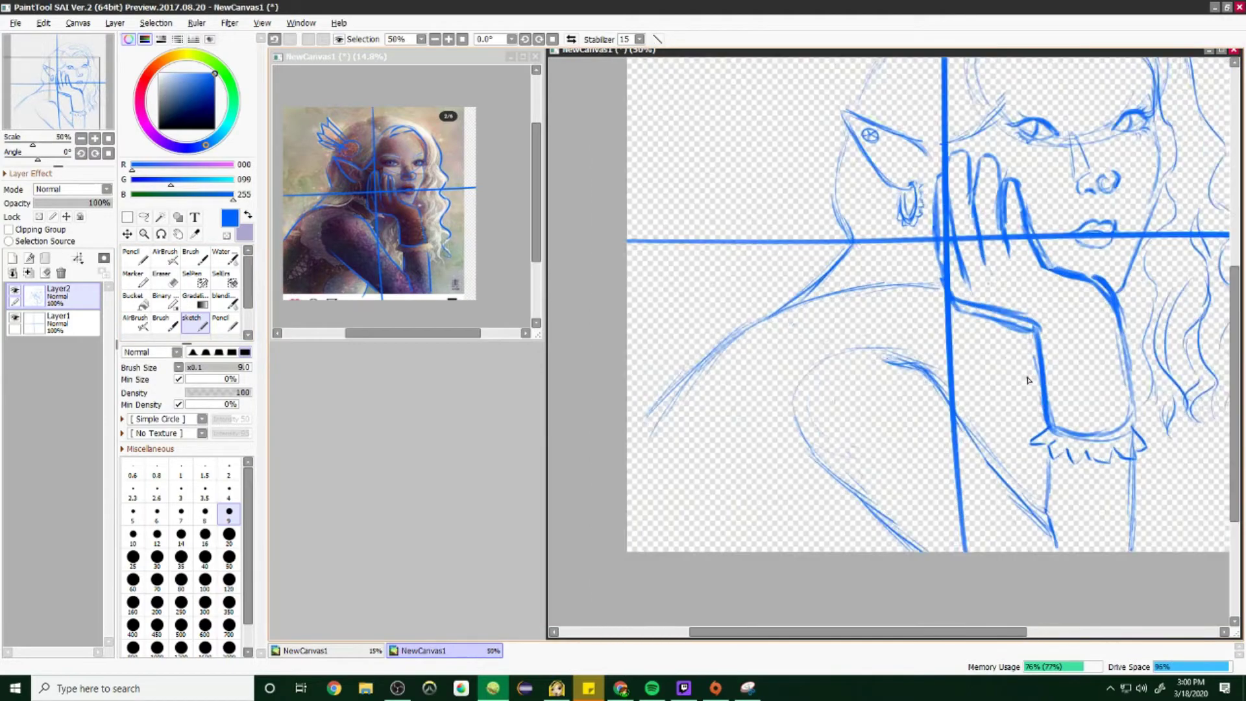
scroll(1028, 380, "up", 1)
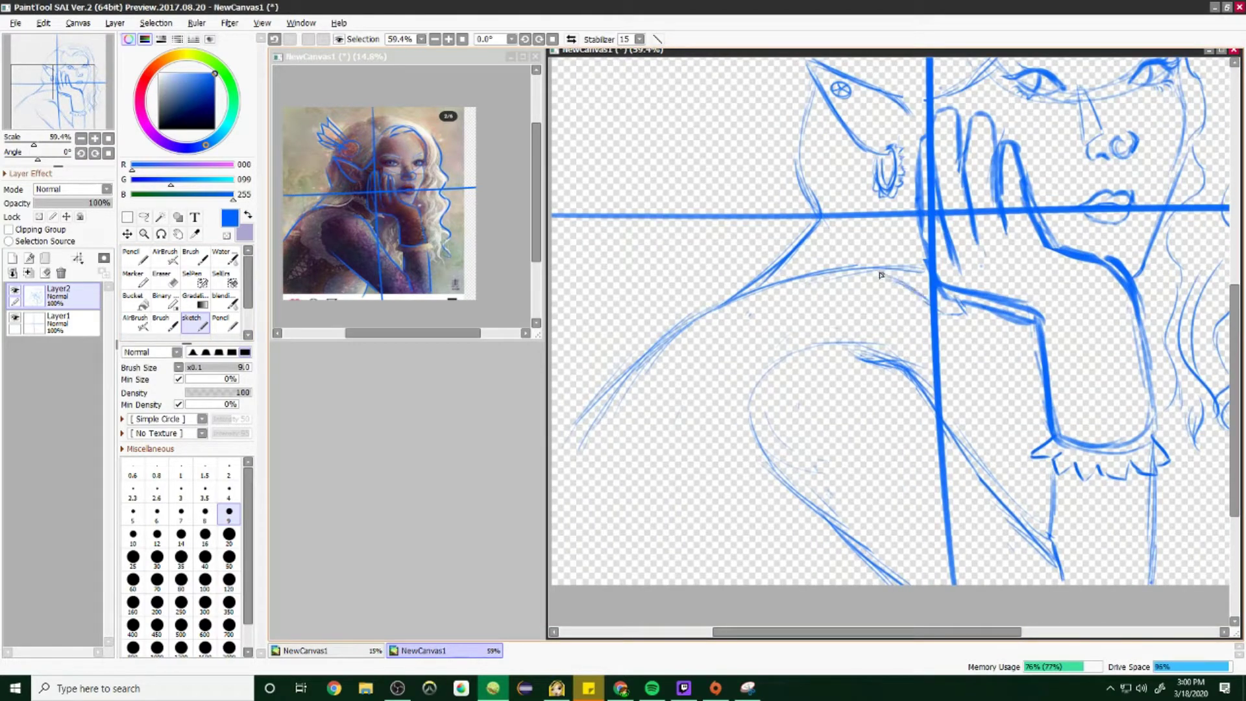
left_click_drag(804, 305, 889, 278)
key("e")
left_click_drag(775, 267, 889, 270)
key("e")
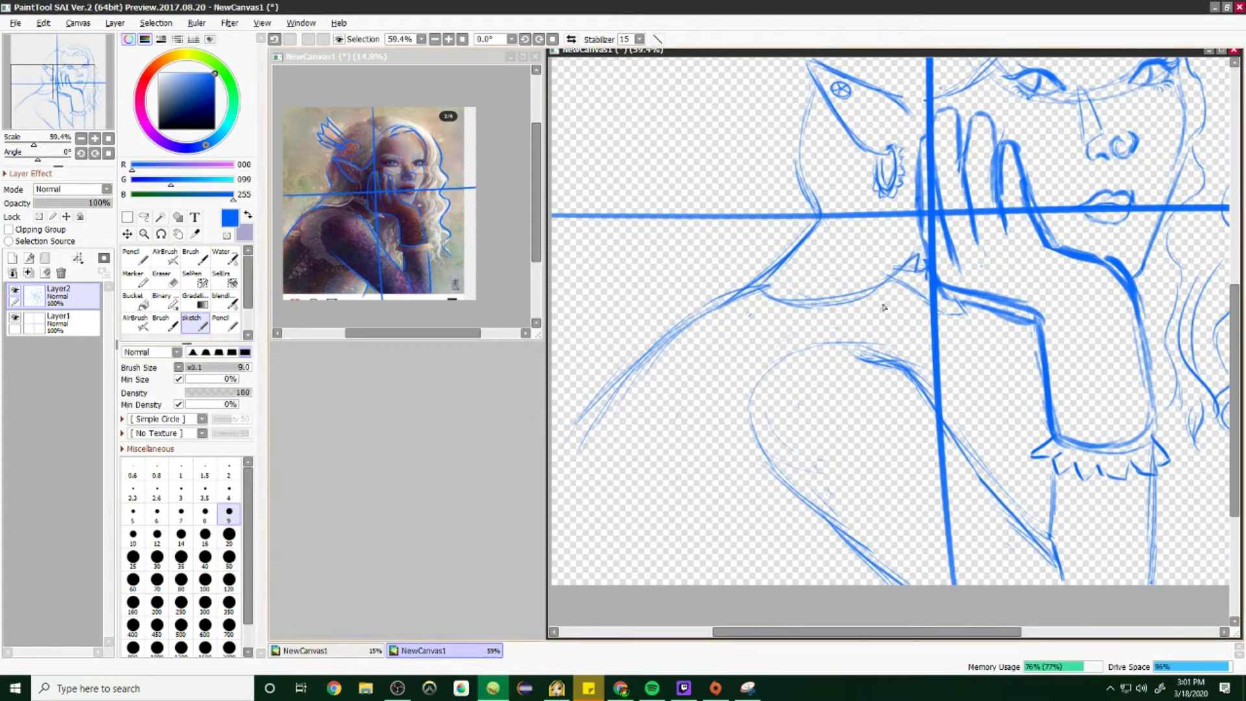
Step: Erase stray construction lines on top of the head and hide the Layer1 guide lines
scroll(923, 329, "down", 2)
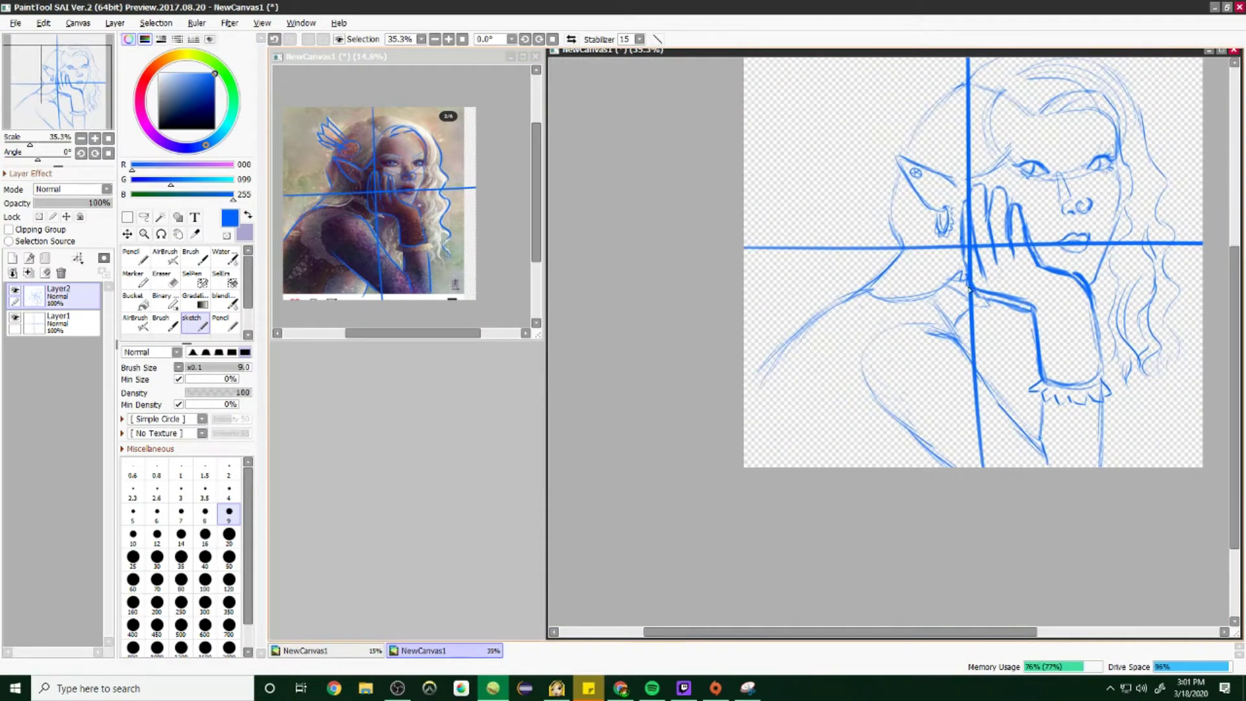
scroll(1037, 116, "up", 2)
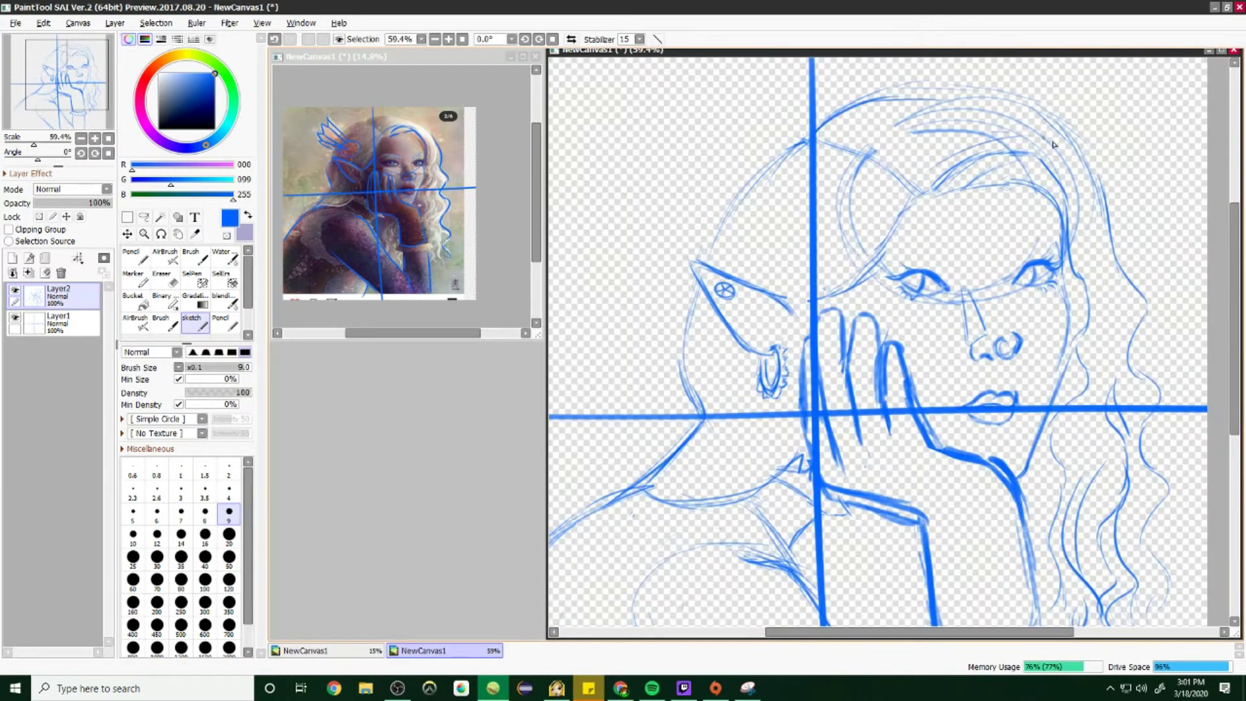
key("e")
left_click_drag(909, 129, 1024, 123)
scroll(955, 135, "down", 4)
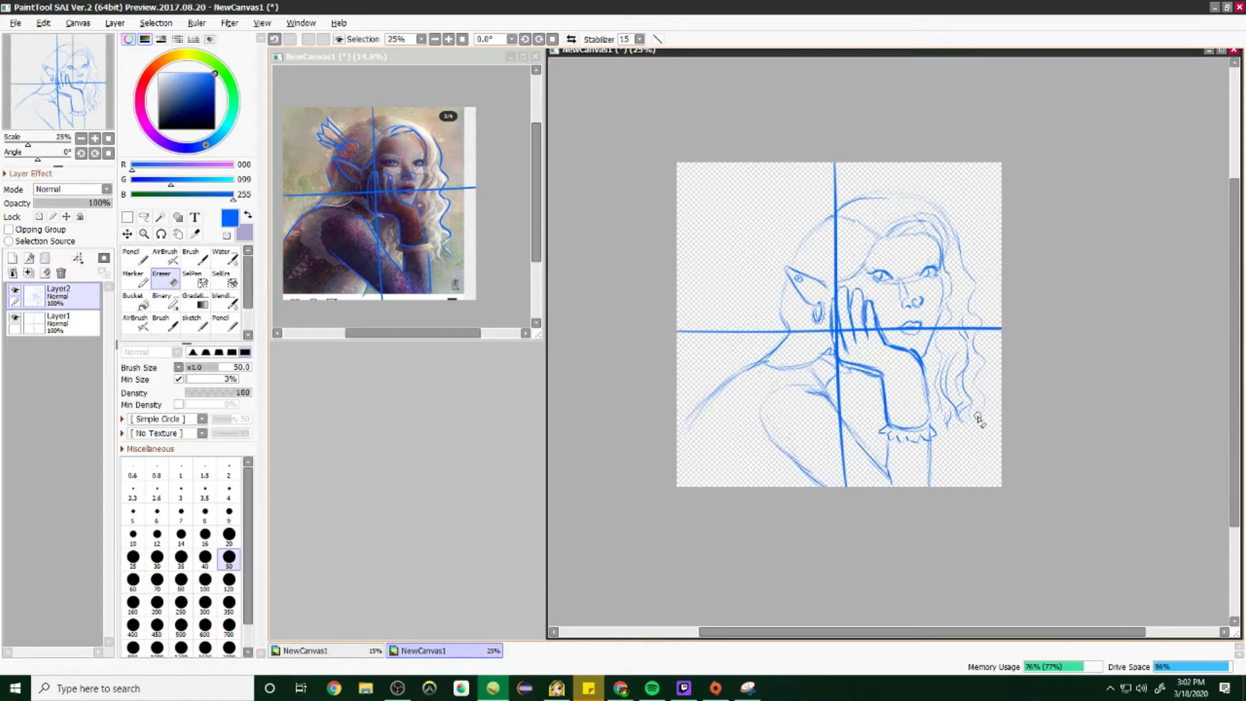
scroll(979, 421, "up", 4)
left_click(14, 317)
scroll(969, 129, "down", 3)
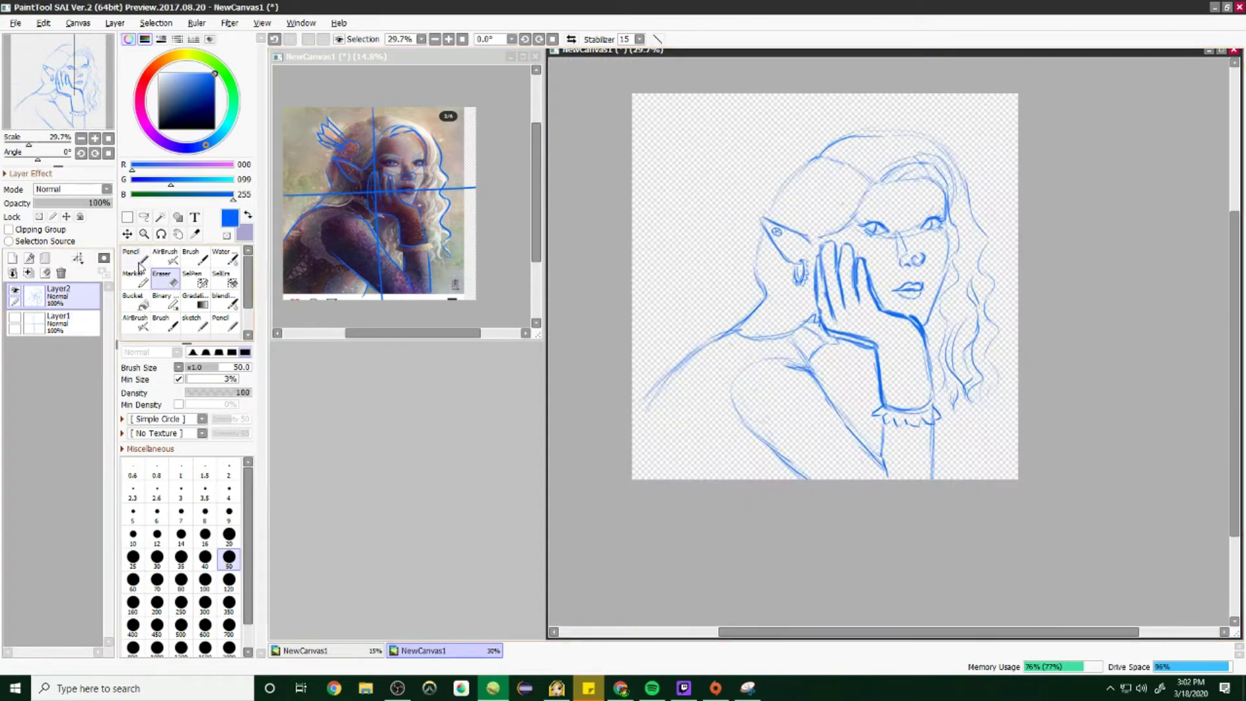
Step: Thicken the back, upper arm and forearm outlines with the Pencil at size 20, undoing the last unwanted change
left_click(225, 322)
left_click_drag(734, 331, 633, 422)
left_click_drag(764, 448, 735, 382)
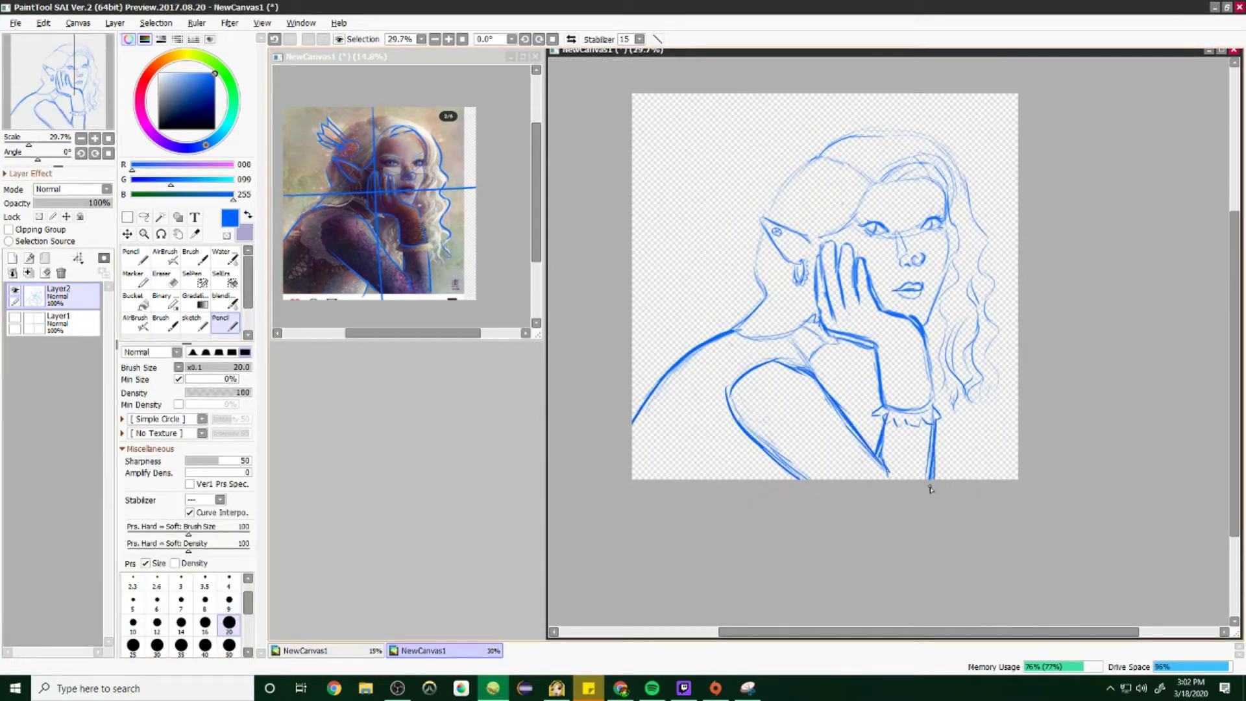
left_click_drag(937, 418, 932, 480)
key("e")
key("ctrl+z")
key("b")
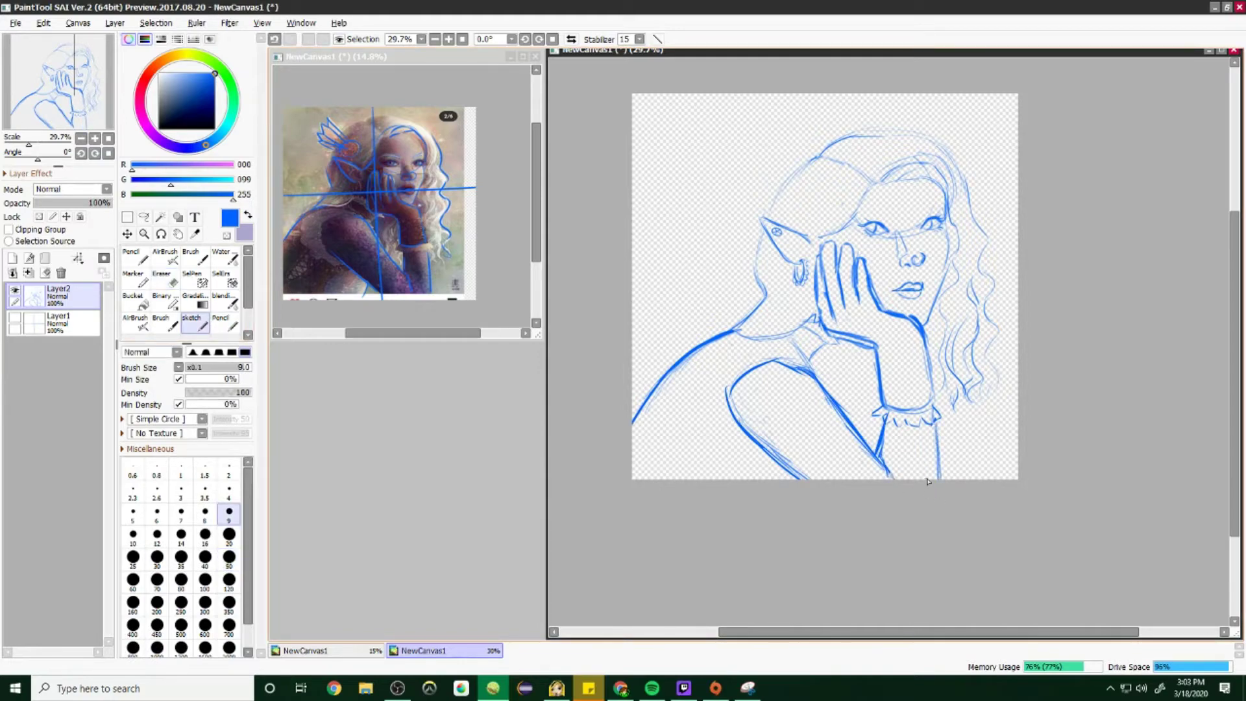
Step: Set the sketch brush to density 48 and size 50, and shade the nose bridge and forehead softly
scroll(928, 481, "up", 2)
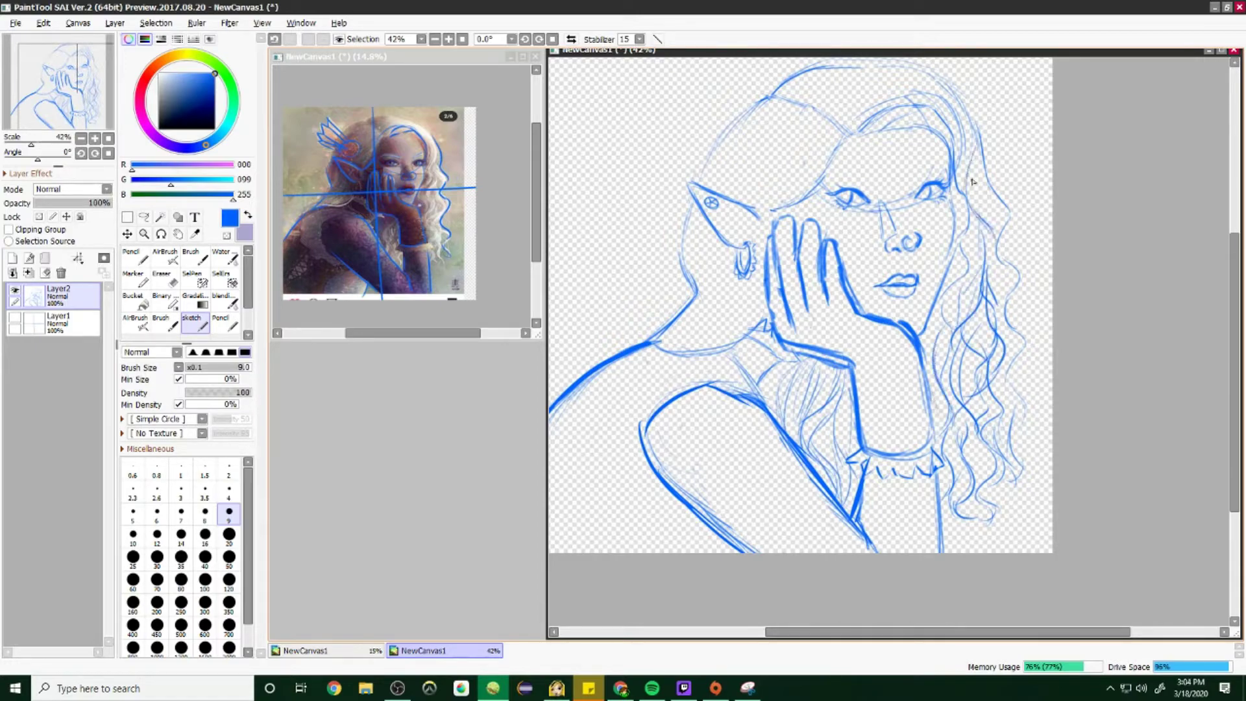
scroll(989, 351, "up", 5)
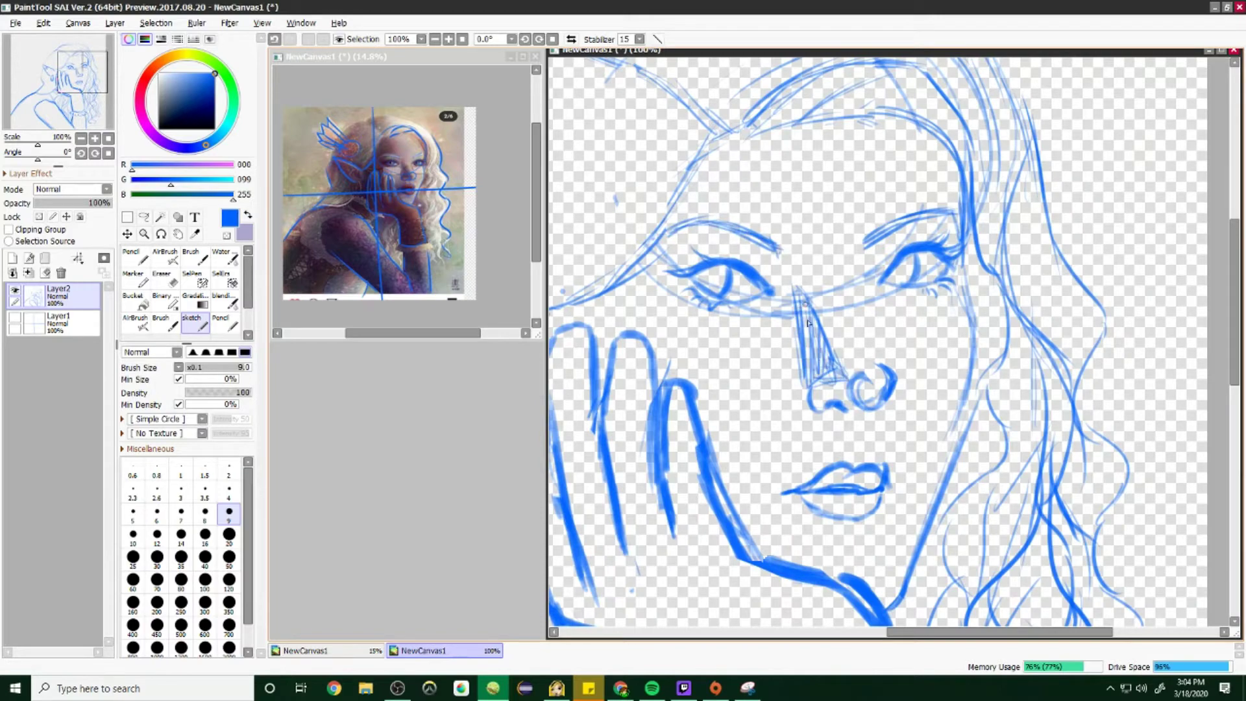
scroll(808, 323, "up", 1)
mouse_move(837, 344)
left_mouse_down()
mouse_move(826, 278)
mouse_move(850, 324)
mouse_move(792, 226)
mouse_move(859, 354)
left_mouse_up()
key("ctrl+z")
left_click(217, 392)
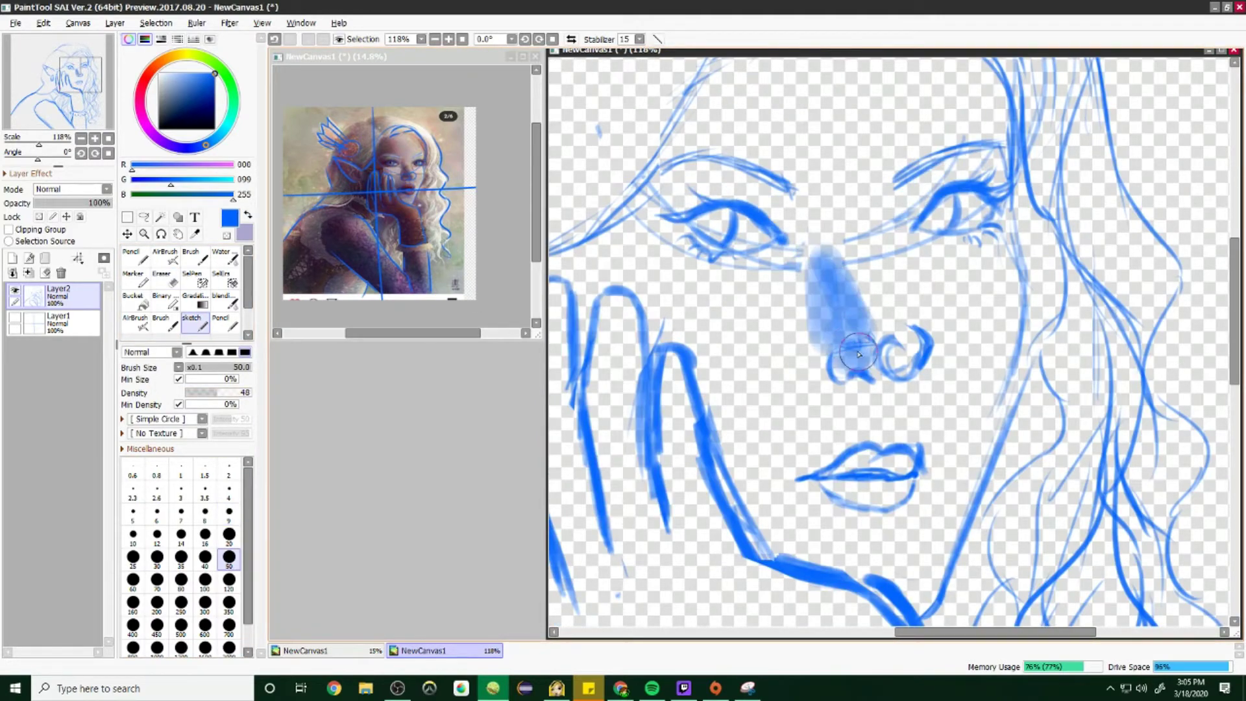
scroll(919, 231, "up", 1)
left_click_drag(769, 88, 763, 218)
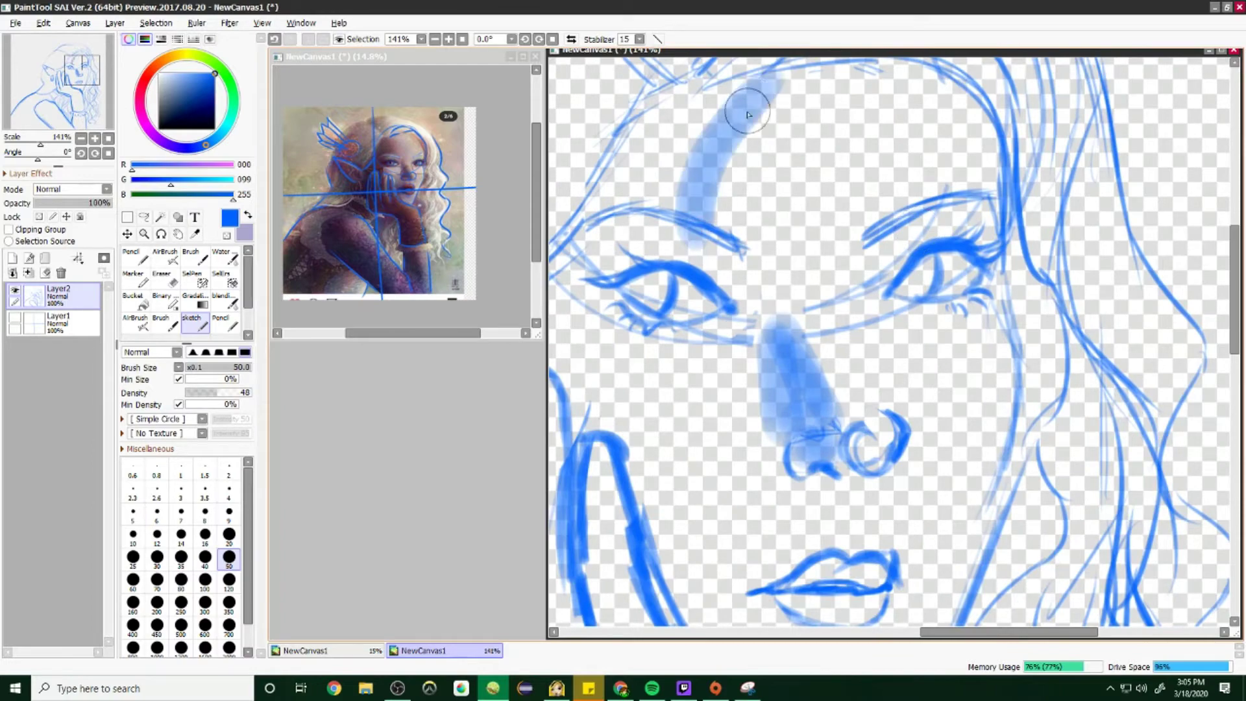
Step: Undo the nose and forehead shading, and add a new layer for shading with a size 120 brush
scroll(765, 216, "down", 5)
key("bracketright")
key("bracketright")
key("bracketright")
key("bracketright")
key("bracketright")
key("ctrl+z")
key("ctrl+z")
key("ctrl+shift+n")
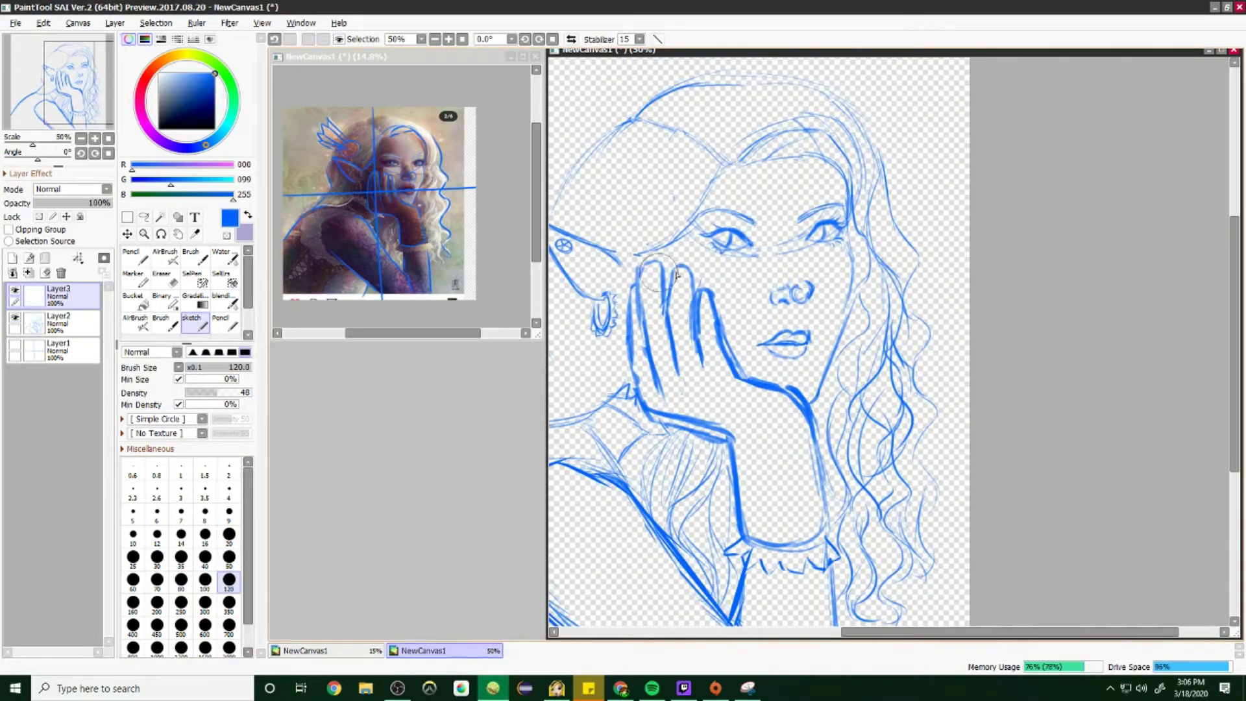
Step: Shade the side of the face, the nose, the hand and wrist, and the hair around the ear
left_click_drag(740, 183, 678, 357)
left_click_drag(655, 188, 760, 383)
scroll(893, 279, "down", 2)
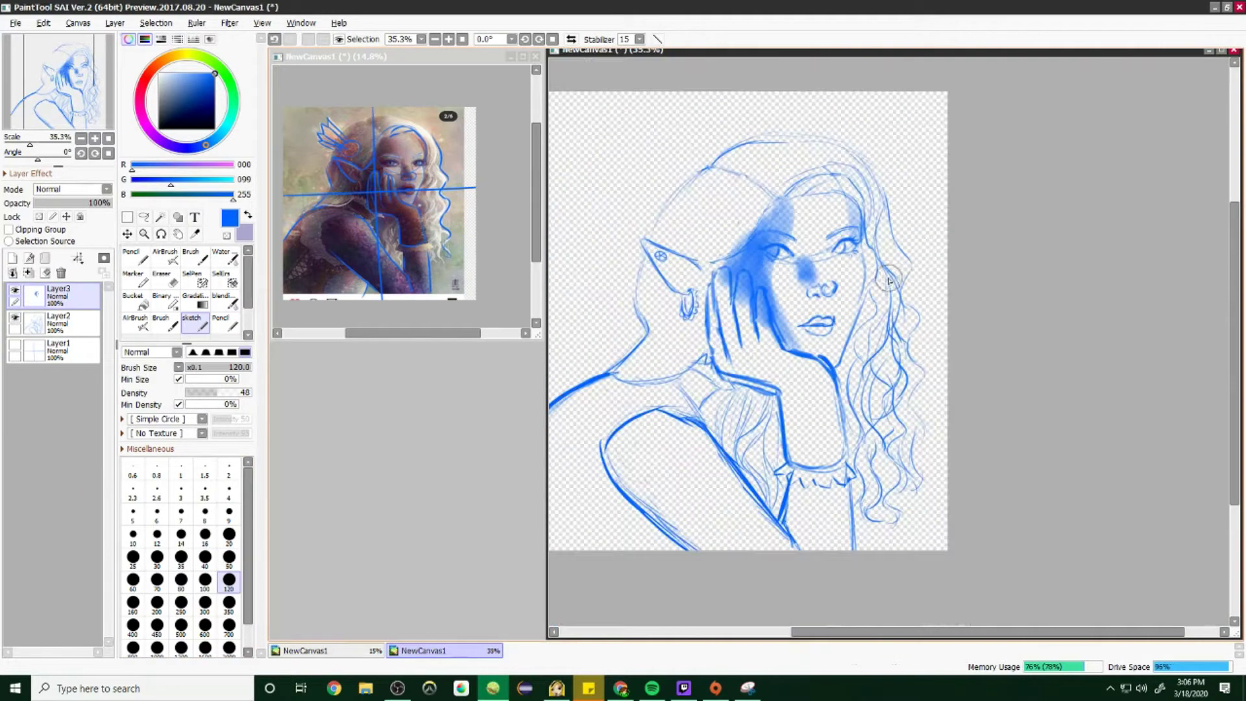
left_click_drag(714, 292, 800, 416)
mouse_move(743, 185)
left_mouse_down()
mouse_move(656, 256)
mouse_move(691, 351)
left_mouse_up()
Step: Shade the upper arm, the shoulder and back, and the forearm below the cuff
mouse_move(623, 455)
left_mouse_down()
mouse_move(659, 420)
mouse_move(742, 557)
left_mouse_up()
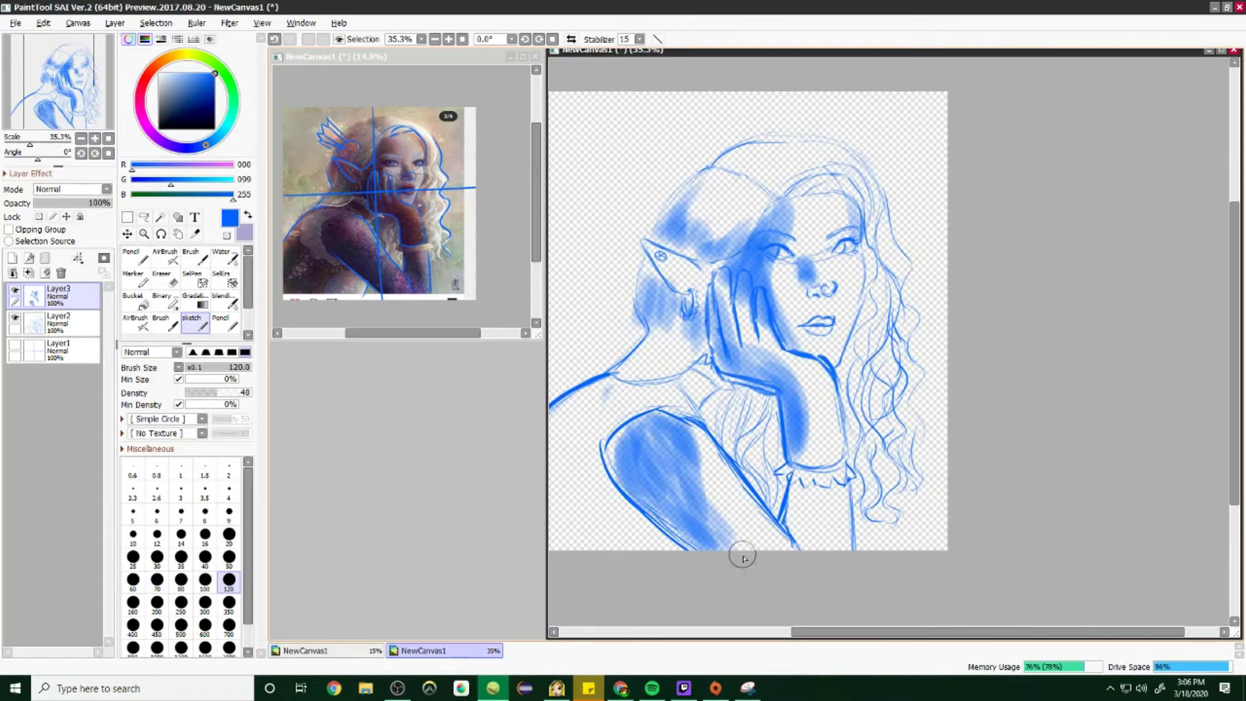
mouse_move(607, 376)
left_mouse_down()
mouse_move(580, 534)
mouse_move(681, 380)
left_mouse_up()
scroll(648, 508, "up", 1)
left_click_drag(648, 508, 714, 549)
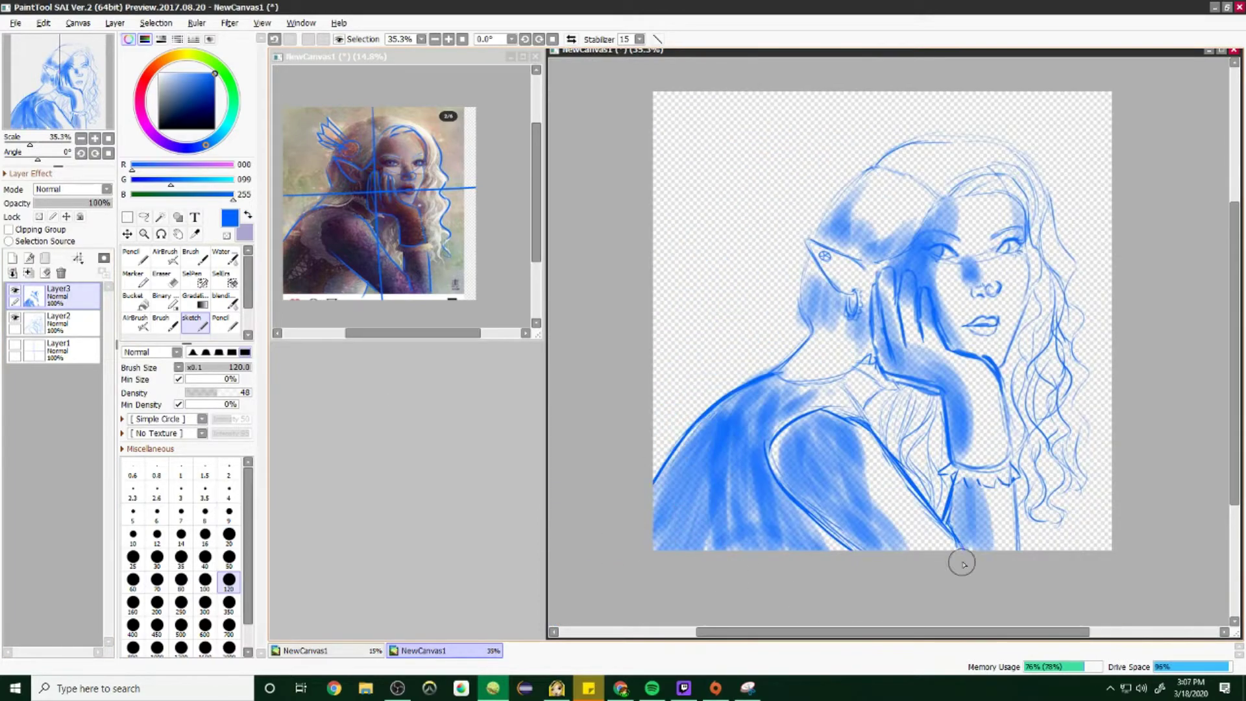
Step: Reduce the brush size to 50 and shade the inside of the pointed ear
key("bracketleft")
key("bracketleft")
key("bracketleft")
key("bracketleft")
key("bracketleft")
scroll(847, 356, "up", 5)
scroll(975, 298, "down", 3)
scroll(844, 324, "up", 3)
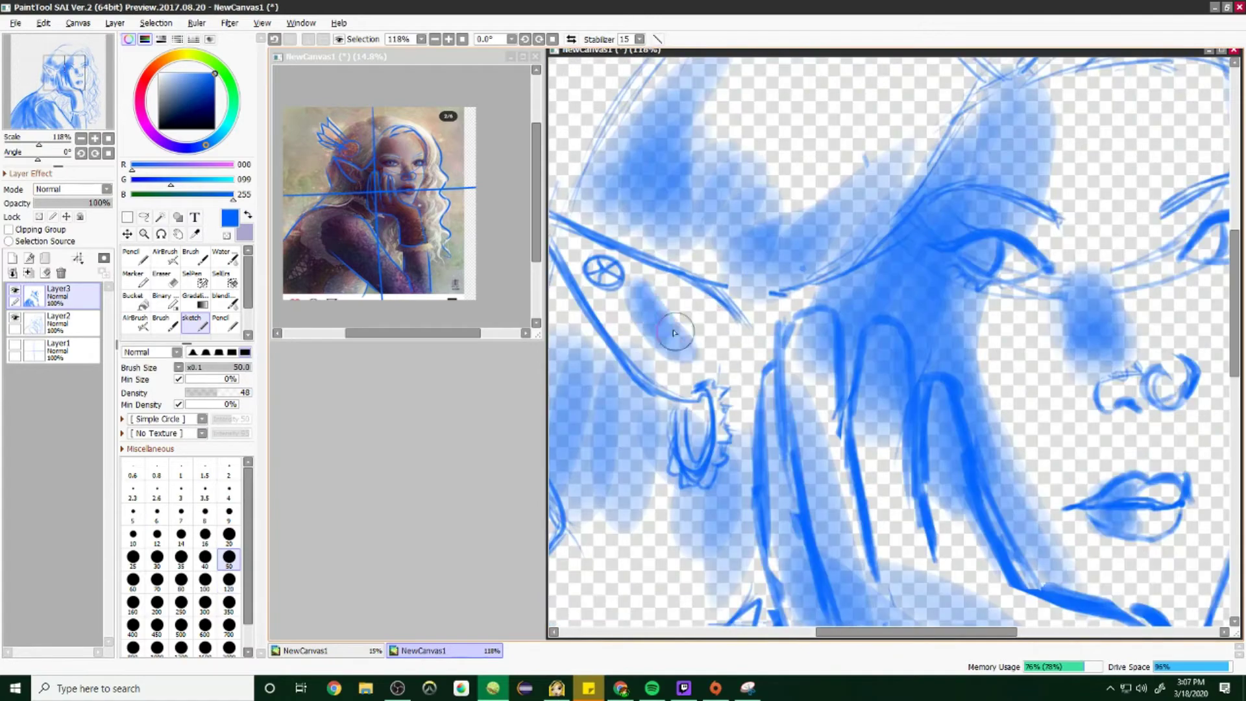
Step: Reduce the brush size to 20 for finer shading
scroll(843, 324, "down", 3)
scroll(844, 324, "up", 2)
key("bracketleft")
key("bracketleft")
key("bracketleft")
key("bracketleft")
key("bracketleft")
scroll(841, 159, "down", 4)
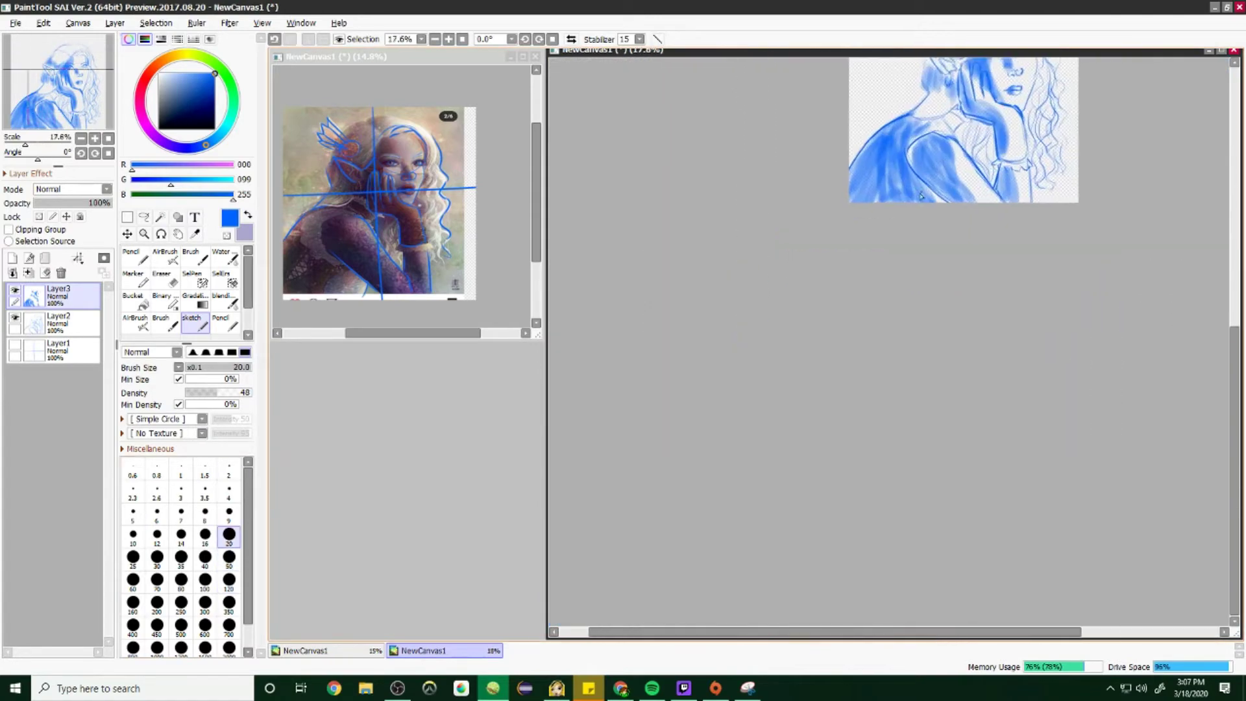
Step: Add a new layer beneath the sketch and paint a black background on it with a size 700 brush
scroll(840, 159, "up", 2)
key("ctrl+shift+n")
key("bracketright")
key("bracketright")
key("bracketright")
key("bracketright")
key("bracketright")
mouse_move(682, 259)
left_mouse_down()
mouse_move(943, 261)
mouse_move(1030, 153)
mouse_move(1064, 195)
left_mouse_up()
Step: Select Layer3, choose a darker blue (R 3, G 76, B 190) and paint it over the back and shoulder
left_click(55, 295)
left_click(205, 88)
left_click_drag(682, 506, 766, 423)
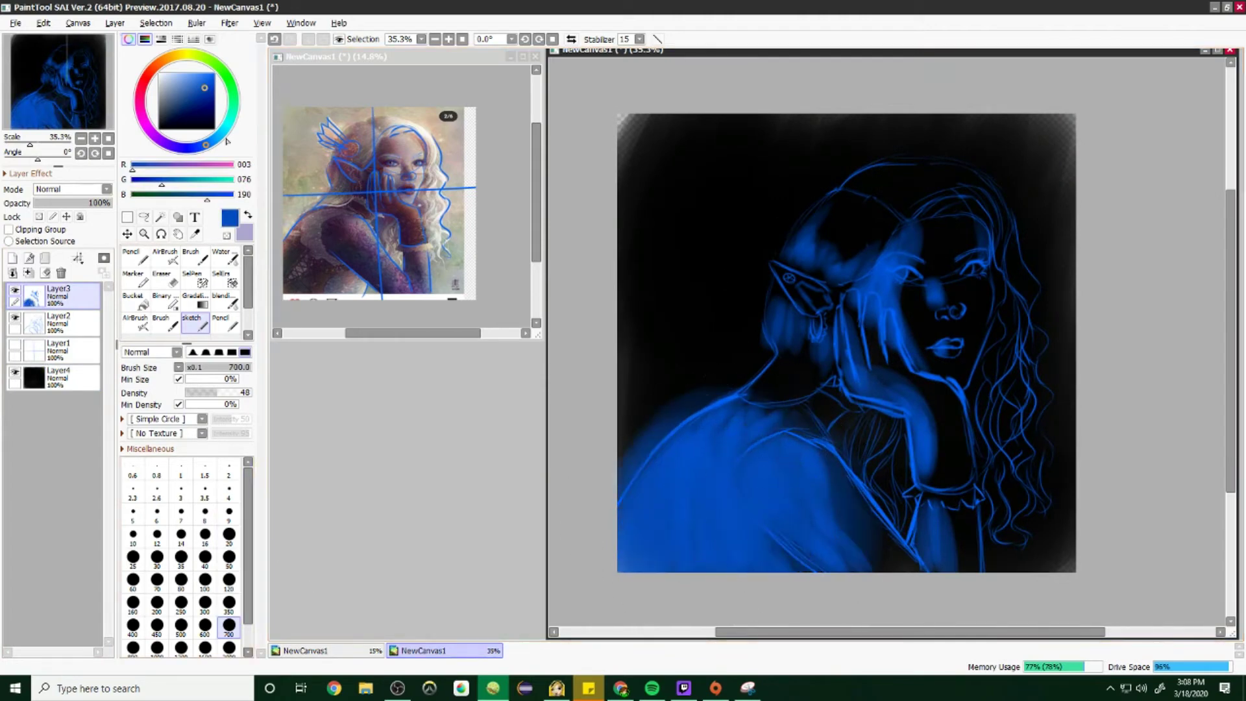
Step: Change the colour to teal, lock Layer3's transparent pixels and recolour the body shading
left_click(231, 121)
left_click(39, 216)
left_click_drag(659, 487, 811, 292)
Step: Lock Layer2's transparent pixels and brush teal over the line art on the body
left_click(56, 323)
left_click(39, 216)
left_click_drag(714, 454, 770, 346)
Step: Unlock Layer3's transparent pixels and erase the teal spilling past the back outline and over the upper arm, using a size 350 eraser
left_click(56, 295)
left_click(38, 216)
left_click(162, 279)
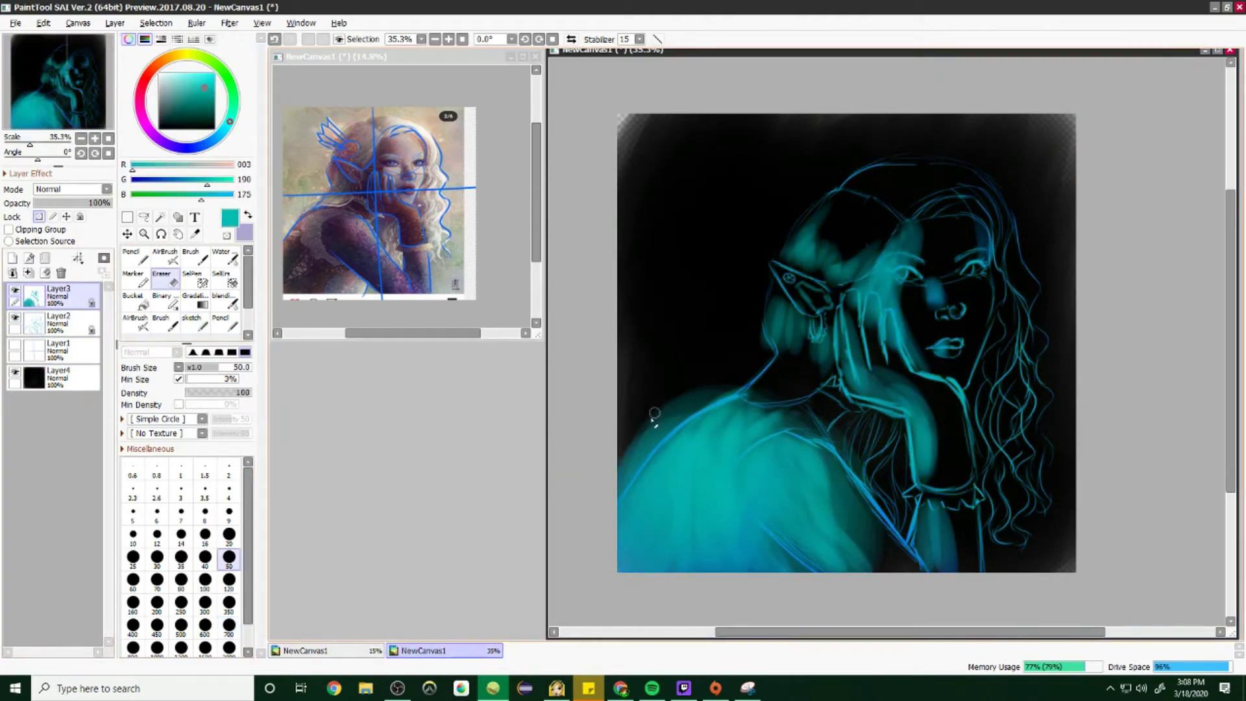
left_click_drag(654, 418, 710, 394)
left_click(229, 603)
left_click_drag(863, 558, 804, 402)
left_click_drag(844, 500, 744, 451)
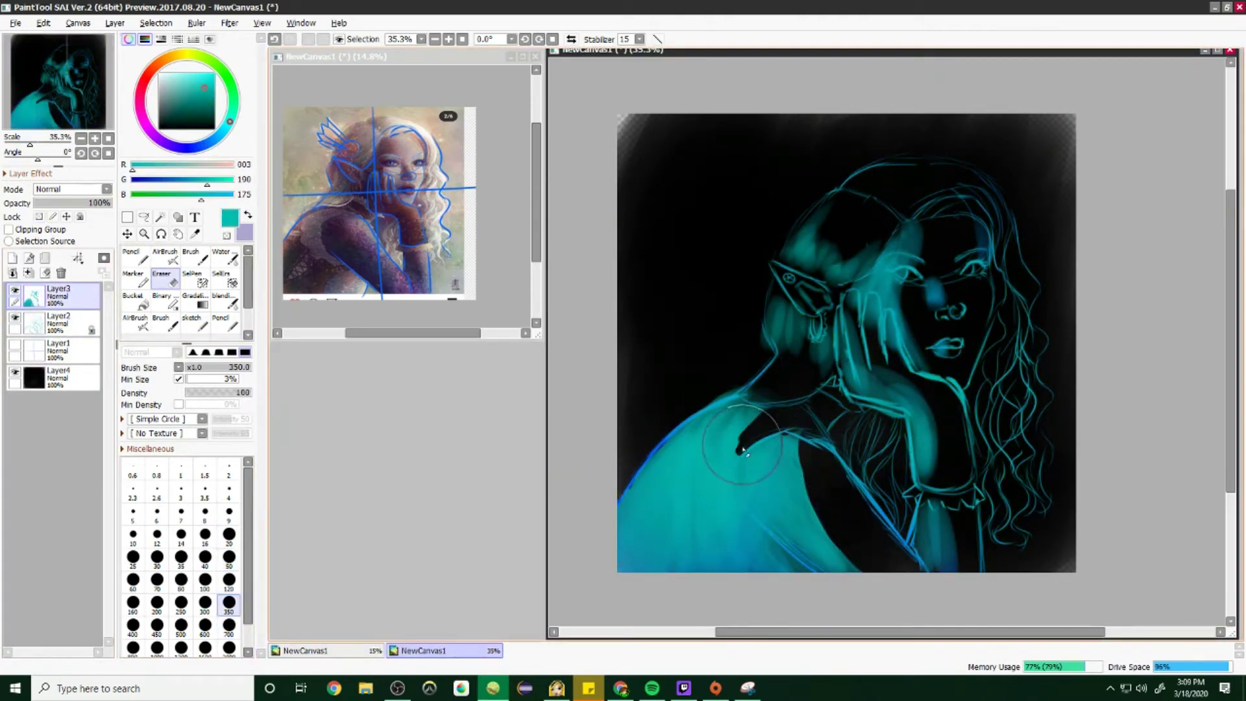
key("b")
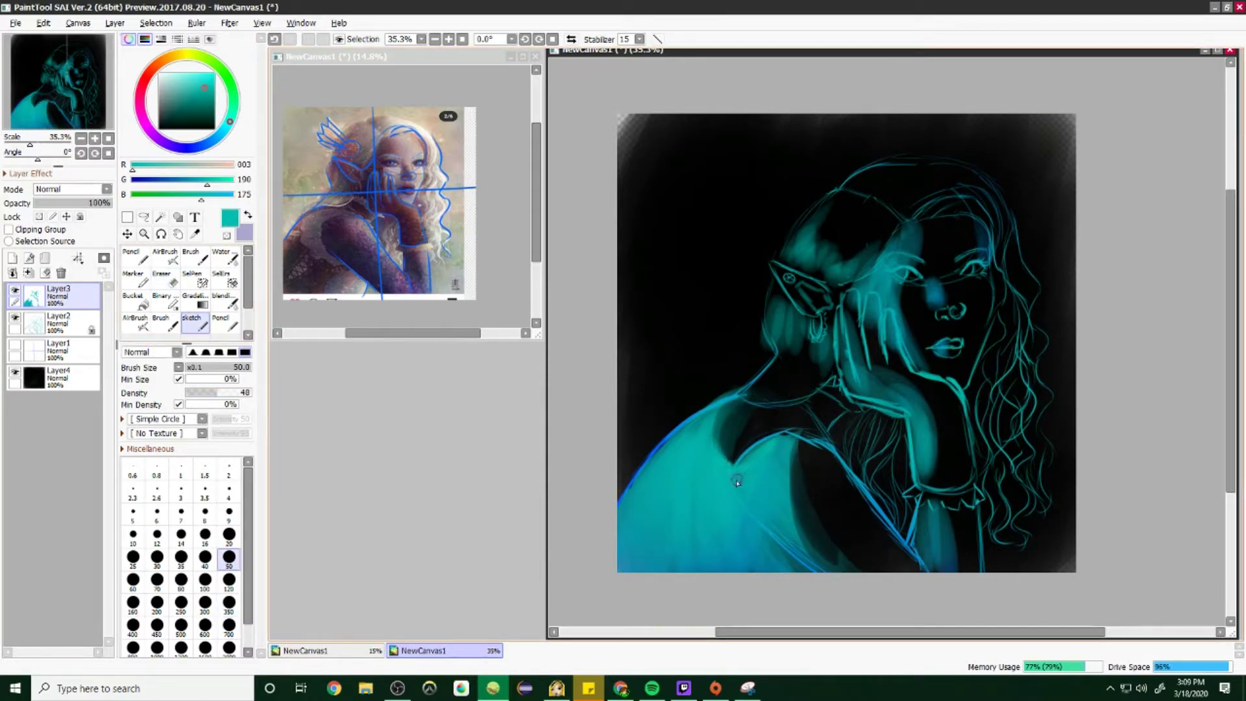
Step: Add a new layer above the black background and fill the face with flat dusty pink (R 180, G 160, B 160)
left_click(12, 258)
left_click_drag(714, 123, 636, 221)
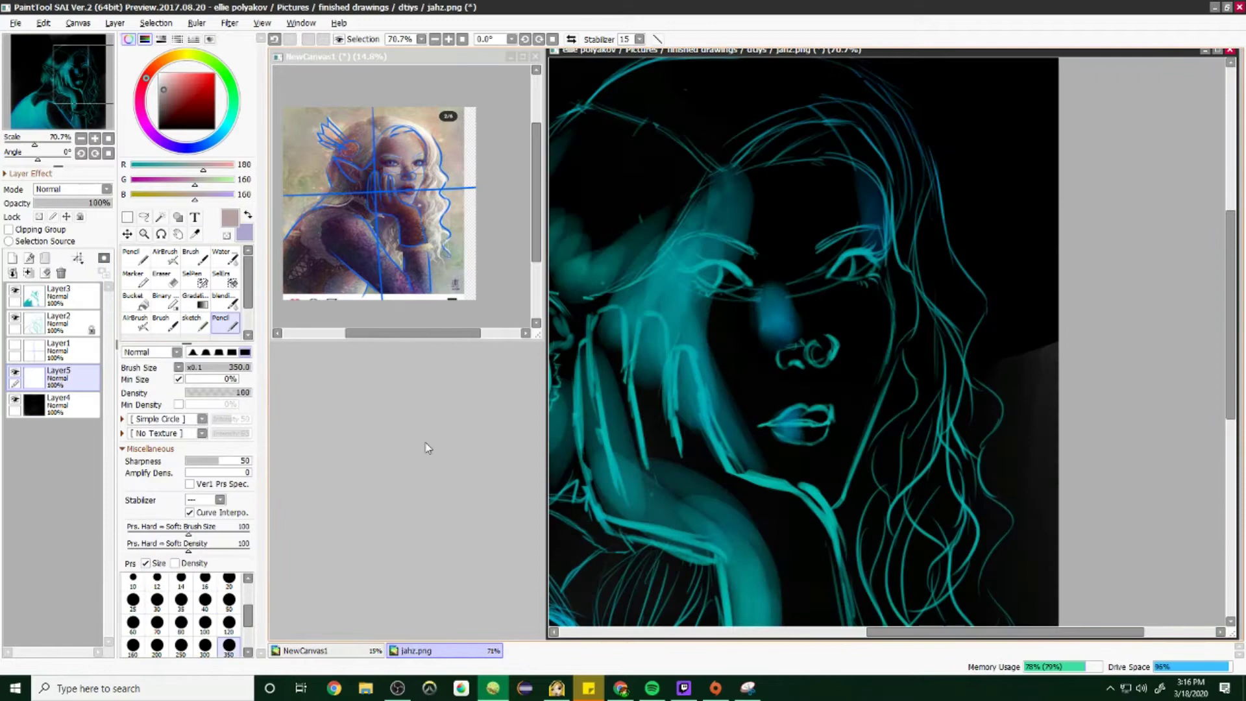
mouse_move(847, 172)
left_mouse_down()
mouse_move(860, 377)
mouse_move(837, 506)
left_mouse_up()
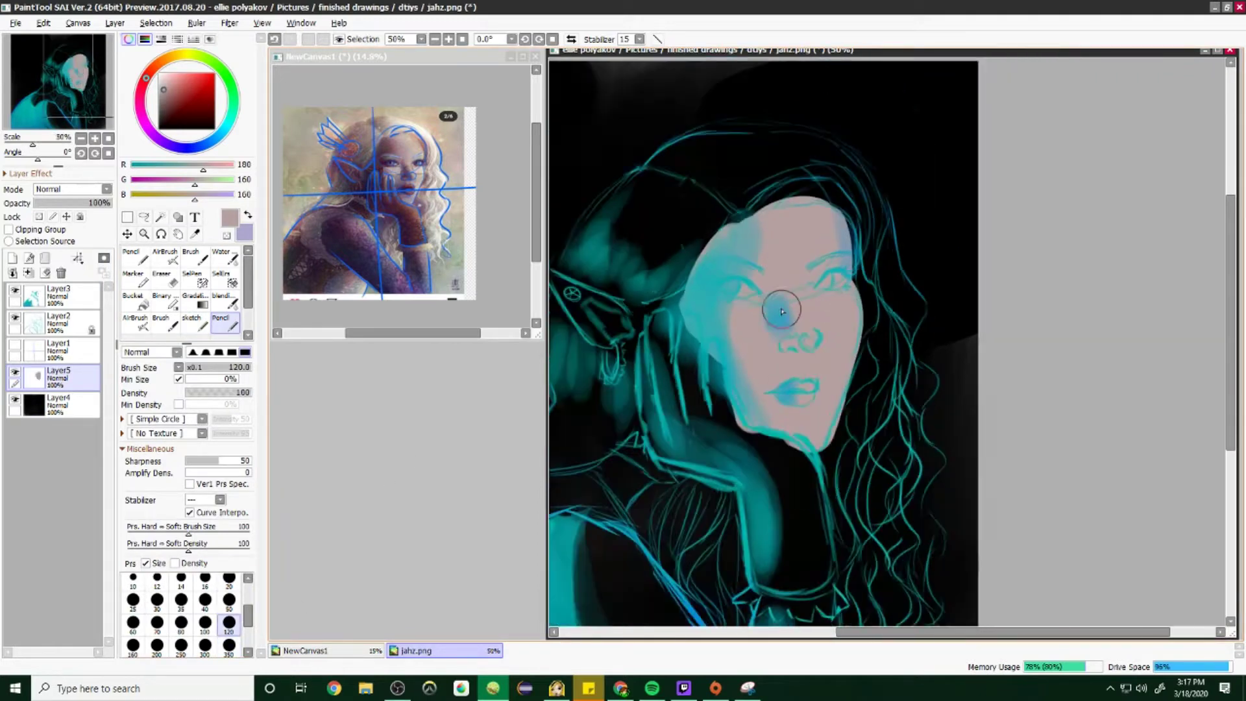
Step: Fill the hand and forearm with the same dusty pink using a size 120 pencil
scroll(782, 310, "down", 1)
left_click_drag(688, 412, 669, 329)
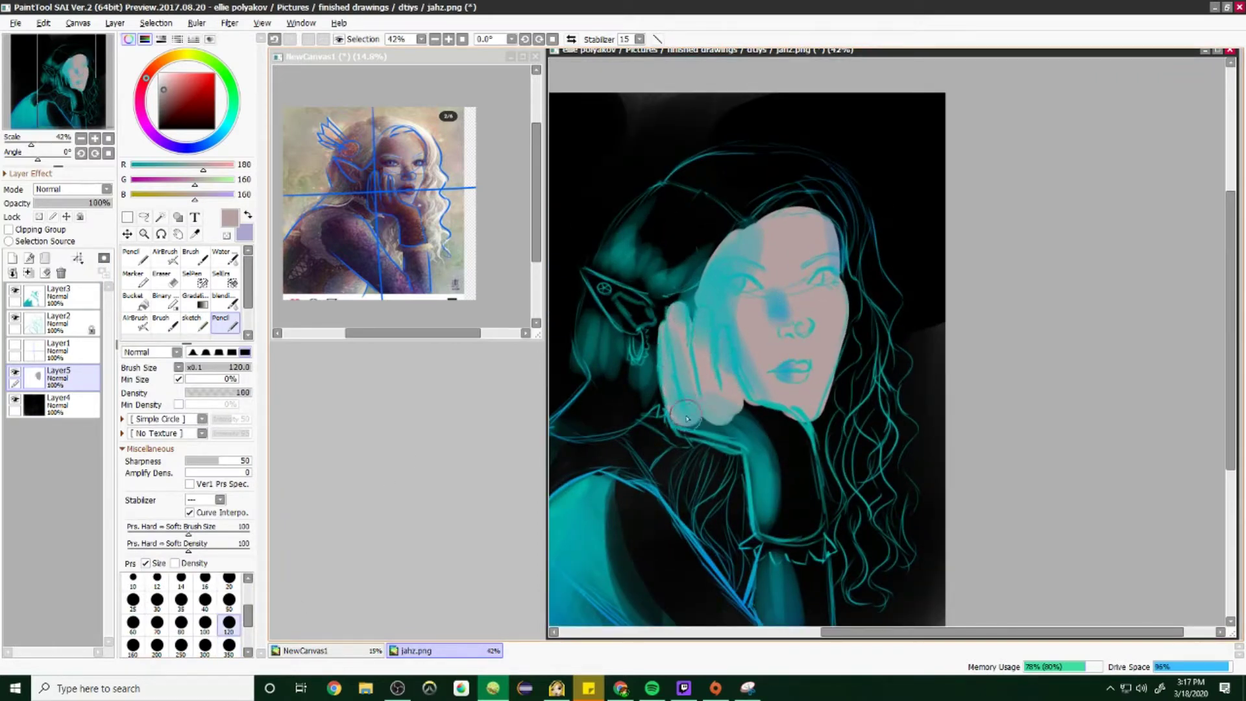
mouse_move(688, 419)
left_mouse_down()
mouse_move(795, 459)
mouse_move(805, 517)
mouse_move(770, 520)
mouse_move(805, 513)
left_mouse_up()
scroll(803, 488, "down", 2)
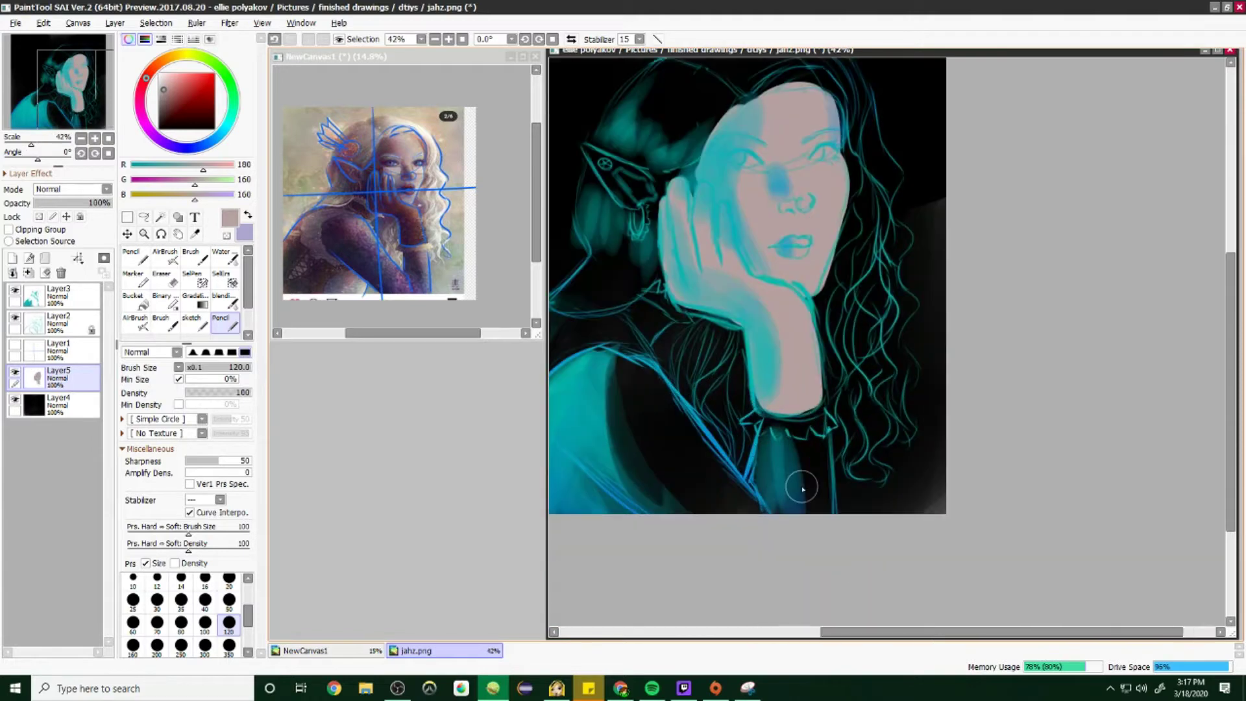
mouse_move(776, 399)
left_mouse_down()
mouse_move(765, 470)
mouse_move(792, 503)
left_mouse_up()
Step: Fill the upper arm, shoulder and back with the flat skin colour and hide the teal shading on Layer3
left_click_drag(610, 357, 742, 497)
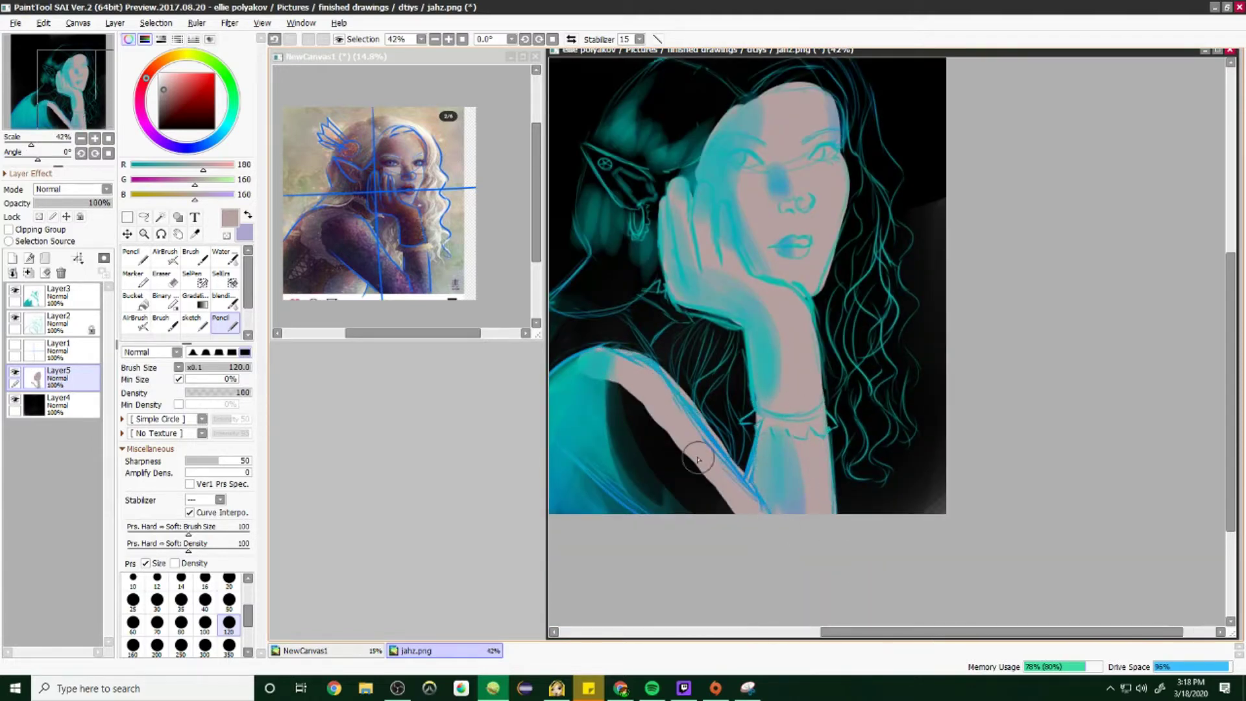
left_click_drag(697, 459, 623, 416)
scroll(837, 312, "up", 1)
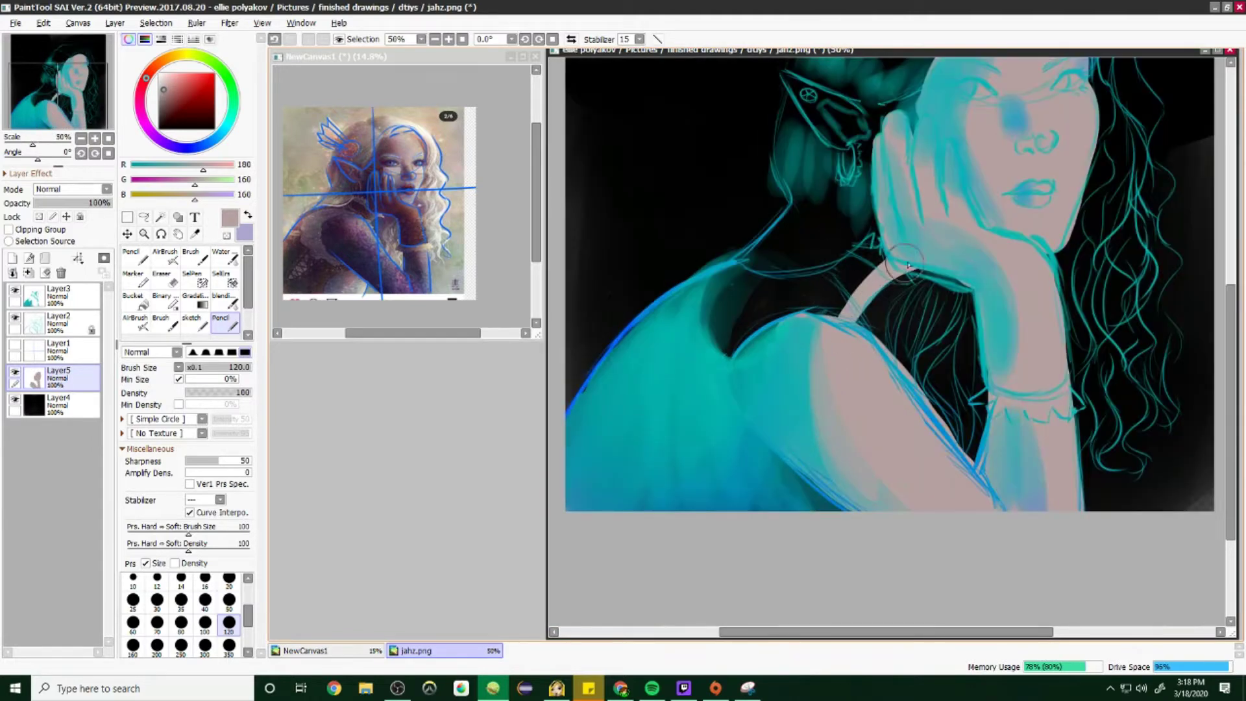
key("ctrl+h")
mouse_move(729, 333)
left_mouse_down()
mouse_move(612, 347)
mouse_move(660, 554)
left_mouse_up()
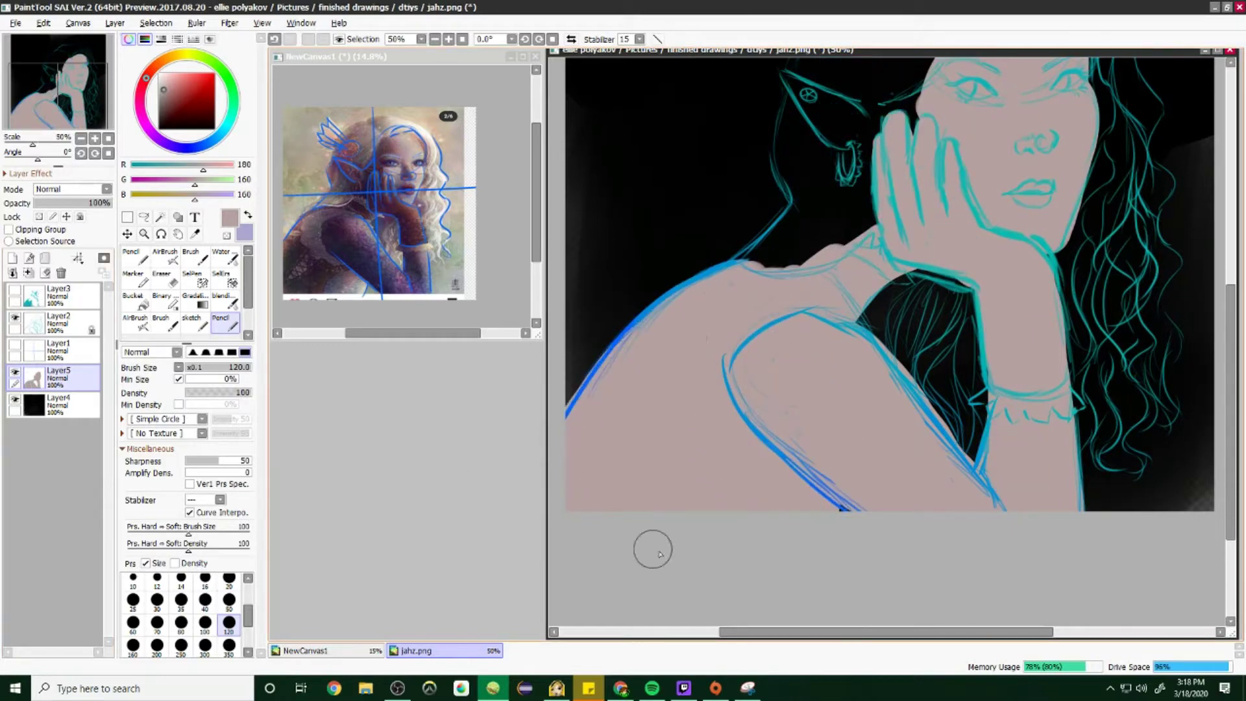
Step: Erase a small gap between the back and upper arm at the canvas edge, refining it at size 9 with the line art hidden
key("e")
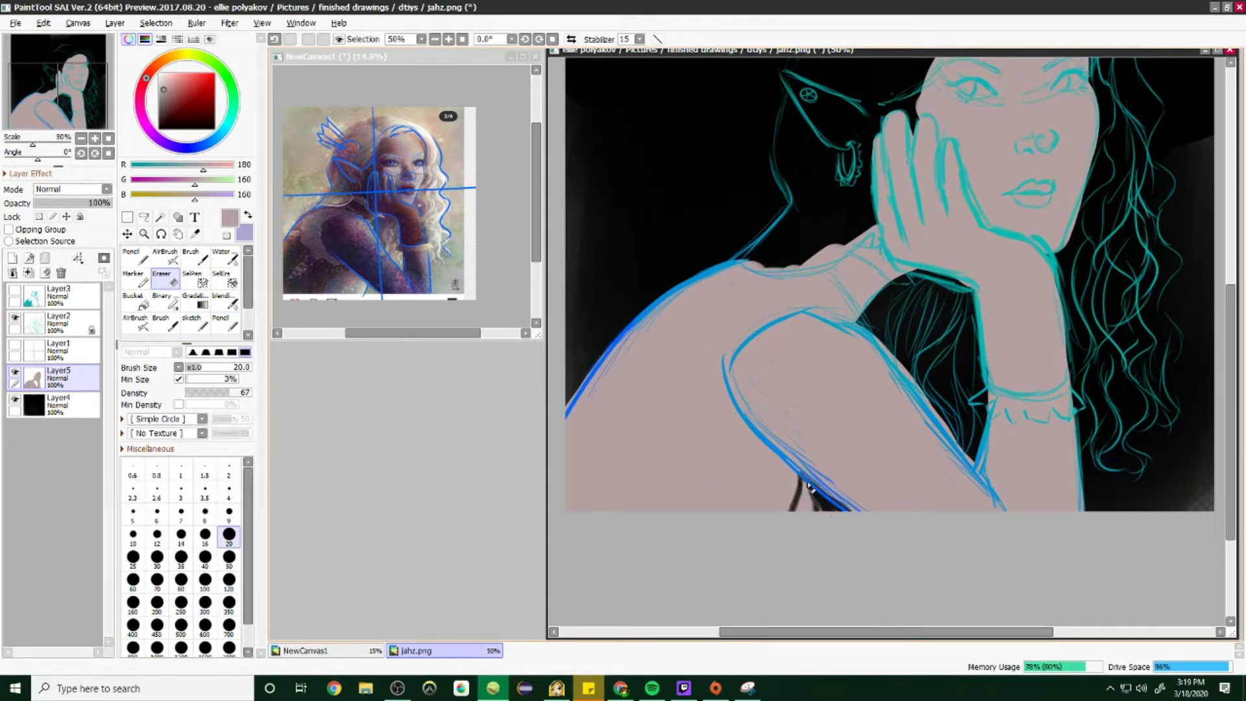
key("ctrl+h")
key("bracketleft")
key("bracketleft")
key("bracketleft")
key("bracketleft")
key("bracketleft")
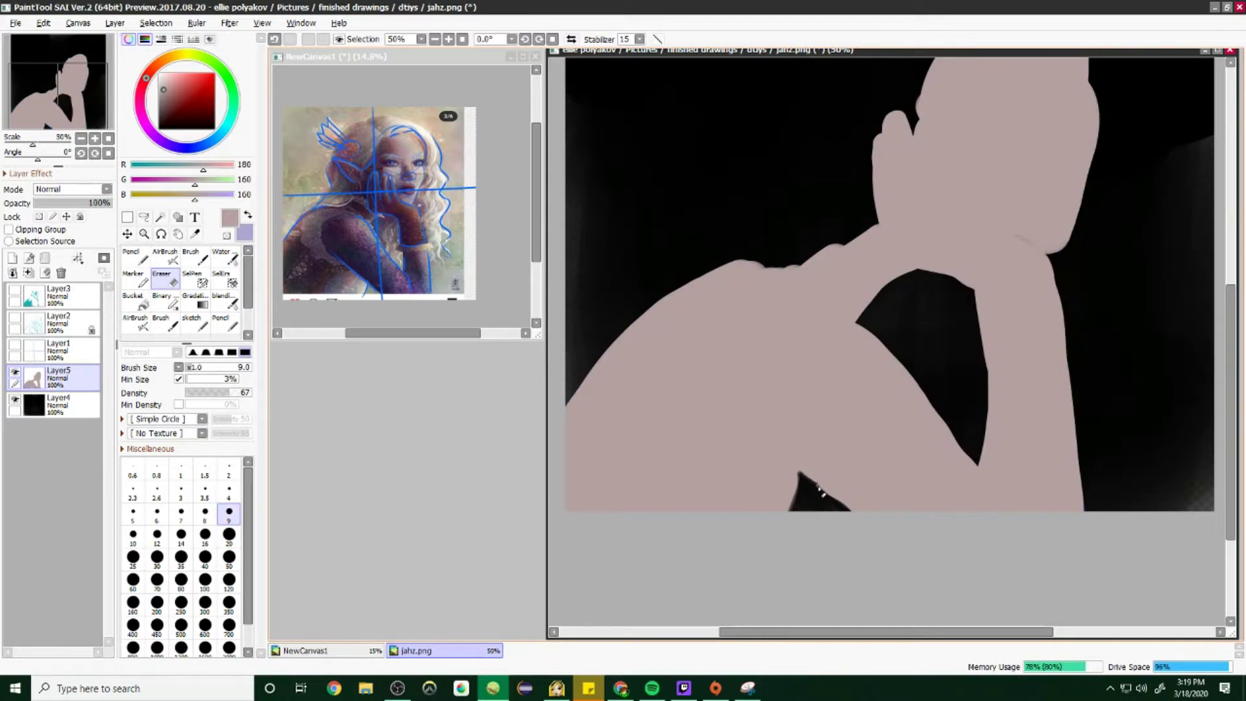
key("n")
scroll(849, 500, "up", 3)
scroll(861, 375, "down", 3)
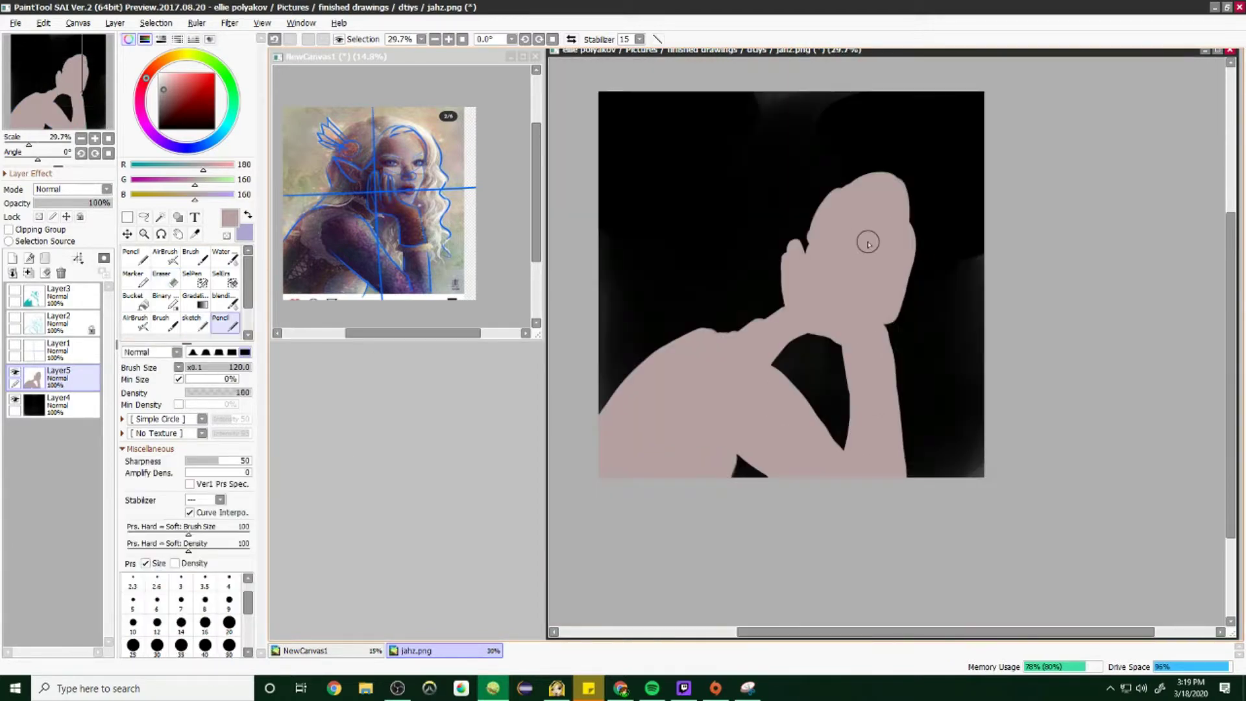
Step: Show the line art again and fill the pointed ear and neck with the skin colour using a size 50 pencil
key("ctrl+h")
scroll(701, 192, "up", 4)
key("bracketleft")
key("bracketleft")
key("bracketleft")
key("bracketleft")
key("bracketleft")
mouse_move(979, 441)
left_mouse_down()
mouse_move(932, 469)
mouse_move(946, 425)
mouse_move(916, 296)
mouse_move(897, 411)
mouse_move(893, 181)
mouse_move(842, 167)
mouse_move(805, 228)
mouse_move(715, 89)
mouse_move(858, 148)
mouse_move(724, 97)
mouse_move(779, 162)
left_mouse_up()
scroll(941, 415, "down", 3)
scroll(1043, 205, "down", 7)
scroll(1043, 205, "up", 1)
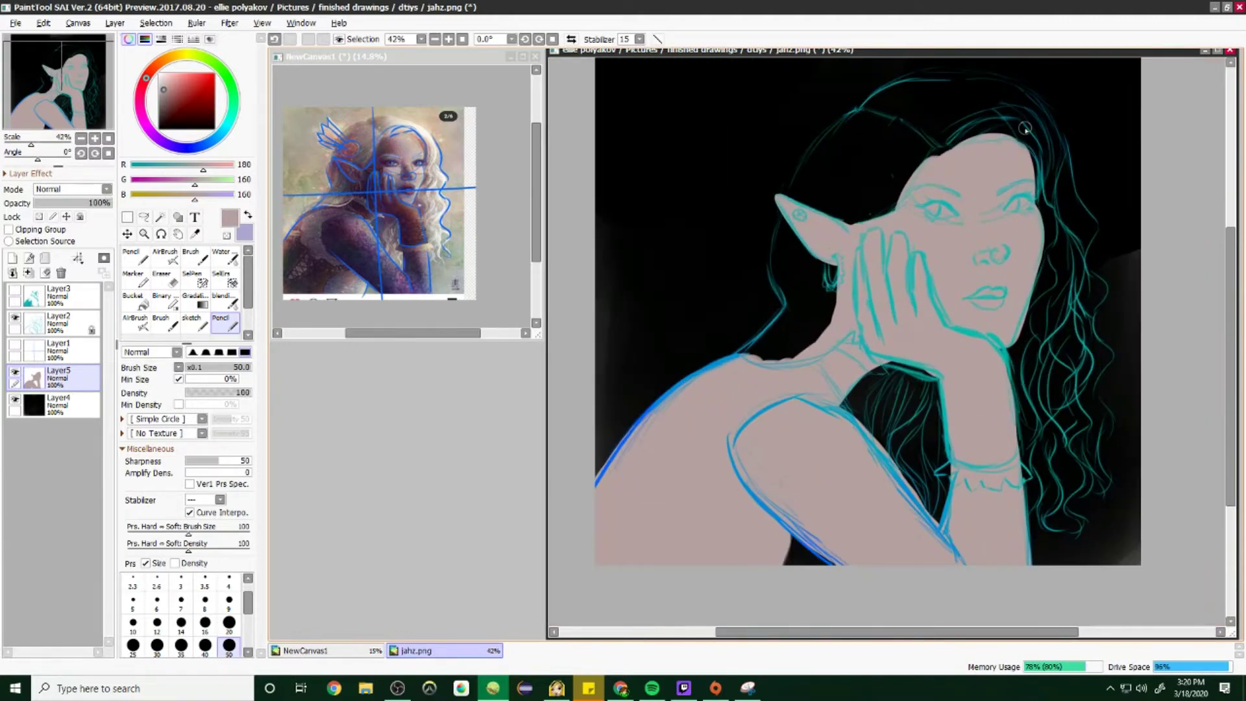
Step: Add a new layer above the skin layer and set the pencil's brush shape to Stringy L
left_click(12, 258)
left_click(202, 419)
left_click(155, 473)
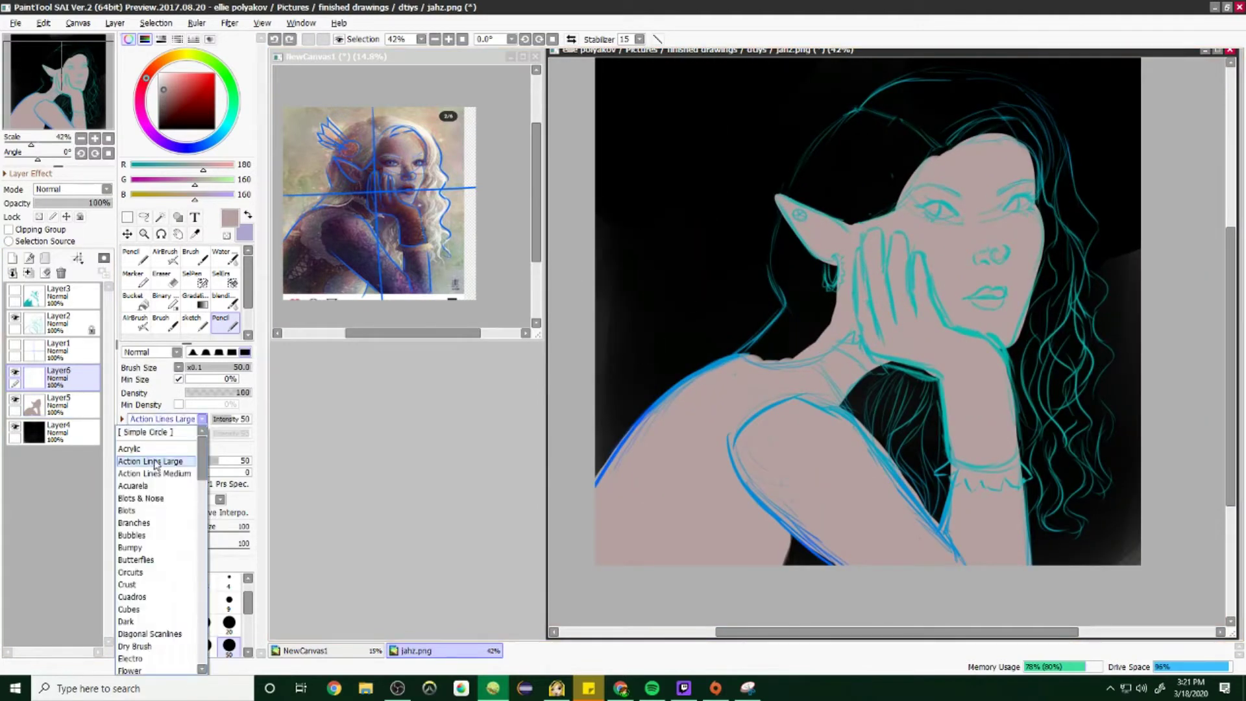
left_click(202, 419)
scroll(168, 517, "down", 15)
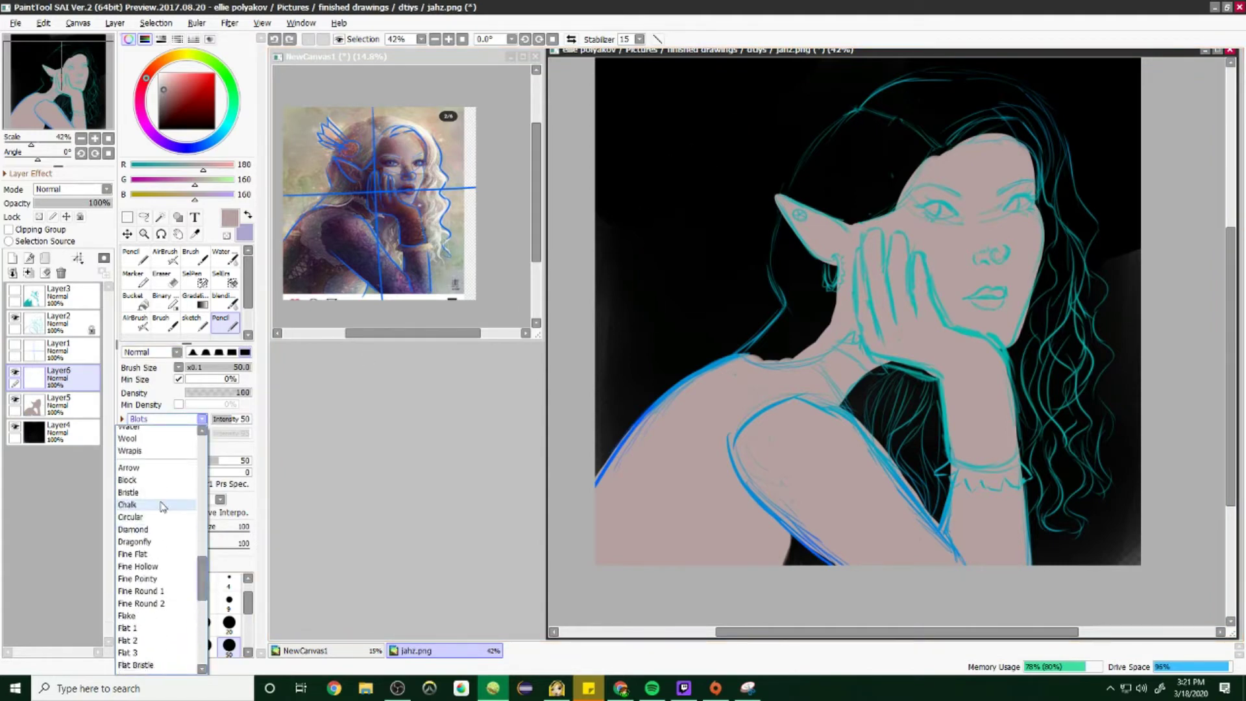
left_click(202, 418)
scroll(155, 519, "down", 10)
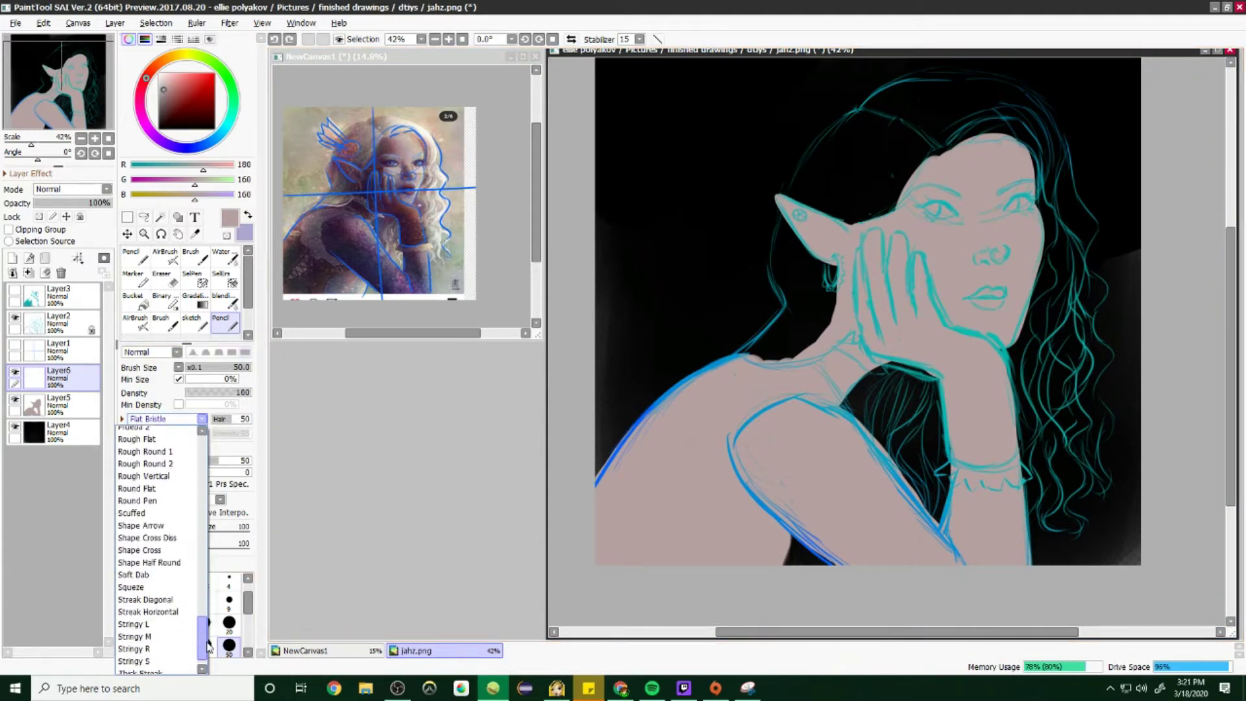
left_click(142, 623)
scroll(182, 292, "down", 1)
Step: Create an additional Pencil brush preset and rename the Stringy L pencil "textured"
right_click(136, 319)
left_click(166, 367)
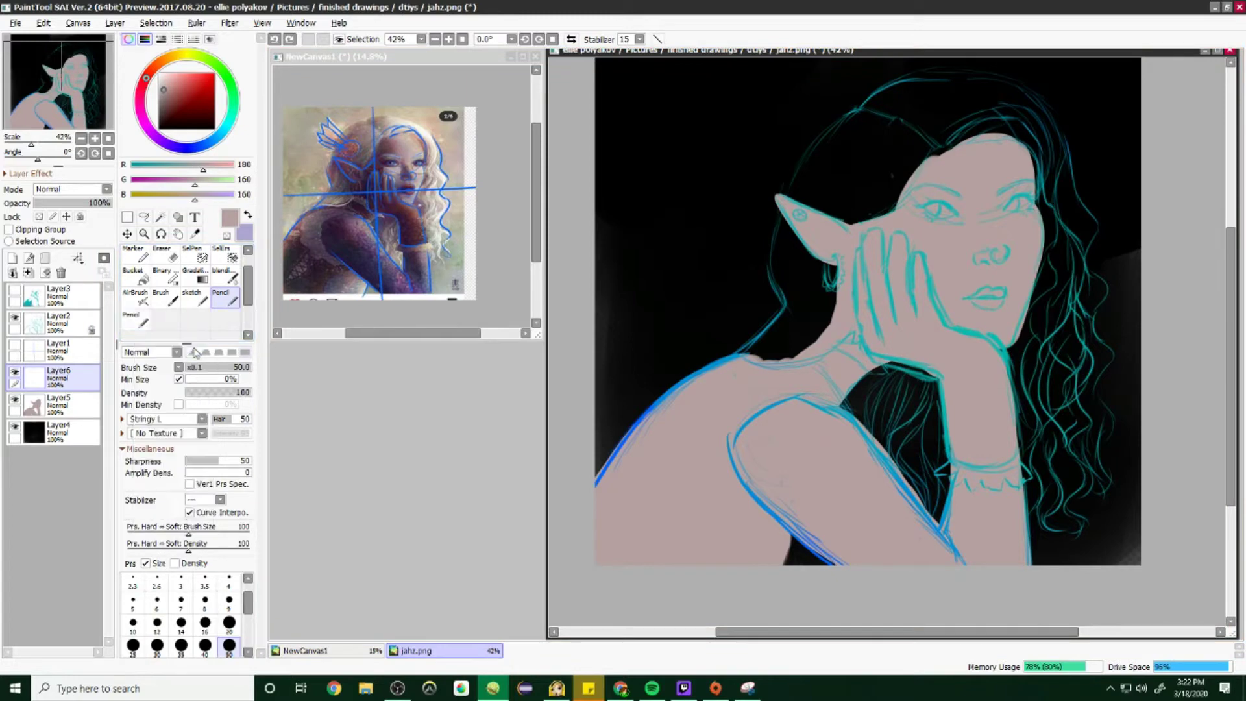
left_click(224, 297)
double_click(224, 297)
type("textured")
key("Return")
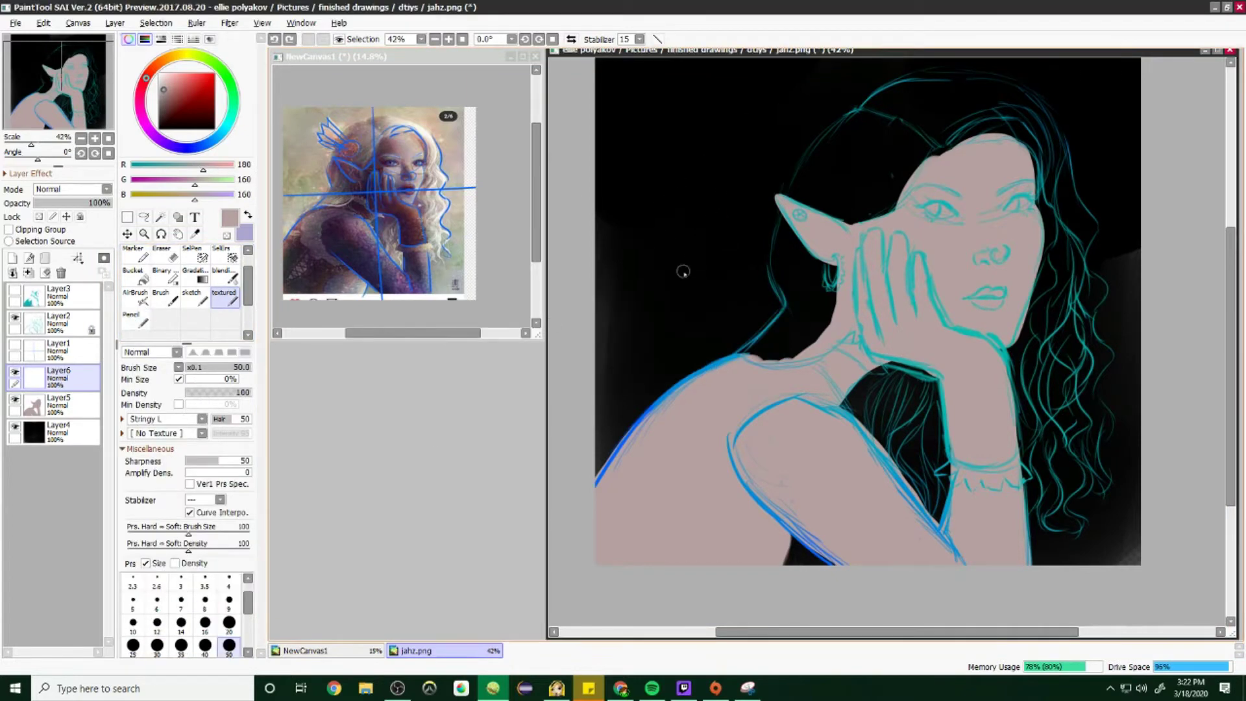
Step: Choose a dusty mauve (R 150, G 129, B 132) and block in the outer and lower hair with the plain pencil at size 50
left_click(914, 224, "alt")
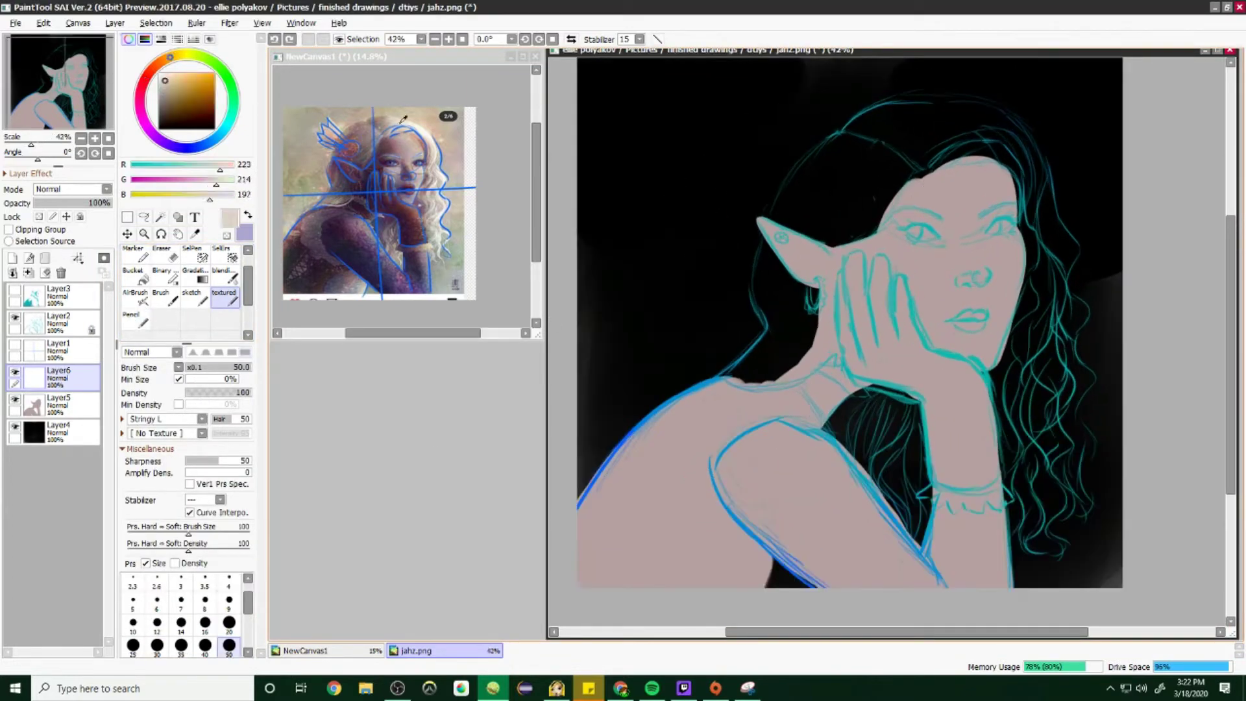
left_click(135, 320)
left_click_drag(843, 138, 976, 115)
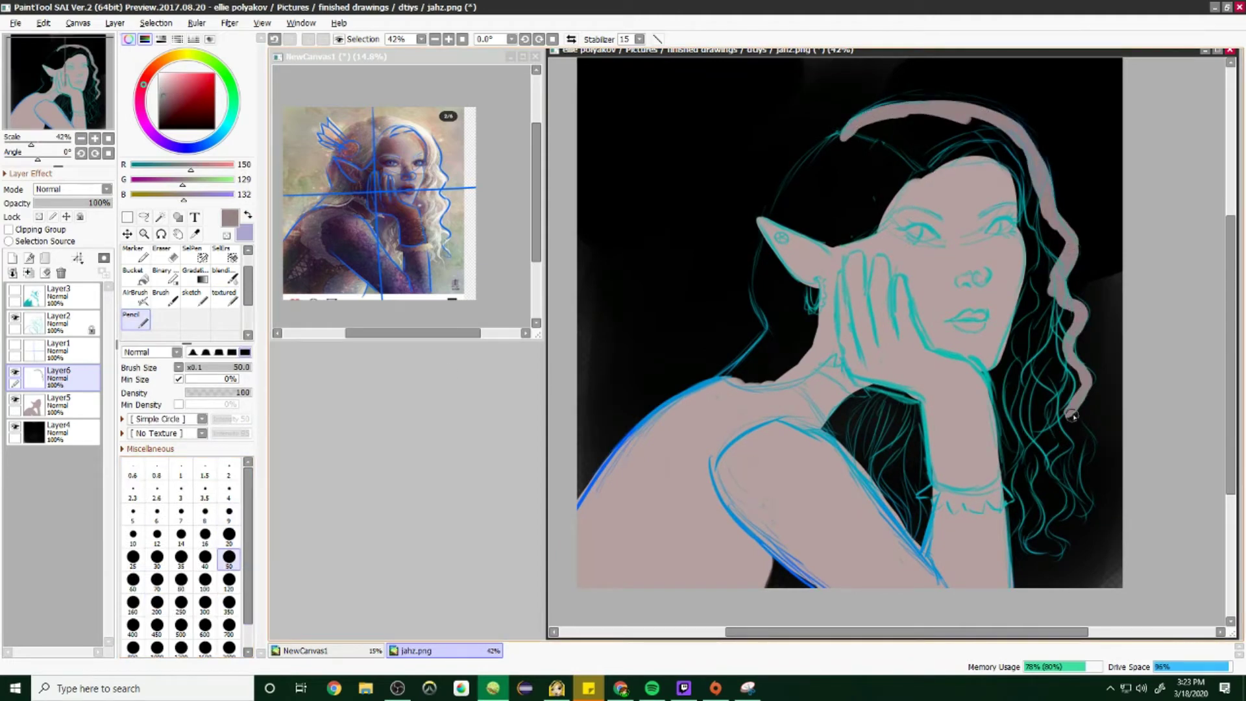
key("b")
key("n")
mouse_move(1070, 415)
left_mouse_down()
mouse_move(1037, 419)
mouse_move(1076, 416)
left_mouse_up()
mouse_move(1074, 486)
left_mouse_down()
mouse_move(1013, 441)
mouse_move(1006, 474)
left_mouse_up()
Step: Move the hair layer beneath the skin layer and fill the hair around the head, beside the forearm and inside the arm gap
scroll(1055, 404, "up", 4)
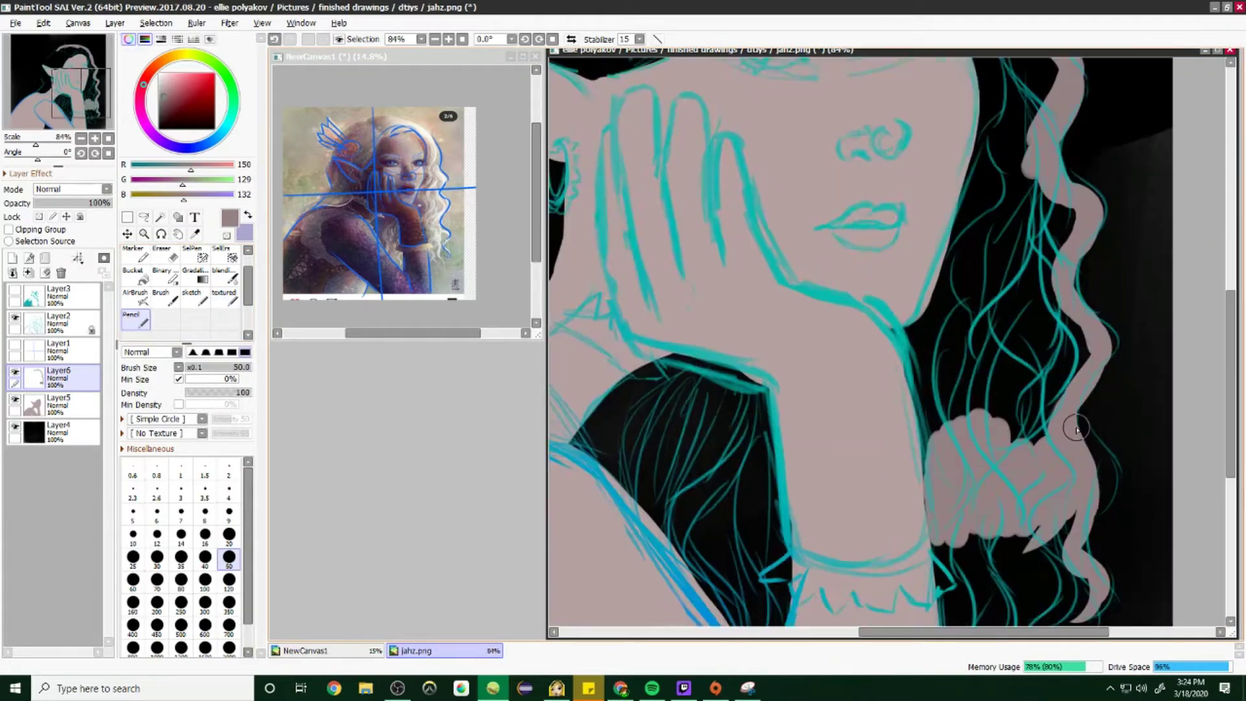
left_click_drag(857, 315, 881, 310)
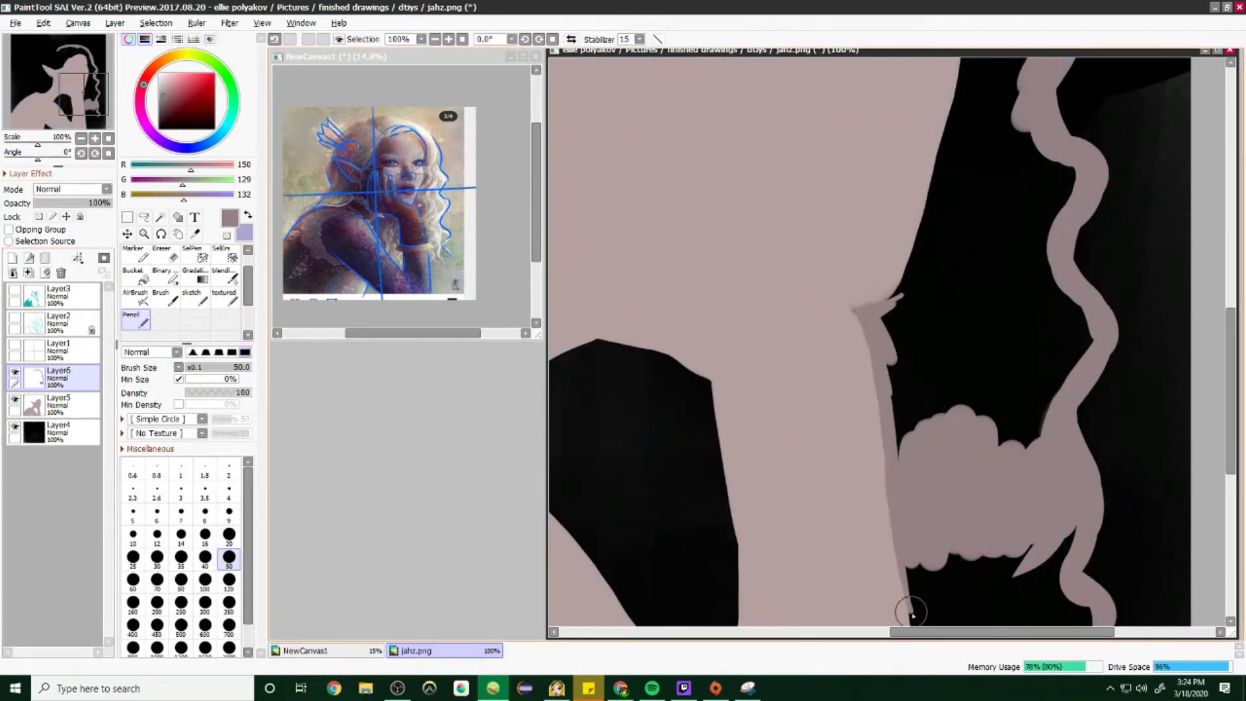
scroll(915, 495, "down", 1)
mouse_move(874, 516)
left_mouse_down()
mouse_move(886, 483)
mouse_move(865, 389)
left_mouse_up()
scroll(865, 390, "down", 2)
mouse_move(649, 243)
left_mouse_down()
mouse_move(829, 217)
mouse_move(917, 411)
mouse_move(894, 379)
left_mouse_up()
left_click(228, 557)
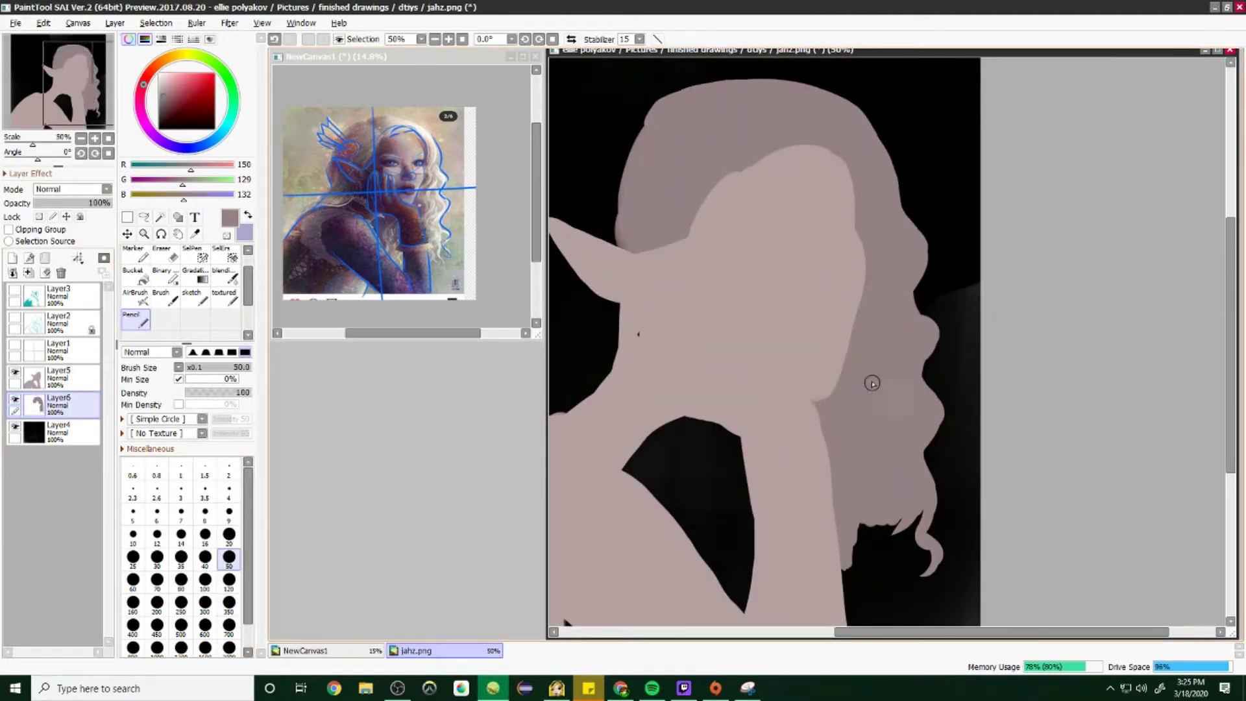
left_click_drag(643, 454, 731, 413)
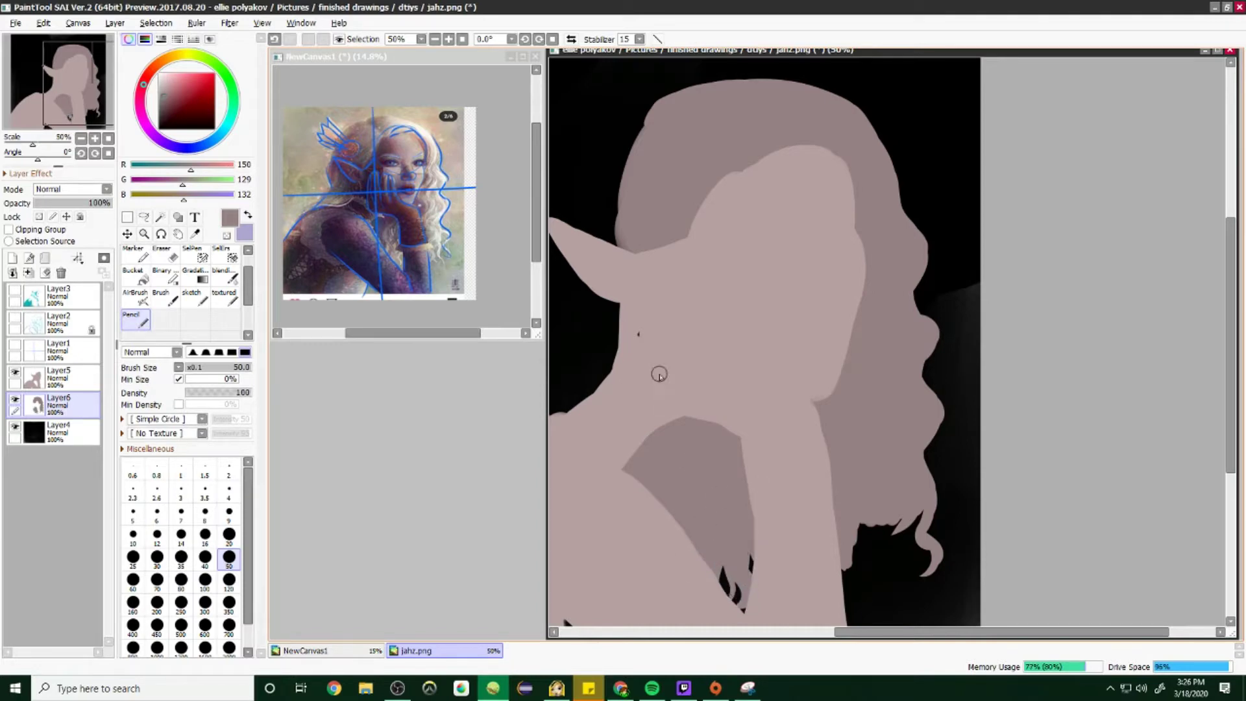
Step: Try painting a curled strand at the hair ends with the textured brush in the Streak Diagonal shape
scroll(659, 374, "up", 2)
key("b")
left_click_drag(711, 376, 721, 519)
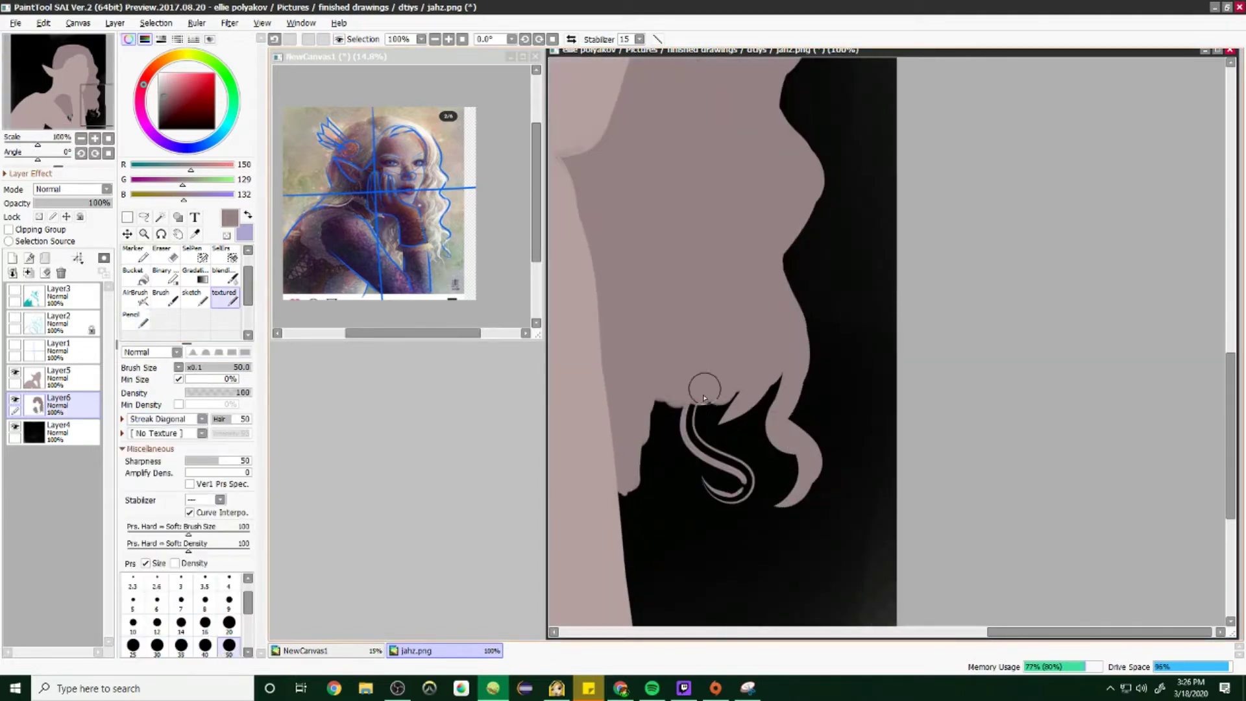
key("ctrl+z")
left_click_drag(745, 468, 703, 523)
key("ctrl+z")
Step: Set the textured brush's shape to Flat Streak and undo the test strand at the hair ends
left_click(195, 420)
scroll(156, 552, "up", 3)
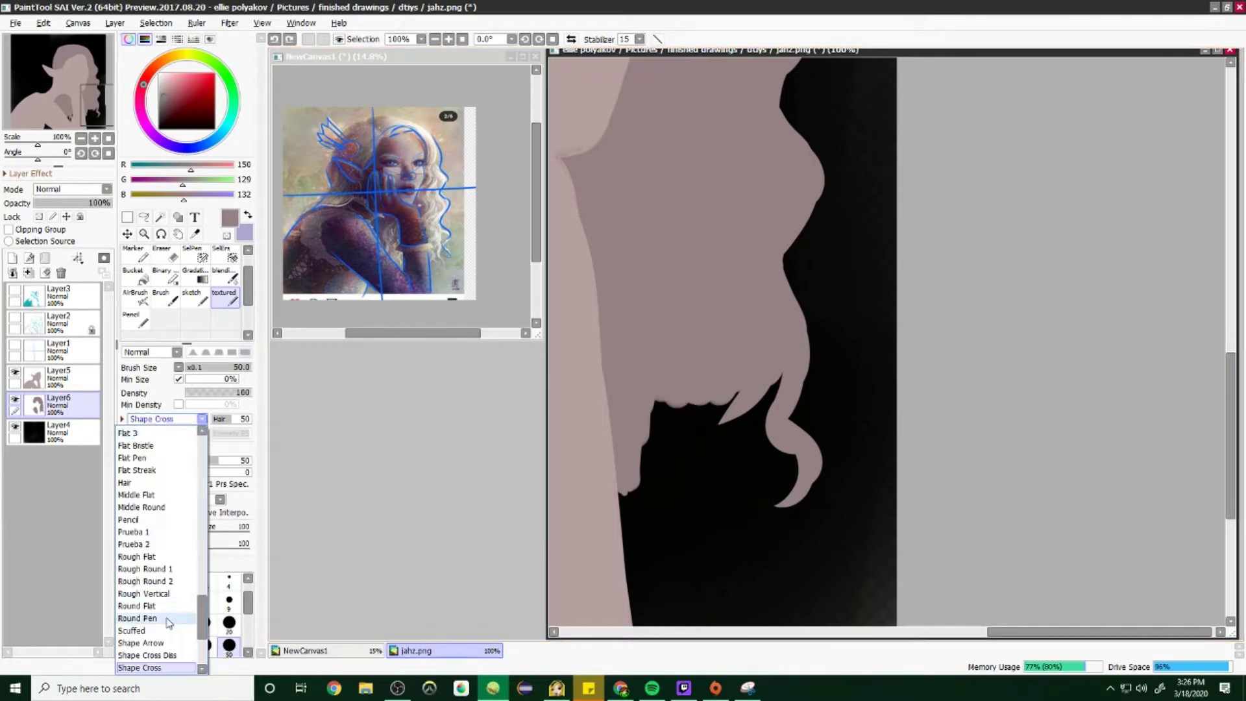
left_click(138, 667)
left_click(202, 421)
left_click(137, 593)
mouse_move(753, 425)
left_mouse_down()
mouse_move(729, 489)
mouse_move(737, 459)
left_mouse_up()
key("ctrl+z")
key("ctrl+z")
Step: Paint a cream curl and an overlapping mauve curl hanging from the lower hair ends with the textured brush
left_click(166, 83)
key("ctrl+z")
mouse_move(785, 360)
left_mouse_down()
mouse_move(733, 510)
mouse_move(746, 467)
mouse_move(737, 536)
mouse_move(752, 542)
left_mouse_up()
mouse_move(649, 402)
left_mouse_down()
mouse_move(727, 571)
mouse_move(633, 571)
left_mouse_up()
key("ctrl+z")
key("ctrl+z")
left_click_drag(686, 411, 713, 551)
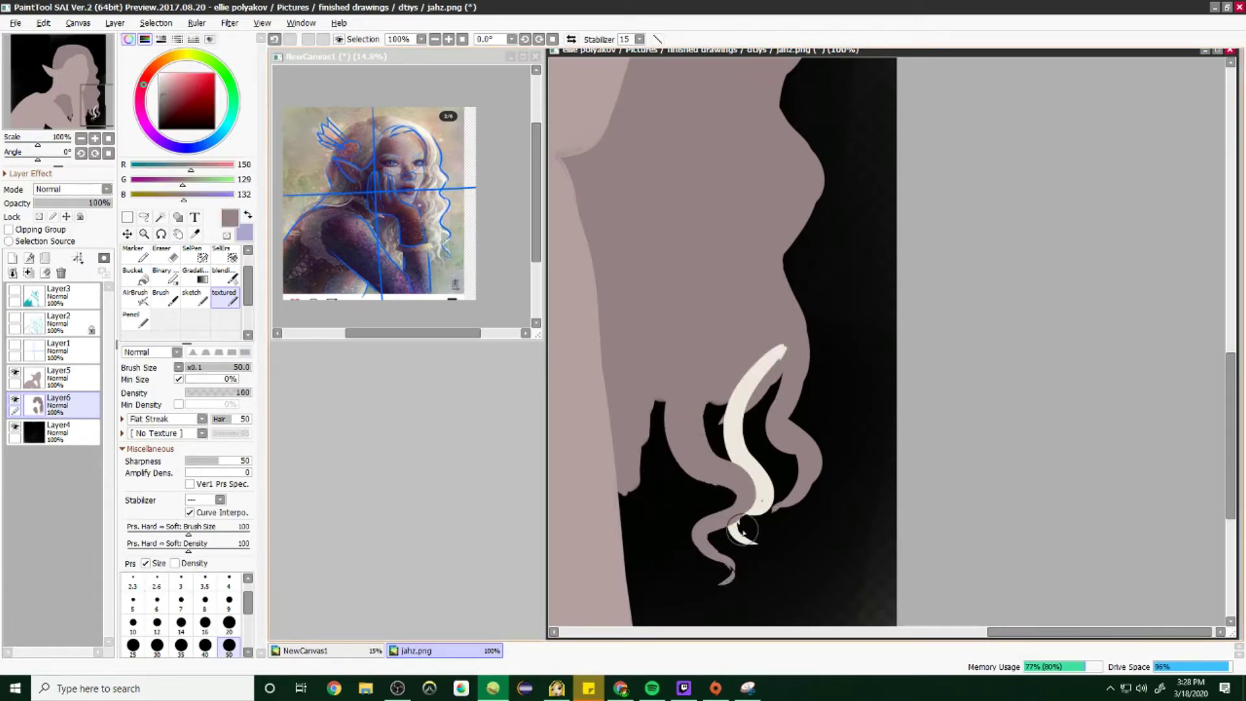
left_click_drag(714, 455, 792, 351)
Step: Reduce the textured brush to size 20 and paint a pointed mauve lock beside the forearm
scroll(843, 403, "up", 2)
key("bracketleft")
key("bracketleft")
key("bracketleft")
key("bracketleft")
key("bracketleft")
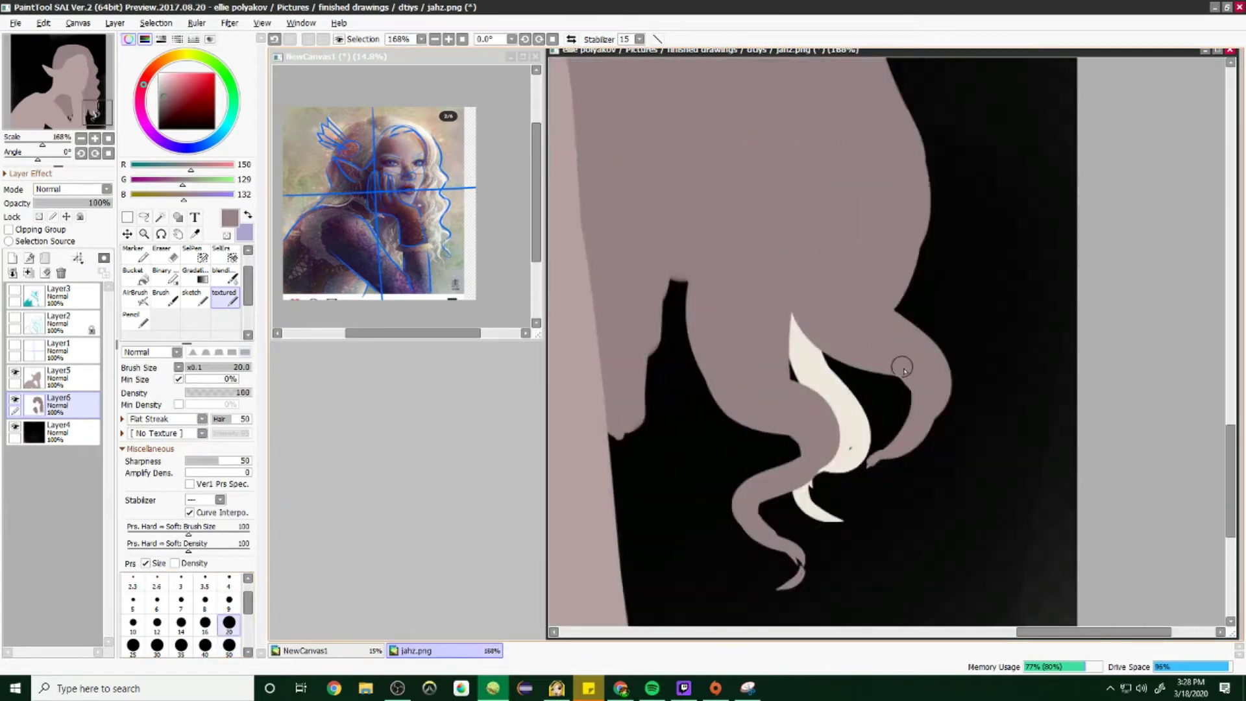
left_click_drag(682, 286, 652, 442)
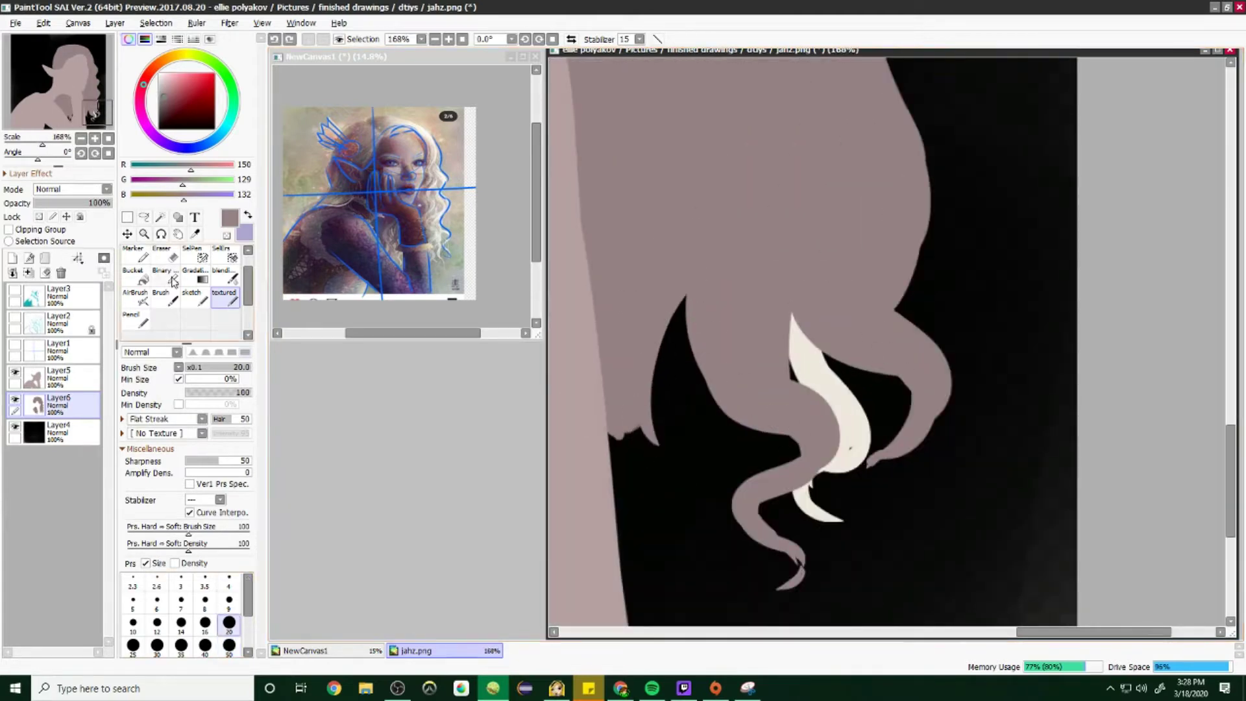
Step: Extend the lock beside the forearm into a long looping curl with the plain pencil
key("n")
mouse_move(681, 299)
left_mouse_down()
mouse_move(649, 428)
mouse_move(680, 296)
mouse_move(675, 519)
left_mouse_up()
left_click_drag(649, 422, 701, 558)
Step: Clean up the looping curl with a size 9 eraser, switching the eraser's shape to Stringy S to carve its inside
key("e")
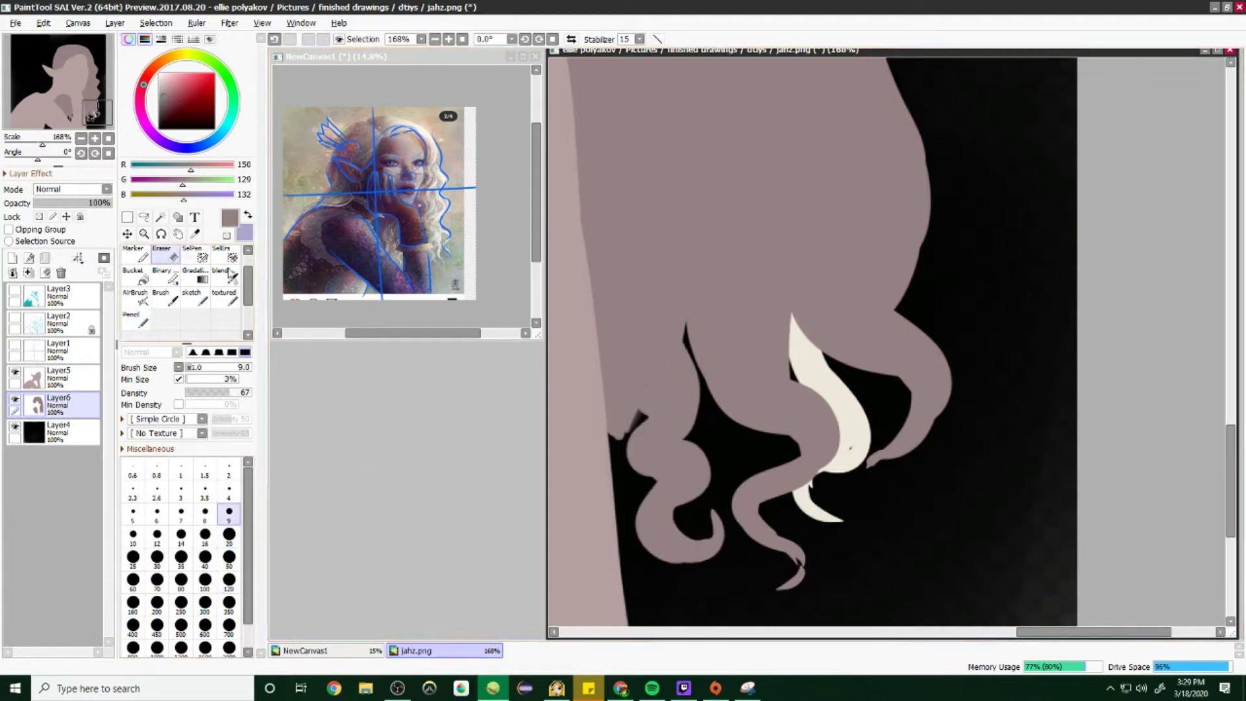
key("ctrl+z")
left_click_drag(645, 418, 624, 452)
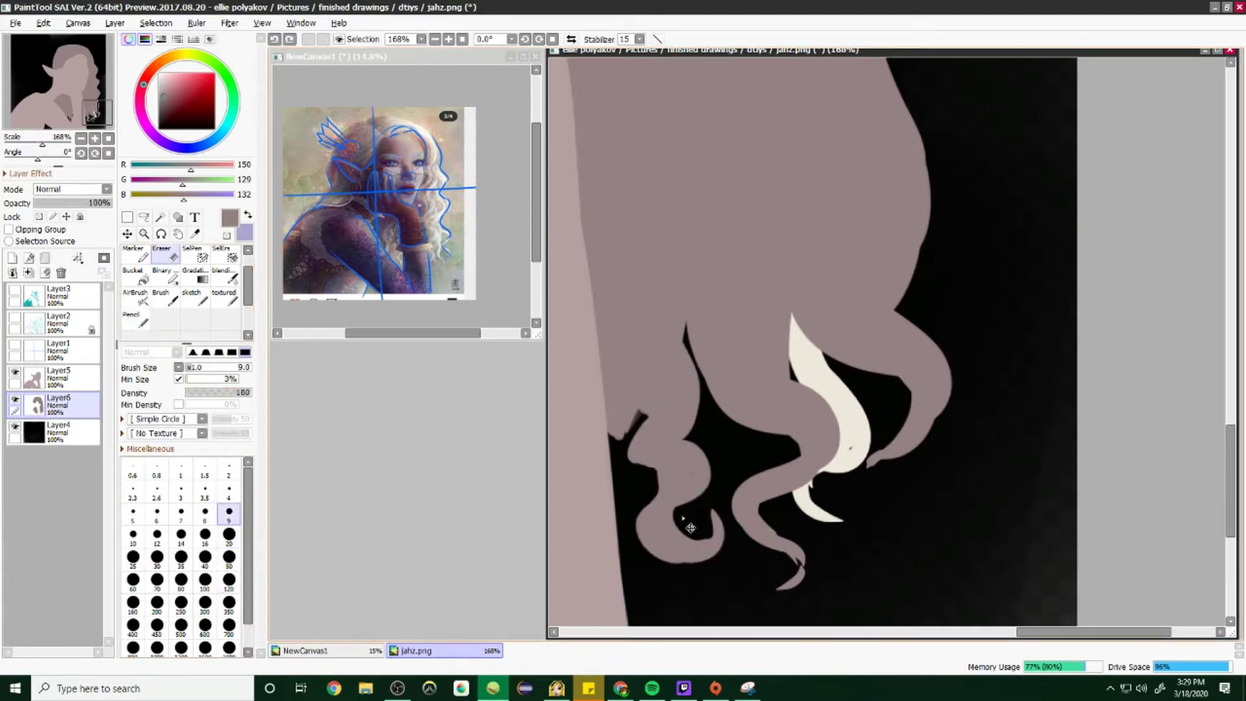
left_click(166, 419)
left_click(156, 611)
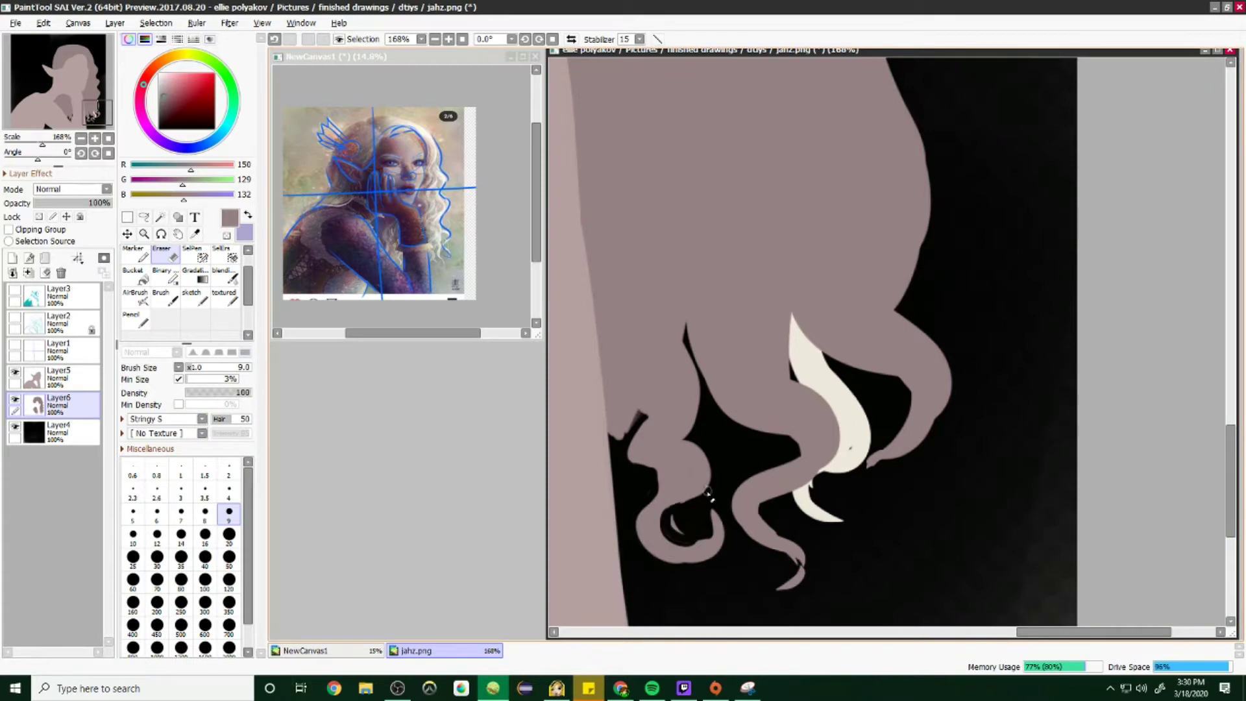
Step: Show the line art, fill the hair behind the ear down to the shoulder with a size 120 pencil, and sample the skin colour
scroll(709, 494, "down", 5)
left_click(14, 318)
left_click(136, 319)
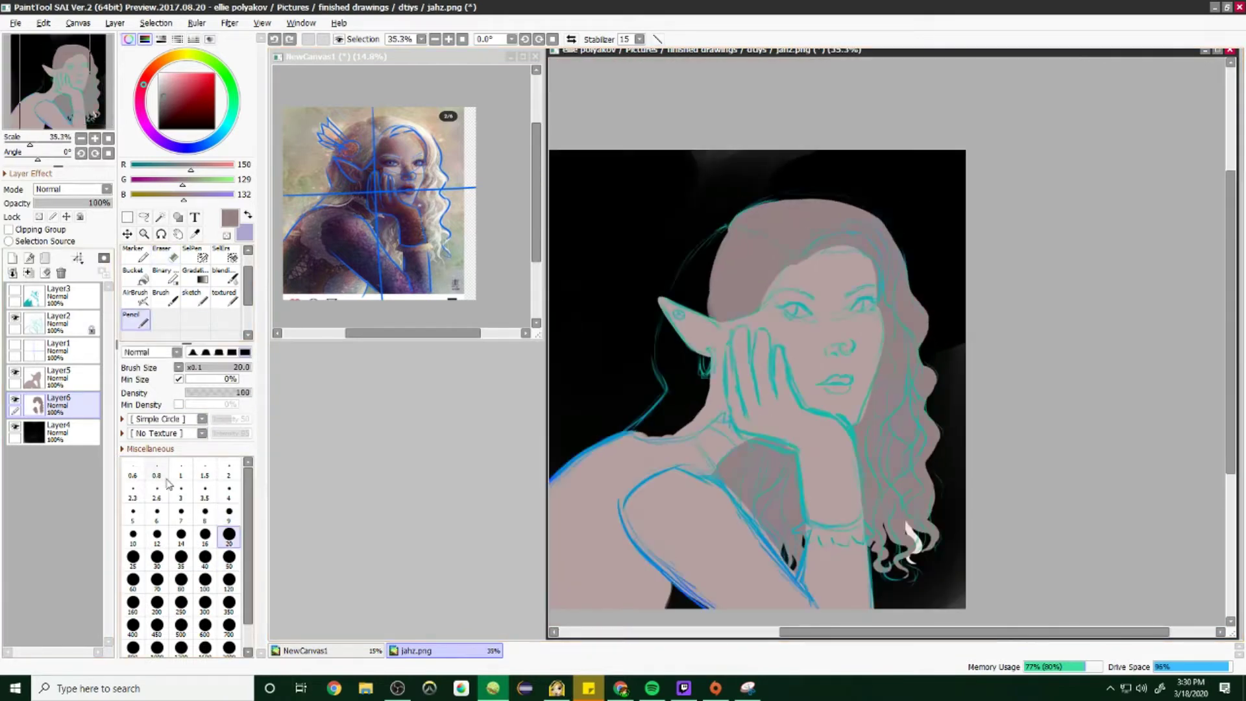
left_click(228, 580)
mouse_move(698, 272)
left_mouse_down()
mouse_move(695, 292)
mouse_move(717, 259)
left_mouse_up()
scroll(637, 423, "up", 4)
left_click(637, 423, "alt")
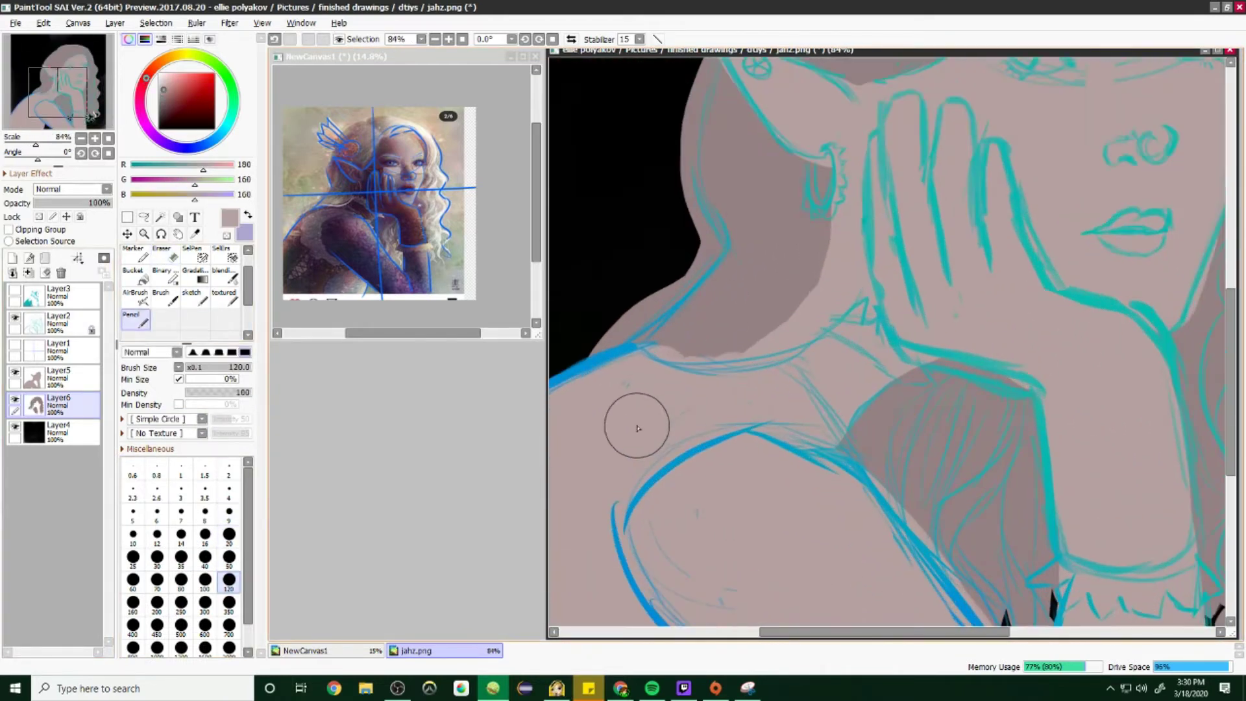
Step: Touch up the painted area around the shoulder and trim the skin layer along the temple hairline with a size 9 eraser
left_click_drag(636, 423, 649, 415)
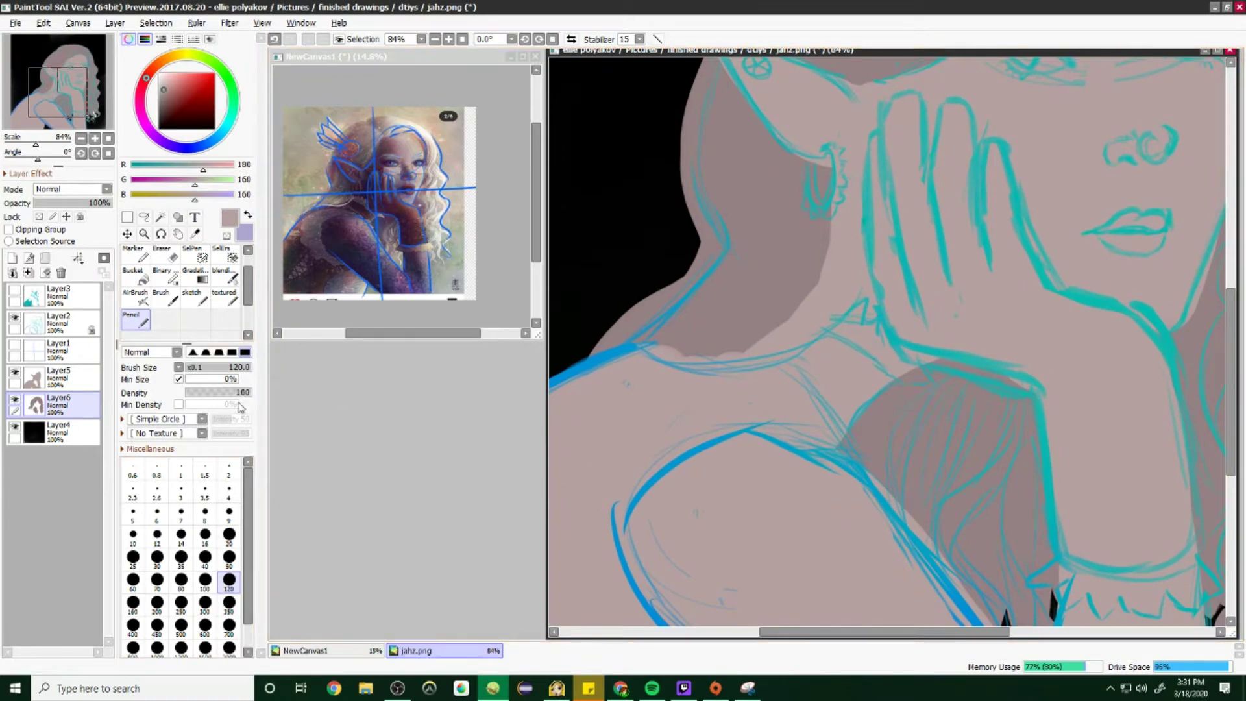
left_click(229, 557)
scroll(918, 125, "up", 3)
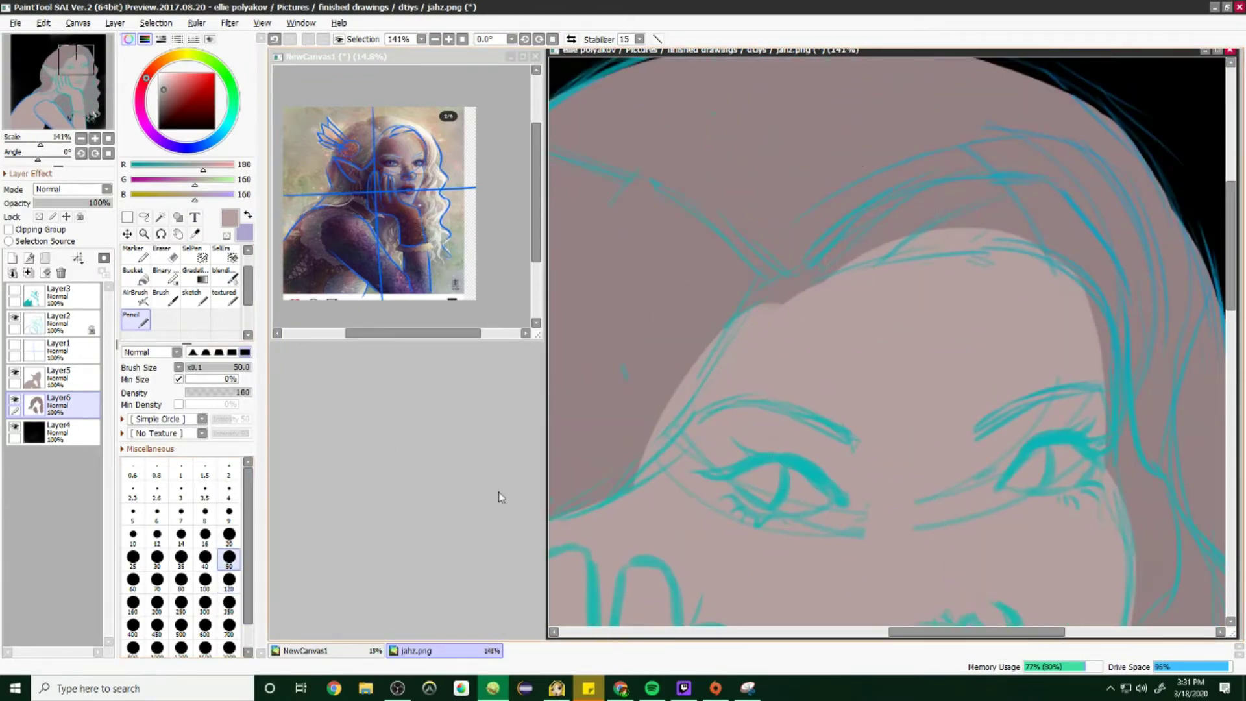
key("e")
left_click(746, 305, "ctrl+shift")
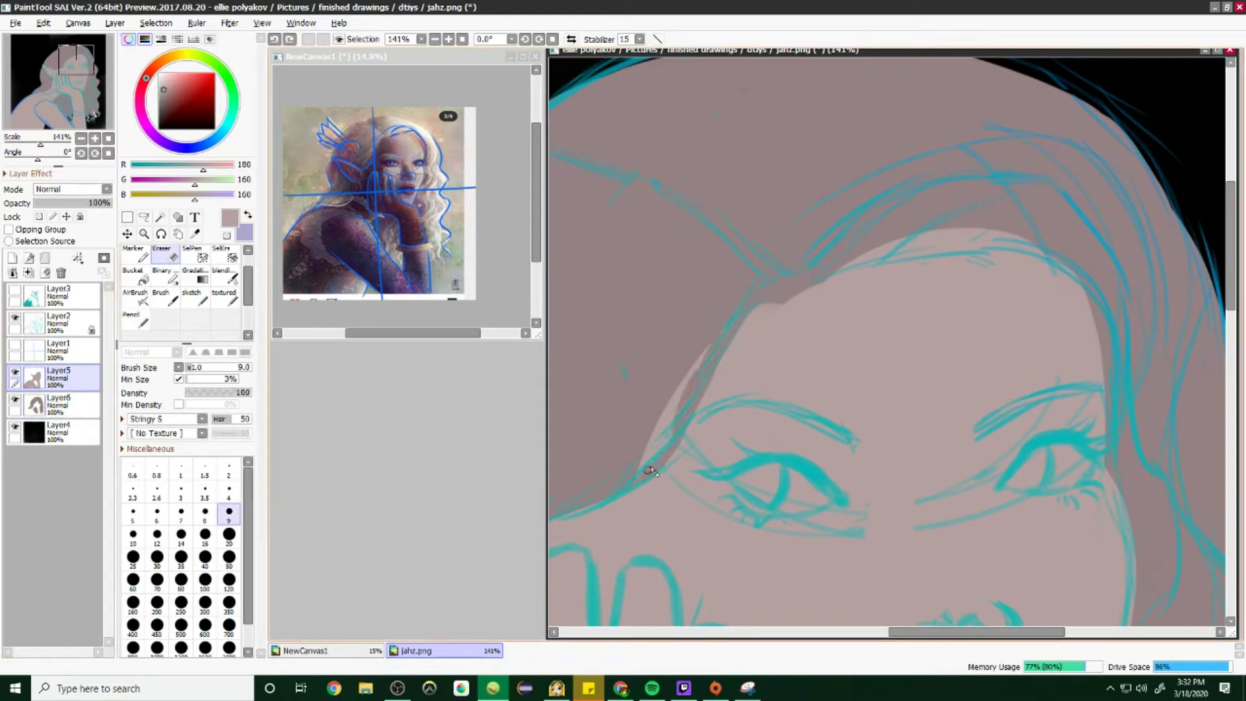
scroll(719, 355, "down", 9)
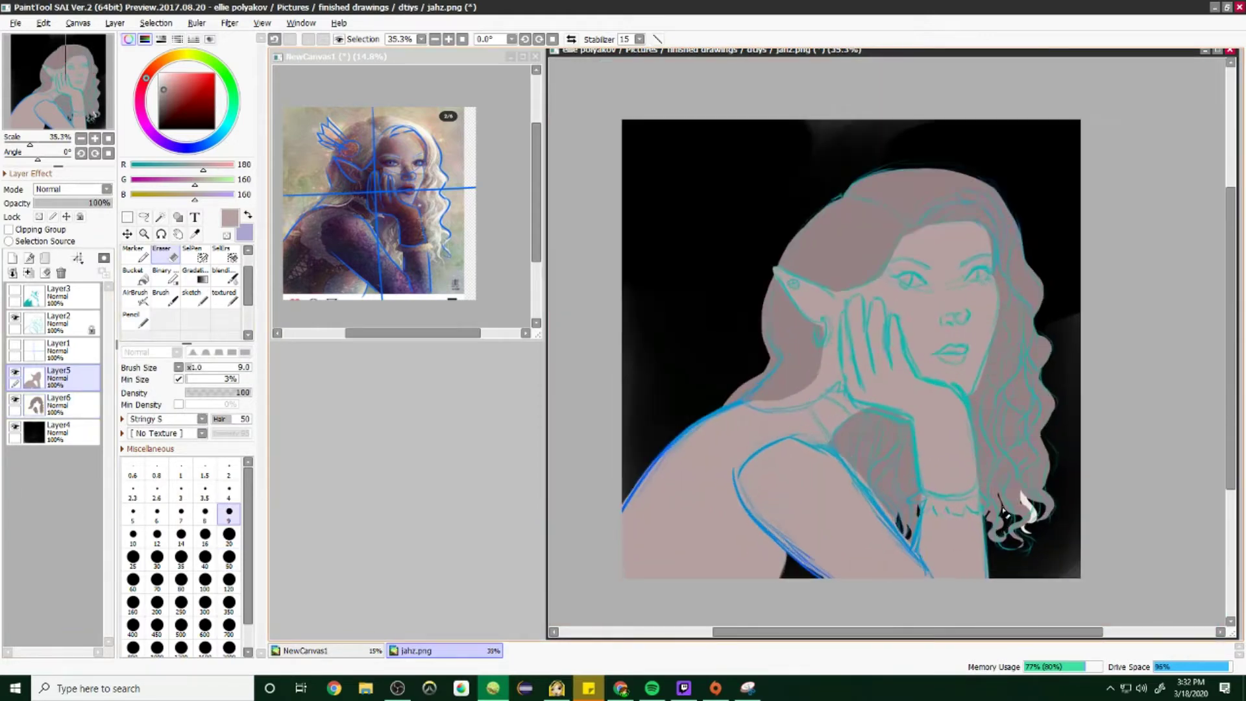
Step: Lock the hair layer's transparency and cover the hair around the ear with reddish brown sampled from the reference, using the textured brush
scroll(719, 356, "up", 1)
left_click(1065, 506, "ctrl+shift")
key("n")
scroll(1116, 506, "up", 2)
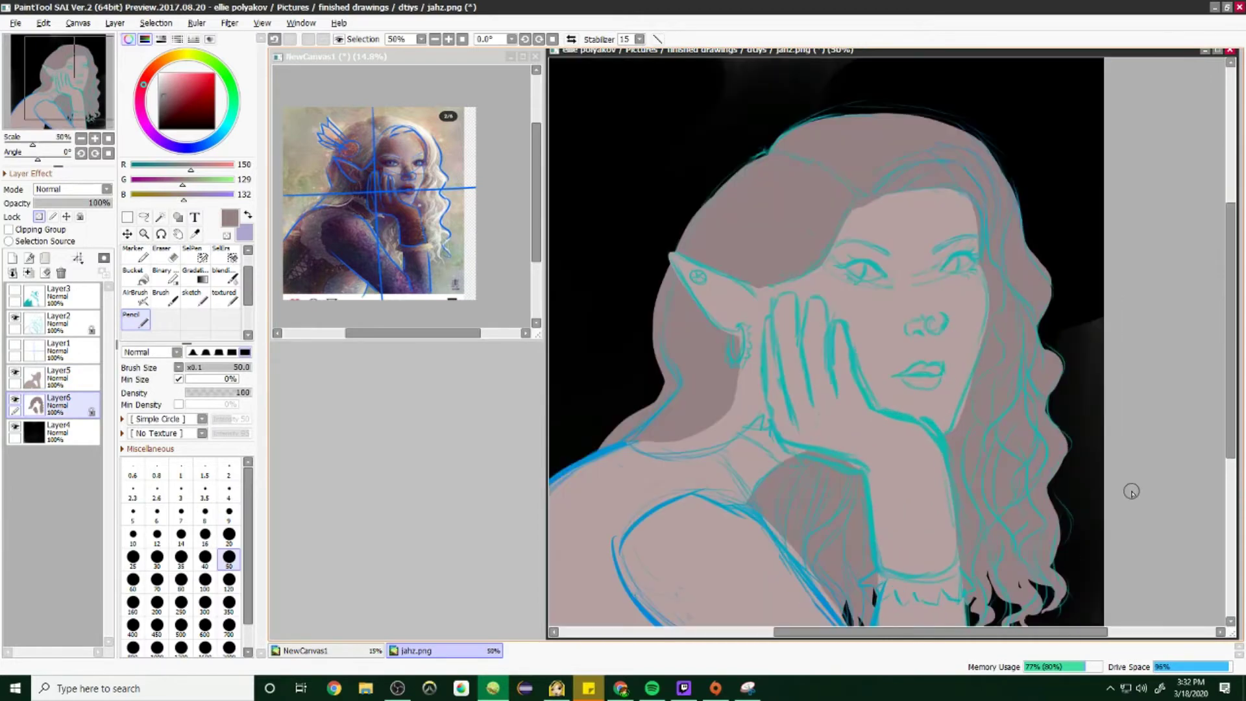
key("t")
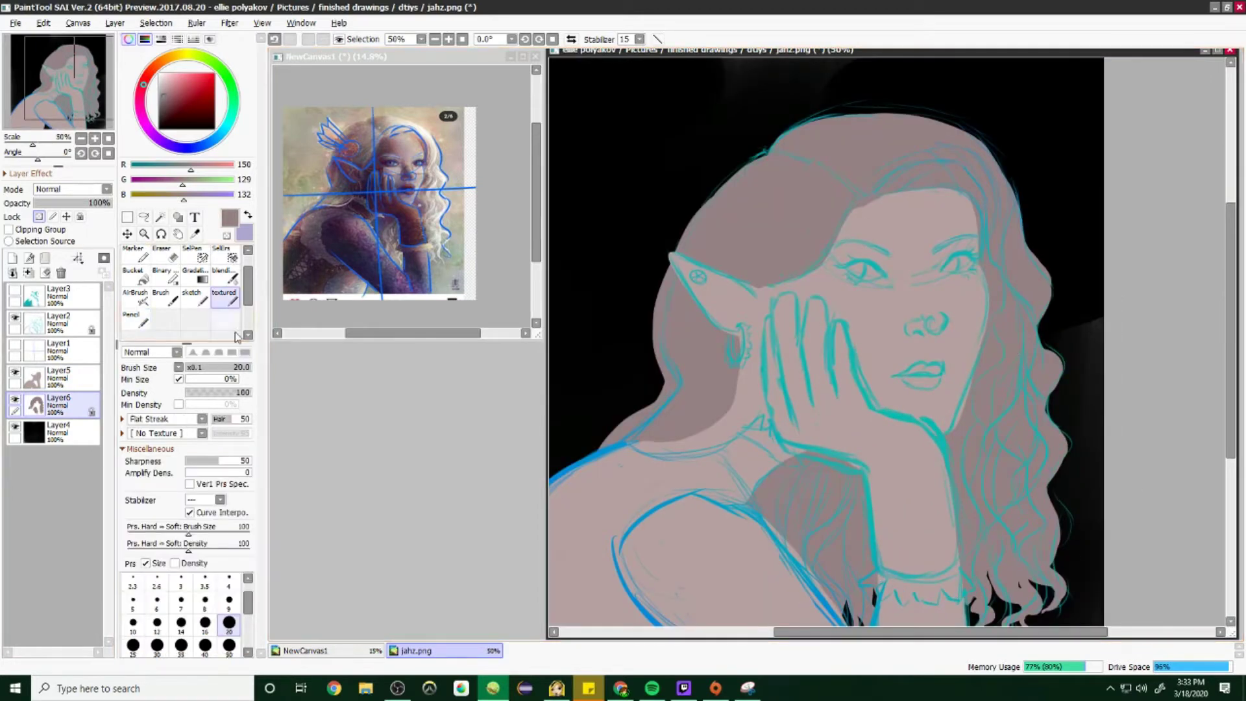
left_click(348, 154, "alt")
left_click(229, 645)
mouse_move(750, 165)
left_mouse_down()
mouse_move(766, 268)
mouse_move(589, 396)
left_mouse_up()
Step: Sample the skin colour and clean up the shoulder edge below the hair on the skin layer with a size 50 Pencil
left_click(724, 430, "alt")
key("n")
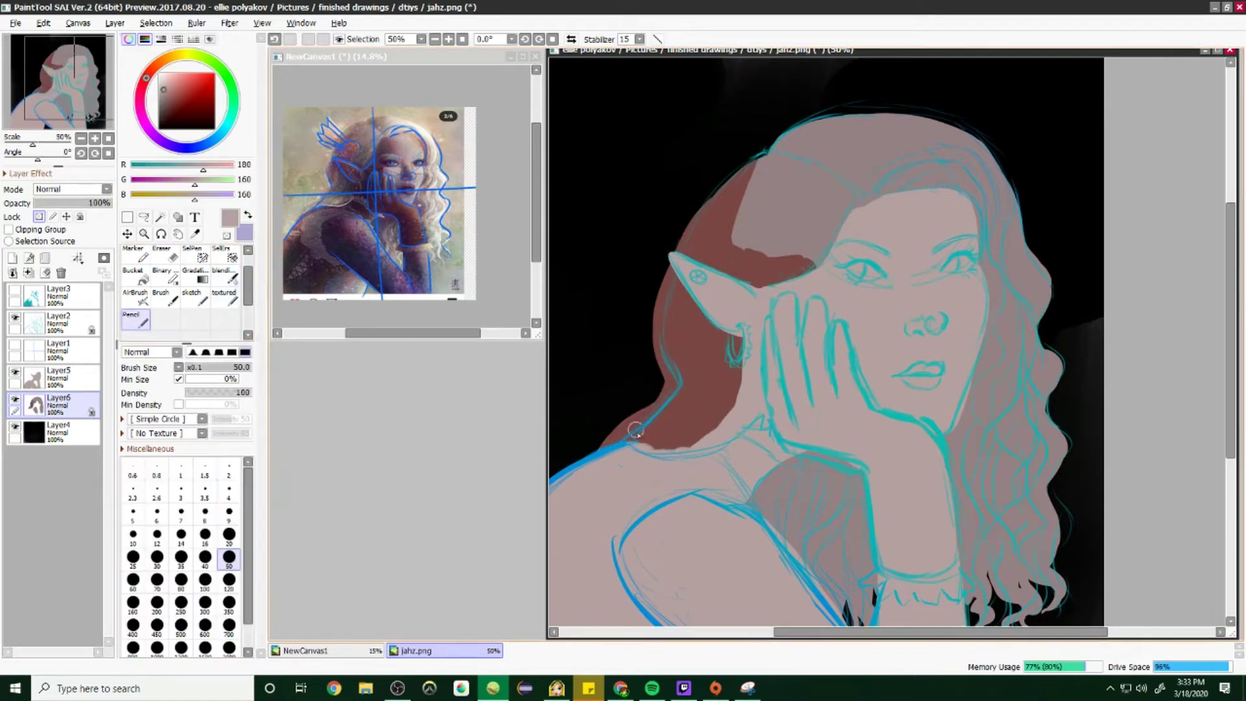
left_click(734, 418, "ctrl")
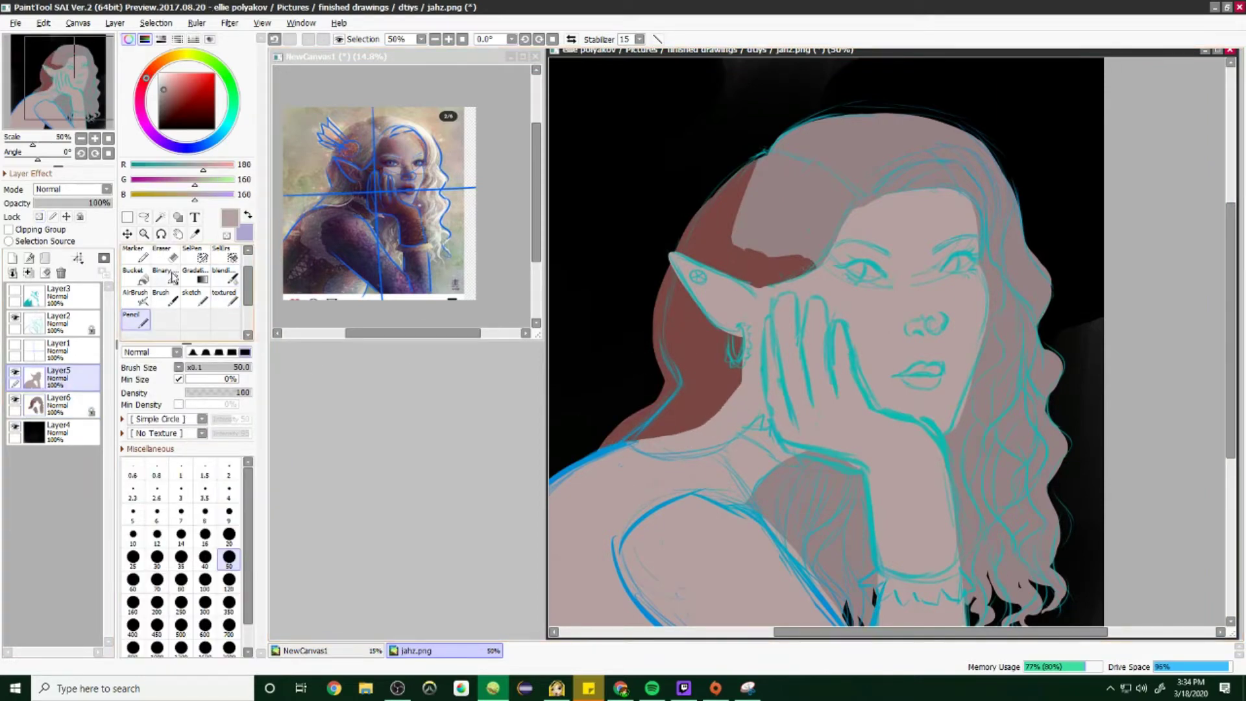
Step: Repaint the reddish hair around the ear in a dark grey-brown sampled from the reference, on the hair layer
left_click(389, 246, "alt")
scroll(415, 214, "up", 2)
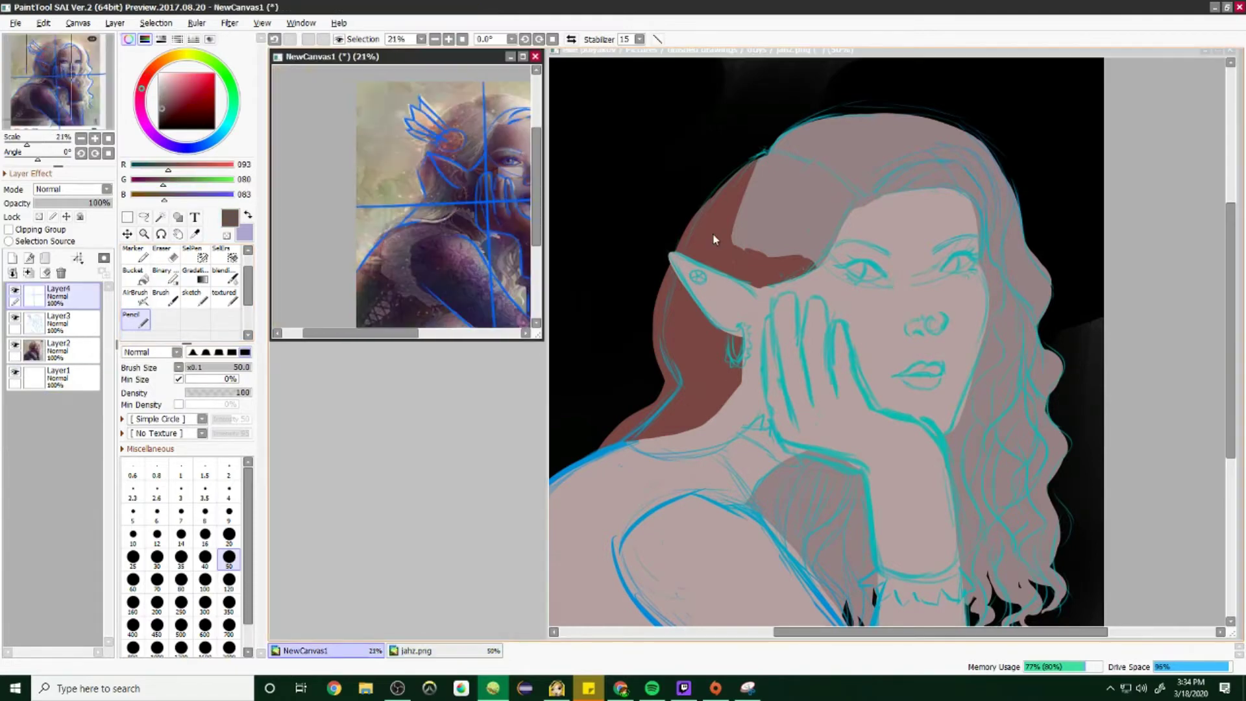
scroll(714, 240, "up", 2)
left_click(714, 240, "ctrl")
left_click_drag(721, 188, 794, 276)
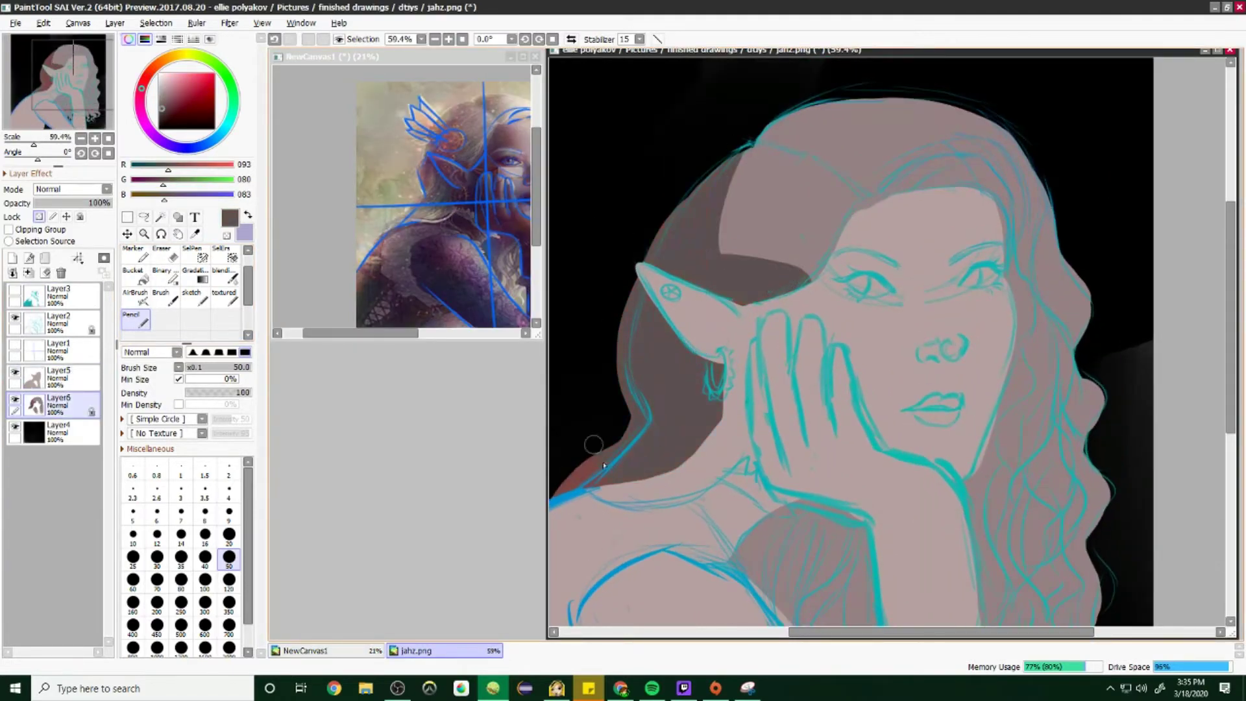
Step: Paint dark grey-brown shadows in the hair beside the face and below the hand, enlarging the Pencil to size 120
scroll(826, 382, "down", 2)
left_click_drag(925, 337, 909, 500)
left_click_drag(905, 415, 902, 487)
key("bracketright")
key("bracketright")
key("bracketright")
key("bracketright")
key("bracketright")
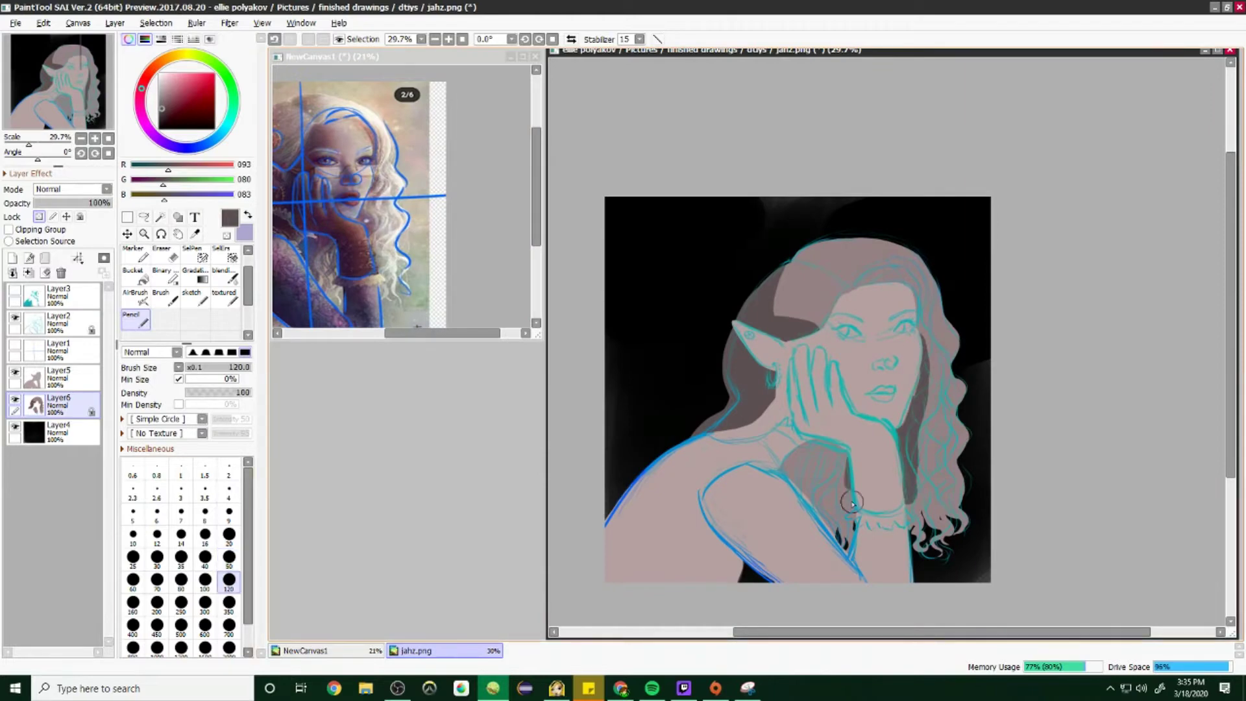
left_click_drag(792, 448, 851, 513)
Step: Soften the edges of the dark hair areas above the ear and beside the face with a size 120 AirBrush
scroll(899, 480, "down", 1)
key("b")
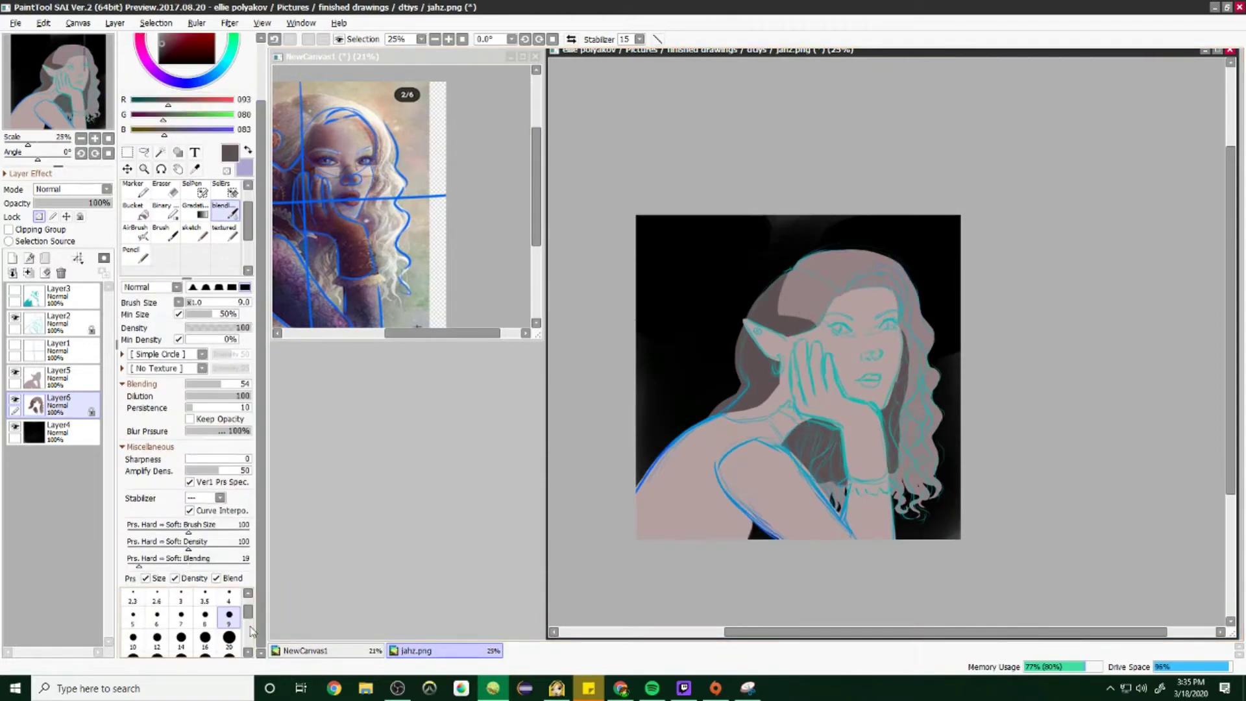
key("m")
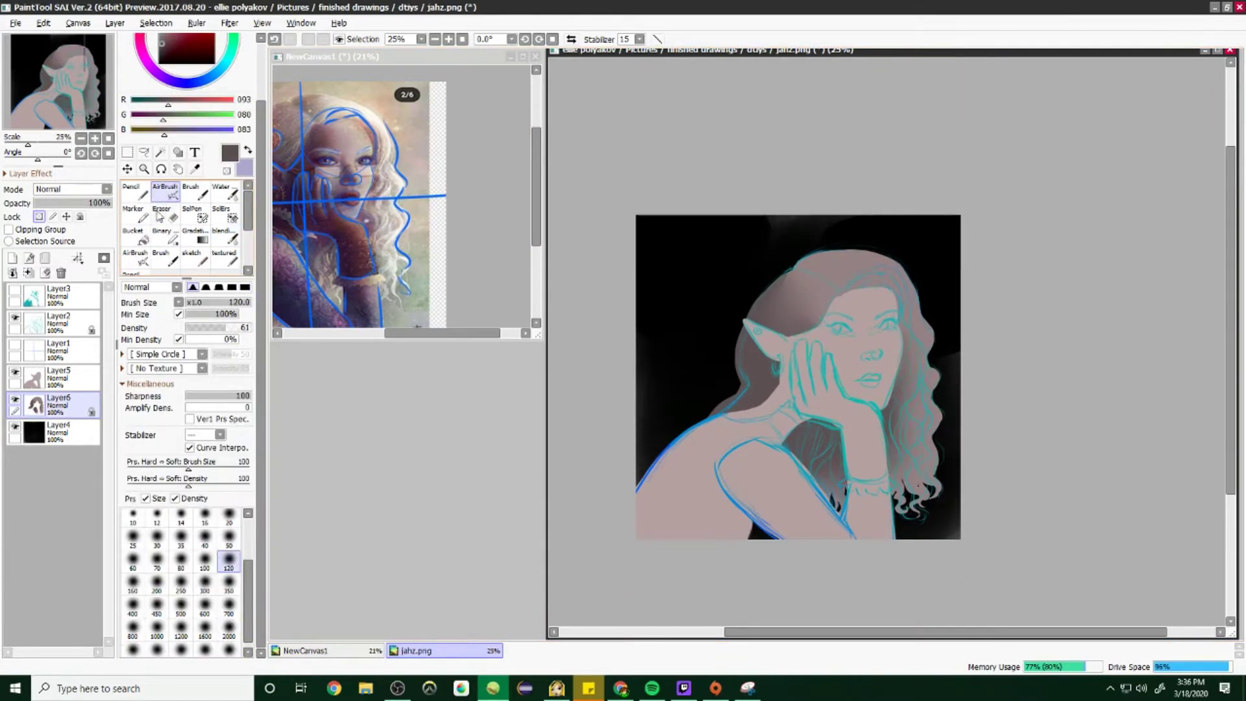
Step: Paint dark and mid-mauve strands across the crown beside the parting with a size 50 Marker, sampling colours from the hair
scroll(844, 253, "up", 3)
mouse_move(747, 286)
left_mouse_down()
mouse_move(809, 231)
mouse_move(913, 243)
mouse_move(837, 217)
mouse_move(782, 254)
left_mouse_up()
left_click(902, 275, "alt")
left_click_drag(870, 292, 805, 229)
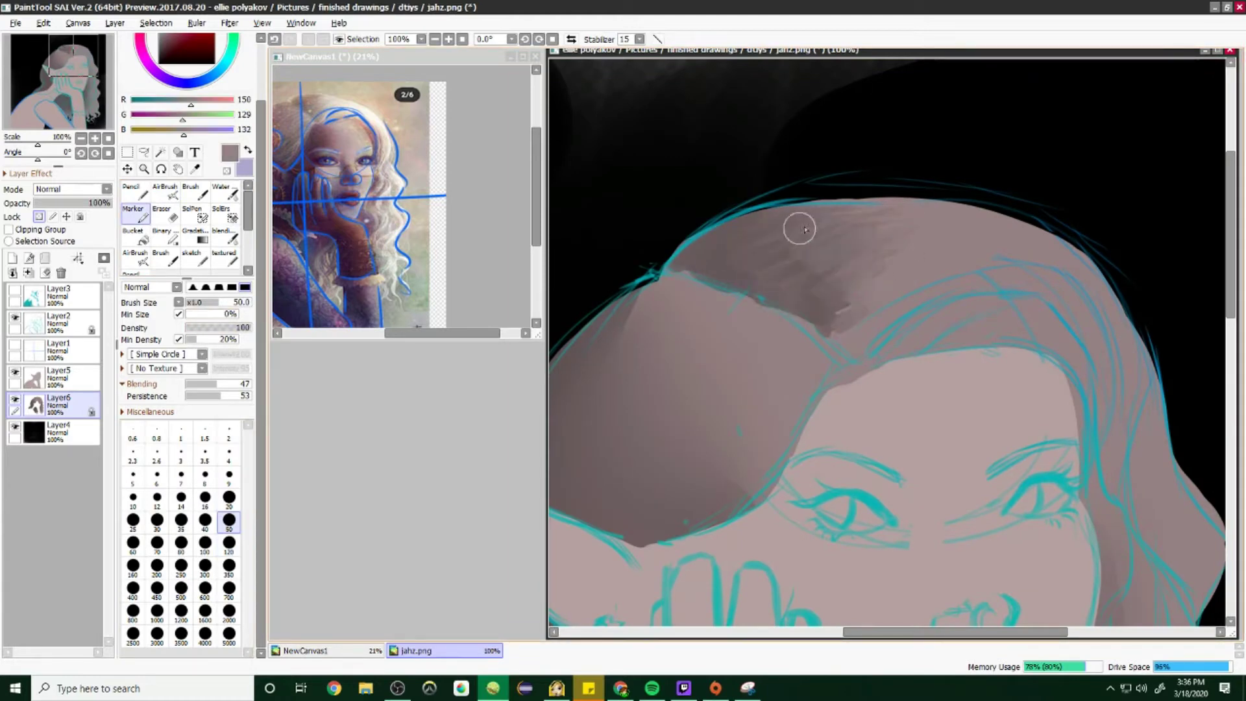
left_click(834, 342, "alt")
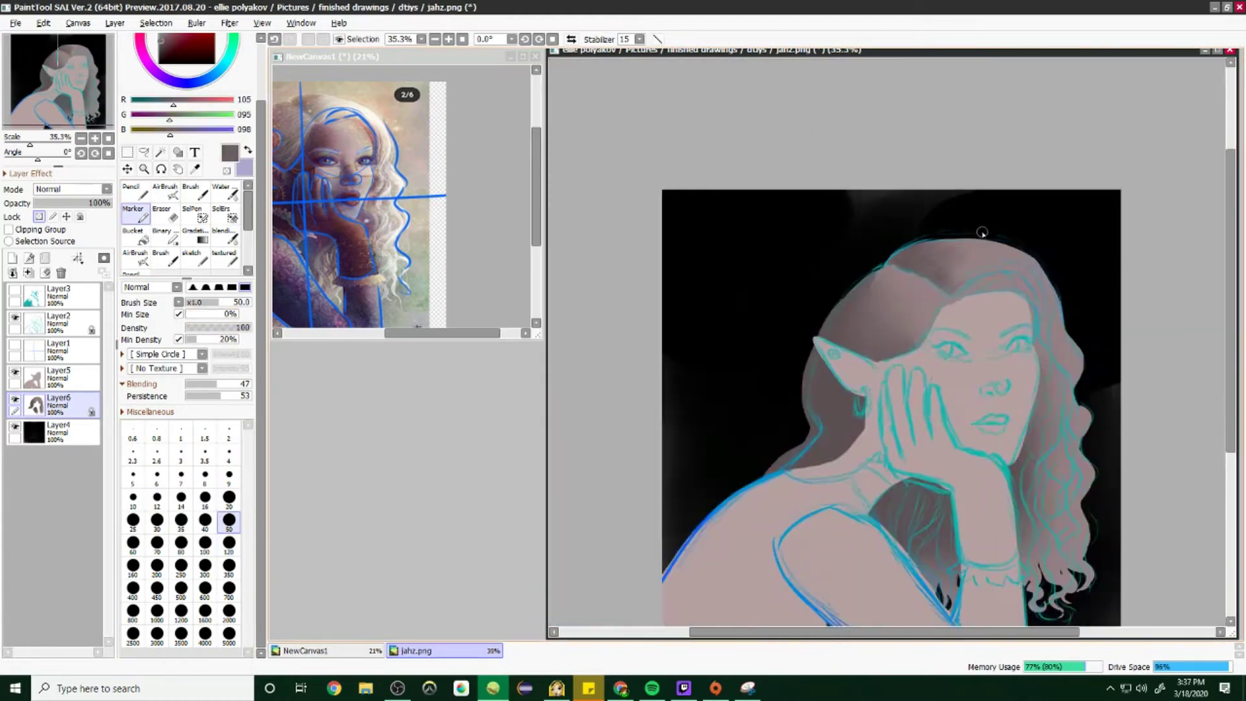
scroll(982, 236, "down", 4)
Step: Sample a dark hair tone and paint shadow strands in the hair just above the ear
scroll(907, 318, "up", 3)
left_click(820, 374, "alt")
left_click_drag(905, 389, 810, 390)
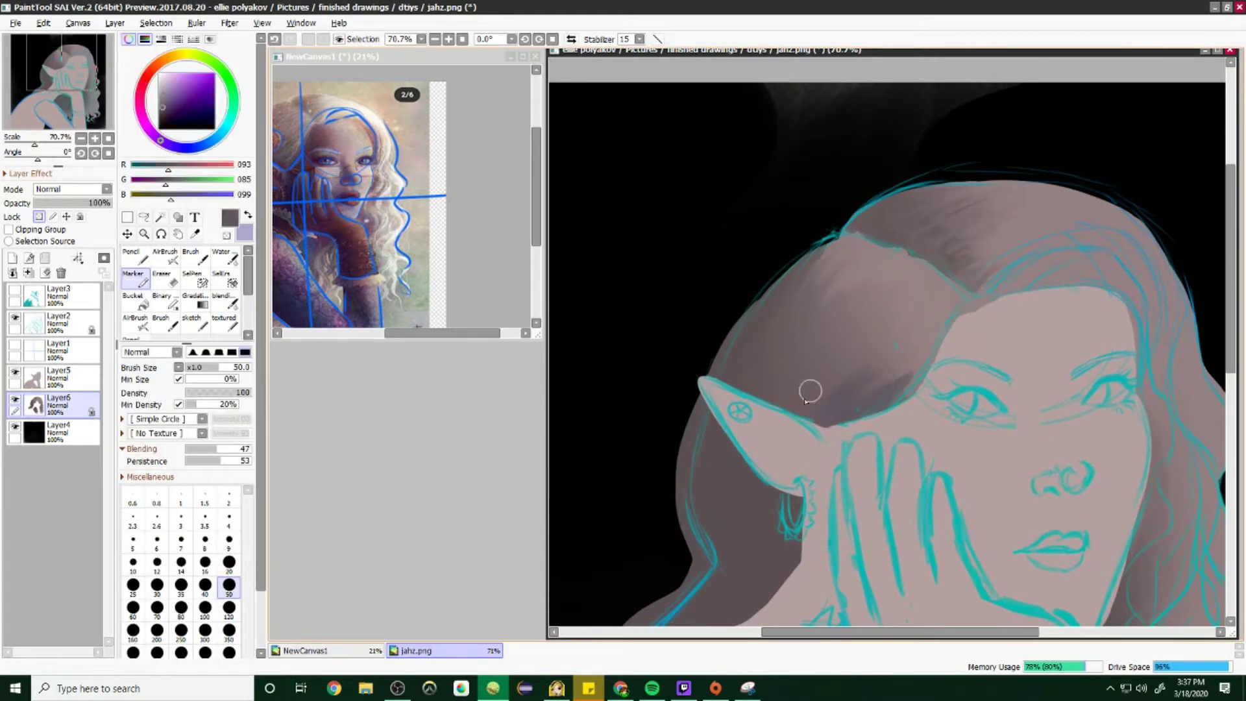
scroll(880, 332, "down", 3)
scroll(829, 195, "up", 2)
Step: Paint pale highlight strands on the hair above the ear with a reference colour, blending them with sampled dark and mid tones
left_click(293, 114, "alt")
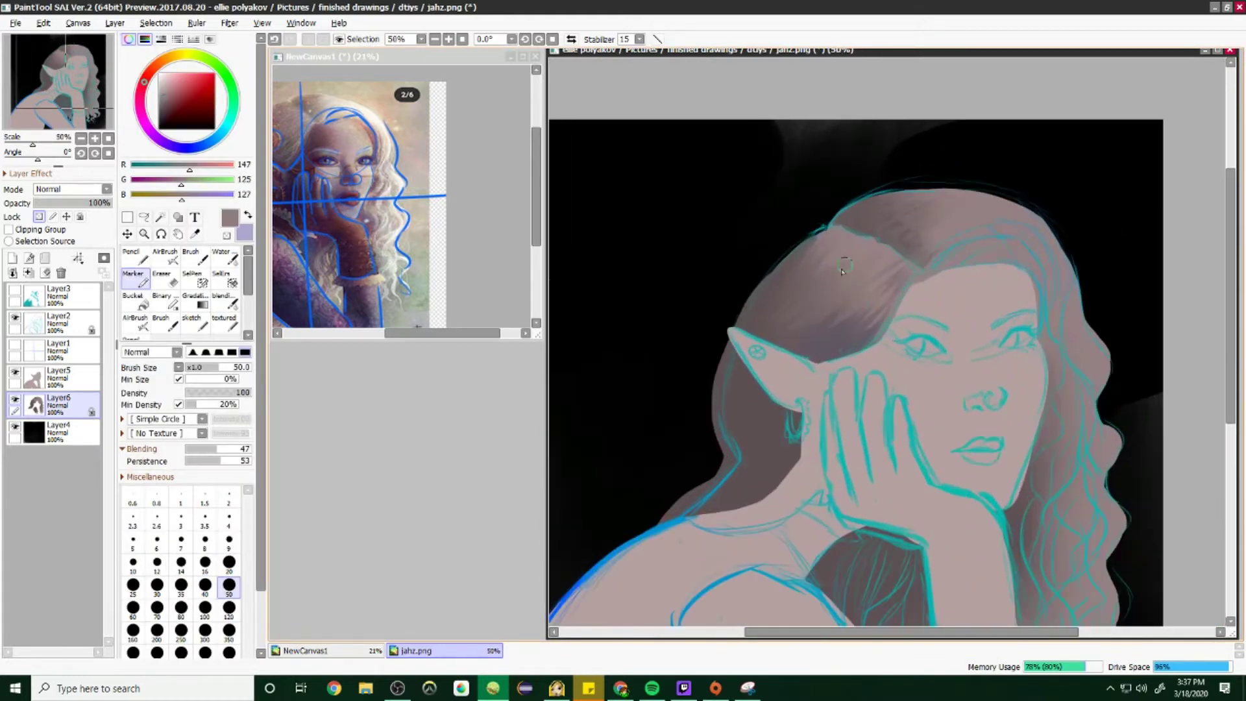
left_click(406, 324, "alt")
left_click_drag(406, 324, 482, 324)
left_click_drag(892, 250, 819, 327)
left_click_drag(873, 280, 811, 334)
left_click(844, 327, "alt")
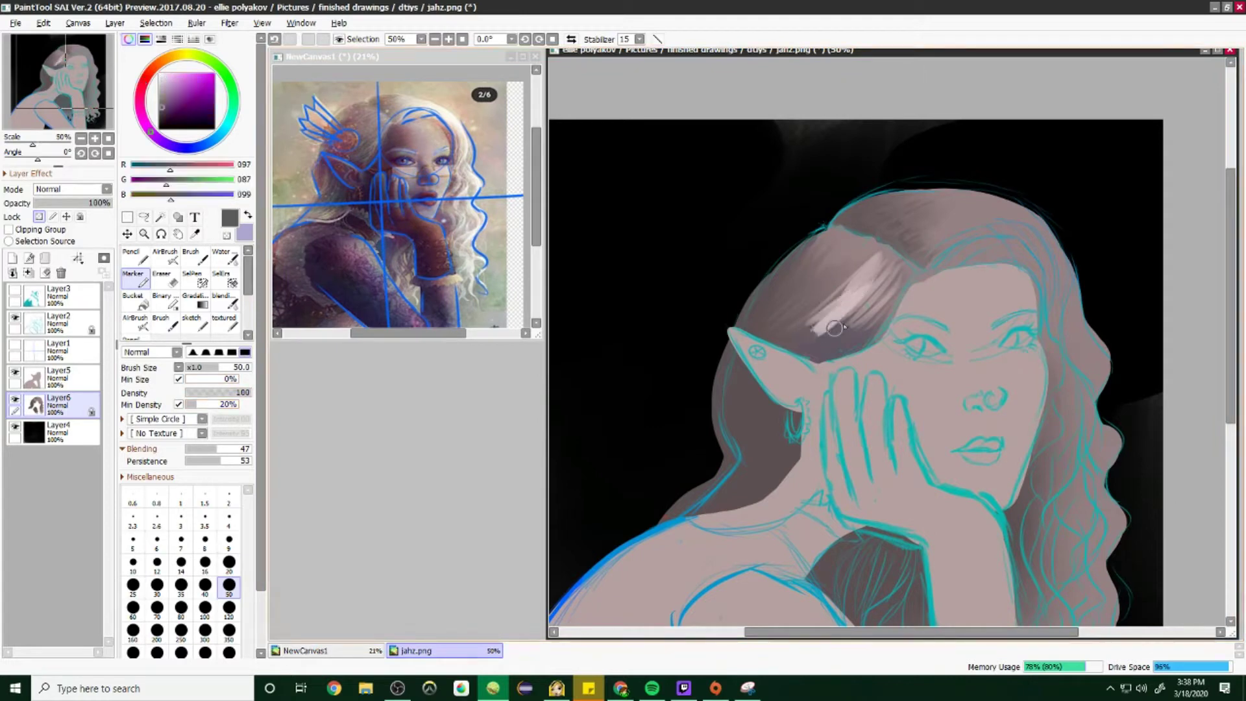
left_click(876, 298, "alt")
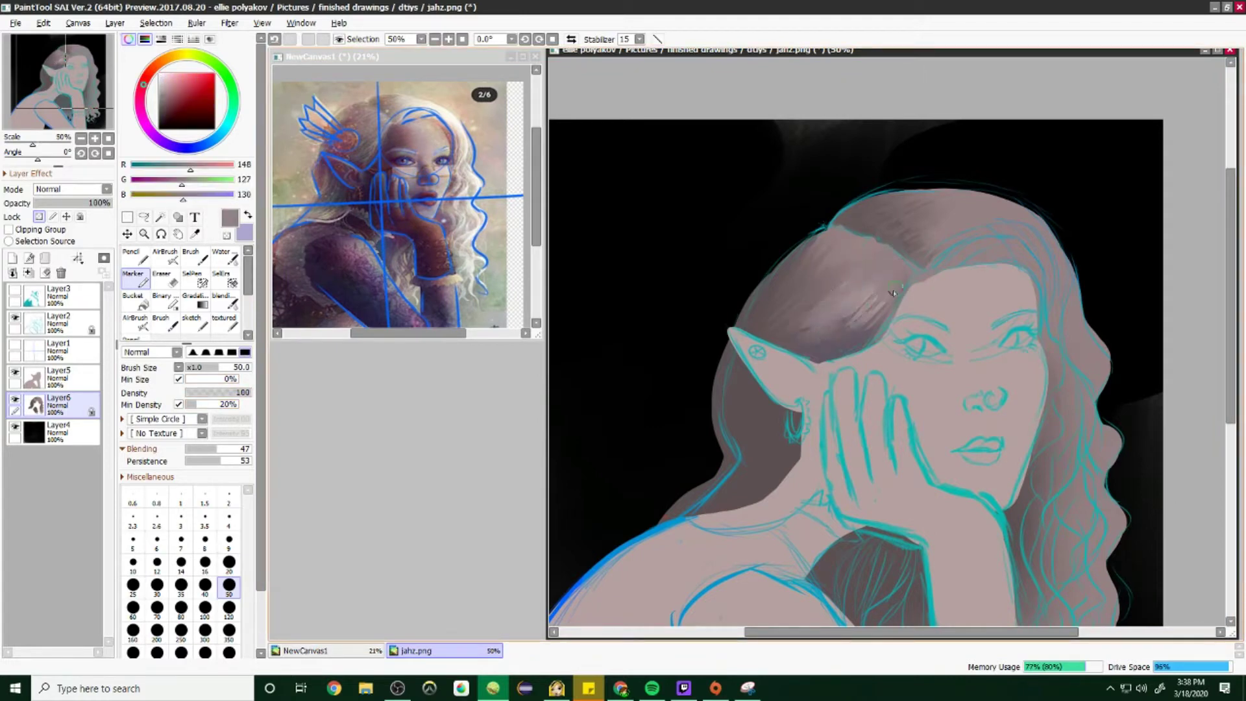
Step: Choose a dark maroon and paint shadow strands in the hair behind the ear, blending with a sampled hair tone
left_click(168, 117)
left_click_drag(759, 389, 799, 423)
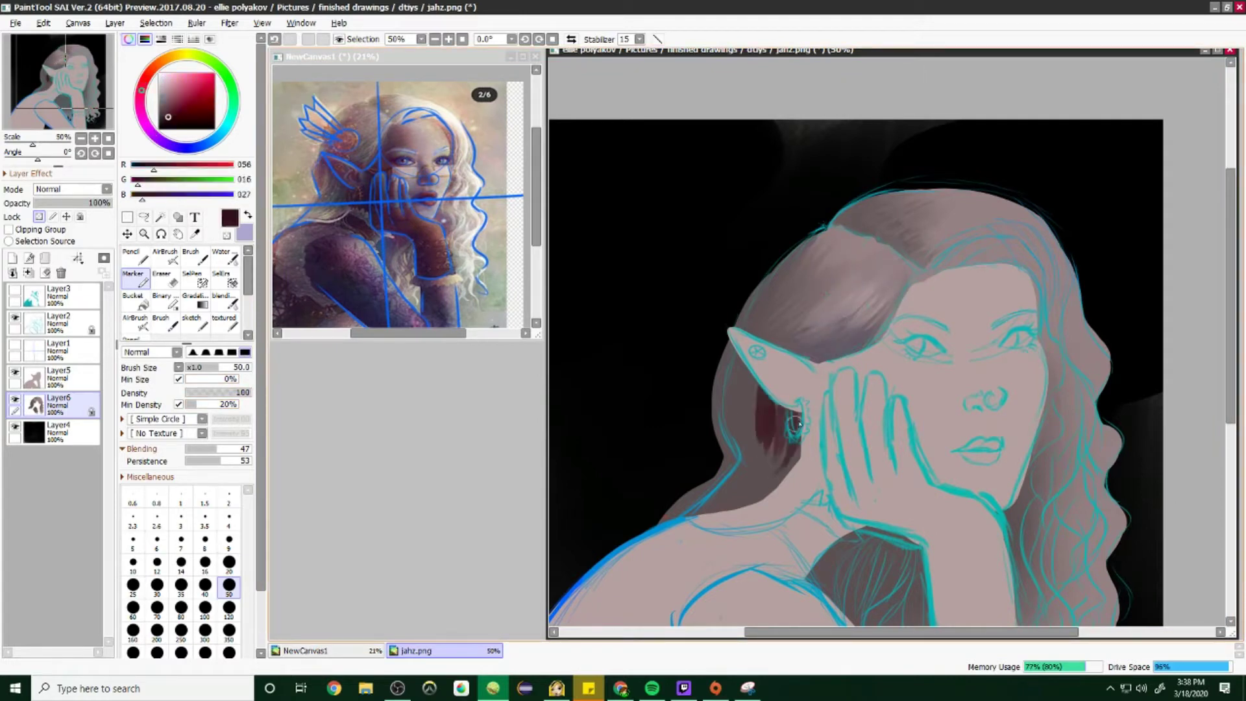
left_click(719, 372, "alt")
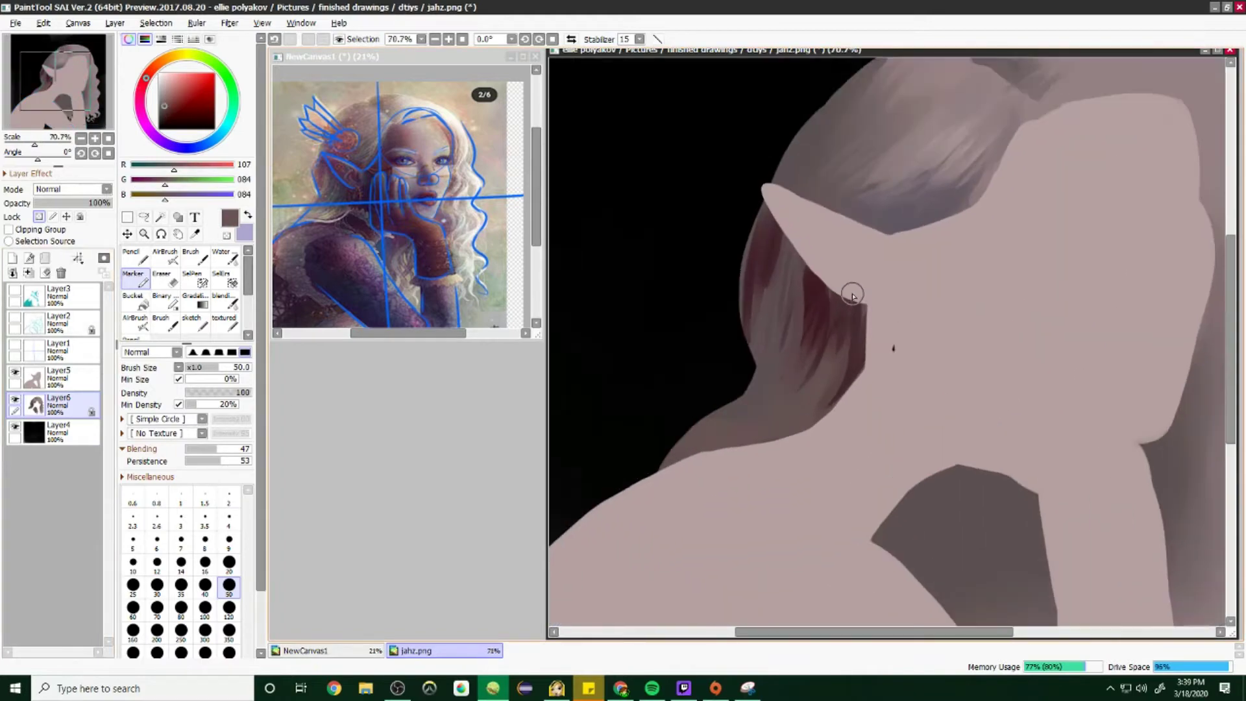
Step: Fill the small gap in the skin below the ear with sampled skin colour and a size 120 Pencil
left_click(148, 338)
left_click(872, 245, "alt")
scroll(973, 241, "down", 1)
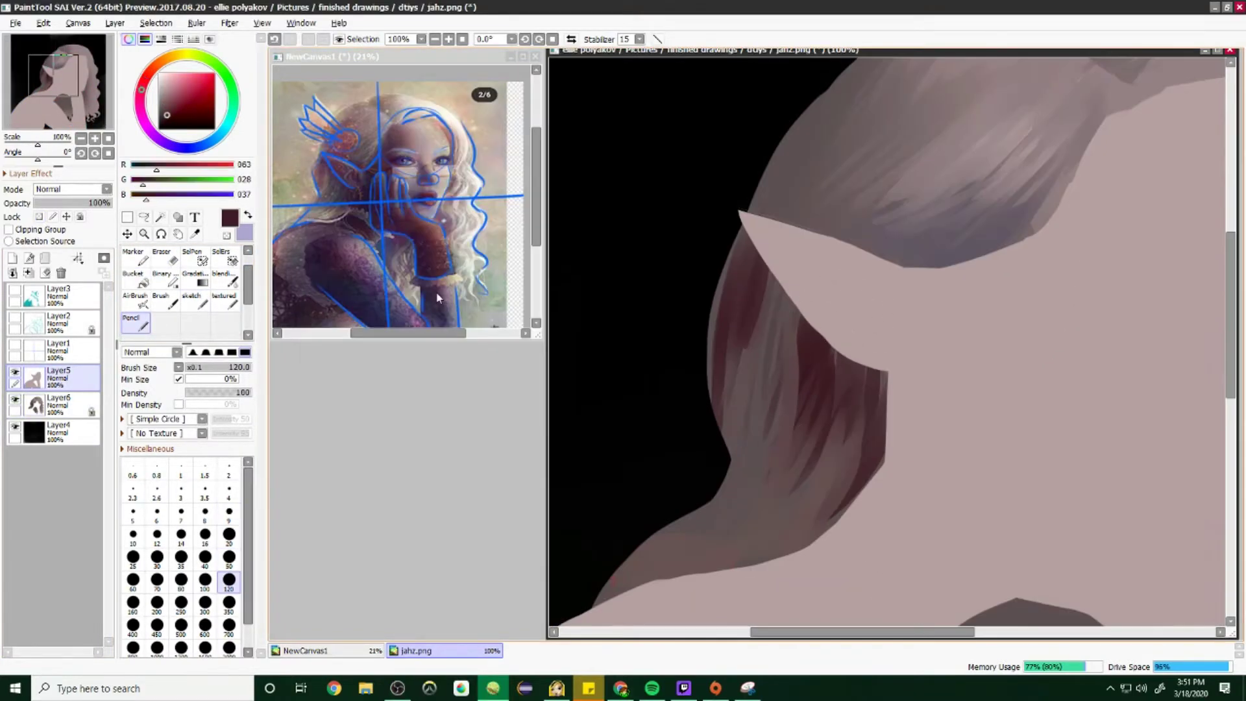
Step: Paint muted purple and brown strands over the maroon behind the ear on the hair layer, with lighter strokes along the outer edge
left_click(145, 39)
left_click(58, 402)
left_click_drag(714, 415, 743, 231)
left_click_drag(778, 318, 841, 514)
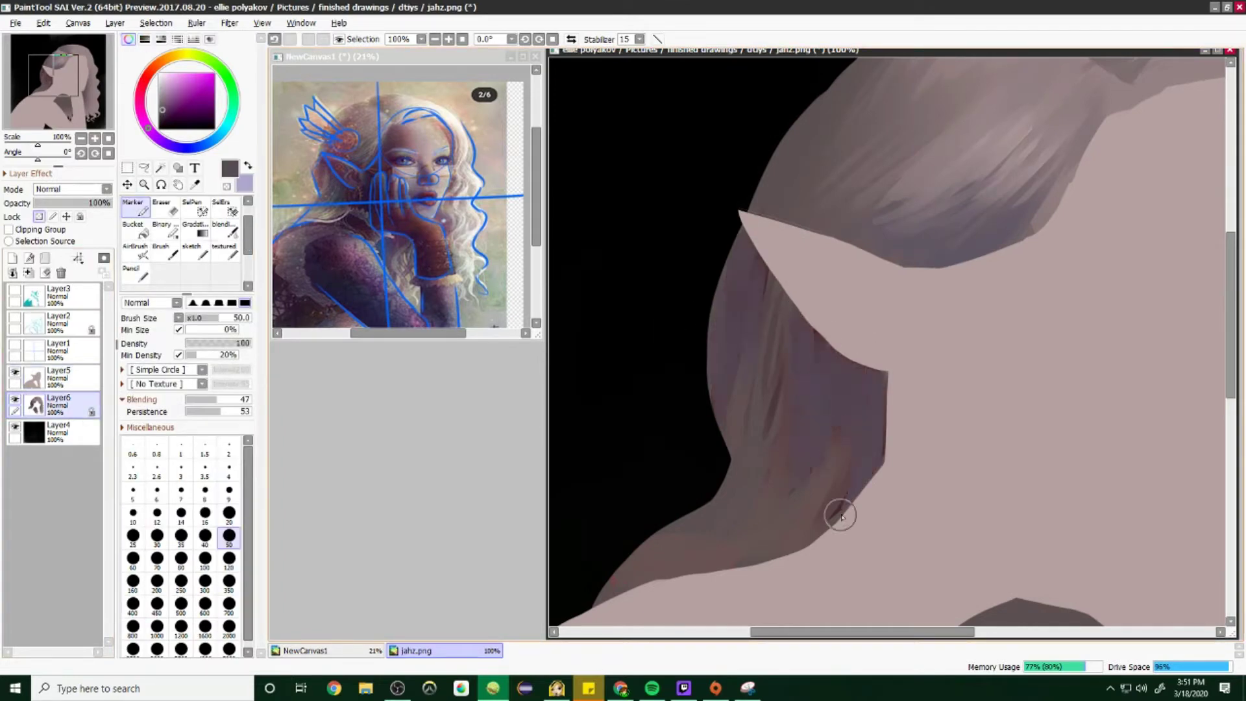
left_click_drag(821, 342, 835, 328)
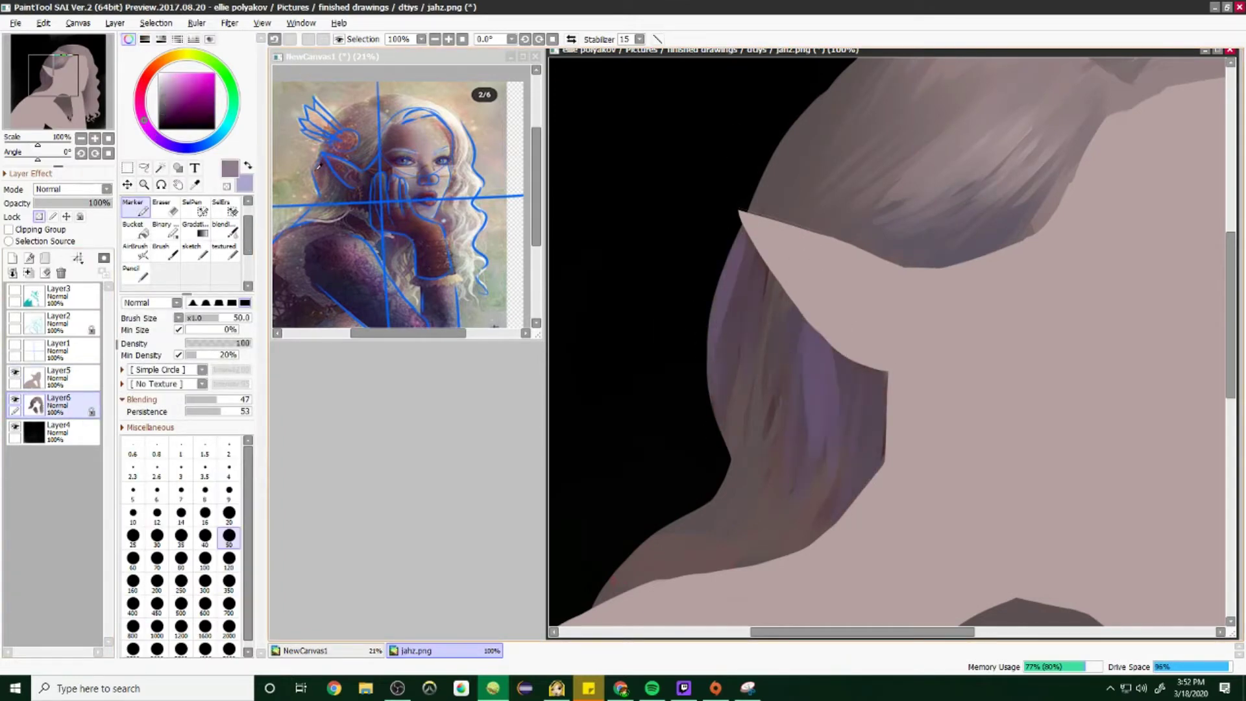
left_click_drag(739, 228, 717, 426)
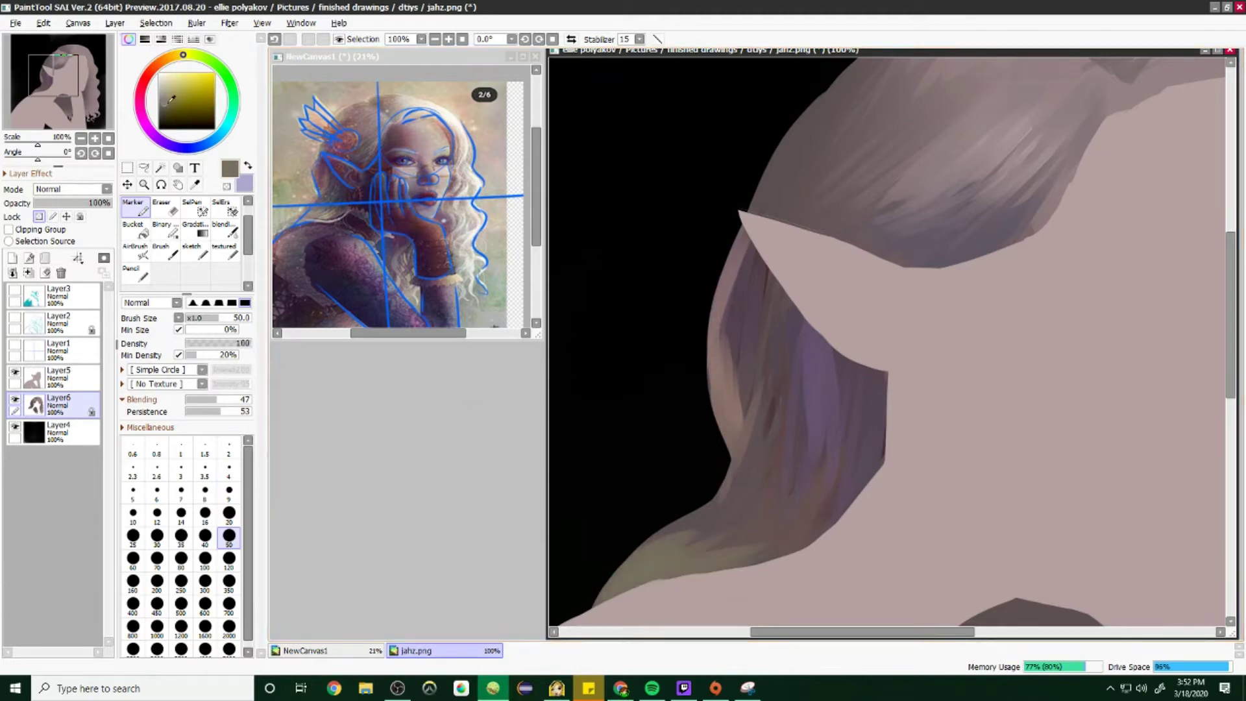
Step: Undo the olive tint at the hair's lower end, try an orange tint there and undo it as well
key("ctrl+z")
left_click(166, 59)
left_click_drag(600, 594, 771, 555)
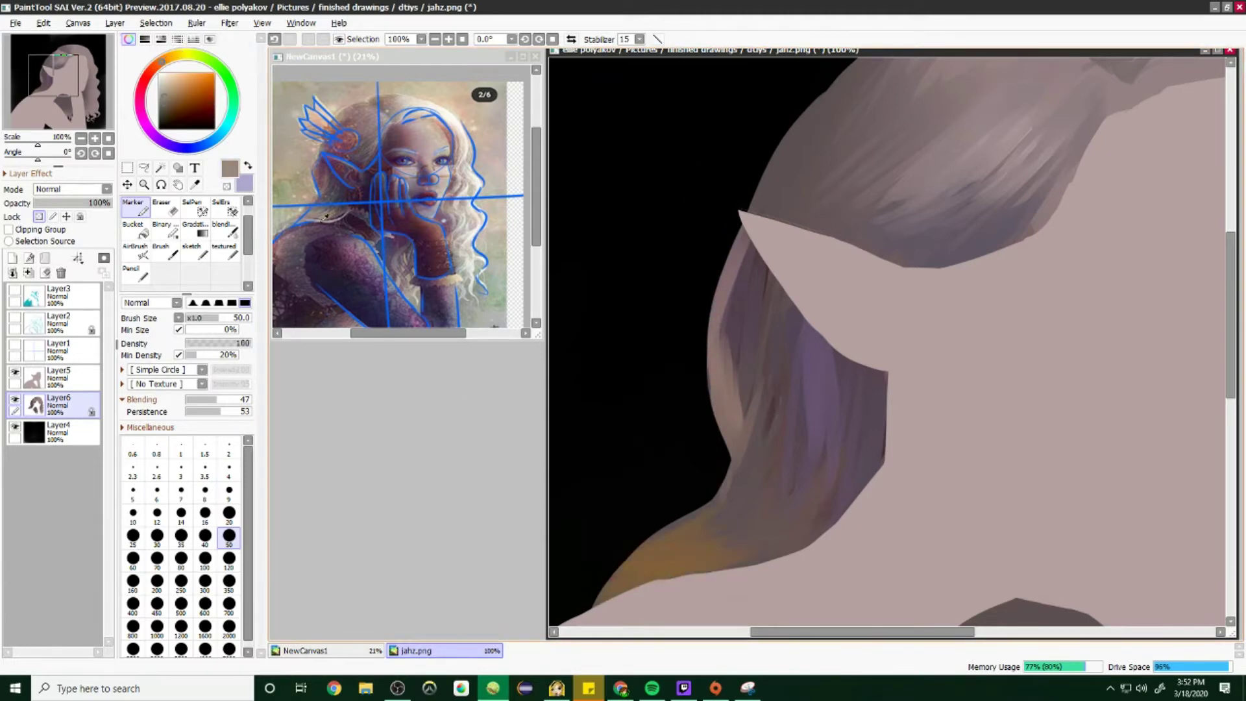
key("ctrl+z")
Step: Deepen the shadow strands above the ear and along the parting, and add light mauve strands beside the parting
scroll(764, 473, "down", 1)
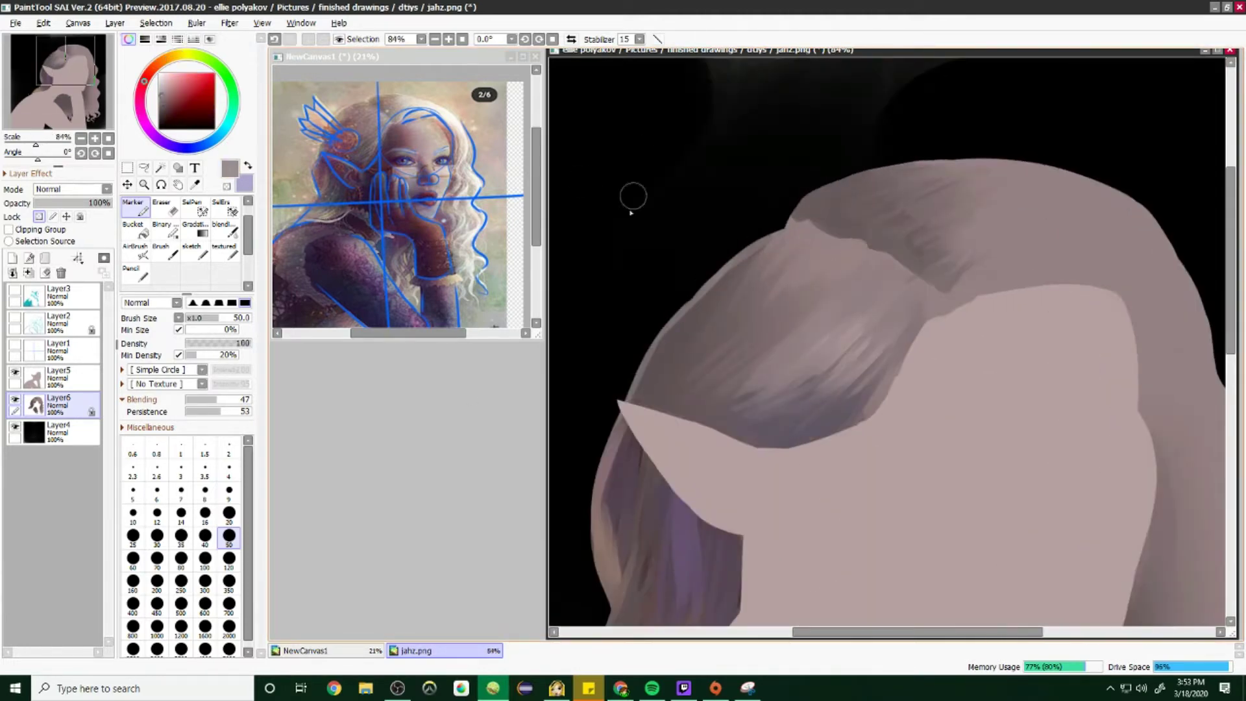
left_click(633, 196, "alt")
left_click_drag(795, 434, 752, 401)
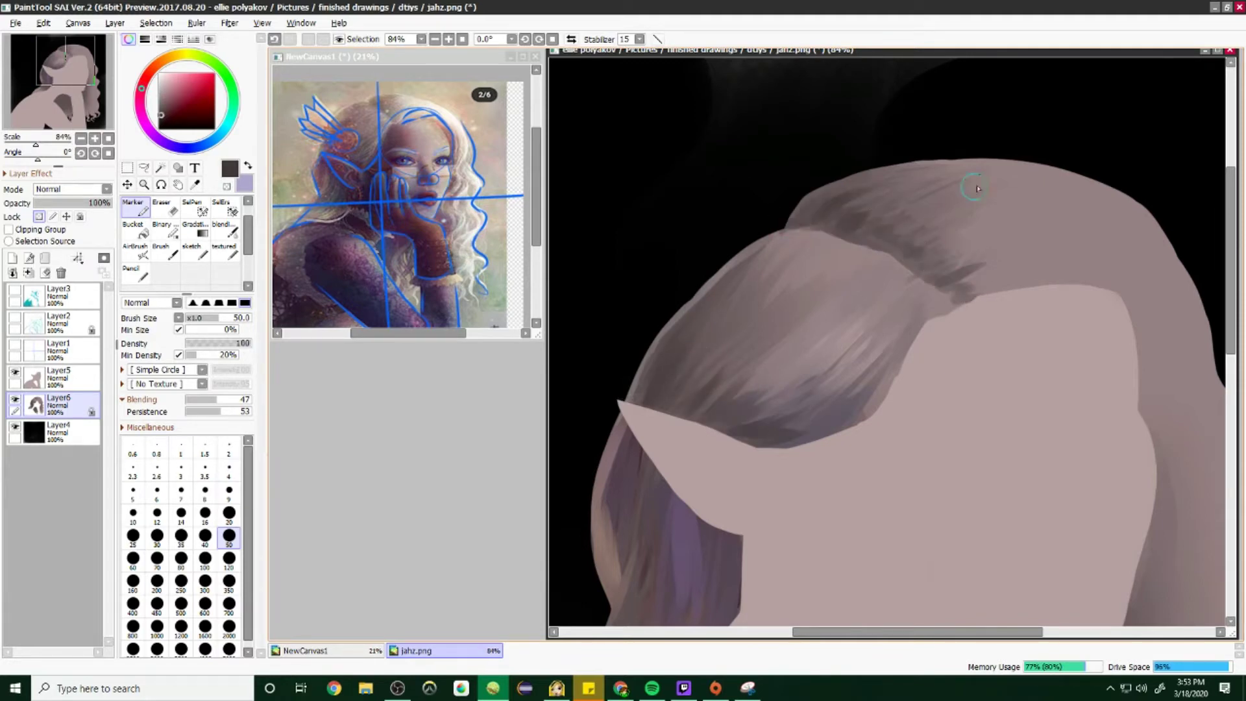
mouse_move(848, 253)
left_mouse_down()
mouse_move(938, 289)
mouse_move(949, 344)
left_mouse_up()
scroll(1047, 203, "down", 4)
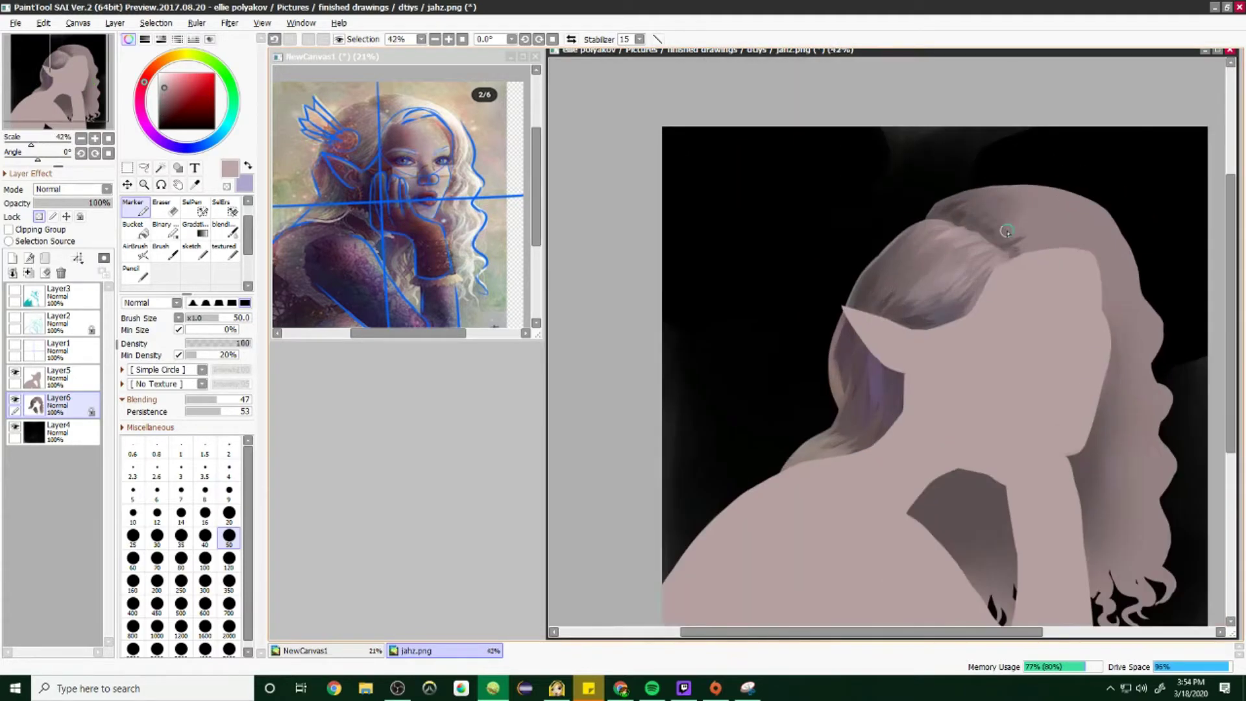
Step: Paint a broad cream highlight across the front of the crown above the forehead
scroll(1108, 233, "up", 5)
left_click(771, 270, "alt")
mouse_move(770, 270)
left_mouse_down()
mouse_move(908, 122)
mouse_move(954, 276)
mouse_move(1028, 193)
mouse_move(929, 285)
left_mouse_up()
Step: Reduce the Marker to size 20 and paint thin cream strands curving down from the crown beside the face
key("[")
key("[")
key("[")
key("[")
key("[")
scroll(1104, 231, "down", 5)
scroll(934, 169, "up", 3)
left_click_drag(920, 159, 909, 356)
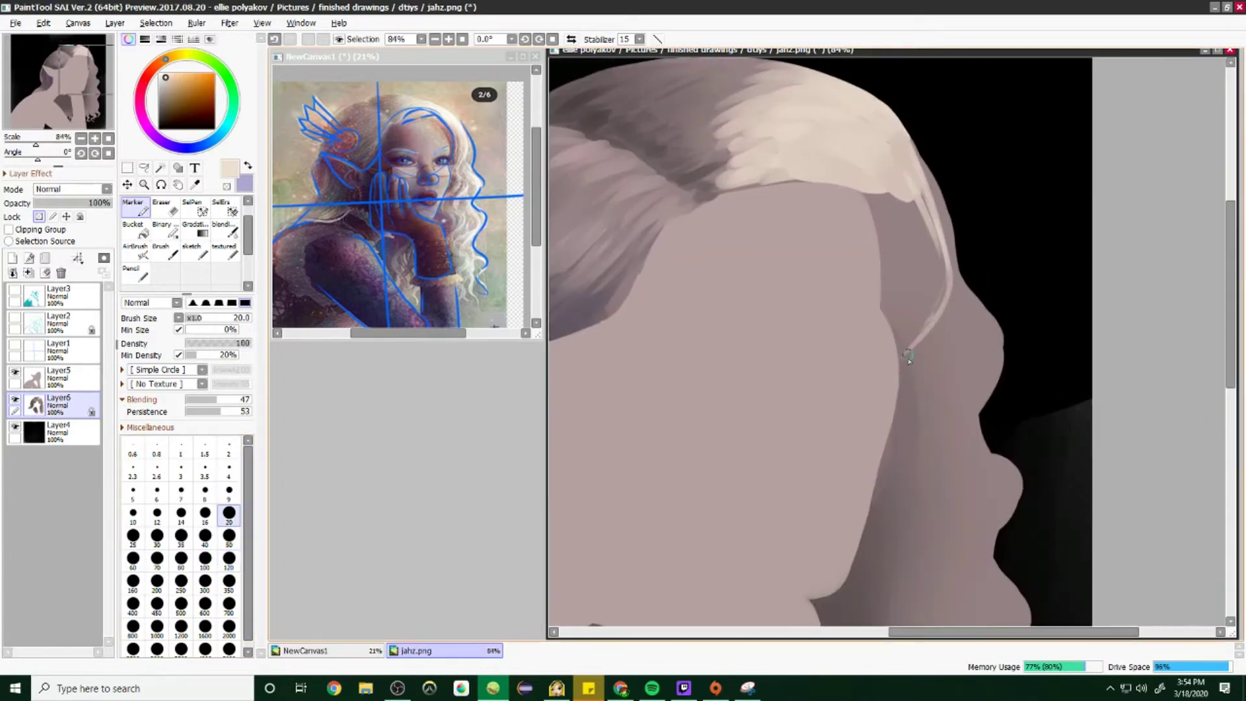
Step: Sample a mauve hair tone, enlarge the Marker to size 120 and blend the cream highlight into the crown
left_click(925, 288, "alt")
scroll(925, 289, "down", 4)
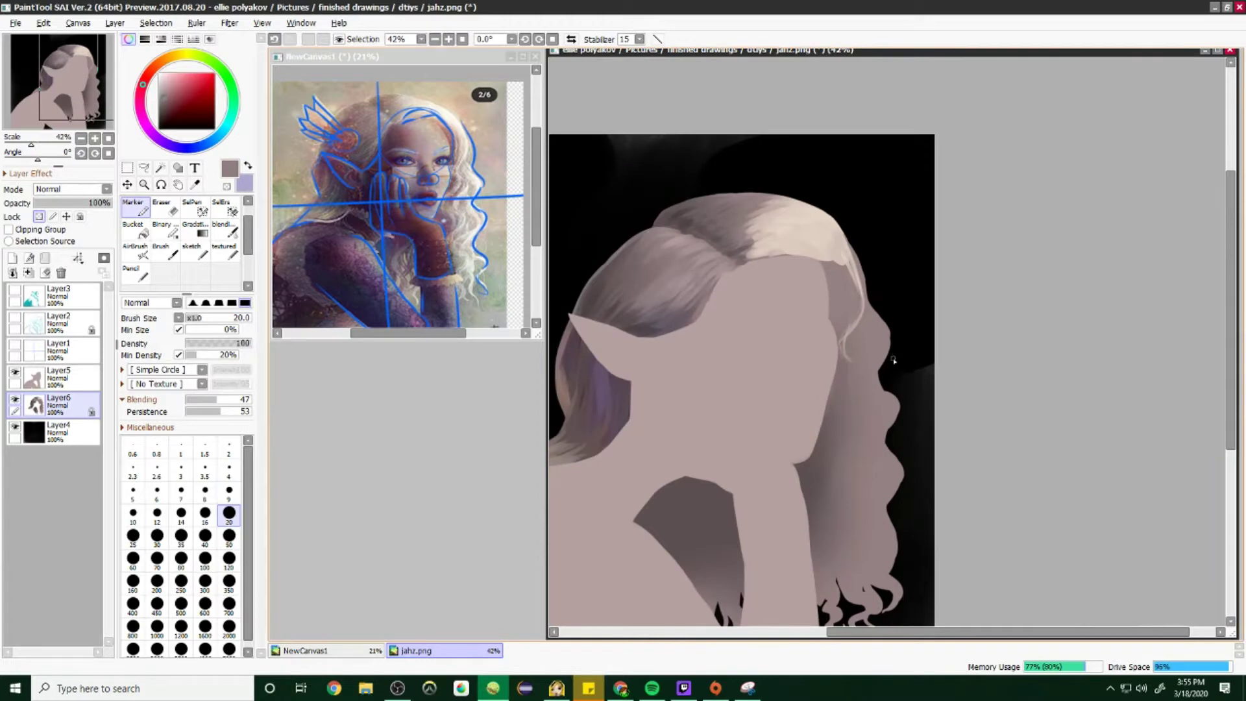
key("bracketright")
key("bracketright")
key("bracketright")
key("bracketright")
key("bracketright")
key("bracketright")
key("bracketright")
key("bracketright")
key("bracketright")
key("bracketright")
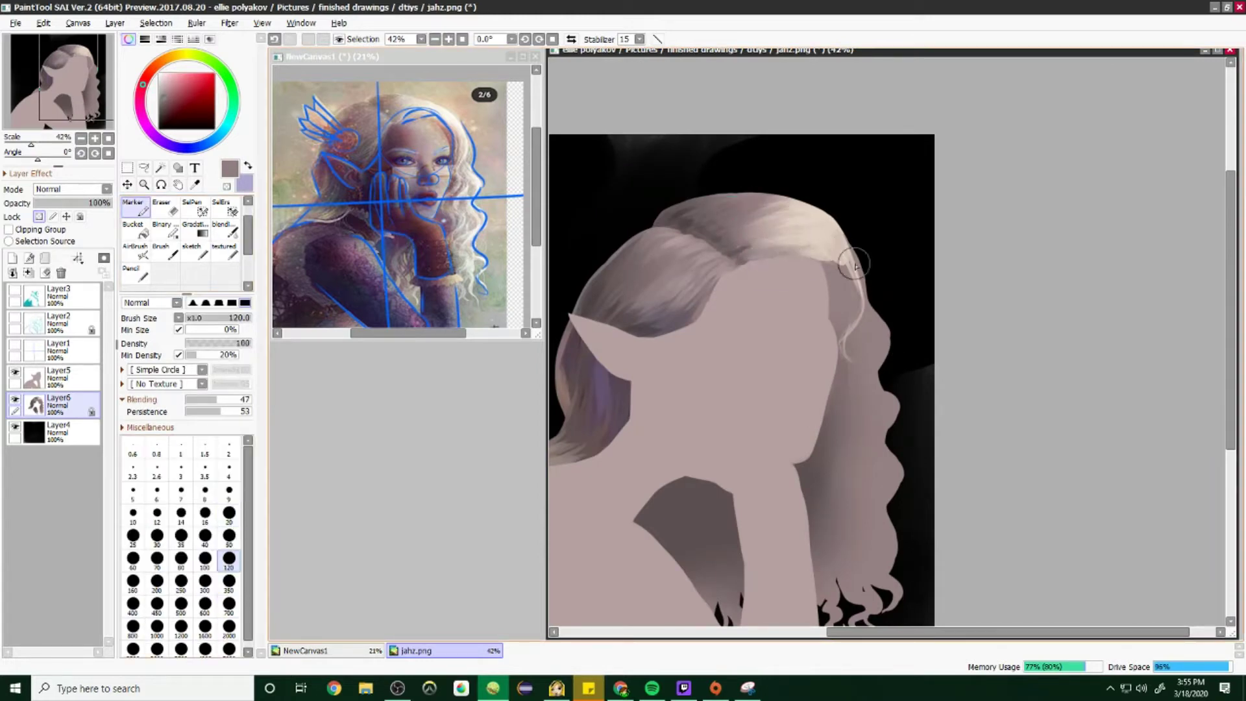
Step: Show the teal shading and line art layers, and recolour the line art black with a size 700 Marker
left_click(15, 290)
left_click(14, 318)
left_click(65, 323)
key("bracketright")
key("bracketright")
key("bracketright")
key("bracketright")
key("bracketright")
key("bracketright")
key("bracketright")
key("bracketright")
key("bracketright")
key("bracketright")
scroll(821, 495, "down", 2)
left_click(821, 495, "alt")
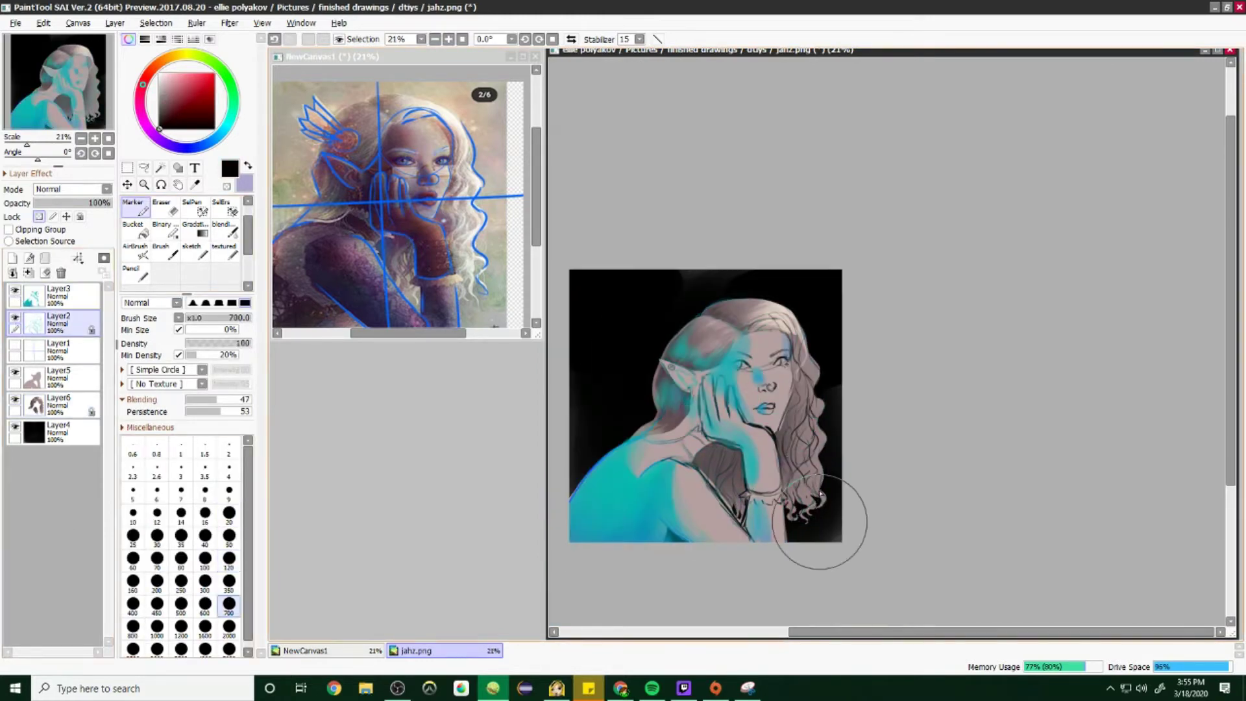
Step: Try the Screen and Overlay blending modes on the teal shading layer, and set it to Burn
left_click(72, 189)
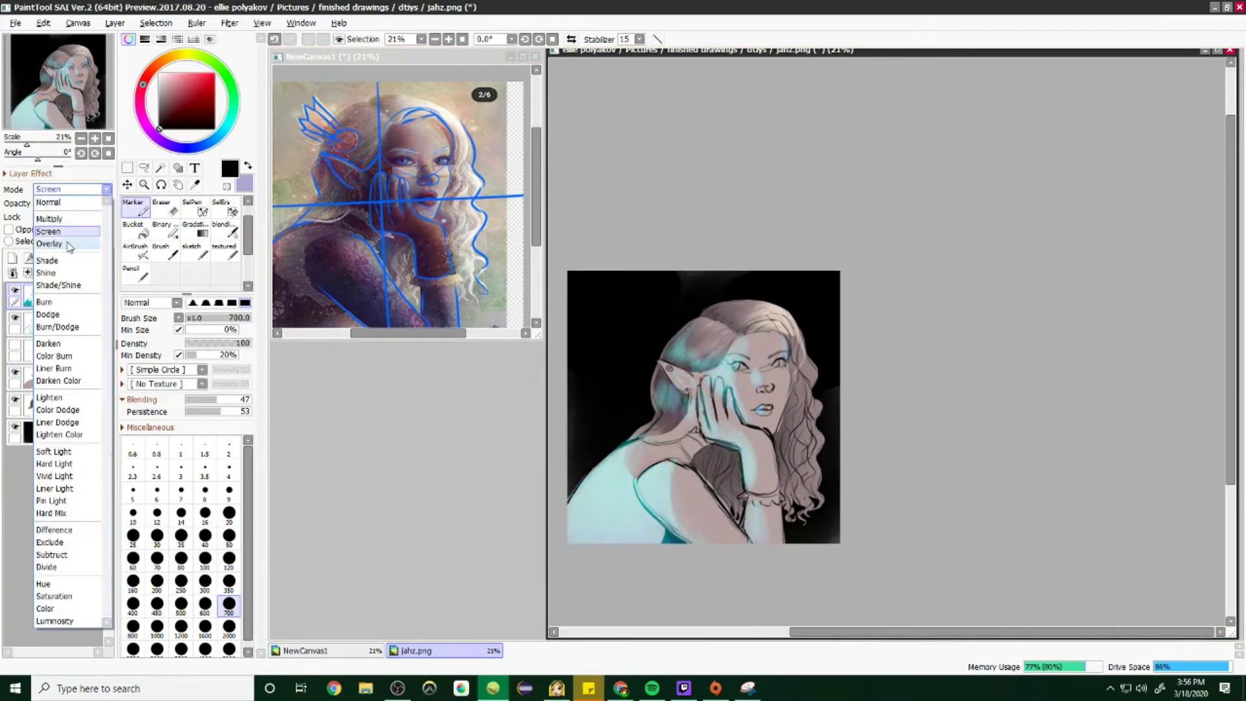
left_click(68, 245)
left_click(71, 189)
left_click(77, 302)
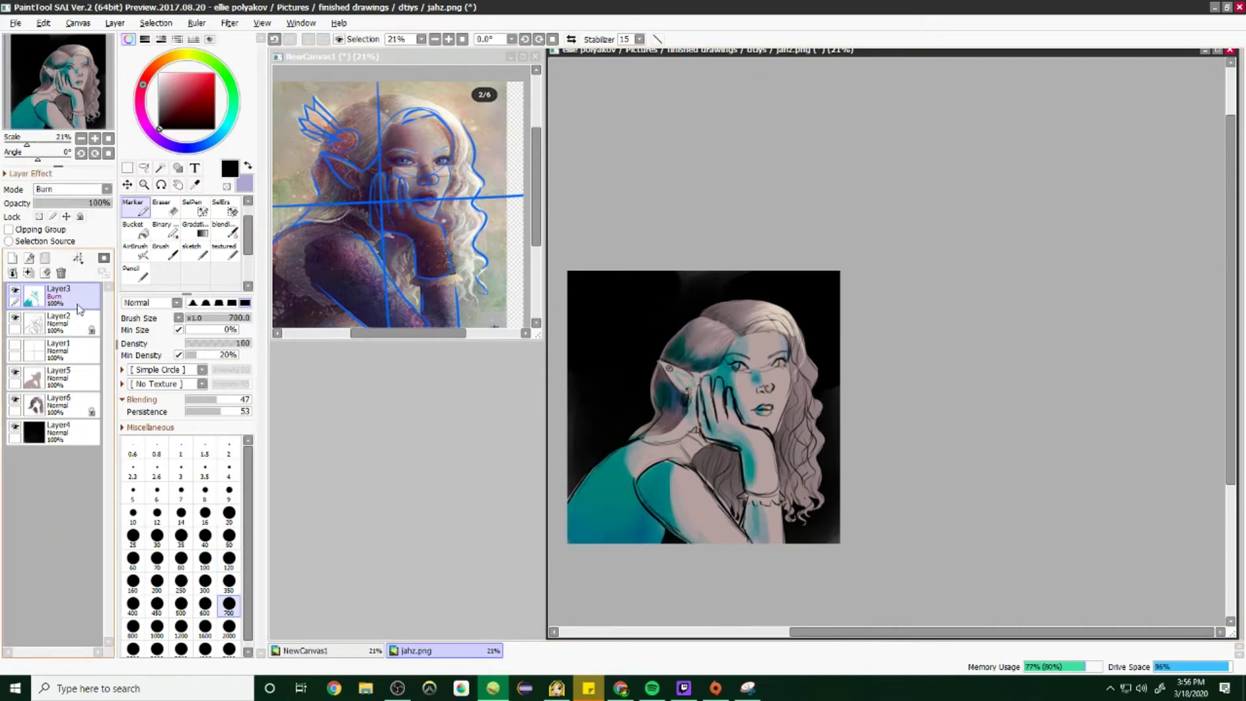
Step: Set the teal shading layer's blending mode to Color Dodge
left_click(71, 189)
left_click(77, 256)
Step: Save the painting as a new PNG file named jahz wip in the dtiys folder
left_click(15, 23)
left_click(29, 129)
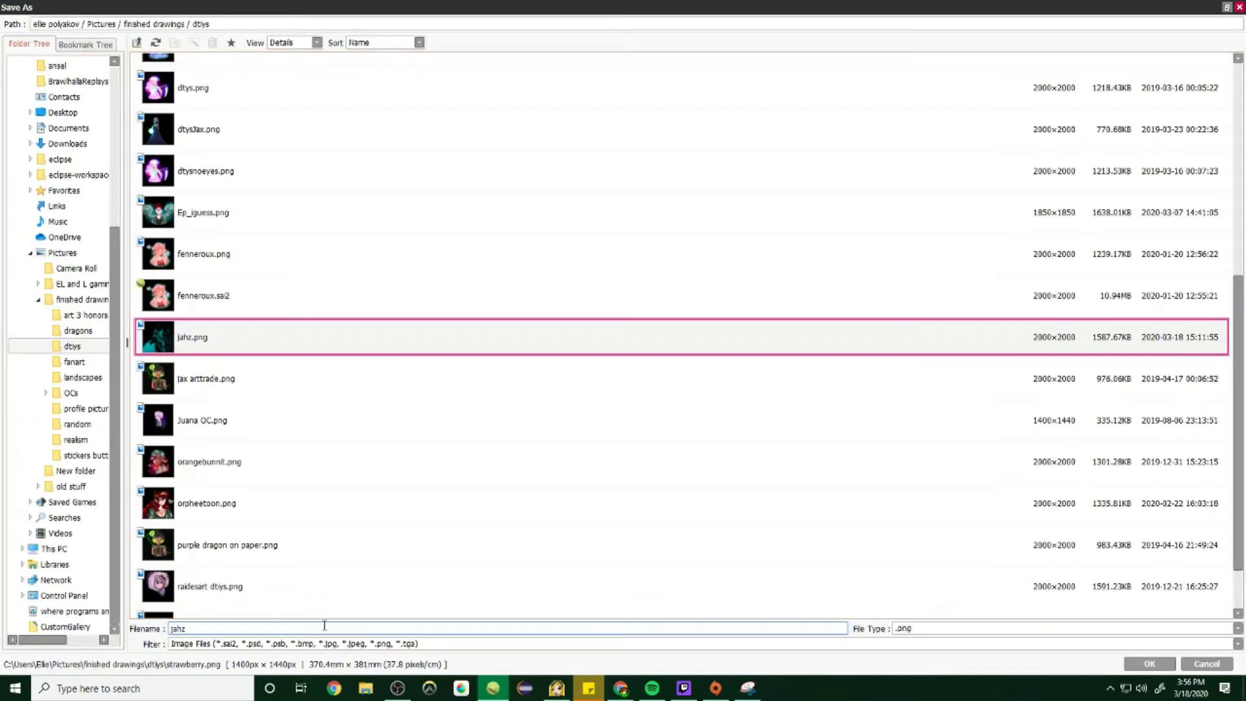
type("wip")
key("Return")
Step: Hide the teal shading layer and paint the hair's front section cream with a reddish shadow at the temple, using a size 120 Marker
scroll(723, 386, "up", 1)
left_click(14, 291)
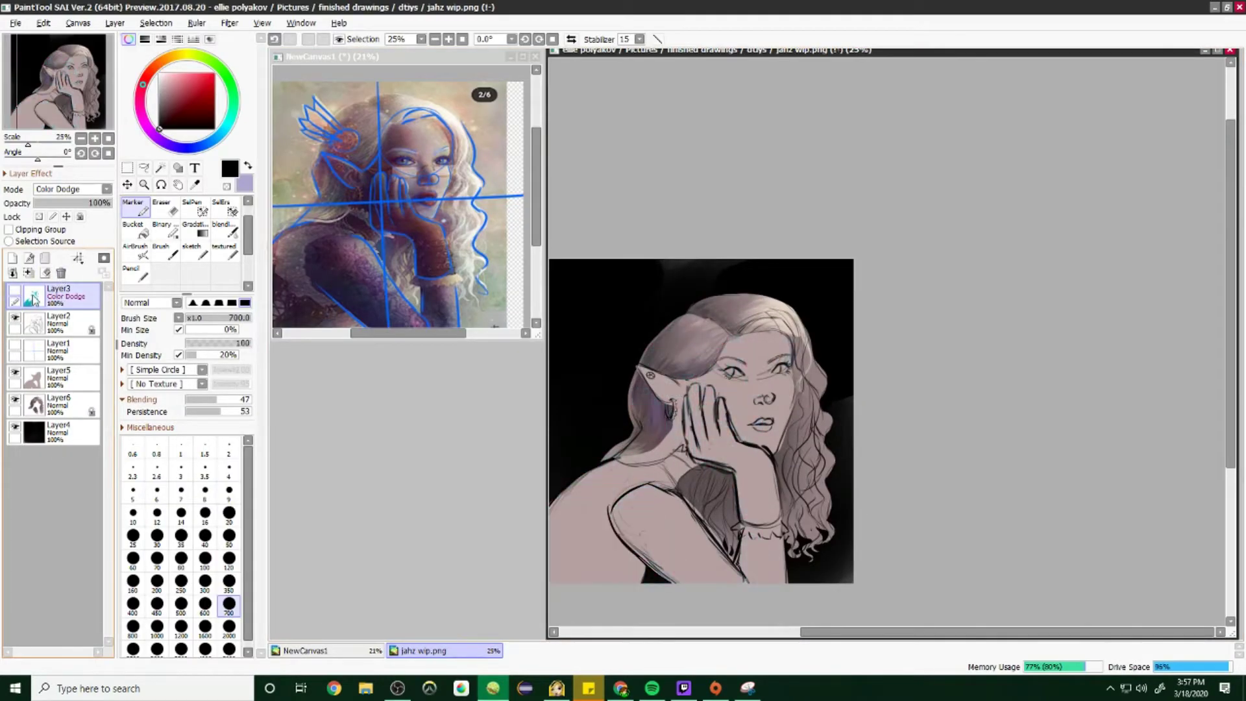
scroll(786, 324, "up", 4)
left_click(59, 402)
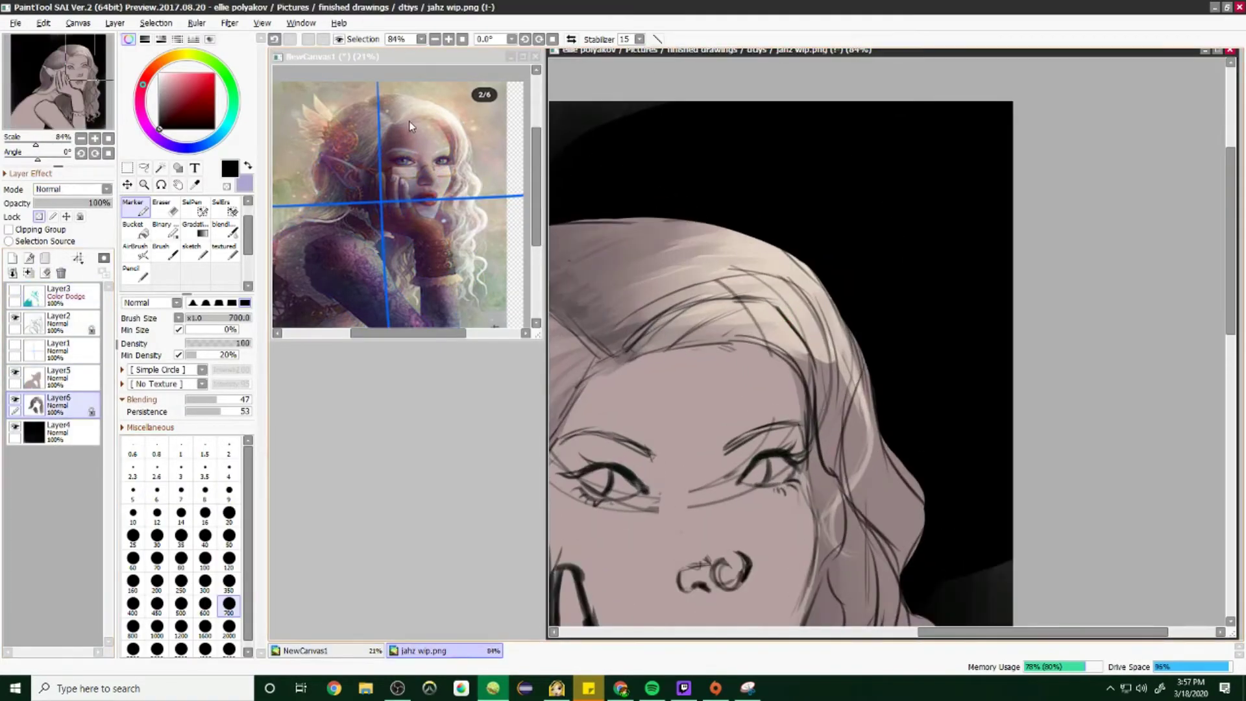
left_click(409, 121, "alt")
left_click(229, 560)
mouse_move(669, 347)
left_mouse_down()
mouse_move(794, 300)
mouse_move(821, 389)
left_mouse_up()
left_click(800, 365, "alt")
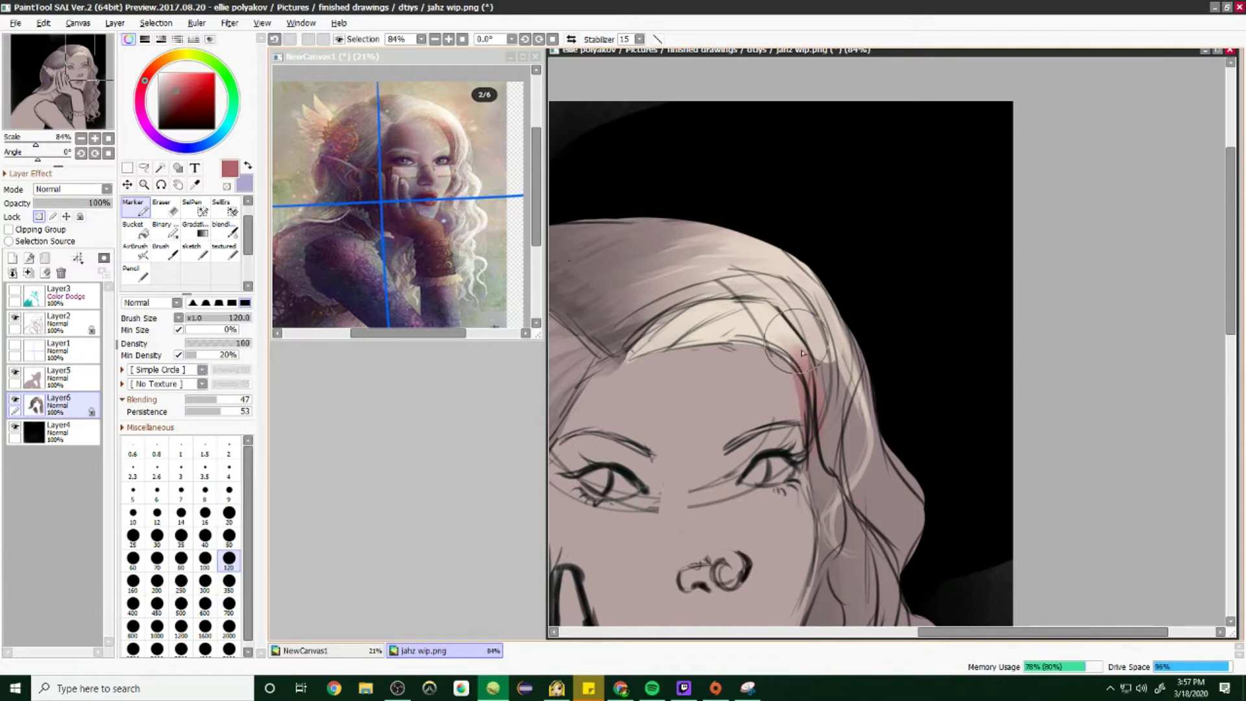
Step: Extend the cream highlight over the crown and paint purple shadows into the curls beside the face, using sampled tones
scroll(900, 416, "down", 3)
scroll(876, 418, "up", 4)
left_click(877, 417, "alt")
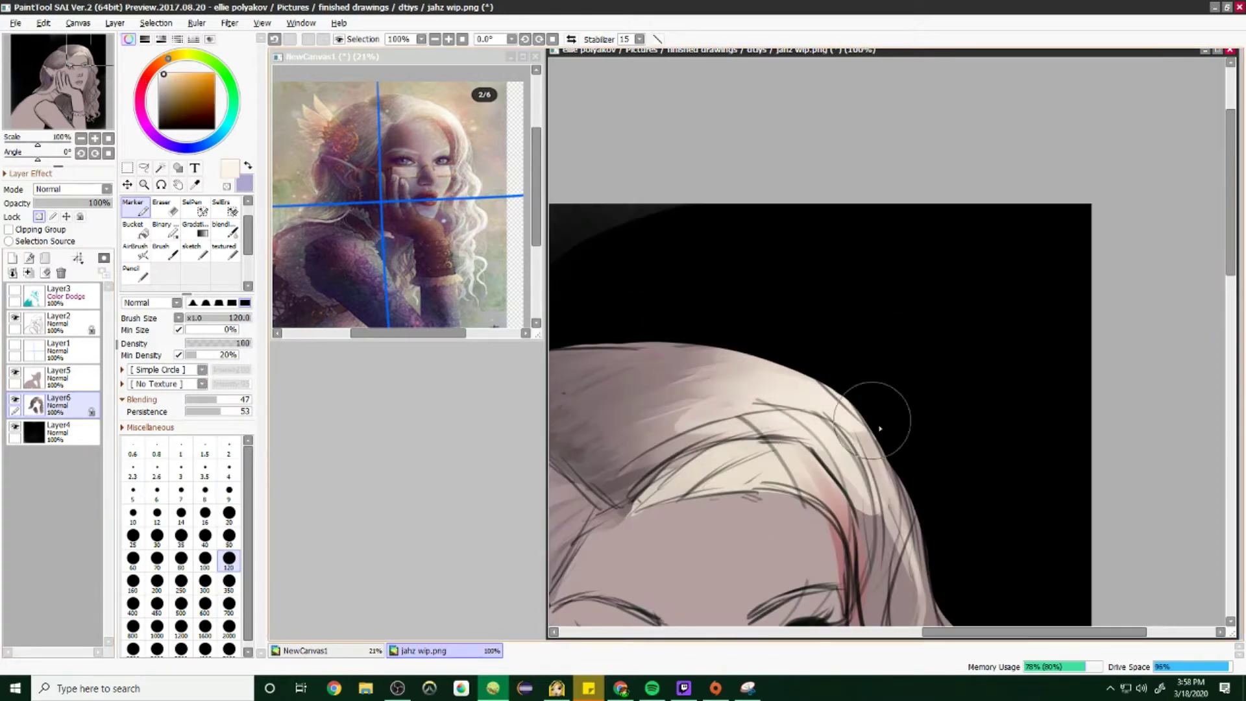
scroll(899, 558, "down", 1)
scroll(898, 558, "down", 1)
left_click(898, 558, "alt")
scroll(763, 334, "down", 3)
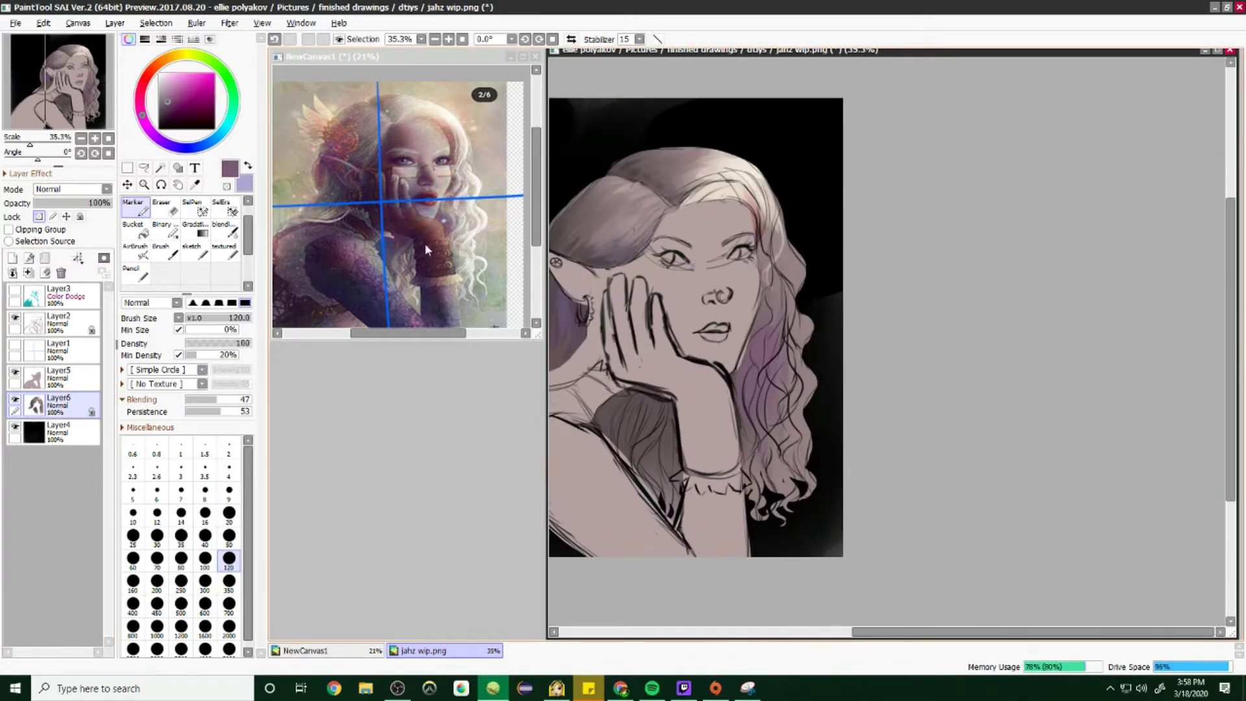
Step: Sample a dark purple from the reference, shade the hair behind the raised arm, and hide the line art layer
left_click(425, 249, "alt")
left_click_drag(662, 399, 613, 454)
scroll(765, 435, "down", 2)
left_click(15, 319)
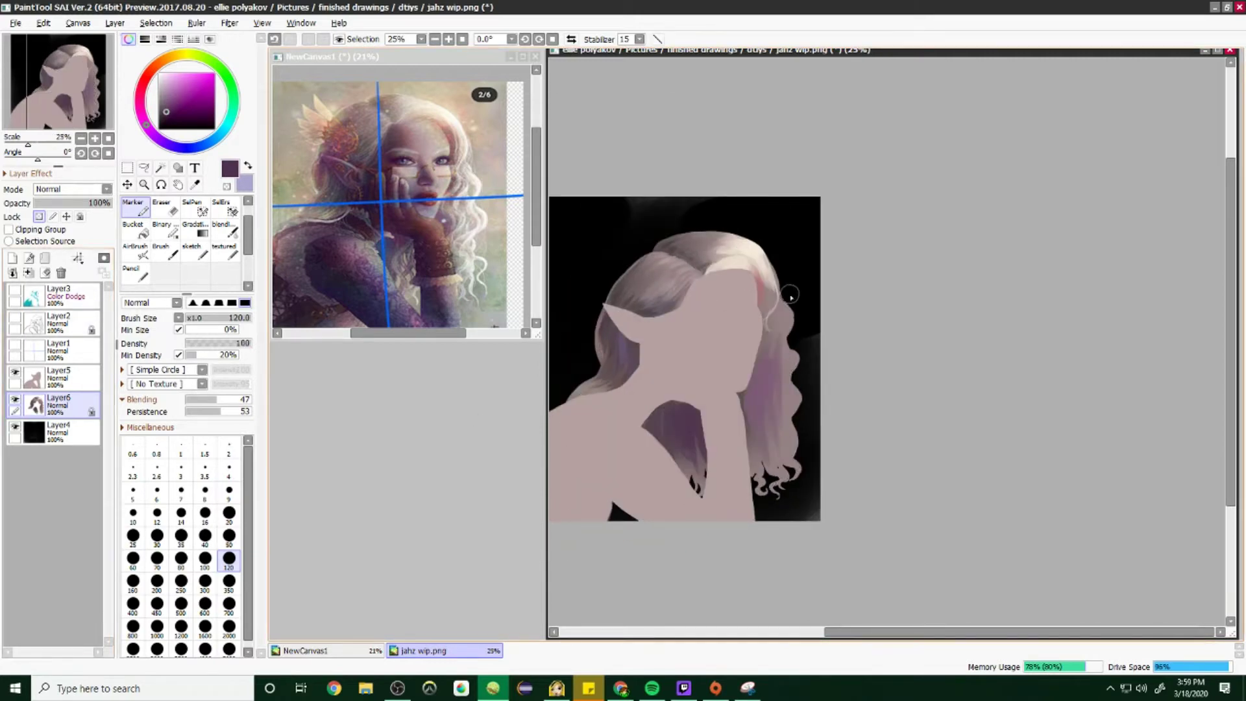
Step: Reduce the Marker to size 50 and refine the reddish-brown shadow along the hairline at the temple
scroll(790, 294, "up", 5)
left_click(718, 350, "alt")
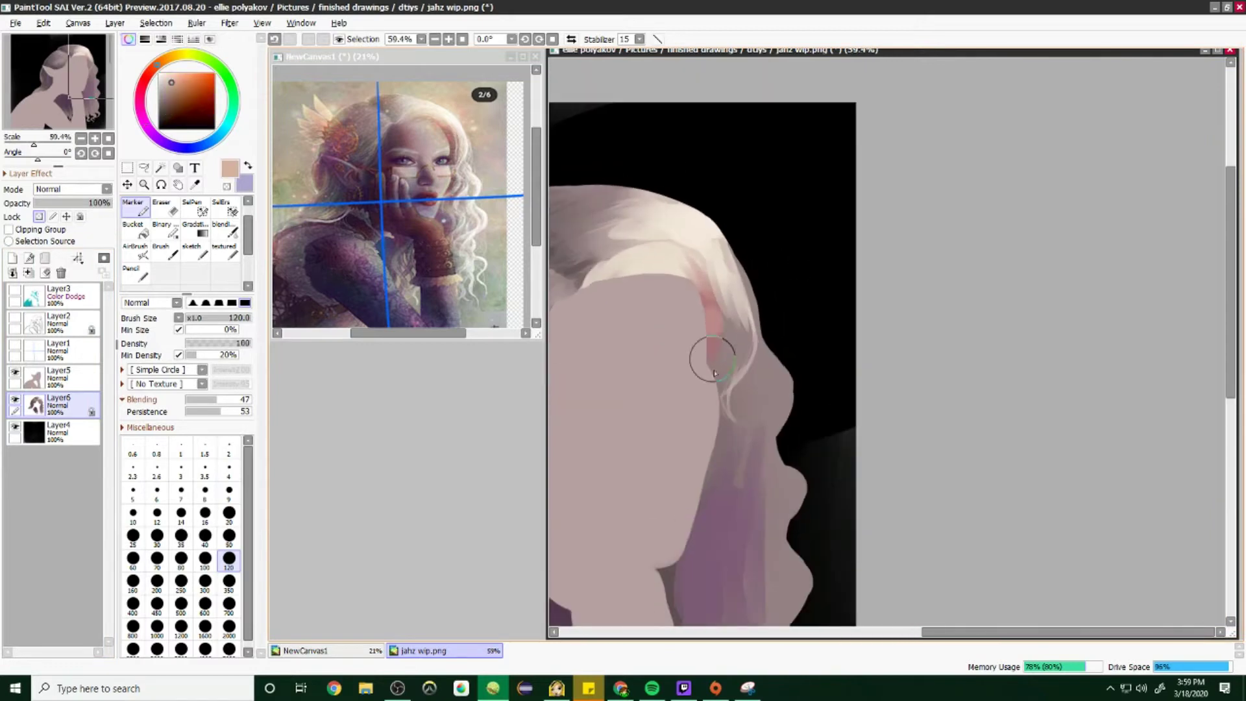
left_click(229, 536)
left_click_drag(714, 378, 710, 282)
scroll(758, 254, "up", 2)
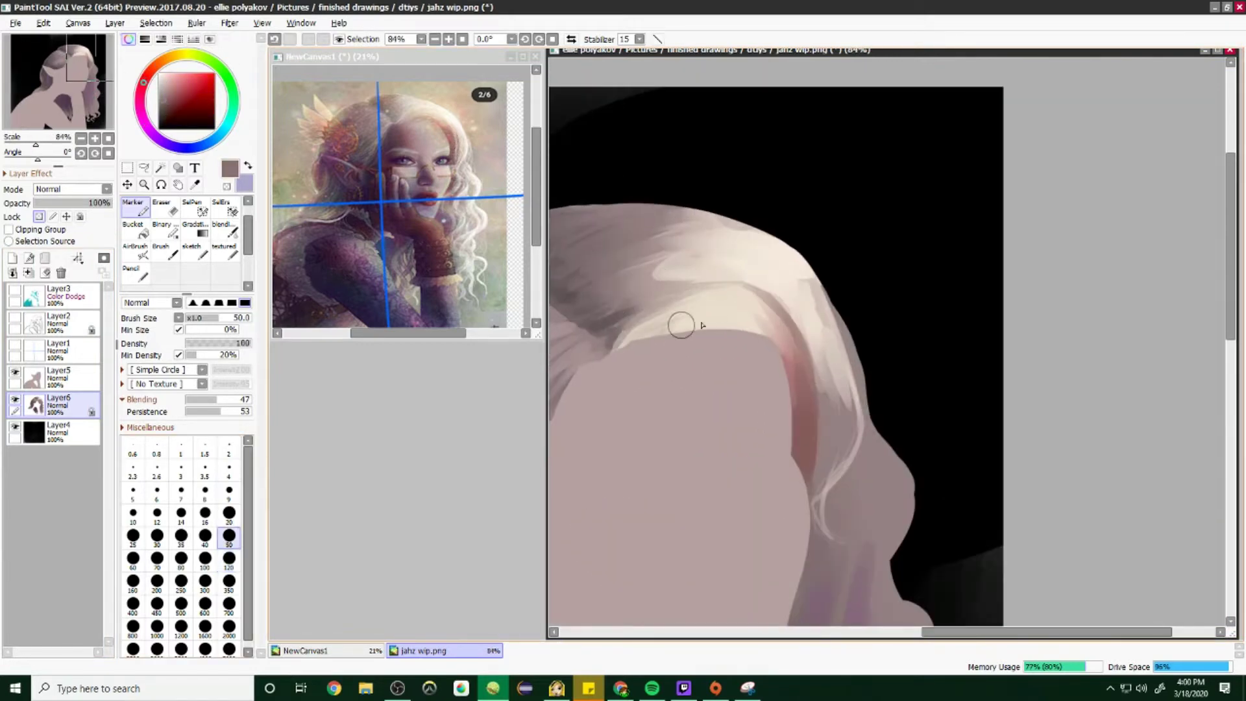
Step: Try painting a cream wavy strand down the outer curls with the size 50 Marker and the textured brush, and undo it
scroll(766, 243, "down", 4)
scroll(767, 259, "up", 1)
left_click(778, 343, "alt")
left_click_drag(806, 319, 855, 524)
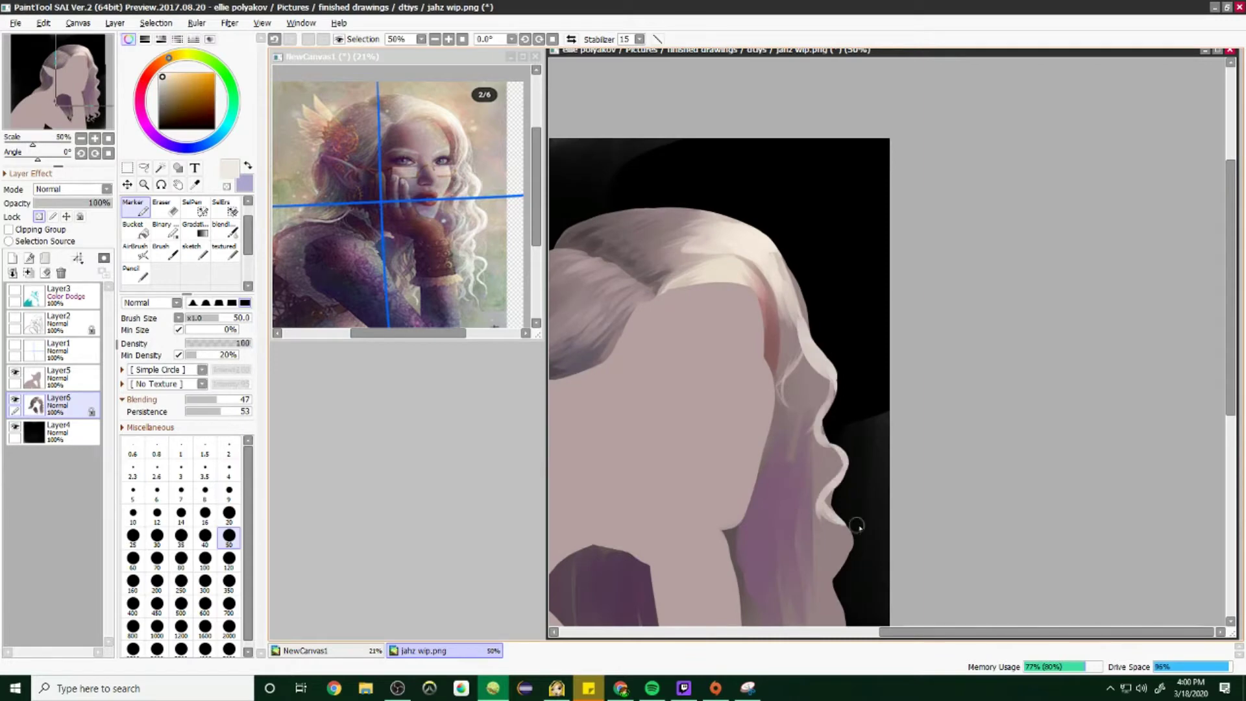
key("ctrl+z")
key("t")
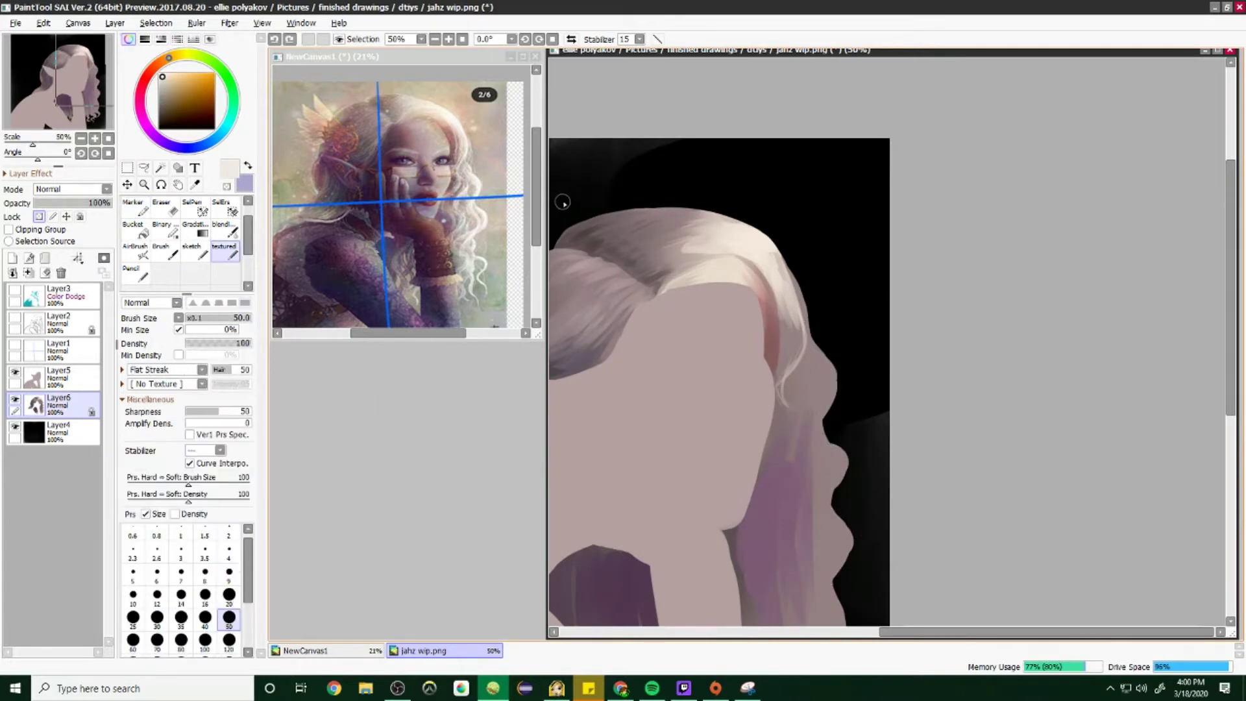
key("ctrl+z")
Step: Try painting the cream curls with the size 50 Water brush and a Simple Circle shape, and undo them
key("w")
mouse_move(820, 335)
left_mouse_down()
mouse_move(837, 398)
mouse_move(843, 610)
mouse_move(844, 488)
left_mouse_up()
scroll(839, 598, "down", 1)
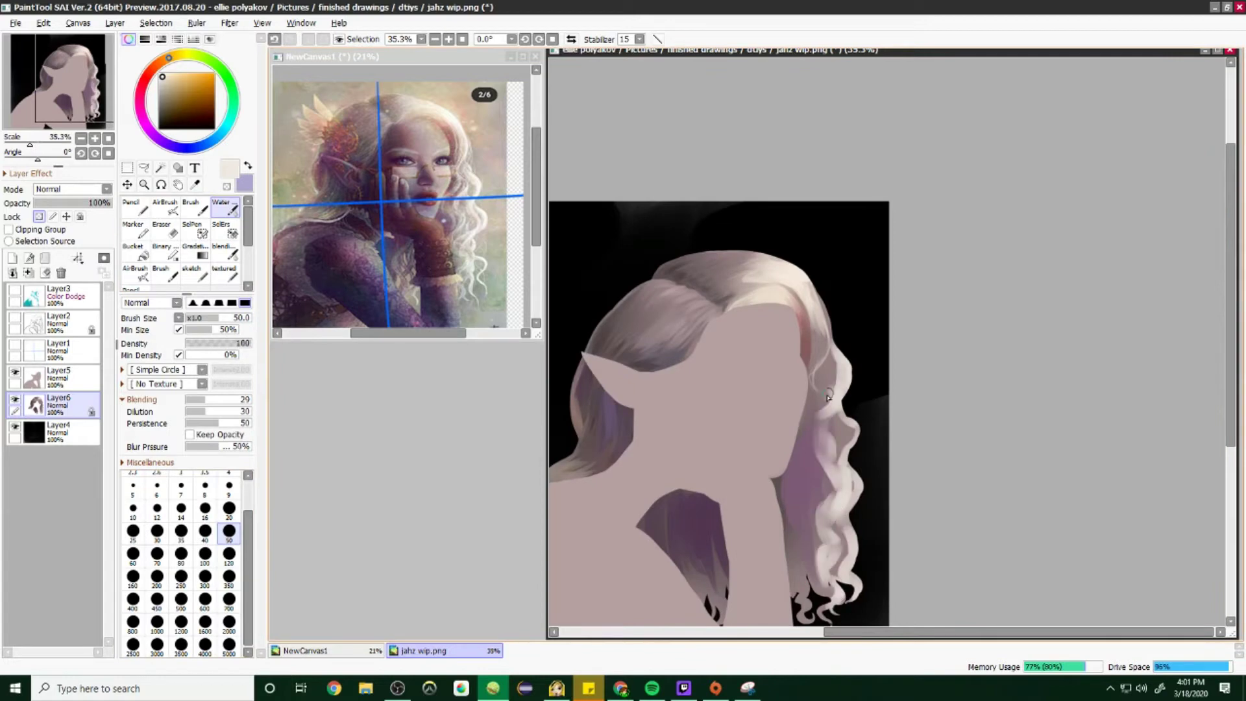
key("ctrl+z")
key("ctrl+z")
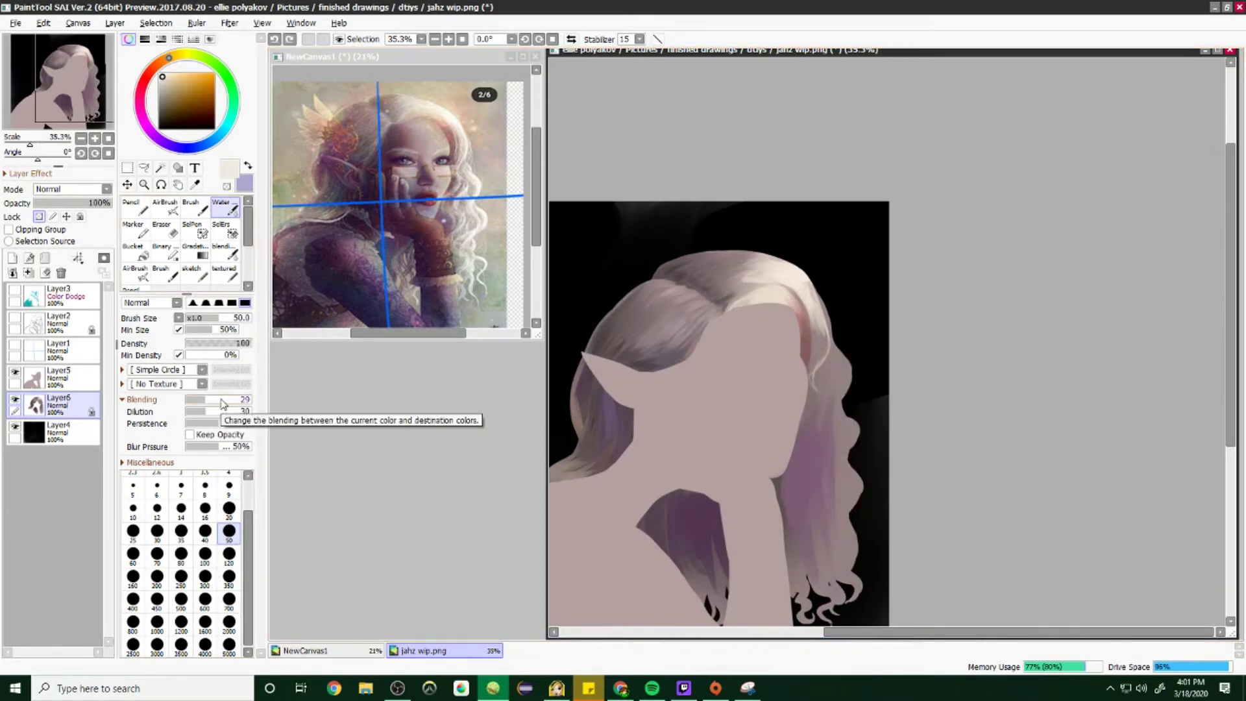
Step: Try the Hair brush shape on a cream curl beside the face, and undo the stroke
left_click(202, 370)
scroll(162, 519, "down", 3)
left_click(139, 412)
left_click_drag(823, 354, 860, 448)
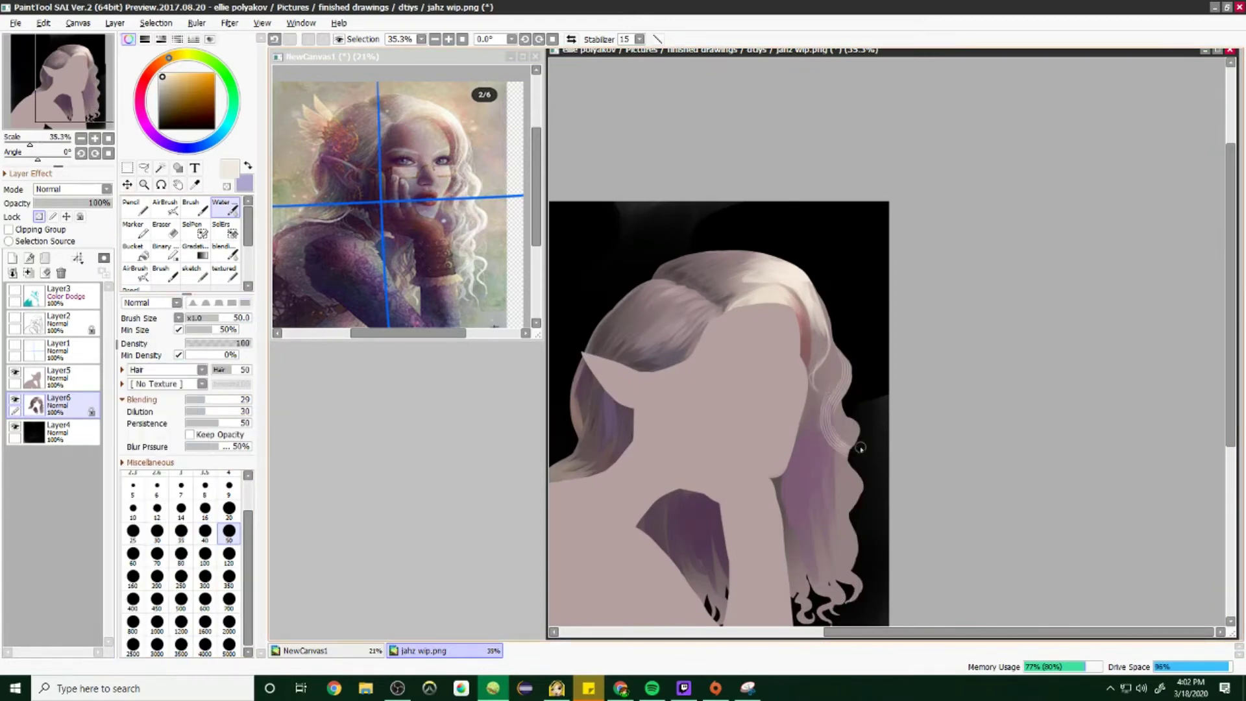
key("ctrl+z")
Step: Try the Flat Streak and Stringy L brush shapes on the outer curls, and undo the strokes
left_click(202, 370)
left_click(140, 654)
left_click(202, 369)
scroll(187, 561, "down", 2)
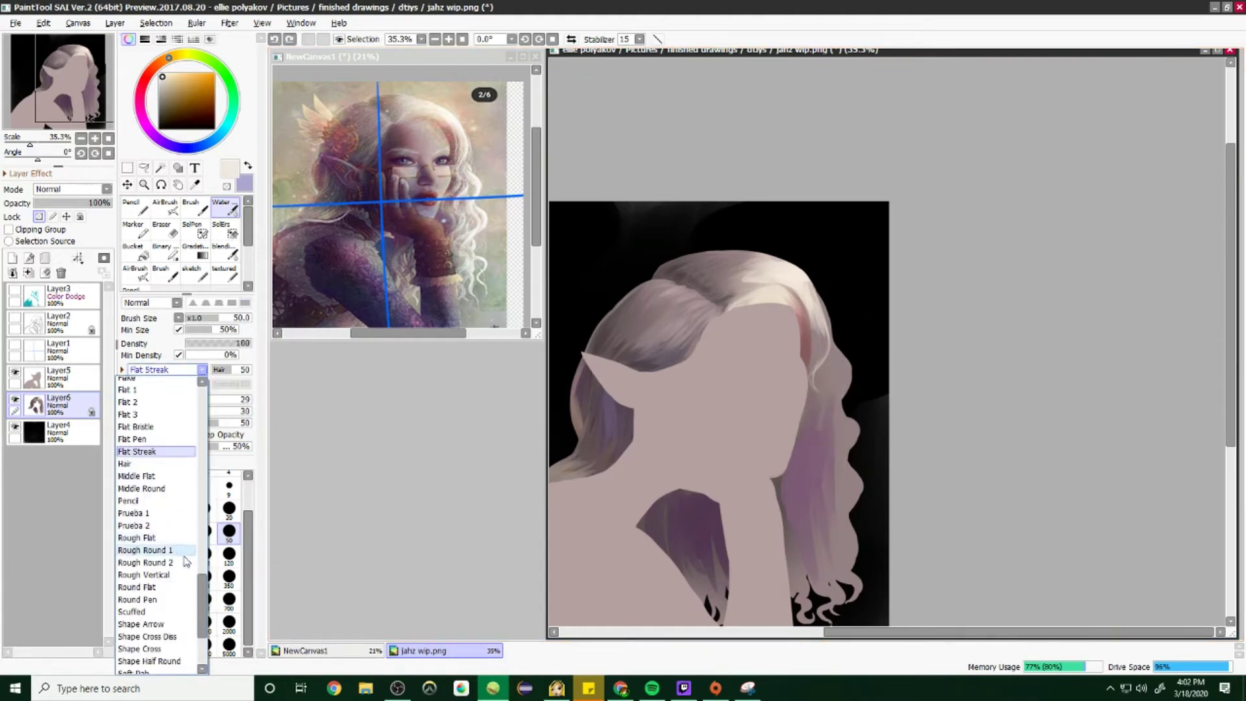
scroll(187, 561, "down", 3)
left_click(143, 610)
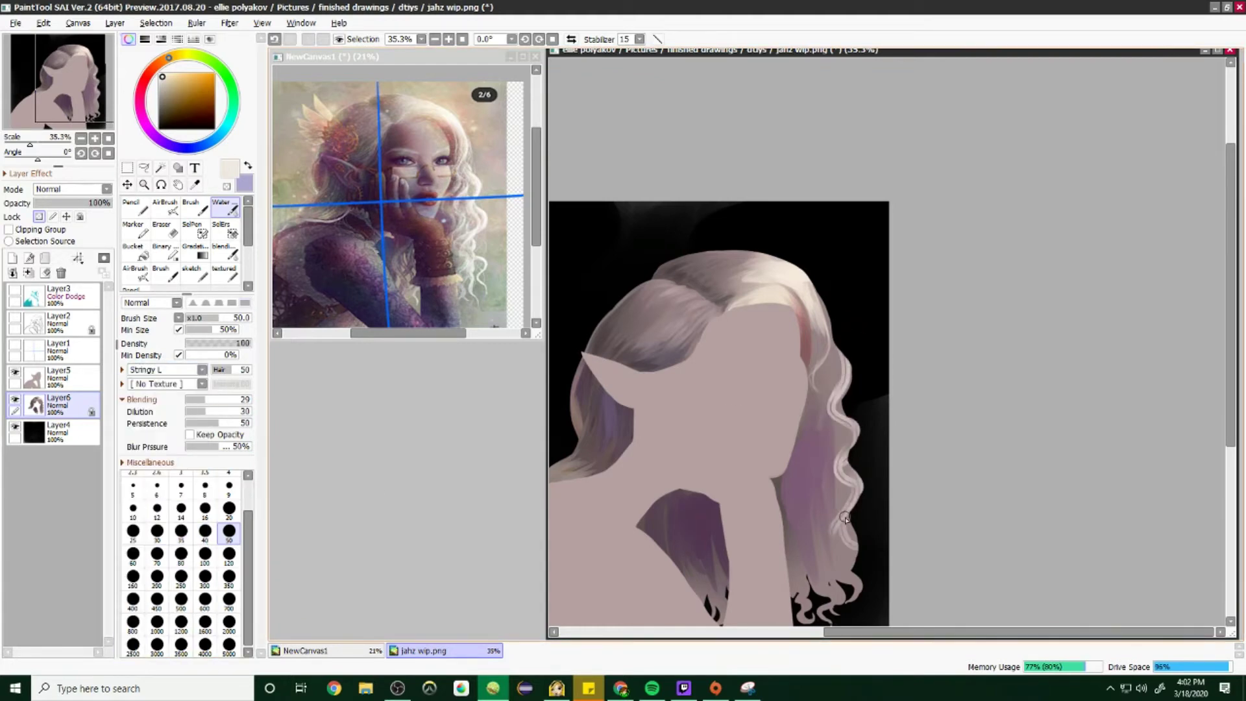
key("ctrl+z")
Step: Try the Stringy S brush shape for cream strands down the outer curls, and undo them
left_click(202, 369)
scroll(195, 379, "down", 2)
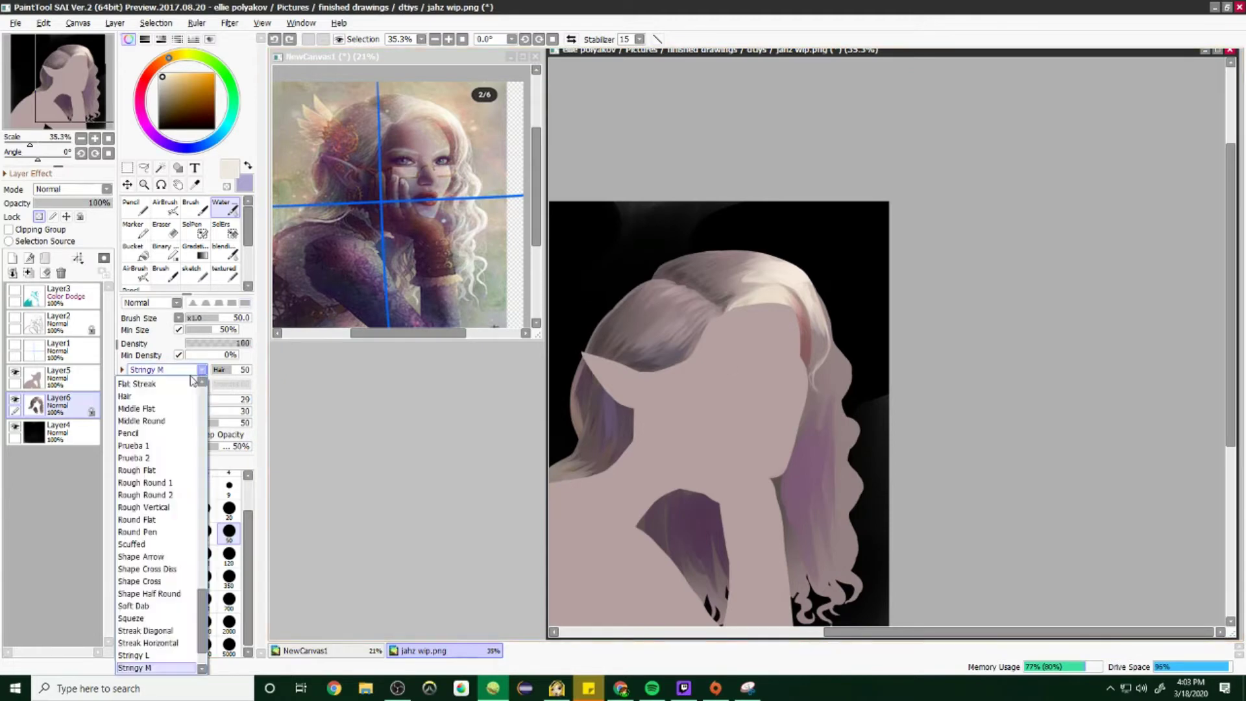
scroll(195, 379, "down", 1)
left_click_drag(834, 347, 852, 575)
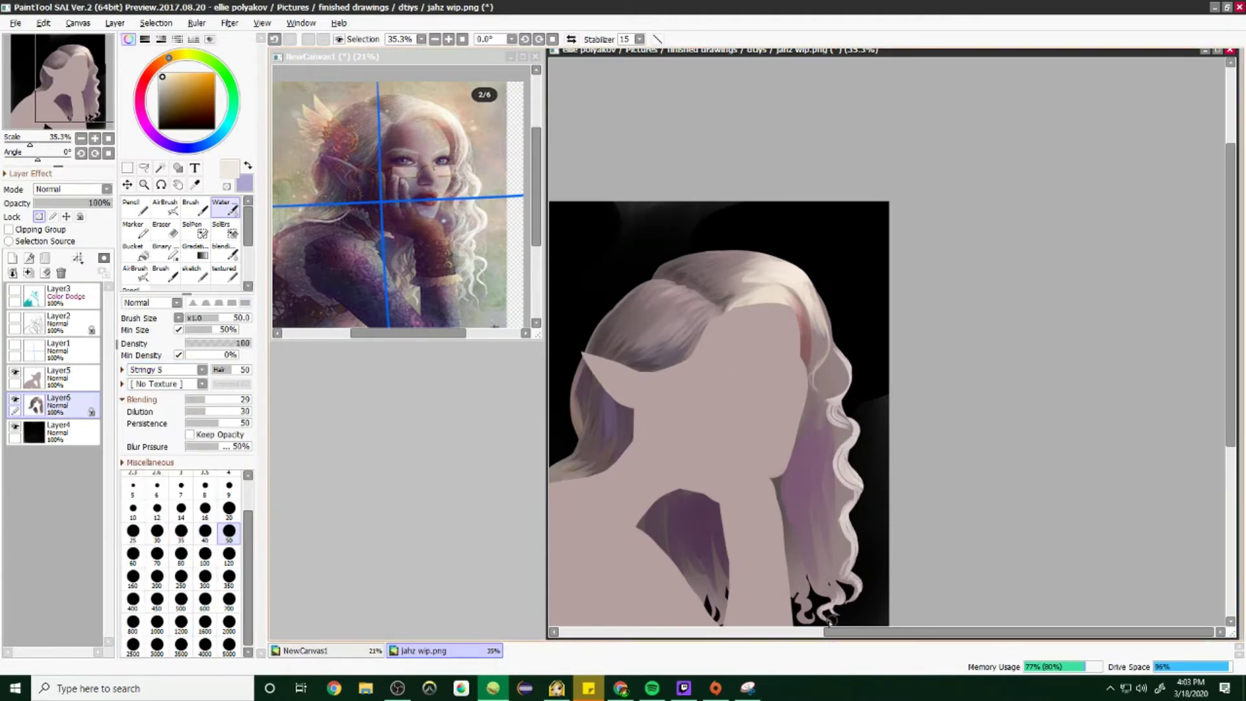
key("ctrl+z")
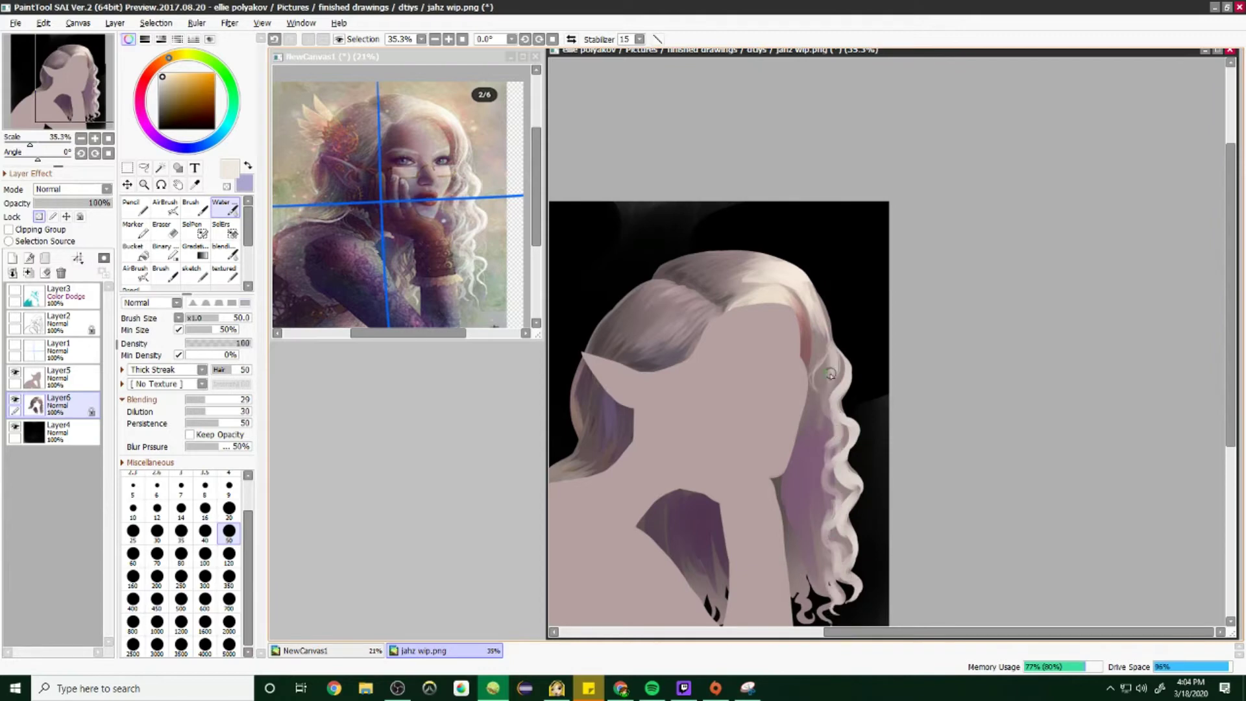
Step: Paint cream wavy curls beside the face with the Thick Streak brush shape, and add greyer wavy strands behind the raised arm
mouse_move(838, 352)
left_mouse_down()
mouse_move(812, 615)
mouse_move(790, 554)
mouse_move(791, 482)
mouse_move(780, 517)
left_mouse_up()
key("ctrl+z")
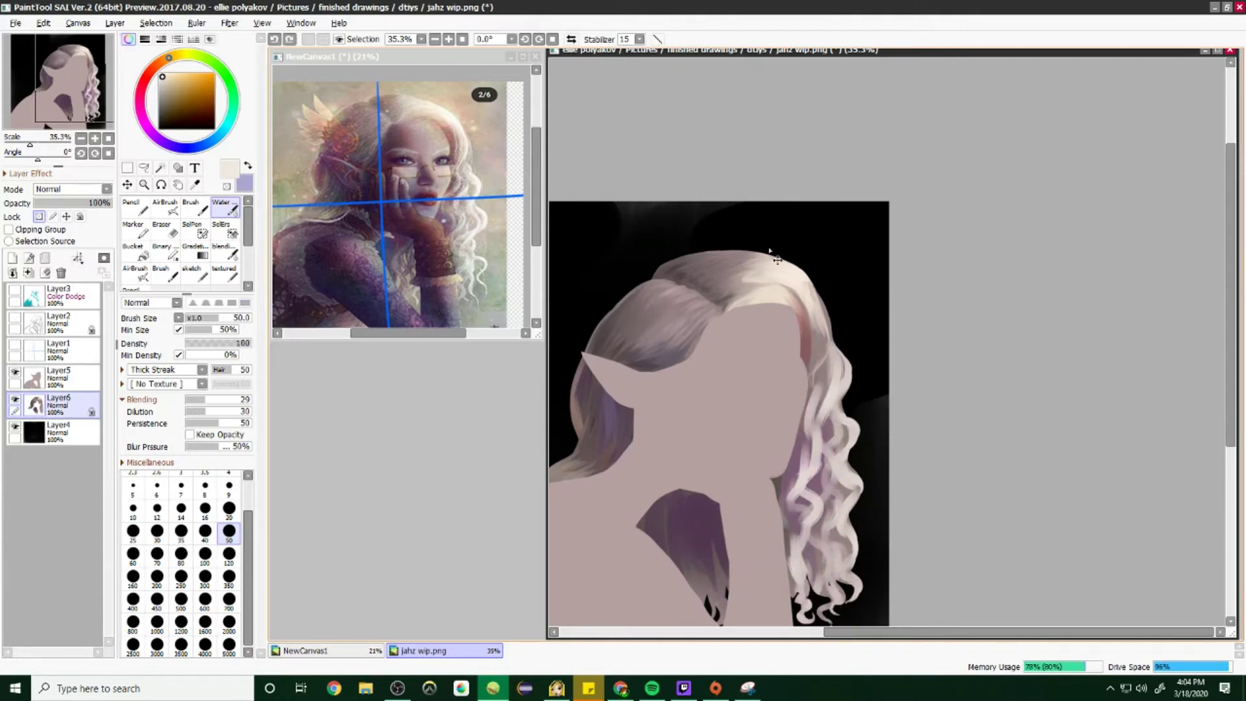
left_click(708, 562, "alt")
left_click(711, 566, "alt")
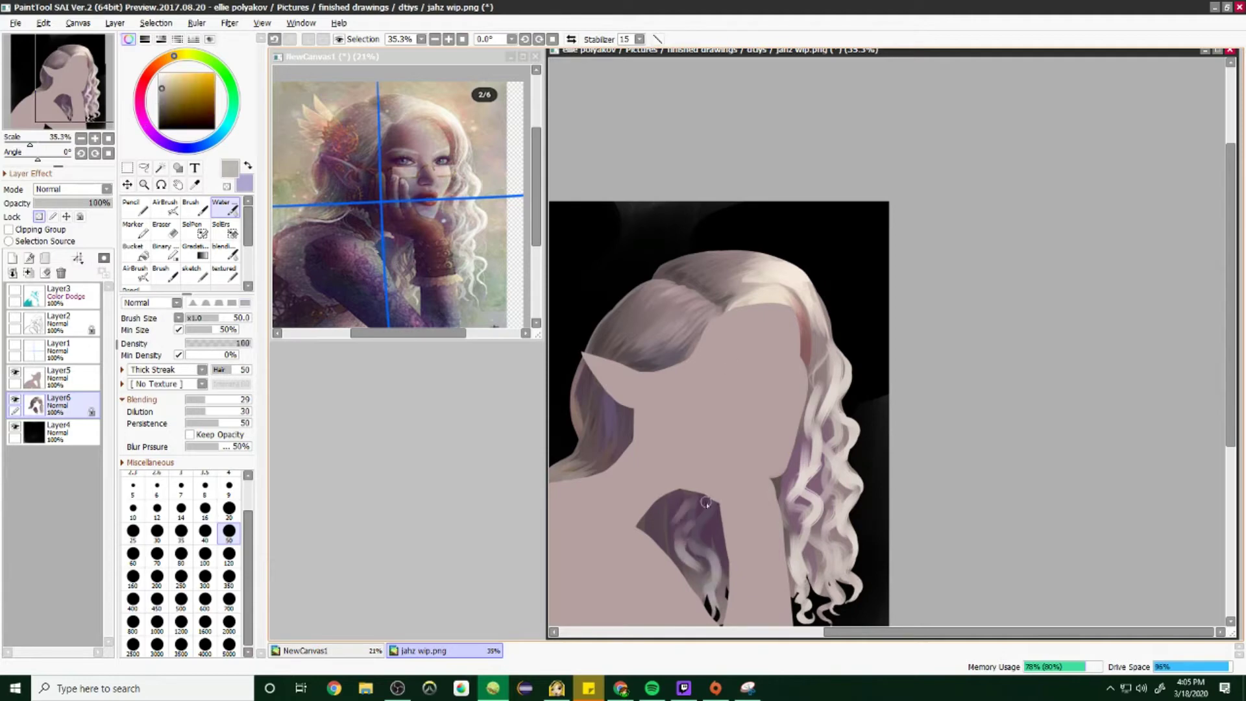
Step: Streak the cream curls with pinkish mauve and blue-violet strands
left_click(751, 339, "alt")
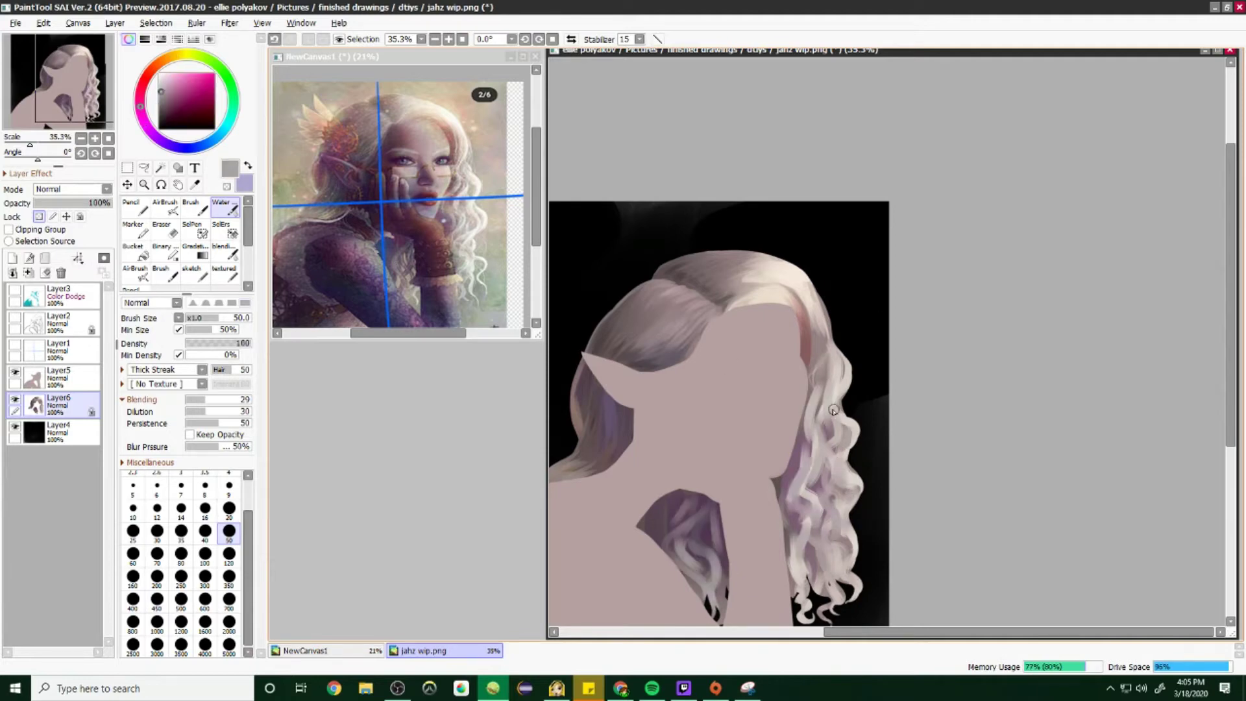
left_click_drag(837, 370, 815, 468)
left_click(844, 519, "alt")
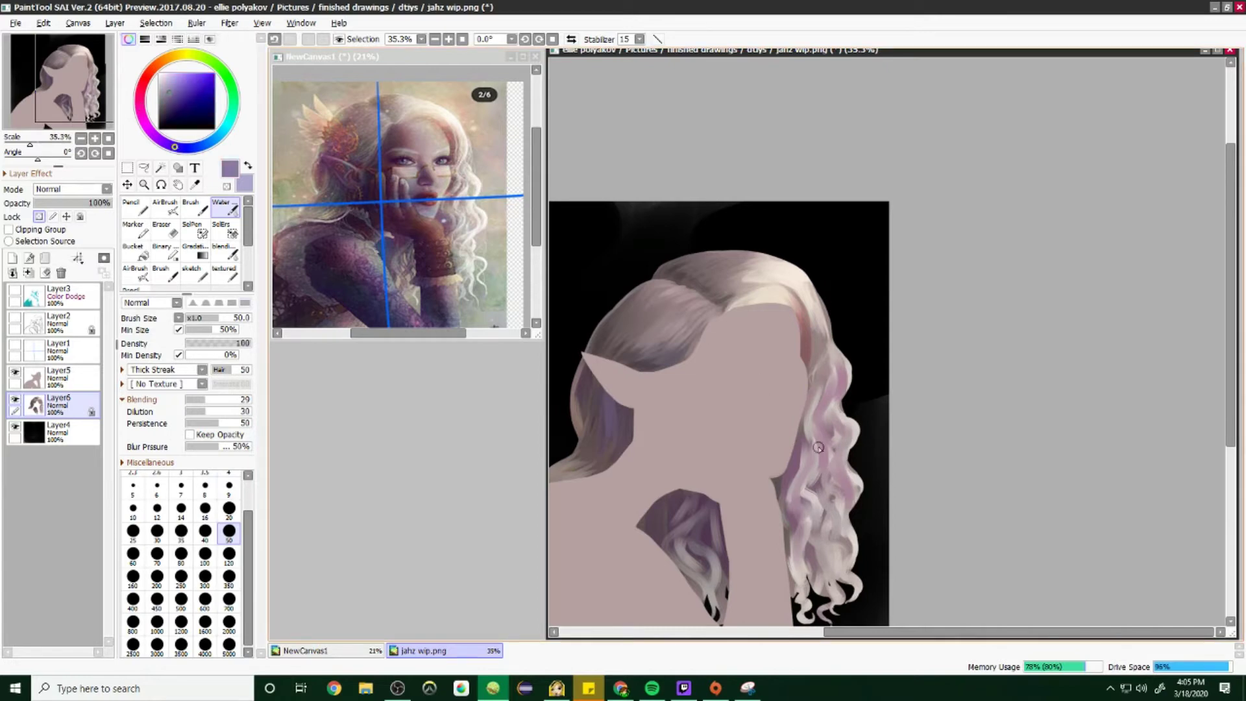
left_click_drag(837, 571, 815, 433)
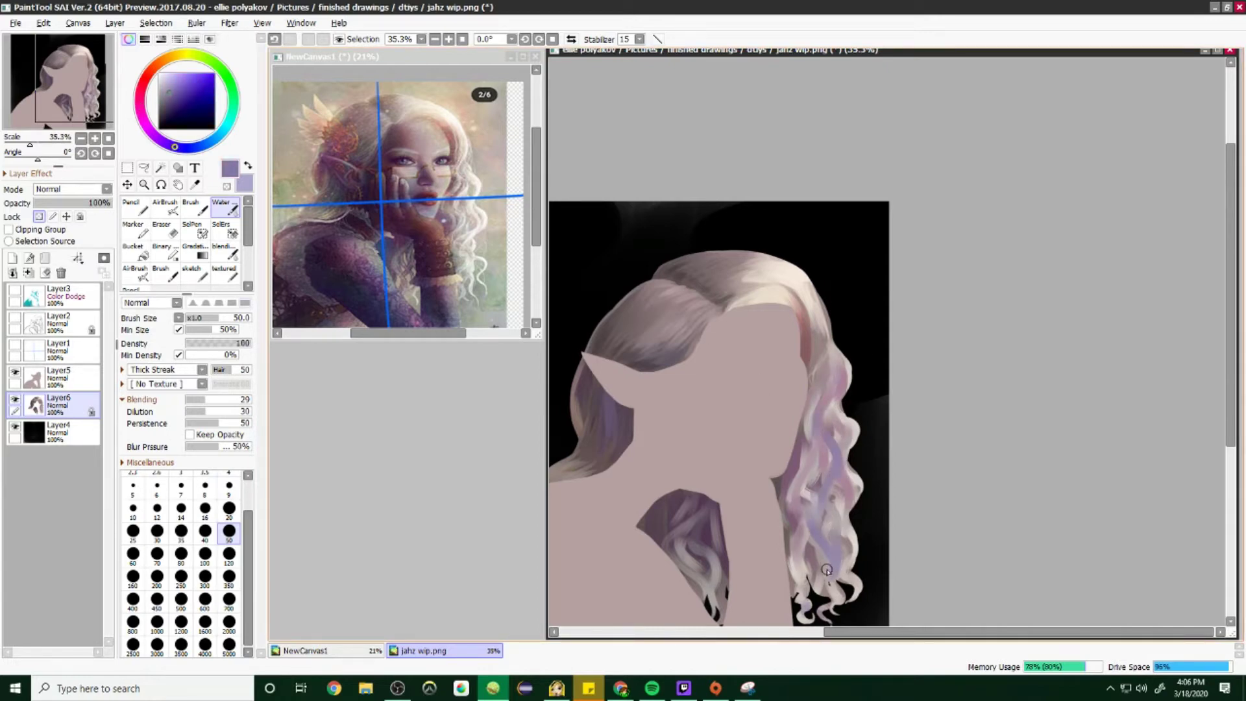
Step: Reduce the Water brush to size 20 and tint the lower curl tips with lilac tones
left_click(801, 285, "alt")
scroll(823, 578, "up", 5)
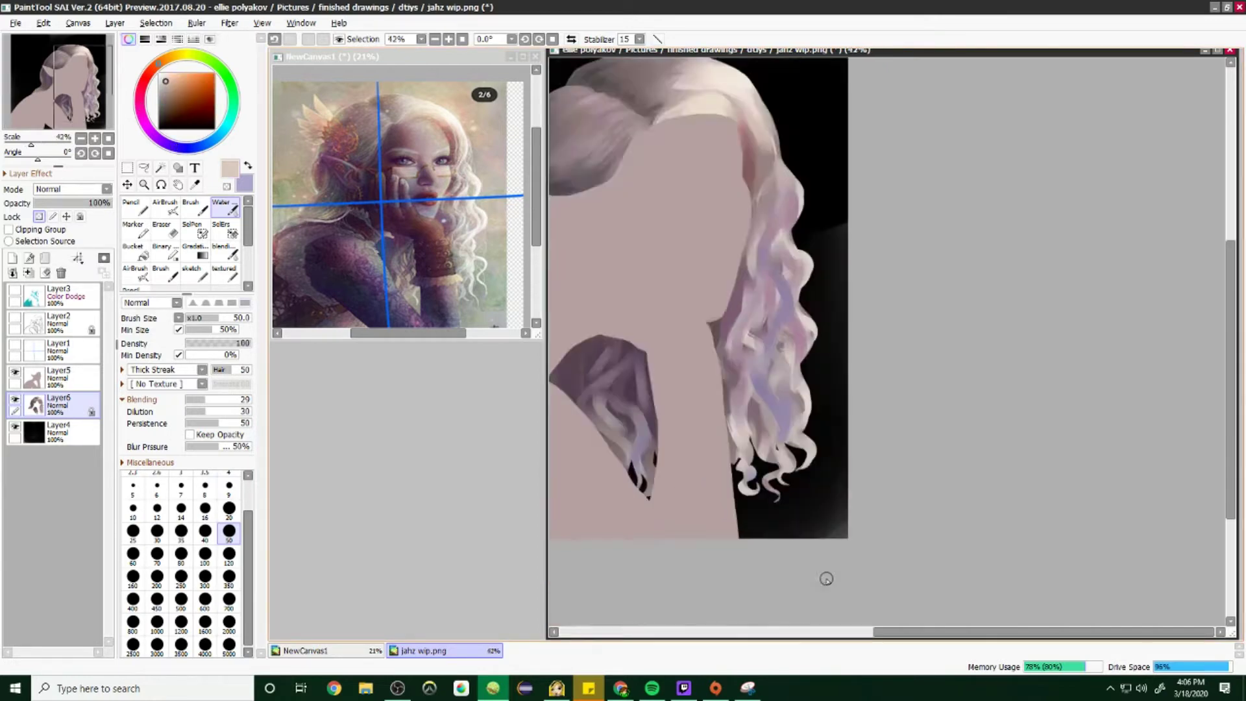
left_click(811, 400, "alt")
key("bracketleft")
key("bracketleft")
key("bracketleft")
key("bracketleft")
key("bracketleft")
left_click(743, 433, "alt")
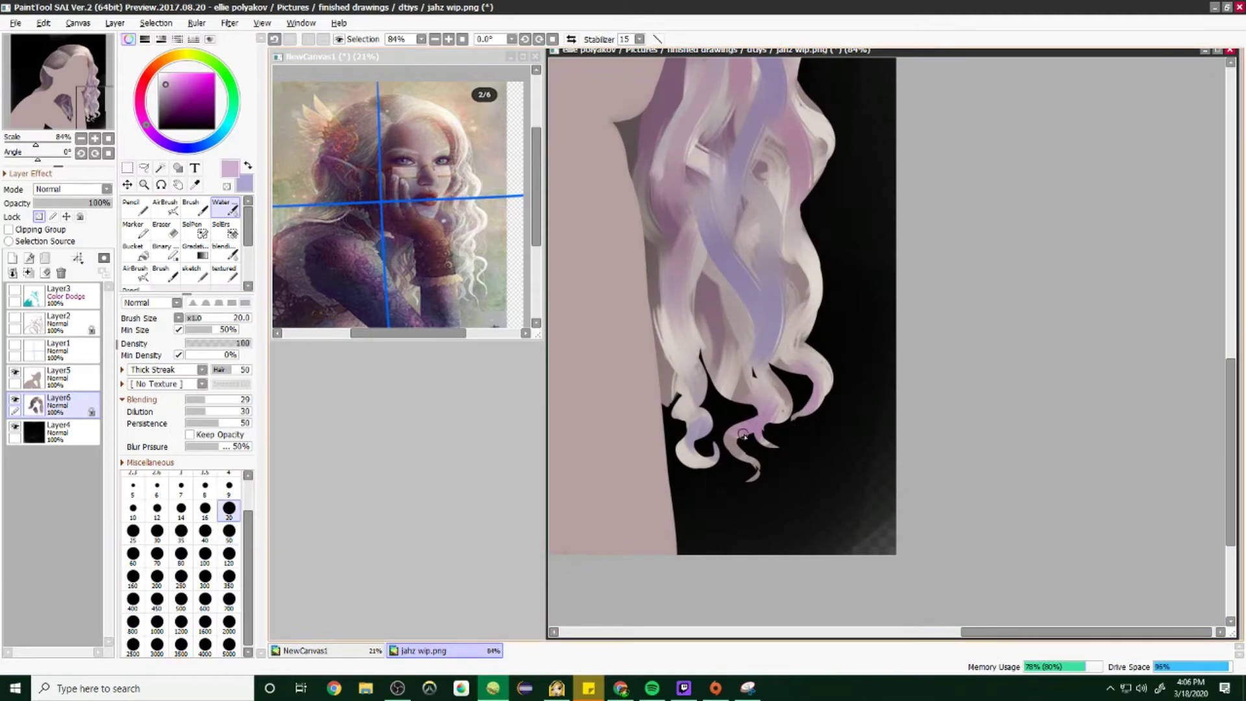
Step: Pick a dark purple and paint shadows between the lower curls
left_click(166, 116)
left_click_drag(706, 325, 712, 388)
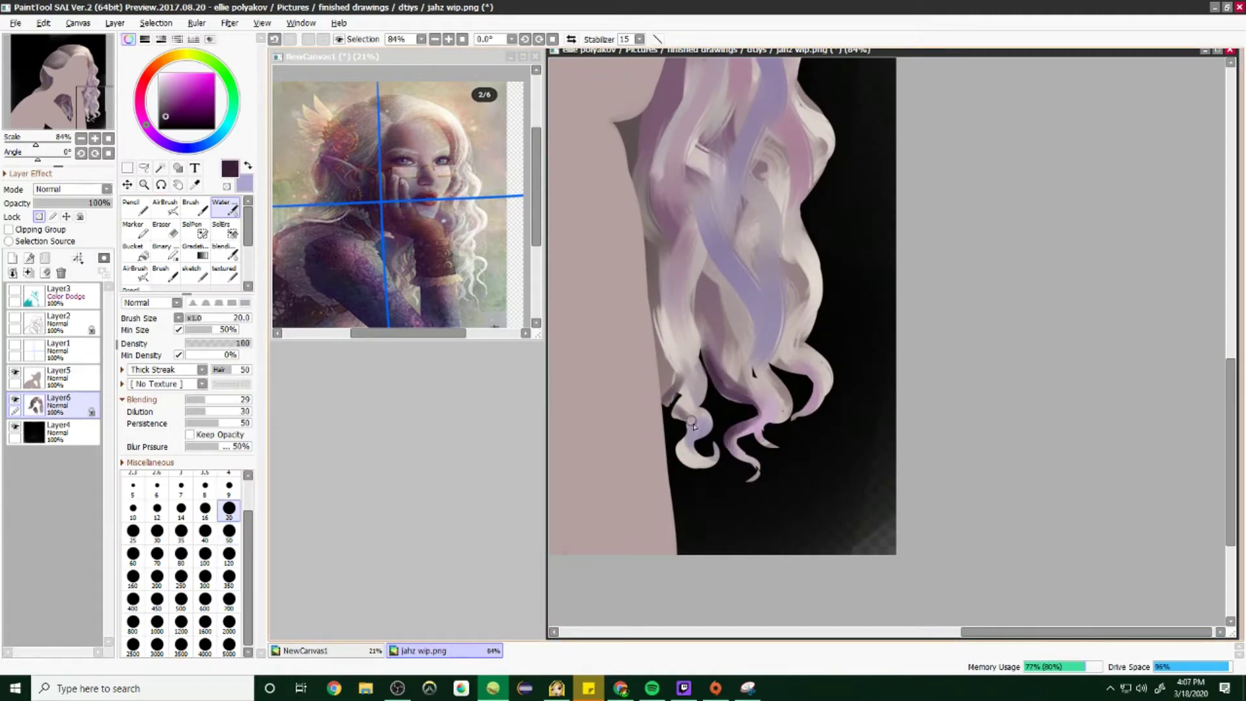
scroll(904, 250, "down", 5)
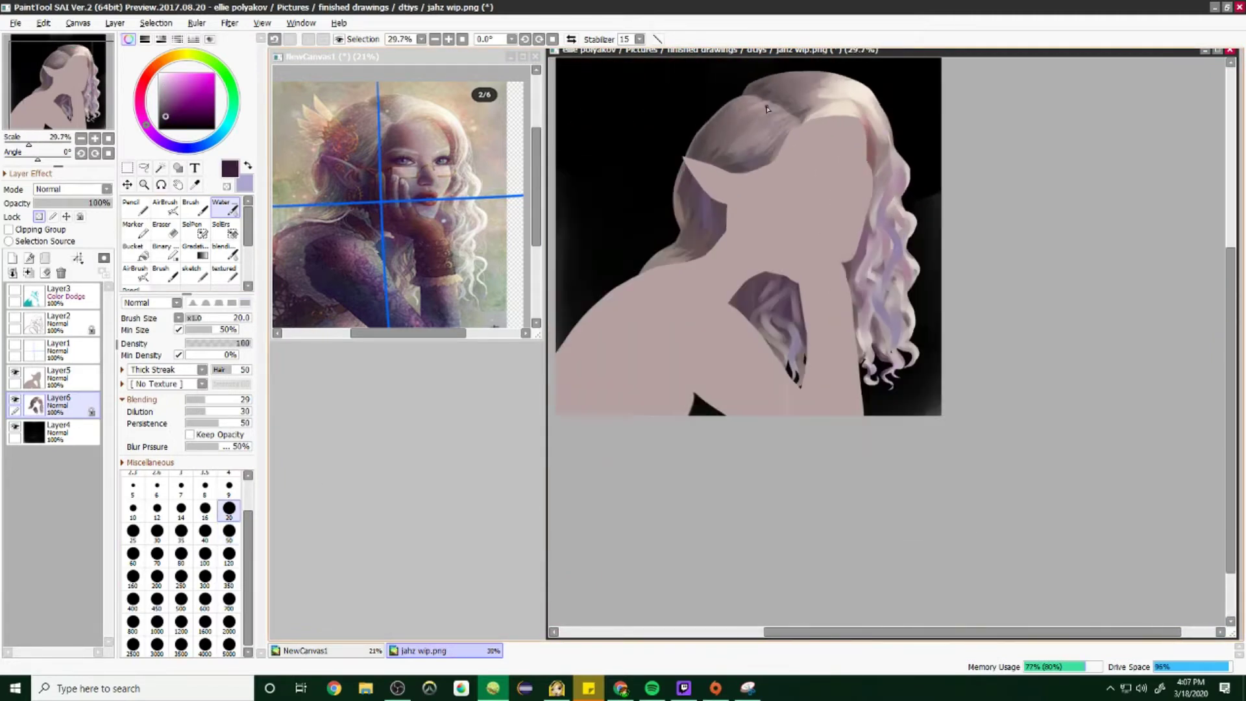
Step: Sample skin tones with the brush at size 350, and enlarge the reference image around the woman's face
left_click(449, 175, "alt")
left_click(229, 576)
left_click(855, 298, "alt")
left_click(305, 650)
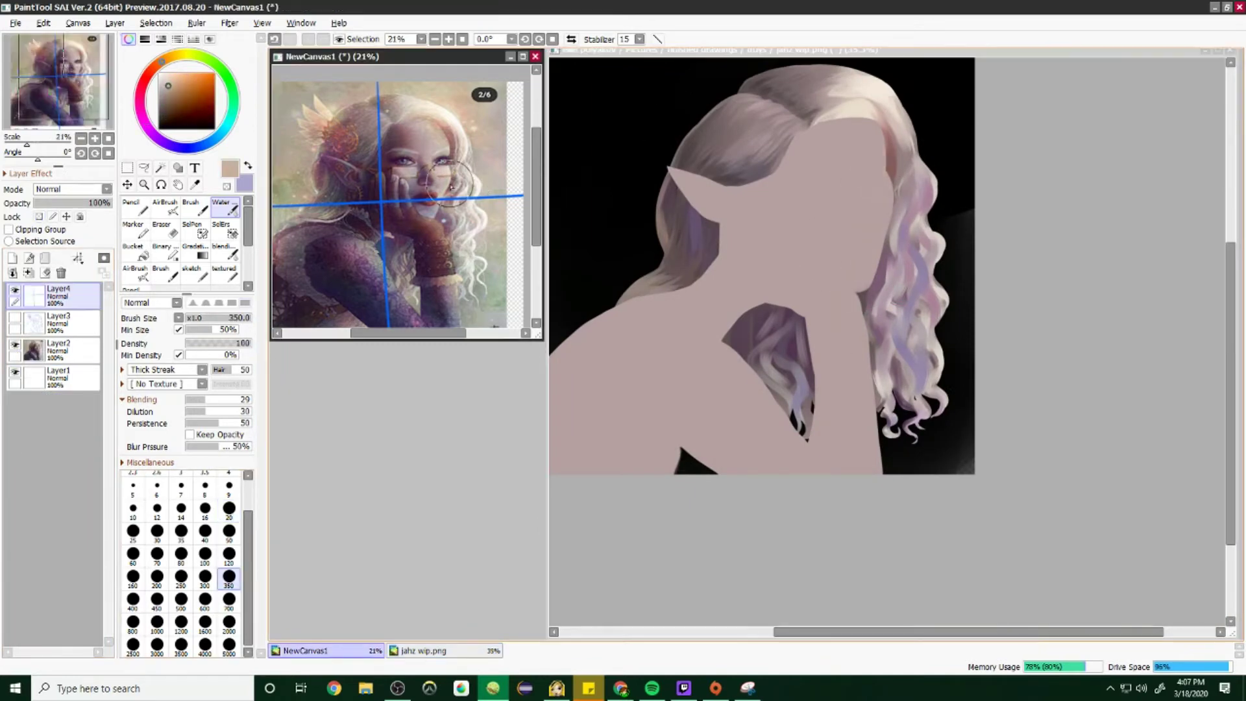
scroll(403, 202, "up", 4)
left_click(421, 650)
scroll(843, 147, "down", 1)
Step: Restore the Simple Circle brush shape and reduce the Water brush to size 120 for painting the skin
left_click(202, 369)
scroll(189, 544, "up", 10)
left_click(153, 384)
key("bracketleft")
key("bracketleft")
key("bracketleft")
key("bracketleft")
key("bracketleft")
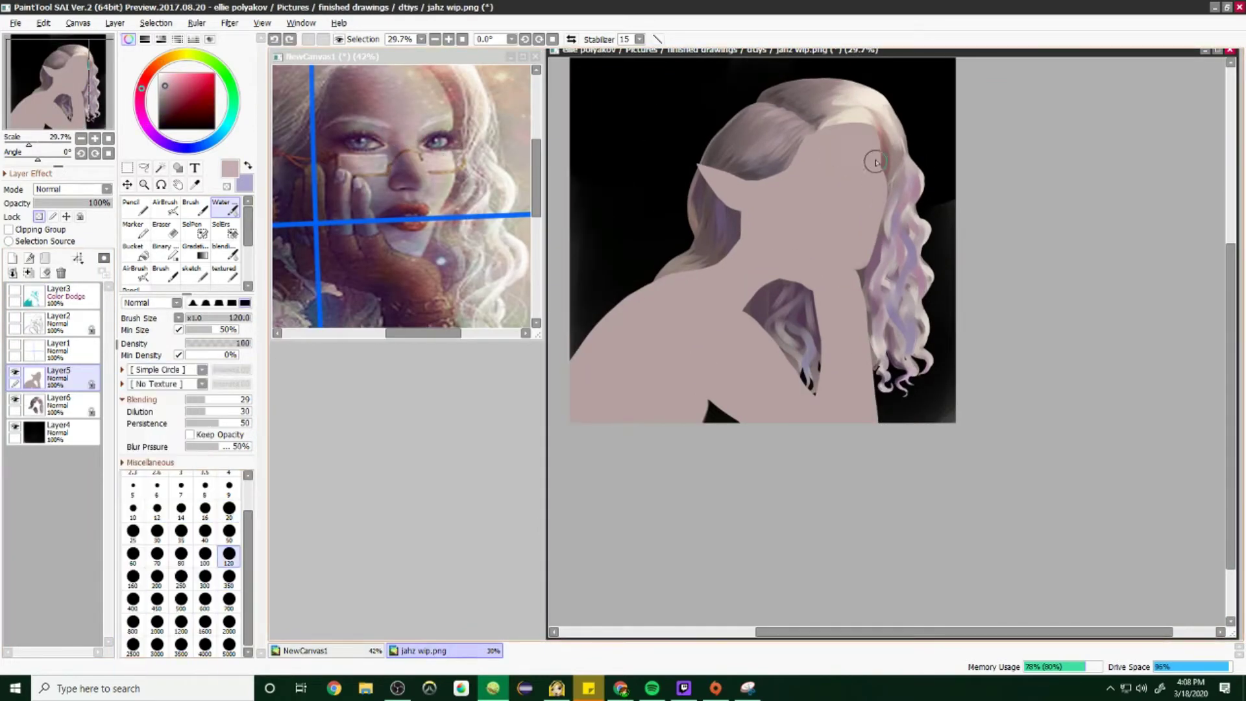
Step: Paint a pinkish tone along the cheek's edge at size 50, and shade the hair beside it with size 20 purple on the hair layer
left_click(352, 195, "alt")
left_click(364, 182, "alt")
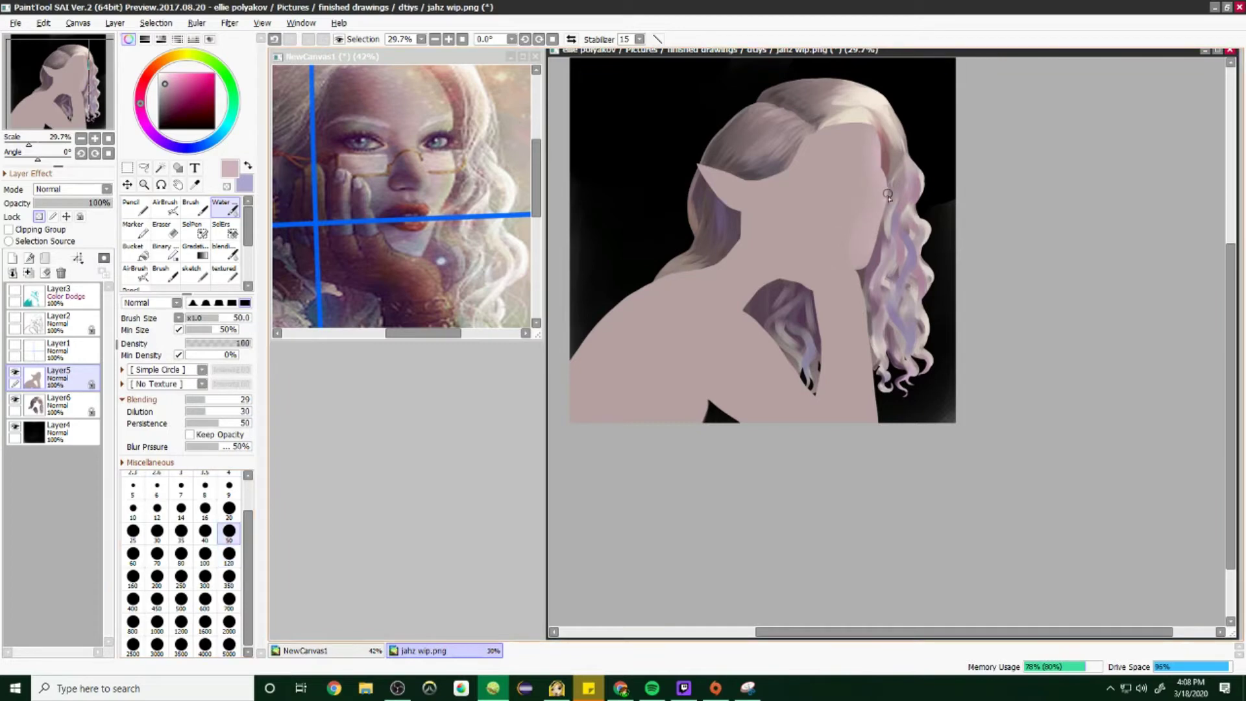
left_click(876, 248, "alt")
left_click(881, 252, "ctrl+shift")
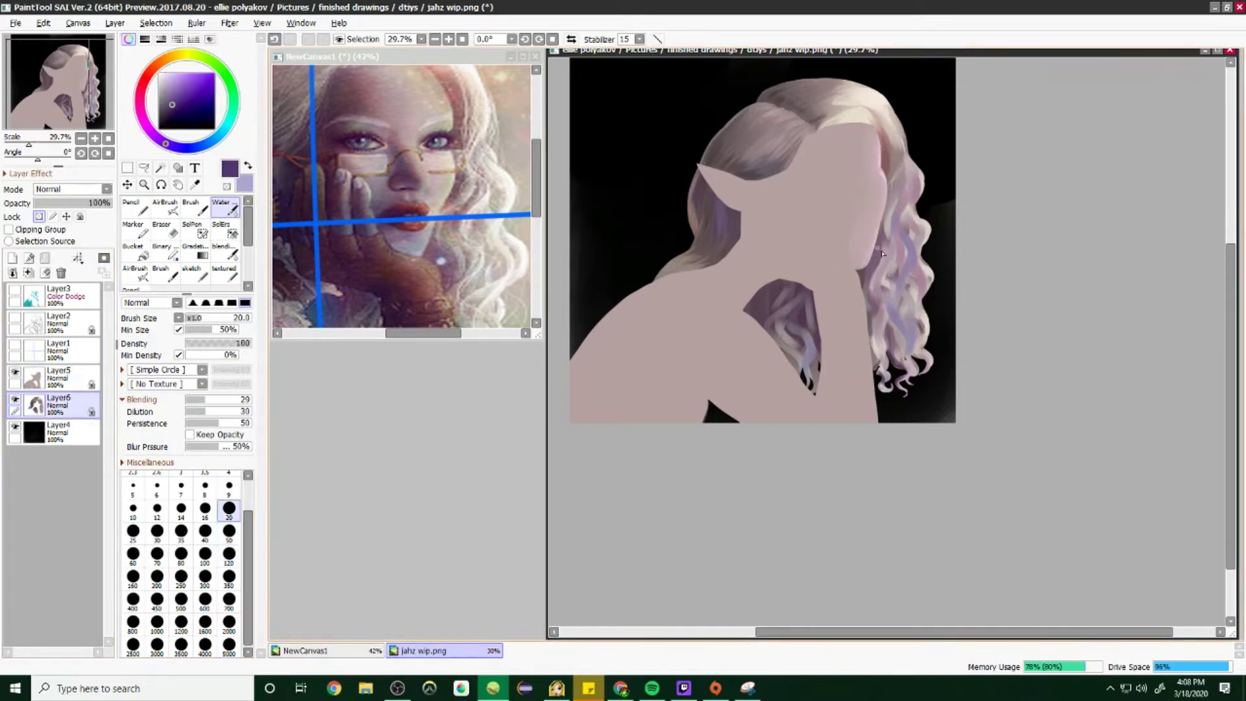
left_click(909, 183, "alt")
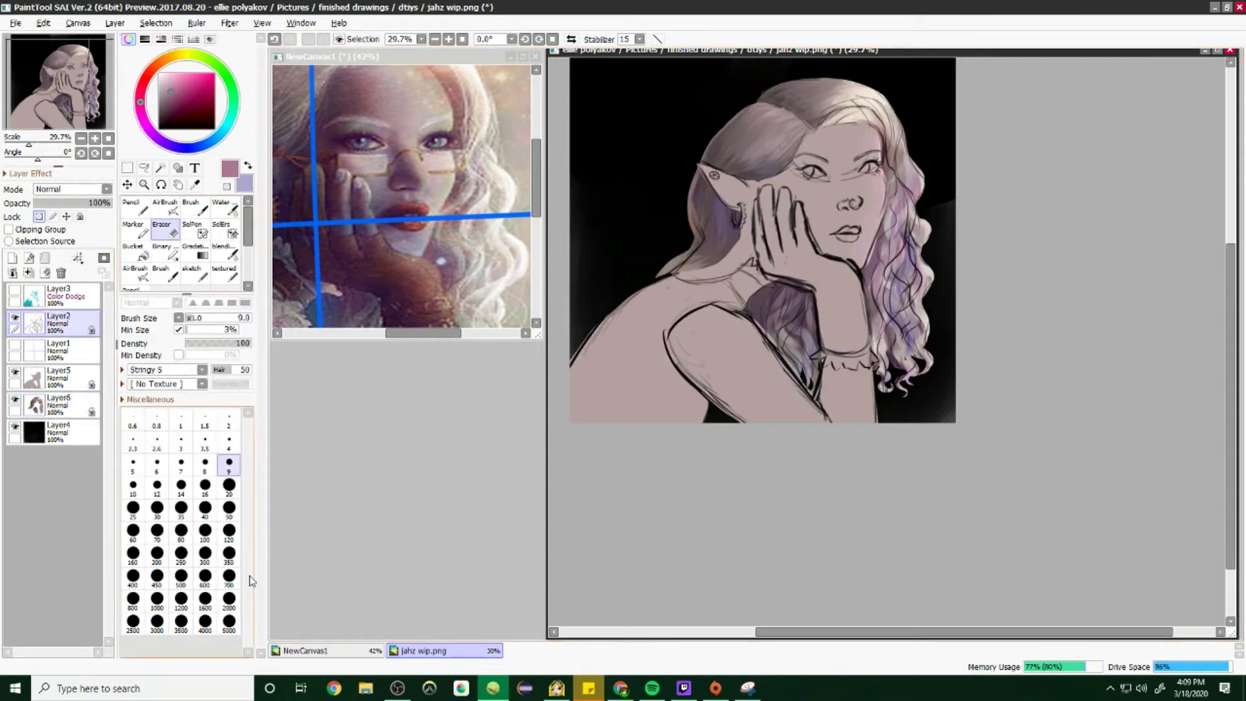
Step: Show the line art layer, erase its lines over the hair with a size 120 Eraser, and select the skin layer
mouse_move(899, 188)
left_mouse_down()
mouse_move(889, 312)
mouse_move(907, 165)
left_mouse_up()
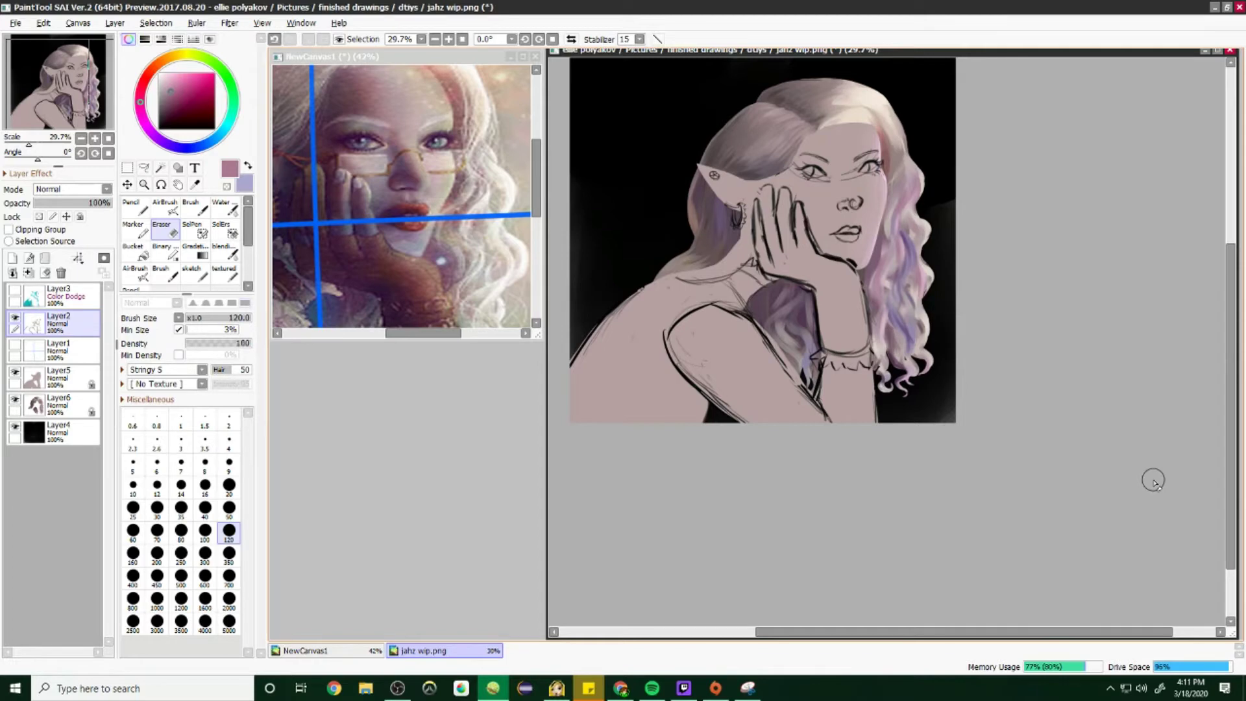
scroll(952, 234, "up", 2)
left_click(65, 378)
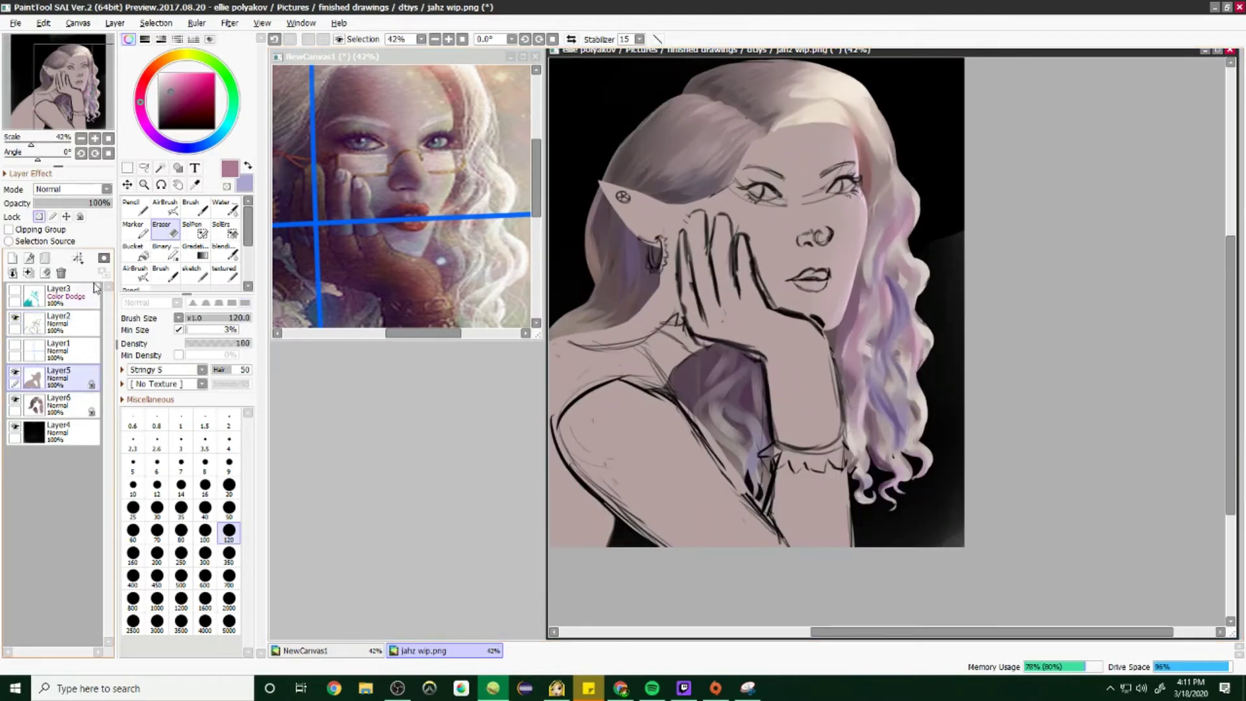
Step: Shade the face beside the hand and the area behind the fingers in dark plum and indigo with the Water brush at size 50
left_click(224, 207)
left_click(746, 273, "alt")
mouse_move(747, 156)
left_mouse_down()
mouse_move(733, 214)
mouse_move(759, 284)
mouse_move(714, 169)
left_mouse_up()
left_click_drag(694, 221, 662, 305)
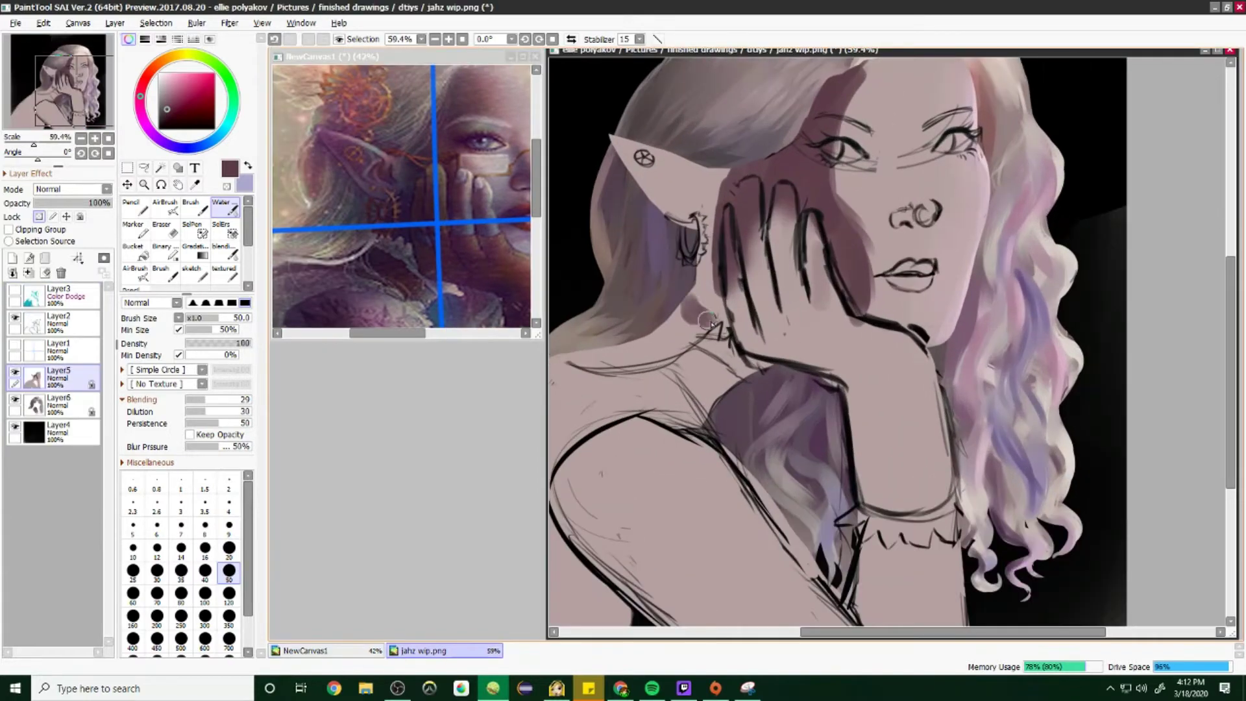
mouse_move(714, 175)
left_mouse_down()
mouse_move(698, 324)
mouse_move(682, 298)
left_mouse_up()
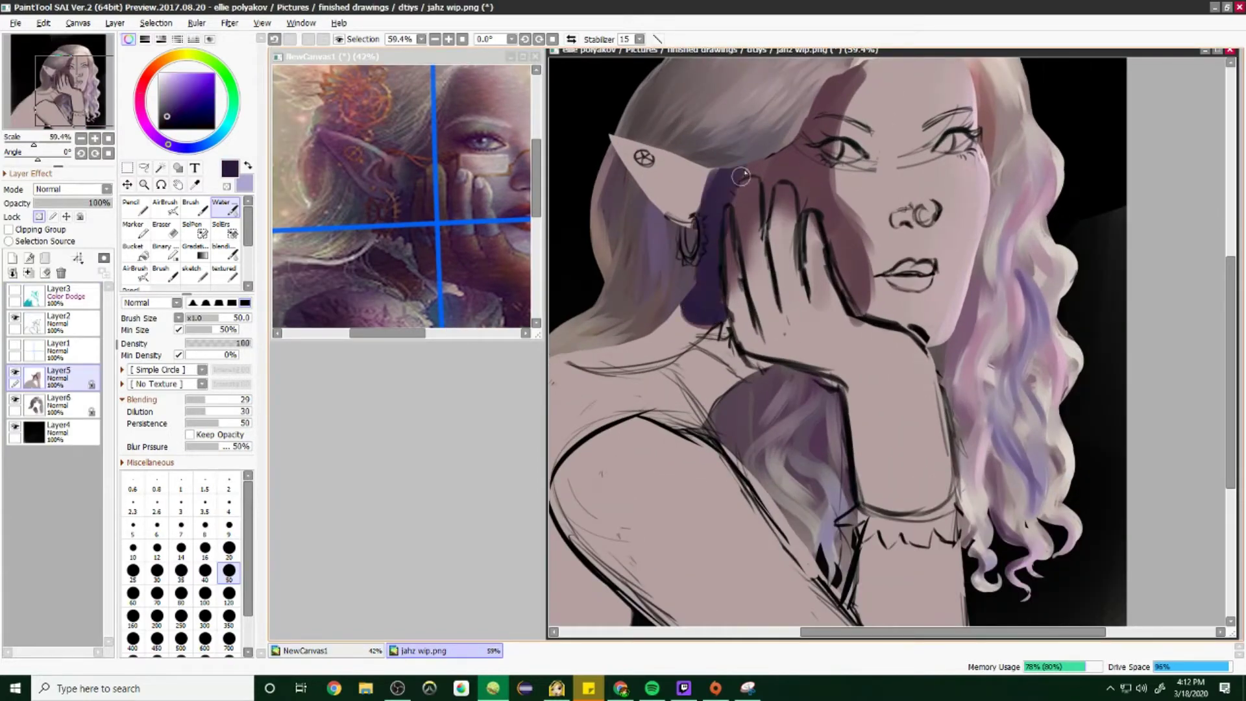
left_click_drag(779, 156, 789, 260)
Step: Paint the elf ear with purple sampled from the reference's ear at size 20, keeping its rim lighter
scroll(718, 188, "up", 5)
left_click(369, 192, "alt")
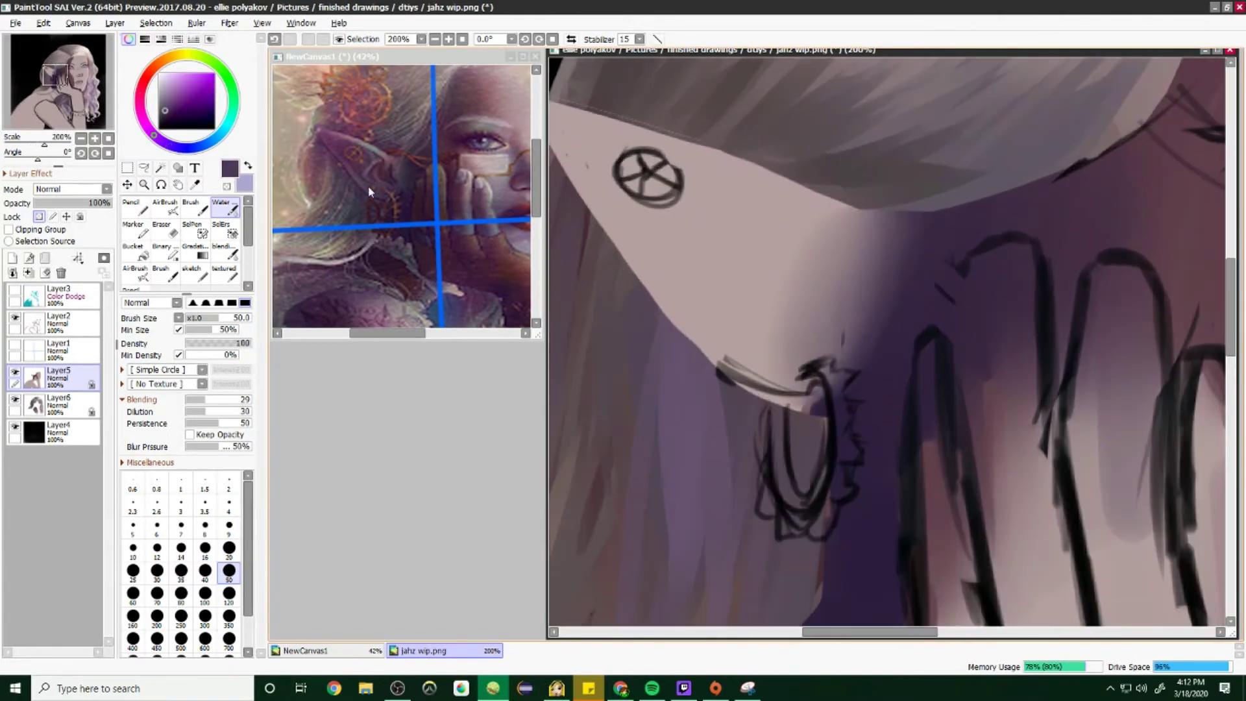
key("bracketleft")
key("bracketleft")
key("bracketleft")
key("bracketleft")
key("bracketleft")
mouse_move(584, 146)
left_mouse_down()
mouse_move(766, 214)
mouse_move(732, 219)
mouse_move(792, 285)
mouse_move(844, 214)
mouse_move(740, 306)
mouse_move(758, 333)
left_mouse_up()
scroll(757, 333, "down", 6)
scroll(758, 333, "up", 4)
mouse_move(675, 273)
left_mouse_down()
mouse_move(690, 361)
mouse_move(804, 426)
mouse_move(854, 404)
left_mouse_up()
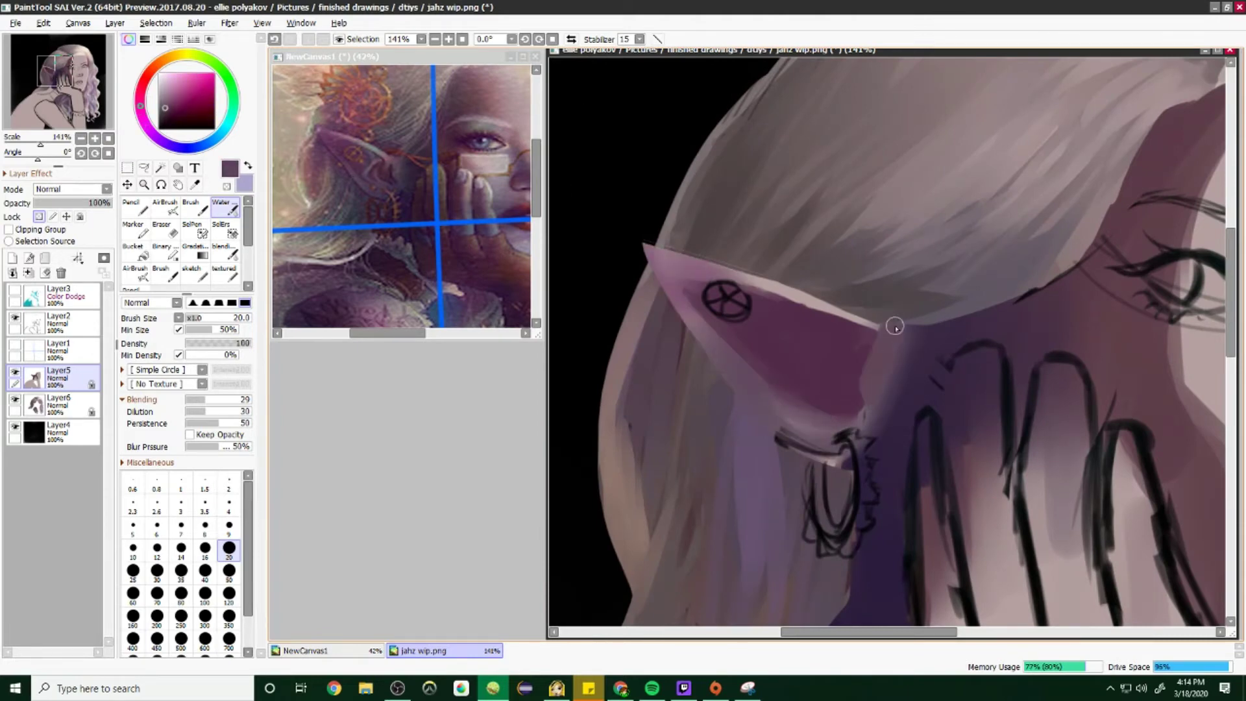
Step: Outline the upper and lower edges of the ear in very dark red with the Pencil at size 9 on a new layer
scroll(895, 326, "down", 5)
scroll(895, 326, "up", 6)
left_click(12, 258)
key("n")
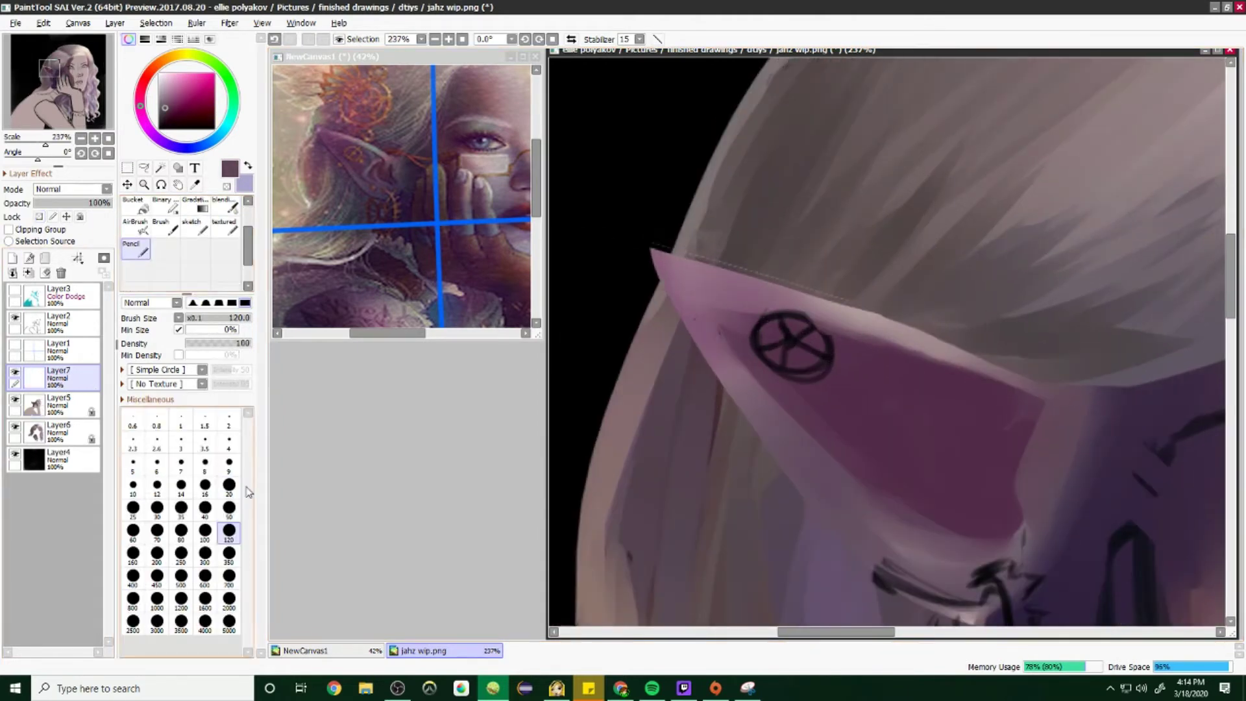
left_click(215, 120)
left_click(228, 464)
mouse_move(652, 248)
left_mouse_down()
mouse_move(662, 281)
mouse_move(967, 355)
left_mouse_up()
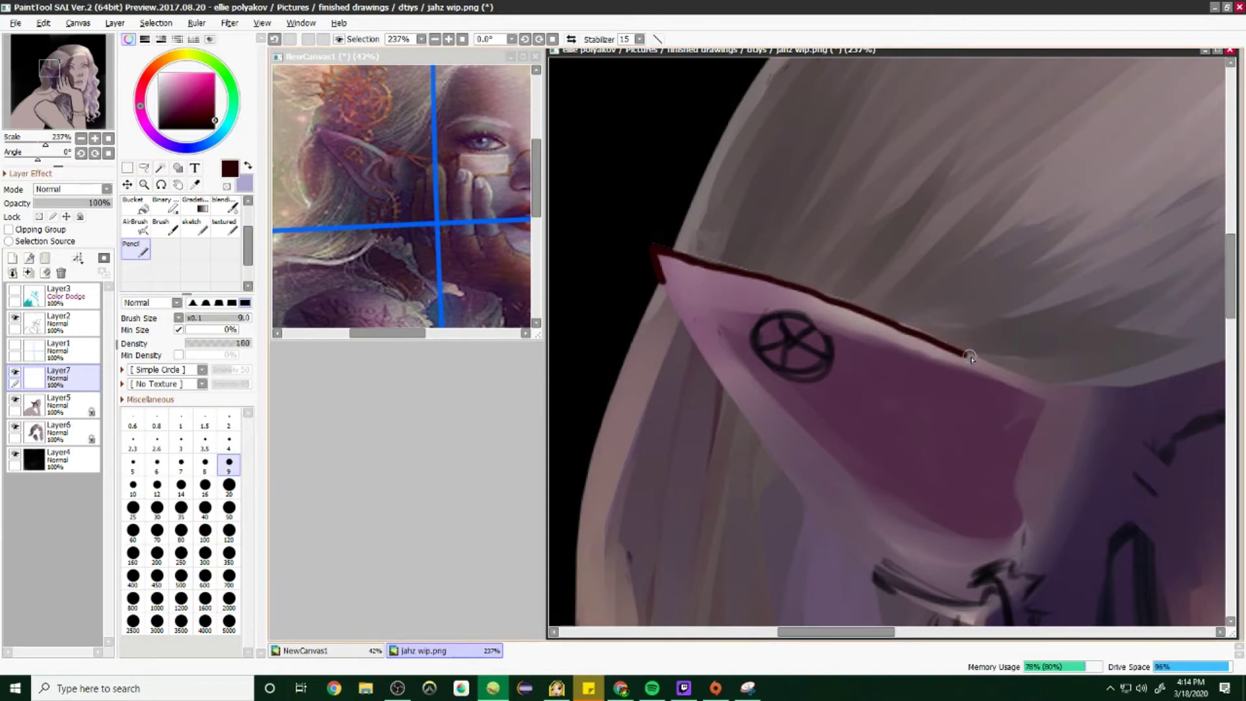
mouse_move(657, 254)
left_mouse_down()
mouse_move(773, 448)
mouse_move(876, 575)
mouse_move(974, 617)
left_mouse_up()
Step: Clean up the outline around the ear's tip with the Eraser
scroll(924, 592, "down", 2)
scroll(924, 592, "up", 4)
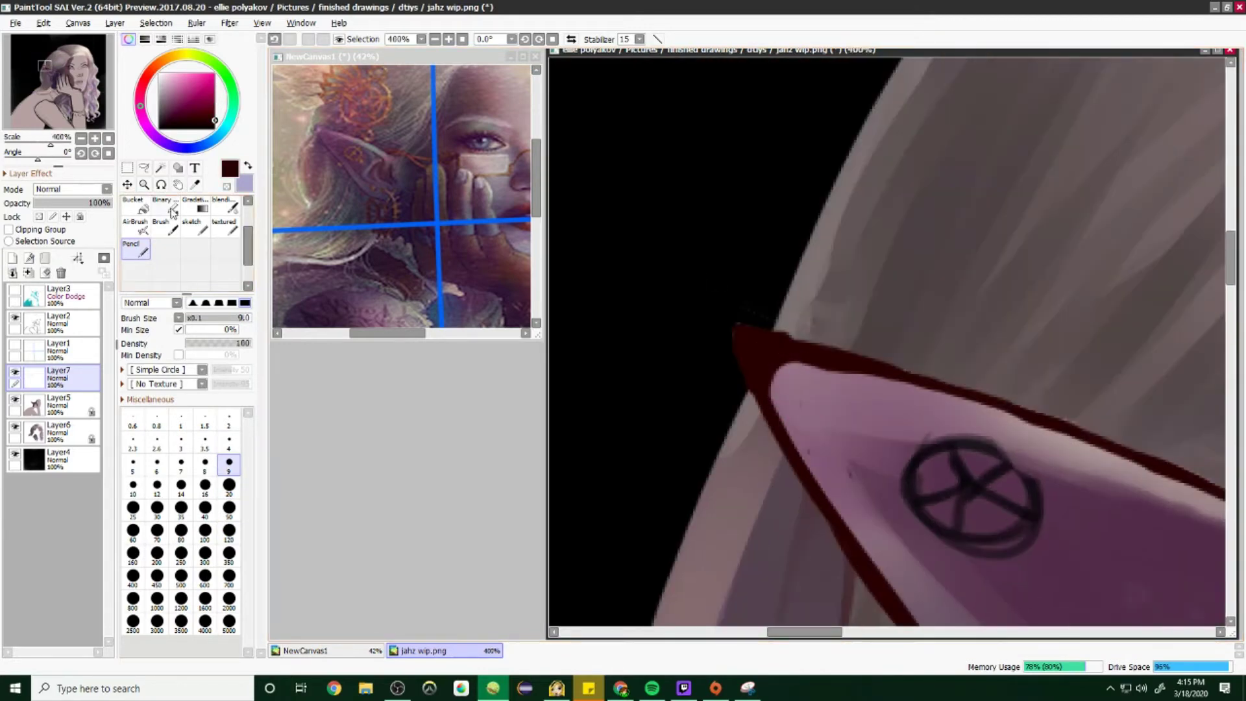
key("e")
left_click_drag(740, 311, 803, 333)
scroll(803, 333, "down", 6)
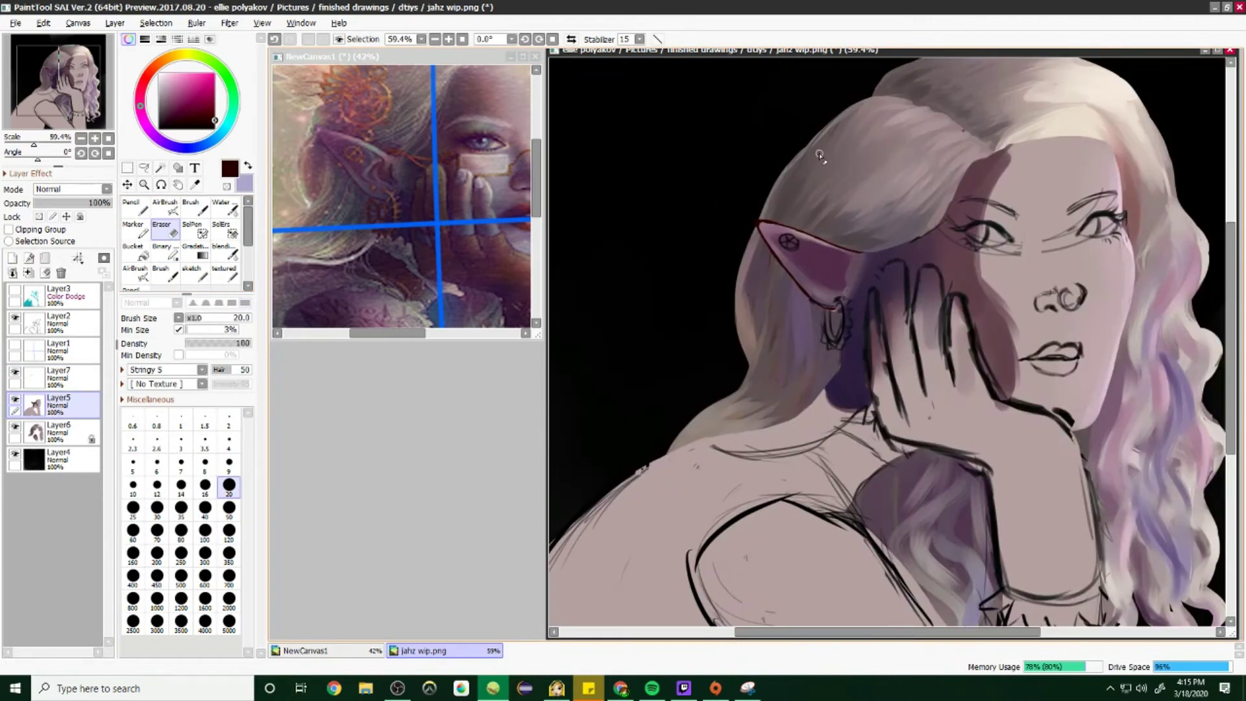
Step: Lock the ear outline layer's transparency and recolour the line dark magenta with the Pencil at size 50
scroll(804, 333, "up", 3)
left_click(185, 102)
scroll(195, 247, "down", 2)
left_click(135, 257)
left_click(39, 216)
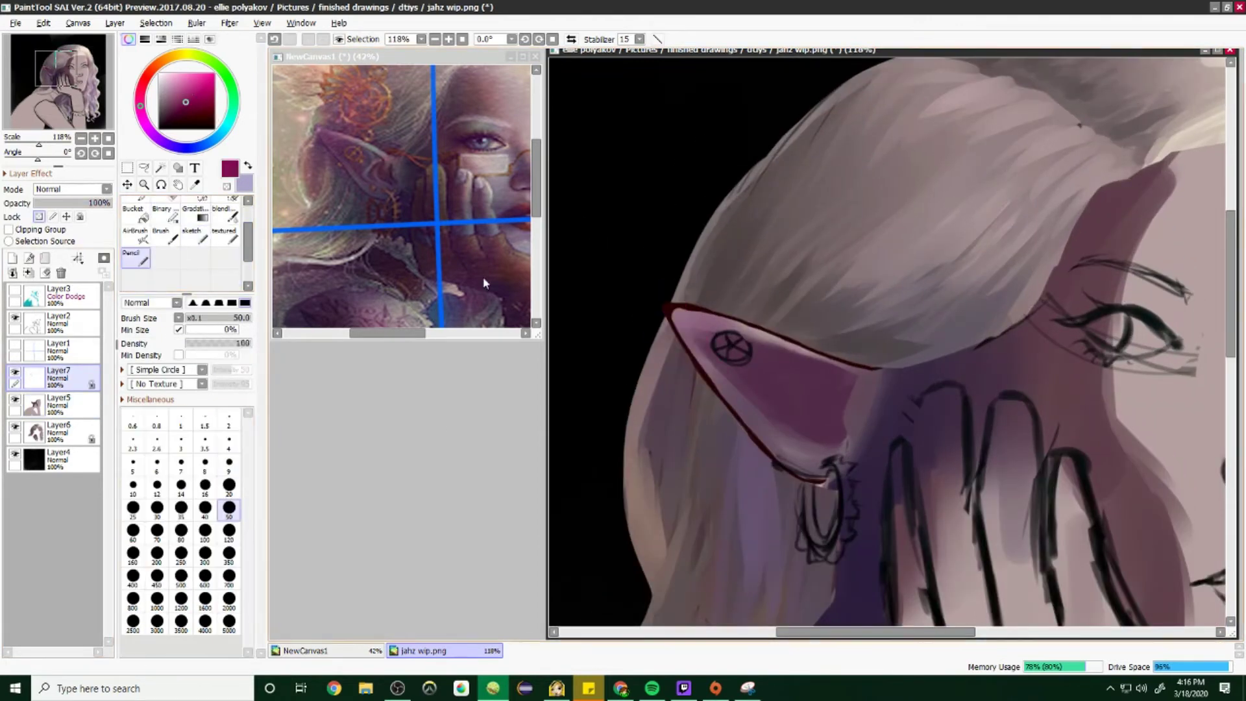
Step: Erase stray skin paint outside the ear outline on the skin layer with the Eraser at size 20
scroll(938, 312, "down", 5)
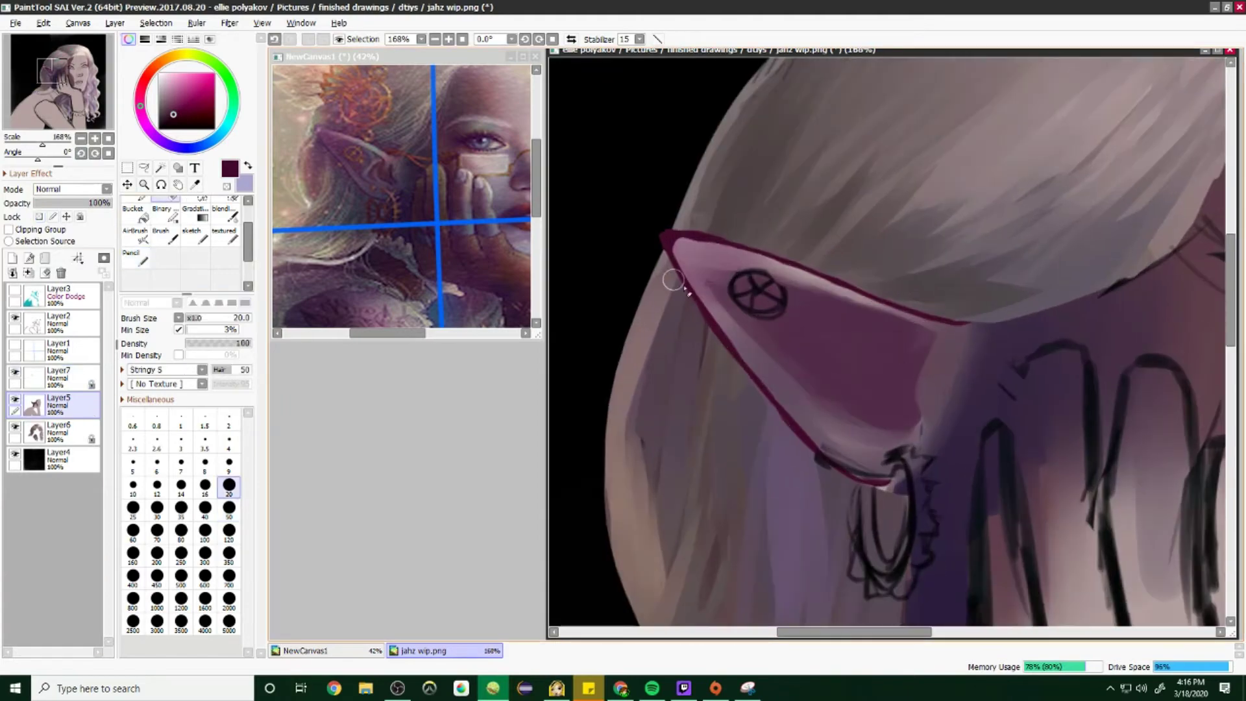
scroll(987, 426, "down", 3)
scroll(987, 426, "up", 3)
scroll(150, 260, "up", 2)
Step: Blend the hard shadow edge across the forehead and cheek into the skin with the Water brush at sizes 350 and 120
left_click(232, 207)
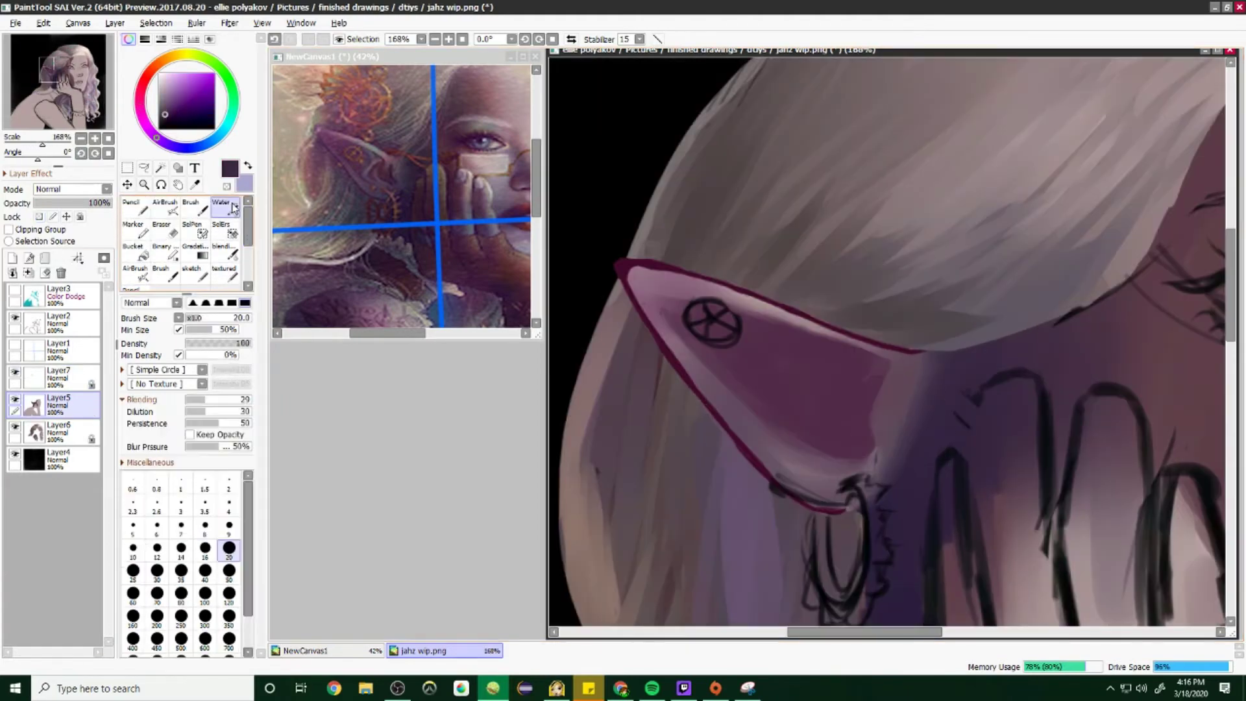
scroll(1038, 329, "down", 4)
scroll(1037, 329, "up", 2)
key("bracketright")
key("bracketright")
key("bracketright")
key("bracketright")
key("bracketright")
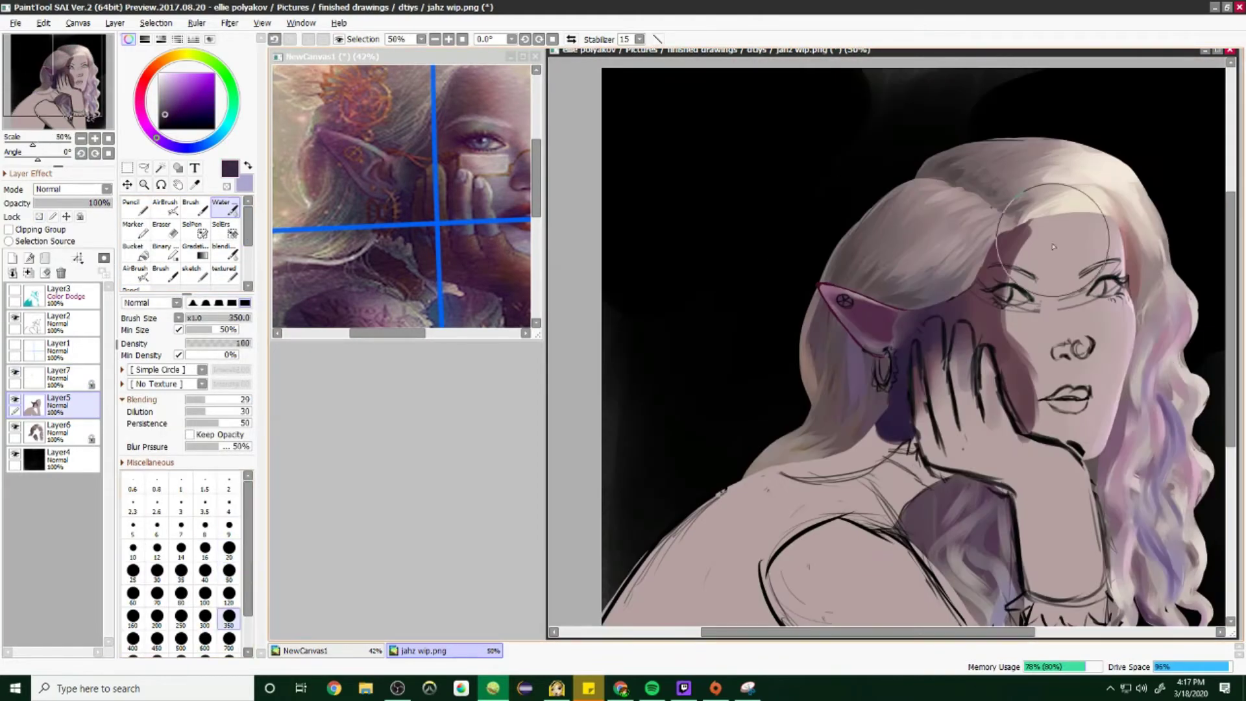
left_click(1041, 402, "alt")
scroll(1010, 340, "down", 3)
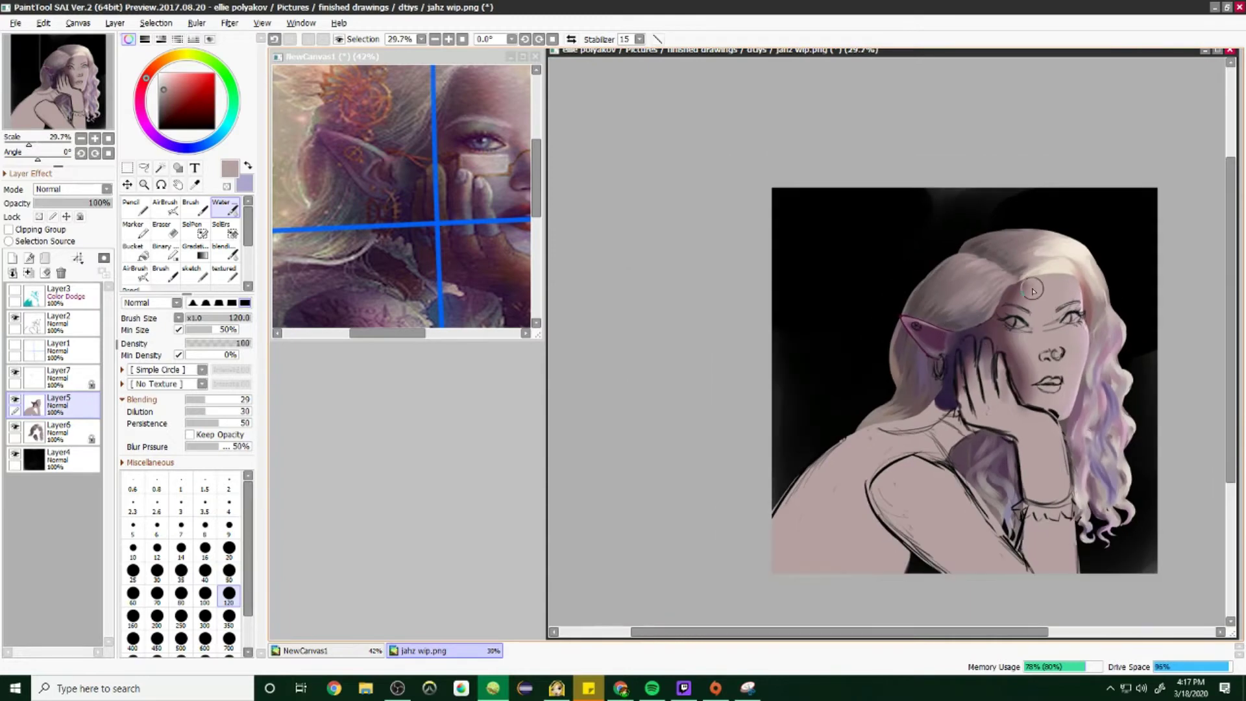
Step: Deepen the shading from the forehead down to the cheek beside the hand with the Water brush at size 50
scroll(1033, 291, "up", 3)
key("bracketleft")
key("bracketleft")
key("bracketleft")
key("bracketleft")
key("bracketleft")
mouse_move(1016, 230)
left_mouse_down()
mouse_move(1013, 311)
mouse_move(1048, 480)
left_mouse_up()
Step: Shift the reference to the woman's face, and shade the forehead and the area around the mouth with tones sampled from the painting
left_click(414, 335)
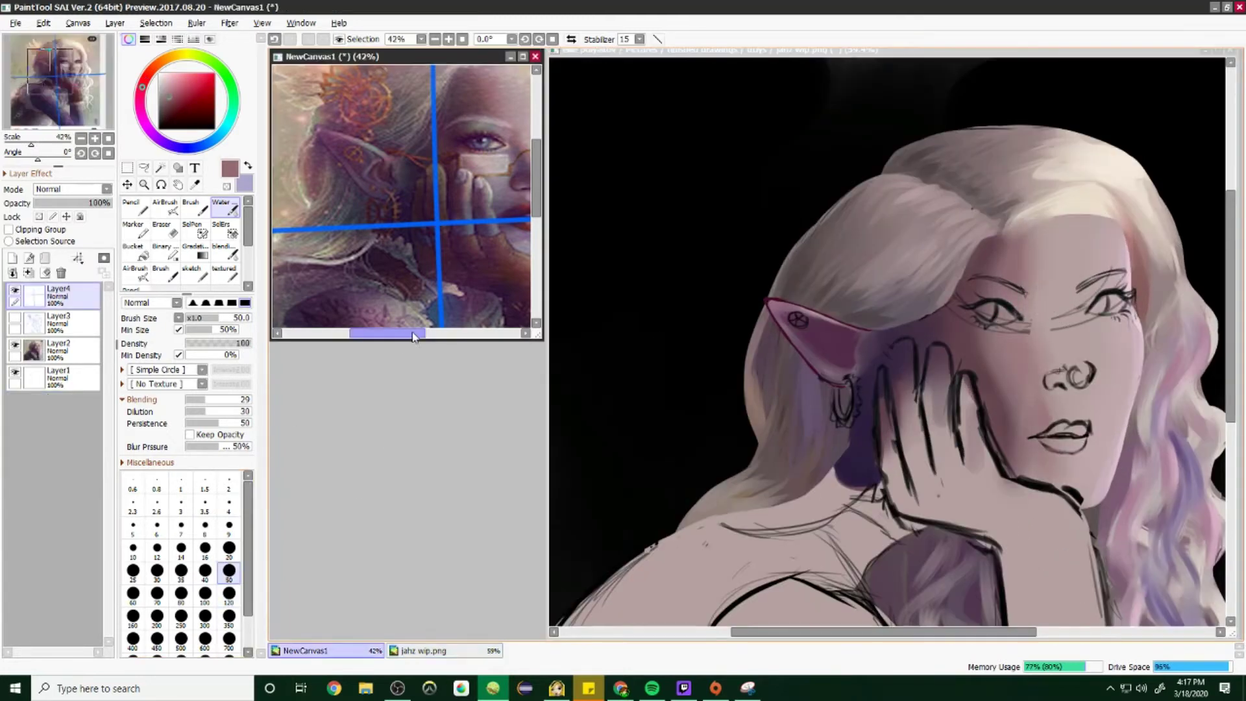
left_click_drag(414, 336, 438, 336)
left_click(1038, 298)
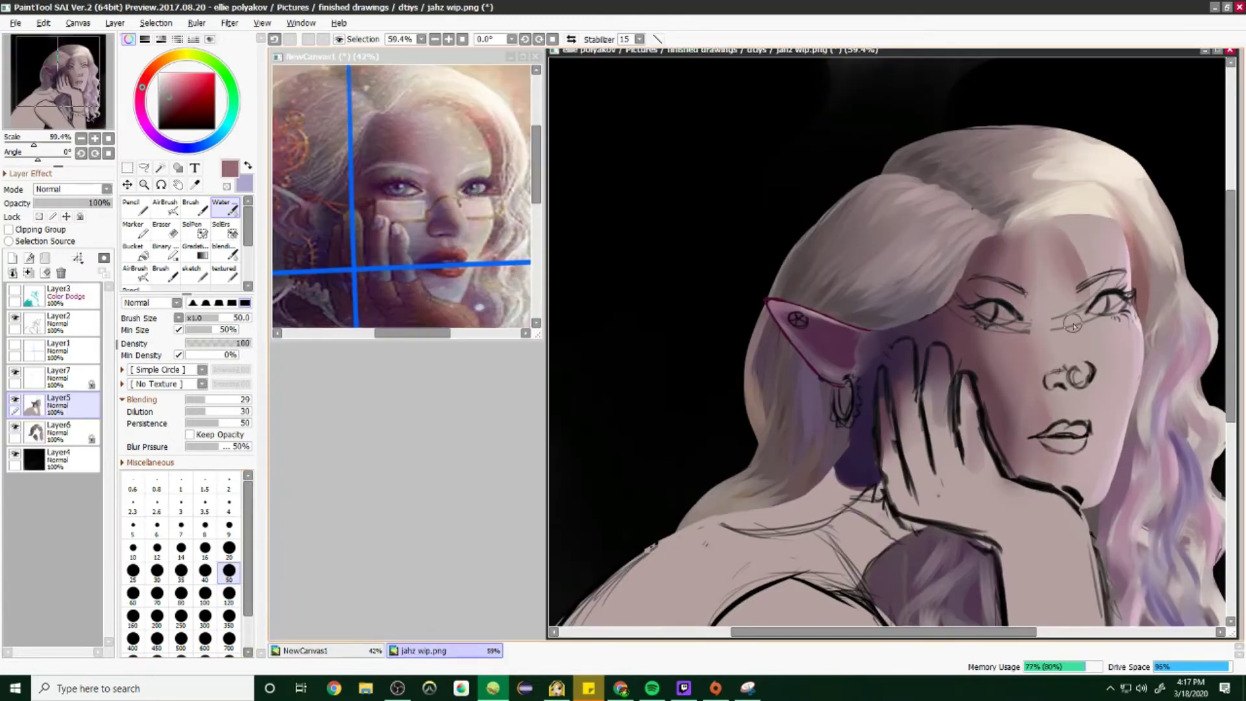
left_click(1088, 261, "alt")
left_click_drag(1128, 234, 1092, 267)
left_click(1118, 338, "alt")
left_click_drag(1052, 418, 1088, 464)
scroll(844, 325, "down", 5)
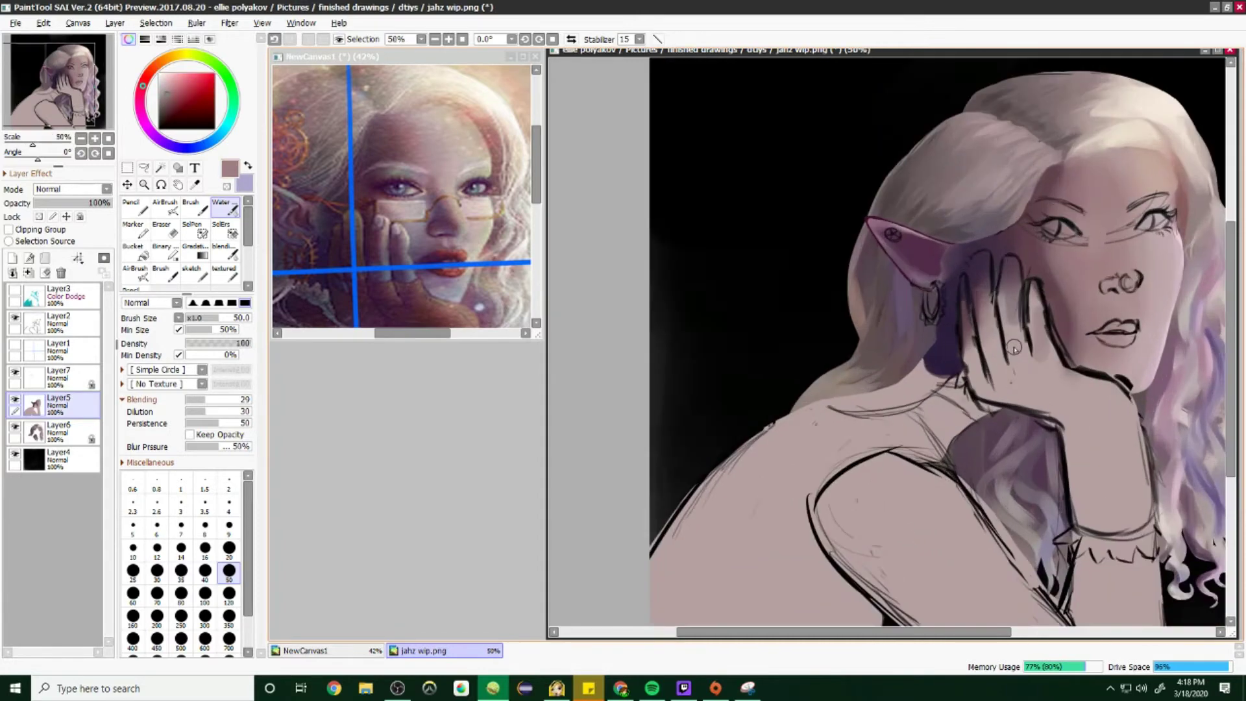
Step: Zoom the reference out to 25% to show the arms, and paint the sleeve dark blue with the Water brush at size 350
key("ctrl+Tab")
left_click(679, 279)
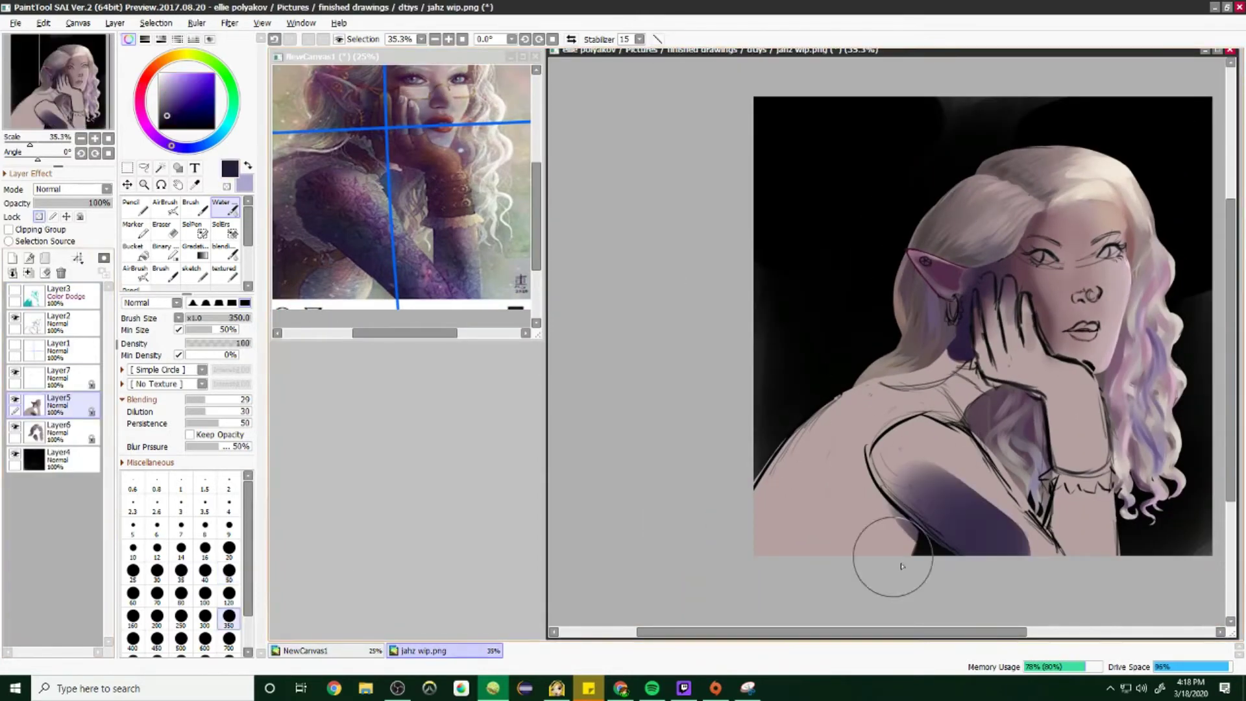
mouse_move(884, 556)
left_mouse_down()
mouse_move(973, 495)
mouse_move(909, 468)
left_mouse_up()
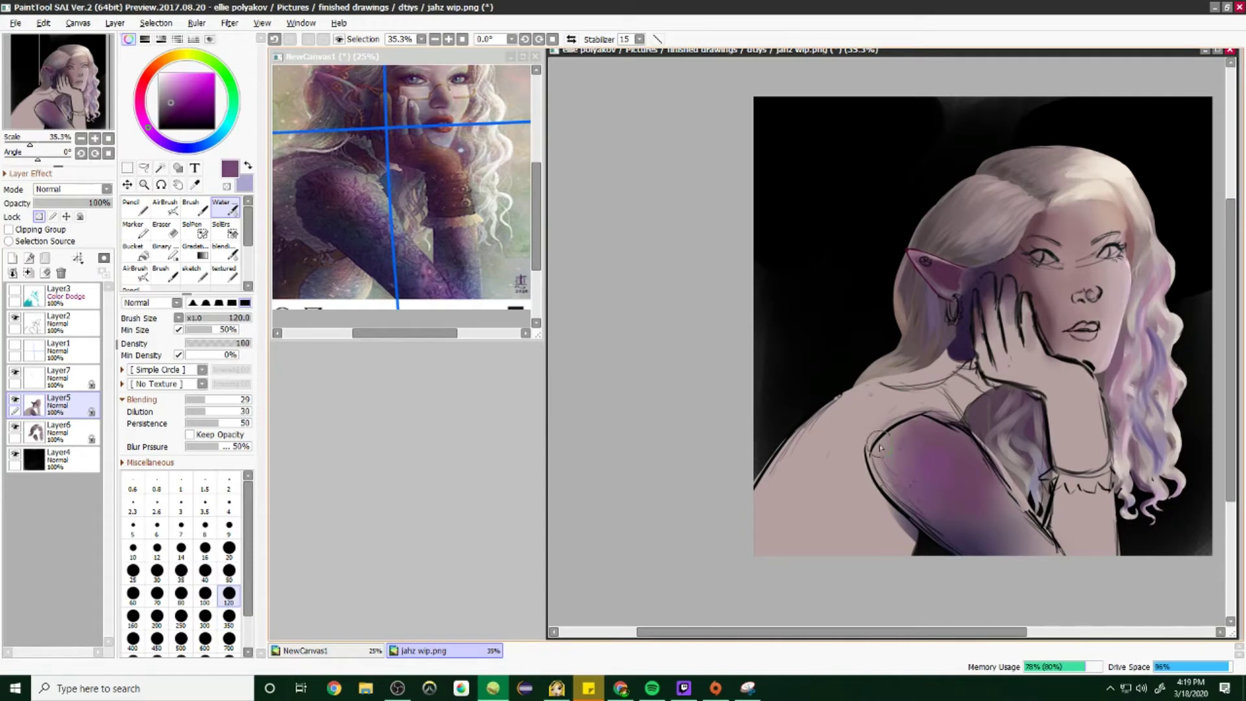
Step: Blend purple and dark blue over the sleeve on both arm sections at size 120, darkening the shoulder edge
left_click(1006, 542, "alt")
mouse_move(1006, 541)
left_mouse_down()
mouse_move(1065, 558)
mouse_move(1078, 506)
mouse_move(1013, 549)
left_mouse_up()
key("ctrl+Tab")
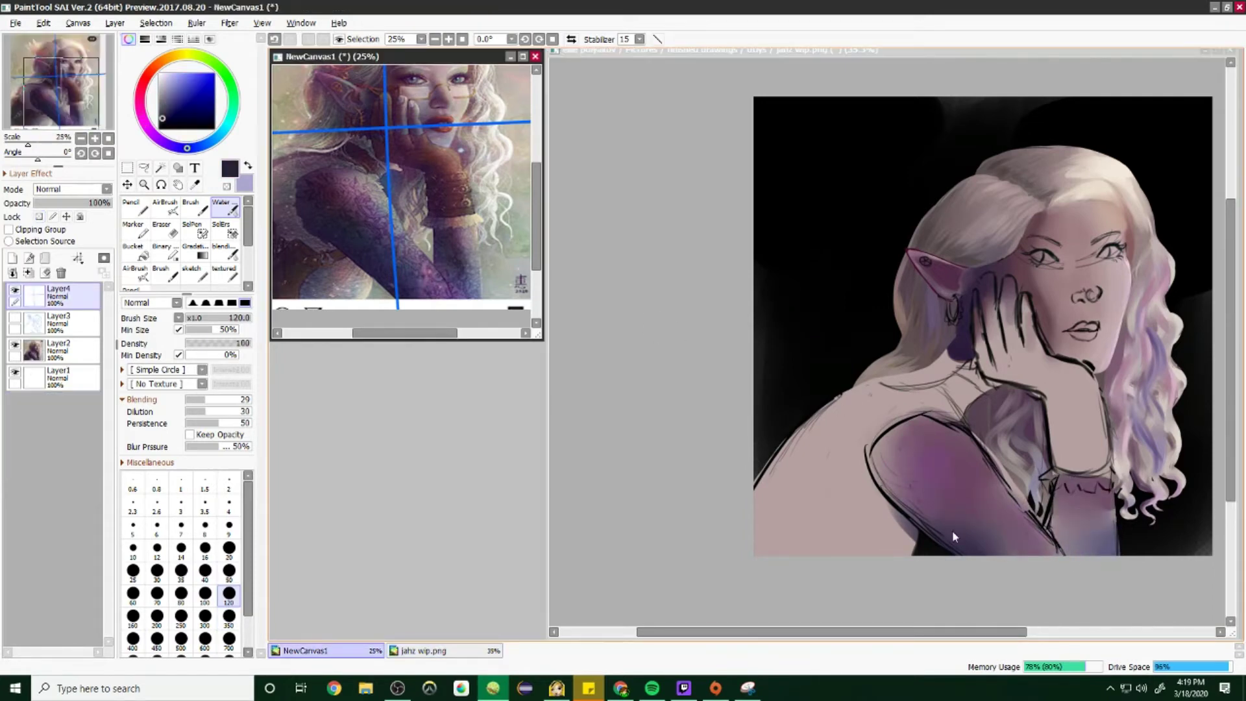
key("ctrl+Tab")
mouse_move(947, 483)
left_mouse_down()
mouse_move(873, 412)
mouse_move(1091, 539)
left_mouse_up()
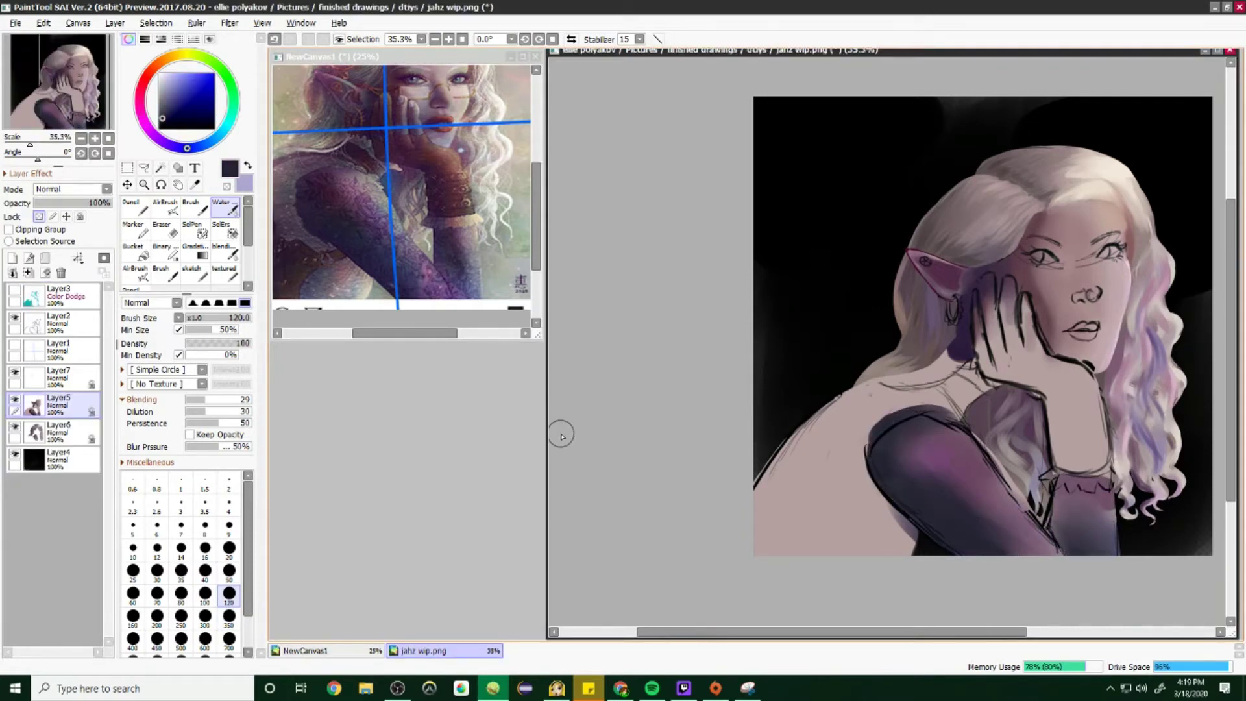
Step: Add a layer clipped to the skin and paint the forearm glove in dark red sampled from the reference at size 50
key("ctrl+shift+n")
key("ctrl+alt+g")
left_click(441, 174, "alt")
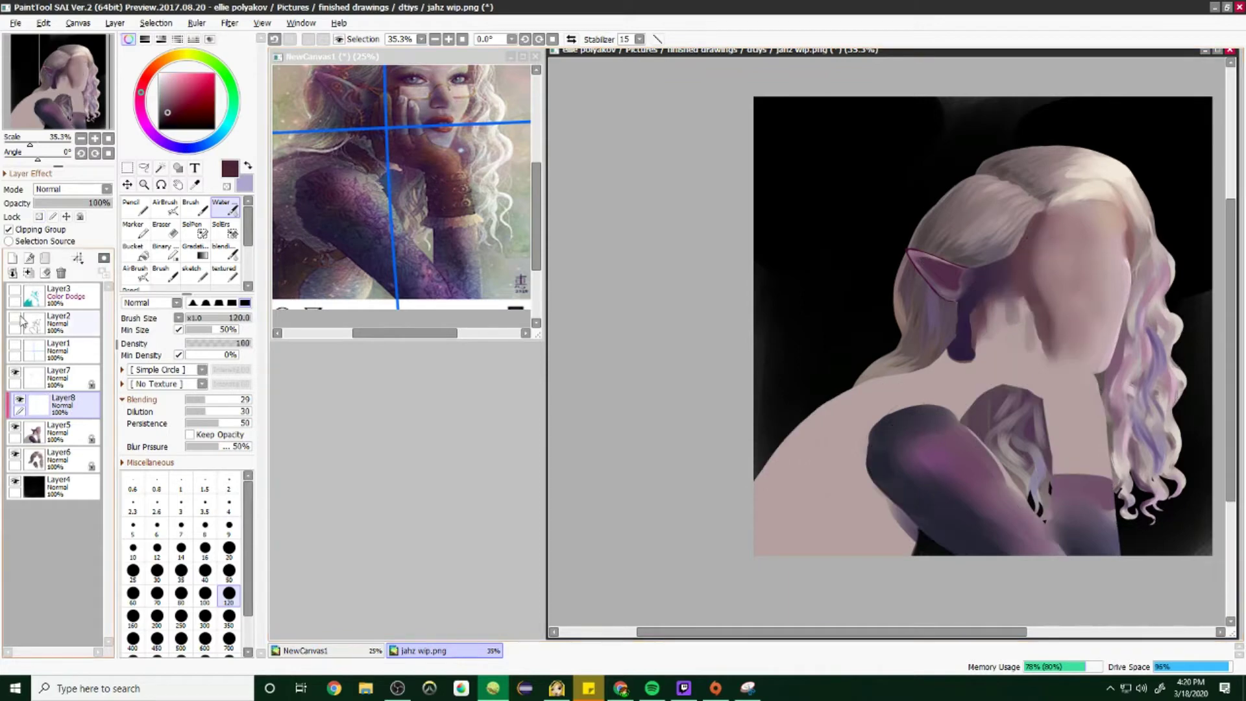
key("bracketleft")
key("bracketleft")
key("bracketleft")
key("bracketleft")
key("bracketleft")
left_click_drag(1109, 461, 1053, 452)
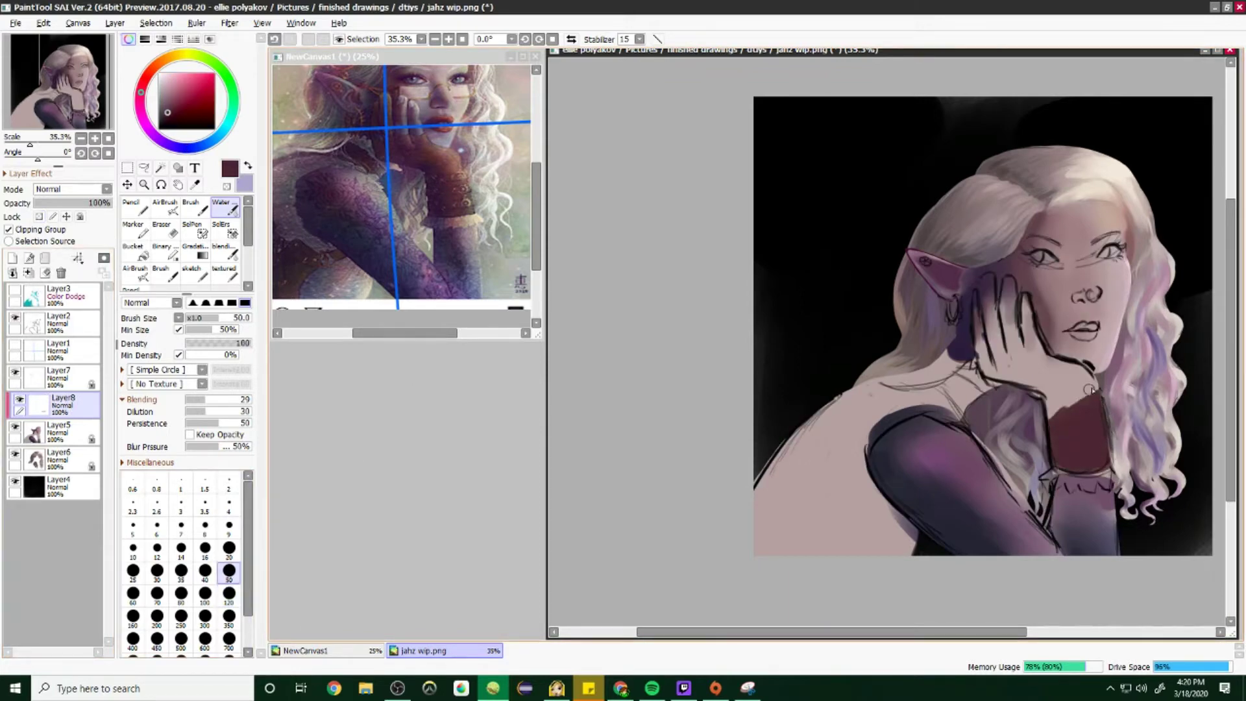
Step: Outline the glove along the forearm, wrist and fingers in dark red at size 9 on the skin layer, with the line art at 10% opacity
scroll(1096, 425, "up", 3)
left_click(802, 281, "ctrl+shift")
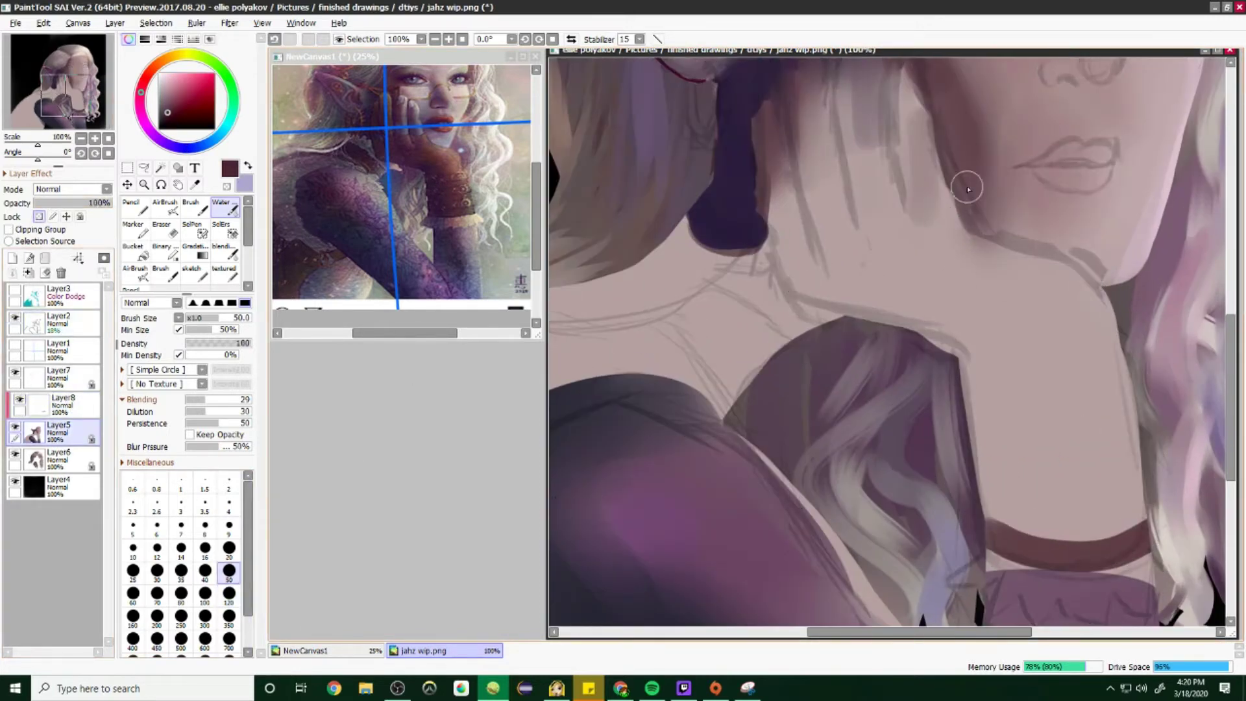
scroll(967, 189, "down", 3)
scroll(899, 174, "up", 3)
key("bracketleft")
key("bracketleft")
key("bracketleft")
key("bracketleft")
key("bracketleft")
key("bracketleft")
key("bracketleft")
key("bracketleft")
key("bracketleft")
key("bracketleft")
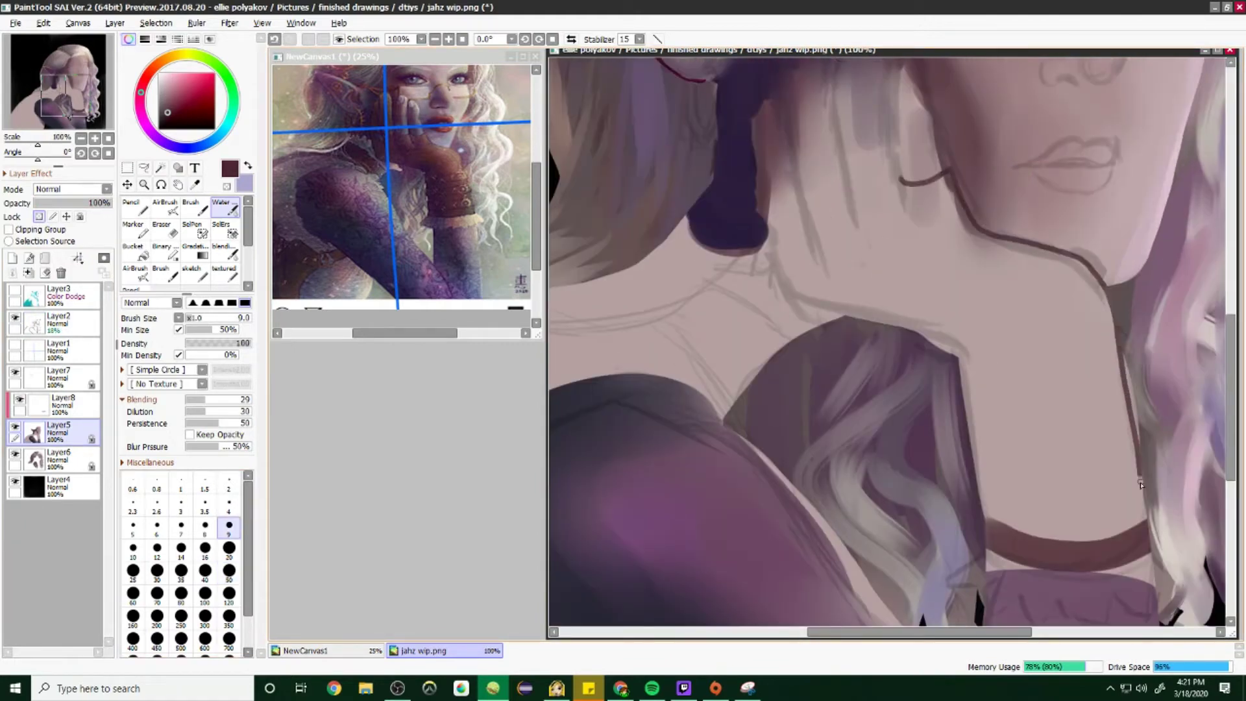
scroll(1153, 539, "down", 2)
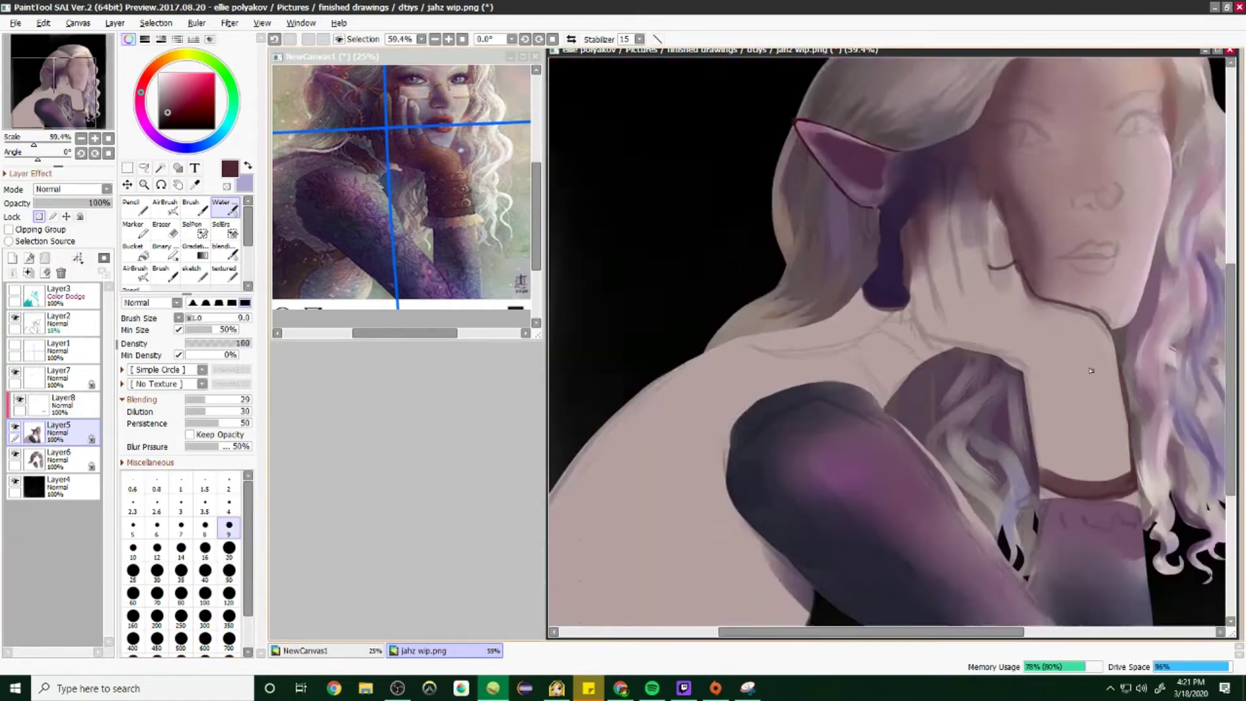
scroll(1121, 406, "up", 3)
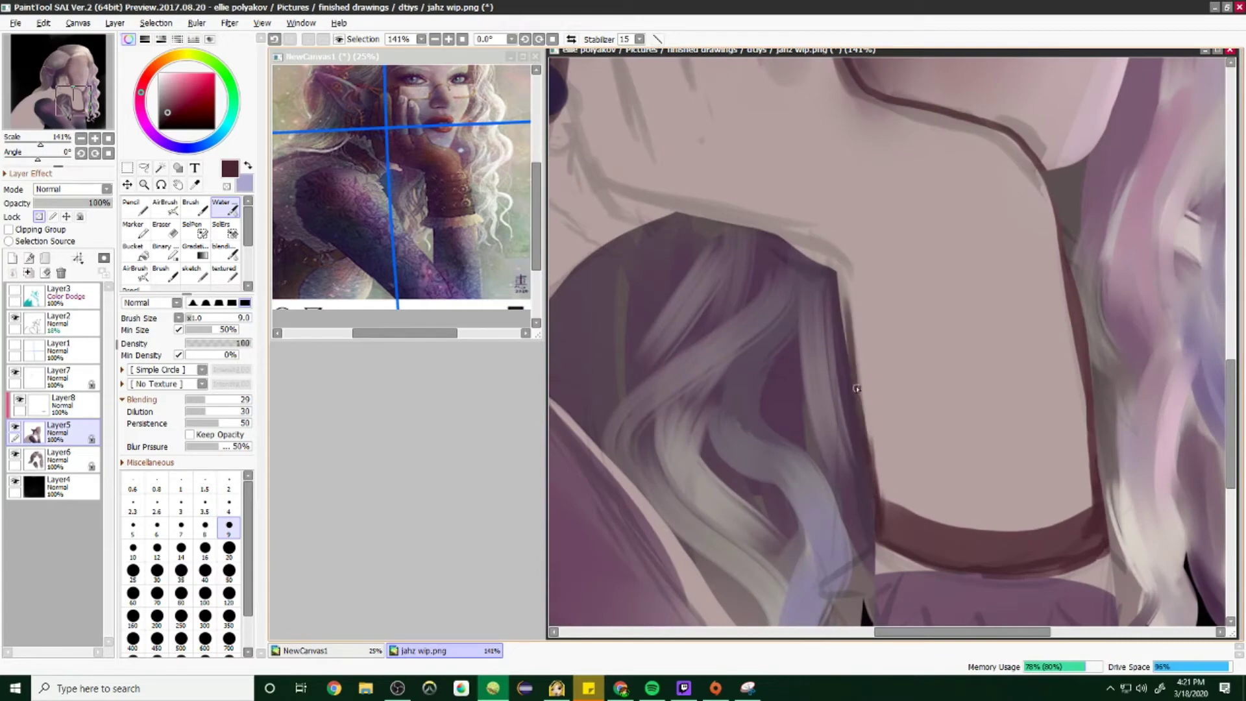
scroll(831, 268, "down", 2)
scroll(848, 212, "up", 2)
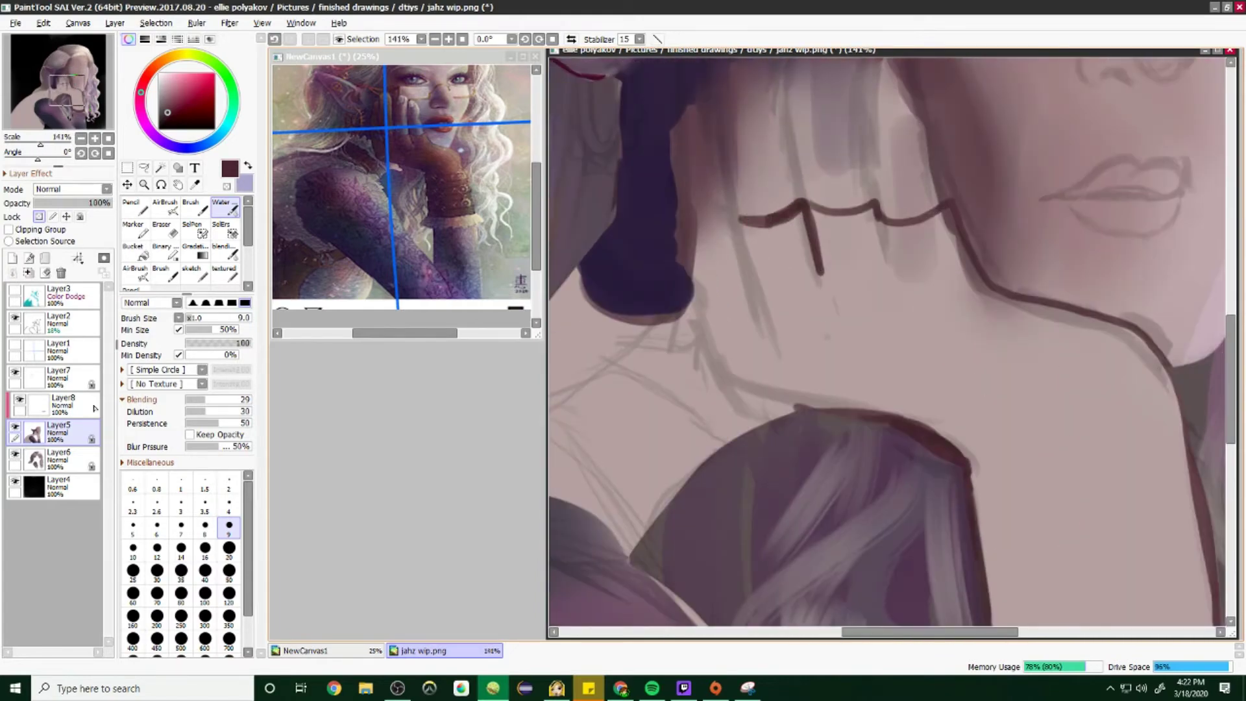
Step: Delete the clipped glove layer and try refining the dark red hand outline on the skin layer
left_click_drag(95, 409, 61, 273)
scroll(886, 418, "up", 2)
mouse_move(814, 431)
left_mouse_down()
mouse_move(899, 455)
mouse_move(1019, 436)
mouse_move(961, 457)
mouse_move(683, 408)
mouse_move(719, 428)
mouse_move(923, 456)
left_mouse_up()
scroll(1097, 399, "down", 4)
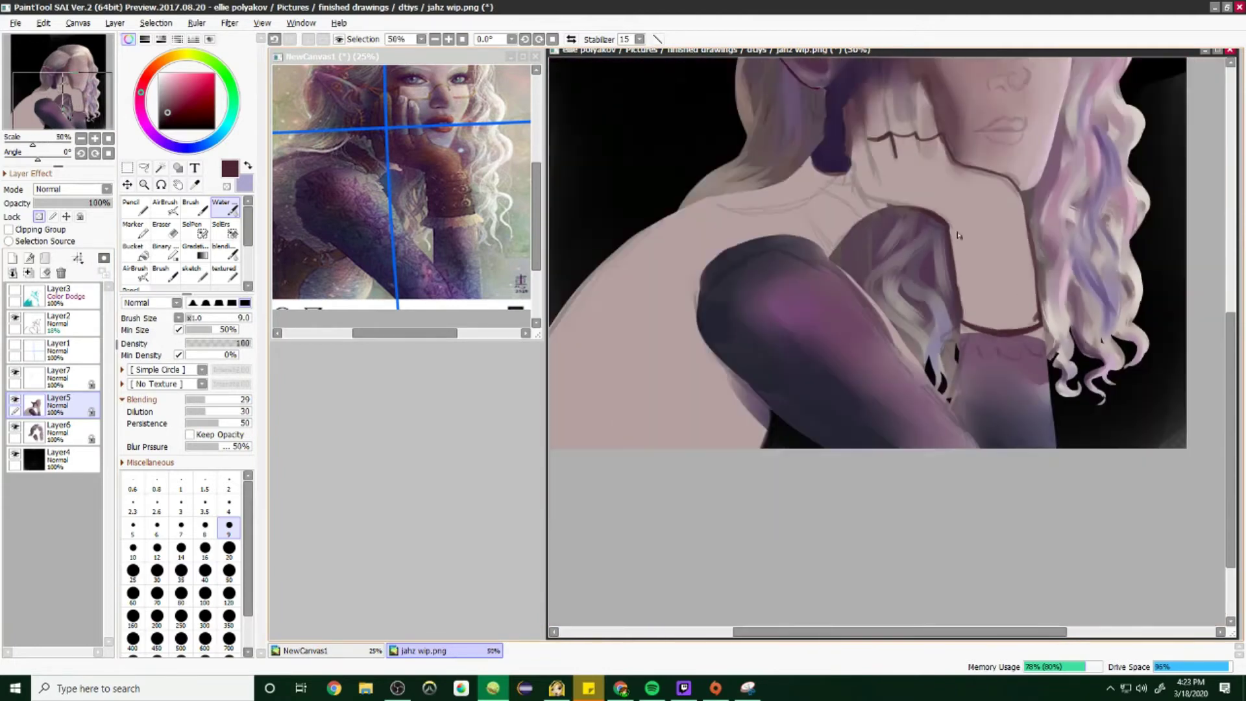
scroll(757, 259, "up", 3)
scroll(757, 259, "down", 3)
Step: Add a new layer clipped to the skin and block in the forearm glove in dark red with the Pencil at size 50
left_click(12, 258)
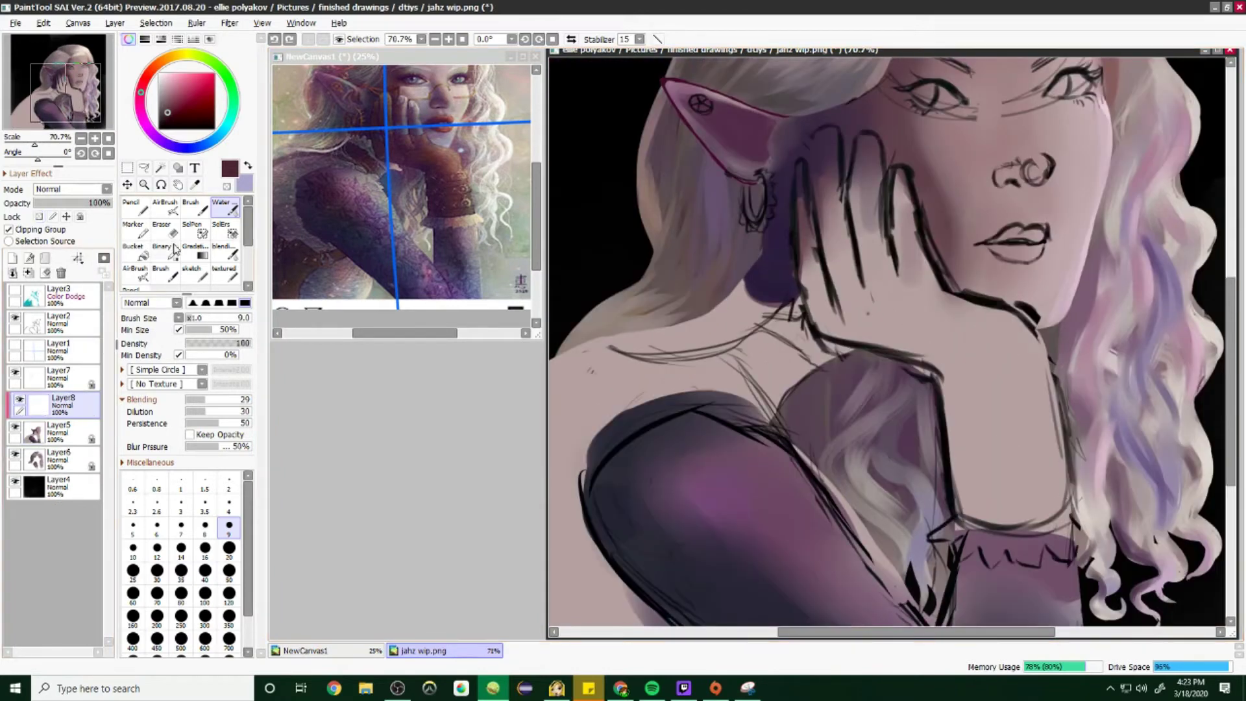
left_click(8, 229)
left_click(132, 287)
scroll(1085, 554, "up", 4)
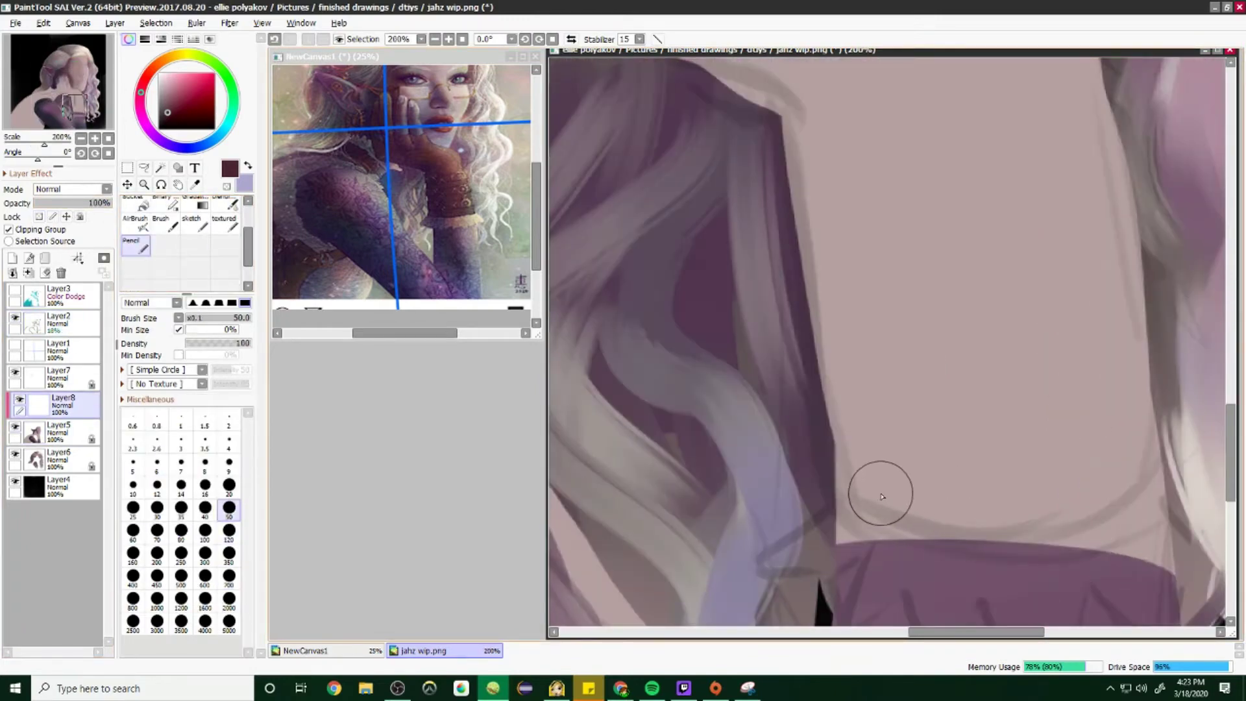
mouse_move(882, 496)
left_mouse_down()
mouse_move(895, 523)
mouse_move(910, 497)
mouse_move(1155, 413)
mouse_move(938, 324)
mouse_move(798, 244)
left_mouse_up()
scroll(1070, 100, "down", 3)
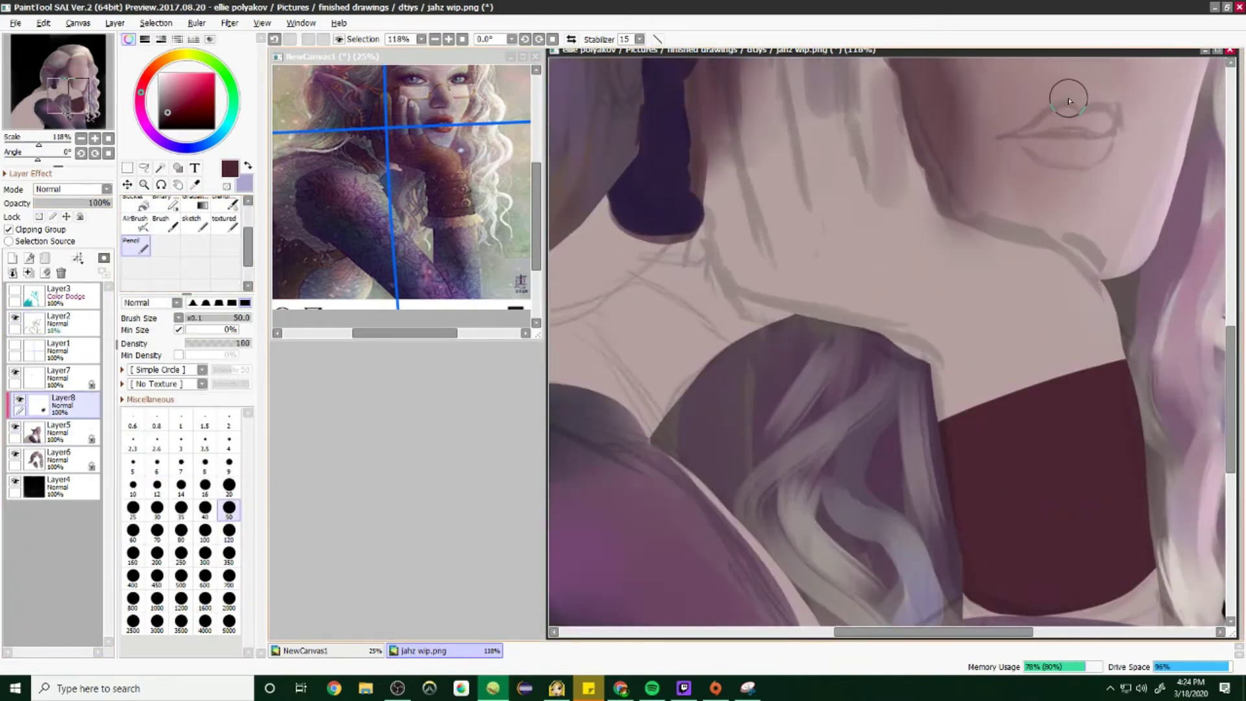
Step: Outline the glove along the jaw side of the hand and the wrist in dark red with the Pencil at size 20
scroll(1070, 100, "up", 2)
key("bracketleft")
key("bracketleft")
key("bracketleft")
key("bracketleft")
key("bracketleft")
mouse_move(763, 141)
left_mouse_down()
mouse_move(852, 183)
mouse_move(872, 224)
mouse_move(1124, 411)
mouse_move(1133, 469)
left_mouse_up()
mouse_move(874, 468)
left_mouse_down()
mouse_move(890, 565)
mouse_move(704, 403)
left_mouse_up()
scroll(768, 337, "down", 2)
scroll(703, 298, "up", 2)
Step: Outline the glove's outer edge and its scalloped border across the fingers, and fill the enclosed hand area with dark red
mouse_move(633, 310)
left_mouse_down()
mouse_move(703, 298)
mouse_move(752, 448)
left_mouse_up()
mouse_move(633, 315)
left_mouse_down()
mouse_move(690, 463)
mouse_move(869, 519)
left_mouse_up()
key("e")
key("n")
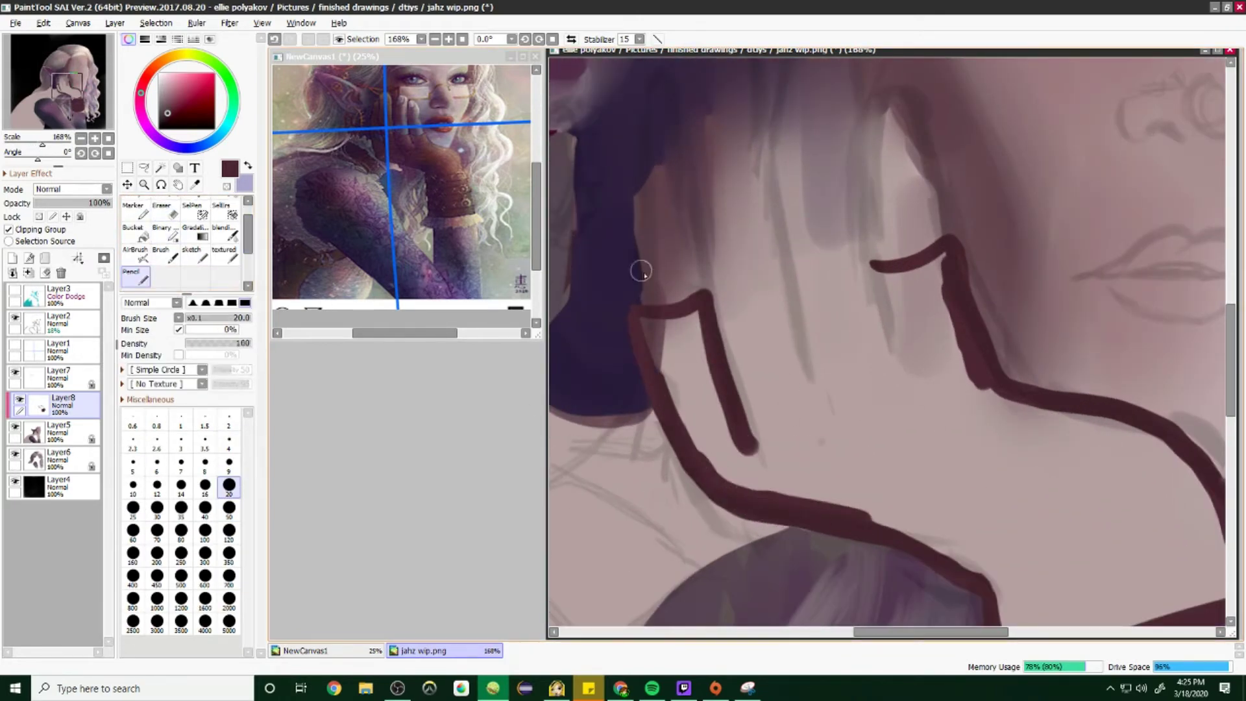
left_click_drag(641, 271, 857, 253)
left_click(133, 250)
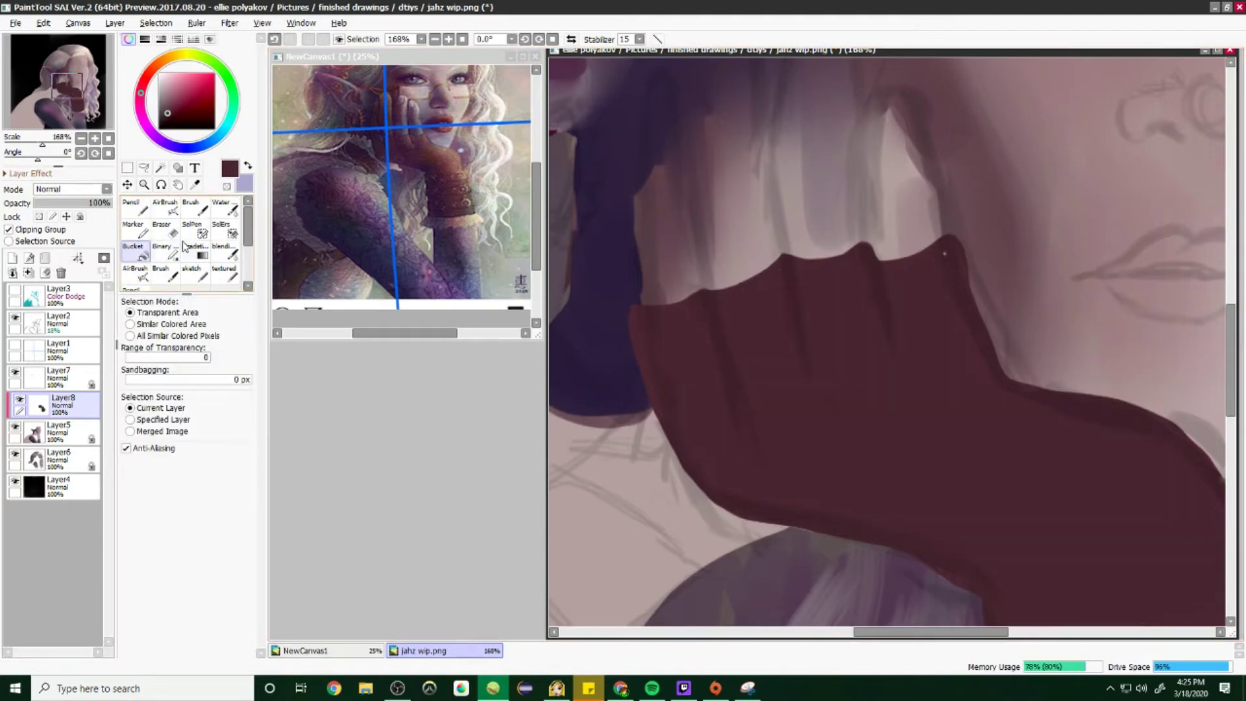
Step: Tidy the skin layer's edges around the gloved hand and forearm with the Eraser at size 20
key("e")
scroll(649, 287, "down", 3)
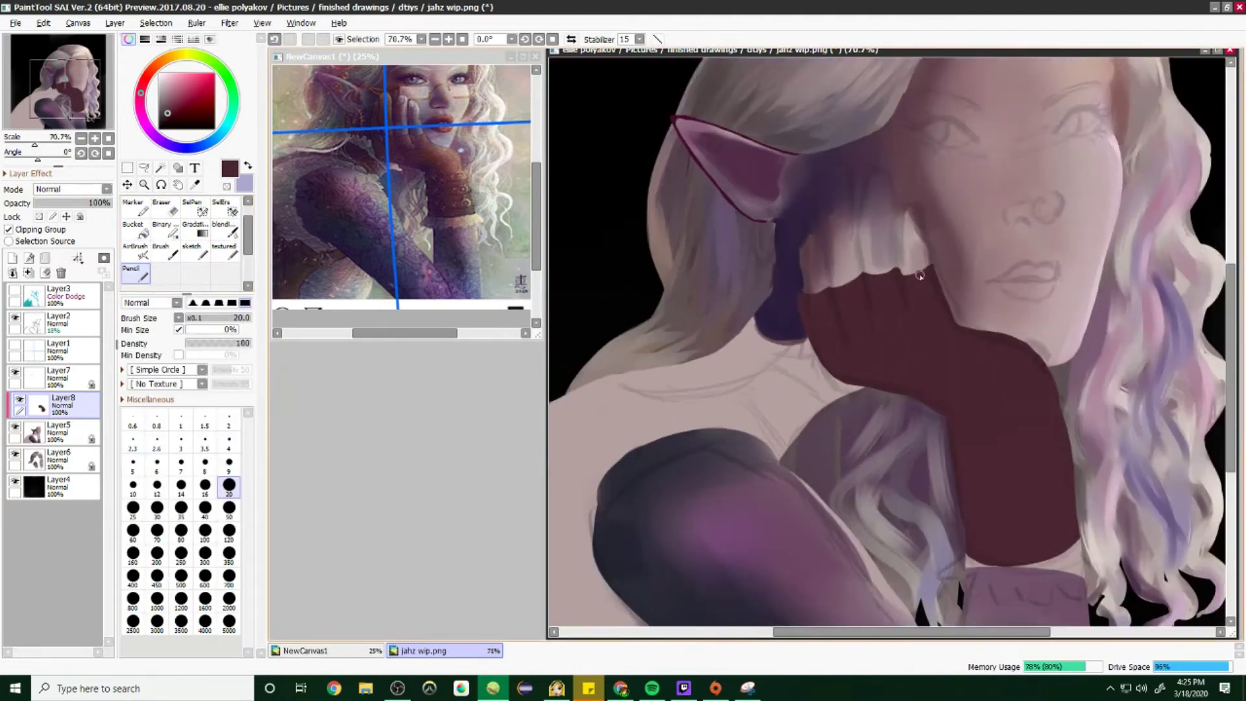
scroll(1010, 431, "up", 2)
left_click(58, 431)
left_click(174, 212)
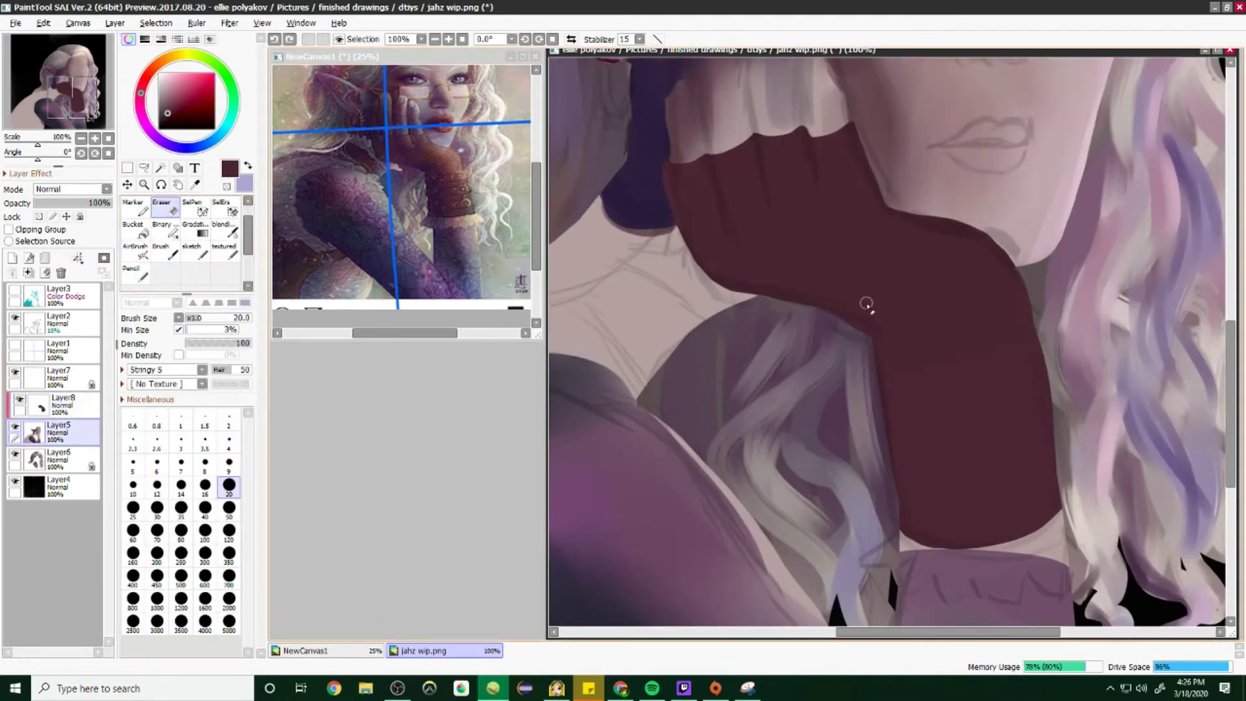
scroll(865, 306, "up", 5)
scroll(802, 364, "down", 6)
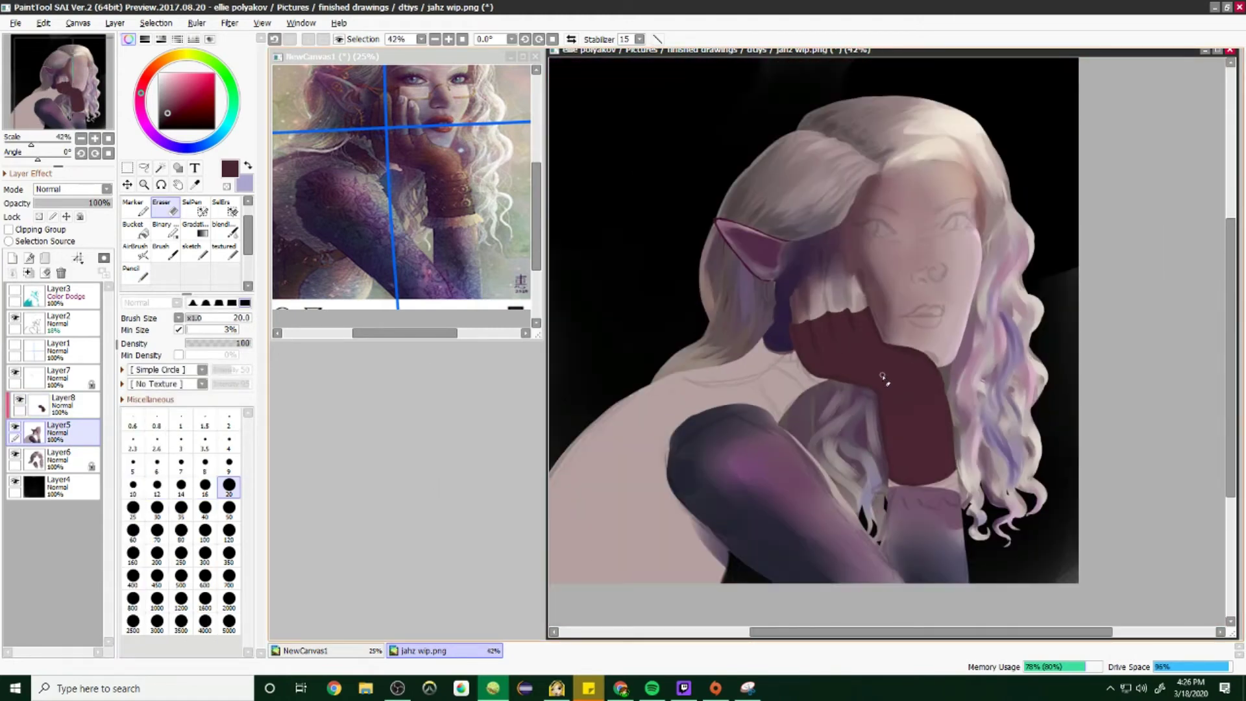
scroll(883, 376, "up", 3)
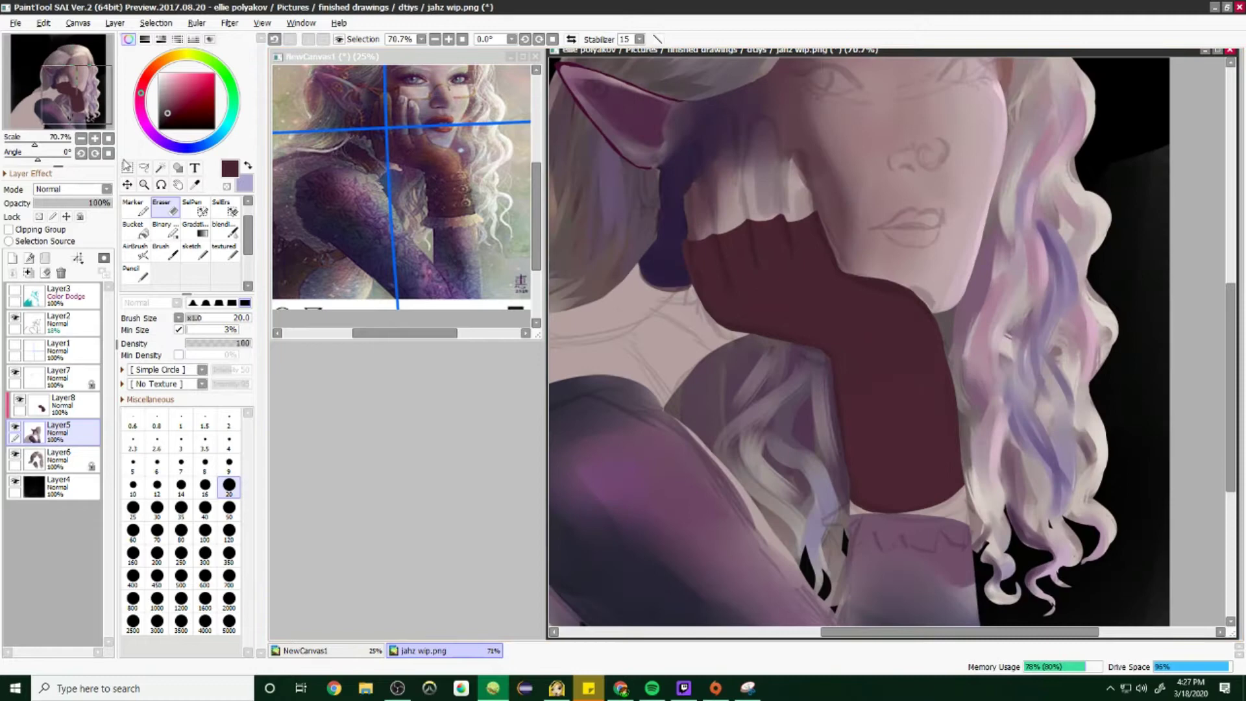
Step: Add a new layer to the clipping group and place the glove layer beneath it
left_click(13, 259)
left_click(32, 230)
left_click_drag(92, 400, 92, 435)
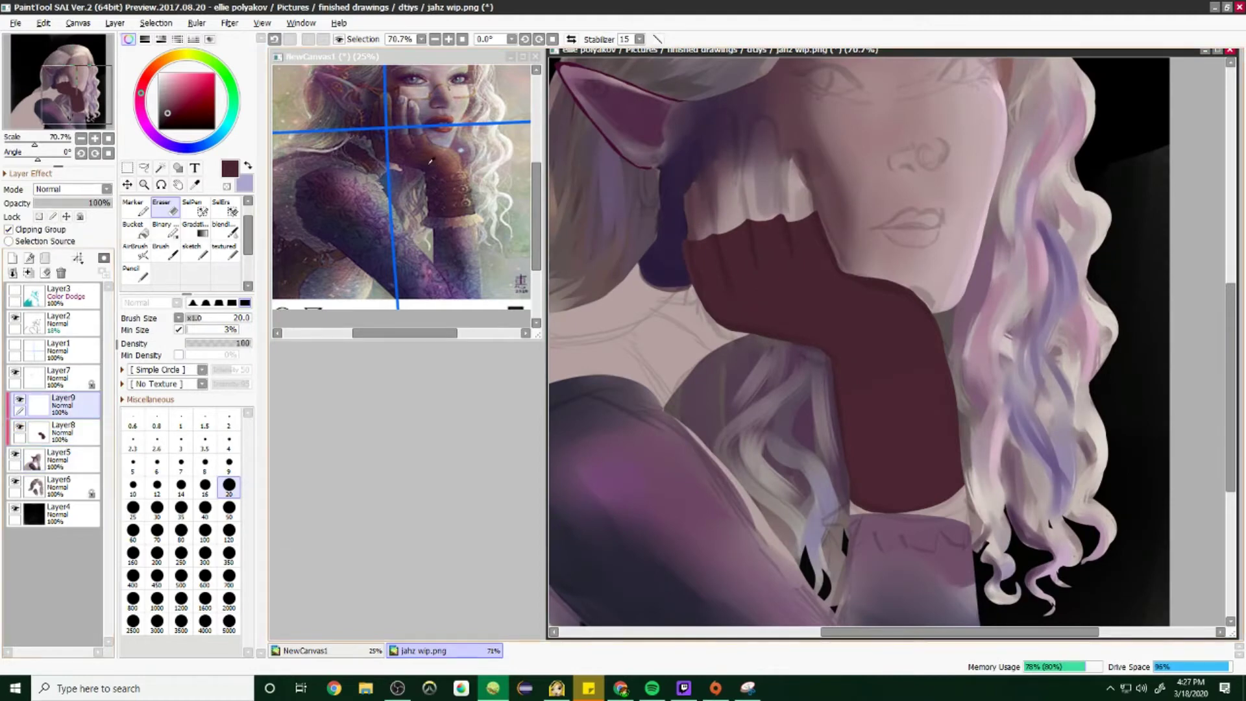
Step: Lock the glove layer's transparency and shade the glove's shadow side in dark purple with the Water brush at size 120
left_click(39, 217)
left_click(224, 228)
scroll(231, 208, "up", 1)
left_click(221, 207)
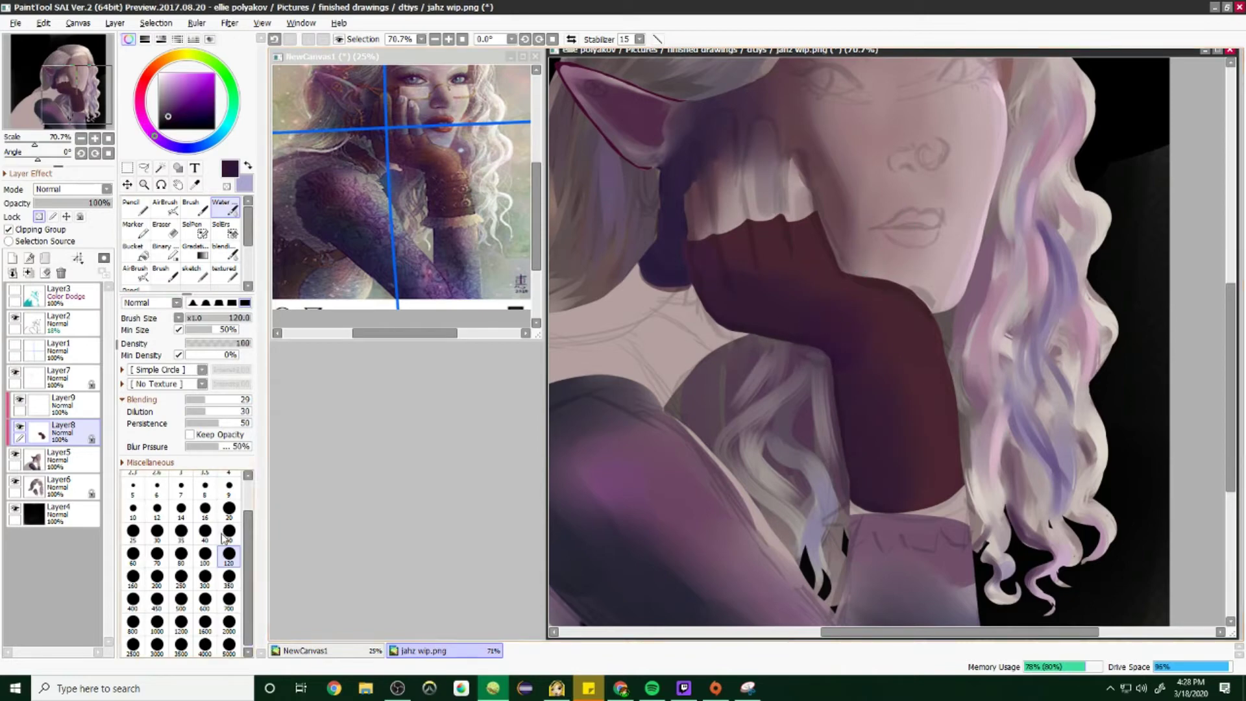
Step: Model the wrist and back of the gloved hand with a smaller Water brush, blending reddish brown into the purple shadow
key("bracketleft")
key("bracketleft")
key("bracketleft")
key("bracketleft")
key("bracketleft")
left_click(856, 314, "alt")
mouse_move(928, 334)
left_mouse_down()
mouse_move(901, 299)
mouse_move(883, 351)
mouse_move(787, 245)
mouse_move(721, 271)
left_mouse_up()
Step: Define the knuckles and gaps between the gloved fingers with the Water brush at size 20, sampling colour from the hand
left_click(764, 266, "alt")
key("bracketleft")
key("bracketleft")
key("bracketleft")
key("bracketleft")
key("bracketleft")
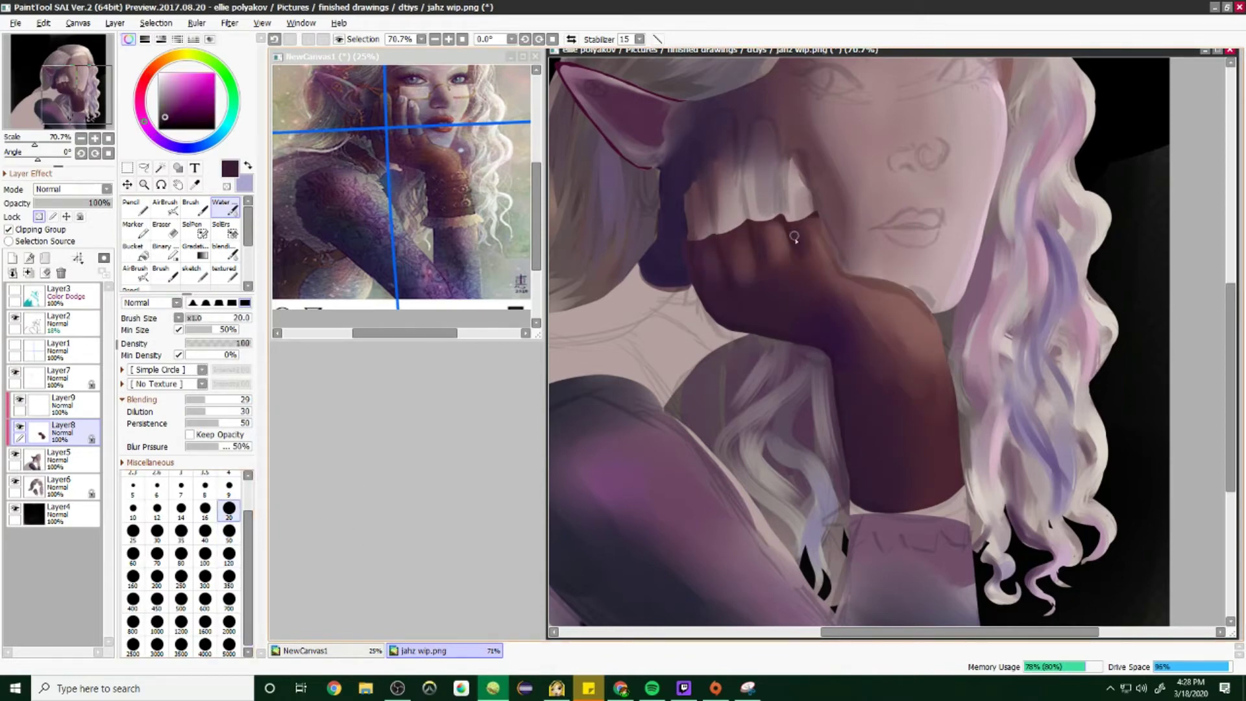
scroll(709, 302, "down", 1)
Step: Deepen the shadow along the inner side of the gloved forearm in dark purple with the Water brush at size 120
scroll(810, 431, "up", 2)
key("bracketright")
key("bracketright")
key("bracketright")
key("bracketright")
key("bracketright")
key("bracketright")
key("bracketright")
key("bracketright")
key("bracketright")
key("bracketright")
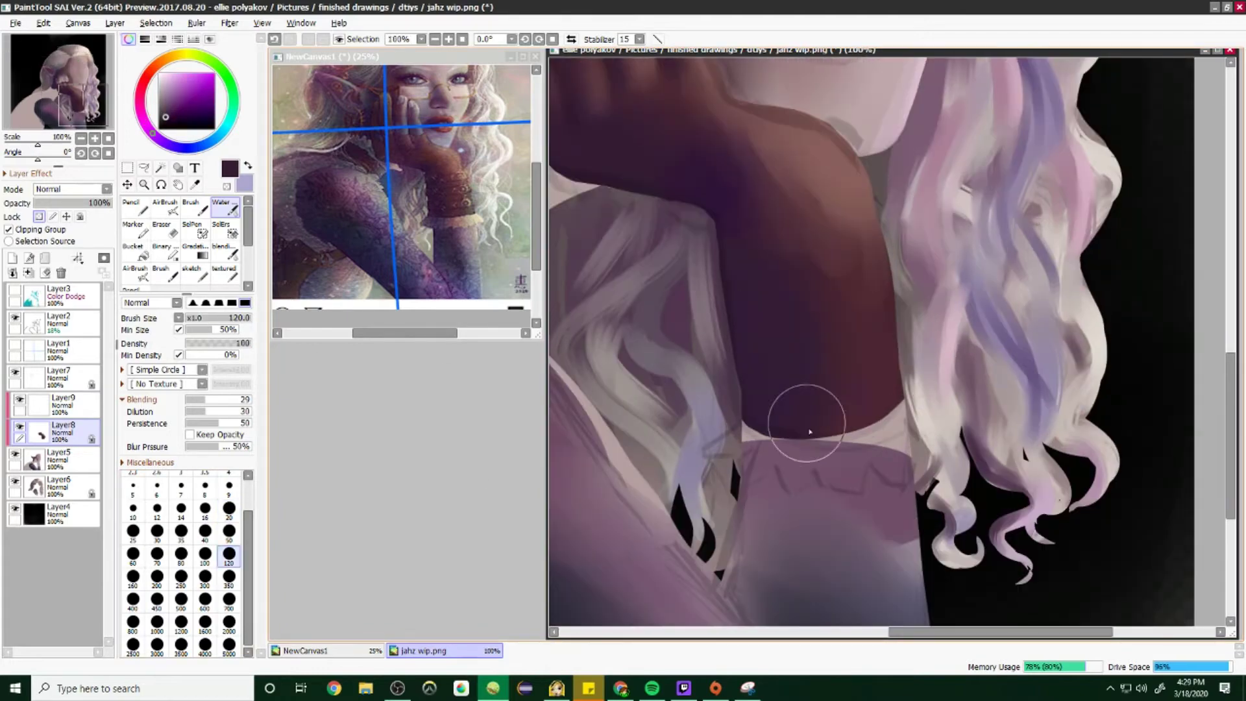
left_click_drag(756, 415, 753, 273)
scroll(753, 292, "down", 3)
scroll(779, 454, "up", 4)
key("e")
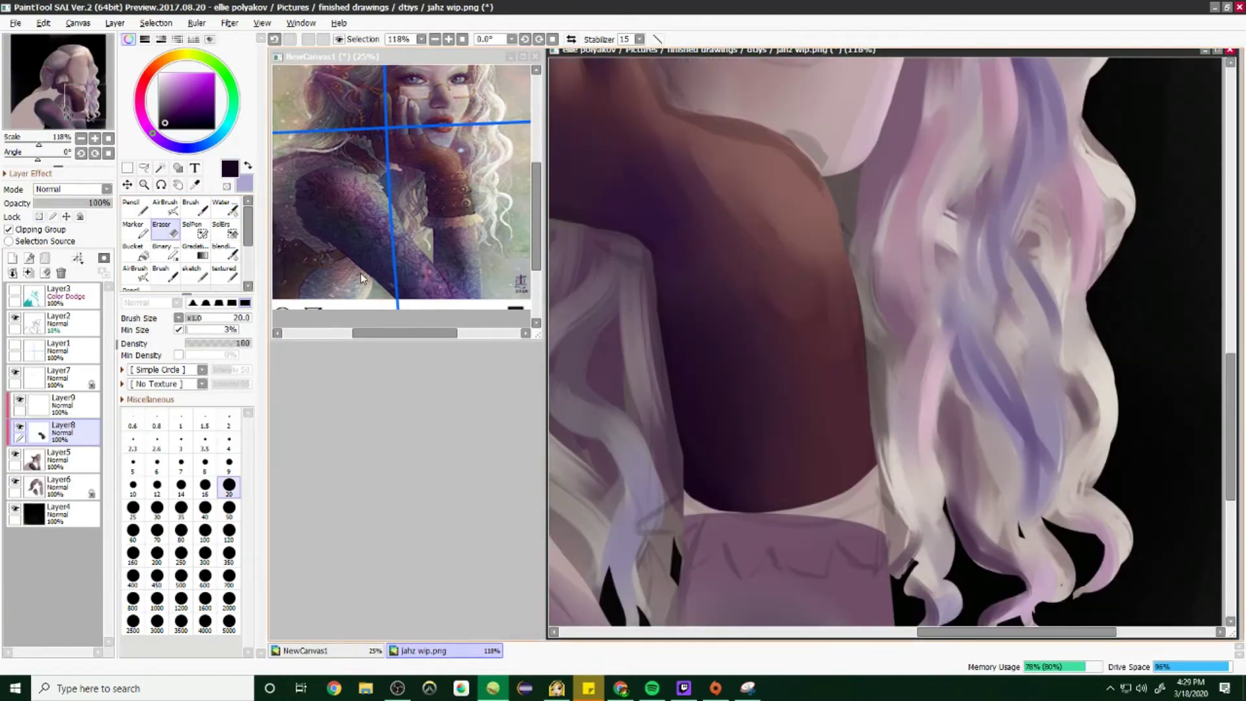
Step: Trim the glove's lower edge at the wrist on Layer8 with the Eraser at size 20
mouse_move(688, 490)
left_mouse_down()
mouse_move(784, 486)
mouse_move(873, 454)
left_mouse_up()
left_click_drag(694, 464, 882, 431)
scroll(806, 342, "down", 4)
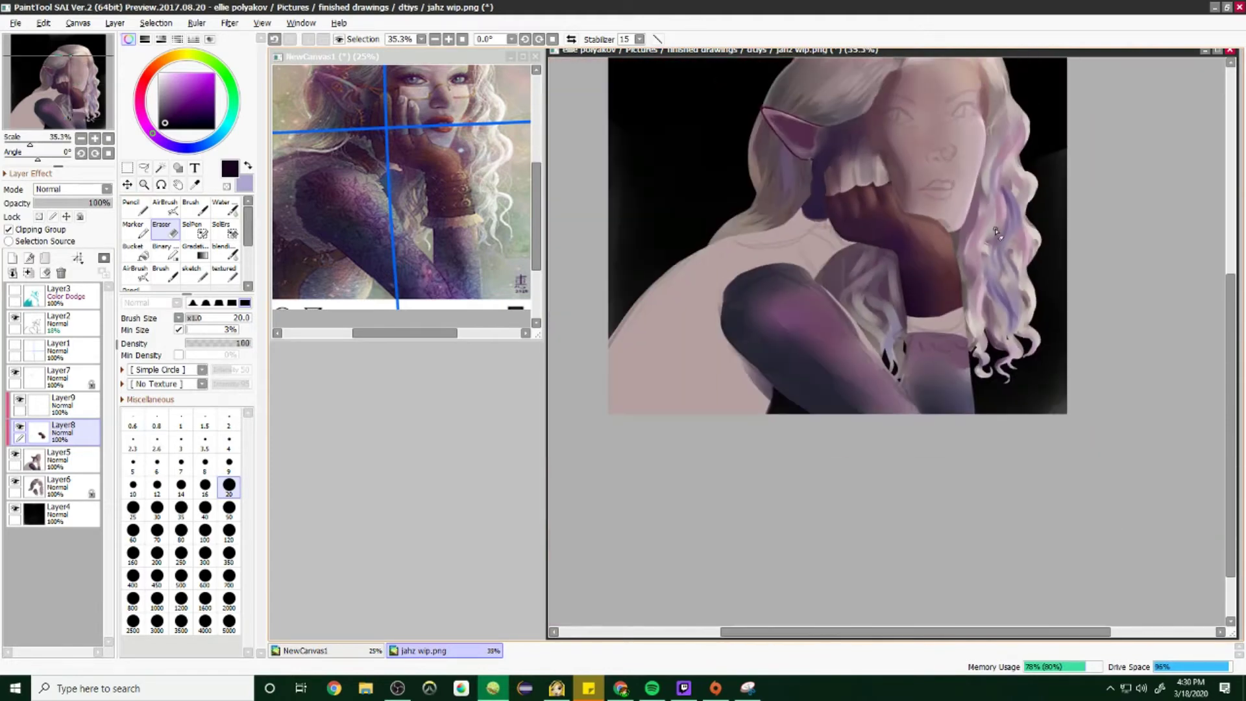
Step: Lock Layer8's opacity and blend the glove's shading with the Water brush at size 120
scroll(777, 202, "up", 2)
left_click(223, 208)
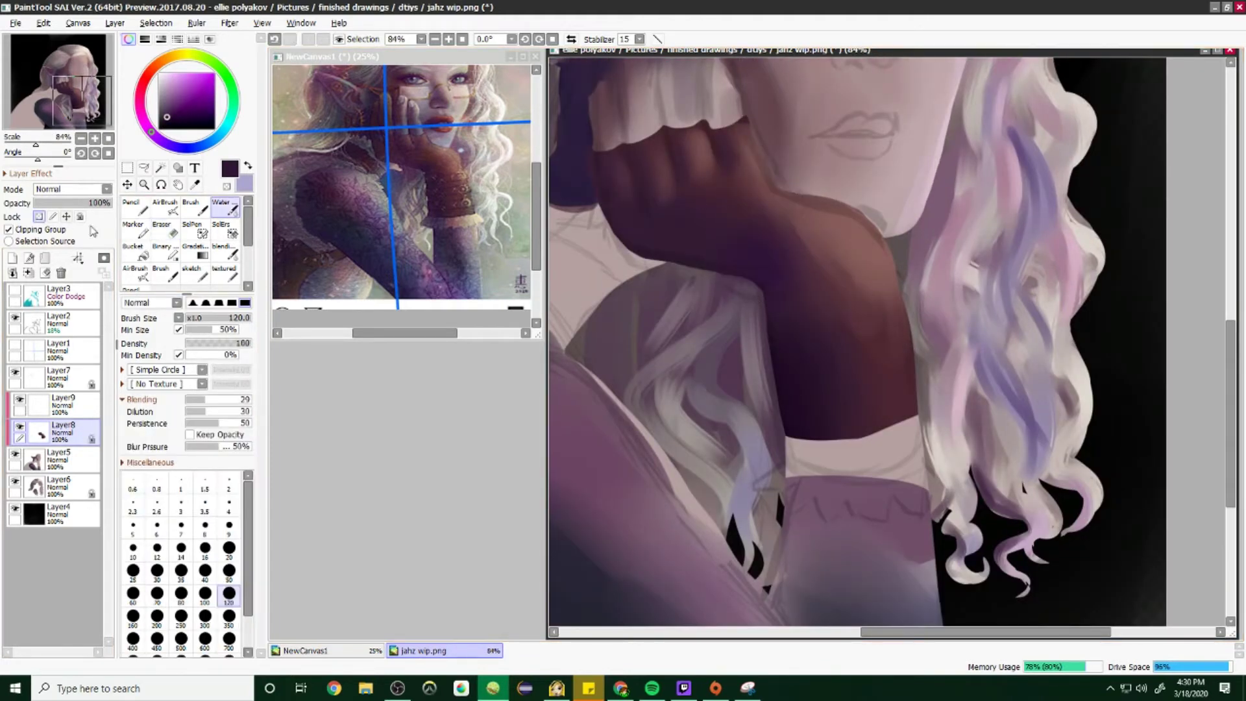
scroll(932, 164, "down", 5)
scroll(932, 164, "up", 4)
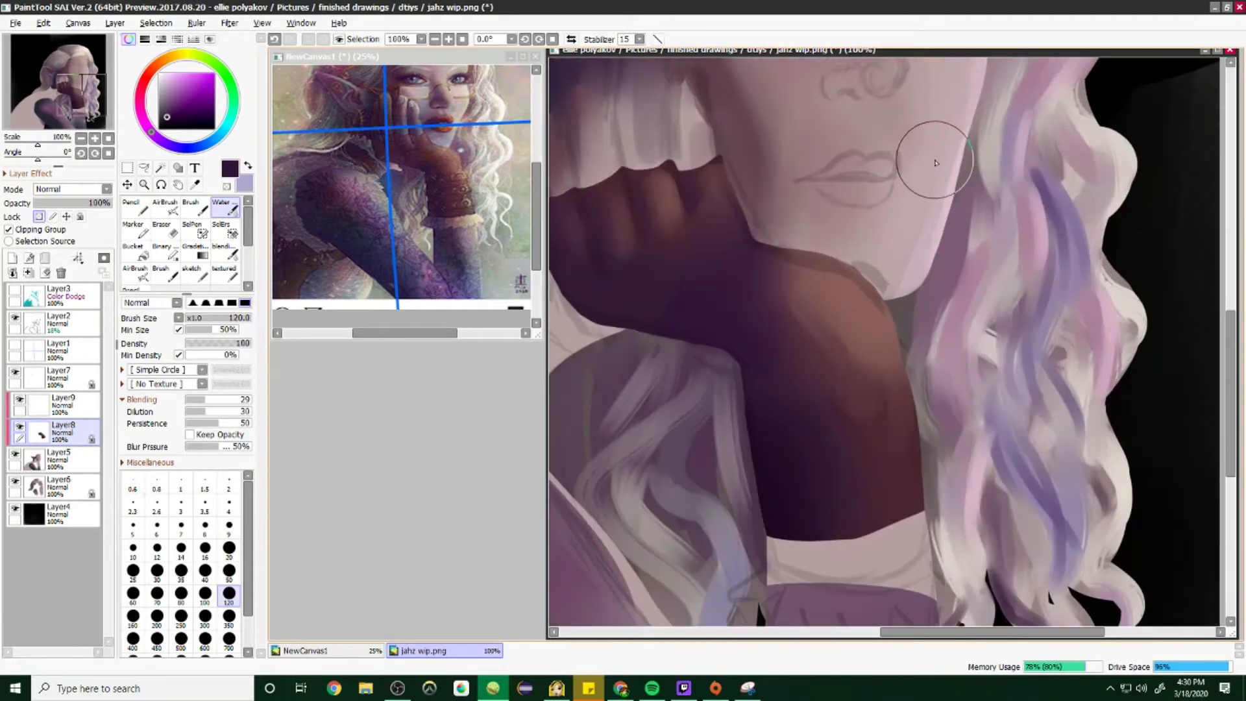
Step: Soften the tones on the glove's hand and wrist and hide the Layer2 sketch
left_click(62, 403)
scroll(472, 220, "up", 6)
scroll(435, 192, "down", 7)
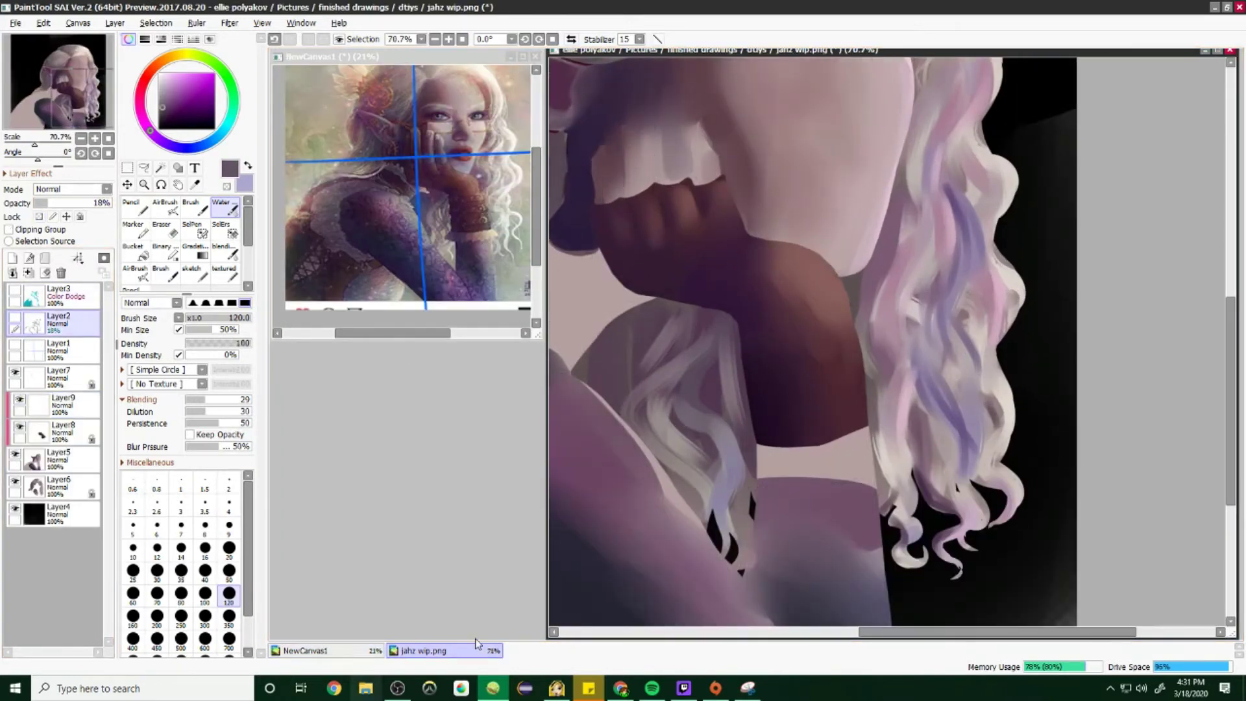
Step: Outline the glove's underside in a sampled dark maroon with the Pencil at size 20 and add a new layer for the line work
left_click(133, 286)
scroll(773, 262, "up", 3)
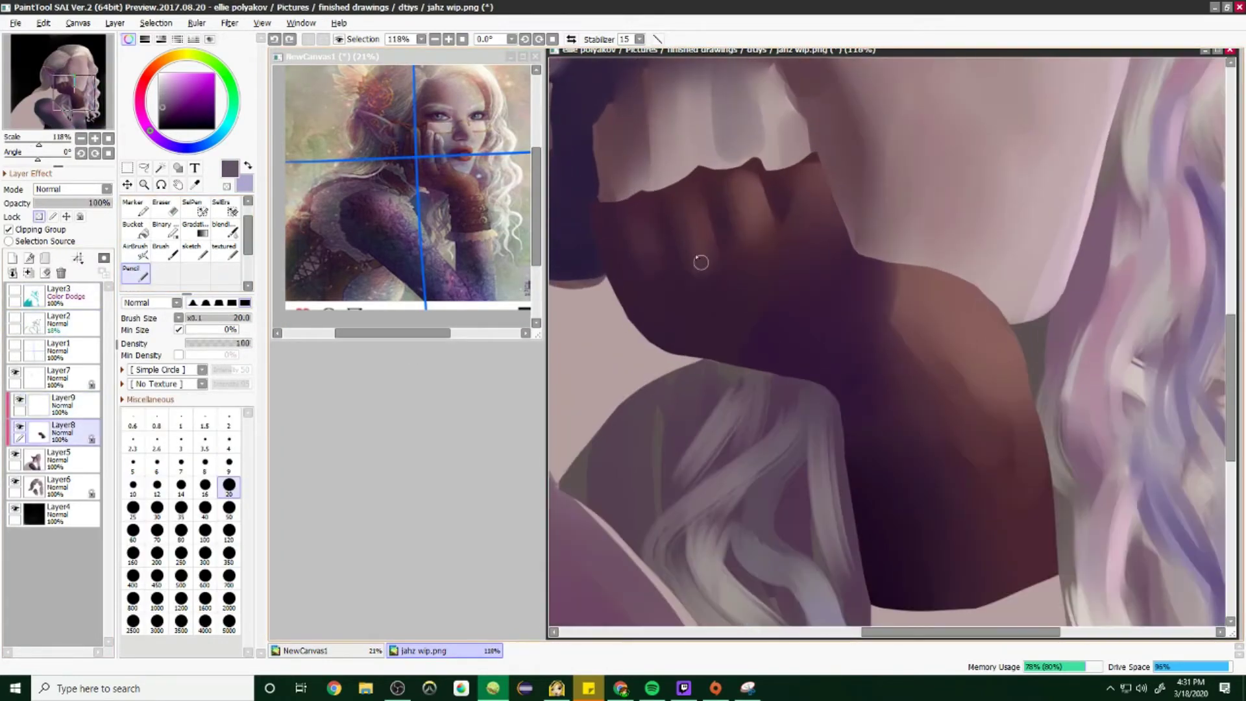
left_click(651, 122, "alt")
scroll(617, 143, "down", 1)
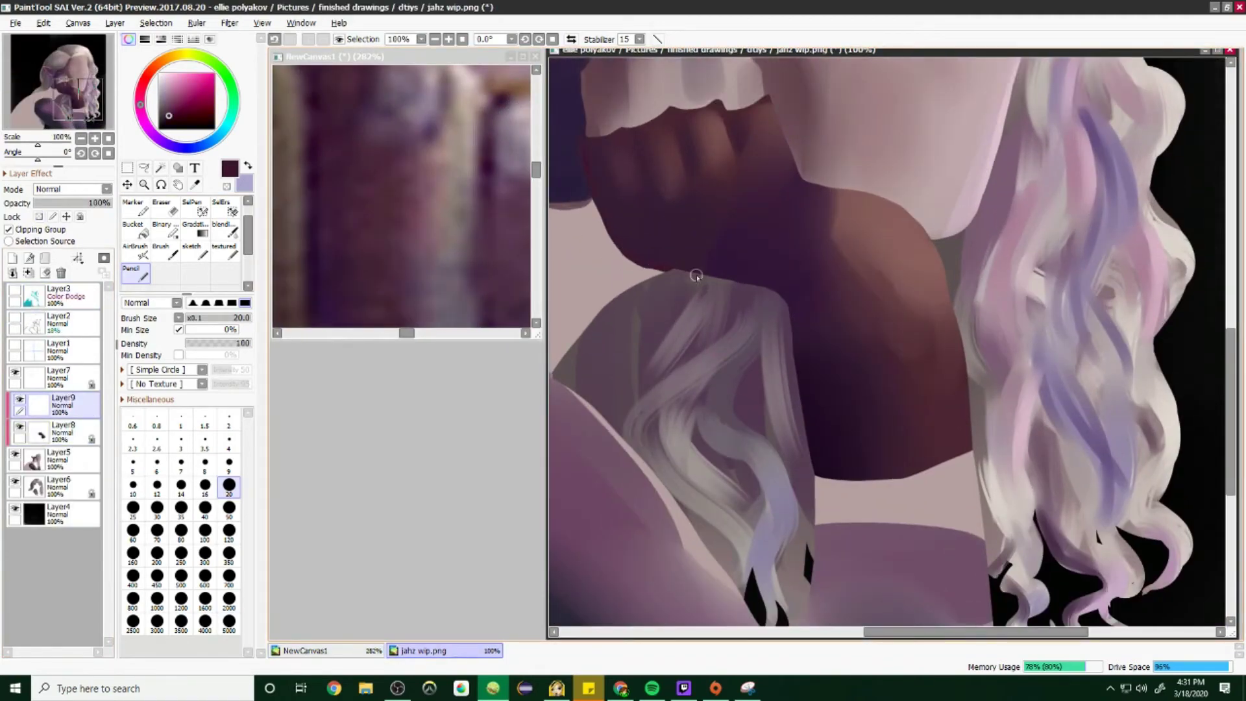
key("ctrl+shift+n")
scroll(402, 195, "down", 3)
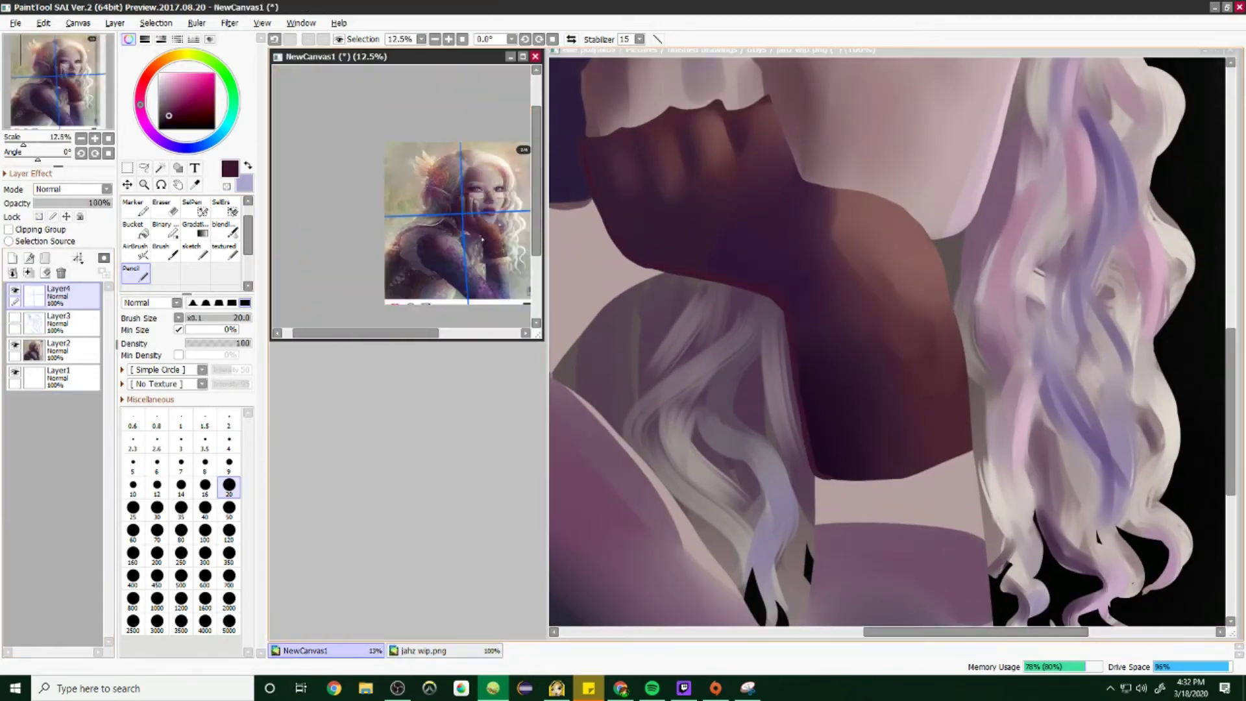
Step: Continue the dark maroon outline around the glove's cuff, upper edge and finger openings
scroll(833, 478, "up", 2)
mouse_move(703, 437)
left_mouse_down()
mouse_move(786, 494)
mouse_move(980, 473)
mouse_move(1030, 349)
mouse_move(879, 310)
mouse_move(973, 366)
mouse_move(1011, 529)
left_mouse_up()
scroll(1031, 349, "down", 5)
left_click_drag(836, 229, 802, 235)
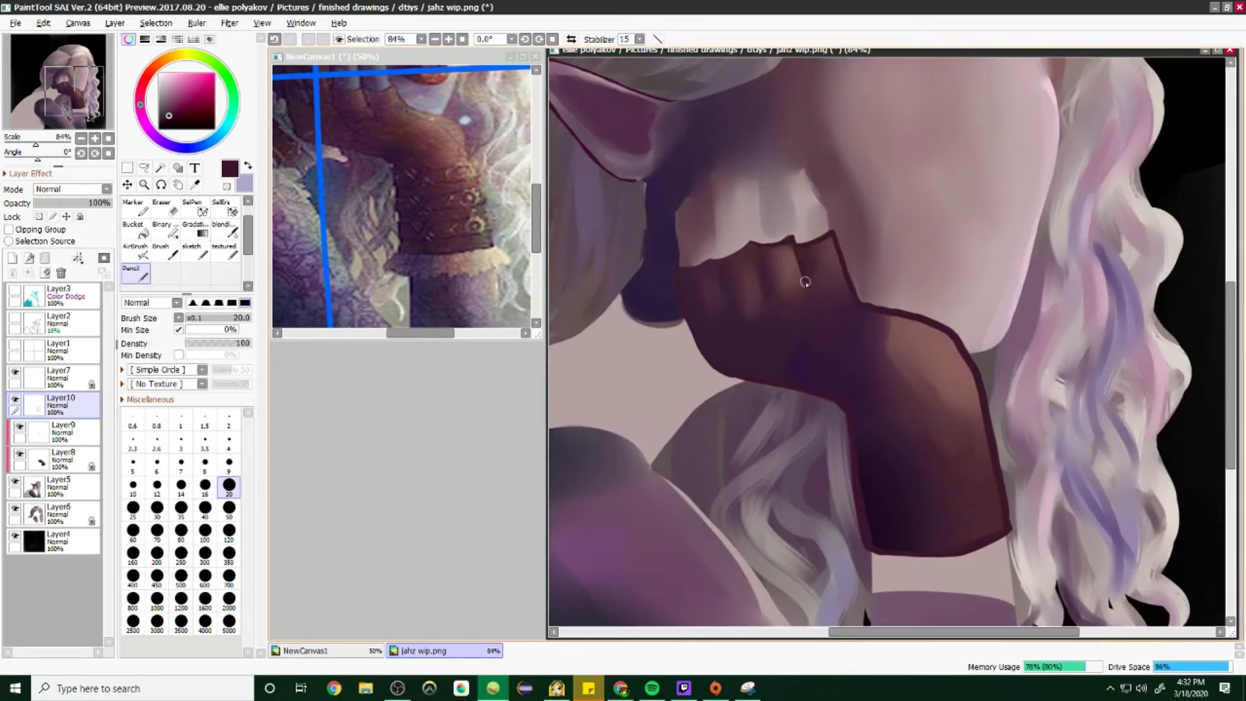
Step: On Layer5, blend beige sampled from the reference's lace cuff over the forearm below the glove with the Water brush at size 120
scroll(833, 216, "down", 4)
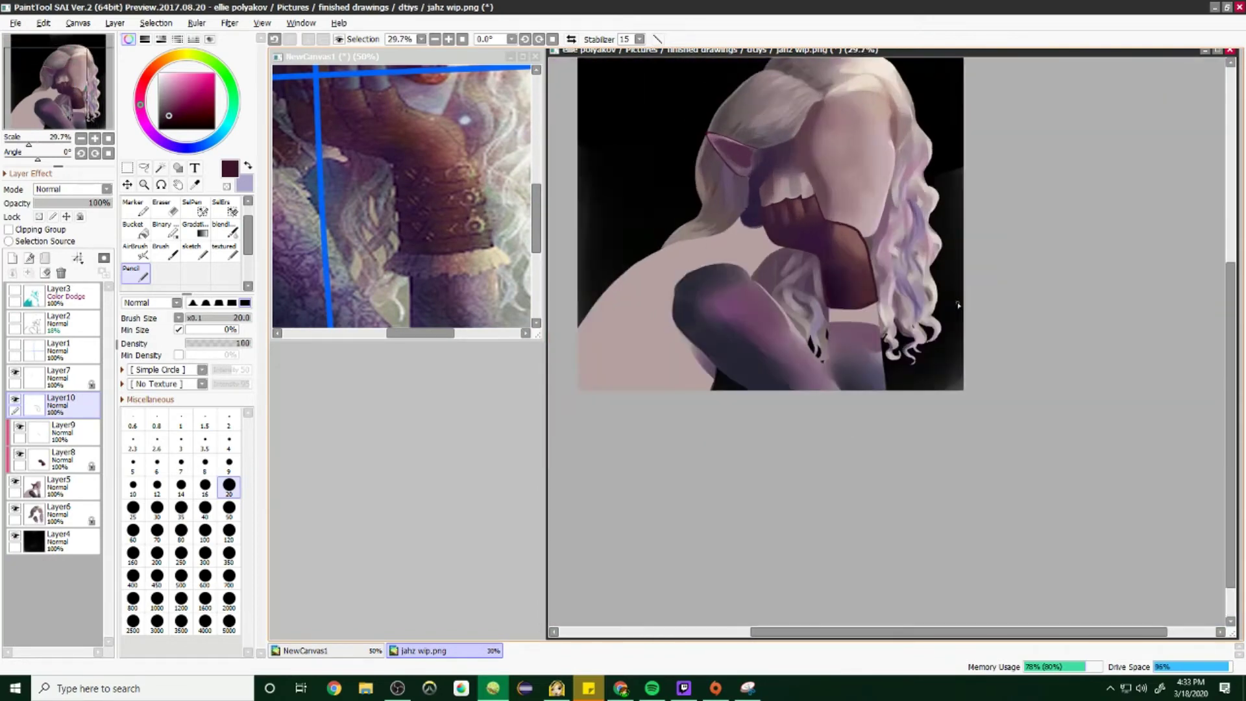
scroll(615, 273, "up", 2)
left_click(615, 272, "ctrl+shift")
key("c")
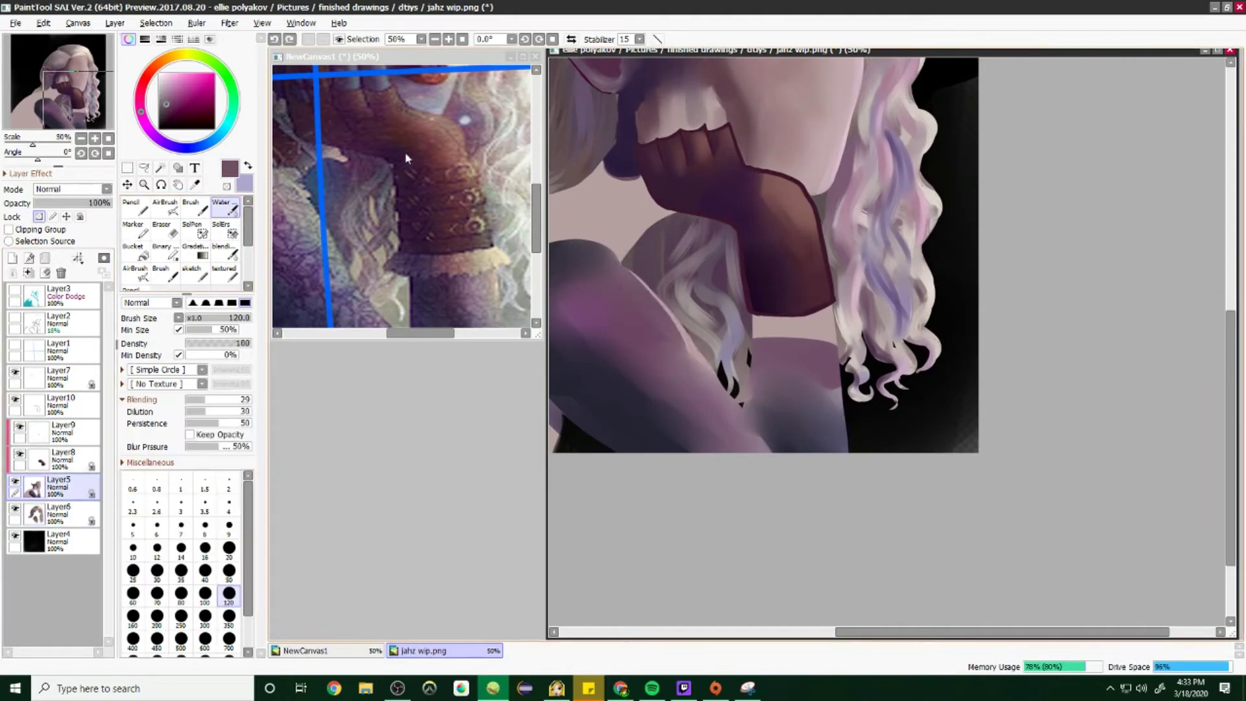
left_click(499, 284, "alt")
left_click_drag(821, 334, 792, 386)
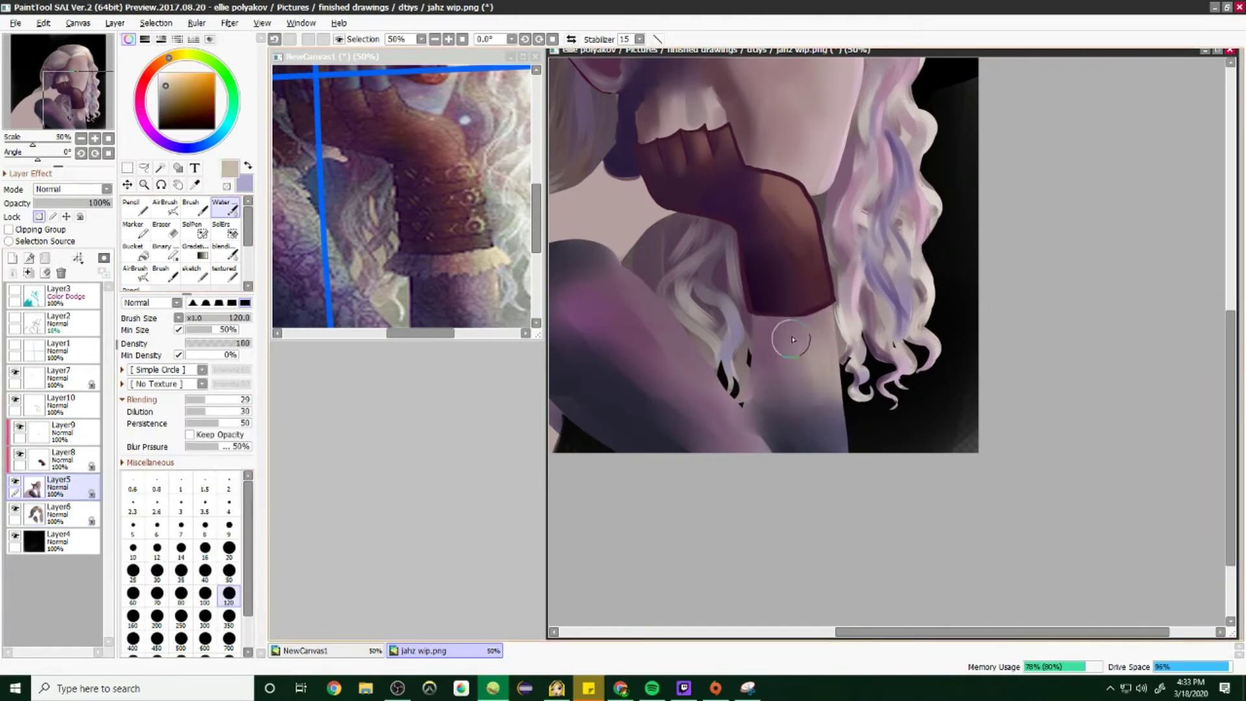
scroll(873, 296, "down", 3)
Step: Outline the two bare fingers nearest the mouth in dark maroon on Layer10 with the Pencil at size 20
scroll(771, 159, "up", 9)
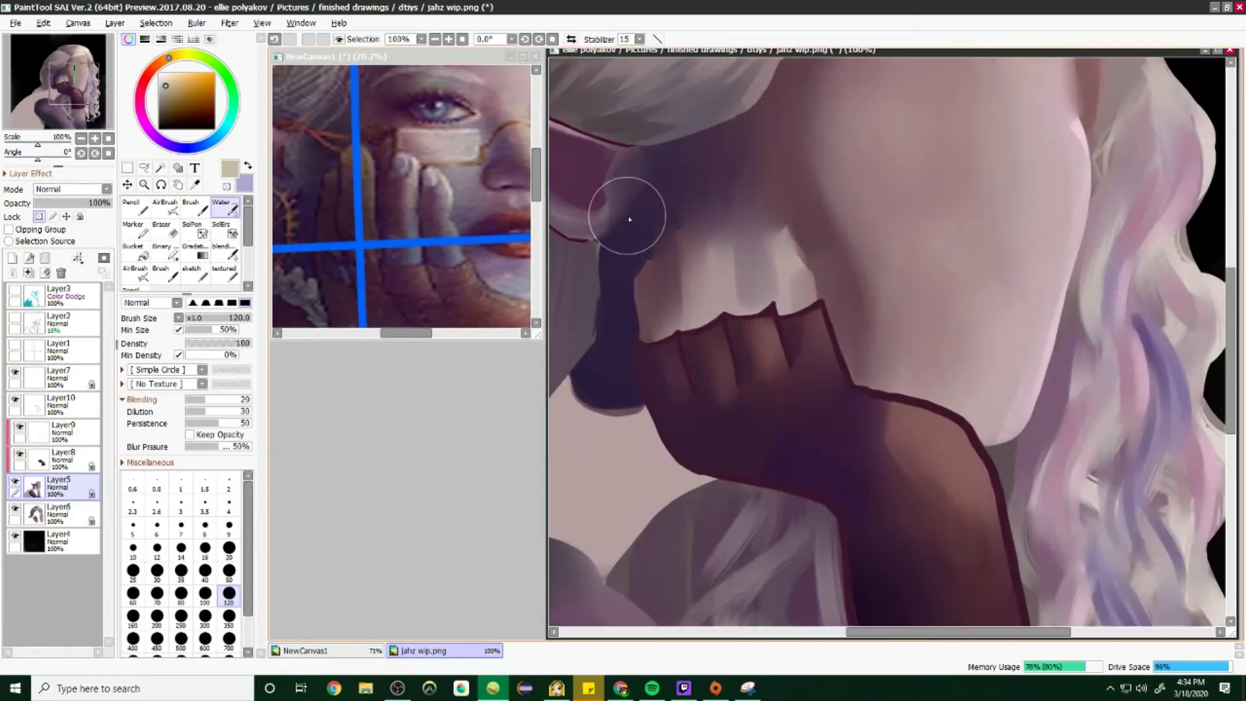
left_click(675, 208, "alt")
key("n")
left_click_drag(803, 344, 801, 216)
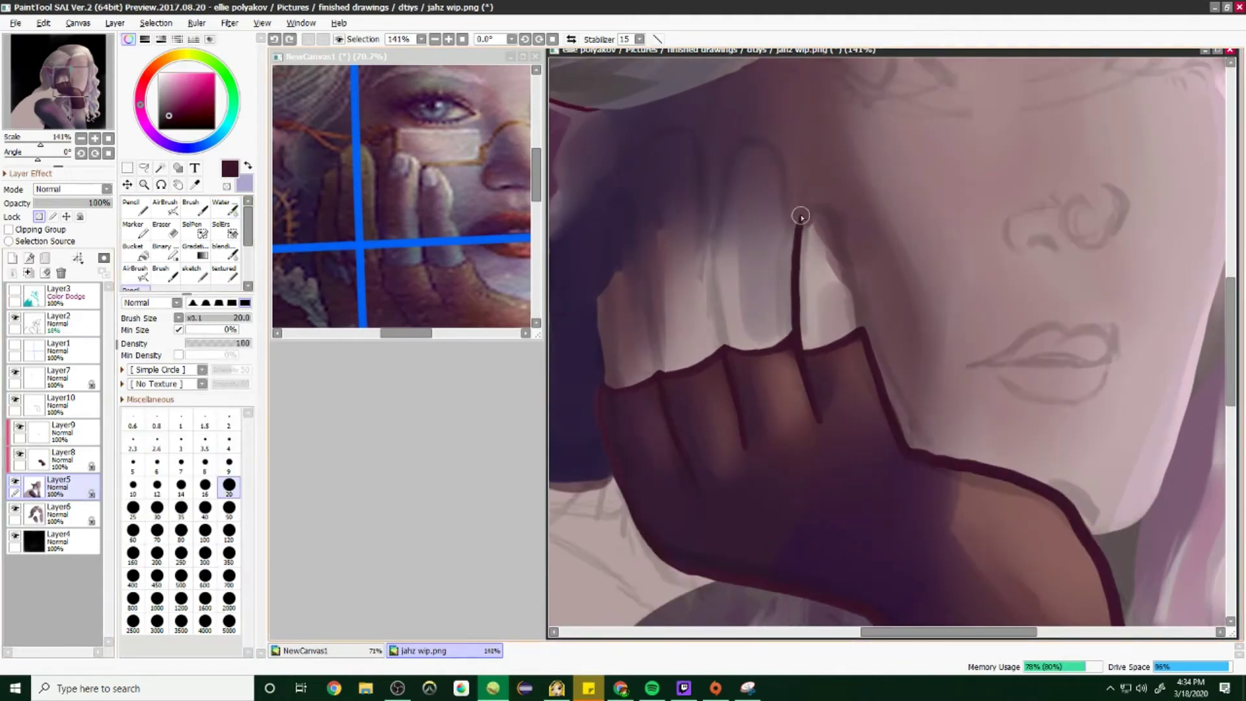
key("ctrl+z")
key("Up")
key("Up")
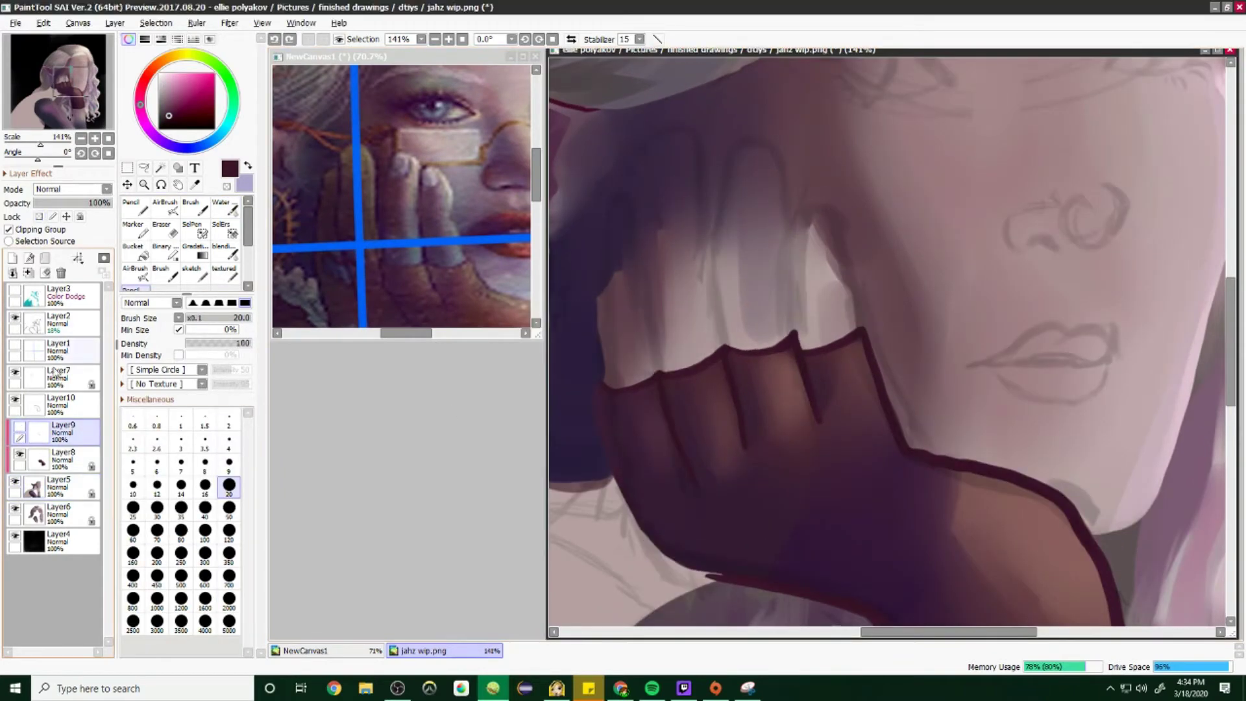
key("Up")
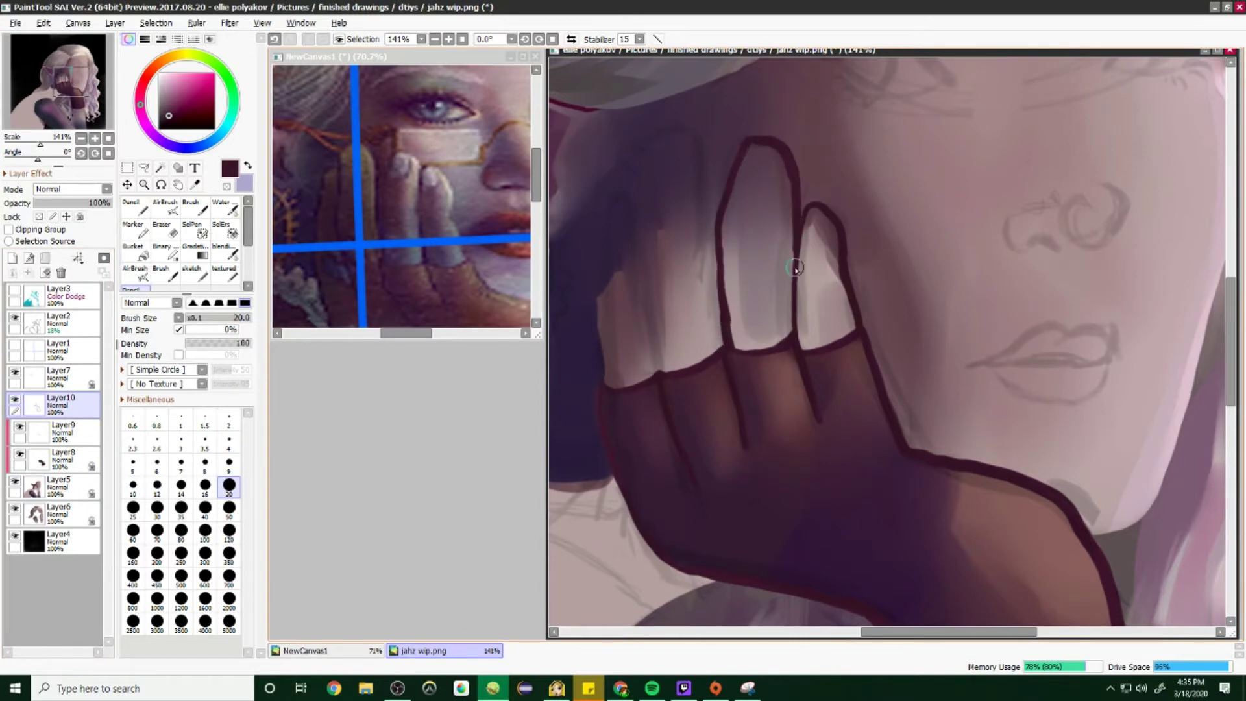
Step: Outline the remaining two fingers nearest the ear in the same dark maroon on Layer10
scroll(796, 267, "down", 5)
scroll(707, 309, "up", 5)
mouse_move(740, 477)
left_mouse_down()
mouse_move(719, 314)
mouse_move(736, 257)
mouse_move(717, 278)
mouse_move(805, 332)
left_mouse_up()
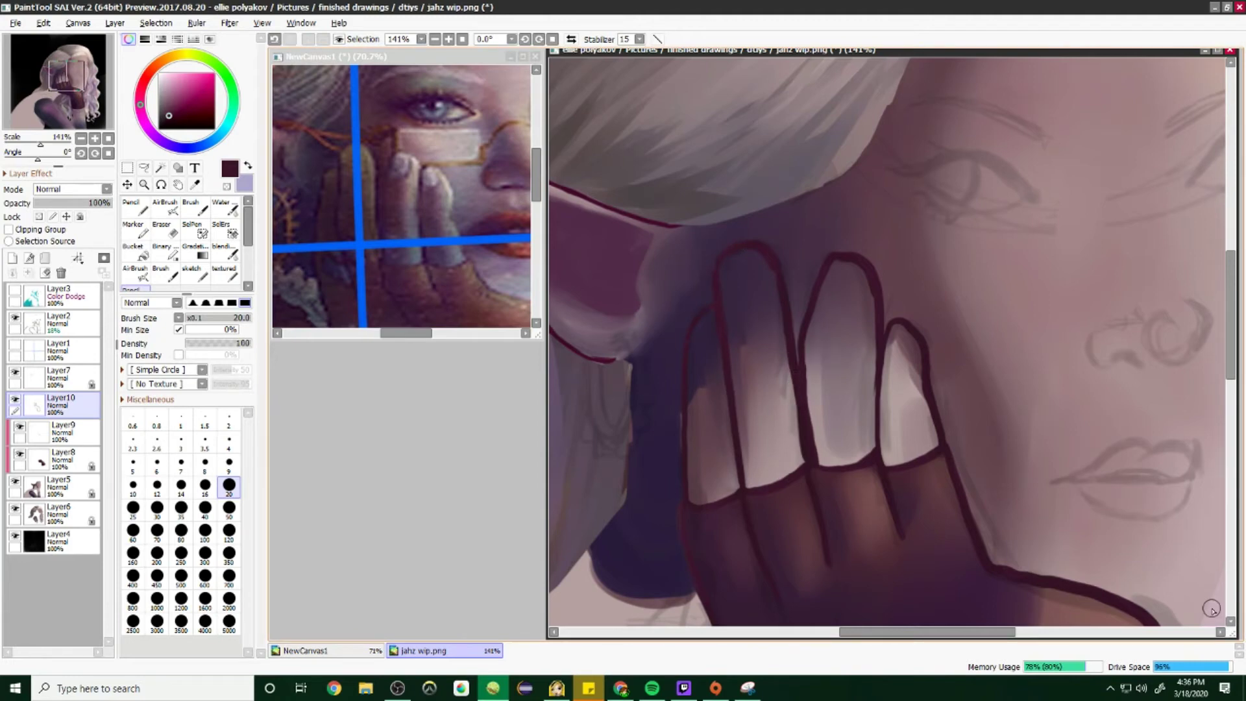
scroll(984, 304, "down", 5)
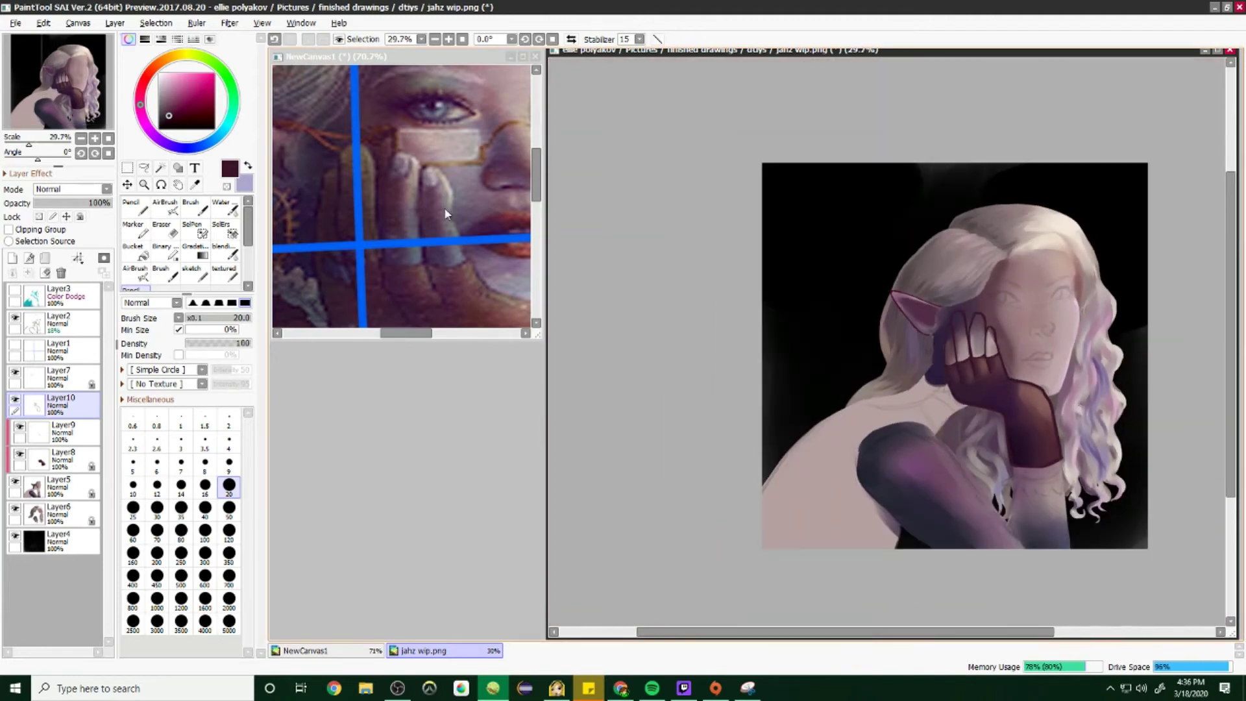
Step: Paint the ridges inside the ear on Layer5 with the Water brush, using muted mauve tones sampled from the painting and the reference
scroll(445, 213, "up", 3)
scroll(833, 282, "up", 5)
left_click(58, 485)
left_click(833, 283, "alt")
left_click(224, 208)
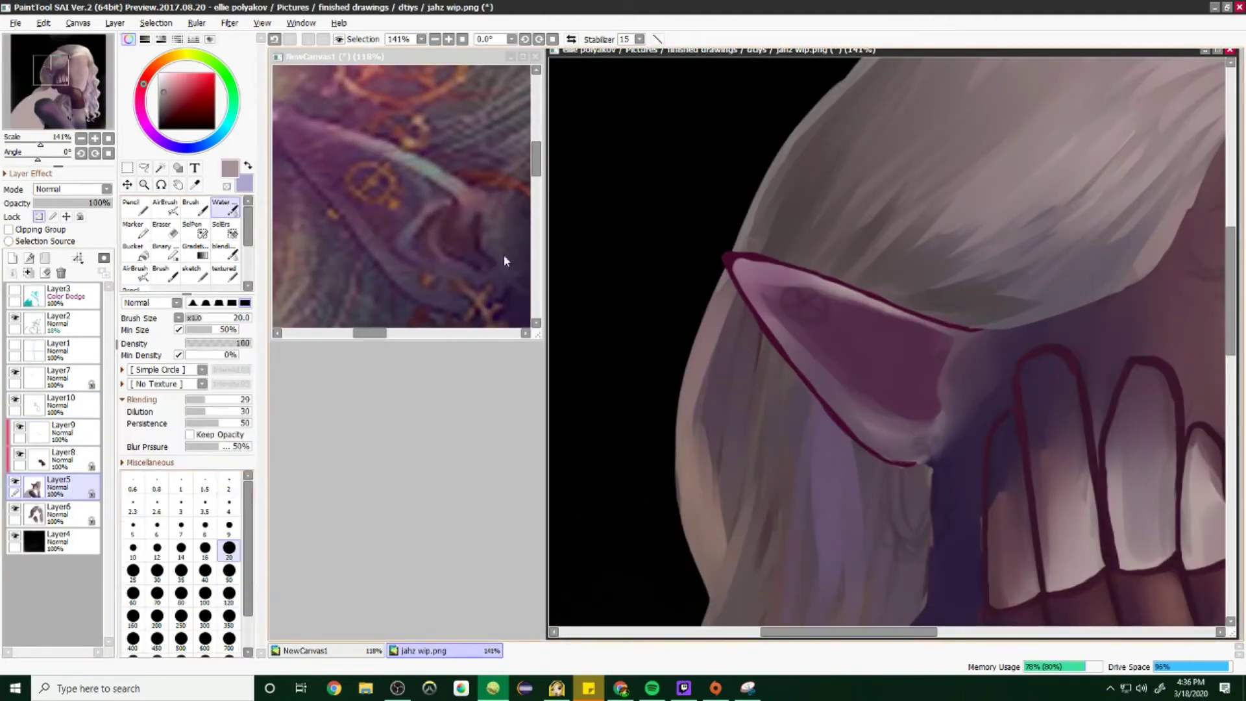
left_click_drag(868, 410, 908, 325)
left_click(404, 246, "alt")
left_click_drag(867, 415, 902, 310)
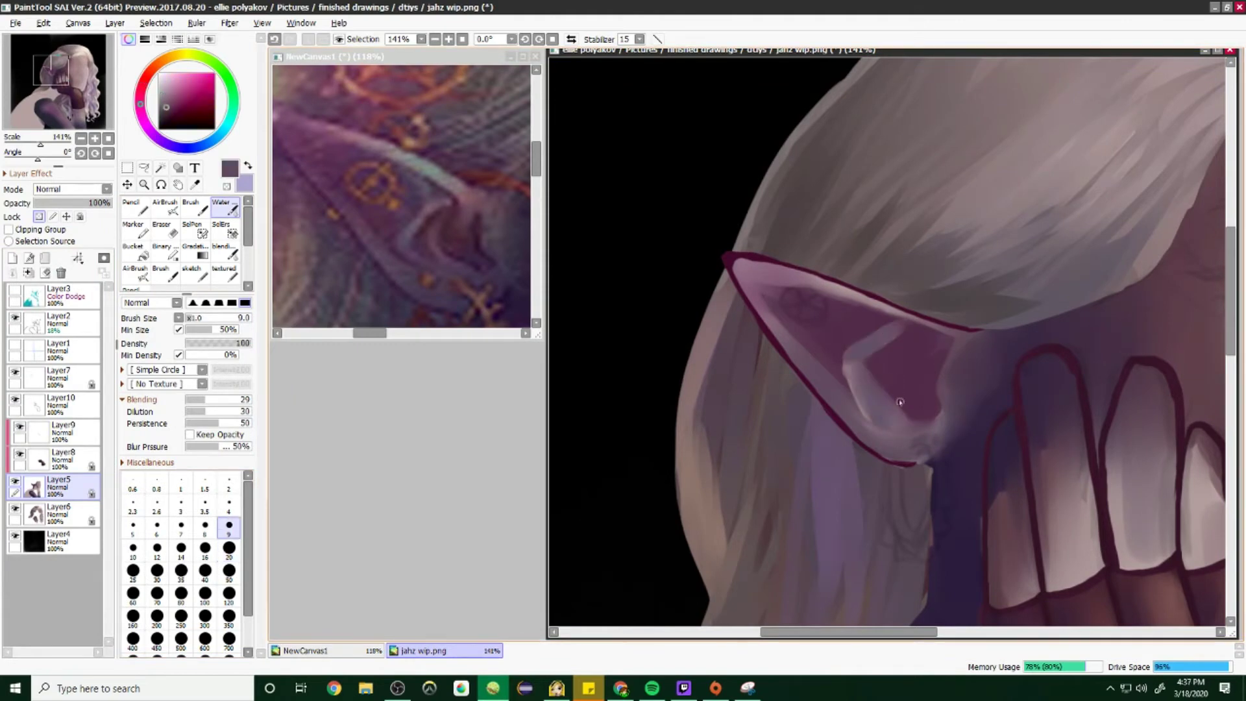
scroll(900, 402, "down", 4)
Step: Add a new layer and draw a golden ring with a diagonal spoke on the ear, using the Pencil at size 9 and colour sampled from the reference
scroll(896, 454, "up", 5)
key("ctrl+shift+n")
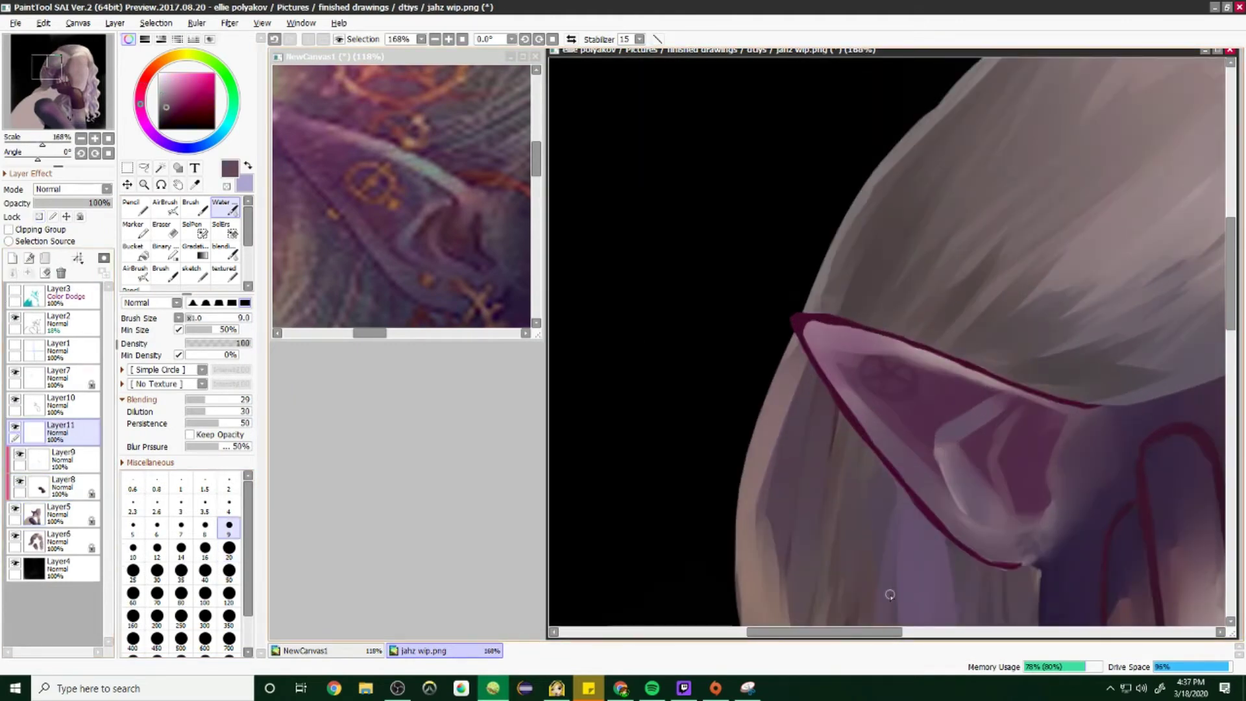
scroll(890, 594, "up", 4)
left_click(166, 63)
left_click(391, 166, "alt")
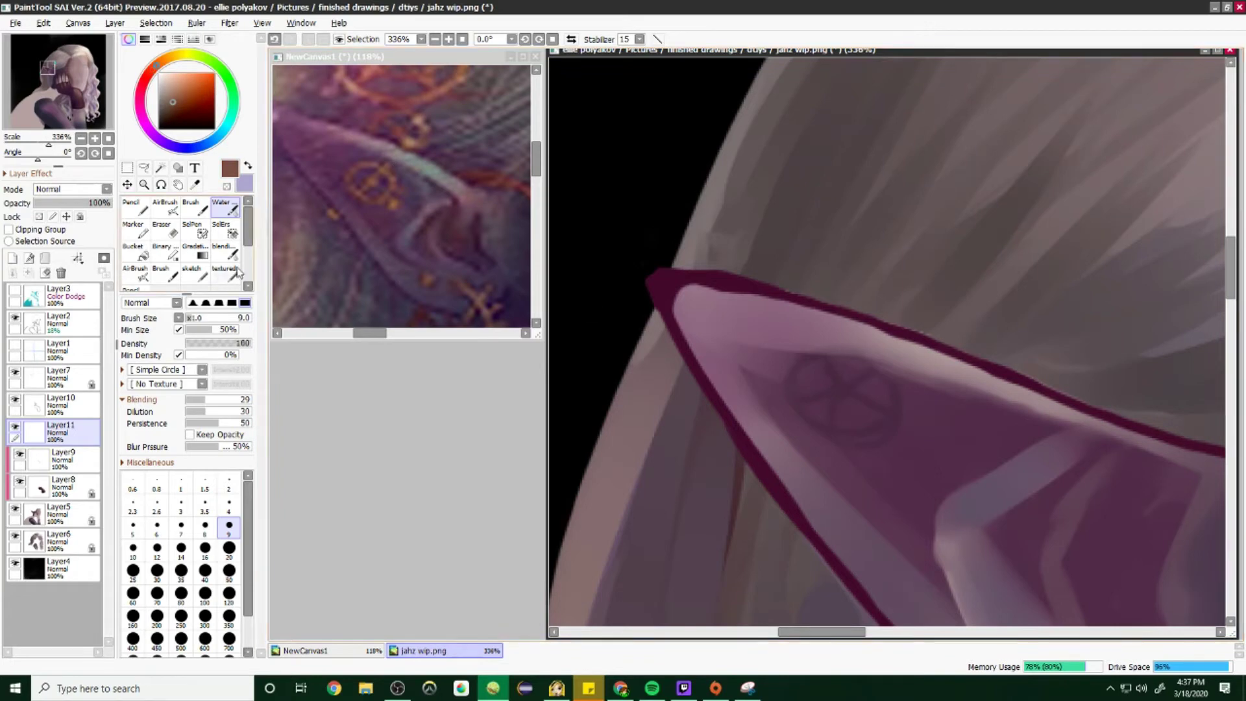
key("n")
left_click(375, 162, "alt")
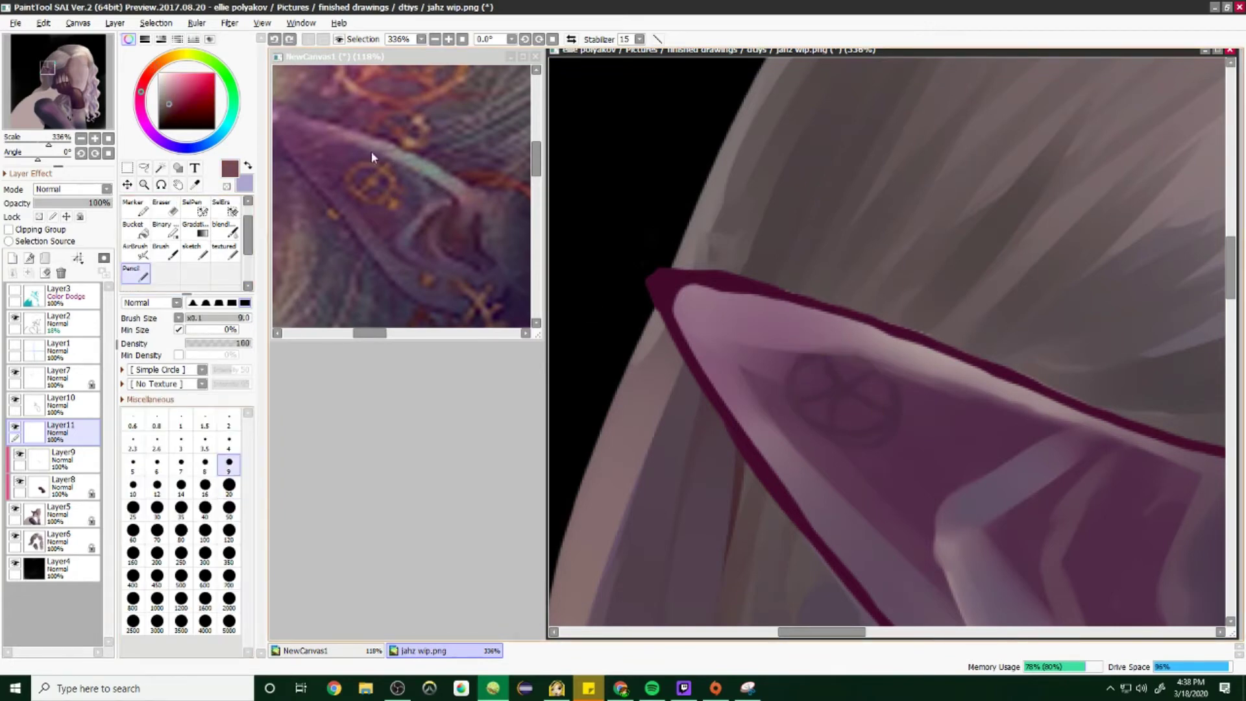
scroll(348, 255, "up", 2)
scroll(449, 174, "down", 3)
left_click(449, 174, "alt")
scroll(854, 392, "up", 2)
mouse_move(791, 466)
left_mouse_down()
mouse_move(901, 390)
mouse_move(866, 342)
mouse_move(809, 465)
left_mouse_up()
scroll(714, 315, "up", 1)
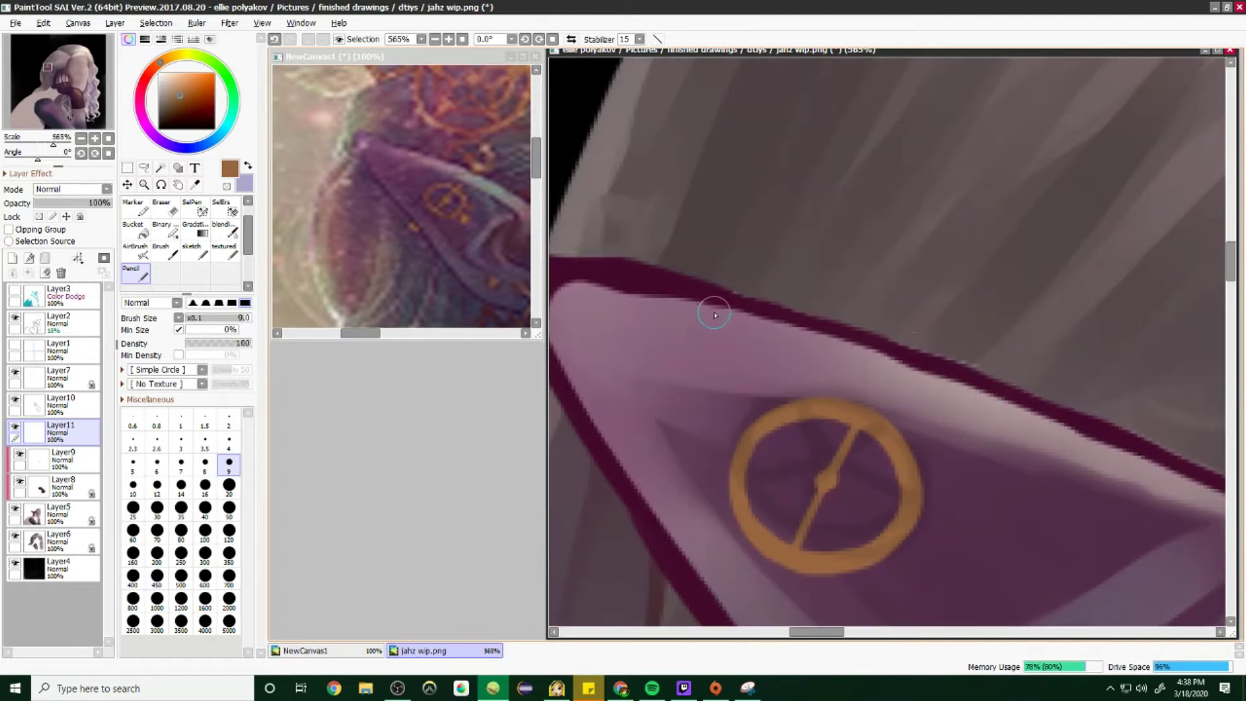
Step: Add small orange studs at the ear's upper and lower edges and shade their rims red with Layer11's opacity locked
key("ctrl+l")
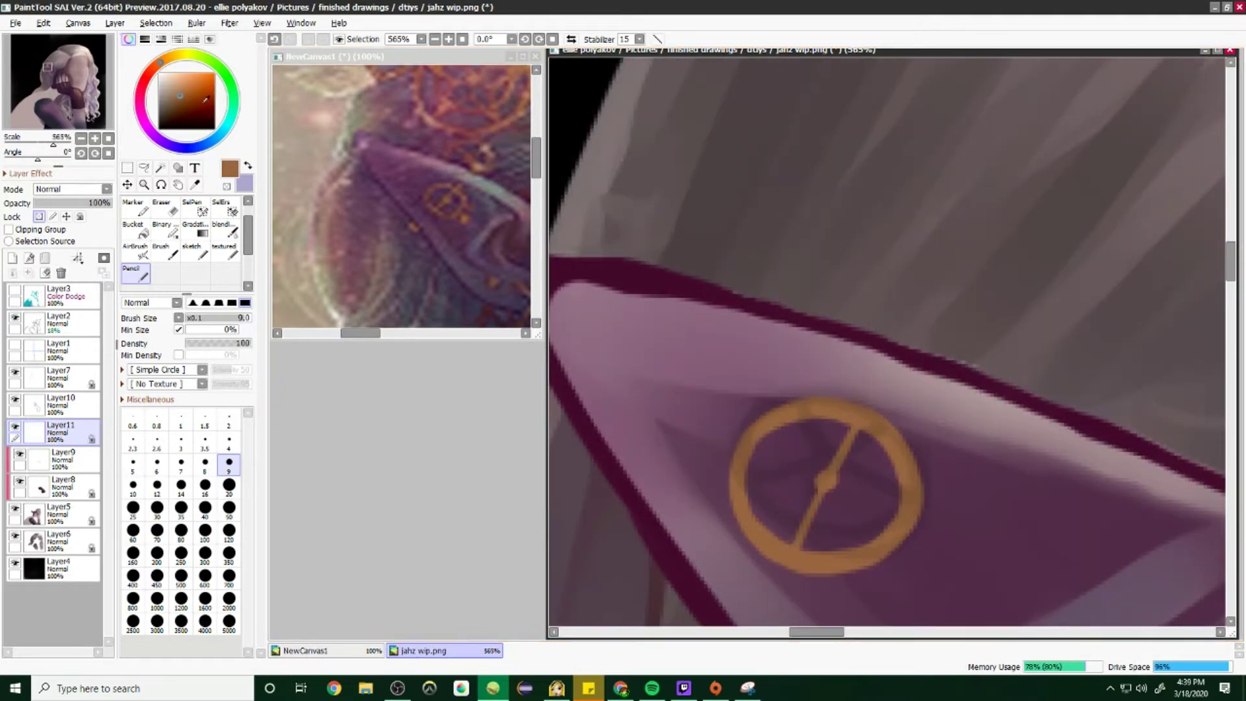
left_click(870, 315)
scroll(871, 245, "down", 6)
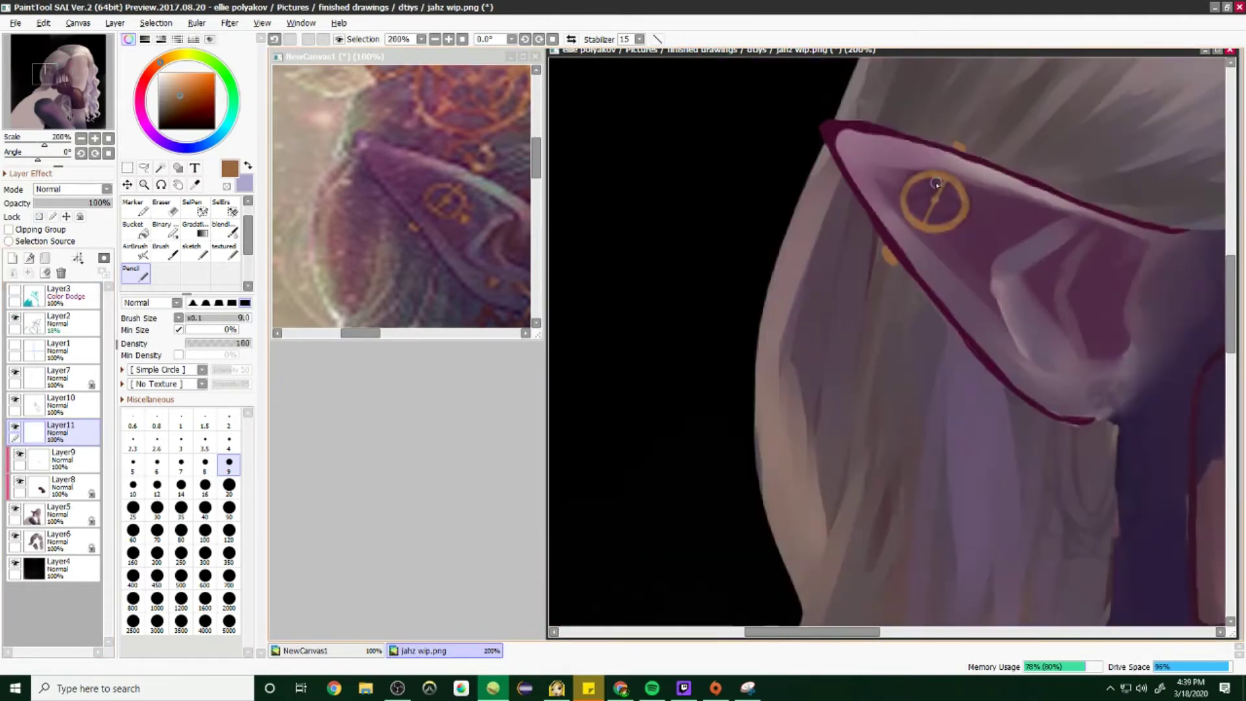
scroll(935, 183, "up", 5)
left_click(473, 153, "alt")
left_click(917, 211, "alt")
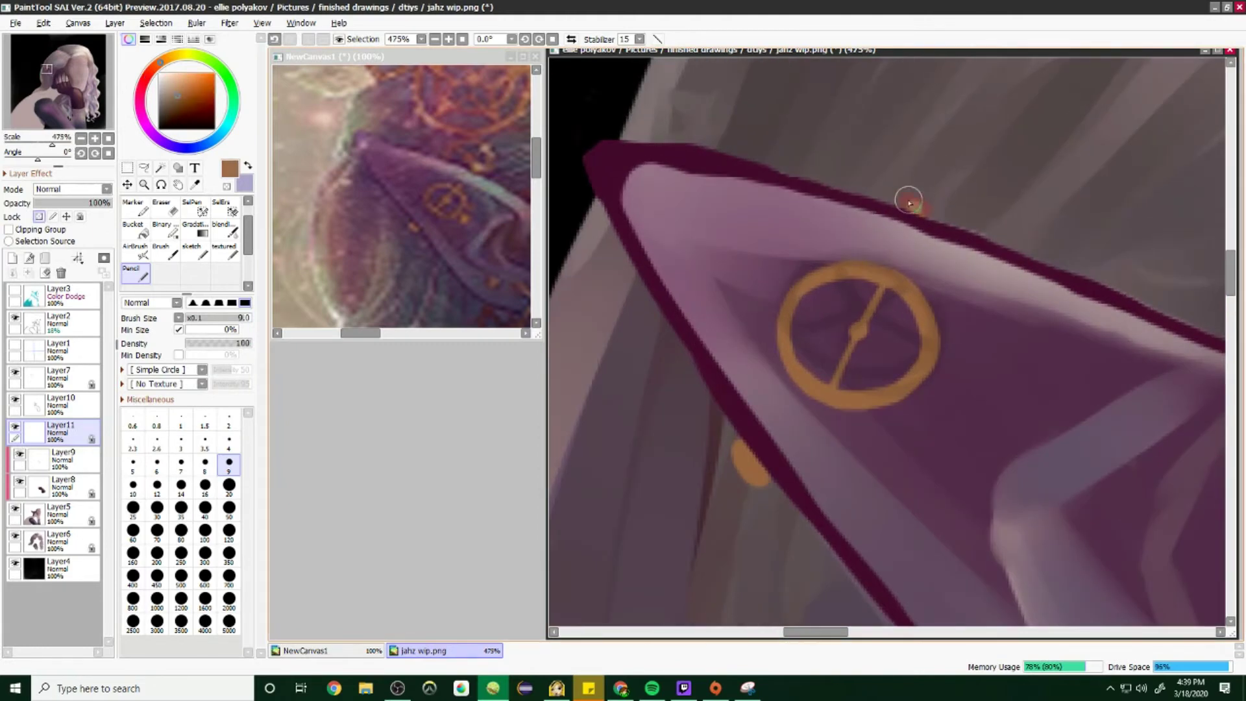
left_click(910, 203, "alt")
scroll(871, 227, "up", 3)
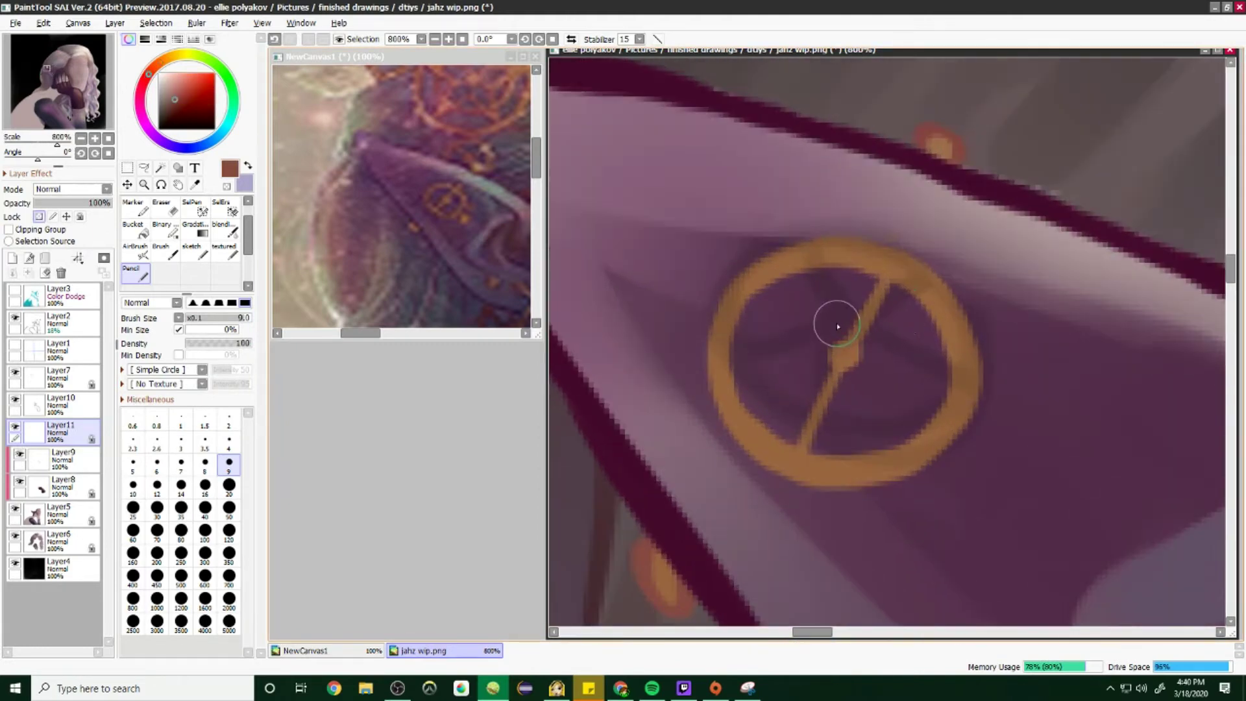
Step: Shade one side of the ear's golden ring with sampled reddish brown and blend it with the Water brush at size 9
left_click(769, 261, "alt")
scroll(415, 214, "up", 2)
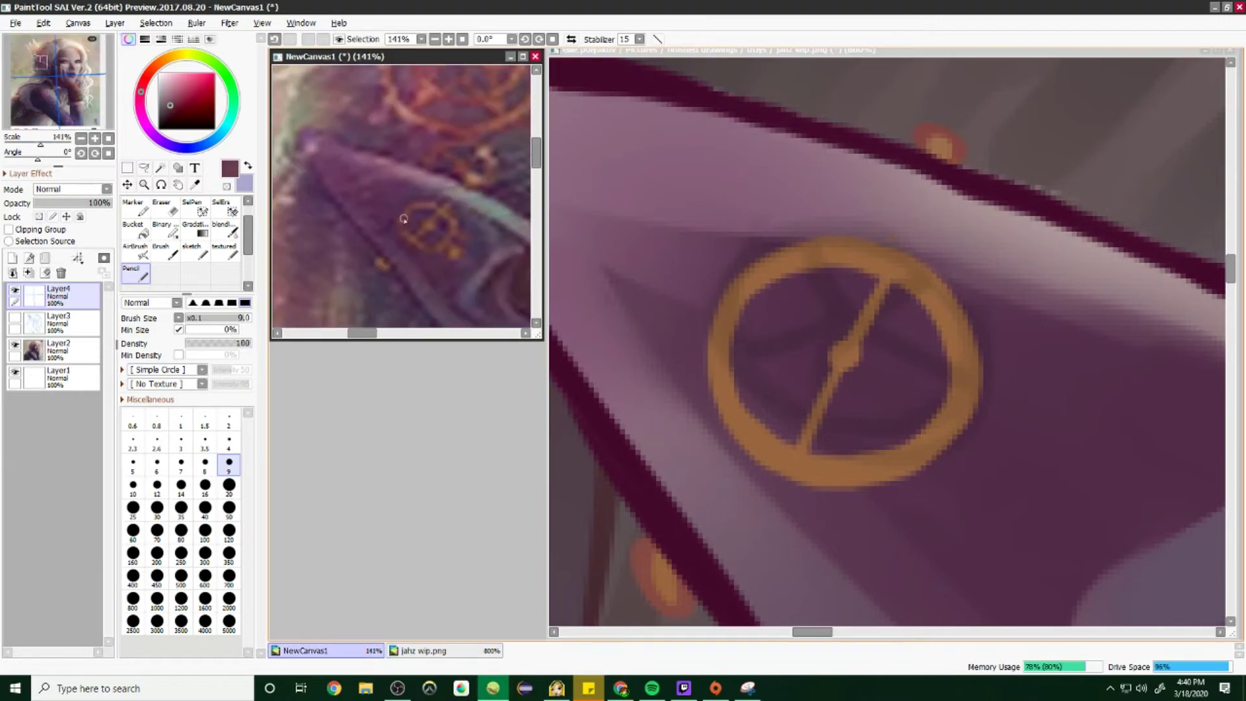
scroll(766, 277, "up", 1)
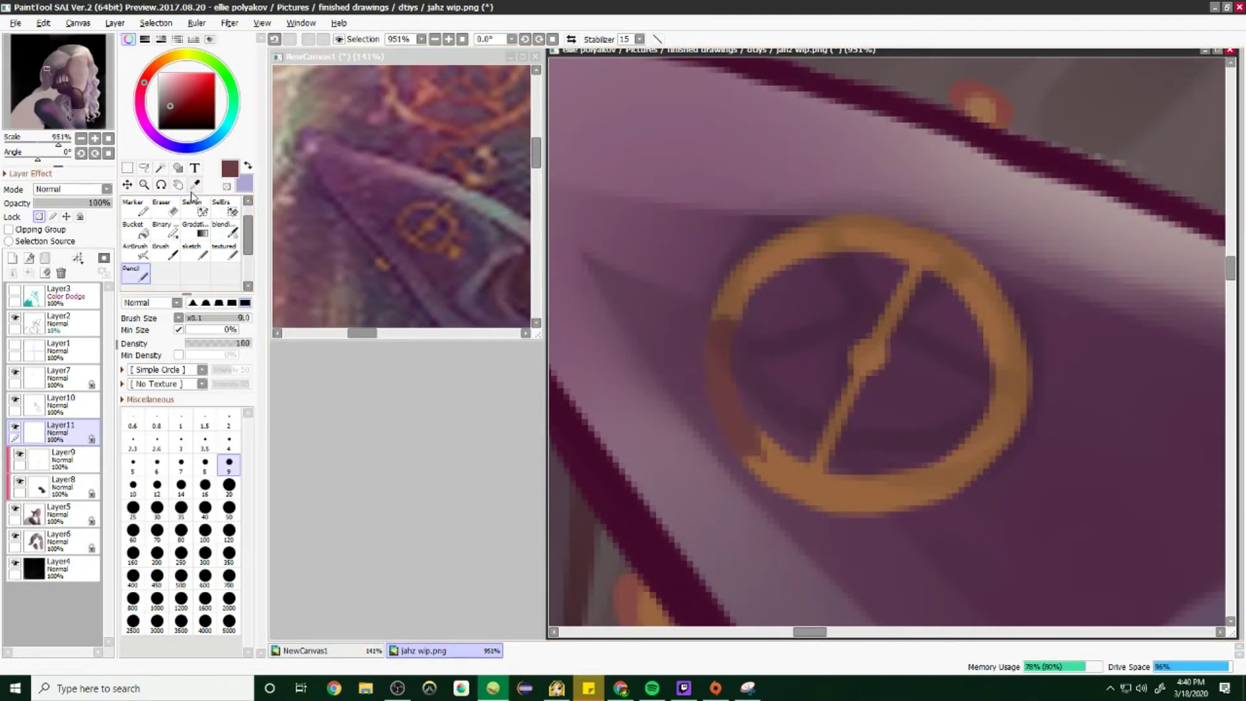
key("w")
scroll(757, 323, "down", 3)
scroll(811, 324, "up", 2)
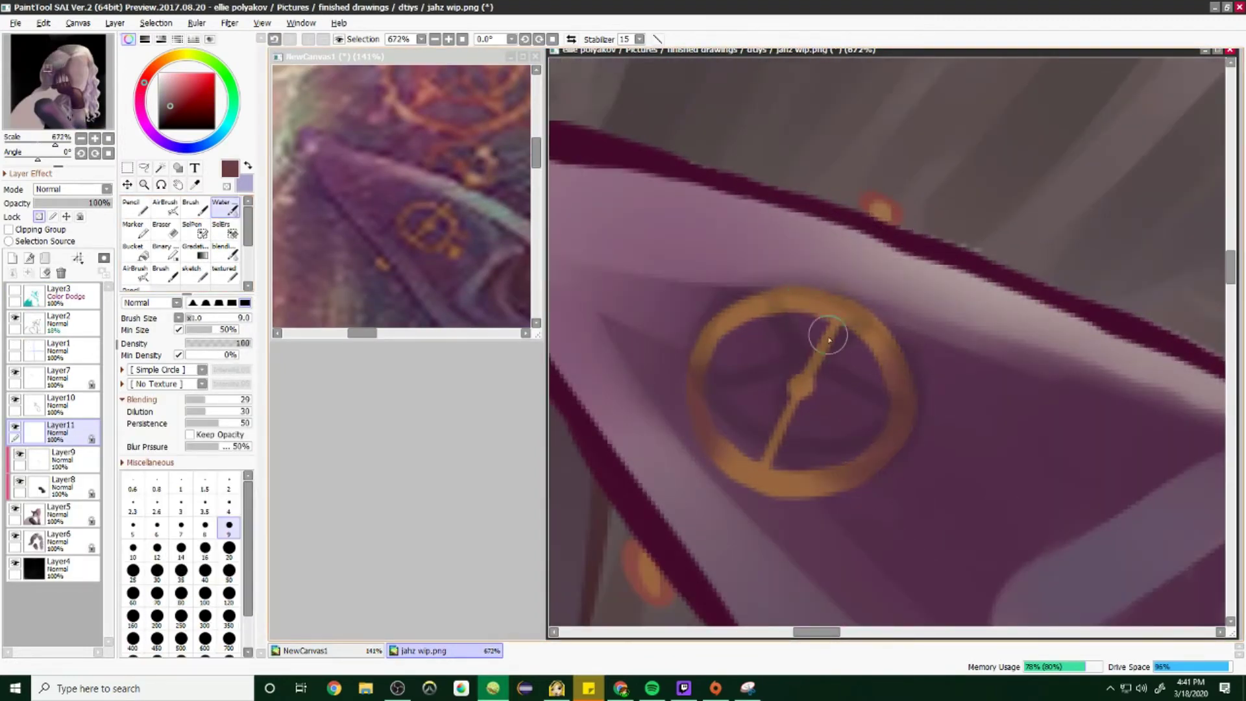
Step: Add a new layer and draw a tan ring on the hair above the ear with the Pencil at size 9, following the reference's hair ornament
scroll(829, 340, "down", 10)
left_click(456, 142)
scroll(456, 141, "down", 1)
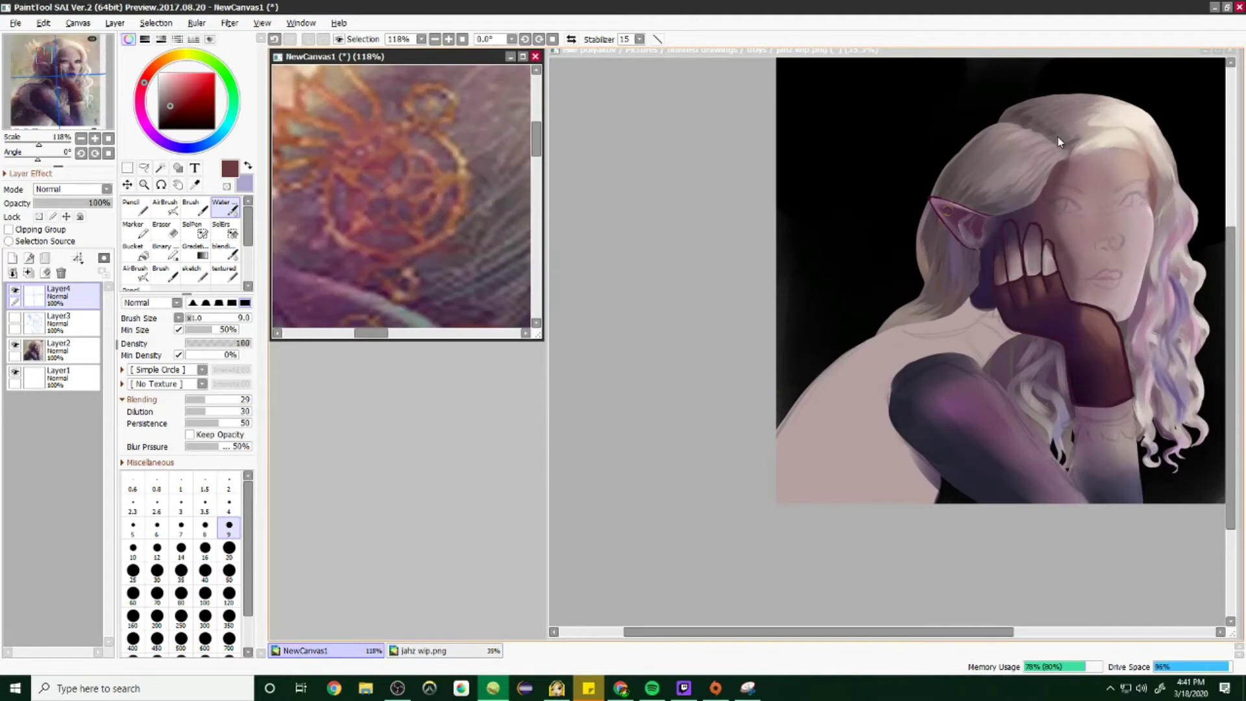
scroll(463, 204, "down", 6)
scroll(463, 205, "up", 6)
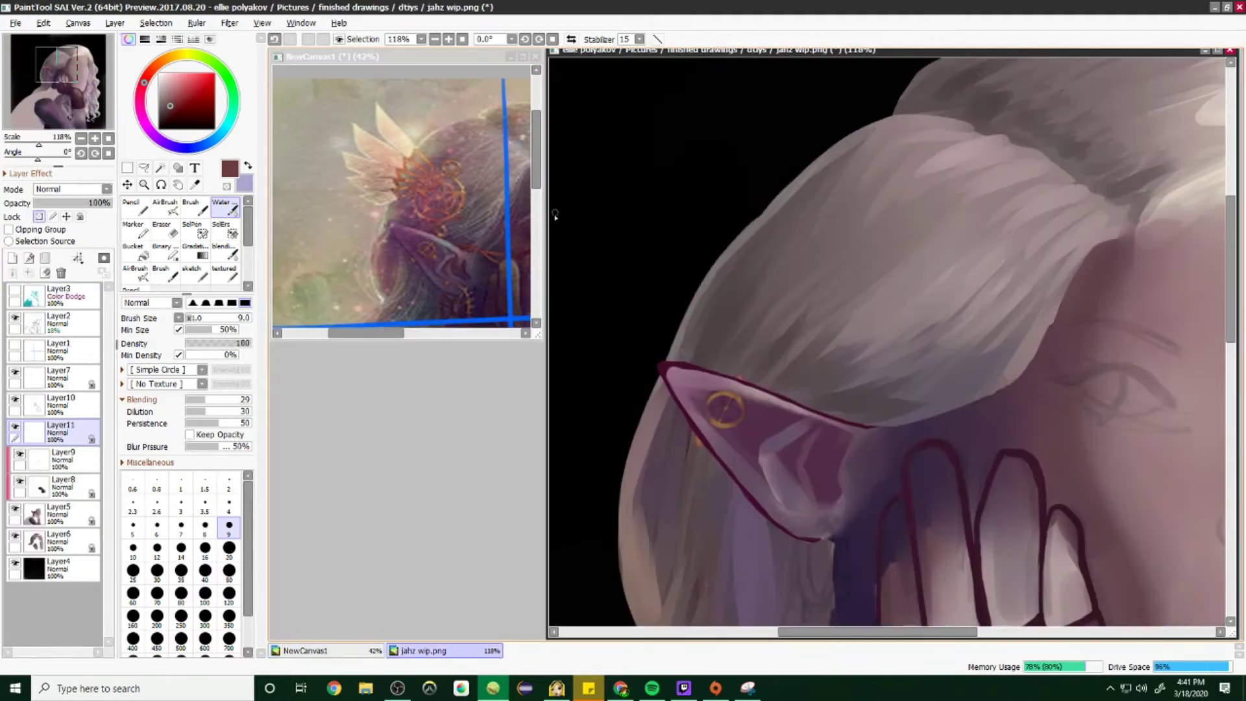
left_click(813, 270)
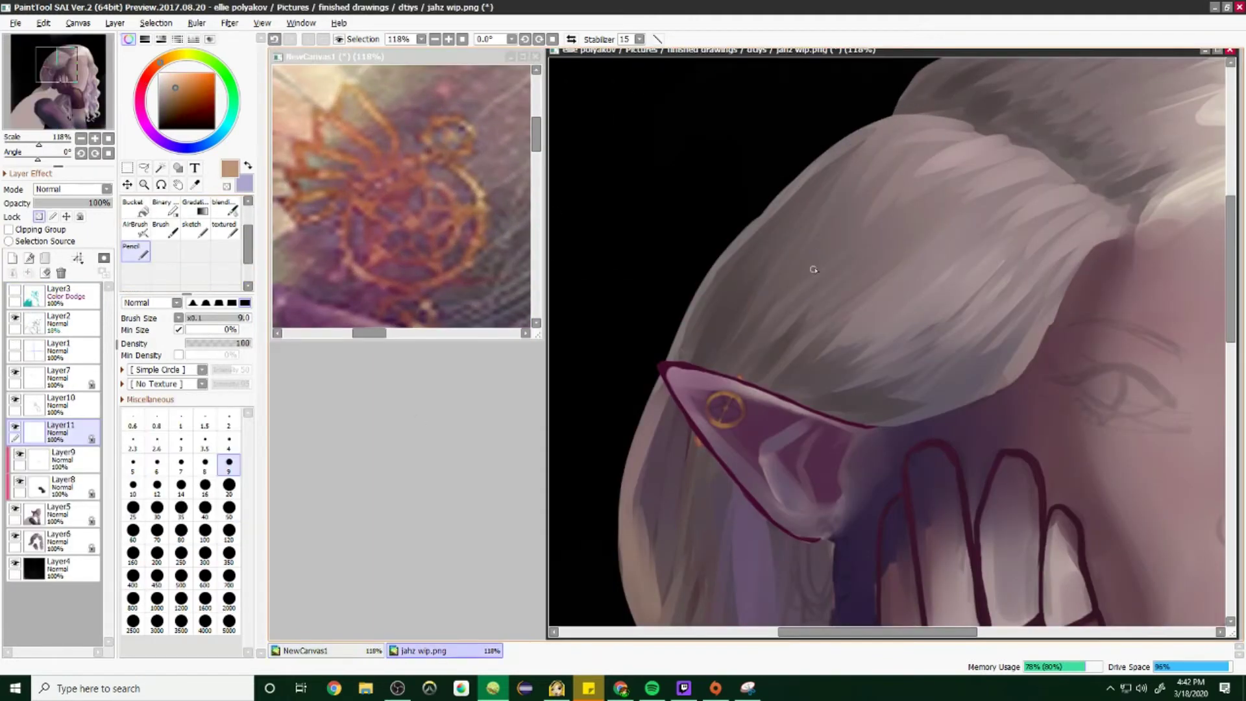
left_click(13, 258)
mouse_move(908, 203)
left_mouse_down()
mouse_move(825, 285)
mouse_move(908, 203)
left_mouse_up()
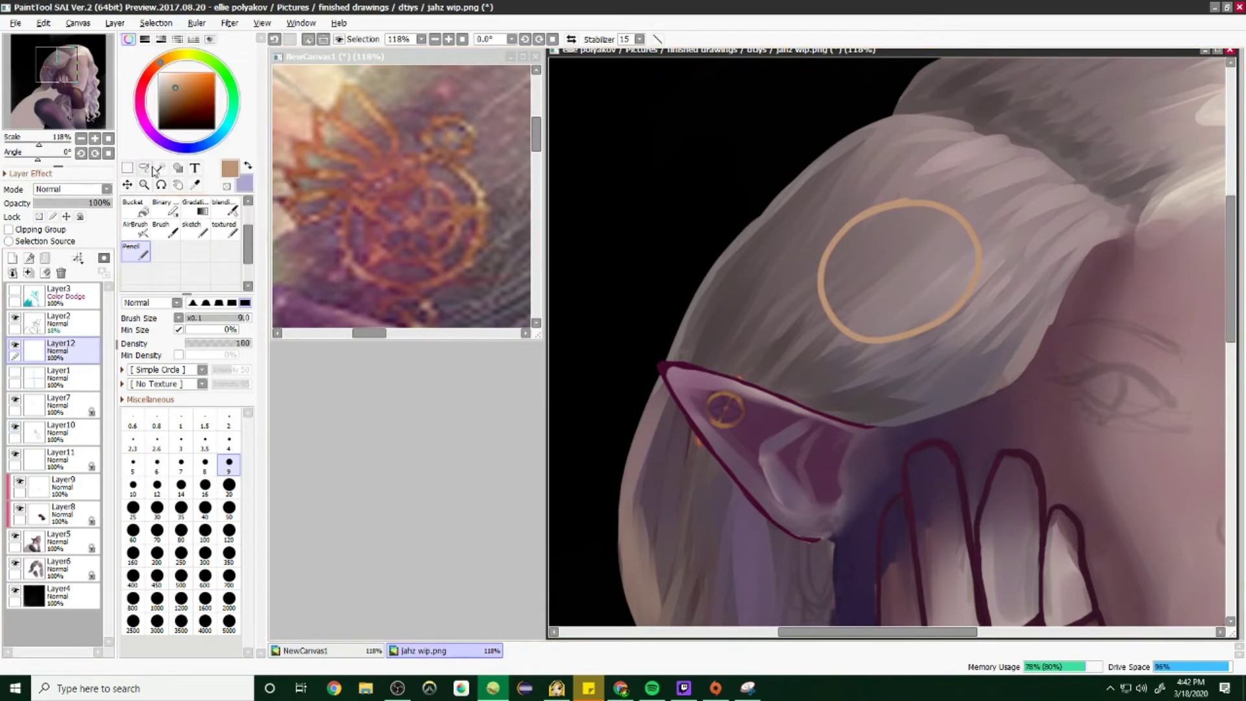
Step: Draw a thinner inner circle and a centre dot inside the hair ornament's ring with the Pencil at size 4
scroll(863, 317, "down", 4)
scroll(863, 317, "up", 6)
left_click(229, 440)
mouse_move(928, 255)
left_mouse_down()
mouse_move(838, 363)
mouse_move(928, 254)
left_mouse_up()
scroll(182, 246, "up", 1)
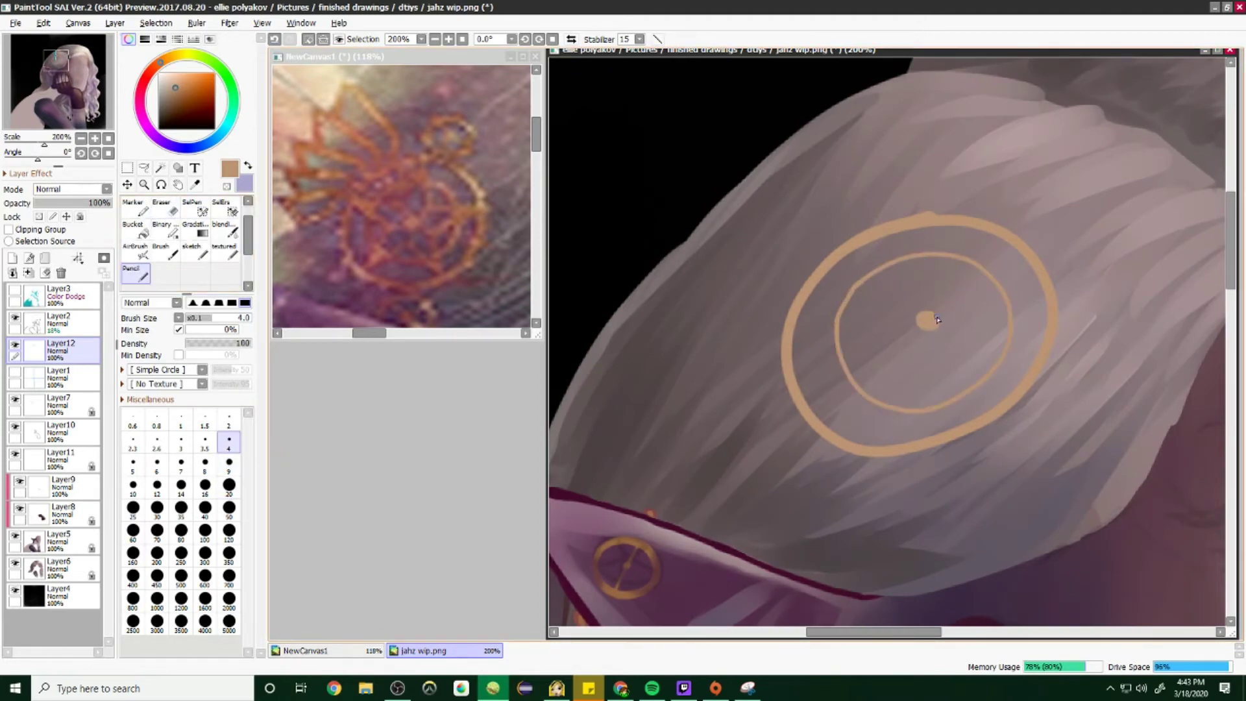
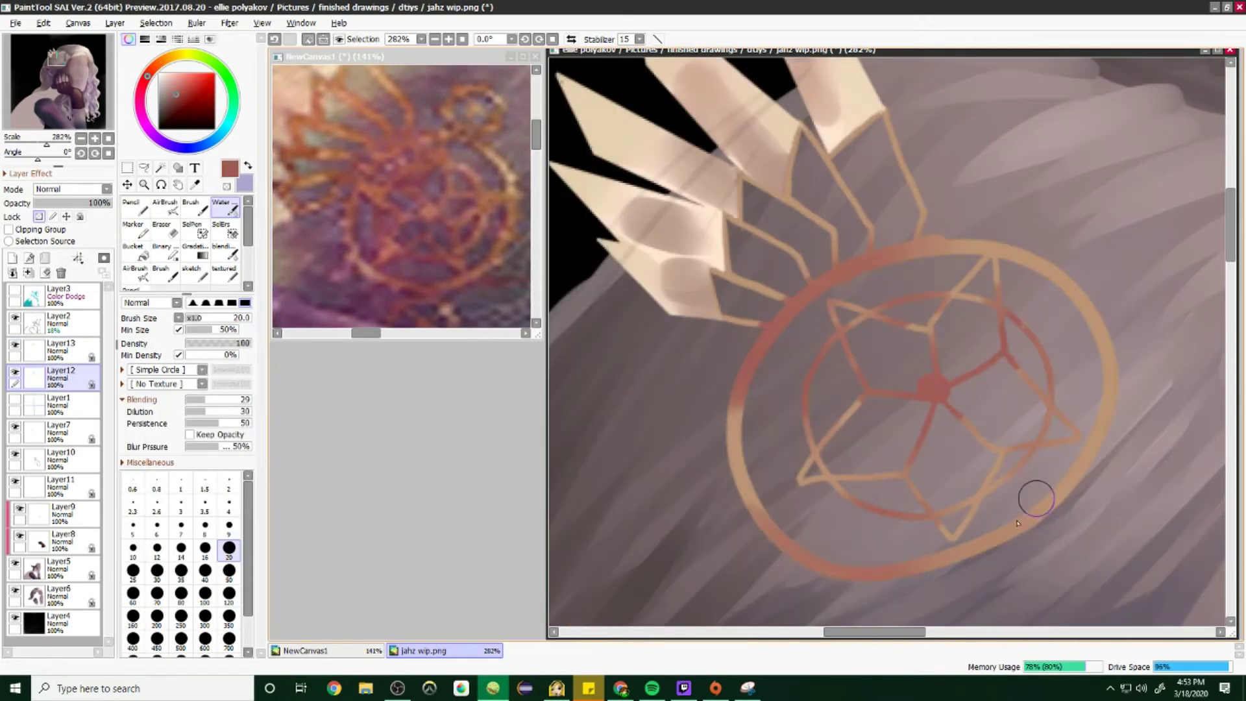
Step: Shade the outer ring of the hair ornament with reddish brown on Layer12, blending it with the Water brush at size 20
scroll(1033, 498, "down", 2)
scroll(963, 288, "up", 3)
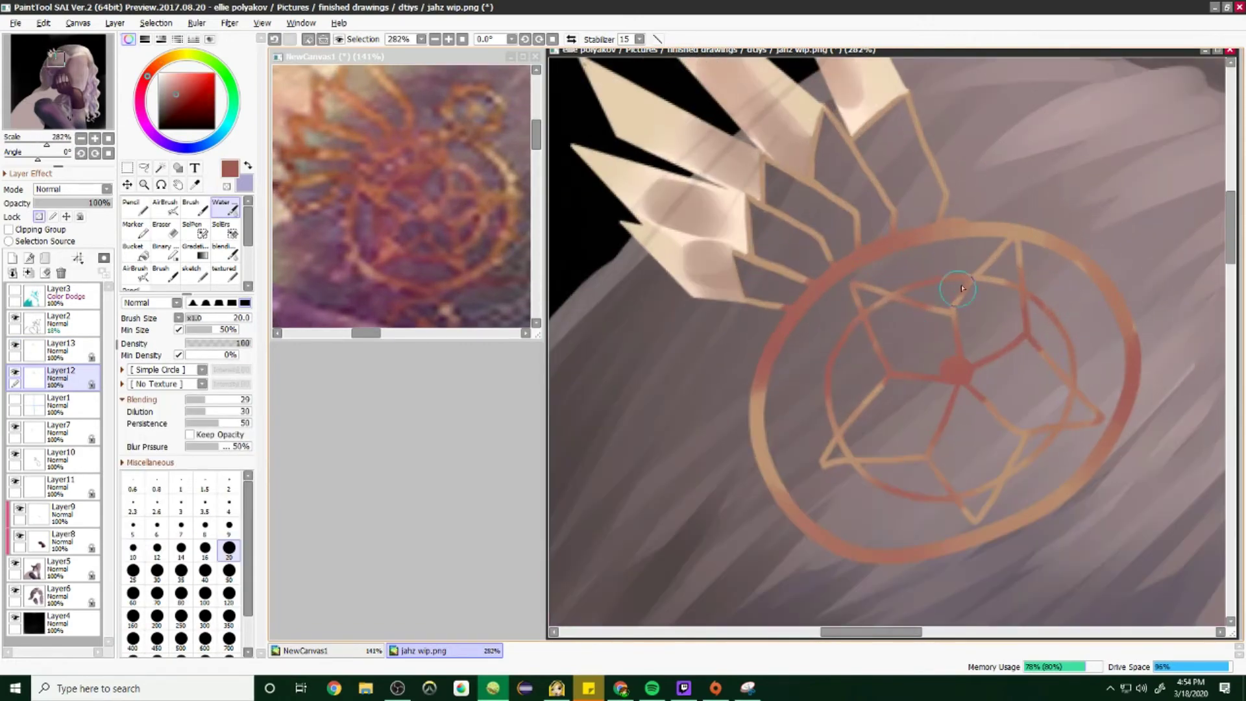
scroll(821, 296, "down", 2)
scroll(864, 221, "up", 3)
key("e")
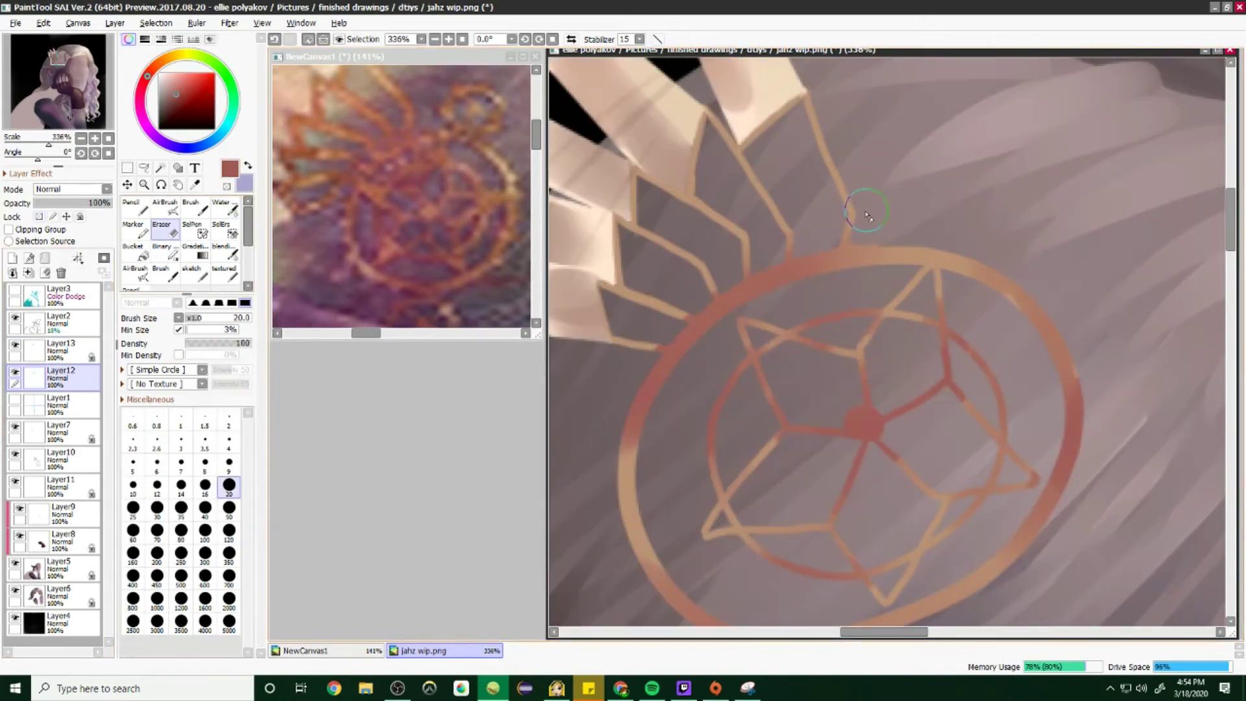
scroll(779, 247, "down", 2)
left_click(58, 351)
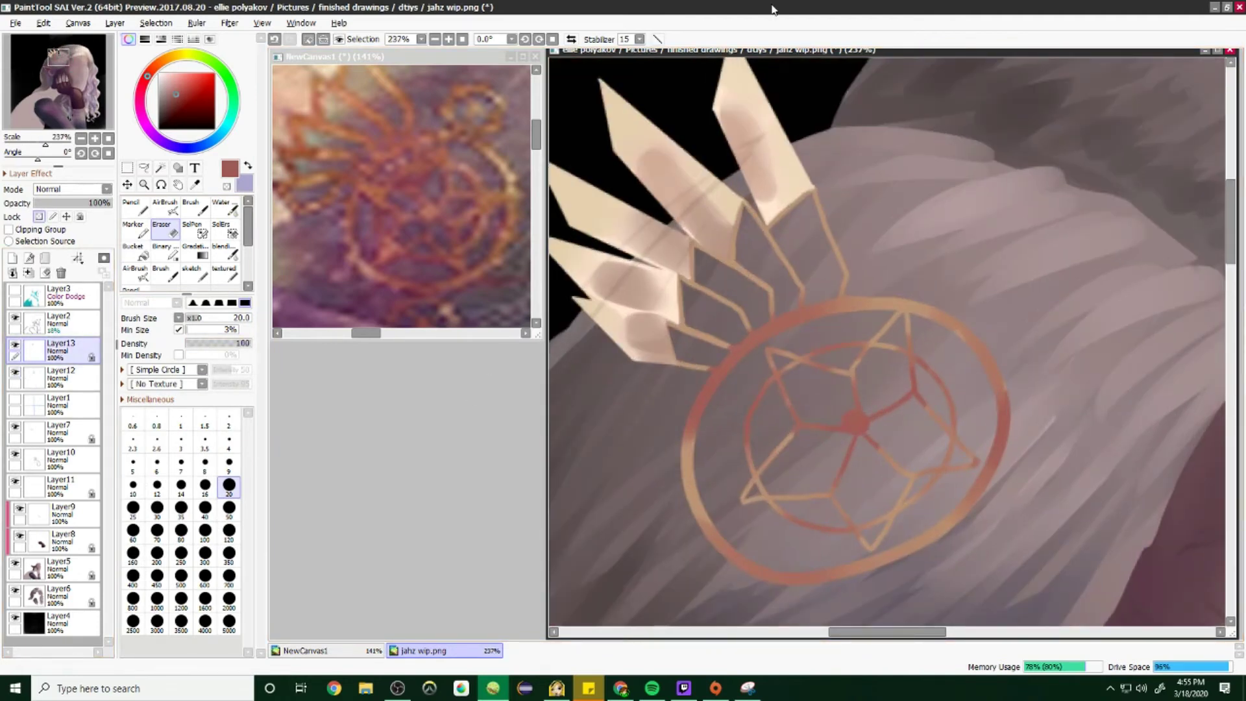
Step: Lock Layer12's opacity and shade the thin prongs below the crown spikes reddish brown with the Water brush
key("c")
left_click(84, 376)
left_click(39, 216)
left_click_drag(769, 195, 734, 253)
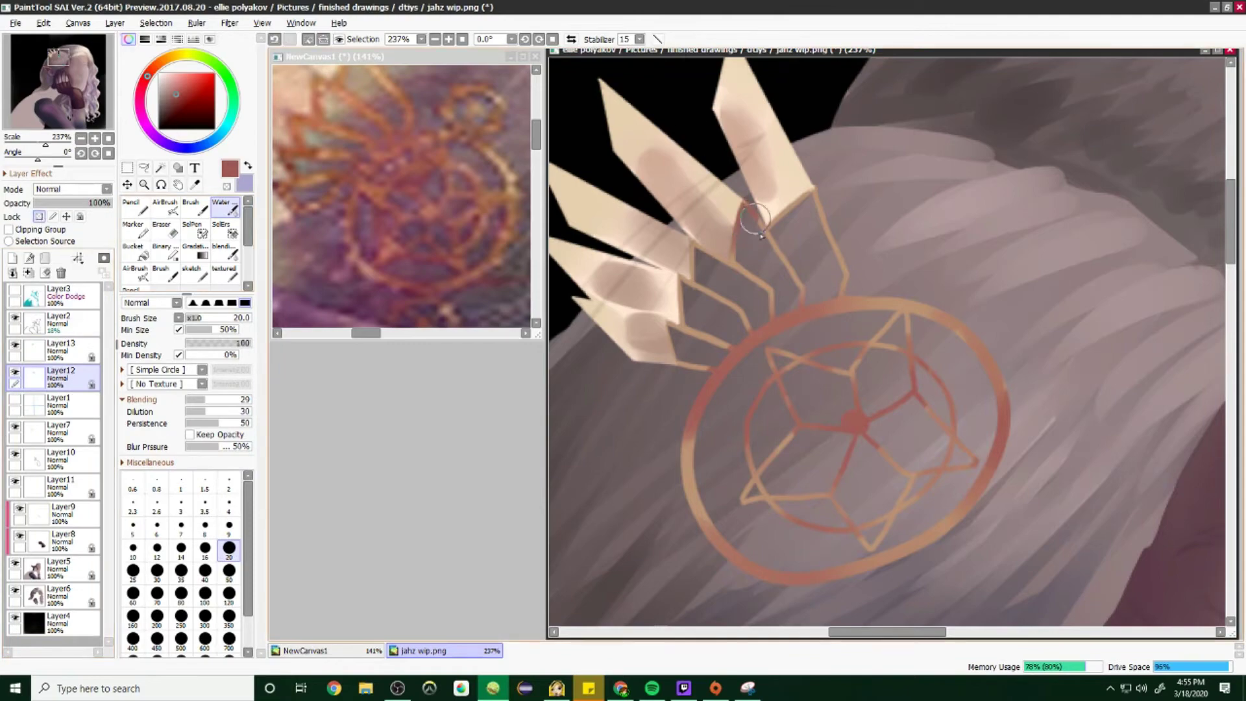
left_click_drag(811, 188, 689, 268)
Step: Try a golden-brown earring hoop below the earlobe on Layer14 with the Pencil at size 20, following the reference
scroll(785, 274, "down", 12)
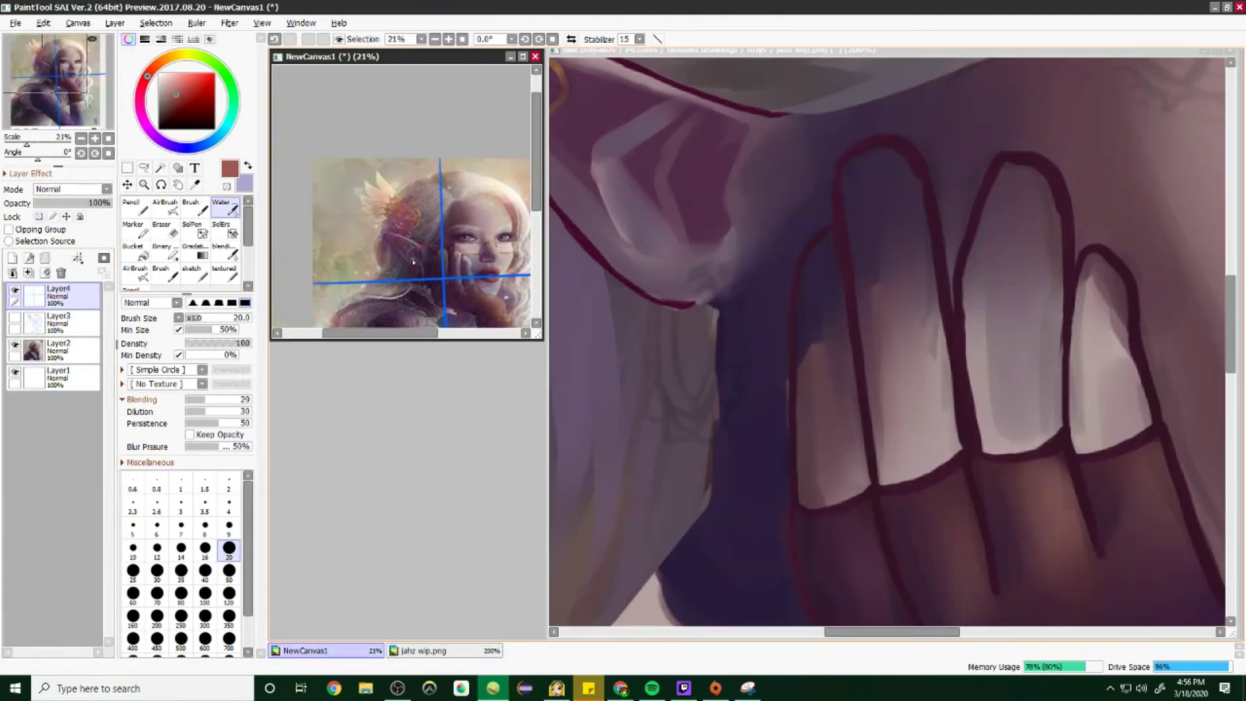
scroll(413, 266, "up", 3)
scroll(413, 266, "up", 3)
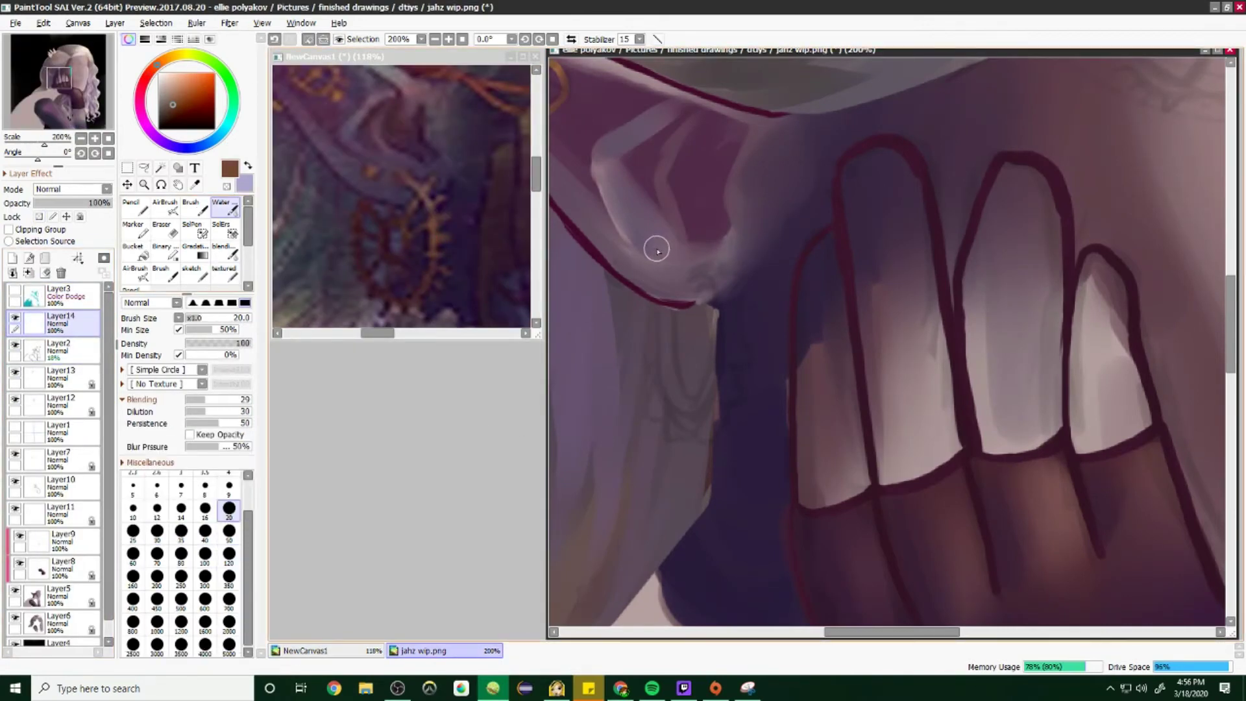
key("n")
mouse_move(694, 276)
left_mouse_down()
mouse_move(717, 281)
mouse_move(710, 399)
left_mouse_up()
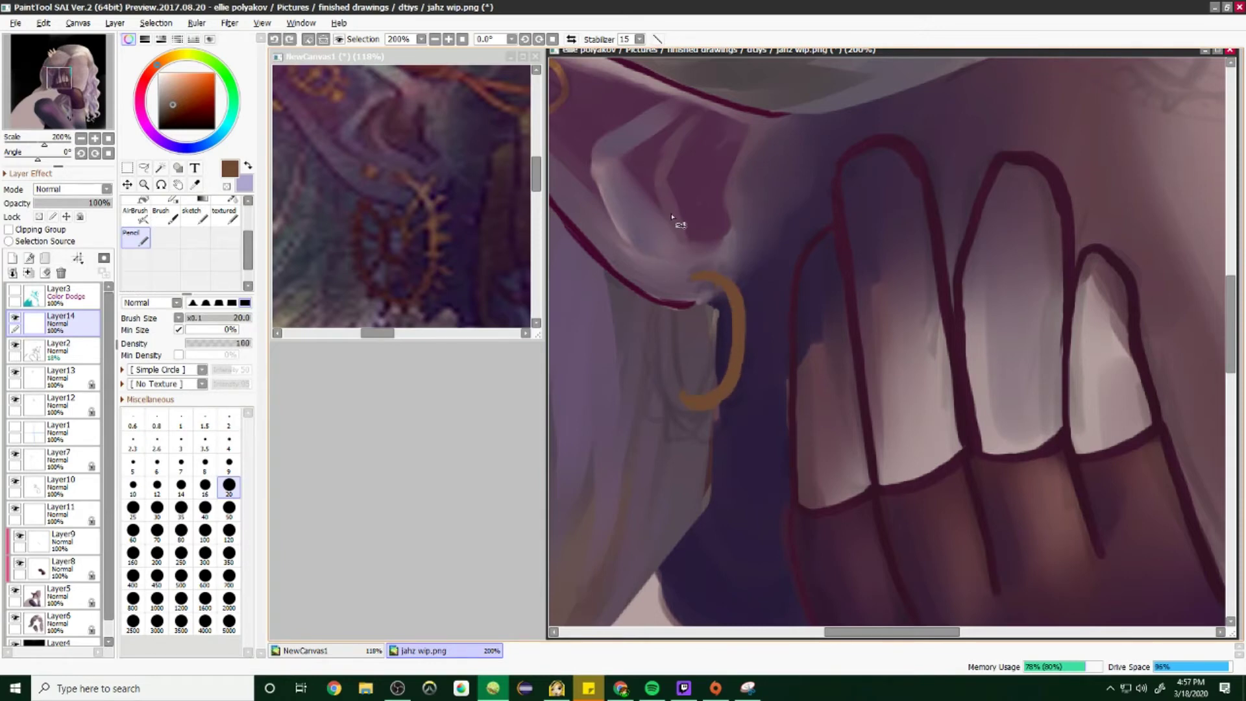
key("ctrl+z")
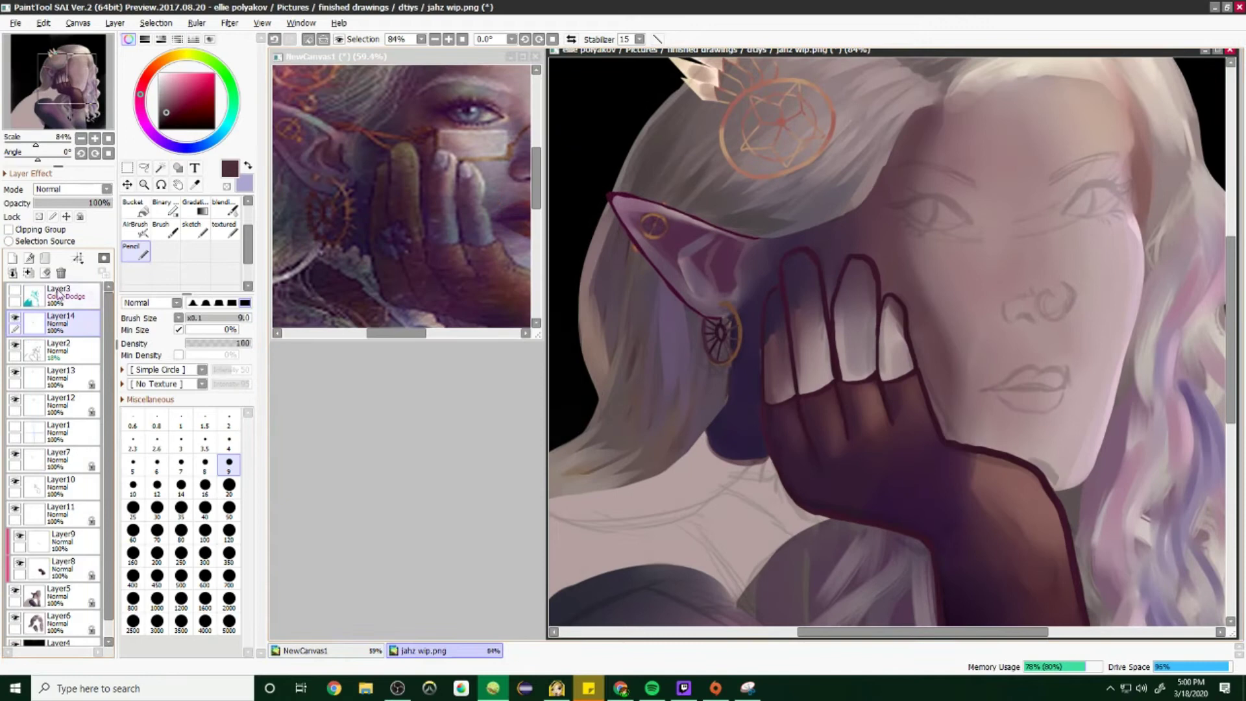
Step: On Layer5, shade the little finger with purple-grey and blue tones sampled from the reference, using the Water brush at size 20
scroll(57, 293, "down", 1)
left_click(58, 574)
scroll(792, 242, "up", 3)
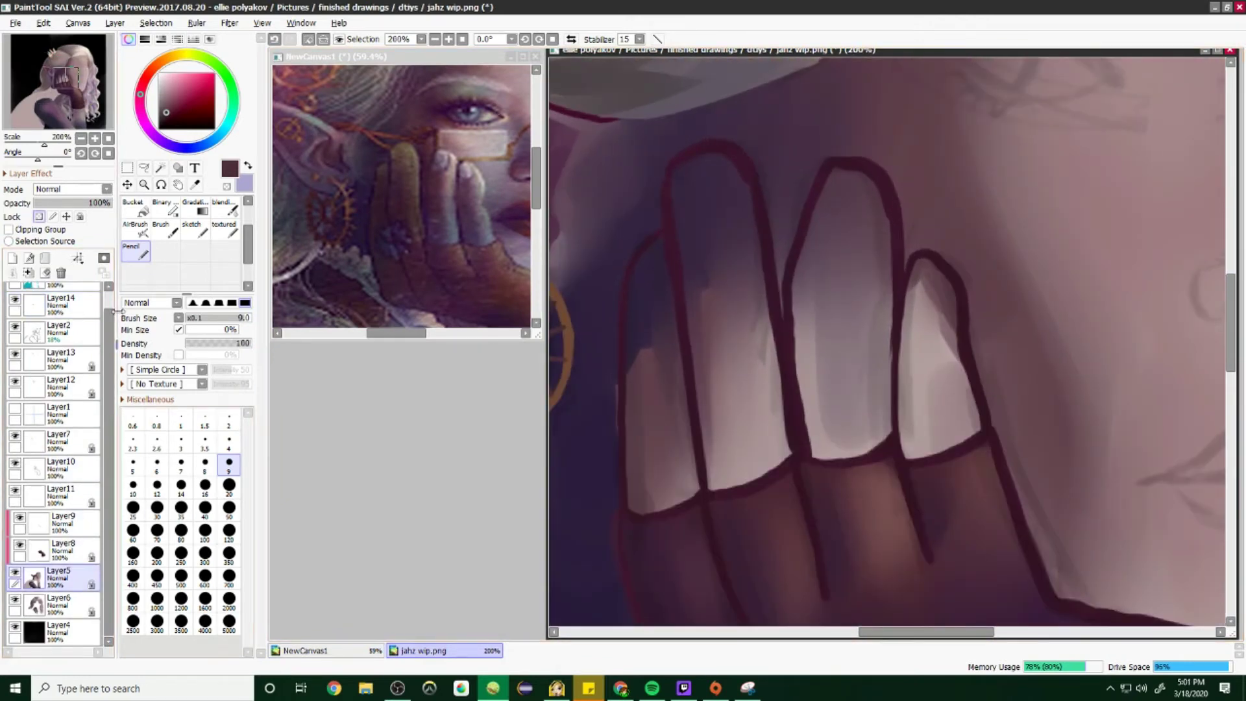
key("c")
scroll(55, 434, "up", 1)
scroll(403, 194, "up", 2)
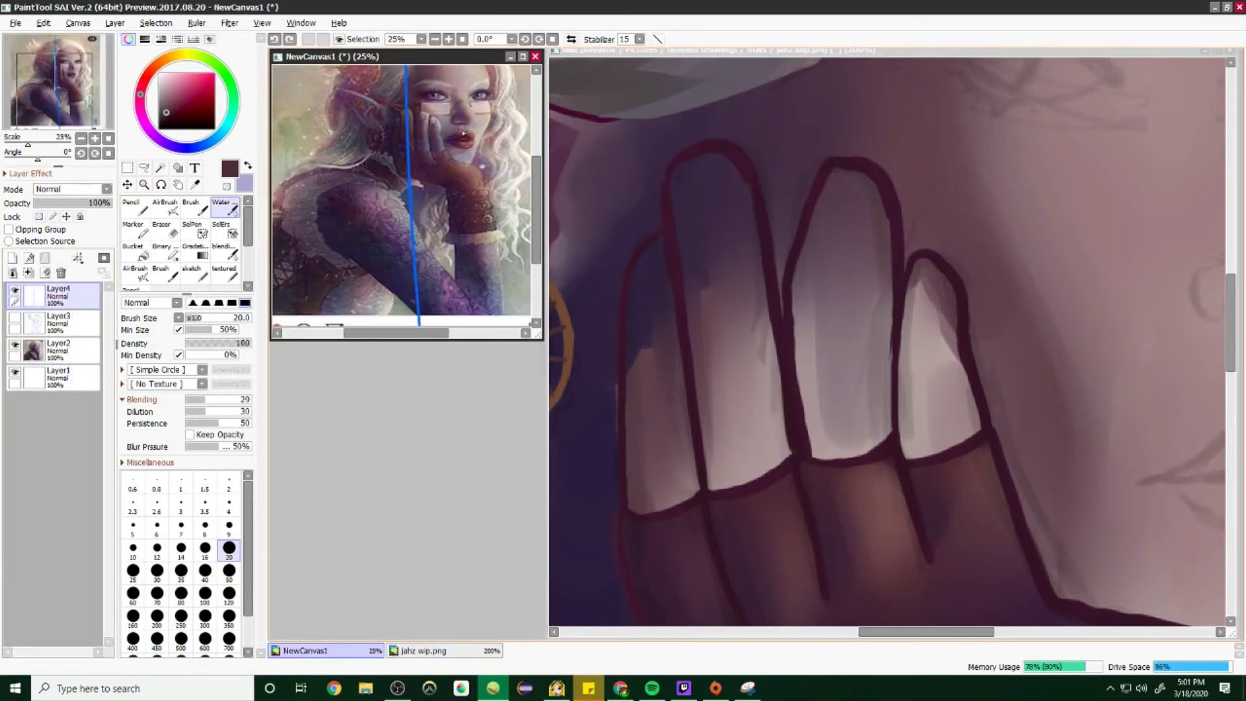
scroll(891, 339, "up", 1)
mouse_move(954, 493)
left_mouse_down()
mouse_move(1001, 407)
mouse_move(1001, 473)
mouse_move(940, 334)
mouse_move(928, 481)
left_mouse_up()
left_click(1003, 473, "alt")
left_click(419, 111, "alt")
mouse_move(934, 240)
left_mouse_down()
mouse_move(928, 322)
mouse_move(973, 266)
mouse_move(1003, 474)
left_mouse_up()
left_click_drag(960, 416, 942, 500)
scroll(940, 499, "down", 2)
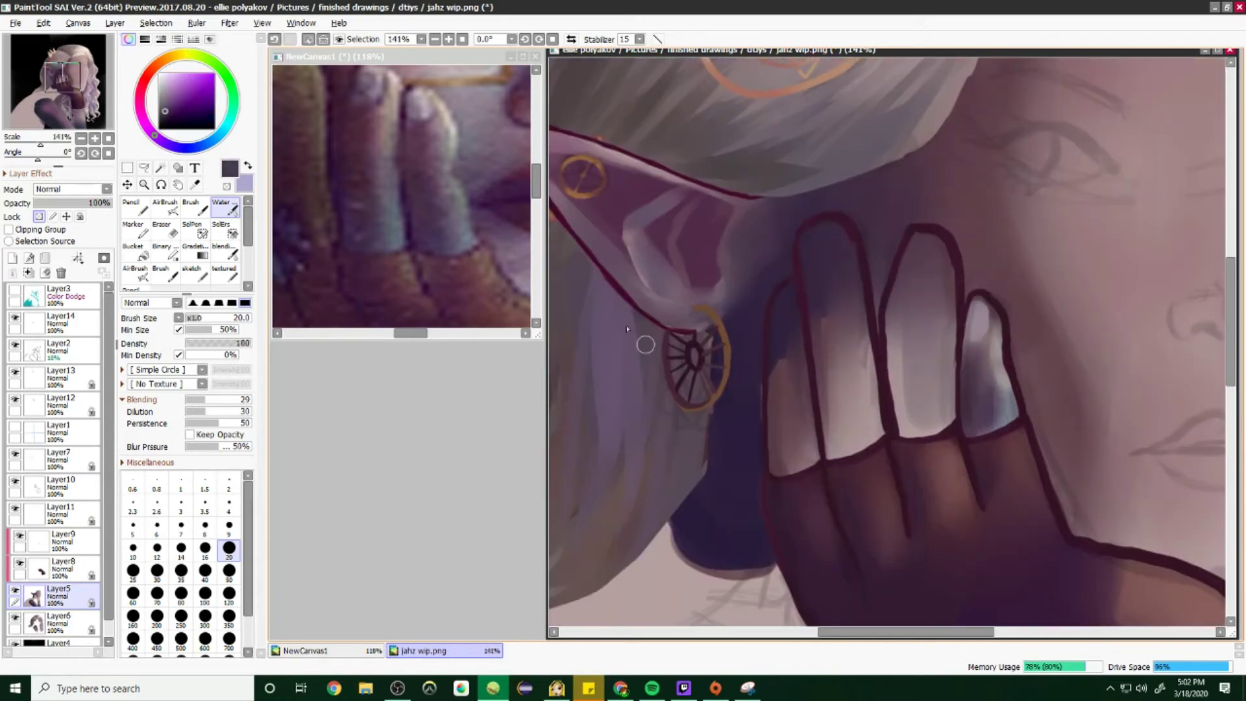
Step: Paint the ring finger with a reddish-brown shadow, a bluish base and a pale nail in sampled colours
left_click(935, 390, "alt")
left_click_drag(935, 370, 944, 431)
left_click_drag(899, 286, 909, 370)
mouse_move(915, 416)
left_mouse_down()
mouse_move(904, 299)
mouse_move(887, 365)
mouse_move(904, 411)
left_mouse_up()
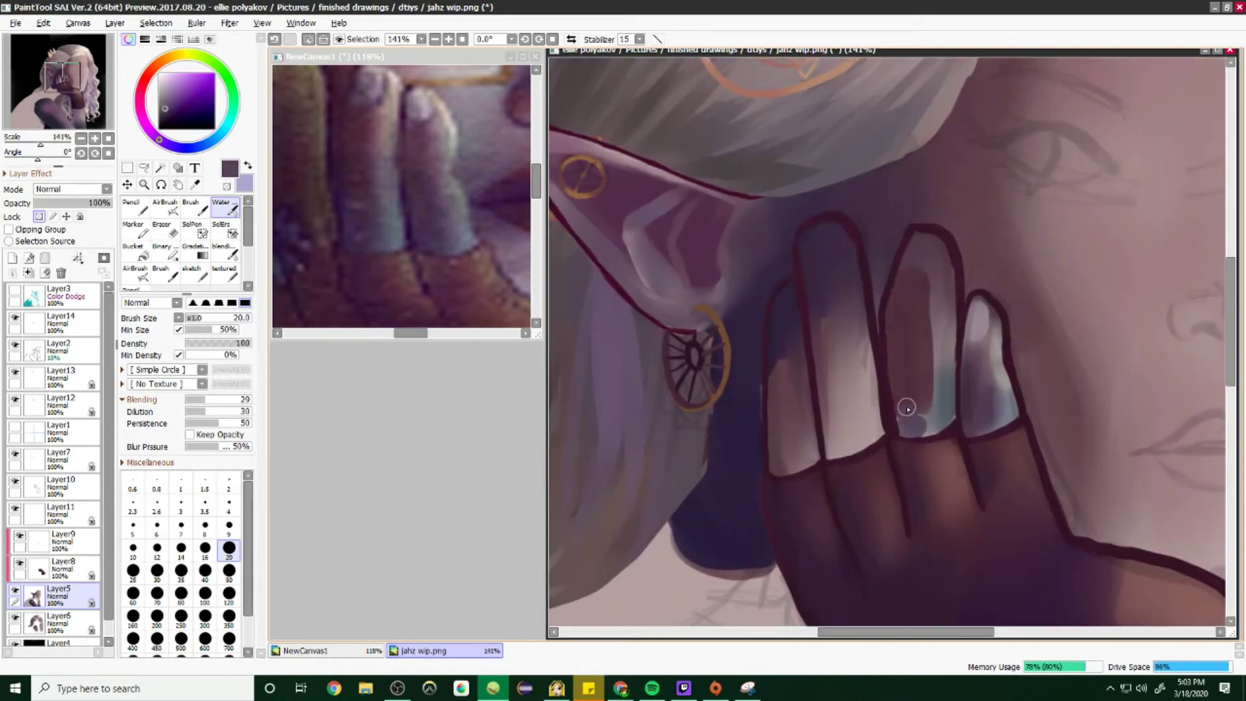
left_click_drag(928, 305, 938, 428)
left_click(492, 208, "alt")
left_click_drag(935, 240, 924, 336)
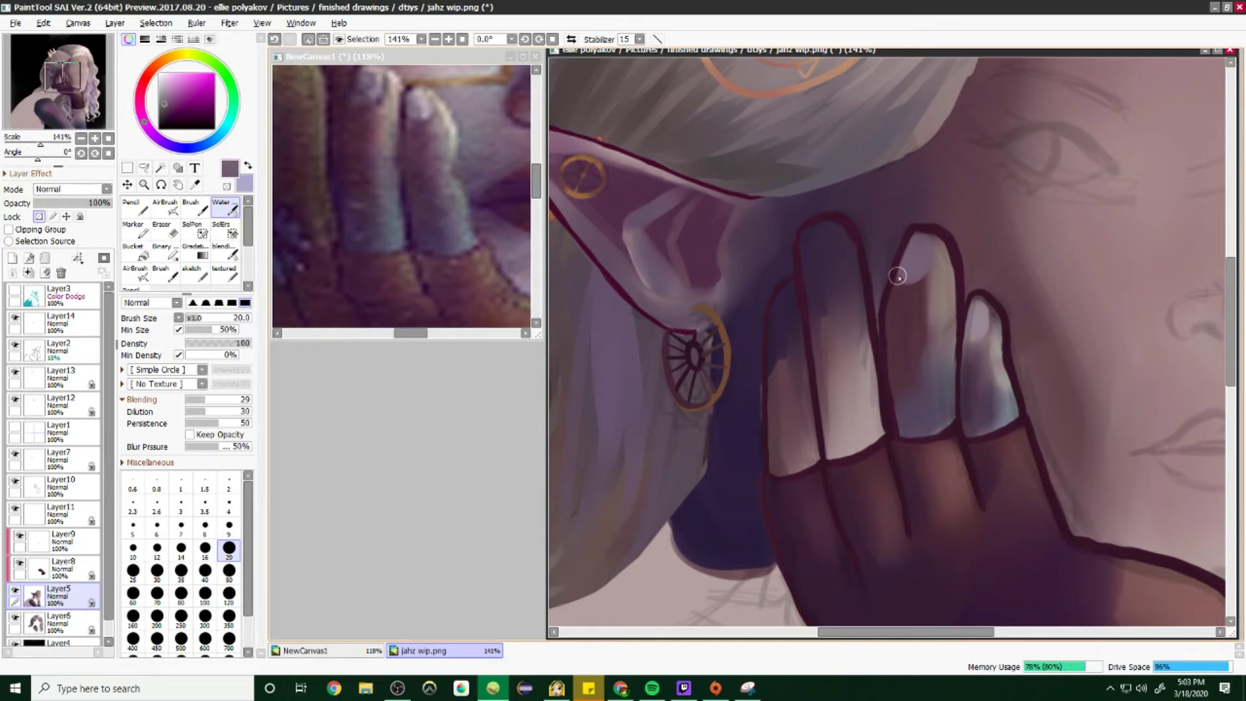
Step: Refine the nails and shading of the ring and little fingers with the Water brush at size 9
key("bracketleft")
key("bracketleft")
key("bracketleft")
key("bracketleft")
key("bracketleft")
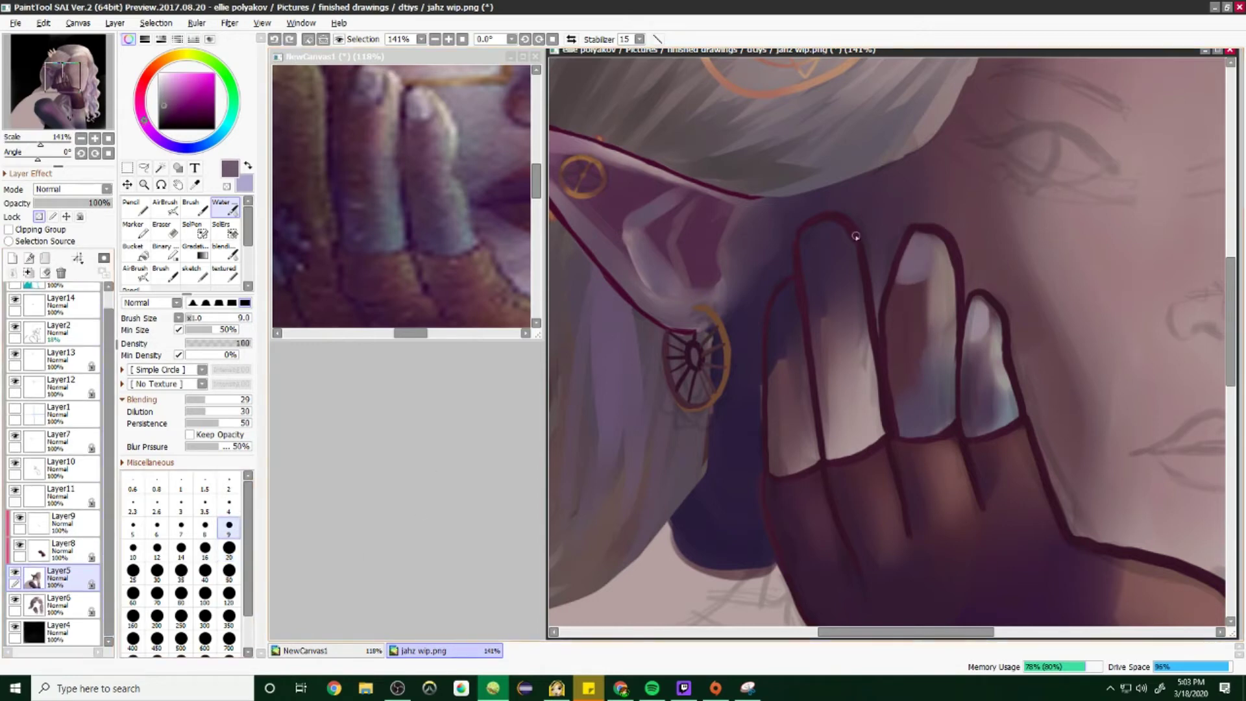
scroll(919, 288, "up", 2)
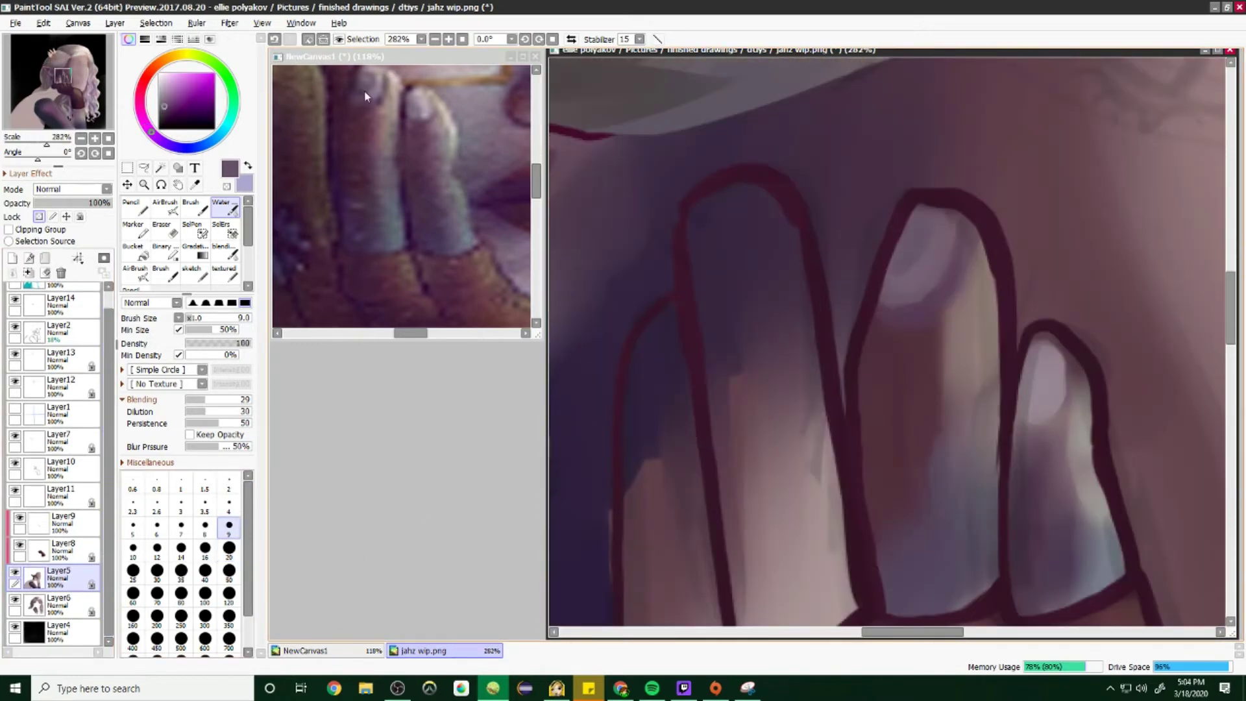
left_click_drag(916, 272, 907, 238)
scroll(1065, 178, "down", 1)
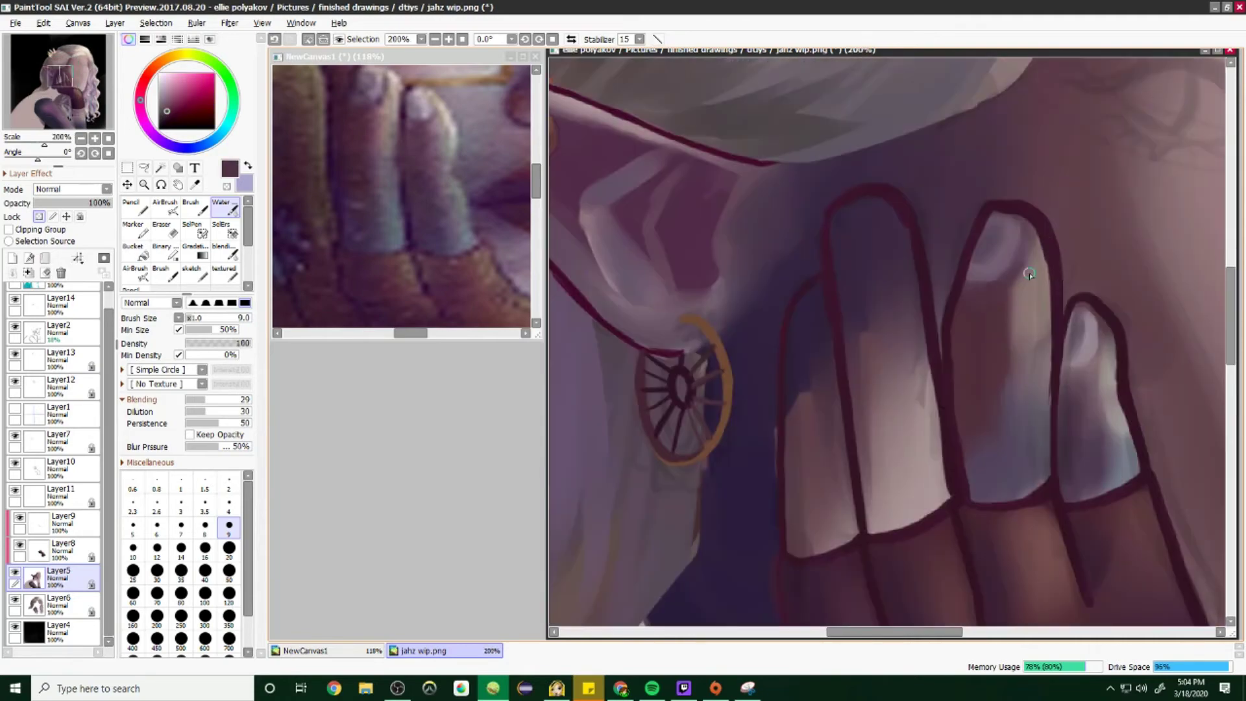
scroll(974, 260, "up", 1)
scroll(938, 242, "down", 3)
scroll(826, 231, "up", 2)
scroll(835, 157, "down", 1)
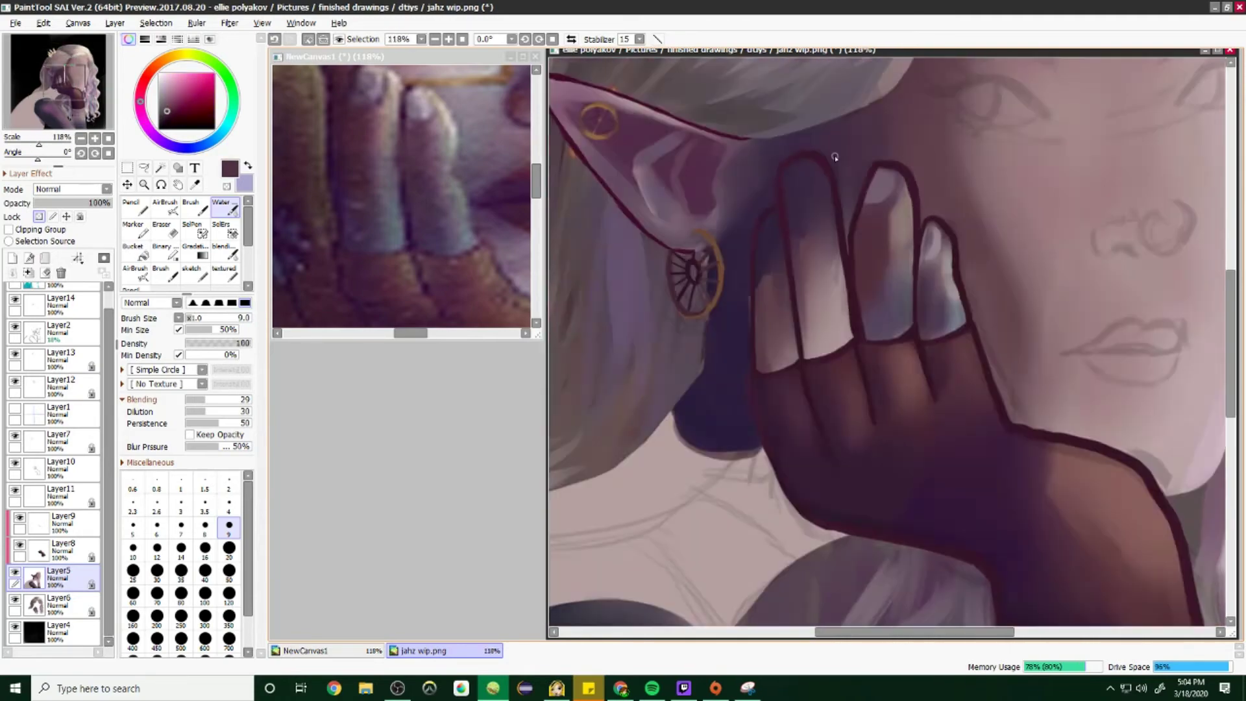
Step: Highlight the ring finger's nail with a light pinkish tone and blend the finger's shadow using colours sampled from the reference
scroll(835, 157, "up", 2)
left_click(877, 193, "alt")
scroll(835, 216, "down", 4)
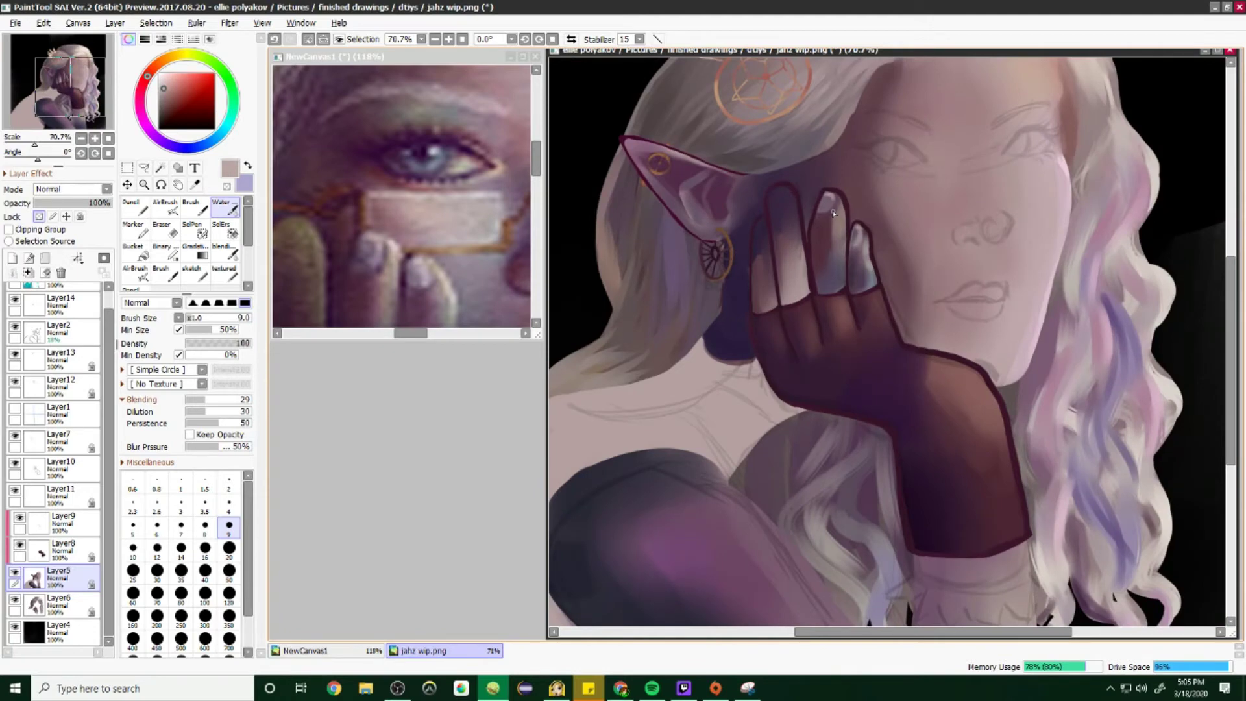
scroll(833, 208, "up", 4)
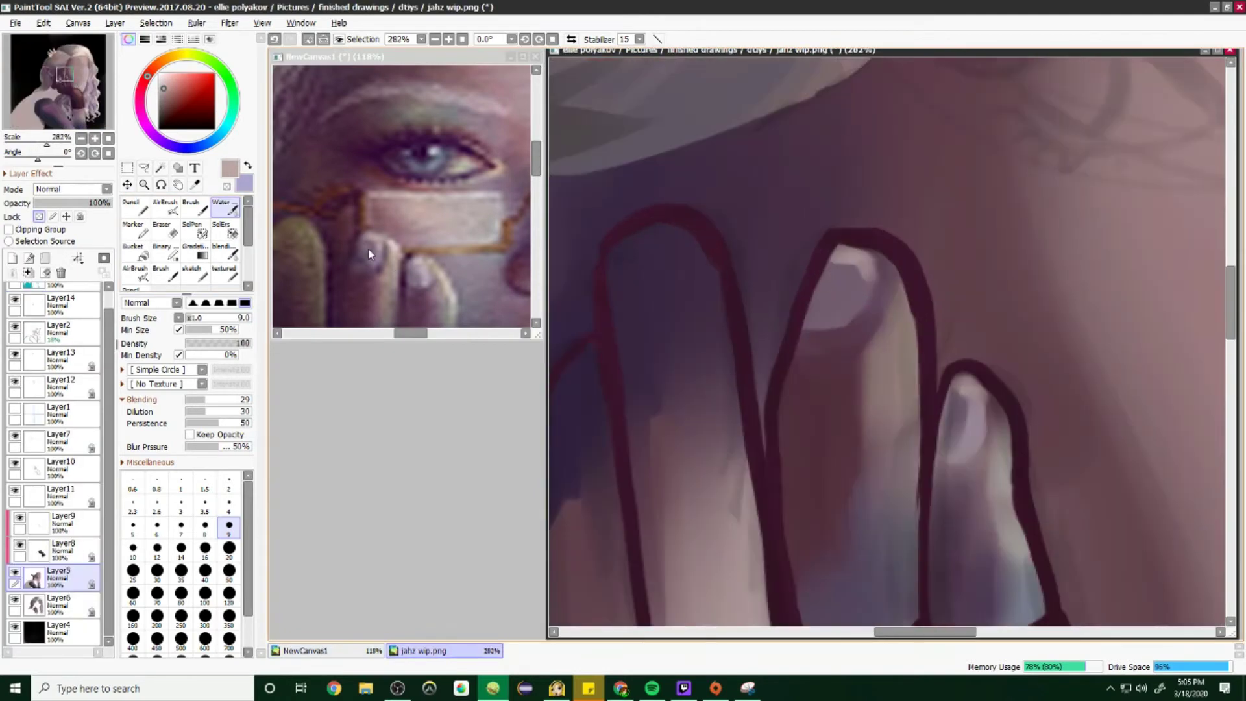
left_click(368, 248, "alt")
scroll(798, 181, "down", 2)
left_click(403, 194)
scroll(403, 194, "down", 4)
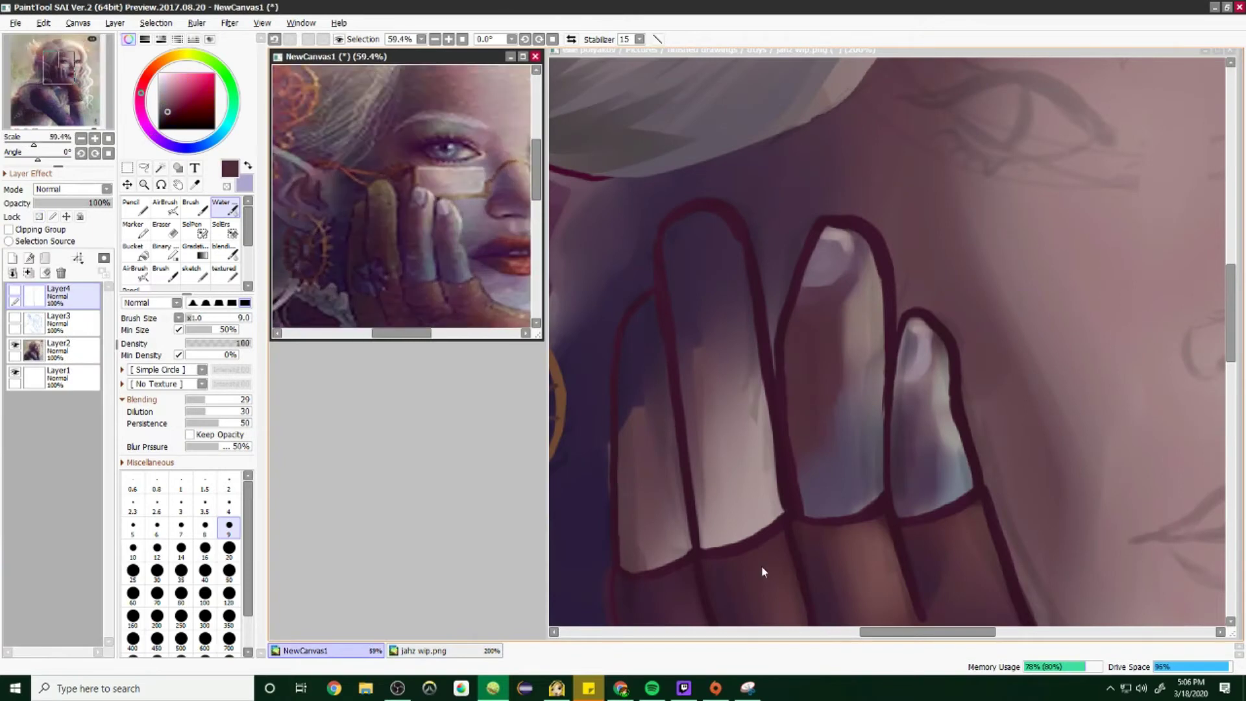
left_click(228, 548)
mouse_move(710, 402)
left_mouse_down()
mouse_move(757, 490)
mouse_move(714, 259)
left_mouse_up()
key("ctrl+z")
Step: Hide the Layer2 sketch and erase the glove-edge line across the base of the middle finger on Layer10 at size 20
double_click(59, 328)
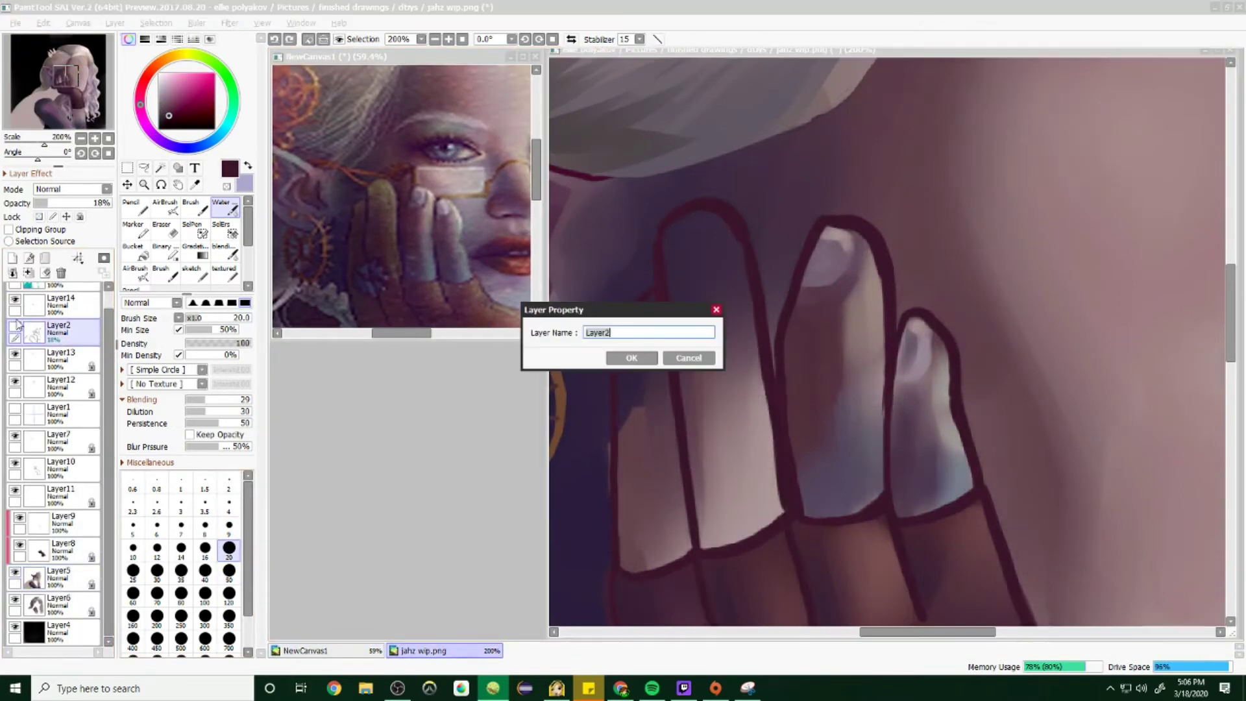
key("Escape")
left_click(57, 479)
key("e")
left_click_drag(701, 555, 764, 545)
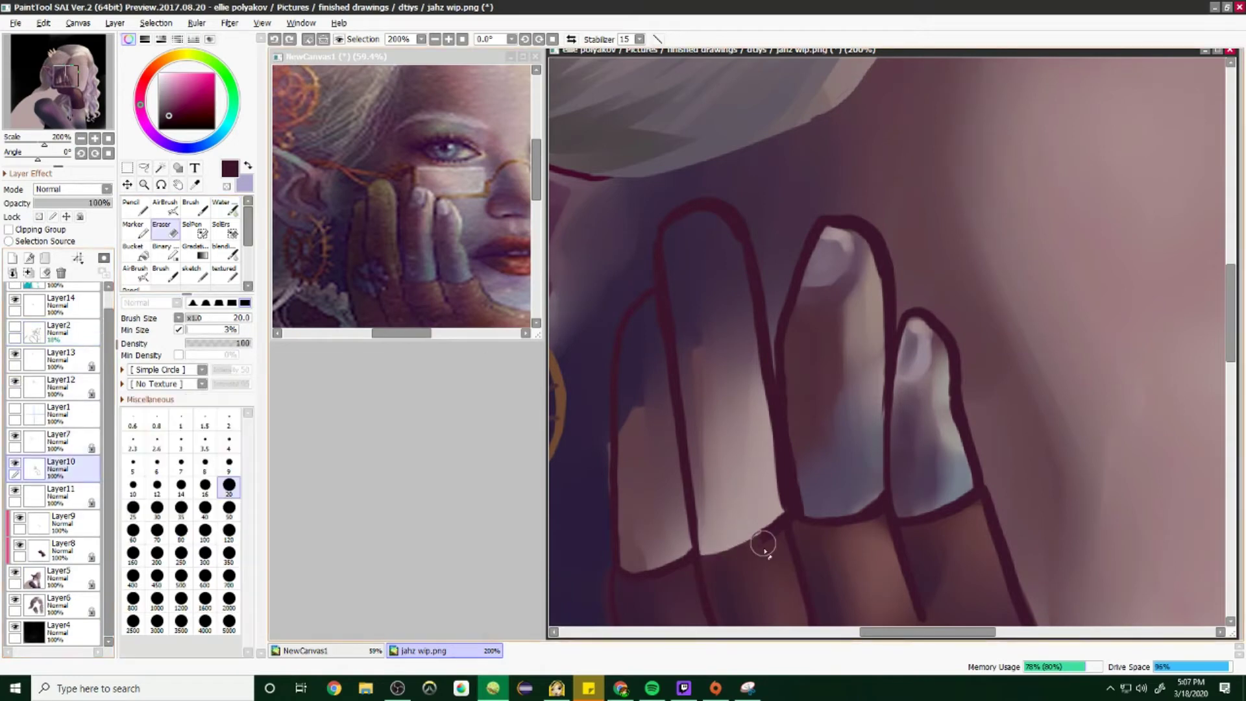
scroll(817, 393, "down", 4)
scroll(728, 422, "up", 3)
Step: Extend the glove's brown over the middle finger on Layer8 with the Water brush at size 20, and start on the index finger
left_click(71, 551)
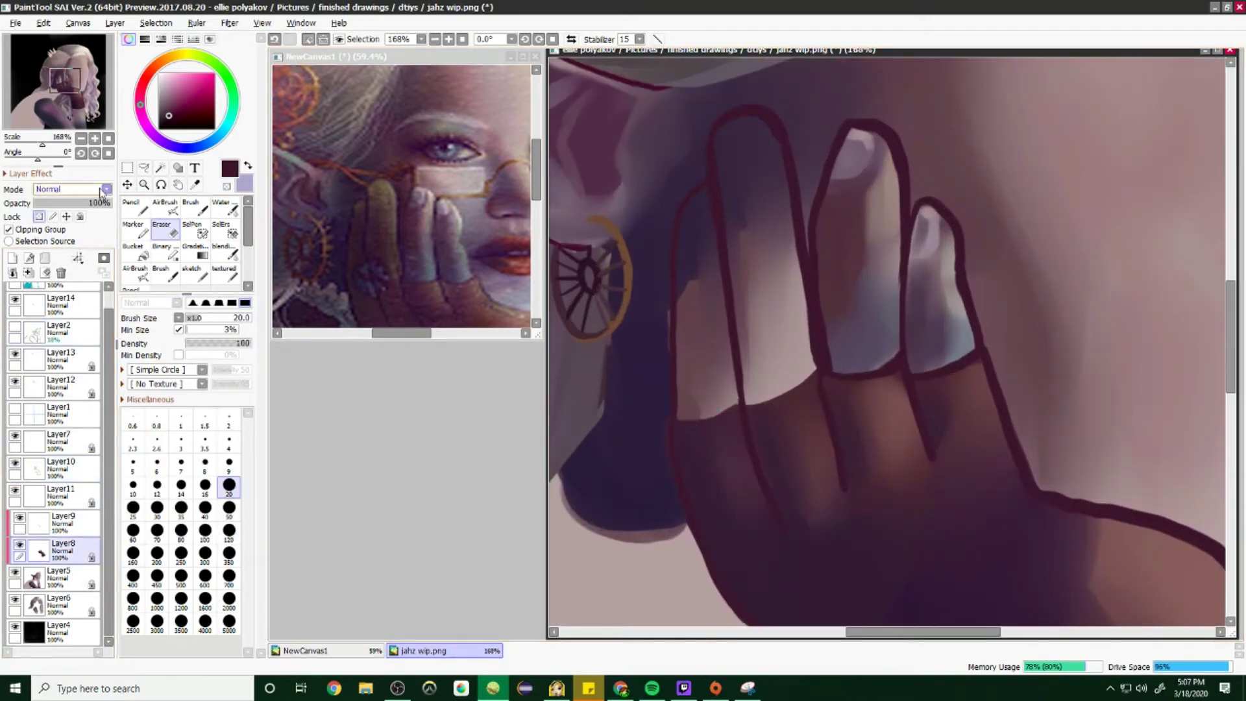
left_click(224, 207)
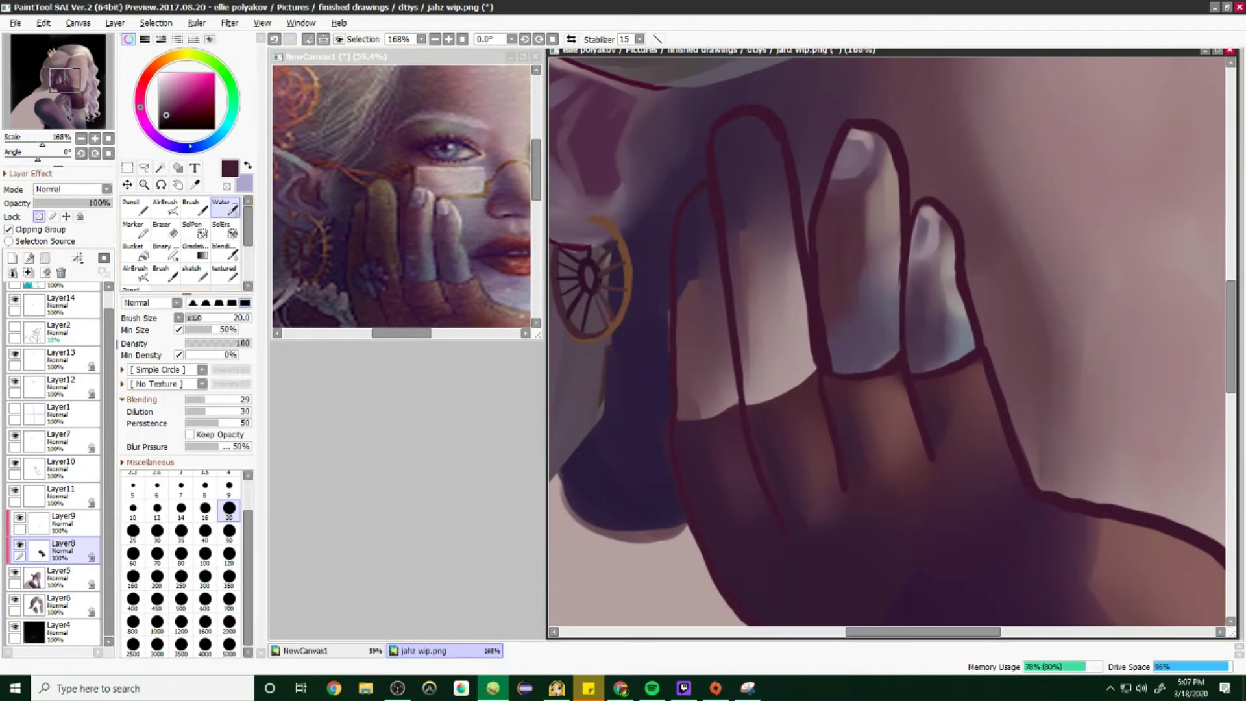
left_click(765, 281, "ctrl+shift")
mouse_move(765, 285)
left_mouse_down()
mouse_move(757, 378)
mouse_move(797, 358)
mouse_move(756, 329)
mouse_move(787, 249)
mouse_move(728, 178)
mouse_move(743, 311)
left_mouse_up()
key("ctrl+z")
left_click(793, 292, "ctrl+shift")
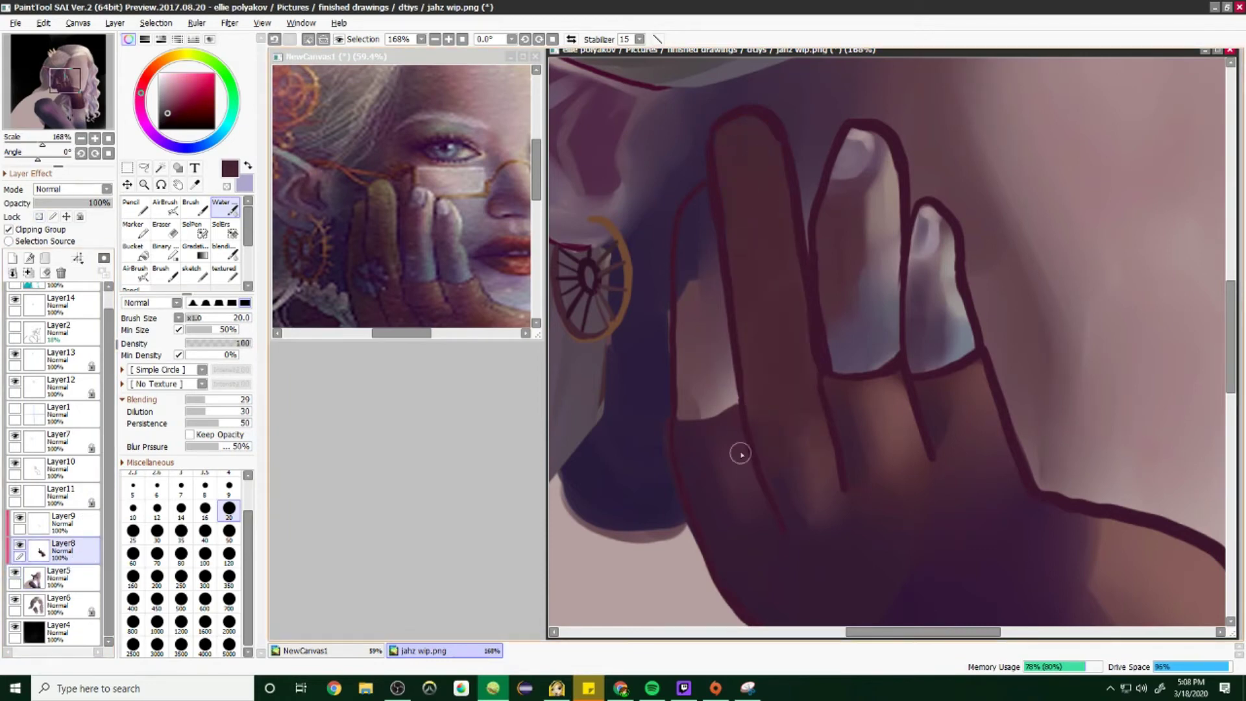
mouse_move(740, 454)
left_mouse_down()
mouse_move(692, 434)
mouse_move(701, 355)
mouse_move(703, 403)
left_mouse_up()
Step: Cover the index finger with brown and tint the upper parts of both gloved fingers olive, enlarging the Water brush to 50
scroll(753, 339, "down", 2)
left_click(759, 333, "alt")
mouse_move(753, 285)
left_mouse_down()
mouse_move(772, 221)
mouse_move(769, 350)
left_mouse_up()
key("bracketright")
key("bracketright")
key("bracketright")
key("bracketright")
key("bracketright")
left_click(723, 258, "alt")
scroll(742, 203, "up", 1)
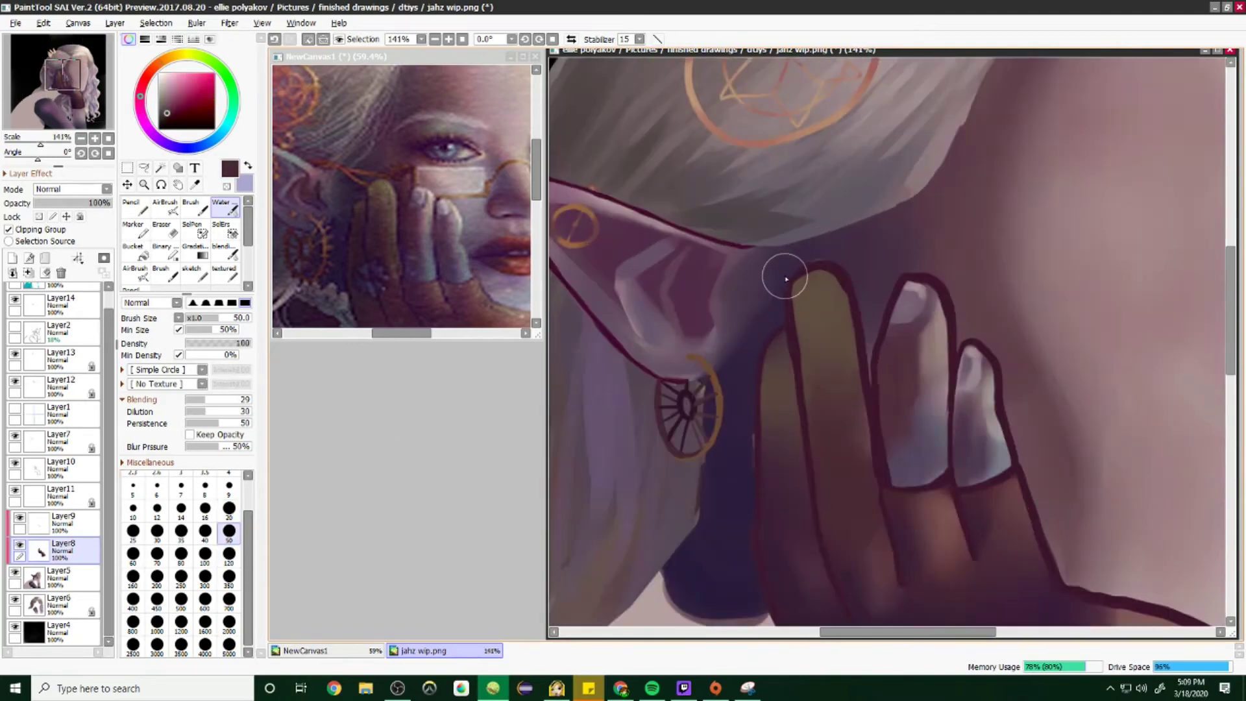
Step: Sample dark purple from the shadow beside the ear and show the Layer2 face sketch again
scroll(742, 495, "down", 3)
scroll(759, 412, "up", 1)
left_click(752, 279, "alt")
scroll(753, 277, "down", 1)
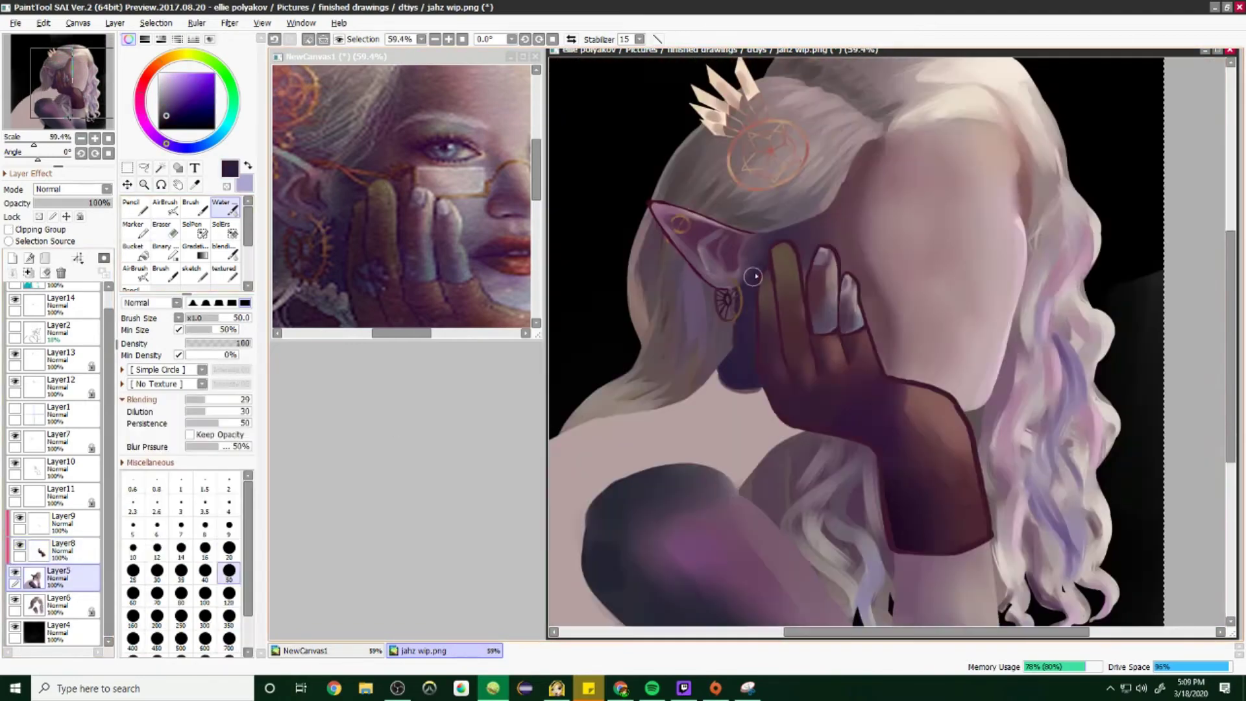
scroll(753, 277, "down", 2)
scroll(753, 277, "up", 3)
left_click(15, 326)
left_click(62, 331)
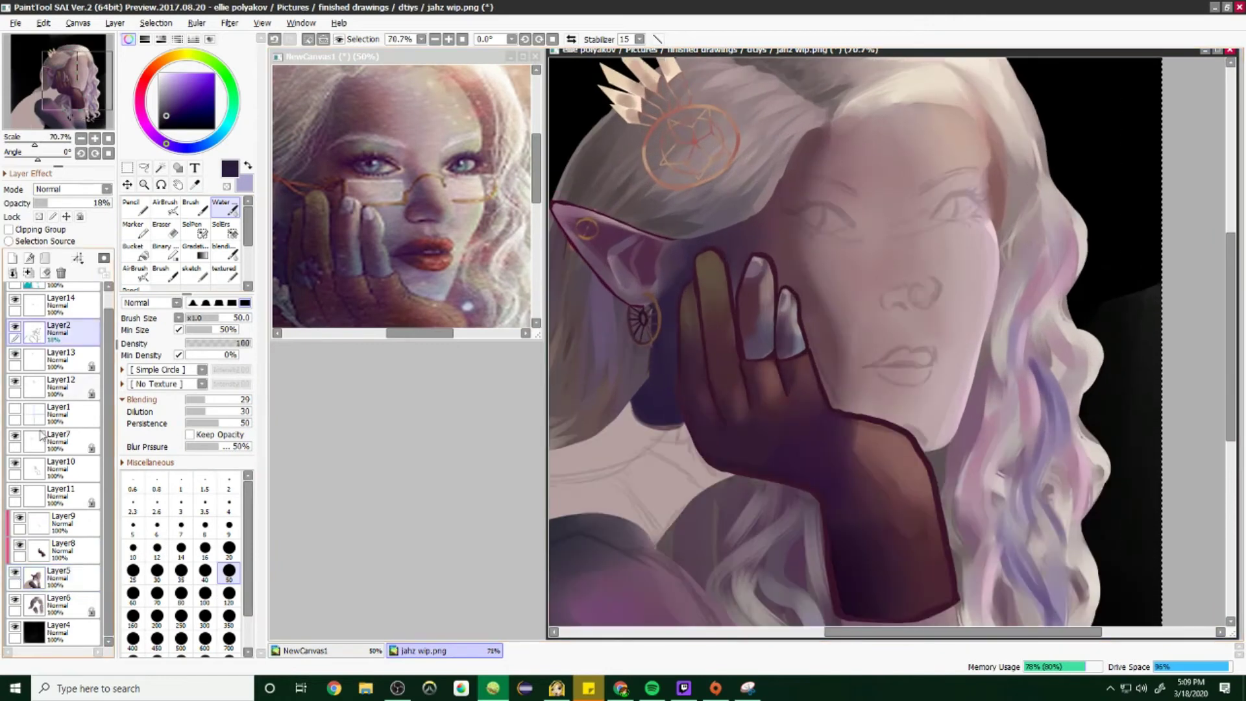
Step: On Layer5, paint a purple shadow along the side of the nose and deepen it at the tip with the Water brush at size 20
left_click(59, 577)
scroll(902, 299, "up", 2)
mouse_move(880, 240)
left_mouse_down()
mouse_move(853, 296)
mouse_move(863, 279)
mouse_move(905, 307)
left_mouse_up()
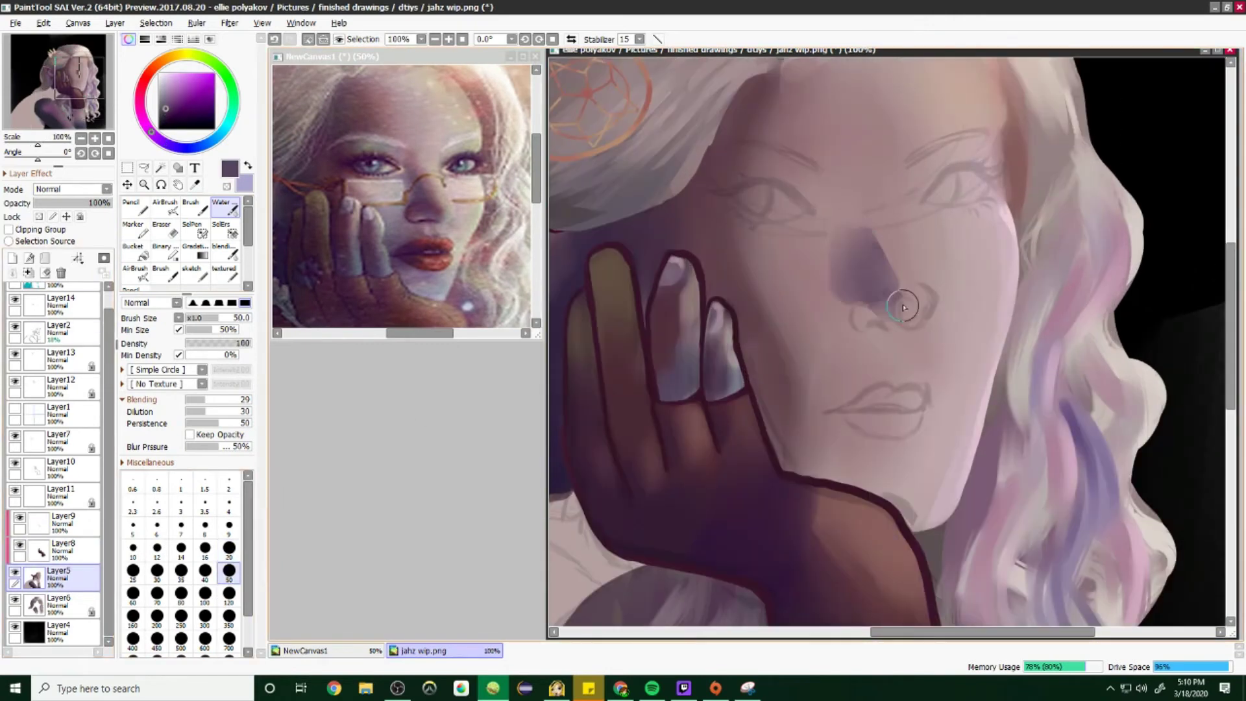
key("bracketleft")
key("bracketleft")
key("bracketleft")
key("bracketleft")
key("bracketleft")
left_click_drag(876, 240, 915, 314)
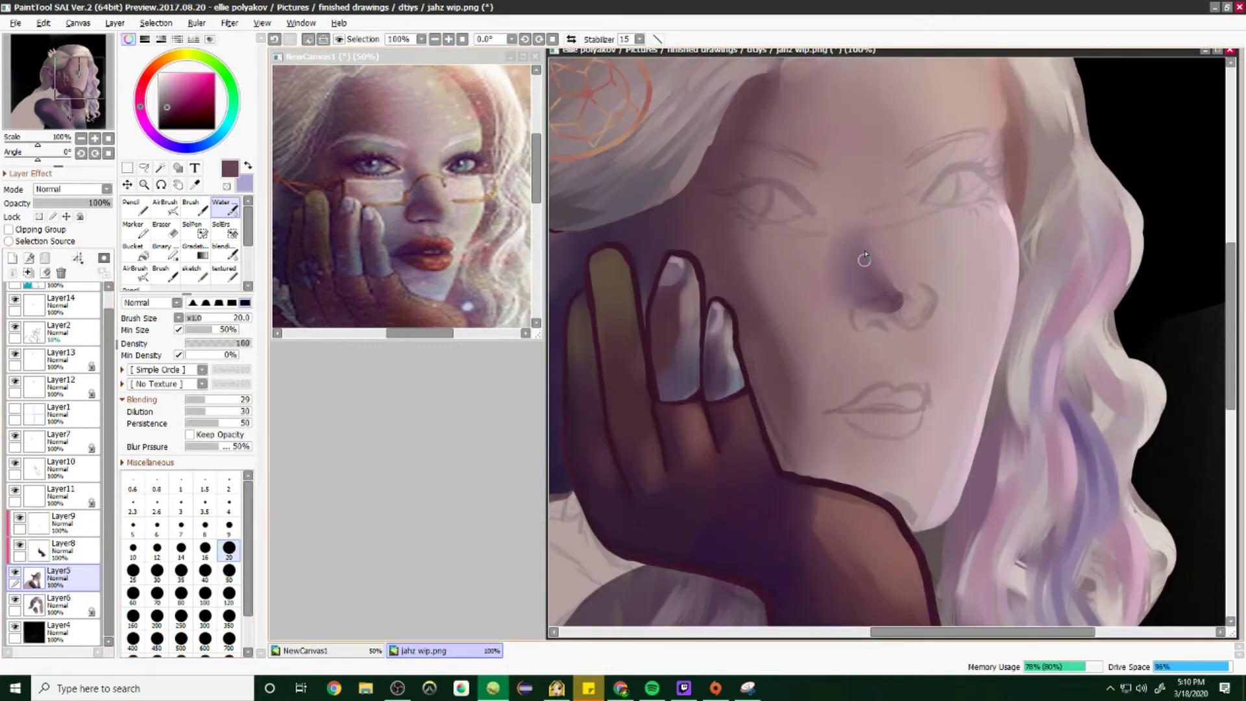
Step: Shade the cheek beside the fingers bluish purple and lay lavender over the chin with the Water brush at size 120
mouse_move(779, 338)
left_mouse_down()
mouse_move(788, 441)
mouse_move(818, 455)
left_mouse_up()
key("bracketright")
key("bracketright")
key("bracketright")
key("bracketright")
key("bracketright")
key("bracketright")
key("bracketright")
key("bracketright")
key("bracketright")
key("bracketright")
left_click(920, 487)
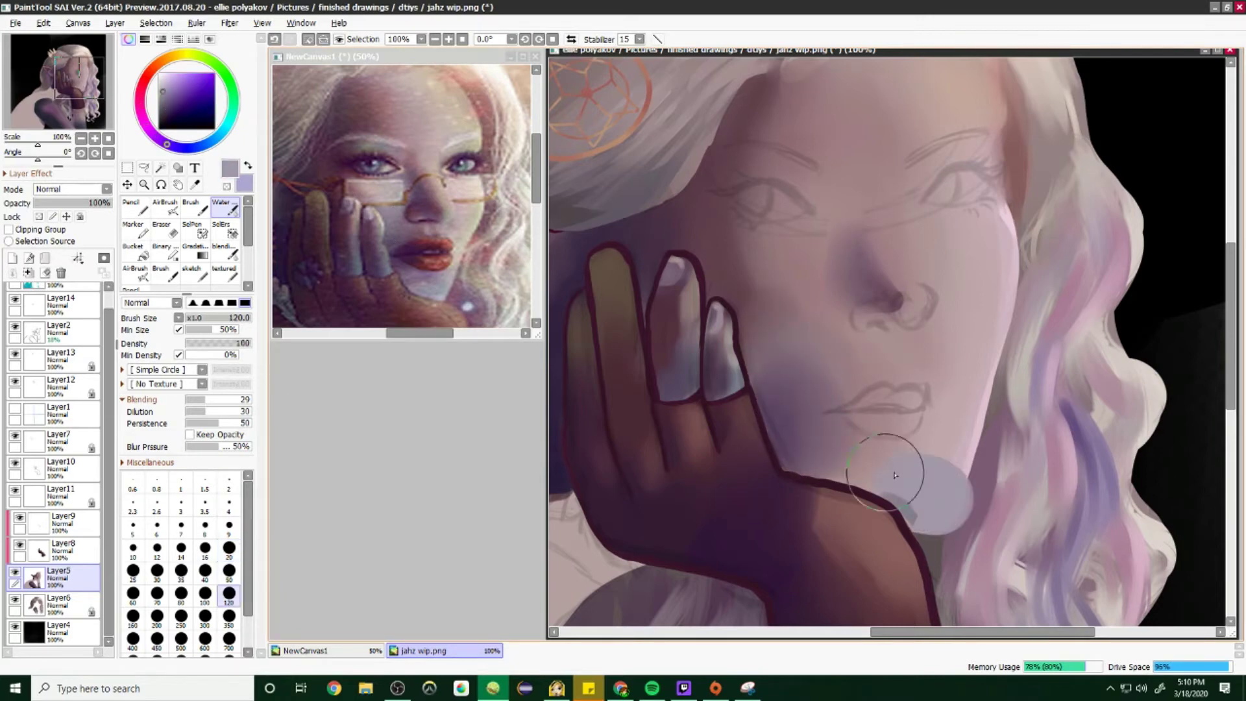
mouse_move(935, 493)
left_mouse_down()
mouse_move(896, 468)
mouse_move(906, 476)
left_mouse_up()
Step: Blend the lavender shading along the jaw and below the lips with the Water brush at size 50
key("bracketleft")
key("bracketleft")
key("bracketleft")
key("bracketleft")
key("bracketleft")
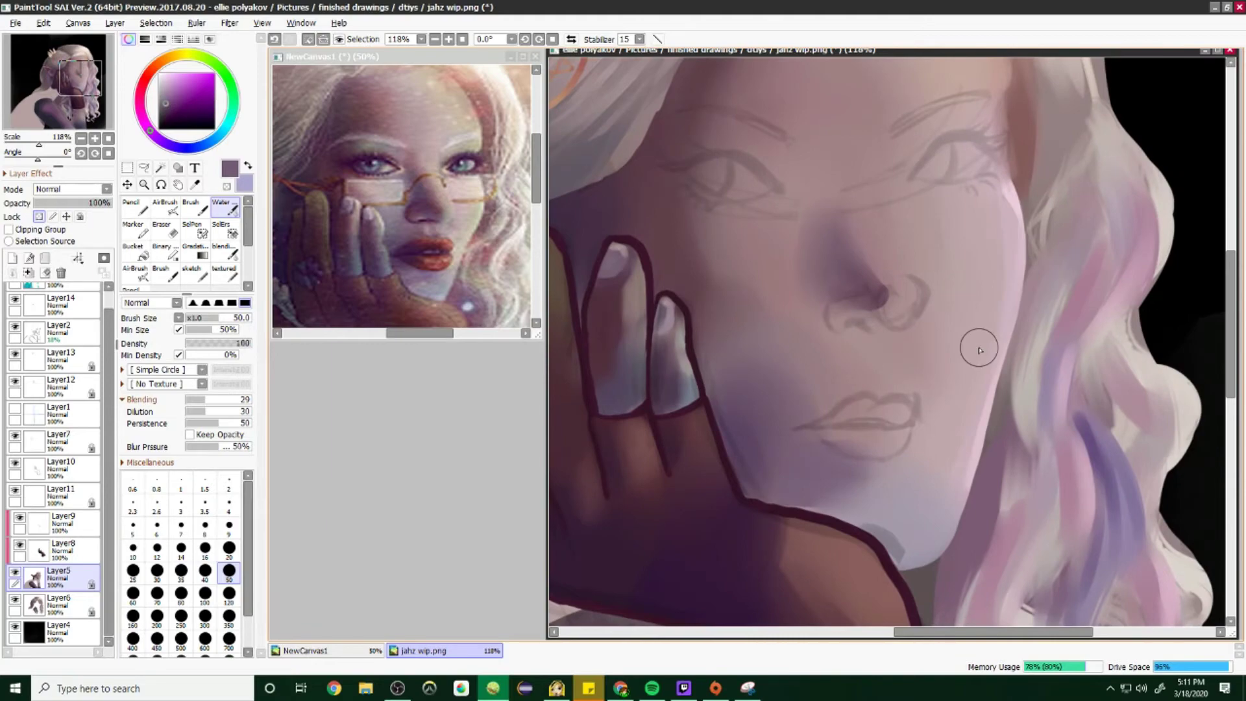
scroll(980, 351, "up", 3)
scroll(785, 253, "down", 5)
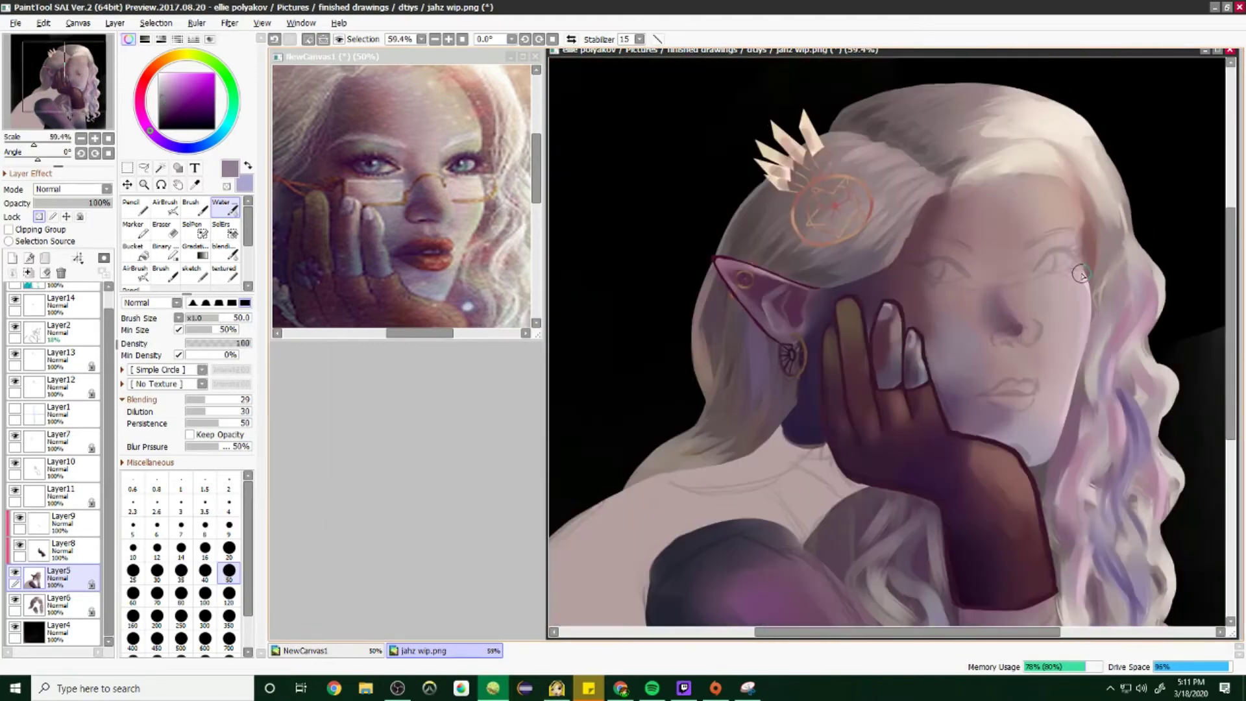
Step: Paint the nostril wing grey-green and define the nose tip using colours sampled from the reference, with the Water brush at size 20
scroll(910, 307, "up", 5)
left_click(910, 306, "alt")
mouse_move(910, 306)
left_mouse_down()
mouse_move(883, 279)
mouse_move(935, 374)
left_mouse_up()
left_click(388, 212, "alt")
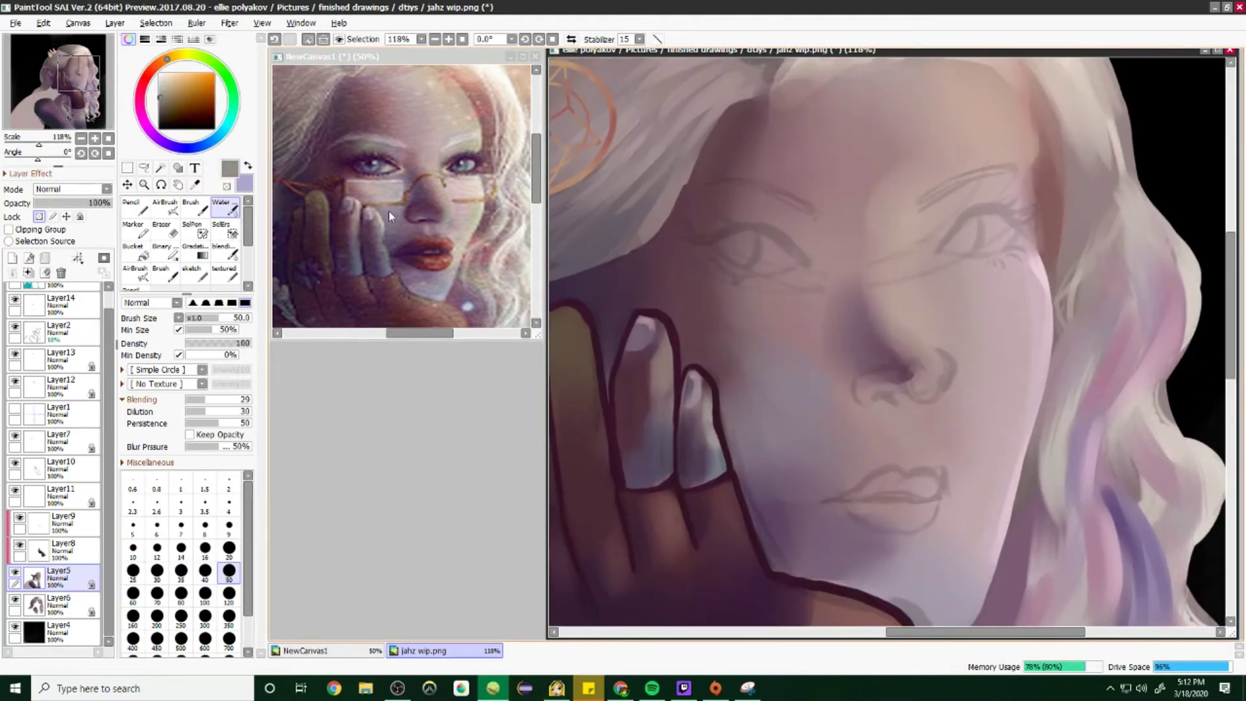
left_click(483, 213, "alt")
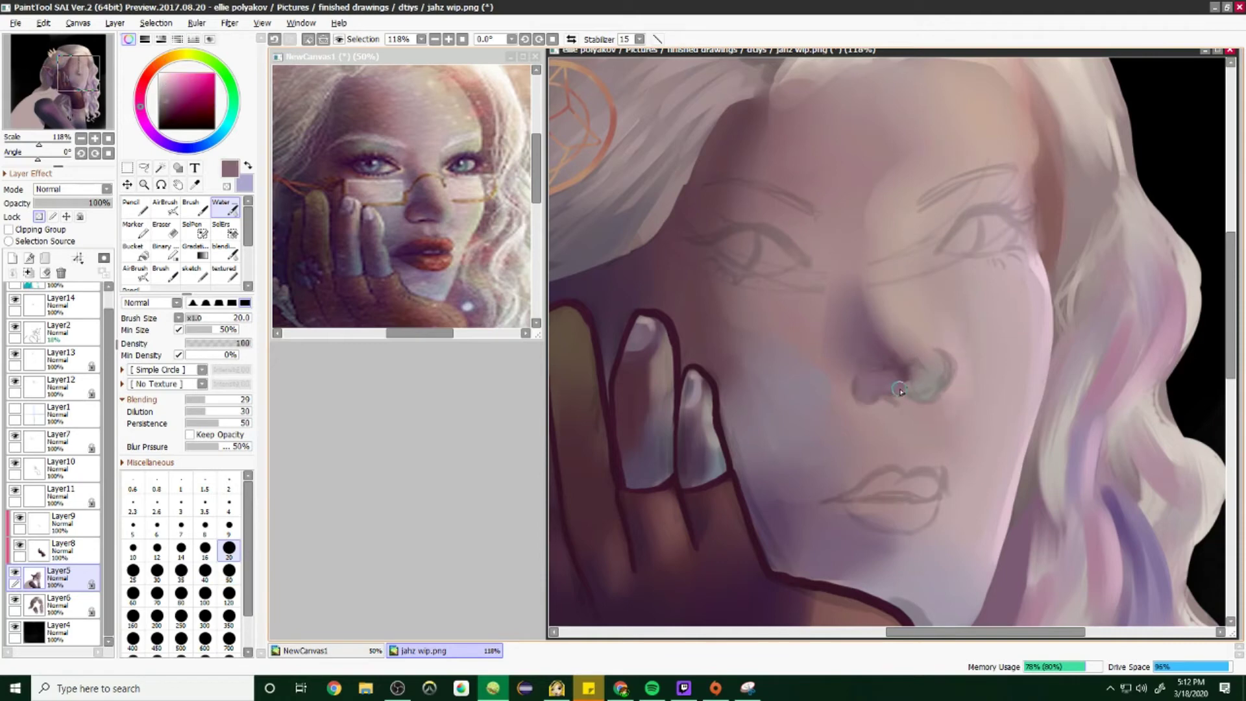
key("ctrl+h")
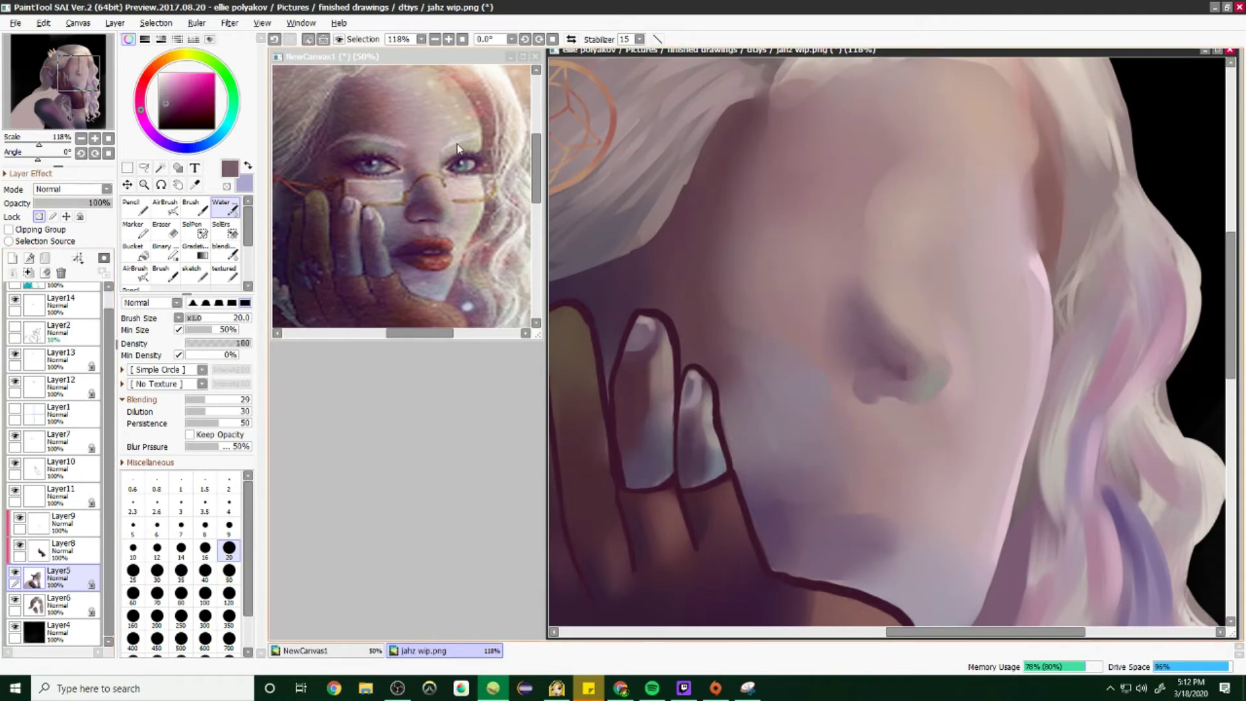
Step: Tint the eyelid green and sample a warm tan from the reference for the skin beside the eye
key("ctrl+h")
left_click(1010, 201, "alt")
left_click(460, 89, "alt")
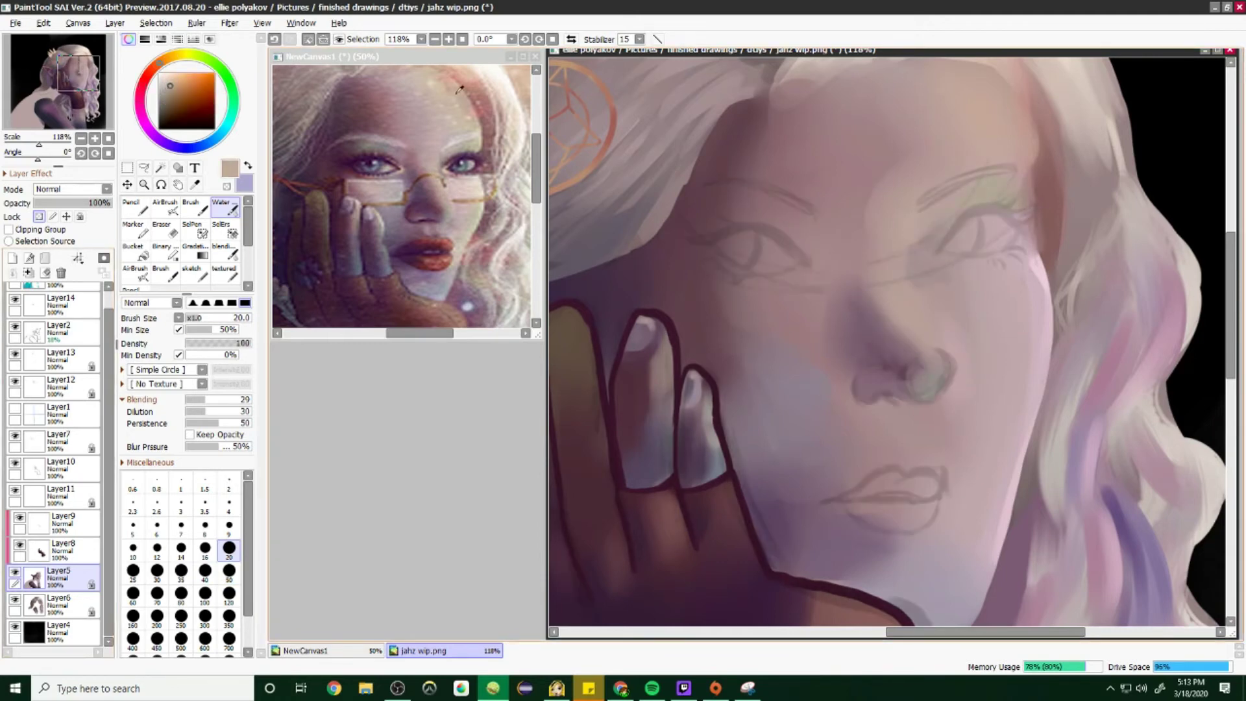
left_click_drag(1036, 283, 946, 258)
Step: Shade the forehead edge and eye socket dark brown and blend pinkish brown between the brows with the Water brush at size 50
left_click(613, 372, "alt")
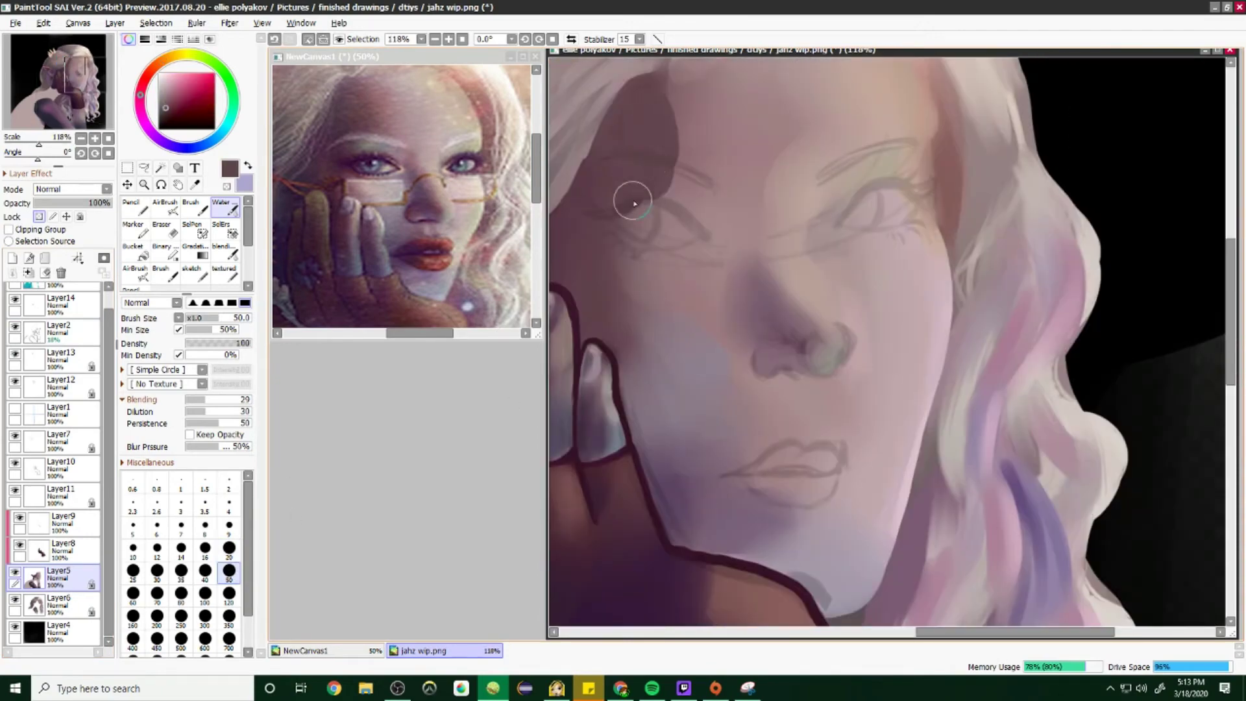
scroll(645, 278, "down", 5)
scroll(845, 333, "up", 4)
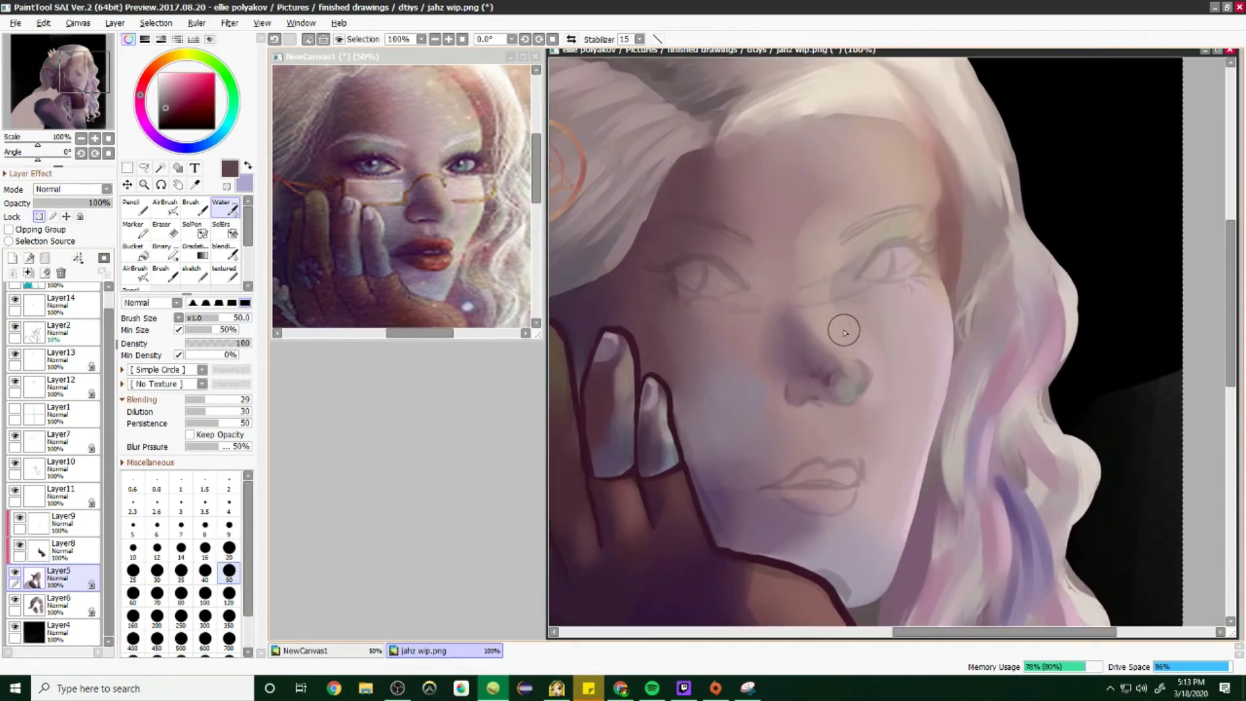
left_click_drag(691, 179, 658, 260)
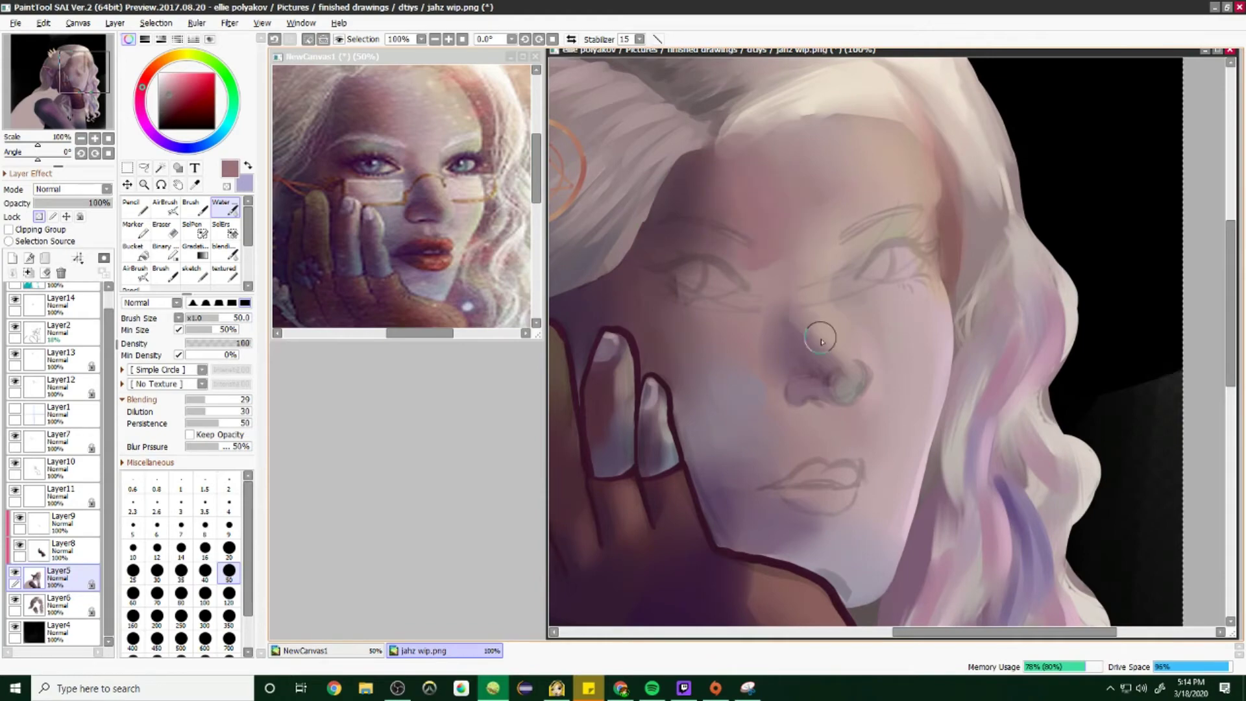
Step: Hide the Layer2 sketch, paint a dark nostril, and soften the skin below the nose with the Water brush at size 9
scroll(805, 273, "down", 4)
scroll(804, 273, "up", 5)
left_click(804, 273, "alt")
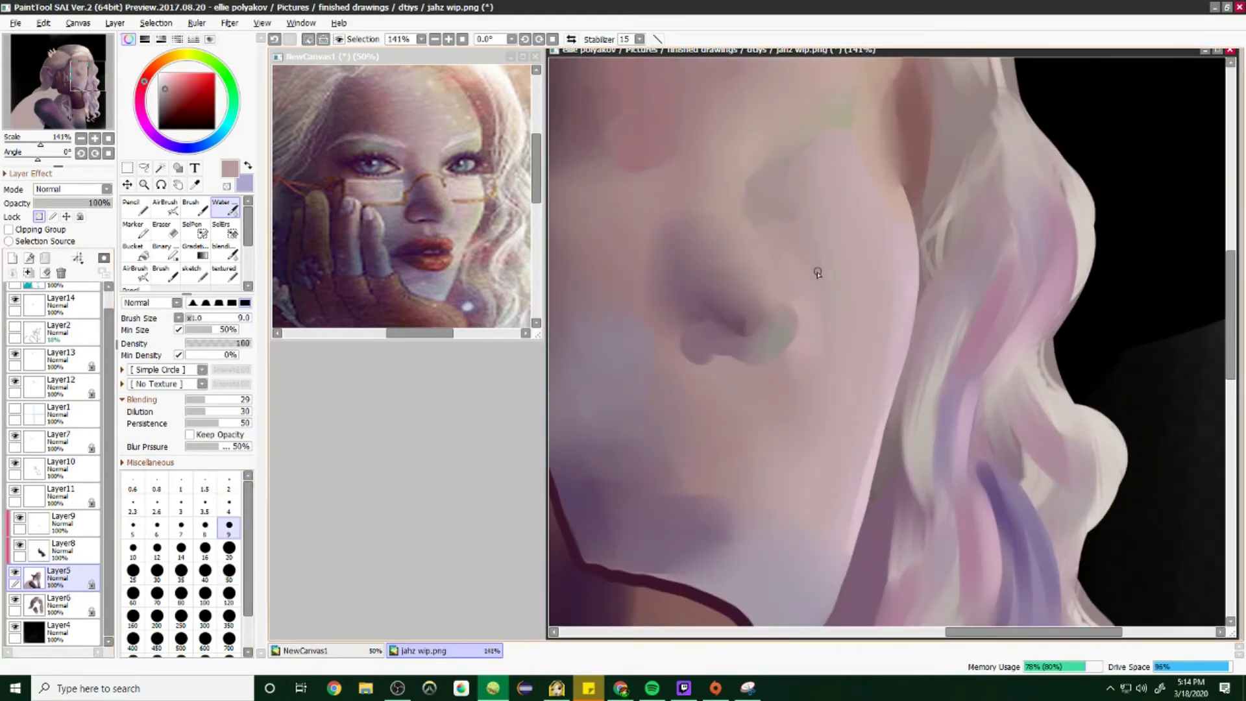
scroll(818, 273, "up", 2)
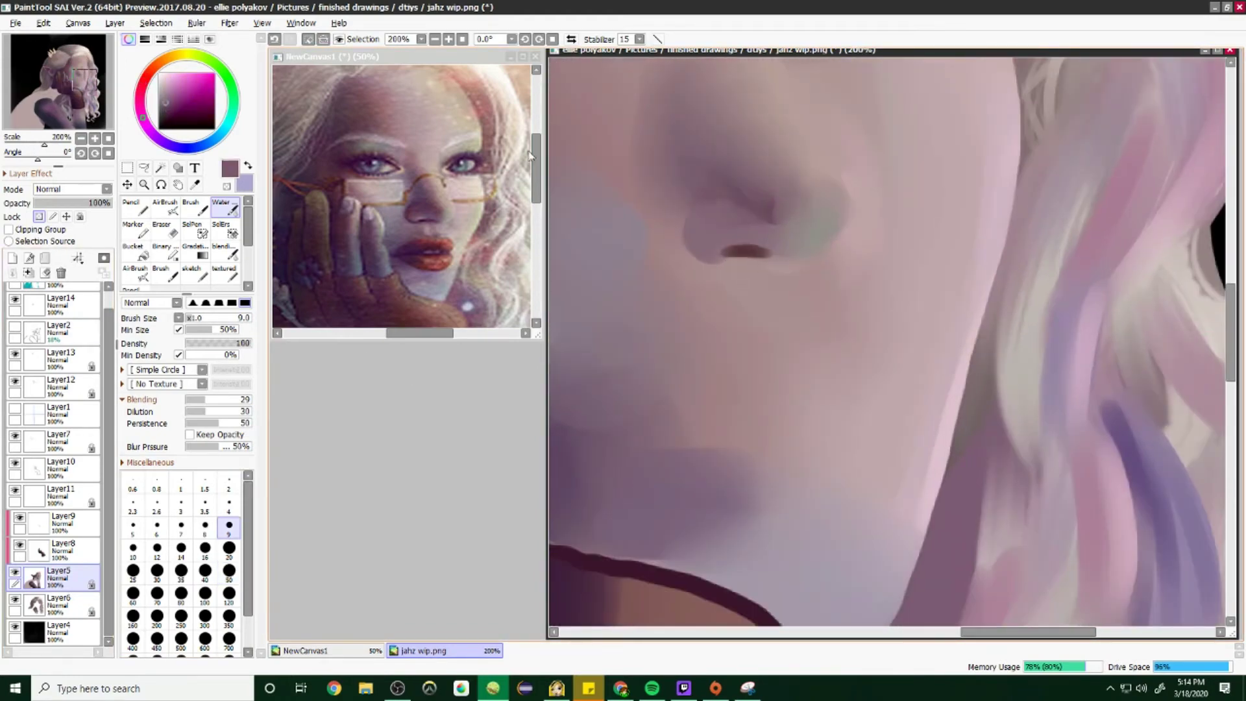
left_click(816, 217, "alt")
left_click(760, 279, "alt")
scroll(760, 278, "down", 4)
scroll(811, 324, "up", 3)
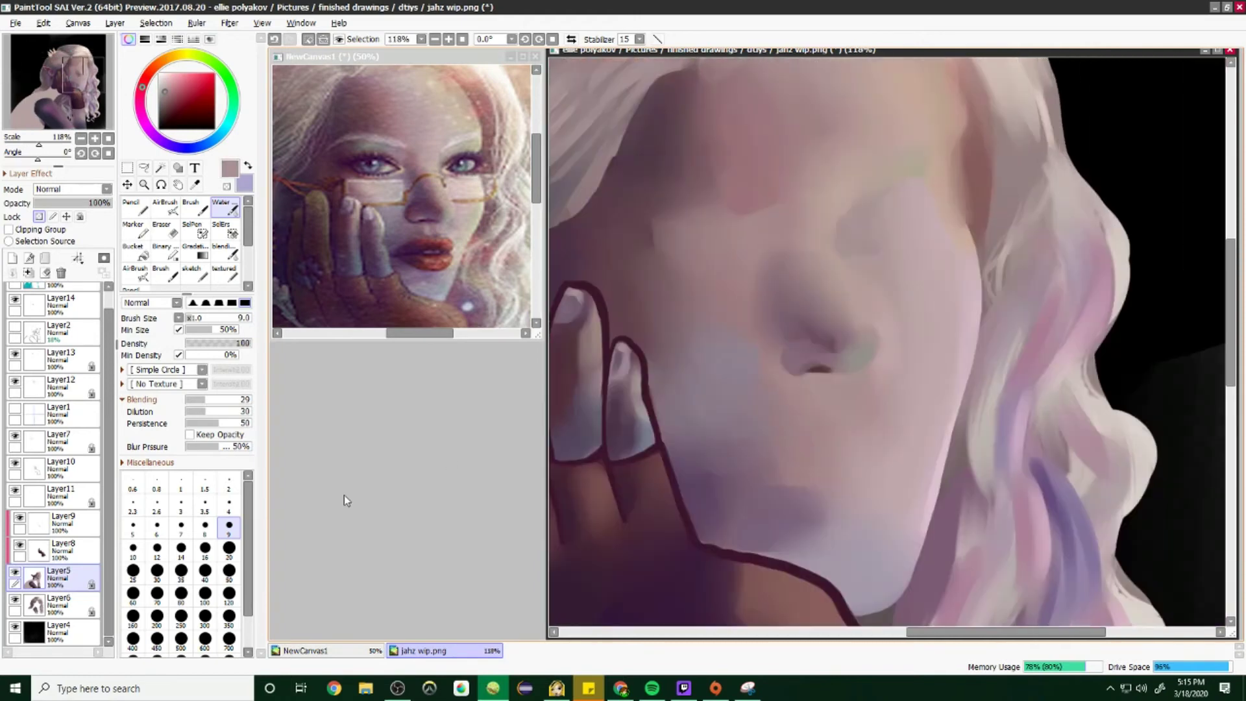
Step: Show the Layer2 sketch, add a clipping layer above Layer5, and paint a dark purple line between the lips
scroll(701, 336, "down", 4)
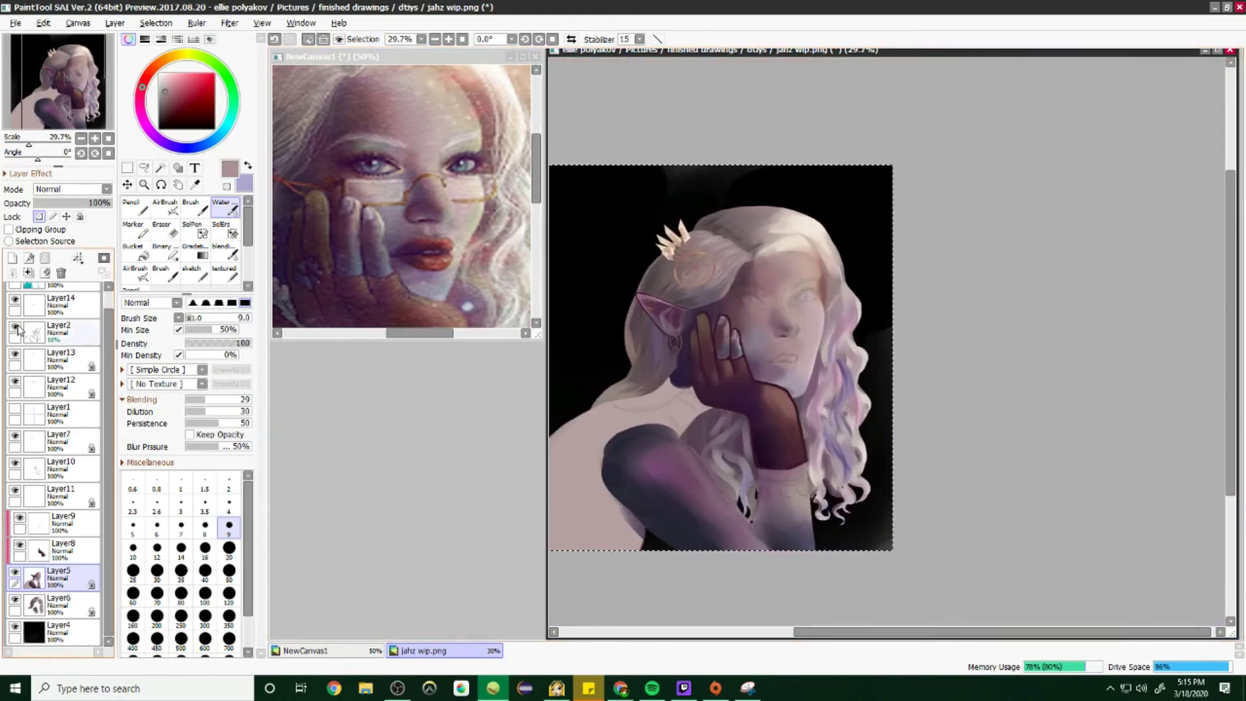
scroll(779, 364, "up", 5)
scroll(746, 325, "down", 3)
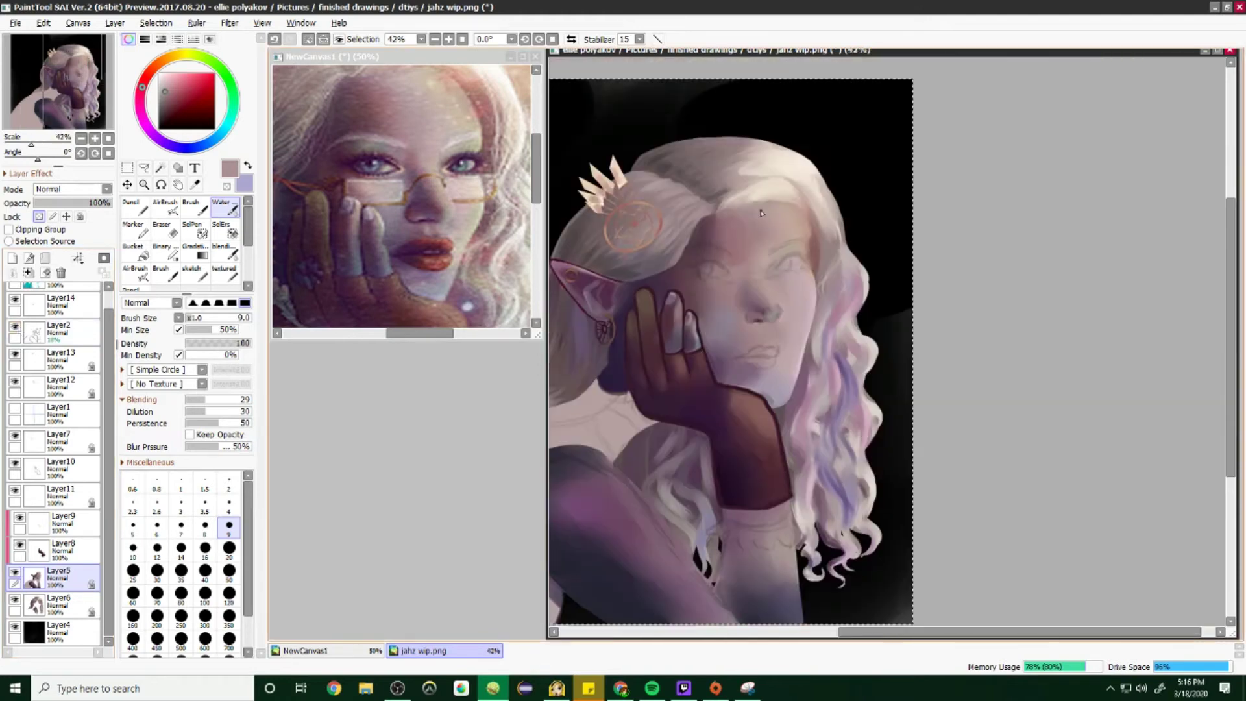
scroll(617, 388, "up", 4)
key("ctrl+shift+n")
mouse_move(597, 426)
left_mouse_down()
mouse_move(797, 415)
mouse_move(746, 398)
left_mouse_up()
Step: Fill the upper lip with red sampled from the reference and blend dark purple along its lower edge
left_click(425, 248, "alt")
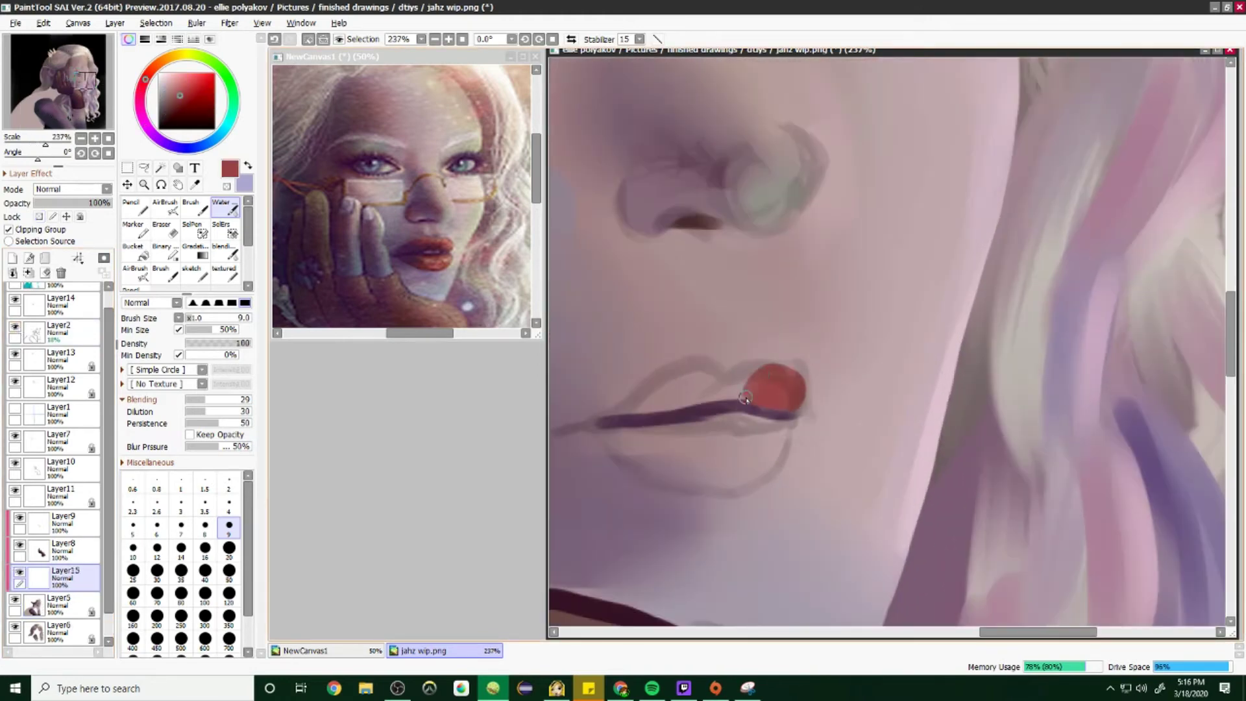
mouse_move(638, 405)
left_mouse_down()
mouse_move(714, 384)
mouse_move(649, 399)
left_mouse_up()
left_click(683, 409, "alt")
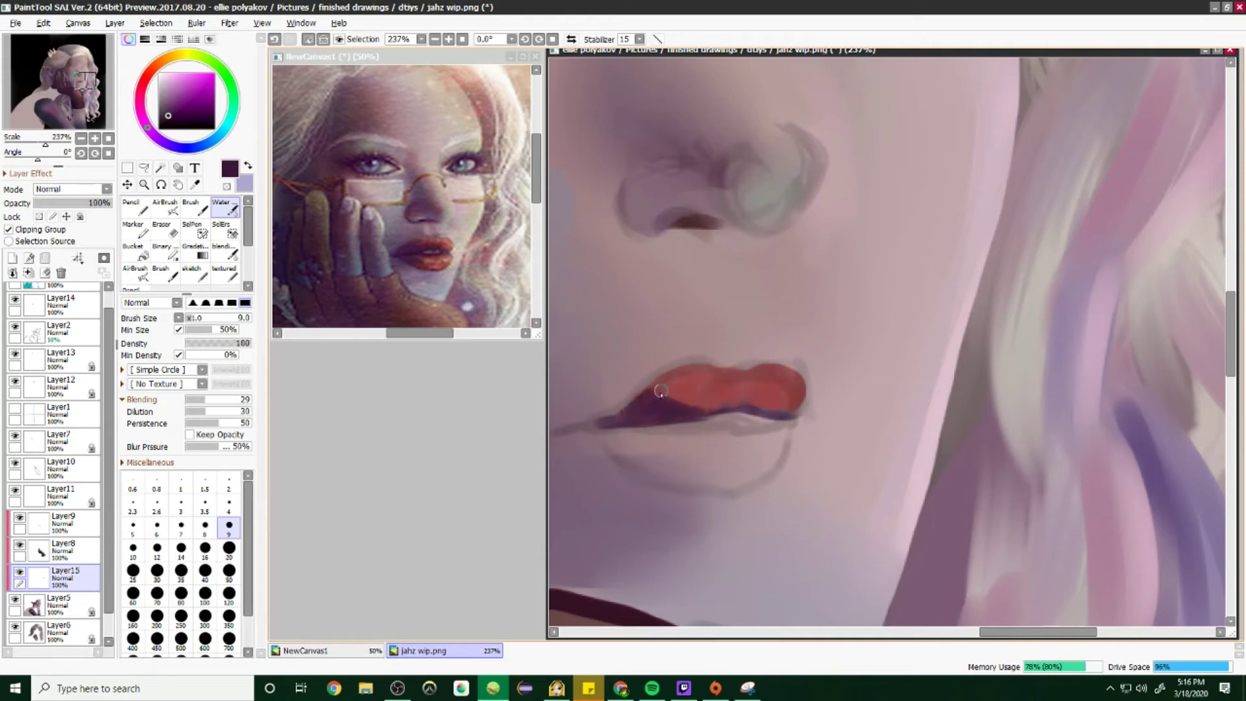
scroll(688, 391, "down", 3)
scroll(678, 397, "up", 4)
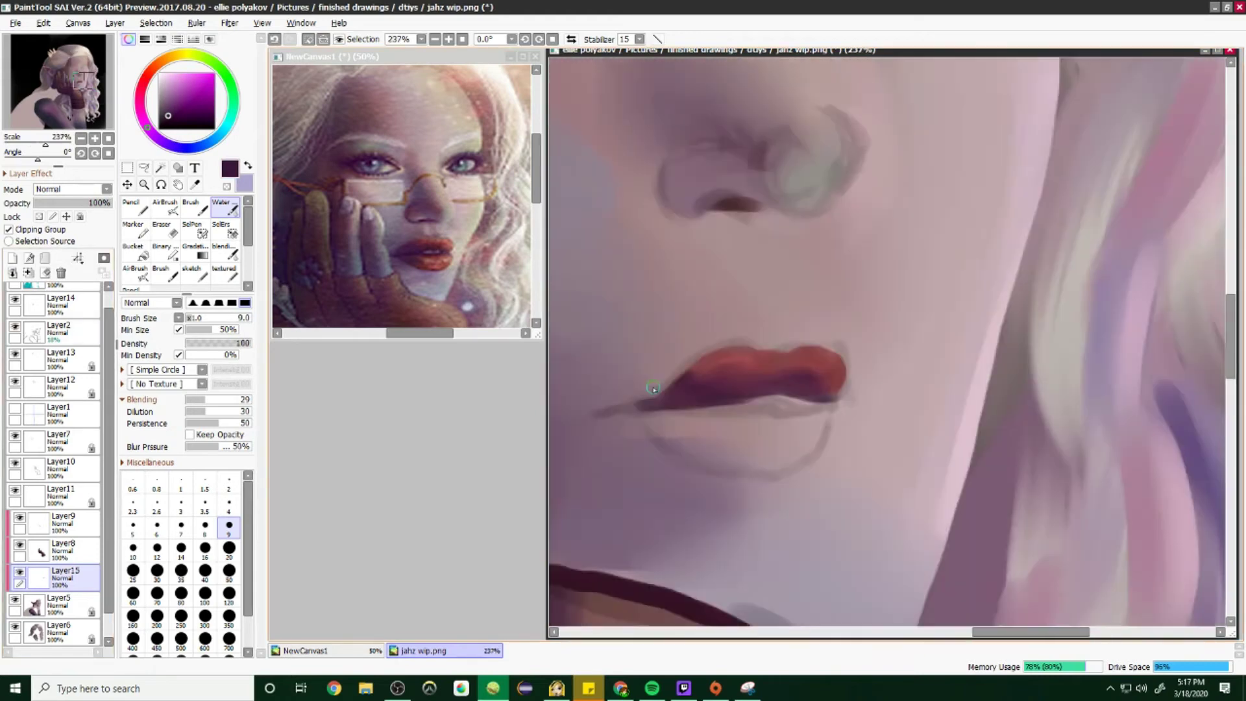
Step: Sharpen the dark purple mouth line and its corner with the Water brush at size 4
key("bracketleft")
key("bracketleft")
key("bracketleft")
key("bracketleft")
key("bracketleft")
left_click_drag(778, 401, 815, 403)
scroll(814, 403, "down", 2)
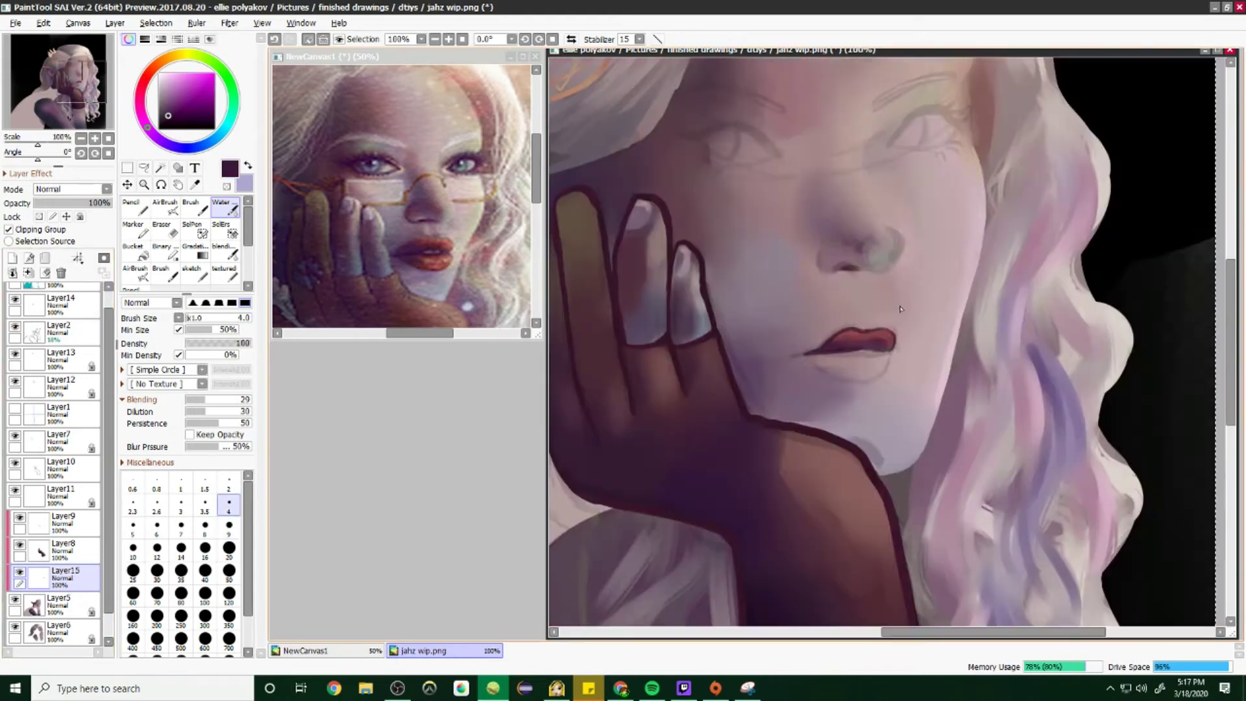
Step: Define the upper lip's outer contour in dark red sampled from the reference lips
scroll(815, 404, "up", 4)
left_click(464, 250, "alt")
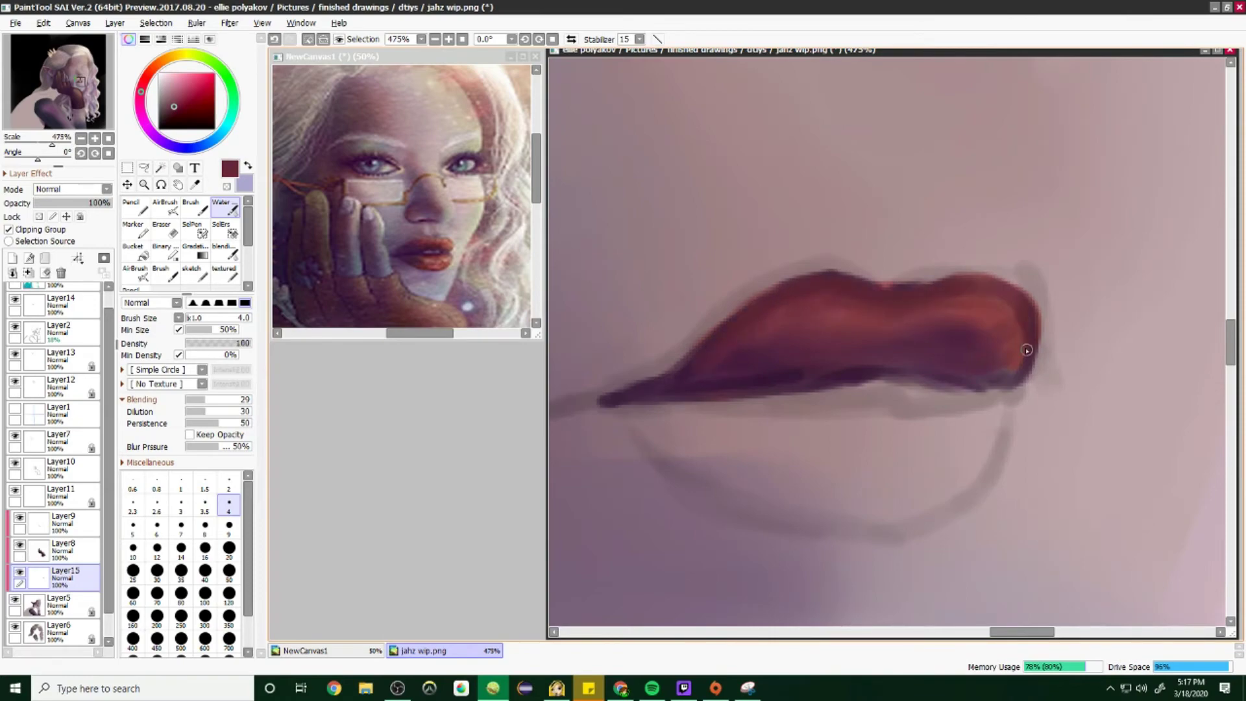
left_click_drag(1027, 351, 1019, 374)
scroll(1019, 373, "down", 2)
scroll(1019, 374, "up", 3)
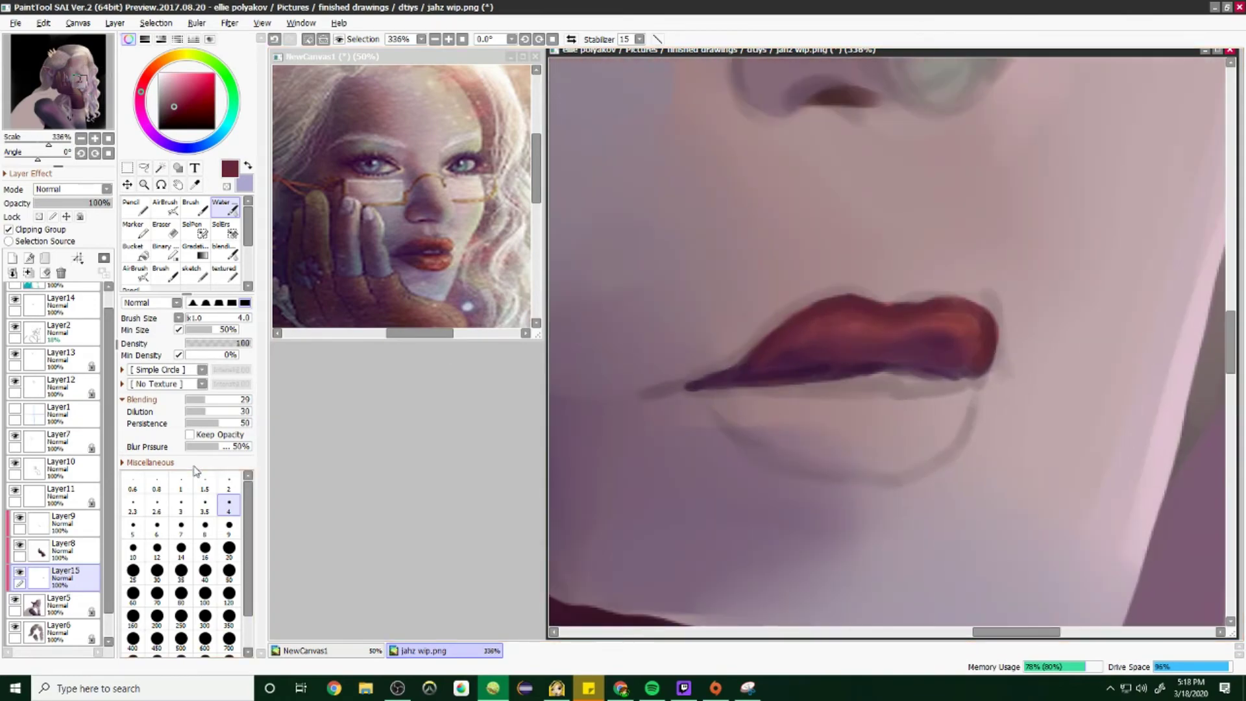
Step: Outline the lower lip in dark maroon with the Water brush at size 4
scroll(834, 438, "down", 2)
scroll(834, 438, "up", 2)
mouse_move(712, 452)
left_mouse_down()
mouse_move(891, 484)
mouse_move(934, 399)
left_mouse_up()
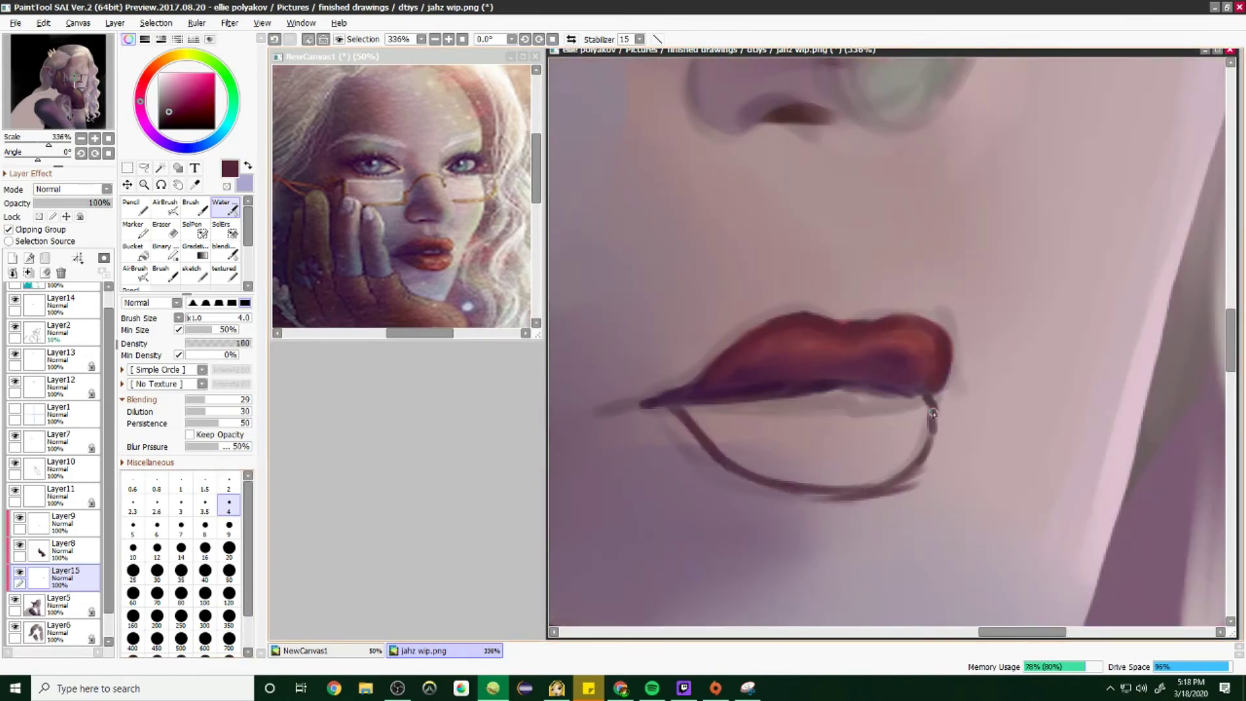
Step: Fill the lower lip with red sampled from the reference and darken its shadowed corner with the Water brush at size 9
left_click(228, 524)
mouse_move(687, 409)
left_mouse_down()
mouse_move(853, 403)
mouse_move(797, 438)
mouse_move(822, 391)
mouse_move(922, 454)
left_mouse_up()
left_click(423, 260, "alt")
scroll(423, 261, "down", 1)
scroll(935, 408, "up", 1)
mouse_move(688, 454)
left_mouse_down()
mouse_move(817, 479)
mouse_move(701, 422)
left_mouse_up()
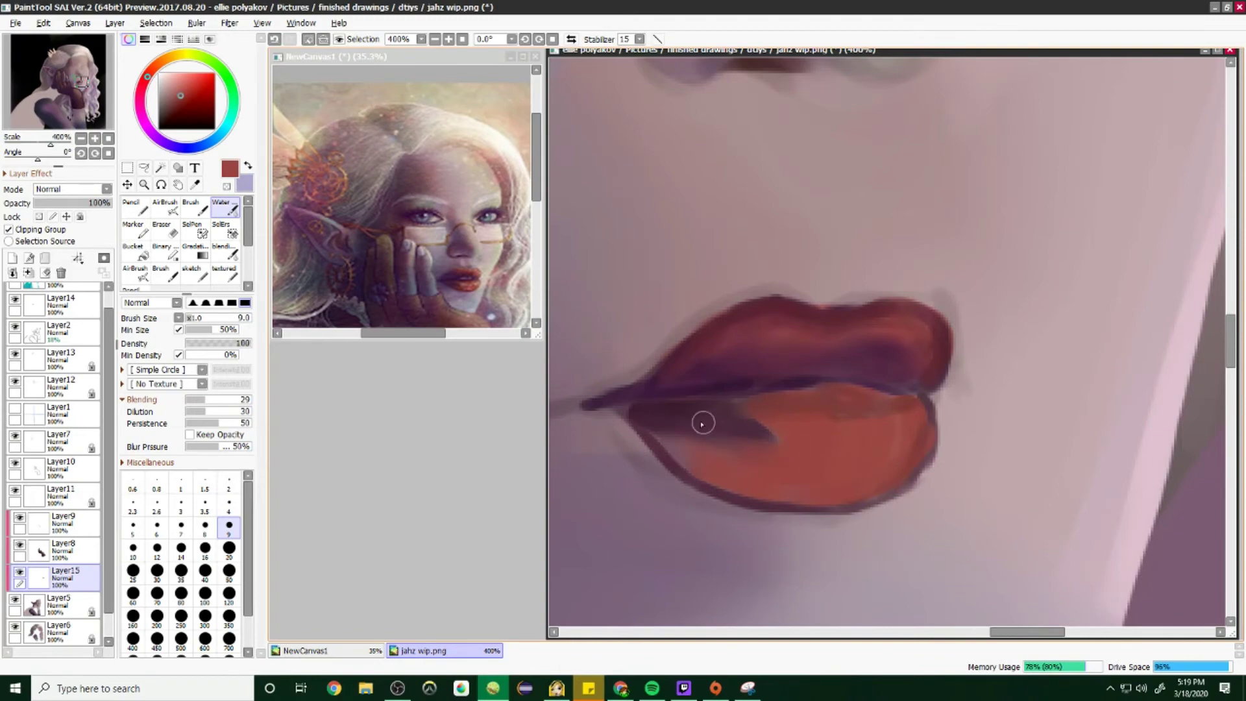
Step: Sample the dark purple lip shadow and blend it along the seam between the lips
scroll(701, 423, "down", 9)
scroll(921, 311, "up", 9)
left_click(805, 376, "alt")
left_click_drag(675, 370, 829, 364)
scroll(963, 275, "down", 9)
scroll(962, 275, "up", 4)
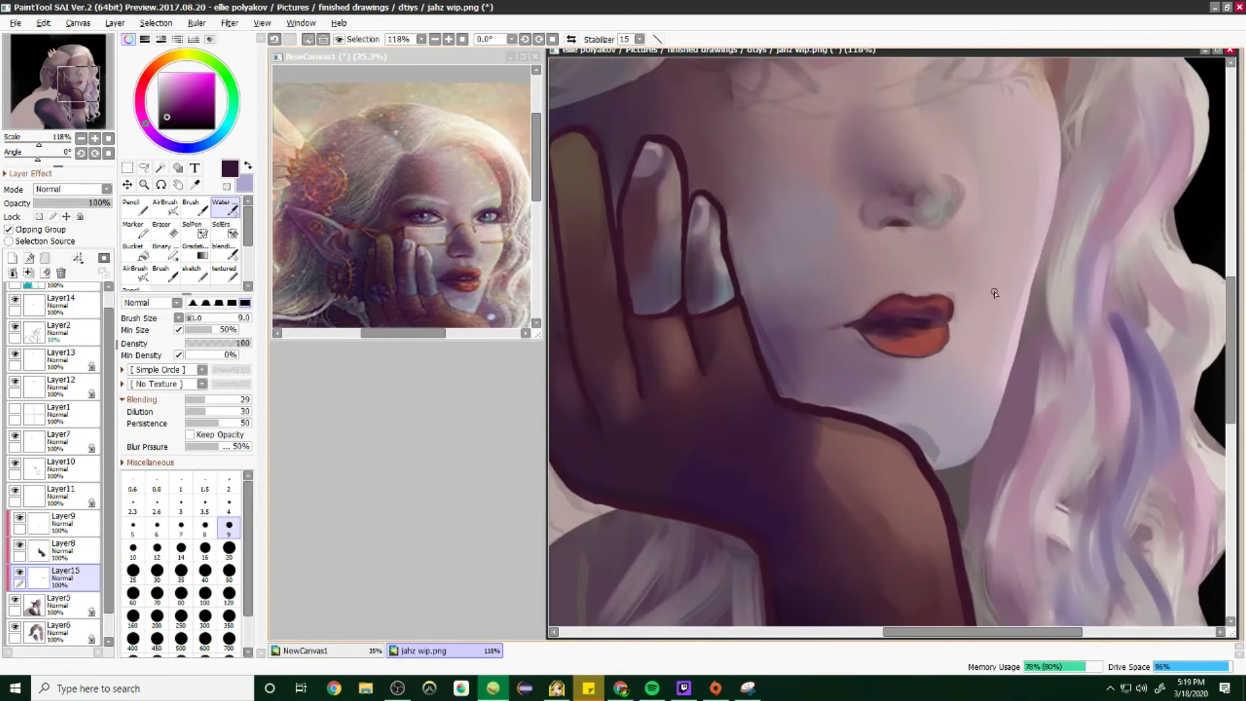
Step: Deepen and soften the dark shadow at the mouth corner with the Water brush at size 9
left_click(228, 547)
scroll(844, 390, "down", 7)
scroll(847, 411, "up", 11)
key("bracketleft")
key("bracketleft")
key("bracketleft")
key("bracketleft")
key("bracketleft")
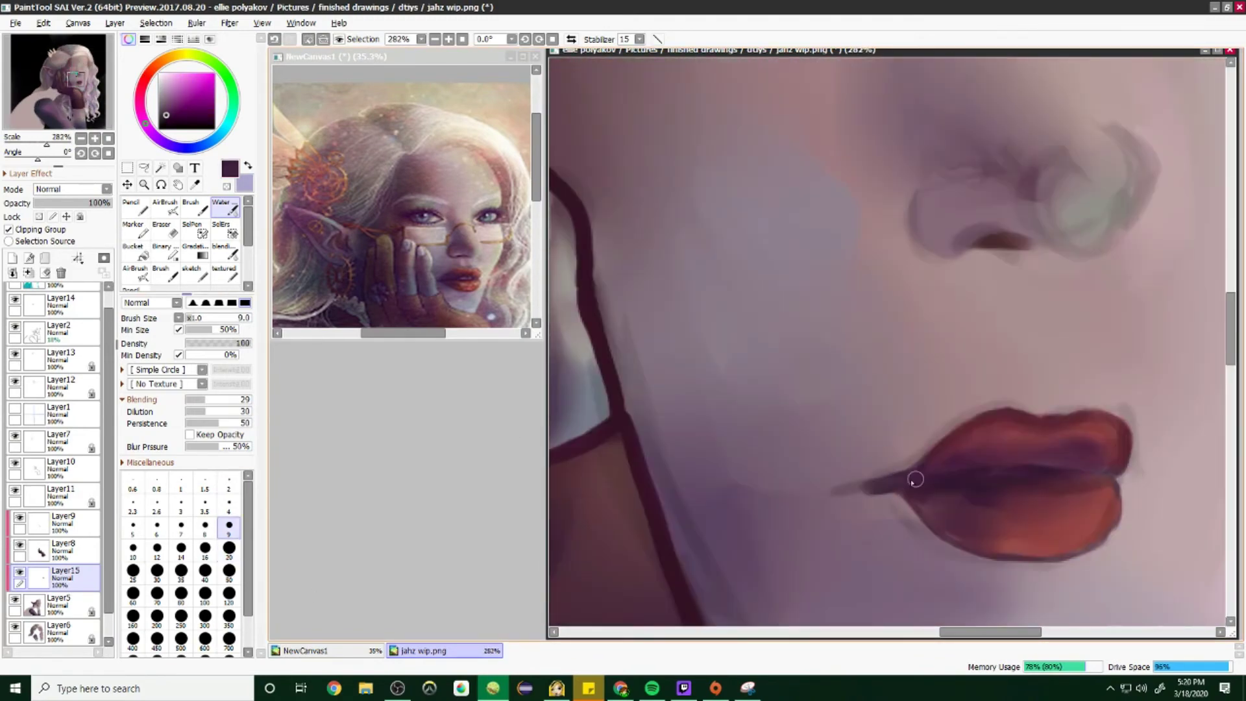
Step: Show the Color Dodge Layer3, erase its cyan glow from the back and dark purple limb with the Eraser at size 350, and hide it again
scroll(843, 363, "down", 7)
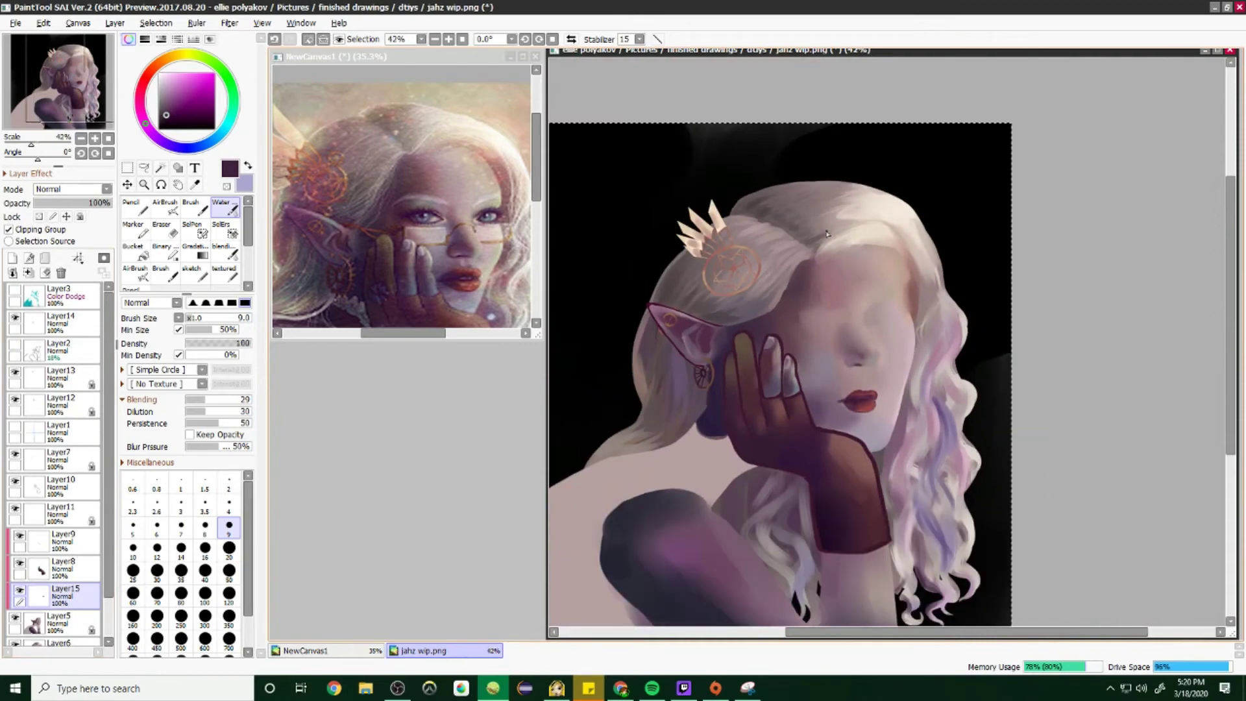
scroll(827, 234, "up", 4)
scroll(827, 234, "down", 5)
left_click(14, 291)
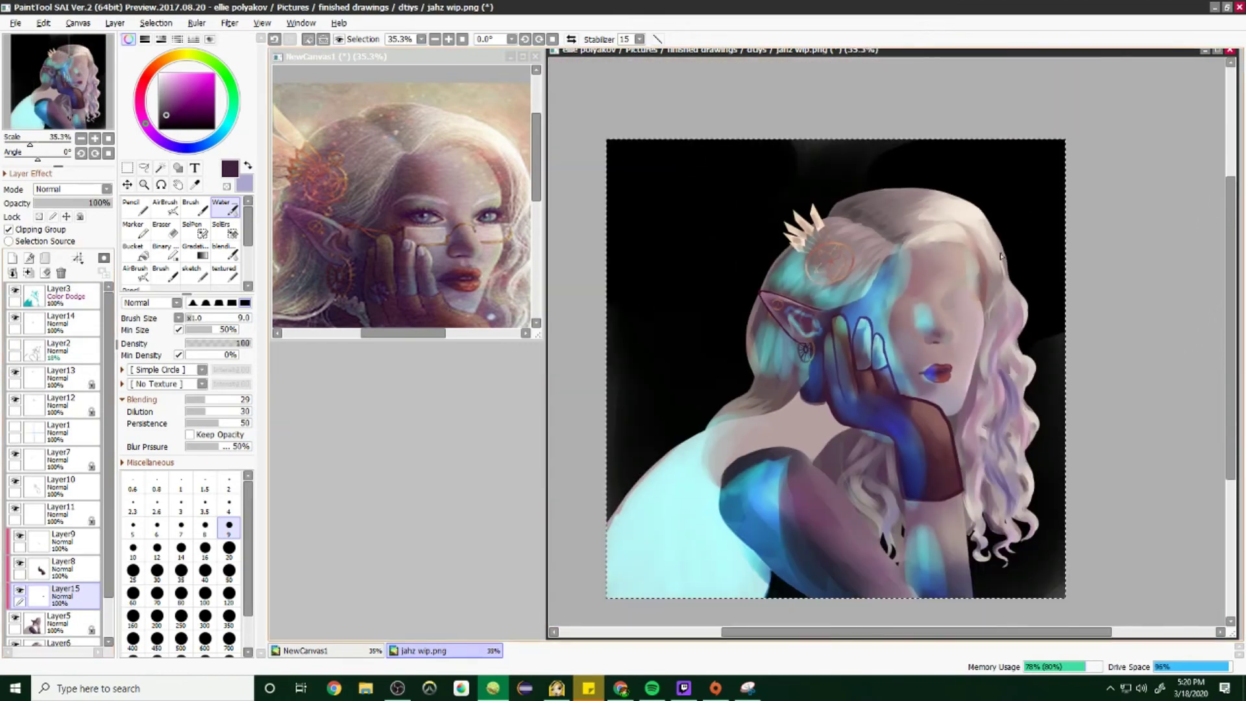
key("e")
left_click(29, 297)
left_click_drag(668, 517, 746, 571)
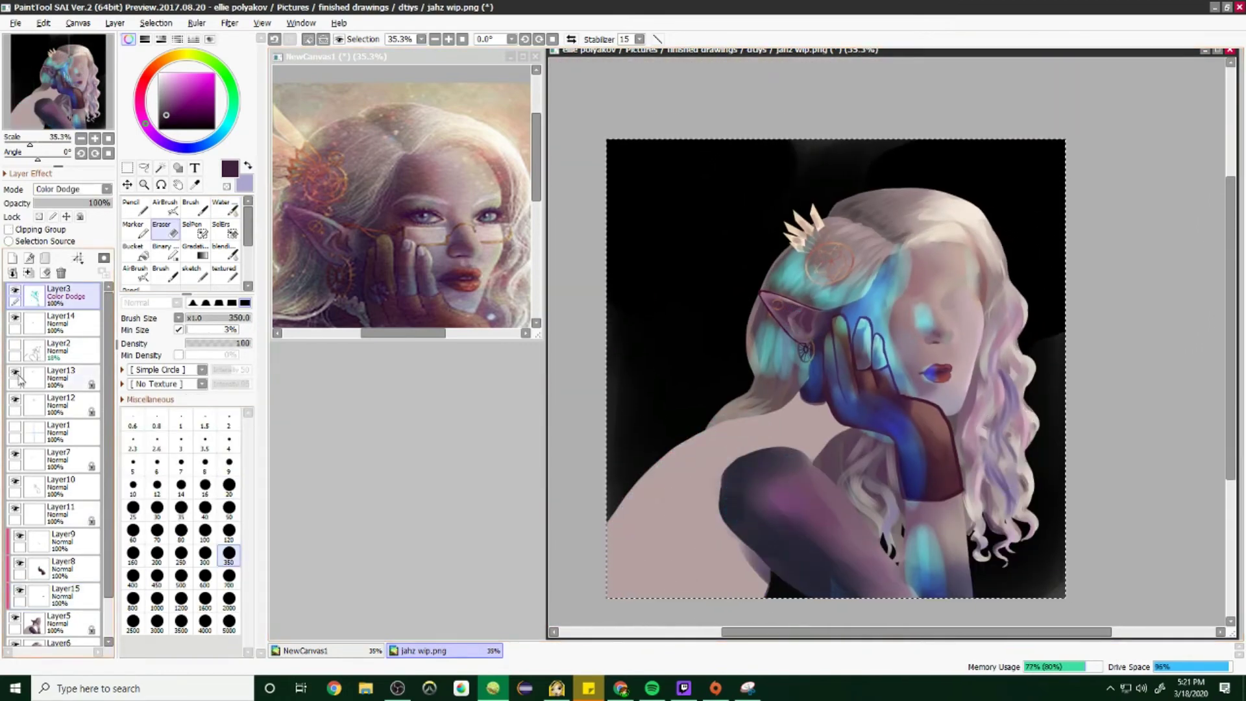
left_click(15, 291)
Step: On Layer5, paint dark purple upper lash lines and eyelashes on both eyes with the sketch brush
scroll(987, 264, "up", 3)
scroll(941, 292, "down", 3)
left_click(65, 623)
scroll(918, 306, "up", 4)
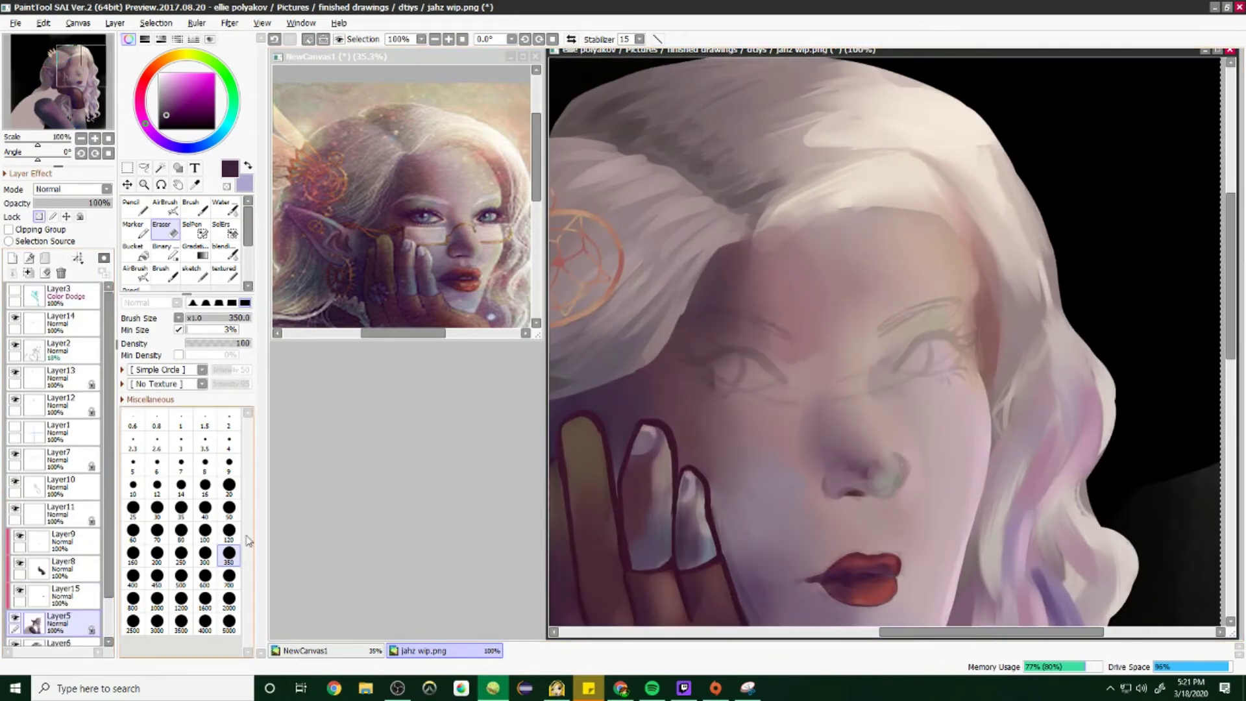
key("b")
scroll(826, 253, "up", 1)
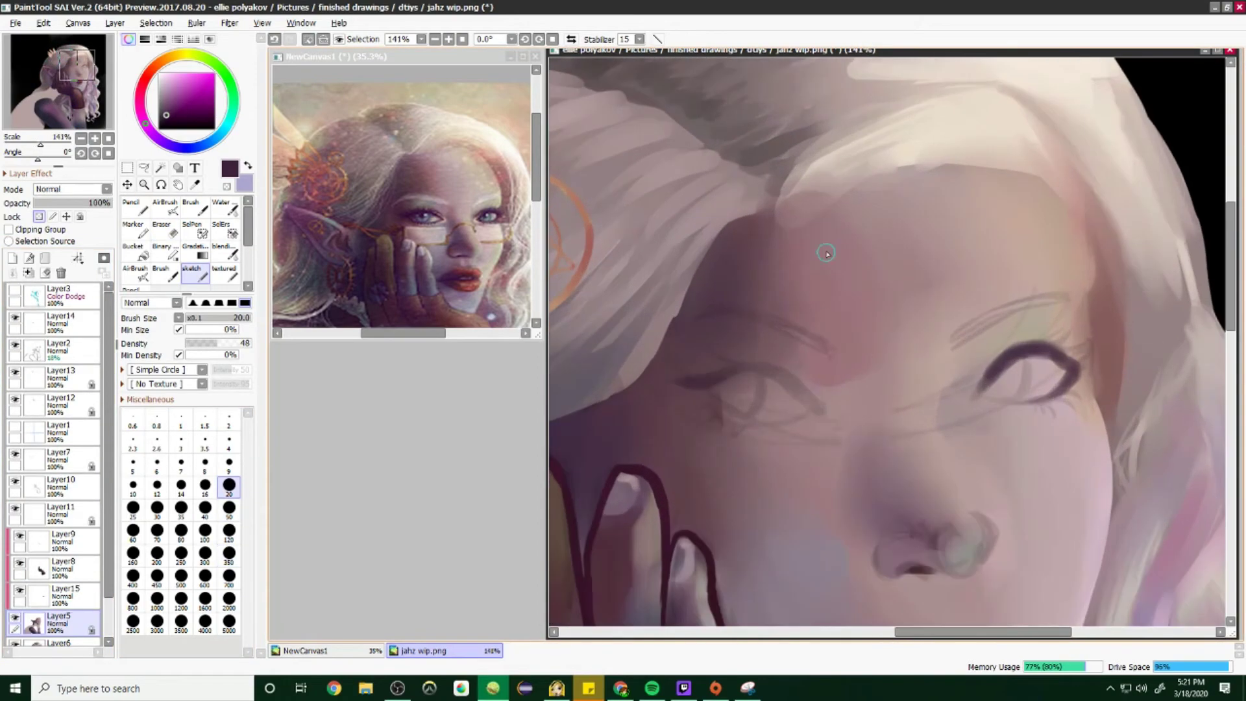
key("0")
left_click_drag(756, 367, 805, 391)
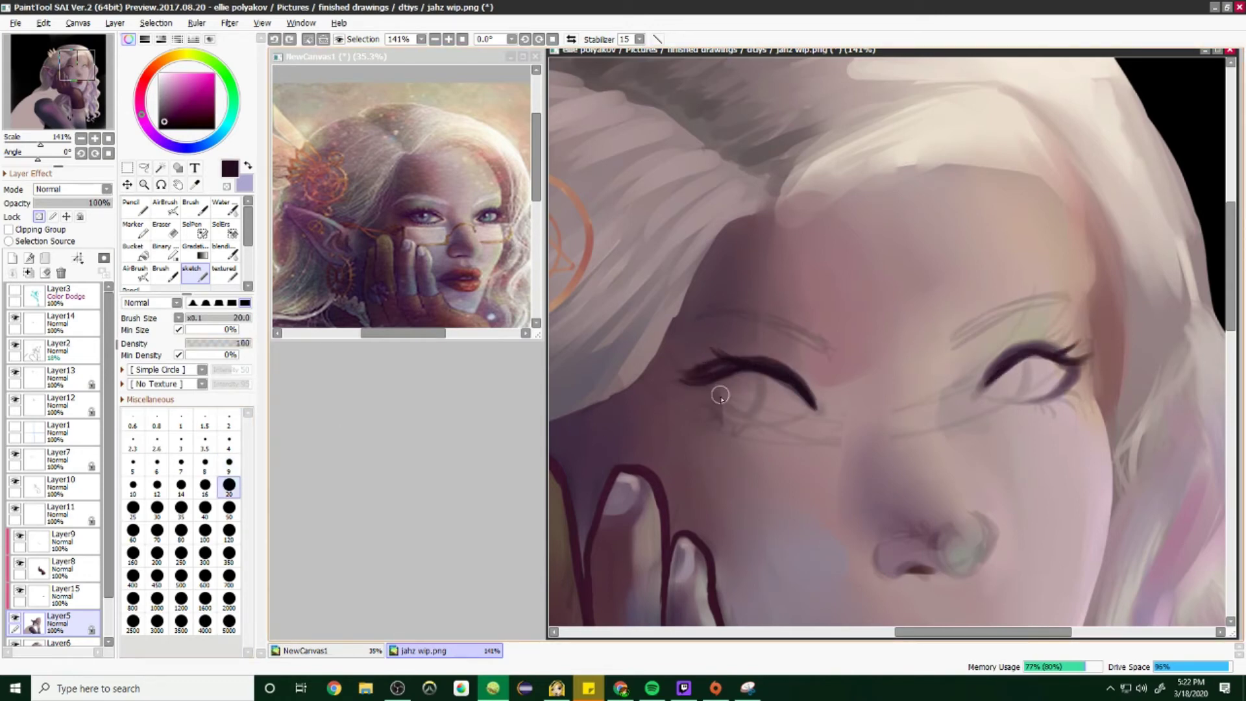
scroll(1053, 404, "down", 2)
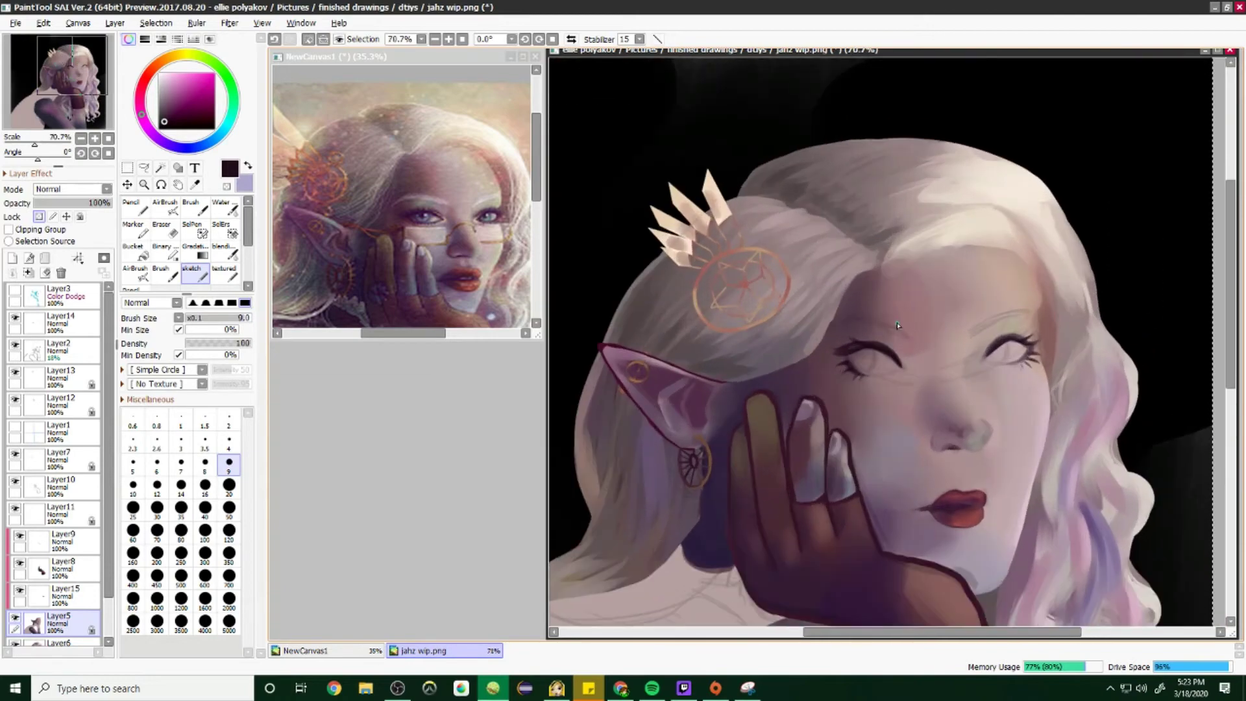
Step: Add a layer above Layer9 and paint both eyebrows white with the sketch brush at size 9
key("ctrl+shift+n")
left_click(1080, 314, "alt")
scroll(1051, 317, "up", 5)
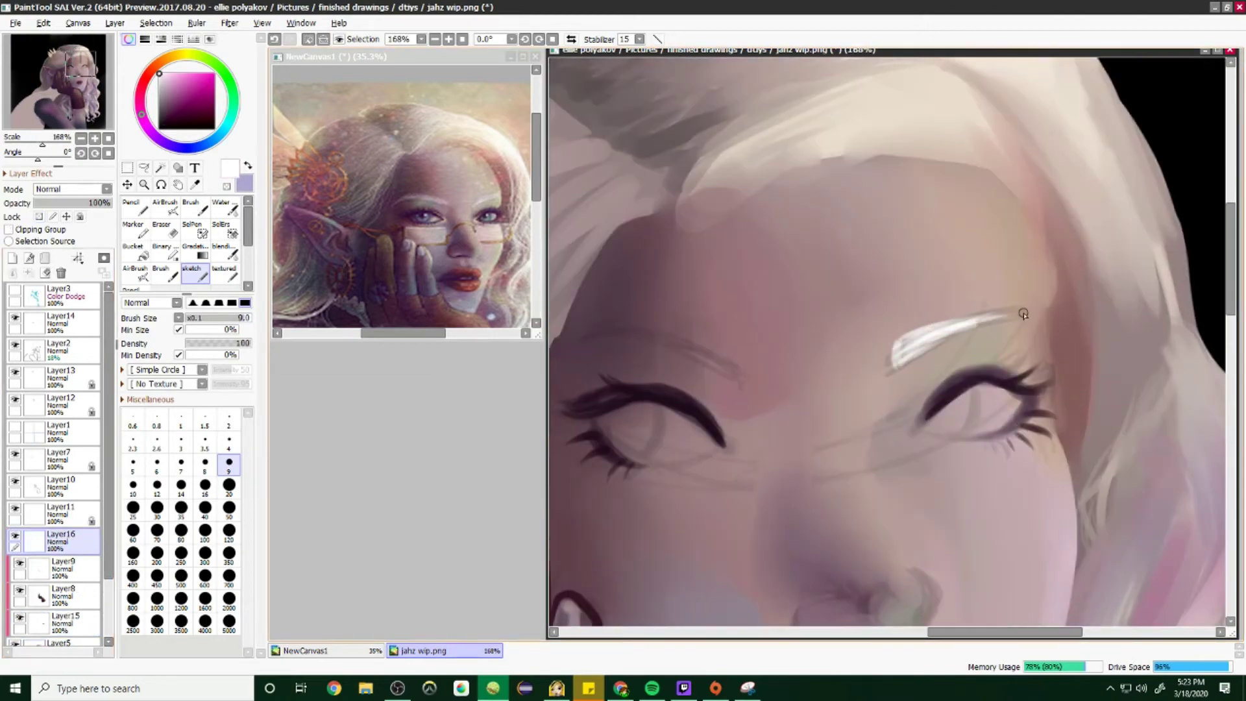
scroll(1023, 314, "up", 1)
mouse_move(909, 358)
left_mouse_down()
mouse_move(746, 292)
mouse_move(827, 270)
left_mouse_up()
scroll(827, 269, "down", 6)
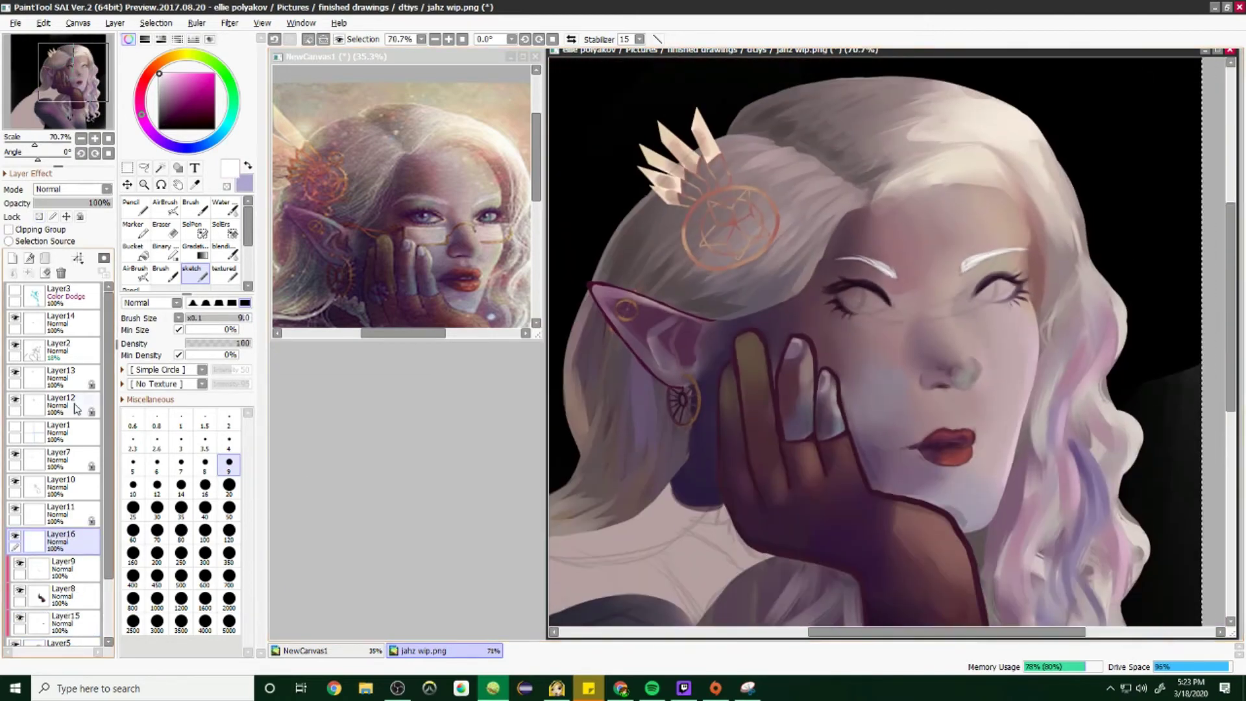
scroll(938, 300, "up", 5)
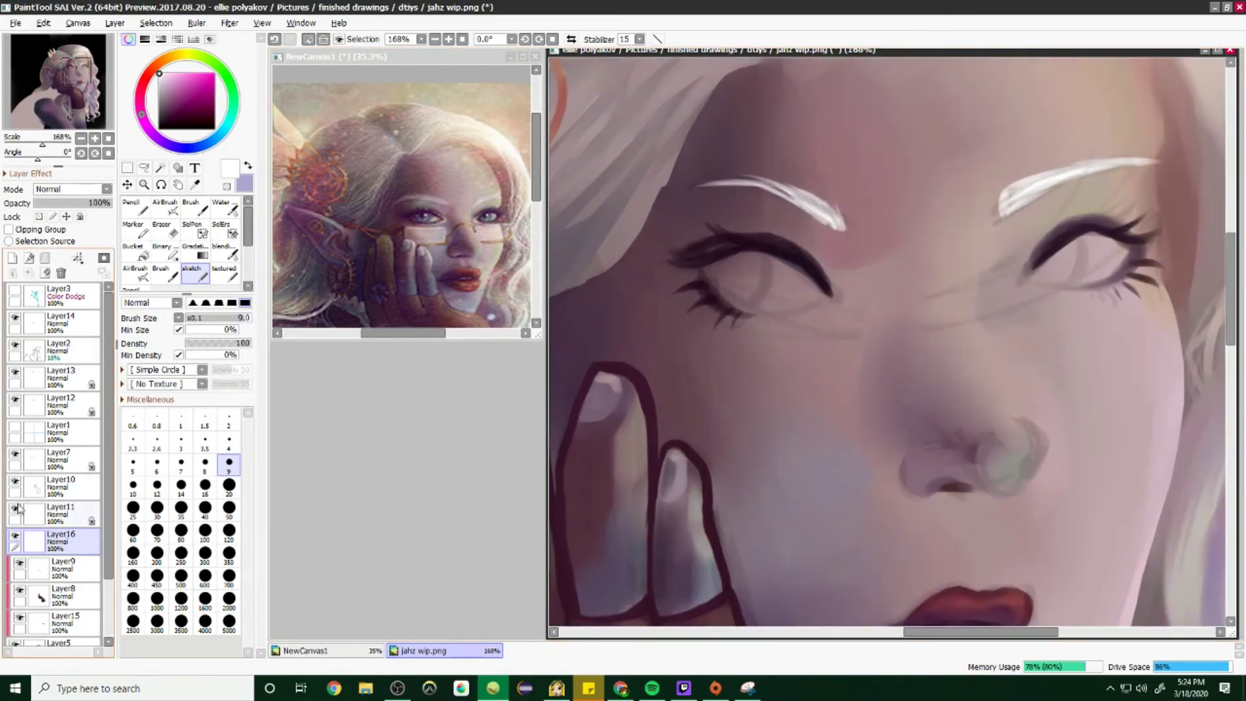
Step: Add a new layer directly above Layer5 and make it a clipping group
scroll(58, 455, "down", 2)
left_click(61, 597)
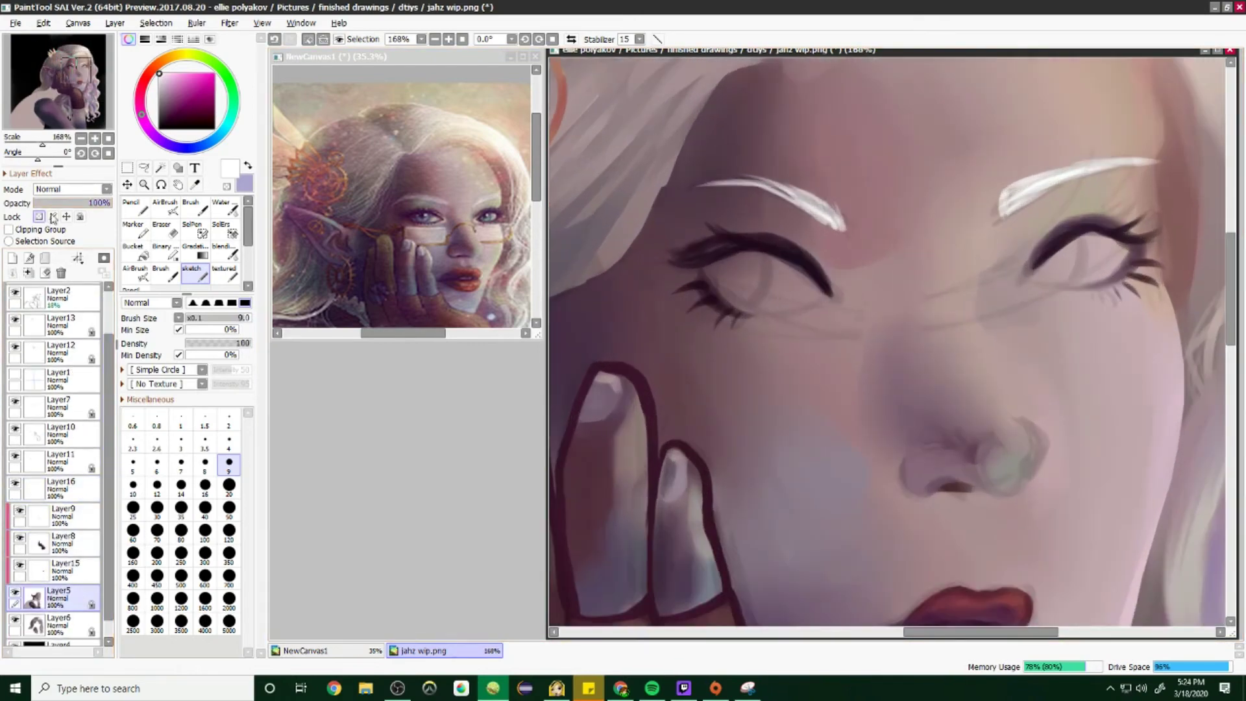
left_click(12, 258)
left_click(8, 229)
Step: Fill the whites of both eyes with pale grey-beige using the sketch brush at size 20
left_click(229, 485)
mouse_move(720, 285)
left_mouse_down()
mouse_move(811, 292)
mouse_move(792, 259)
left_mouse_up()
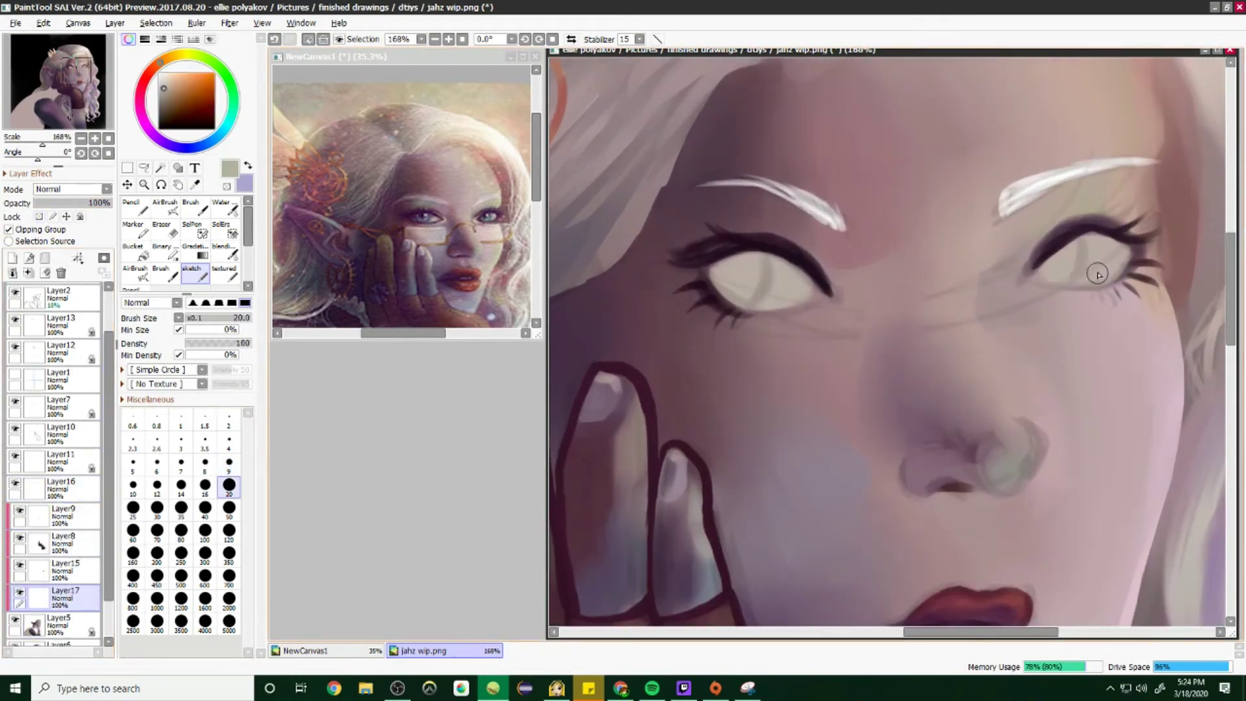
scroll(1097, 273, "down", 5)
scroll(1097, 273, "up", 5)
scroll(1103, 195, "down", 5)
scroll(797, 345, "up", 6)
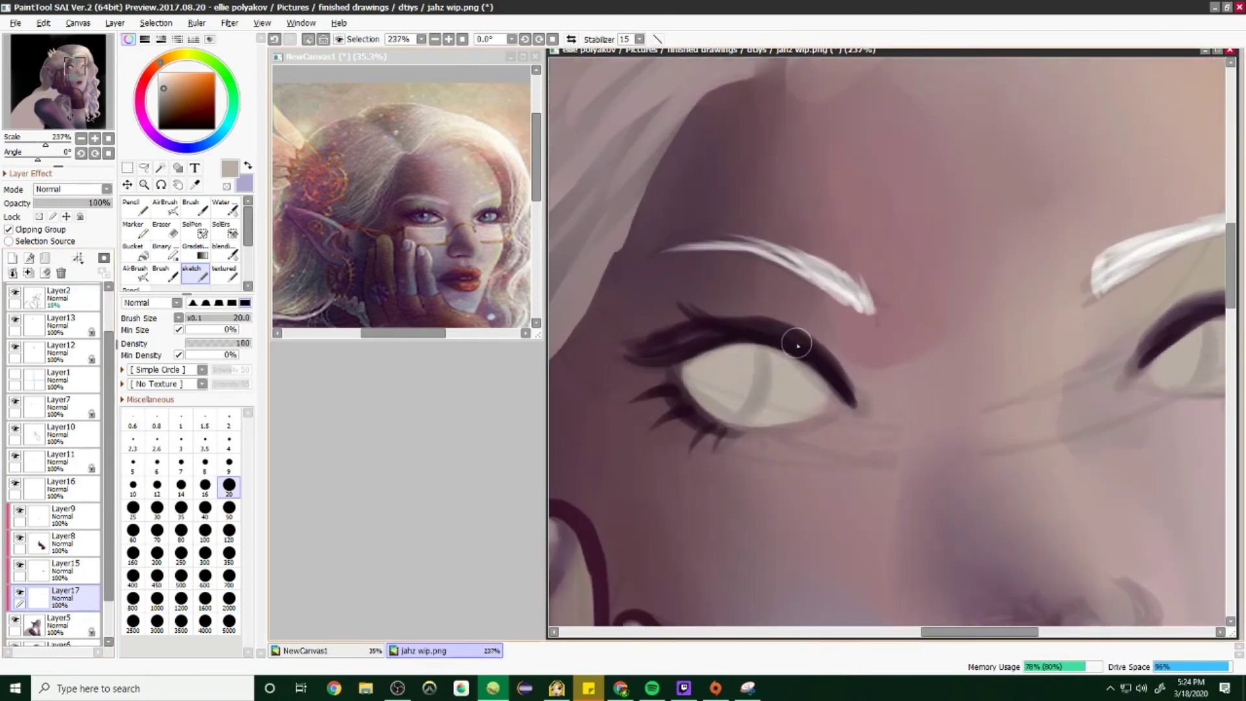
Step: Shade the edges of both eye whites on Layer17 with soft mauve tones using the Water brush at size 9
scroll(402, 195, "up", 5)
scroll(760, 337, "up", 5)
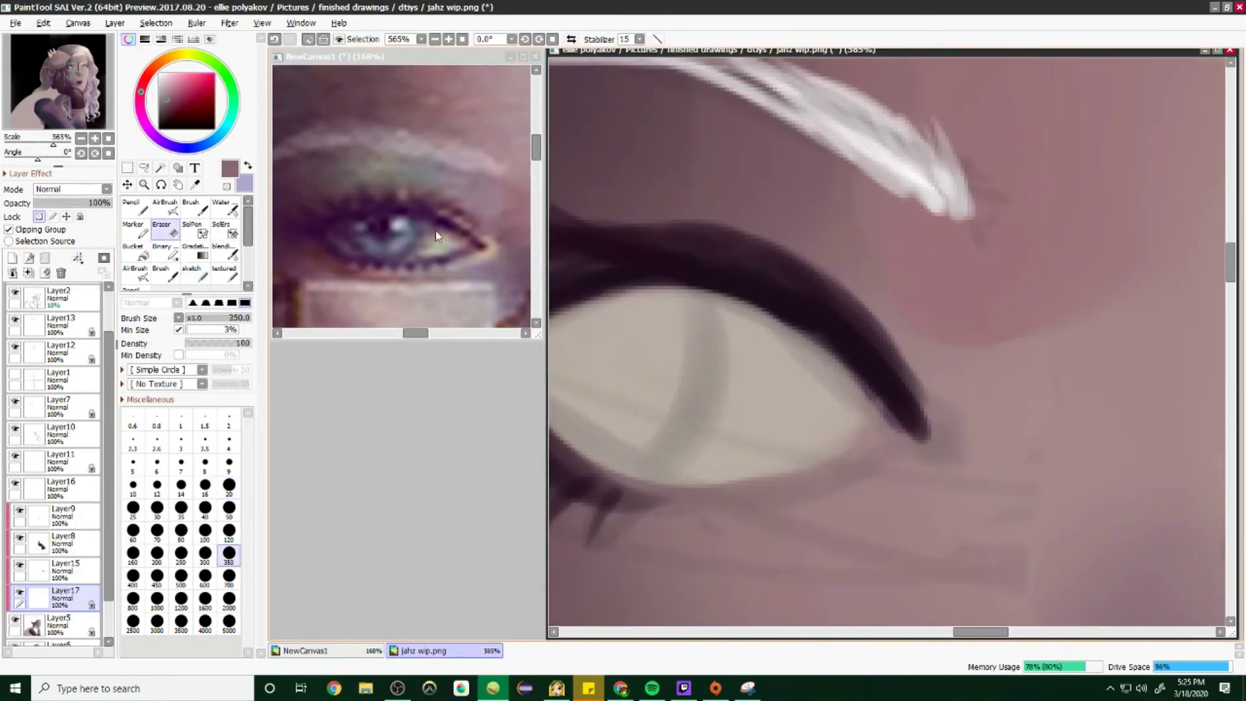
left_click(225, 206)
mouse_move(758, 334)
left_mouse_down()
mouse_move(743, 337)
mouse_move(779, 390)
left_mouse_up()
scroll(1044, 385, "down", 3)
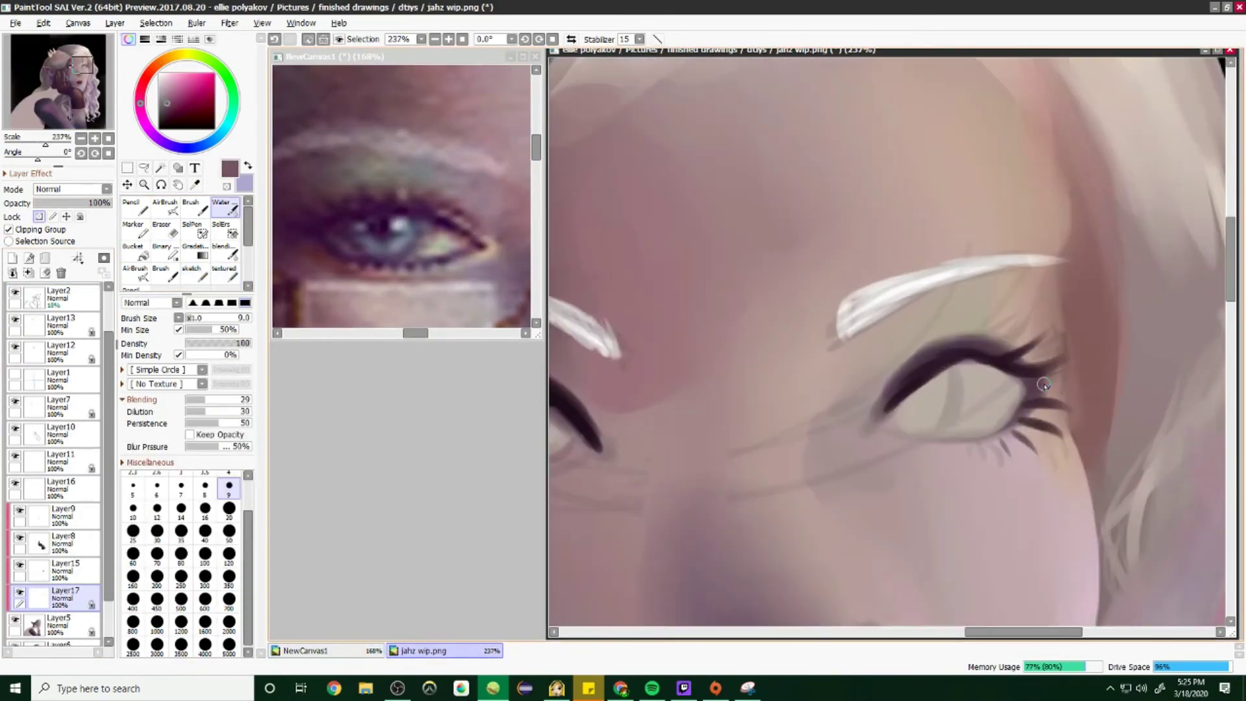
left_click_drag(995, 378, 1003, 390)
scroll(1003, 389, "down", 1)
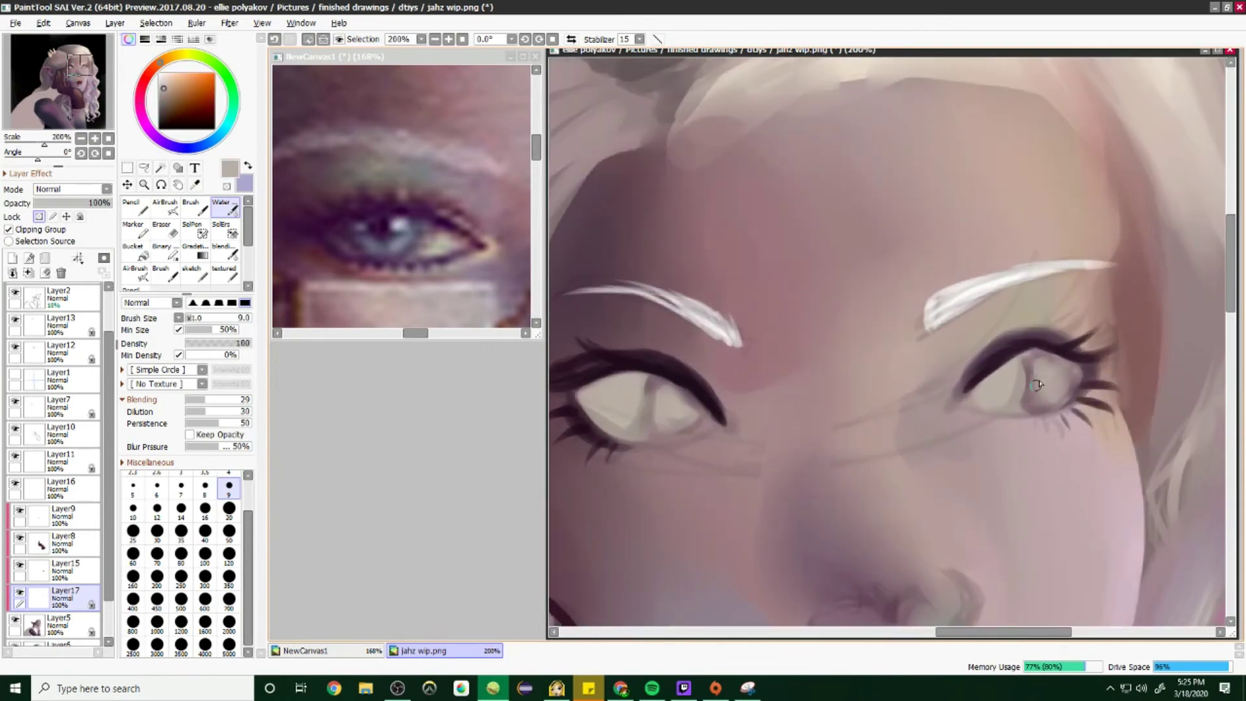
Step: Add a clipped layer directly above Layer17 and airbrush blue-grey irises on both eyes at size 50
scroll(1037, 385, "down", 5)
scroll(689, 377, "up", 5)
key("ctrl+shift+n")
key("a")
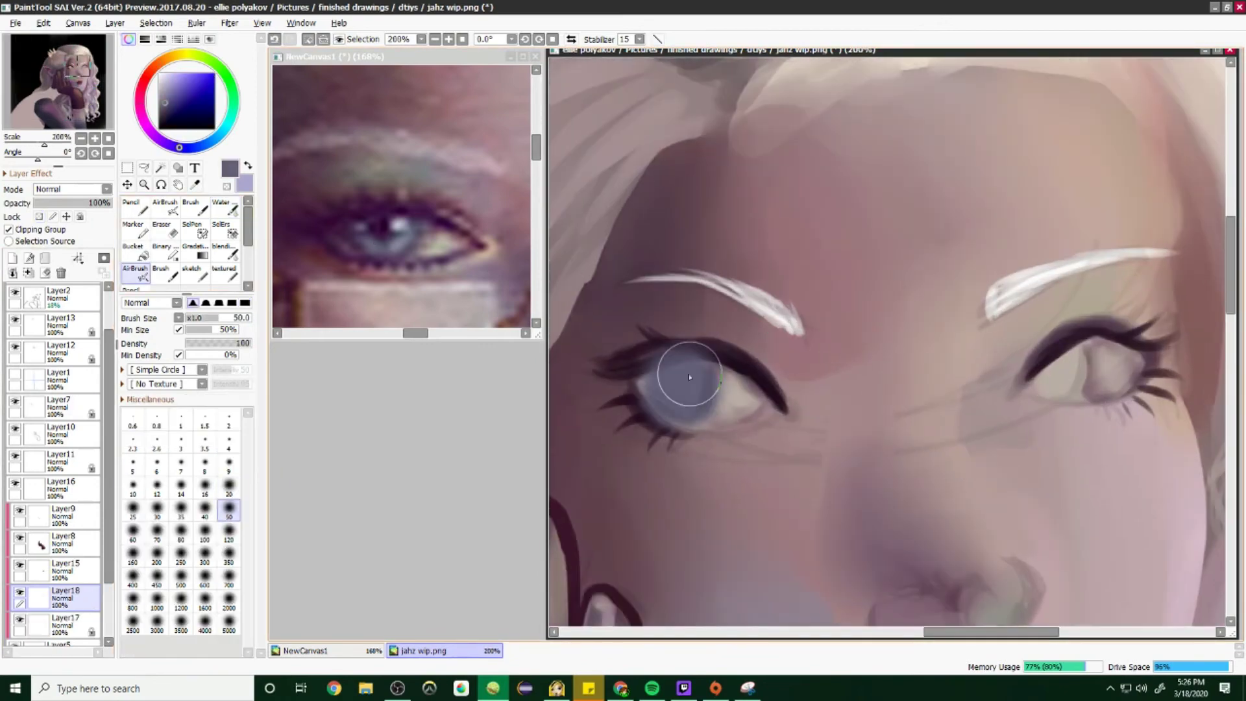
scroll(689, 376, "down", 5)
scroll(759, 389, "up", 6)
Step: Erase the iris colour that spills past the eye outline with the eraser at size 20
key("e")
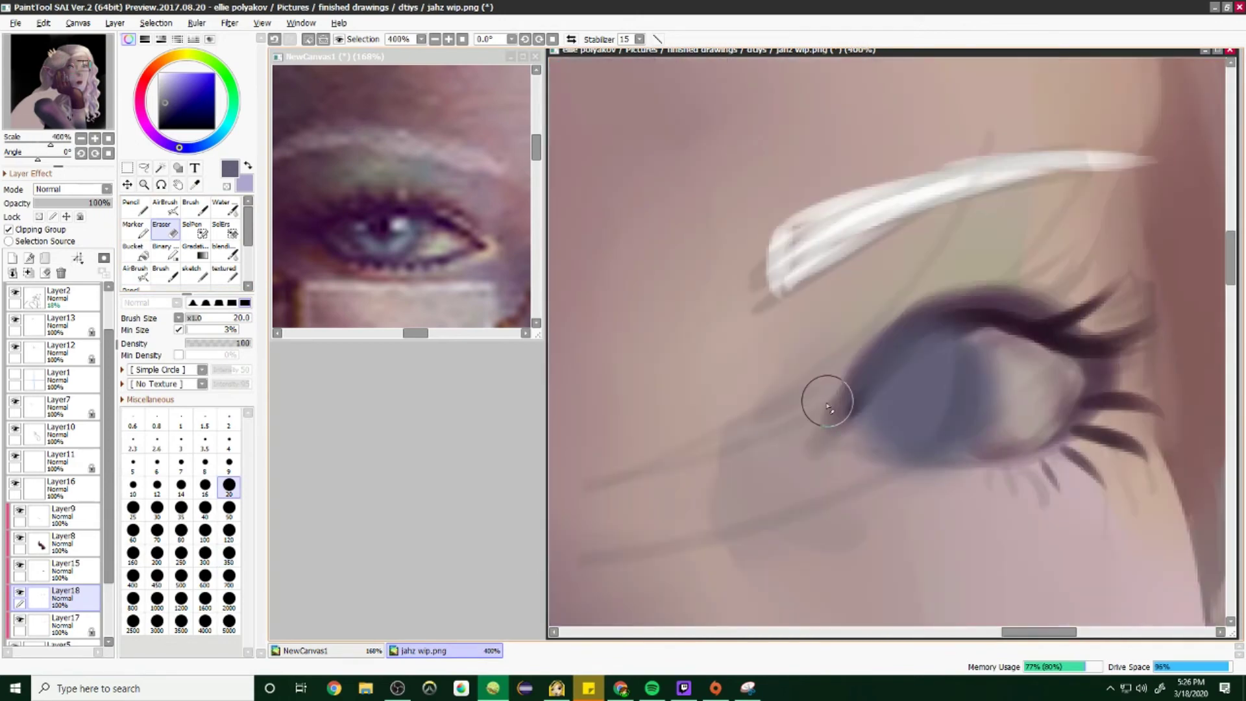
left_click_drag(826, 403, 1060, 423)
scroll(1060, 423, "down", 5)
Step: Check the reference eyes and airbrush dark purple pupils and upper iris shadows on both eyes at size 20
left_click(440, 252)
scroll(440, 252, "down", 10)
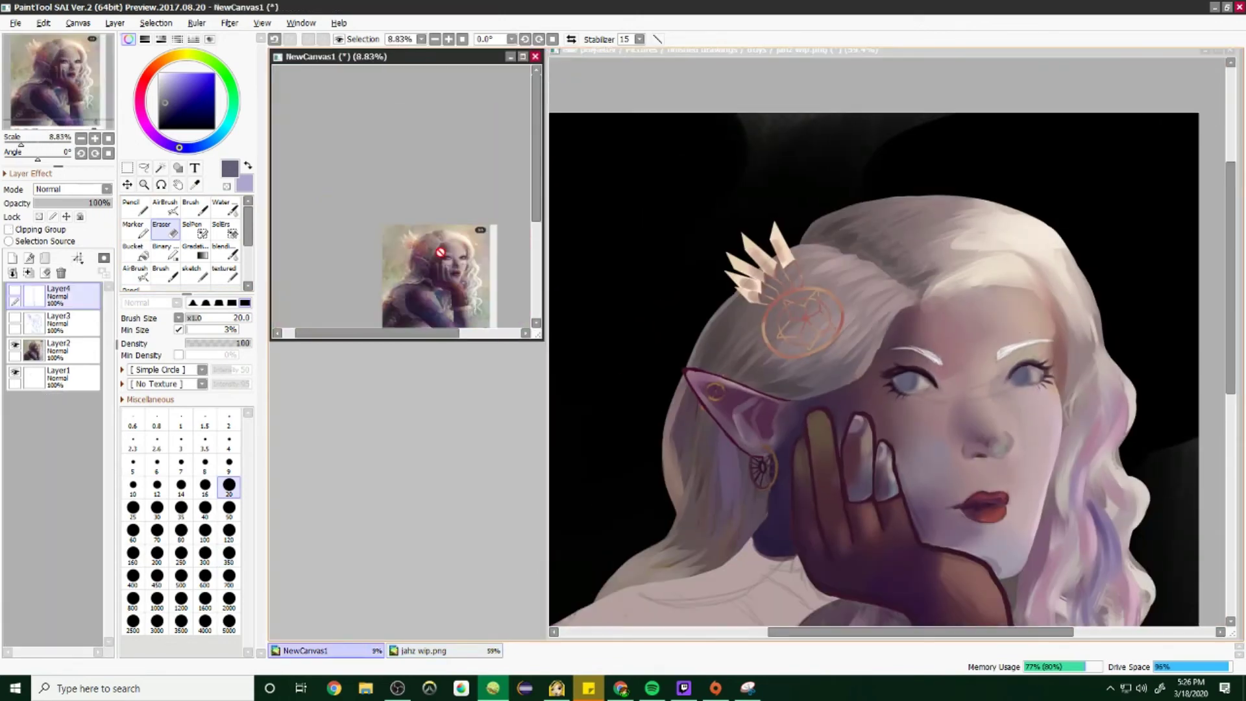
scroll(460, 290, "up", 3)
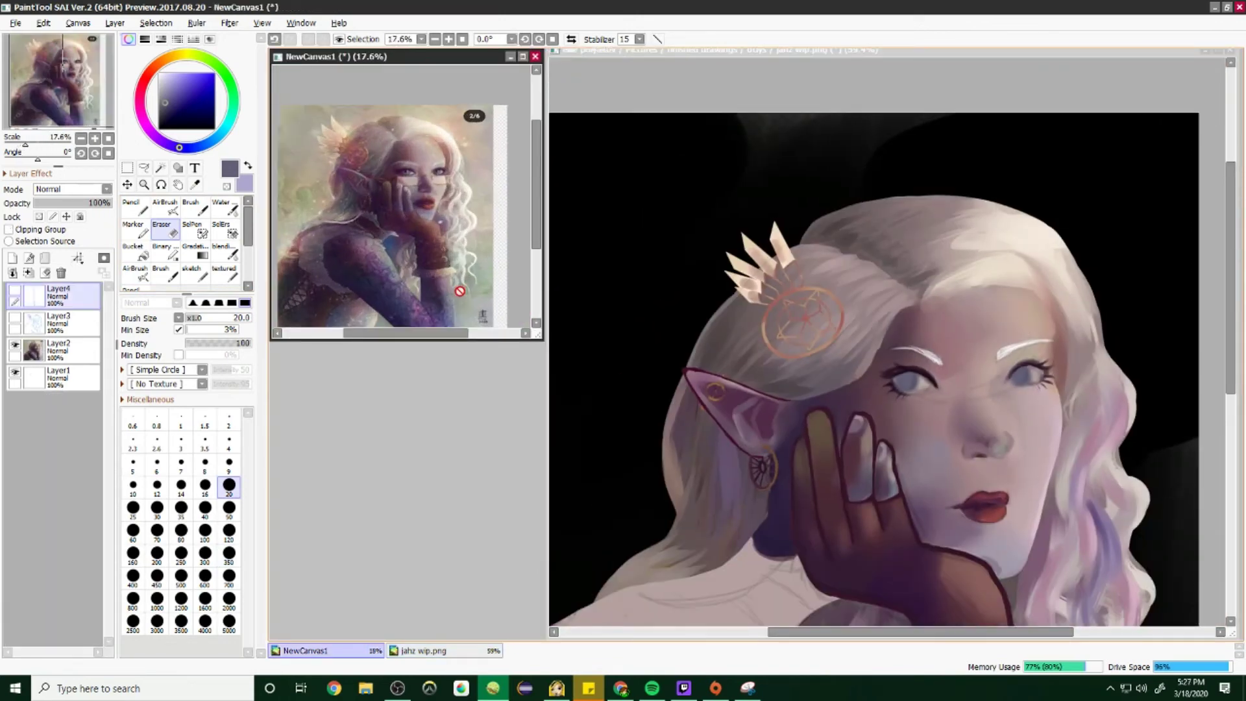
scroll(459, 290, "up", 10)
left_click(906, 383)
scroll(905, 383, "up", 6)
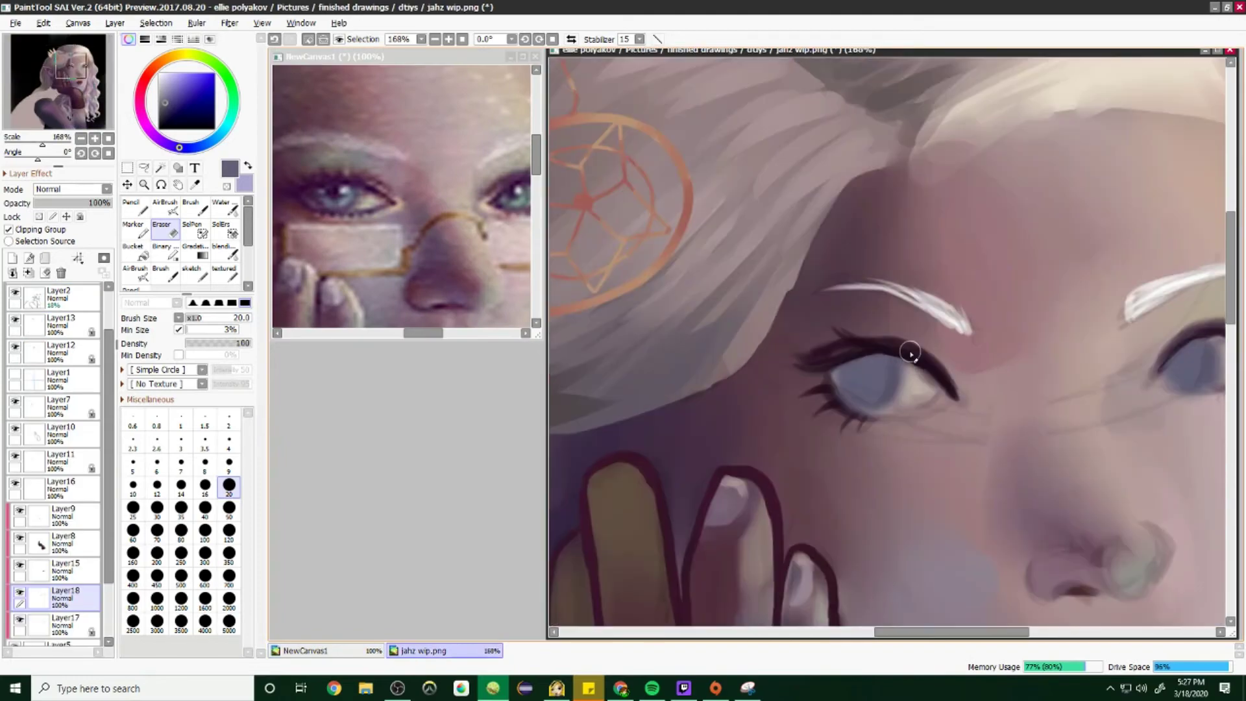
left_click(911, 353, "alt")
left_click(136, 273)
left_click_drag(867, 380, 906, 376)
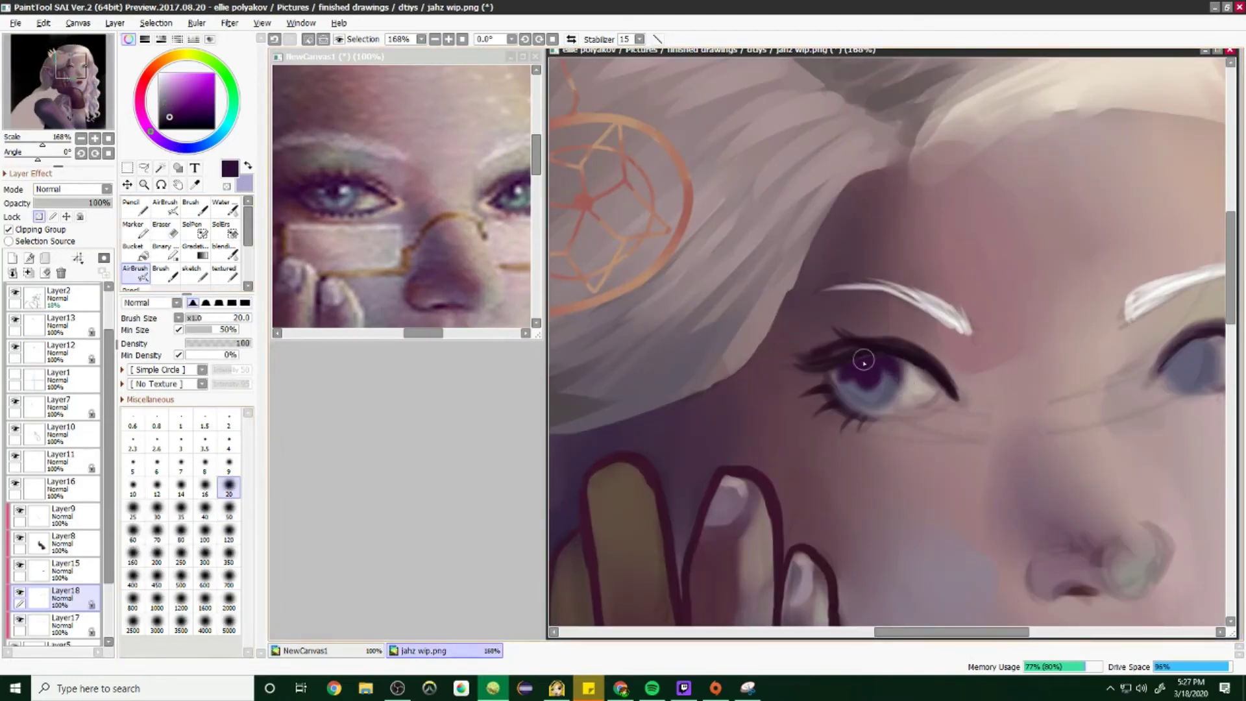
scroll(941, 363, "down", 5)
scroll(1055, 342, "up", 5)
Step: Add a layer above Layer18 and try off-white eye highlights with the airbrush at size 9
left_click(12, 257)
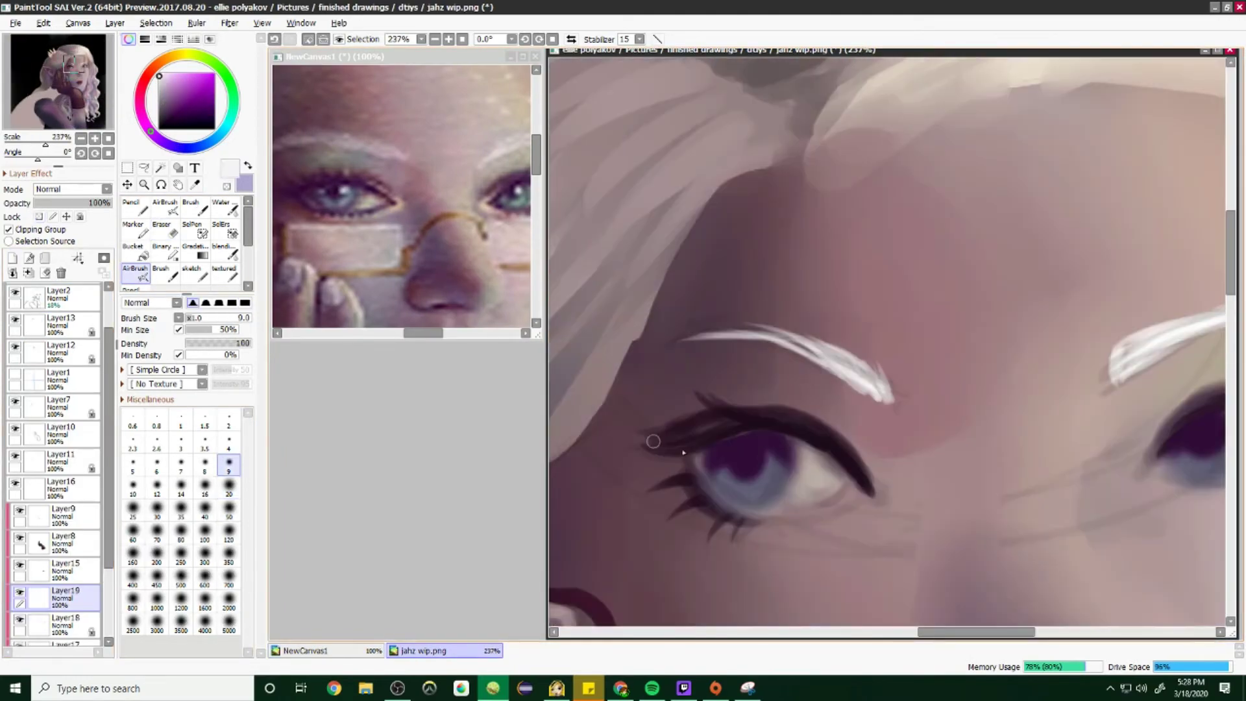
left_click(228, 462)
left_click(987, 337, "alt")
scroll(973, 328, "down", 6)
scroll(973, 328, "up", 4)
scroll(826, 152, "down", 1)
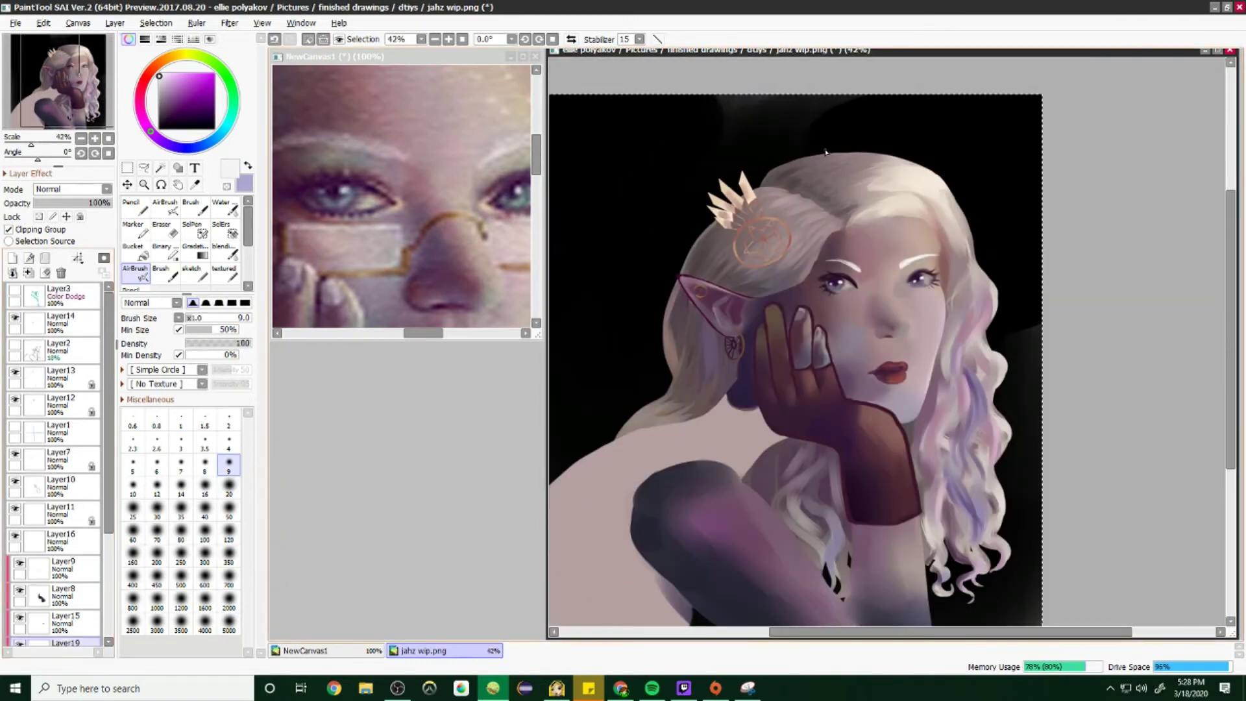
scroll(826, 153, "up", 3)
scroll(58, 454, "down", 3)
Step: On Layer18, define the pupils and iris rims in dark purple with the Water brush at size 9
left_click(224, 206)
left_click(65, 549)
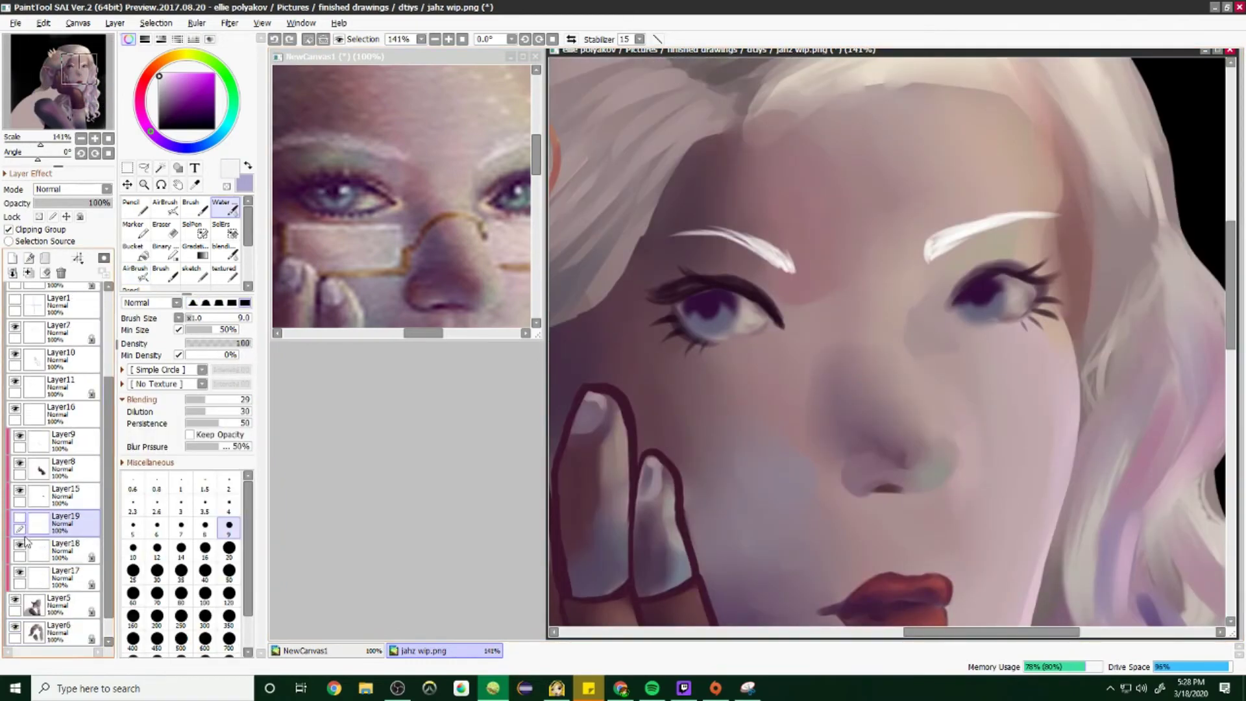
scroll(730, 407, "up", 4)
left_click(731, 407, "alt")
scroll(907, 338, "down", 6)
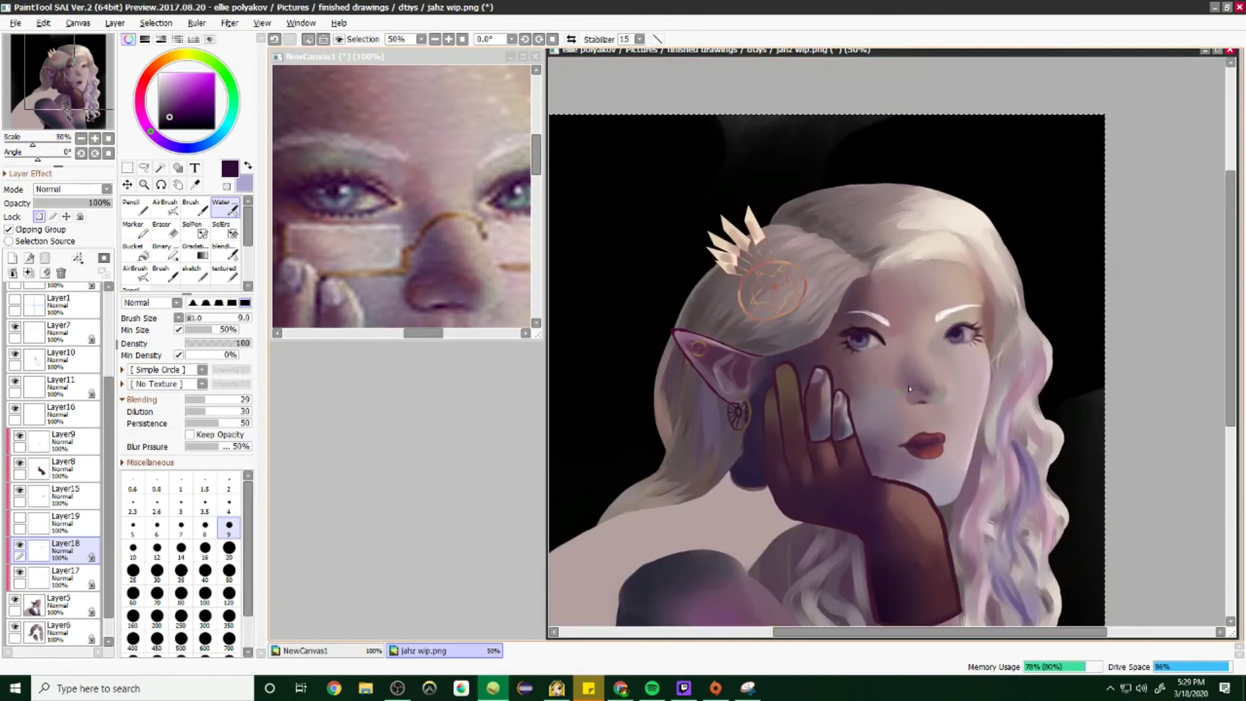
Step: On Layer5, paint a pale pink highlight down the nose bridge to the tip with the Water brush
scroll(908, 390, "up", 6)
left_click(937, 346, "alt")
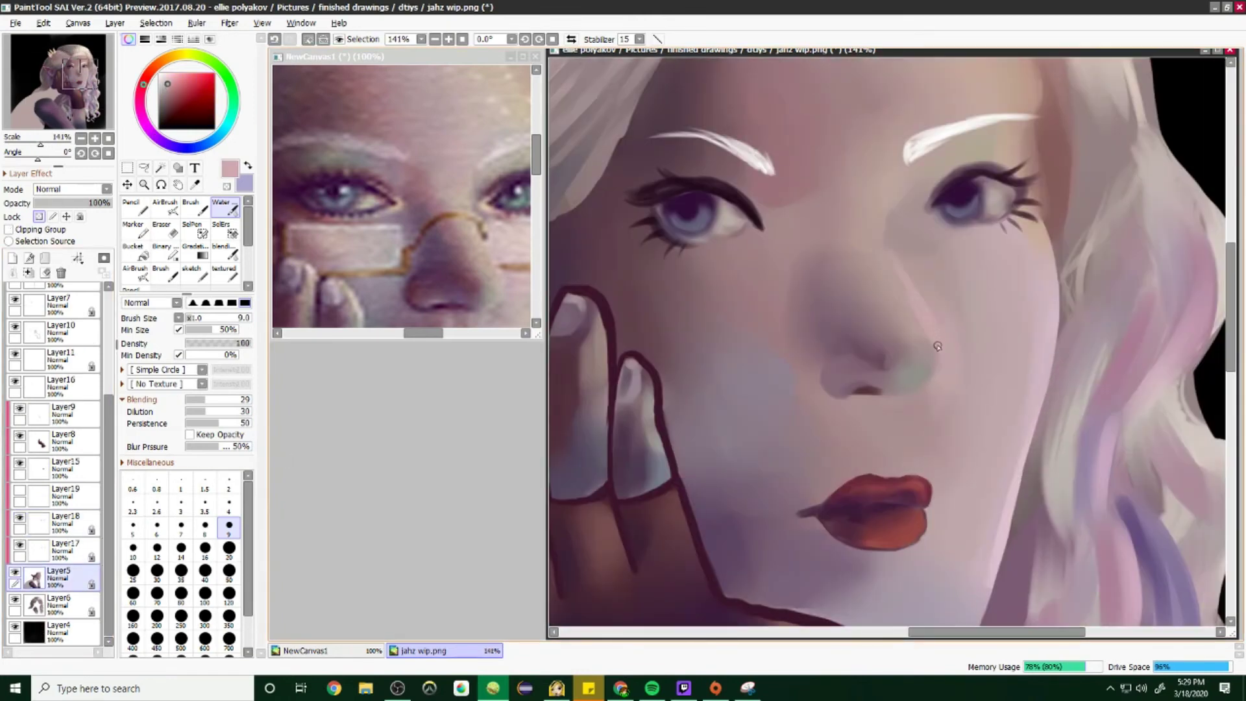
left_click(934, 374, "alt")
left_click_drag(876, 242, 919, 327)
left_click(229, 548)
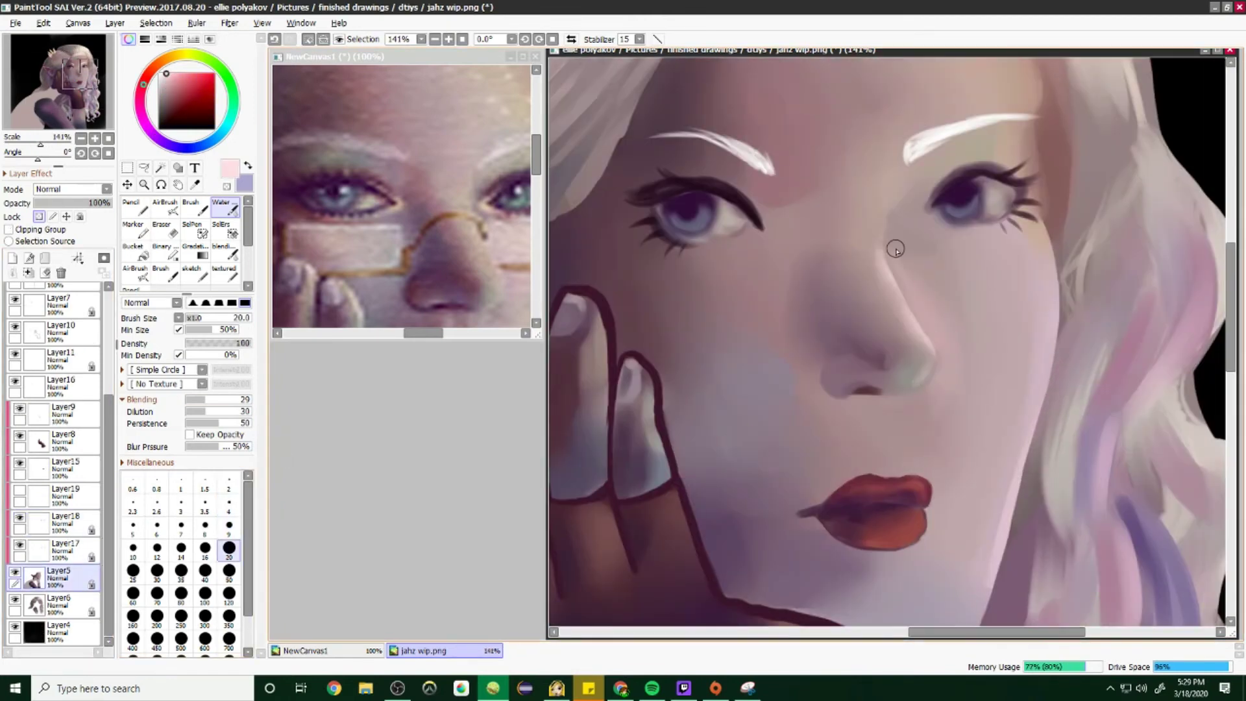
Step: Line the lower eyelids with a thin dark brown edge using the Water brush at size 9
scroll(896, 250, "down", 3)
scroll(822, 227, "up", 4)
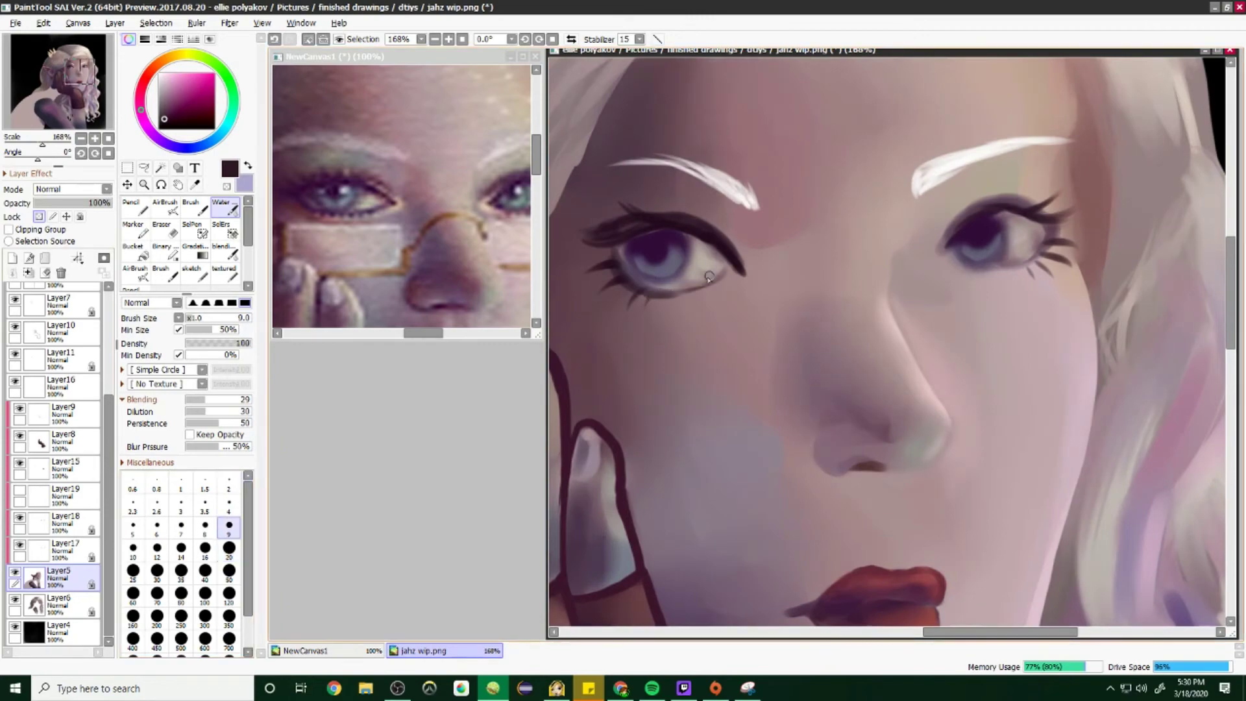
scroll(1032, 263, "down", 4)
scroll(863, 250, "up", 3)
Step: Tint the skin at the inner eye corners blue-grey with the Water brush at size 50
key("bracketright")
key("bracketright")
key("bracketright")
key("bracketright")
key("bracketright")
key("bracketright")
key("bracketright")
key("bracketright")
key("bracketright")
key("bracketright")
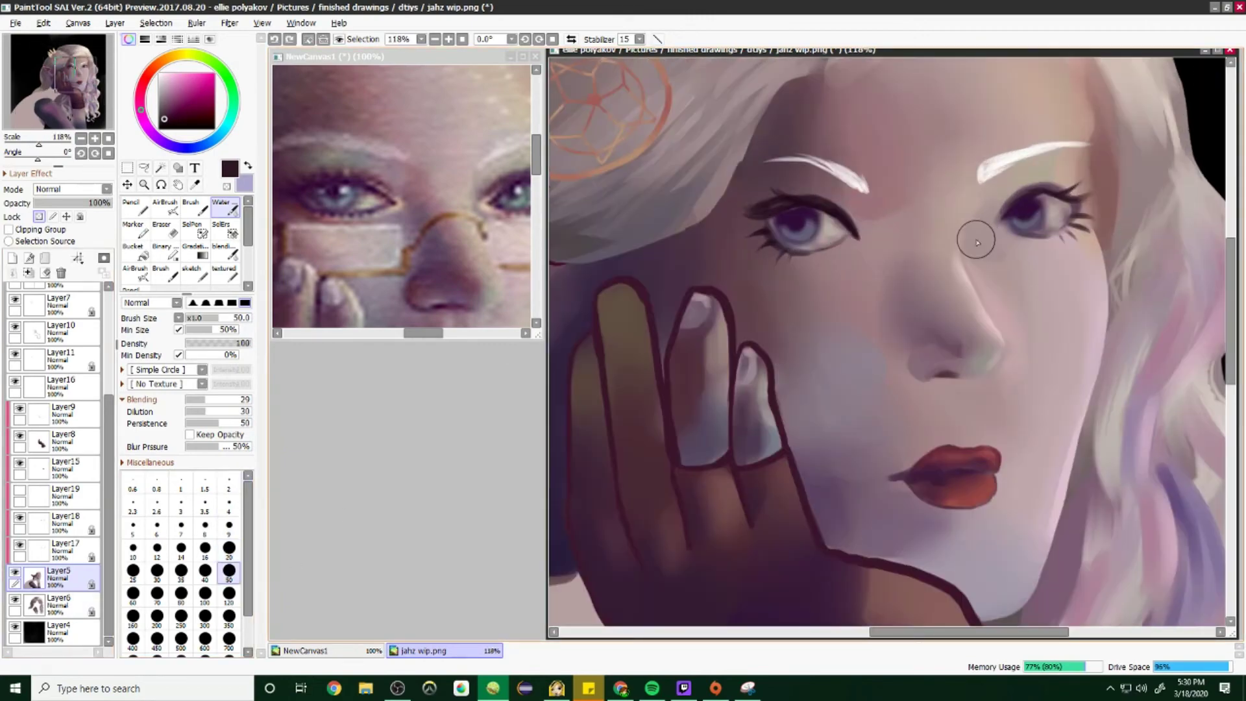
left_click(389, 105, "alt")
Step: Darken the eye whites on Layer17 by setting the luminance to -13 with Hue/Saturation
scroll(877, 246, "down", 4)
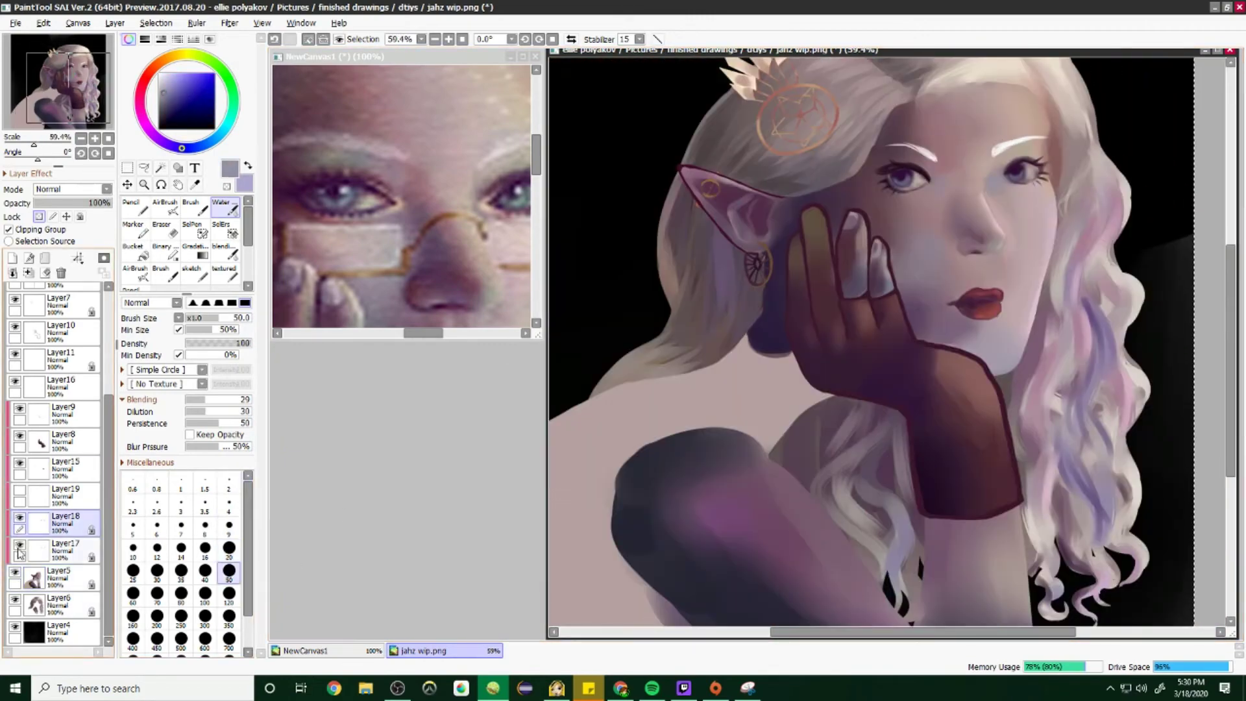
scroll(844, 260, "up", 4)
scroll(843, 259, "down", 4)
key("ctrl+u")
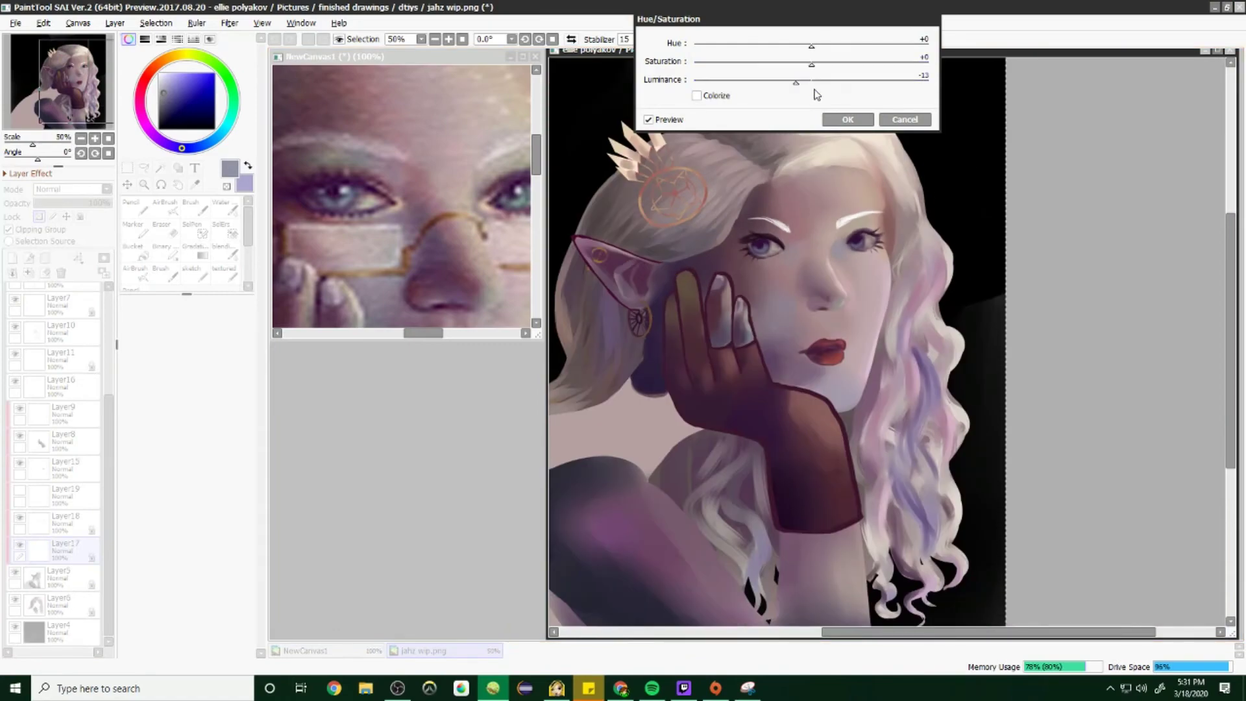
left_click(848, 119)
Step: On Layer5, shade the upper eyelids grey and paint tan inner eye corners with the Water brush at size 20
scroll(812, 273, "up", 4)
left_click(59, 575)
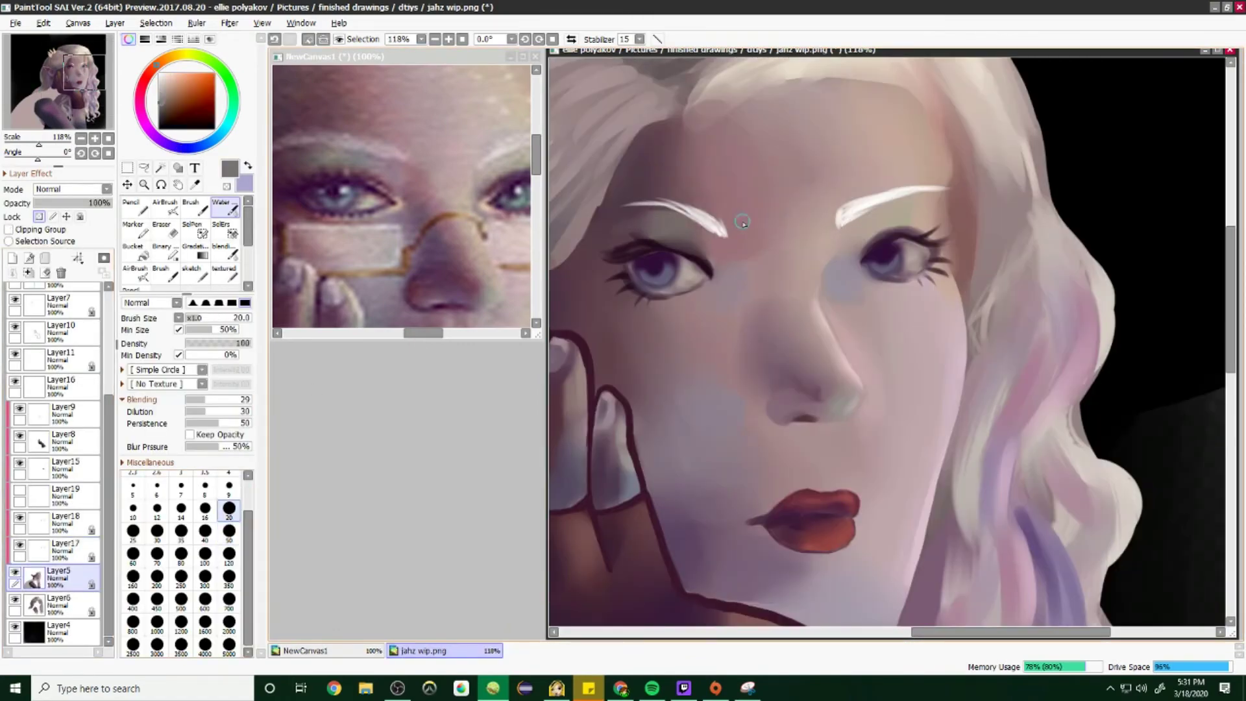
scroll(743, 222, "up", 2)
scroll(673, 270, "down", 3)
scroll(649, 260, "up", 2)
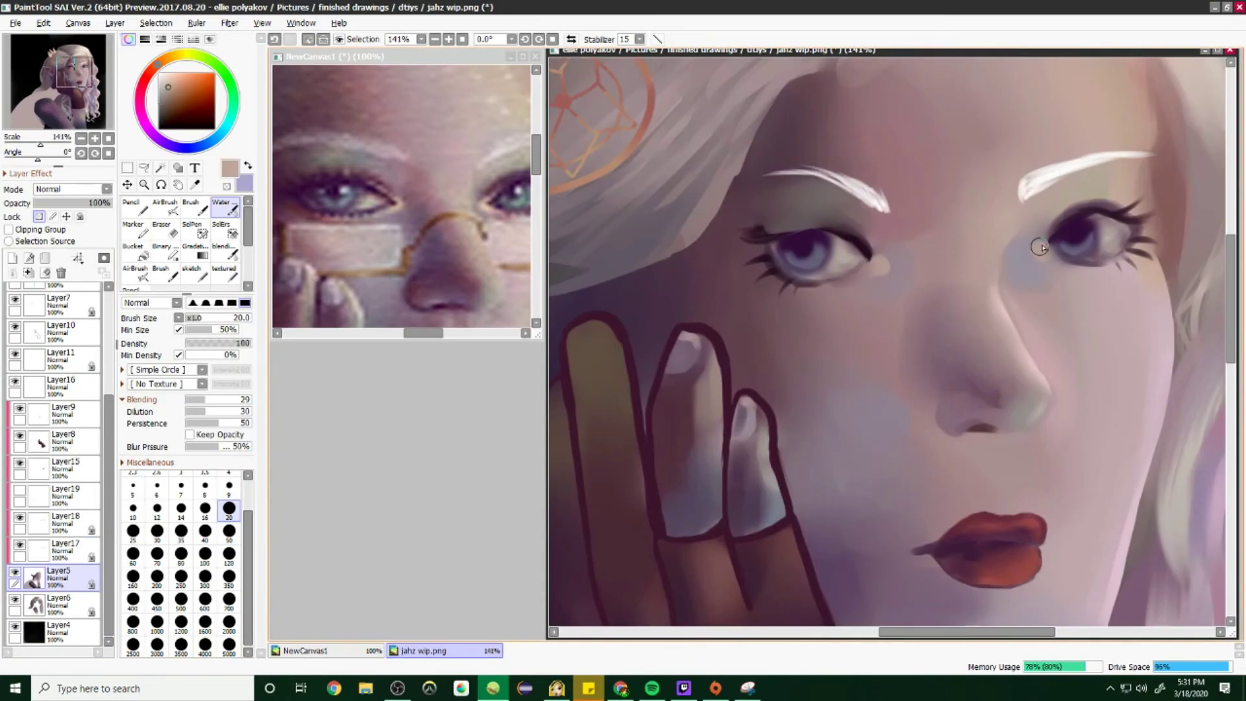
Step: Paint reddish brown over the lower lashes of the eye nearer the hand with the Water brush at size 9
key("bracketleft")
key("bracketleft")
key("bracketleft")
key("bracketleft")
key("bracketleft")
scroll(728, 220, "down", 1)
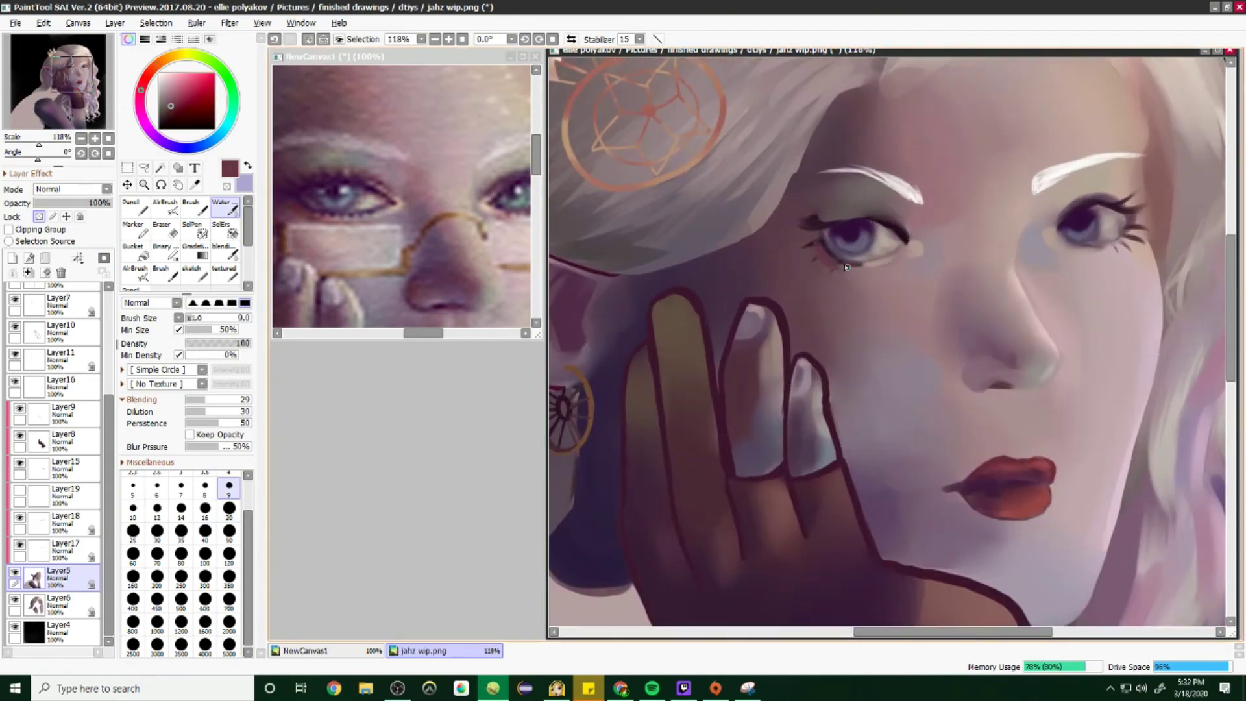
Step: Blend reddish-brown shadows beneath both eyes with the Water brush at size 50, undoing the last stroke
key("bracketright")
key("bracketright")
key("bracketright")
key("bracketright")
key("bracketright")
key("bracketright")
key("bracketright")
key("bracketright")
key("bracketright")
key("bracketright")
scroll(1083, 233, "down", 1)
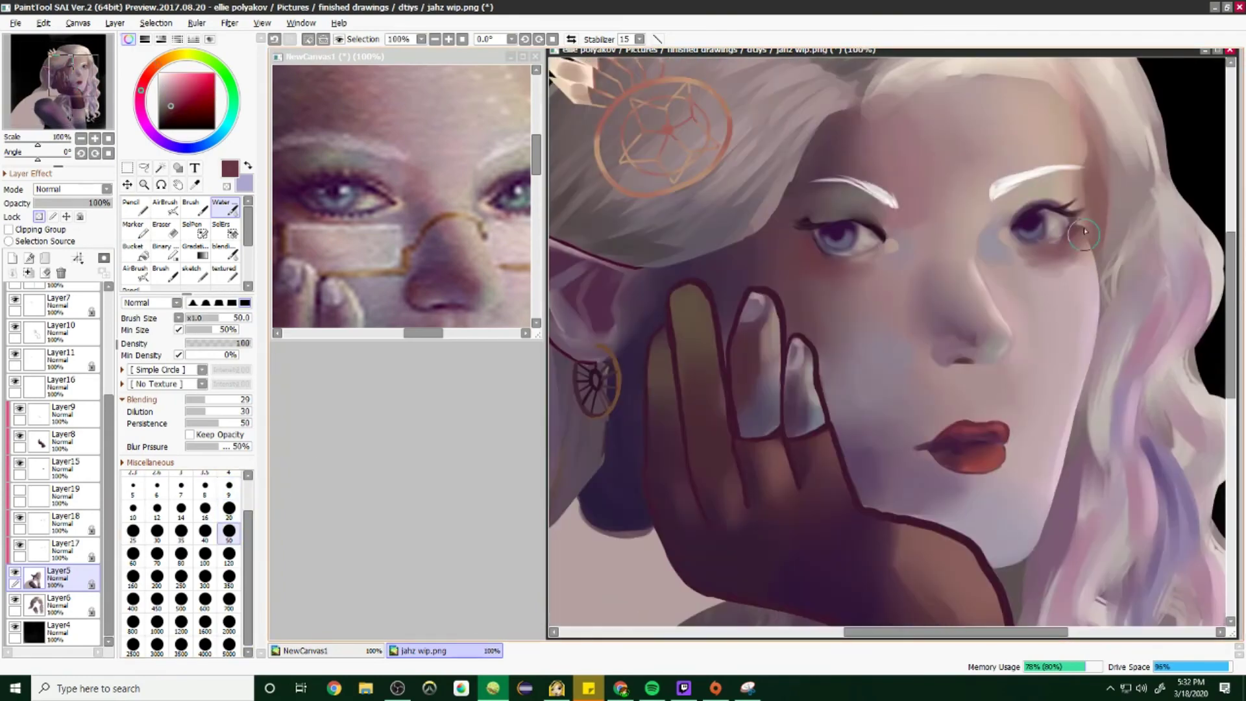
key("ctrl+z")
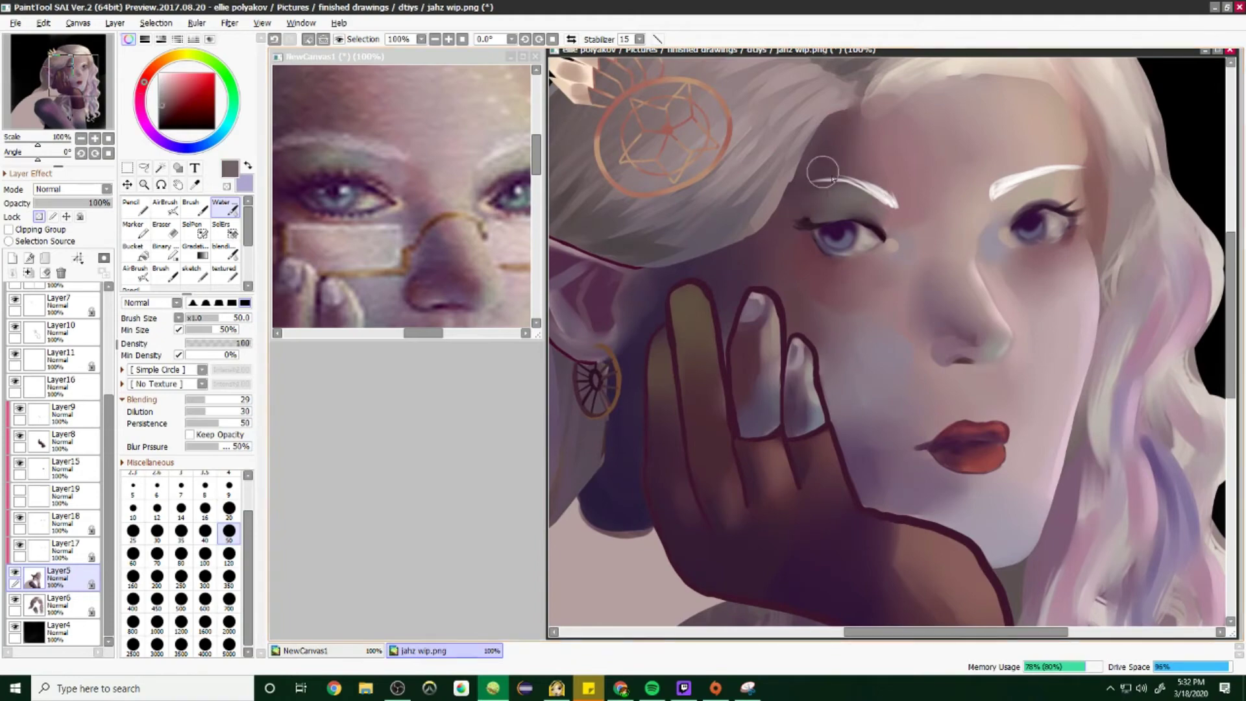
Step: Paint over the upper lashes of both eyes with sampled mauve-brown skin tones and blend the surrounding eyelids
left_click(814, 218, "alt")
left_click_drag(863, 194, 810, 210)
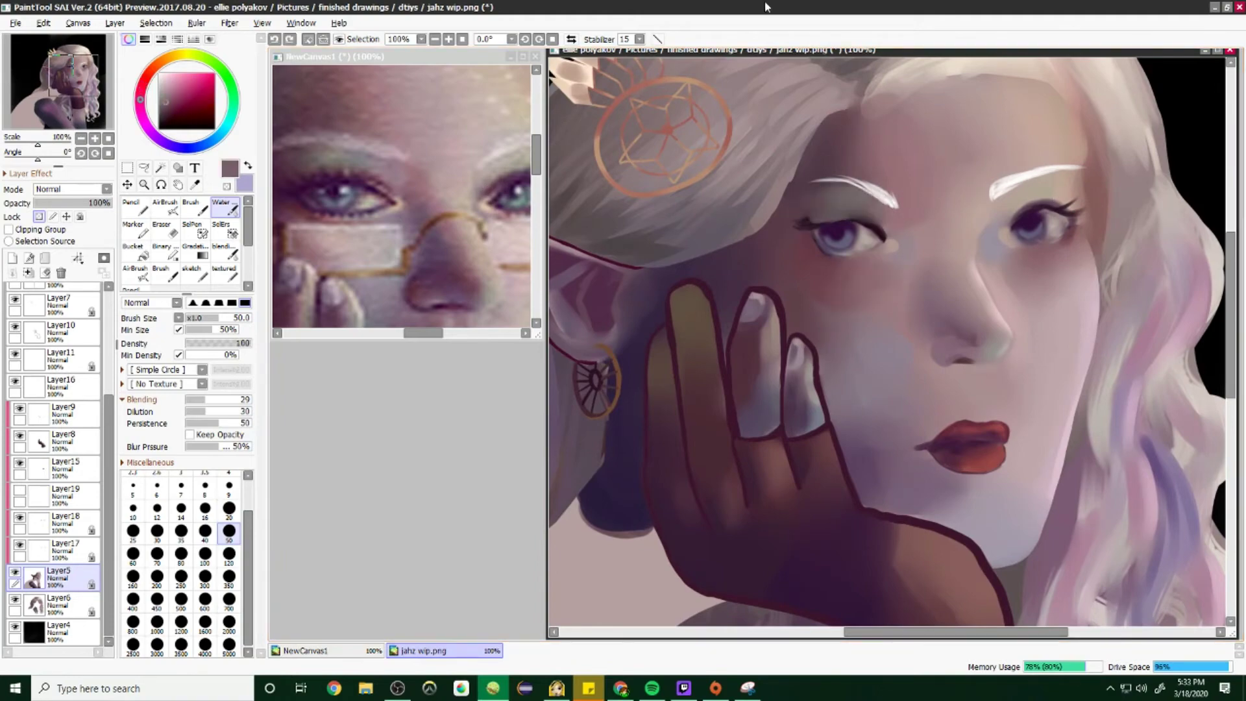
left_click_drag(932, 170, 880, 235)
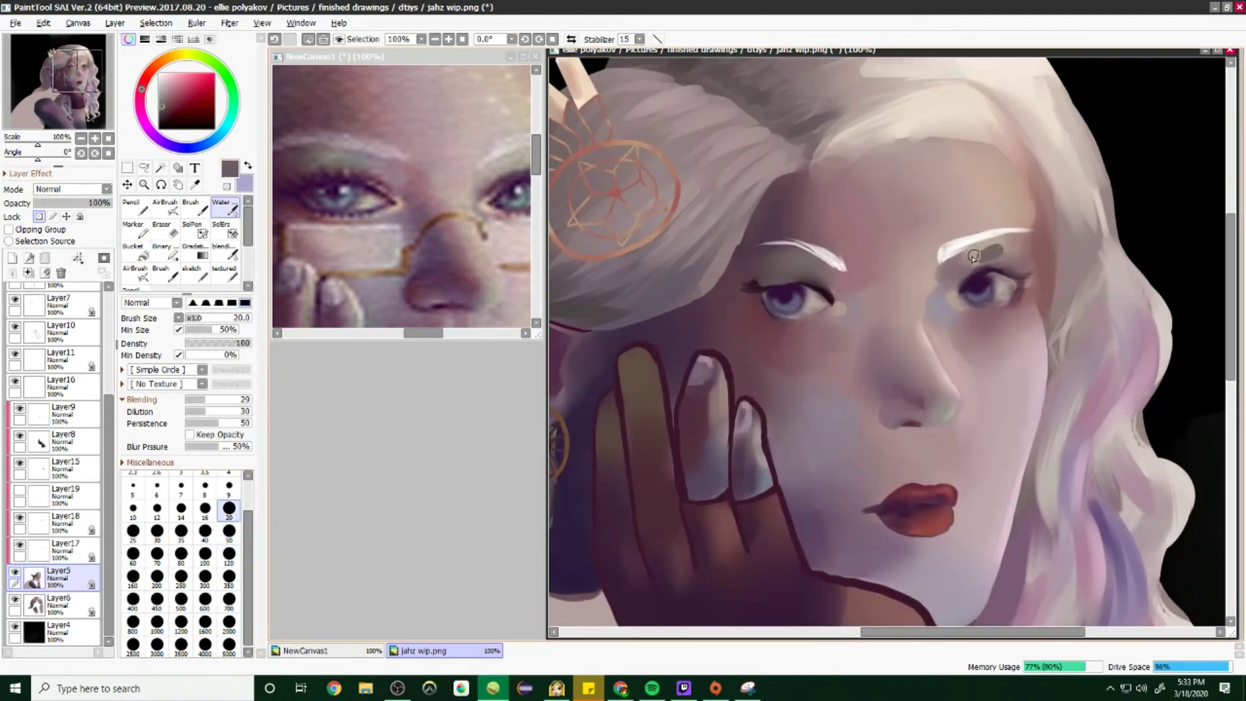
scroll(1003, 282, "up", 2)
scroll(797, 277, "down", 1)
left_click(797, 277, "alt")
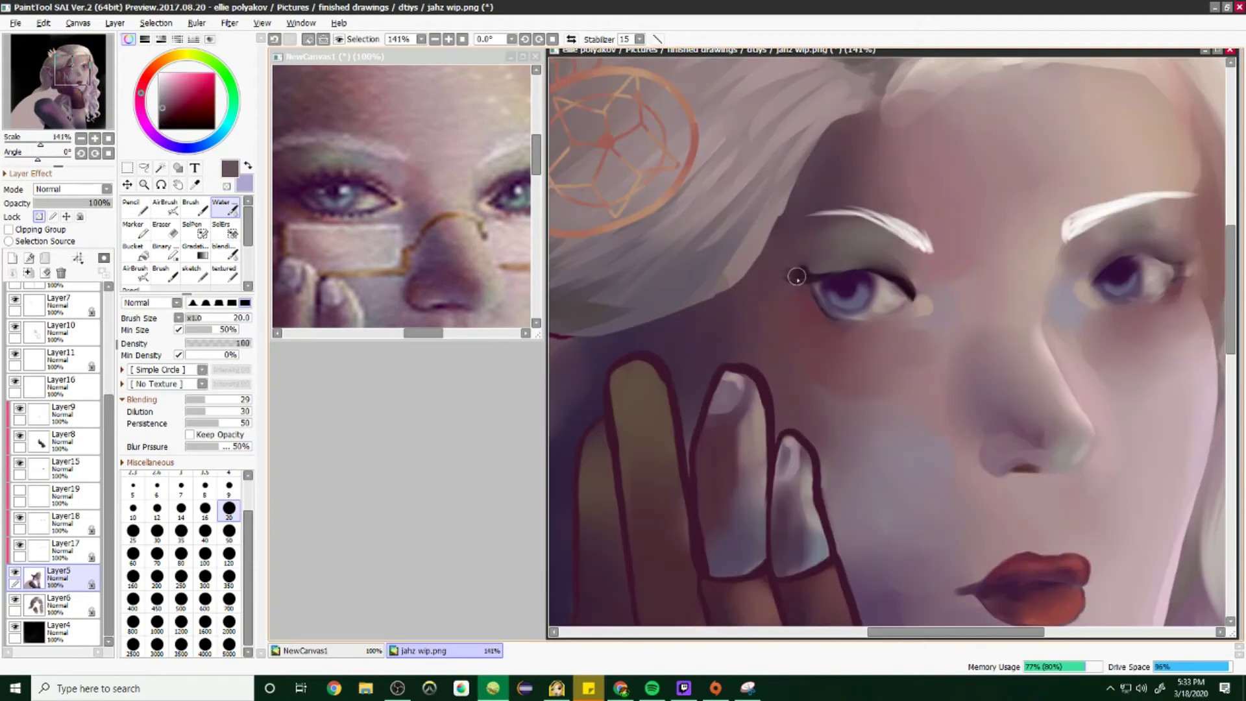
scroll(808, 289, "down", 3)
scroll(807, 290, "up", 2)
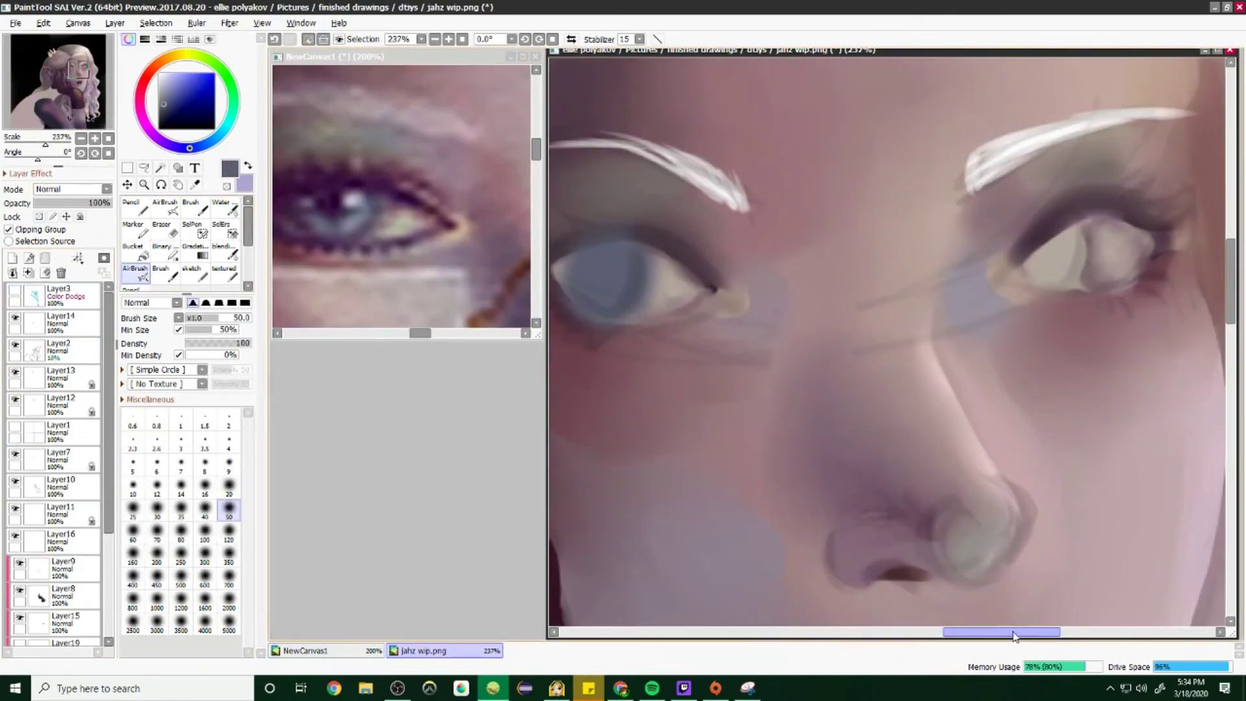
Step: Airbrush new blue-grey irises on both eyes at size 50 on a clipped layer directly above Layer17
scroll(889, 337, "down", 3)
scroll(889, 337, "up", 2)
scroll(55, 454, "down", 3)
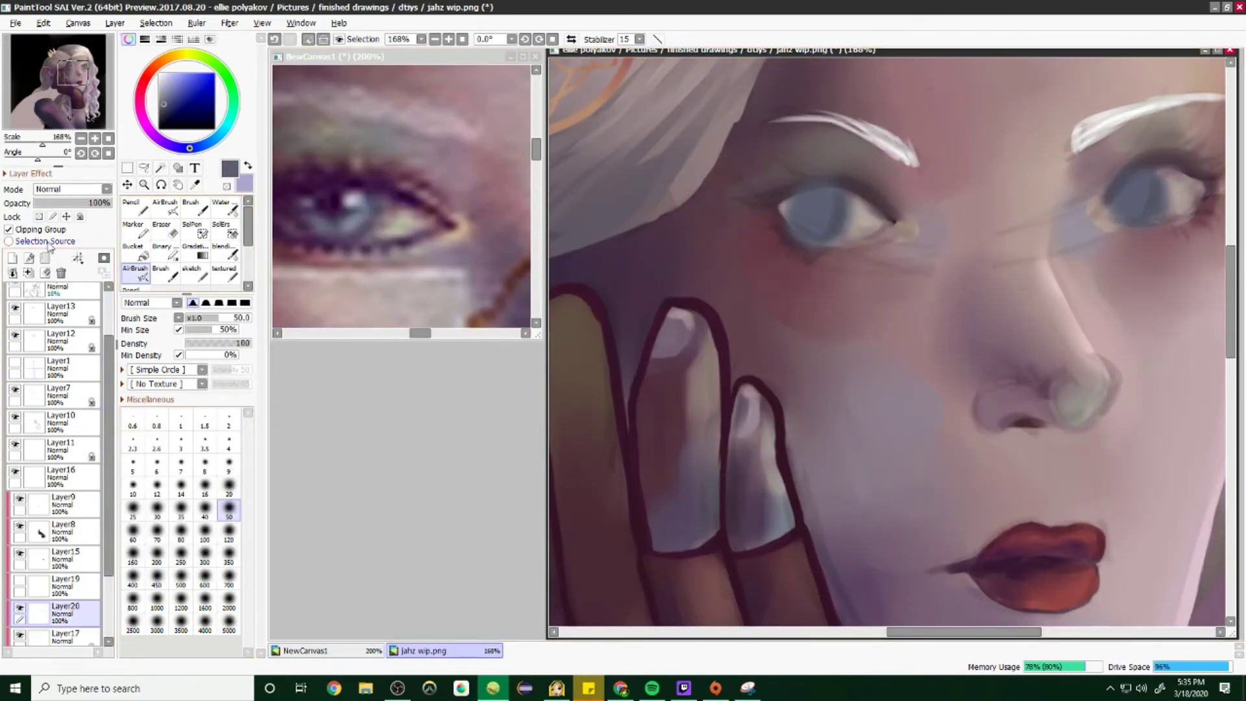
Step: Airbrush dark purple pupils and iris rims on both eyes at size 20 on Layer20
scroll(751, 153, "up", 5)
left_click_drag(751, 209, 773, 256)
scroll(773, 255, "down", 5)
left_click_drag(1000, 273, 1009, 289)
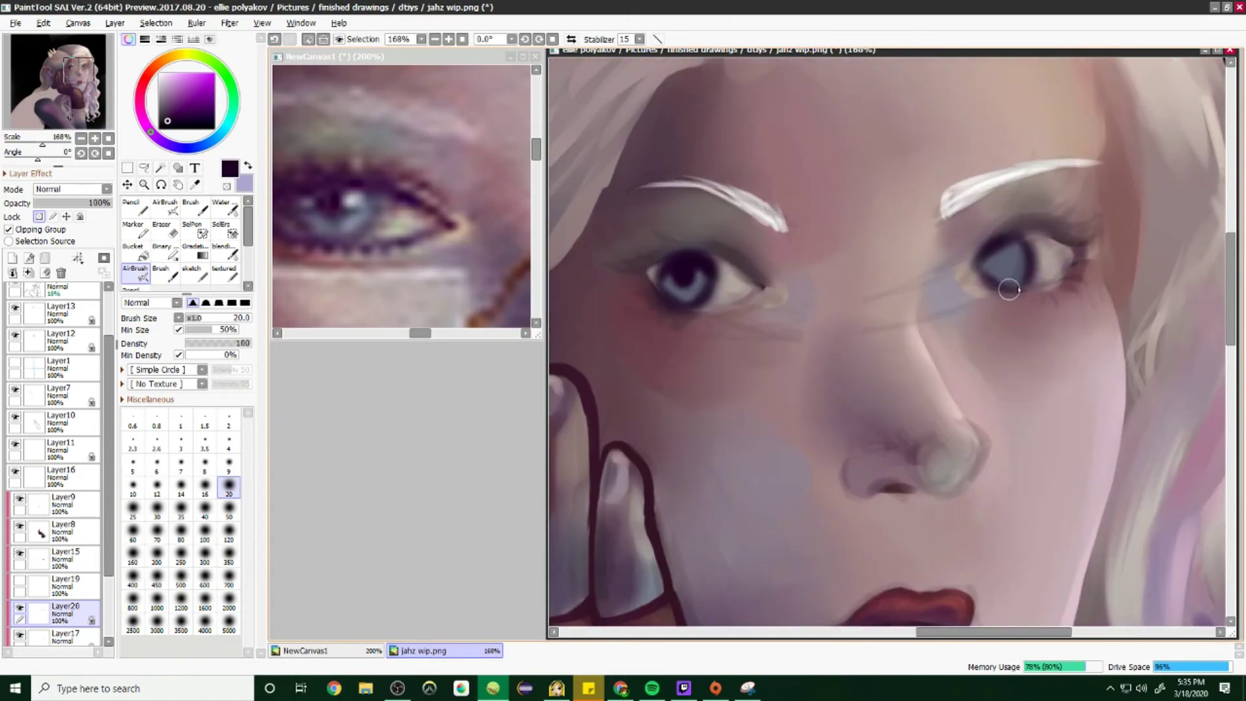
Step: Add a layer above Layer20 and paint dark purple lash lines and upper lashes on the far eye with the sketch brush at size 9
scroll(1009, 290, "down", 4)
scroll(980, 247, "up", 6)
key("ctrl+shift+n")
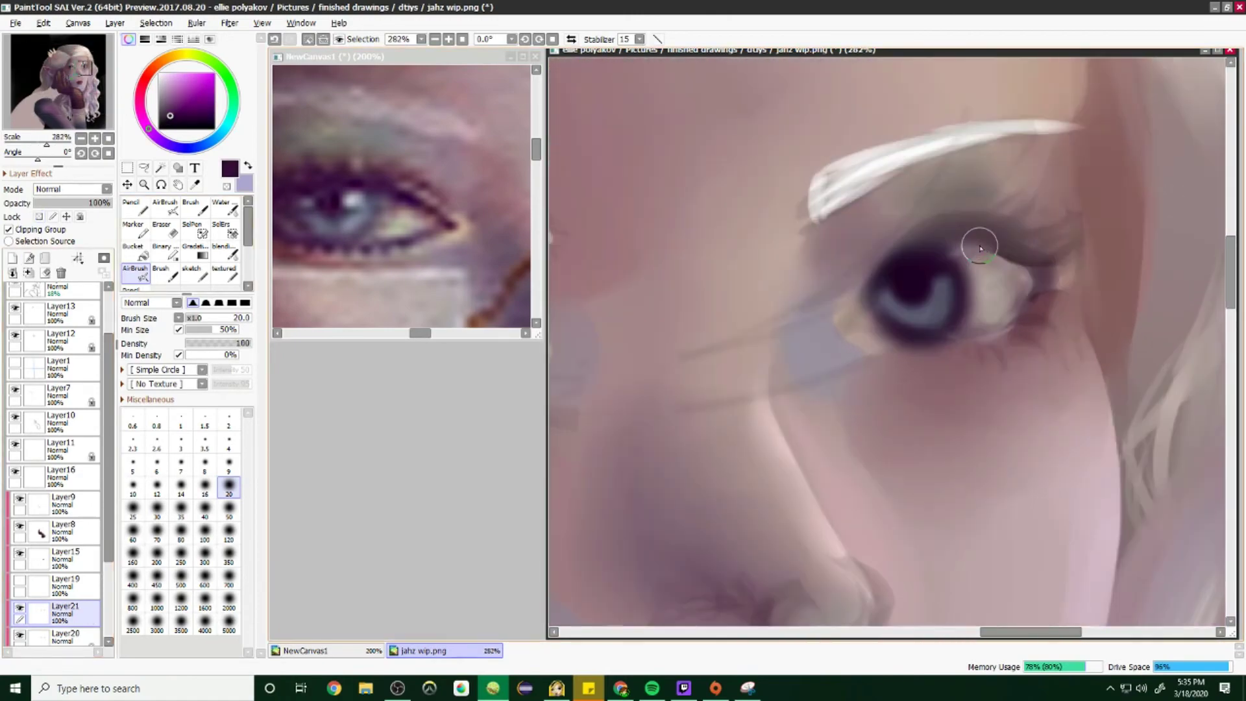
key("b")
mouse_move(857, 300)
left_mouse_down()
mouse_move(1074, 208)
mouse_move(1067, 194)
left_mouse_up()
left_click_drag(987, 230, 1003, 193)
left_click_drag(1046, 263, 909, 342)
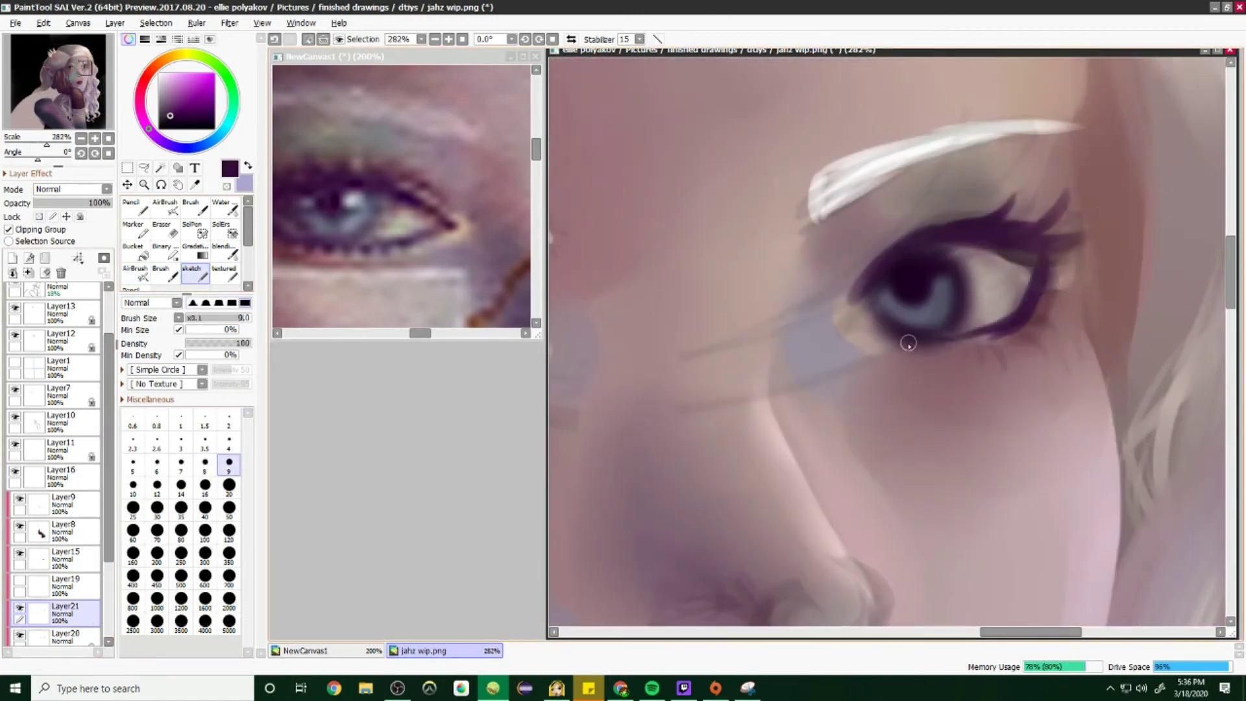
Step: Paint dark purple lower lashes on the far eye and a lash line around the near eye on Layer21
scroll(984, 214, "down", 4)
scroll(608, 338, "up", 4)
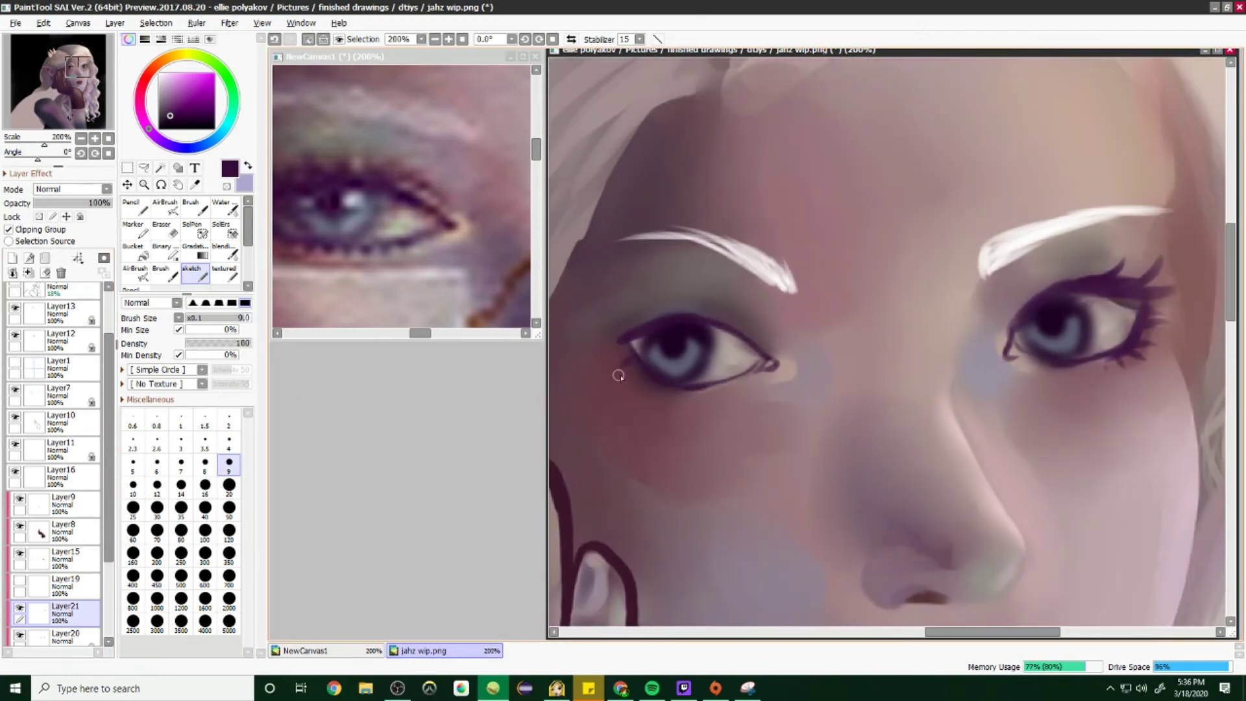
scroll(618, 375, "down", 4)
scroll(901, 408, "up", 4)
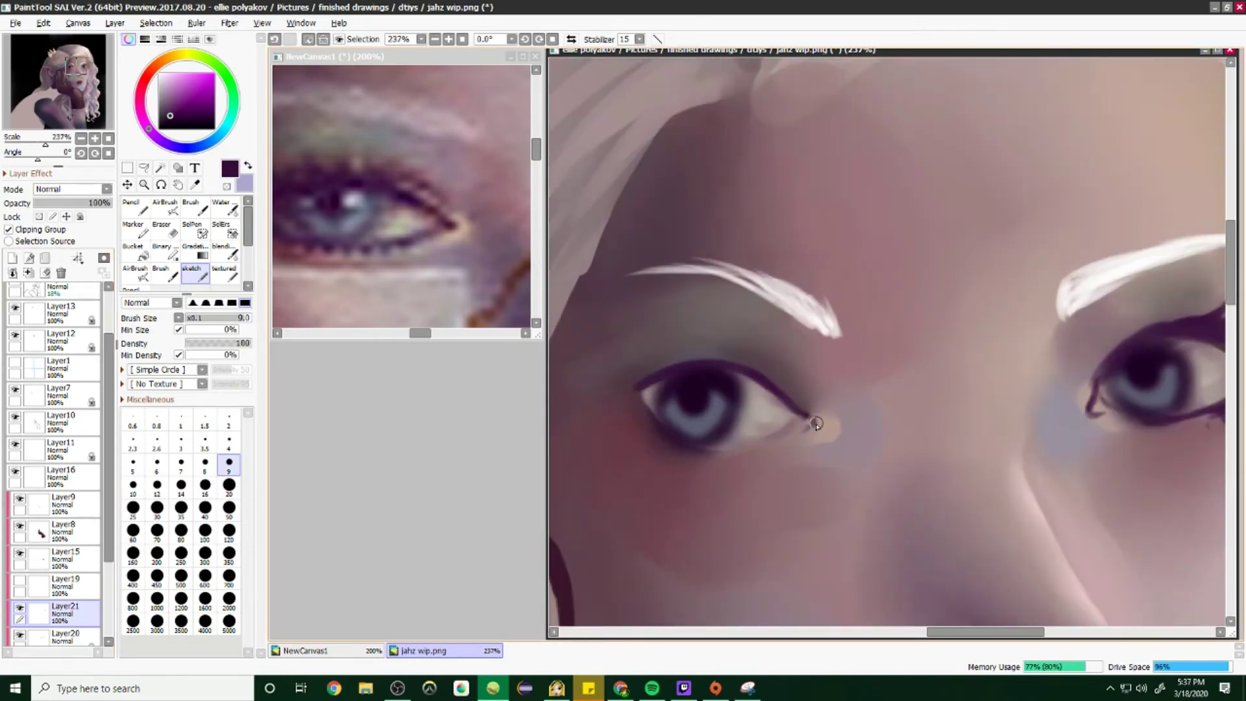
Step: Paint dark purple winged lashes at the near eye's outer corner and refine its upper lash line at size 9
left_click_drag(577, 379, 596, 387)
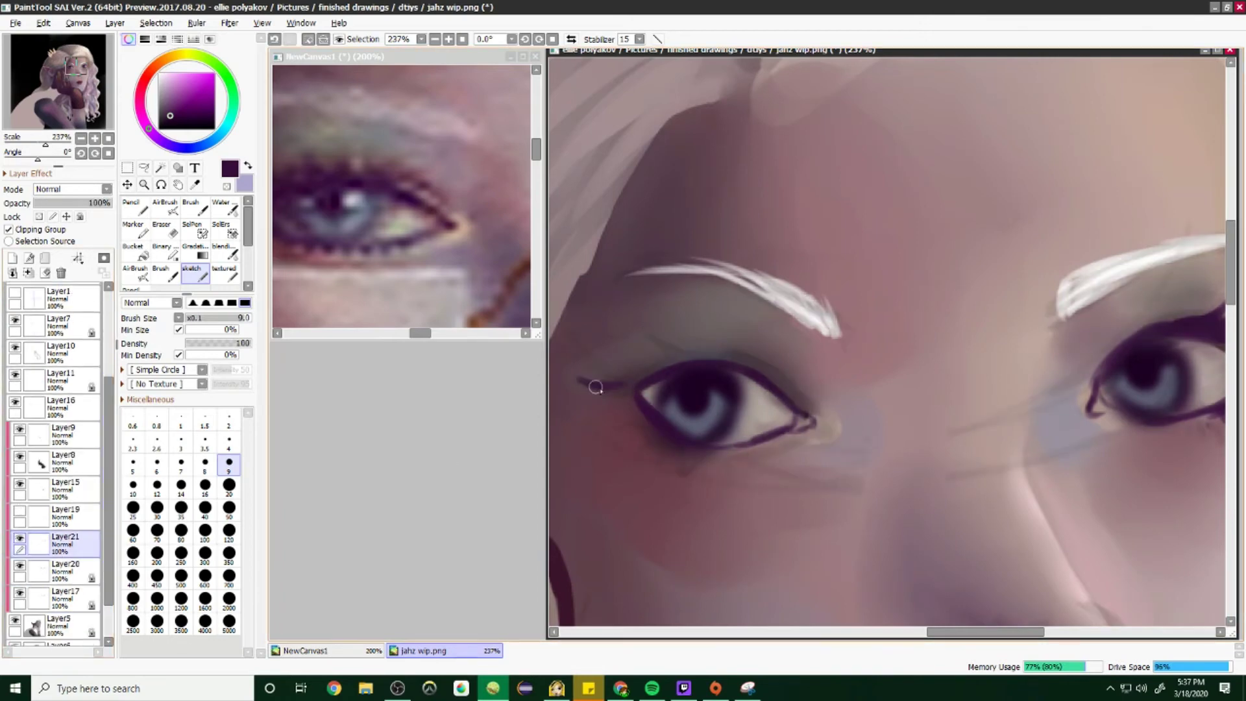
scroll(691, 357, "up", 2)
scroll(980, 240, "down", 5)
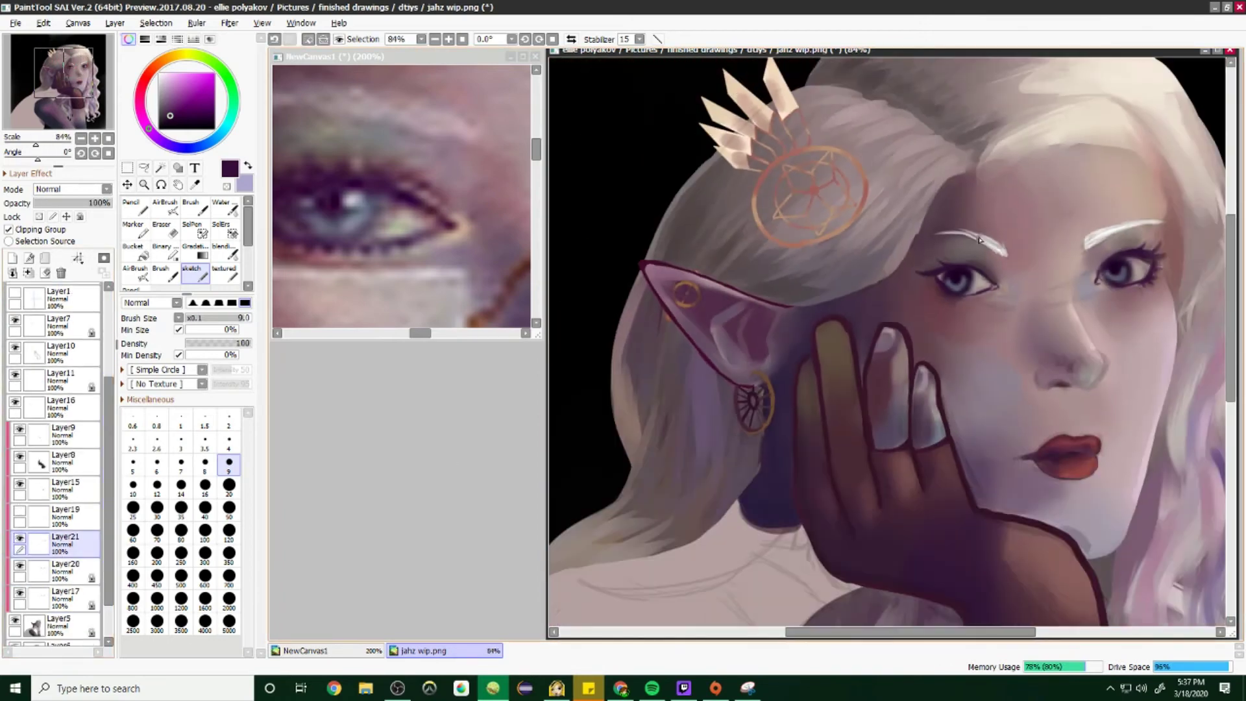
scroll(961, 306, "up", 3)
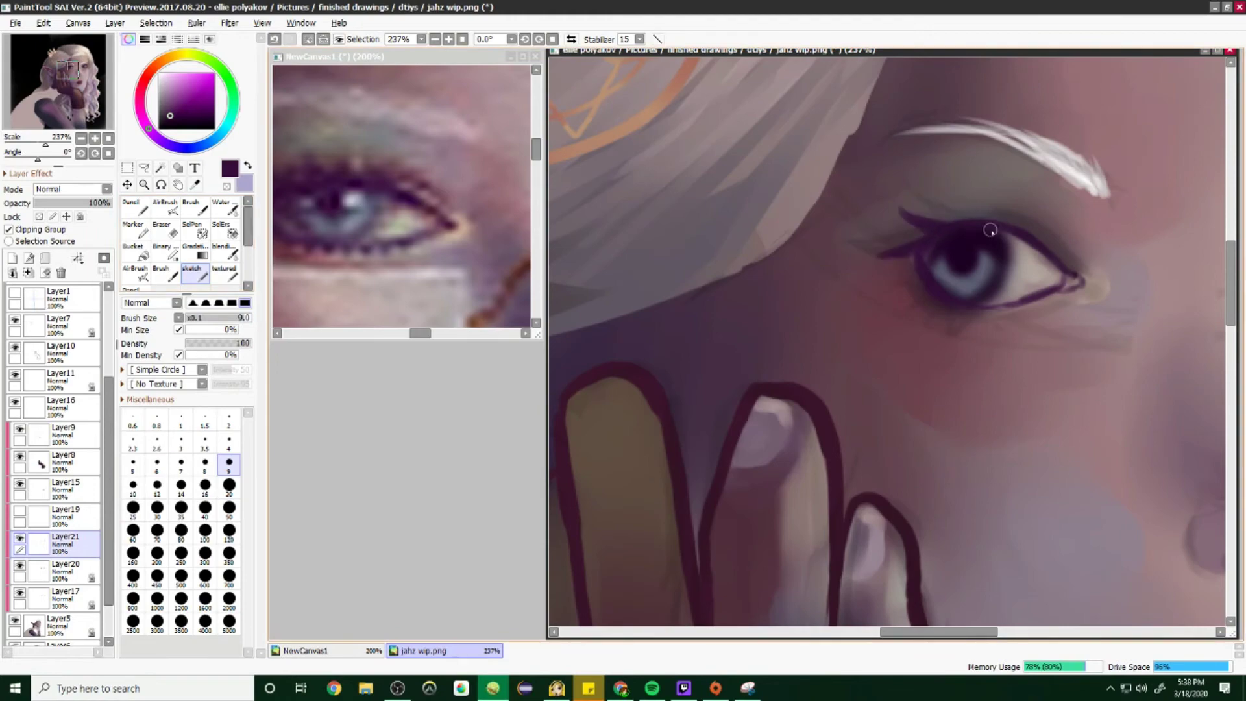
scroll(991, 186, "down", 5)
scroll(991, 186, "up", 2)
Step: Select the near eye's lash lines on Layer21 and adjust their shape with a freeform transform
key("ctrl+t")
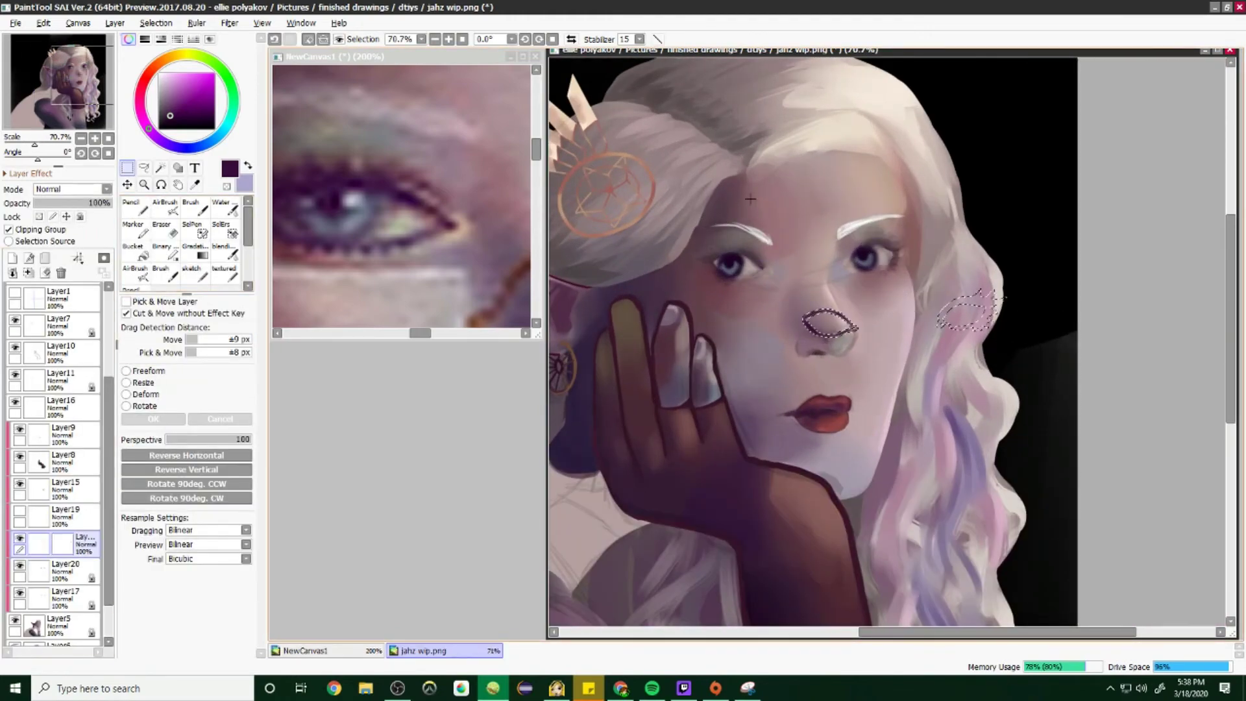
left_click(156, 23)
left_click(255, 398)
key("ctrl+t")
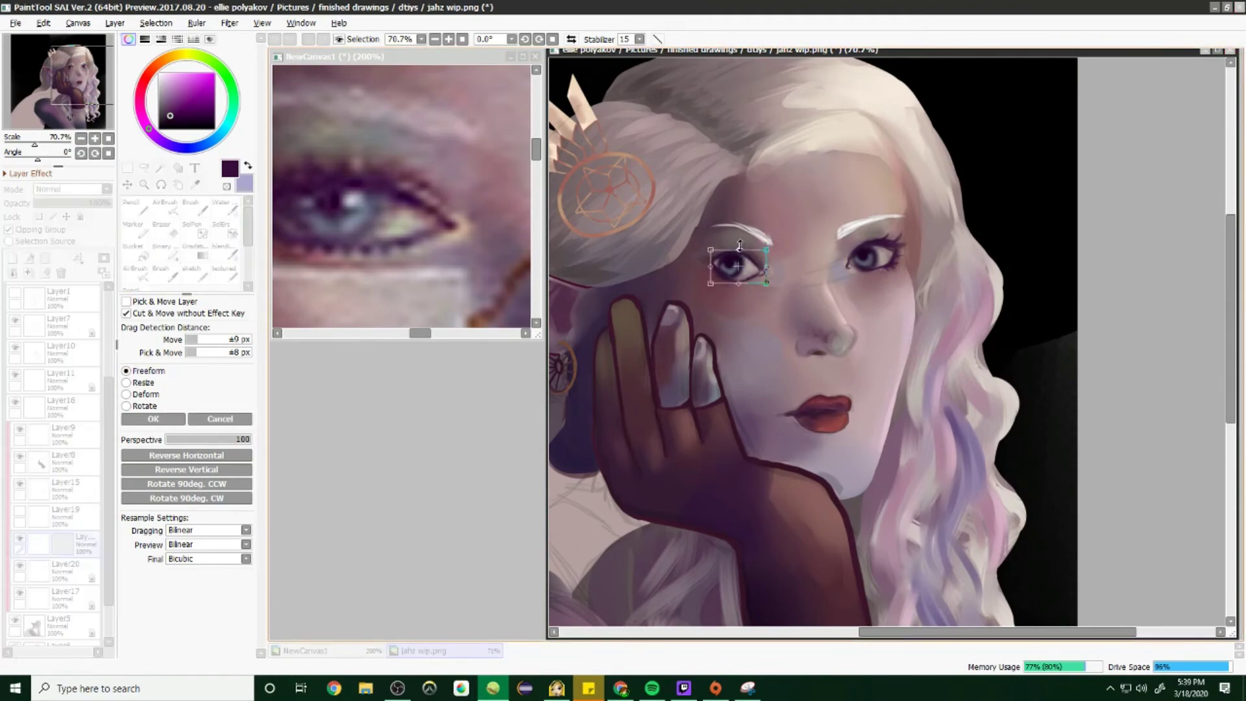
key("Return")
scroll(925, 213, "up", 3)
key("b")
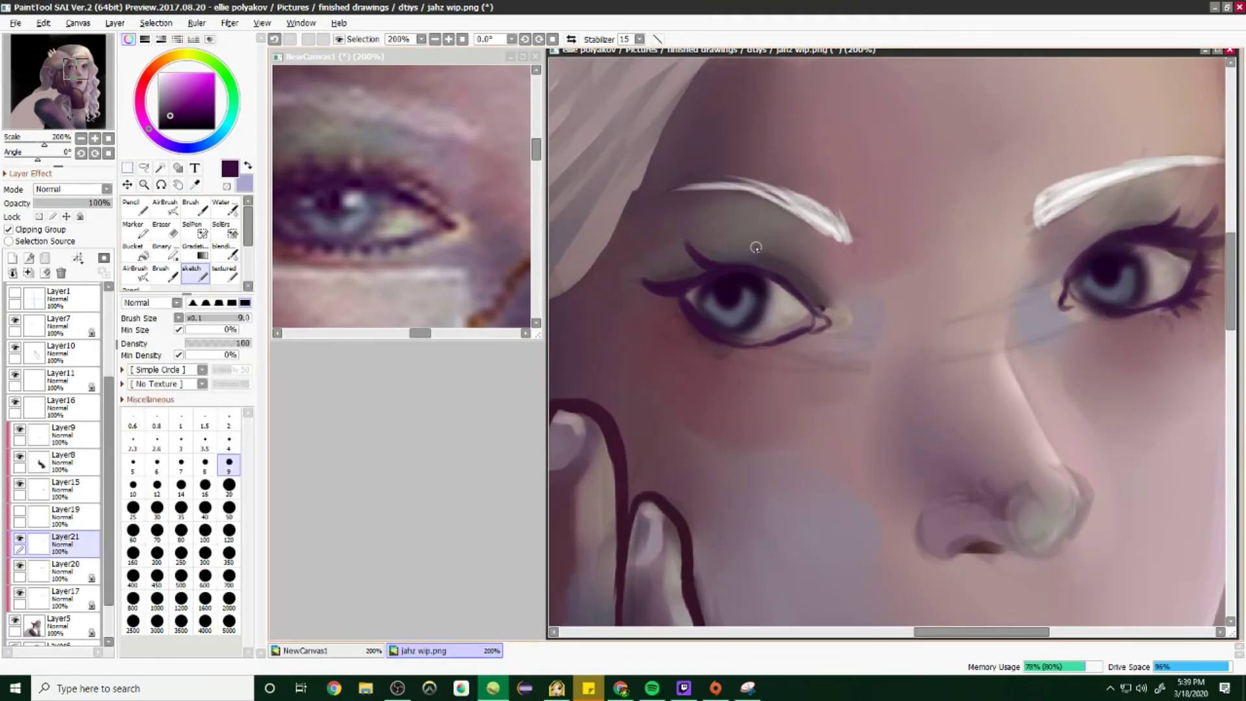
Step: Add lower lashes to the near eye, and transform its selected lash lines on Layer21 to refine their placement
scroll(925, 212, "down", 3)
scroll(925, 213, "down", 1)
scroll(737, 266, "up", 3)
key("ctrl+t")
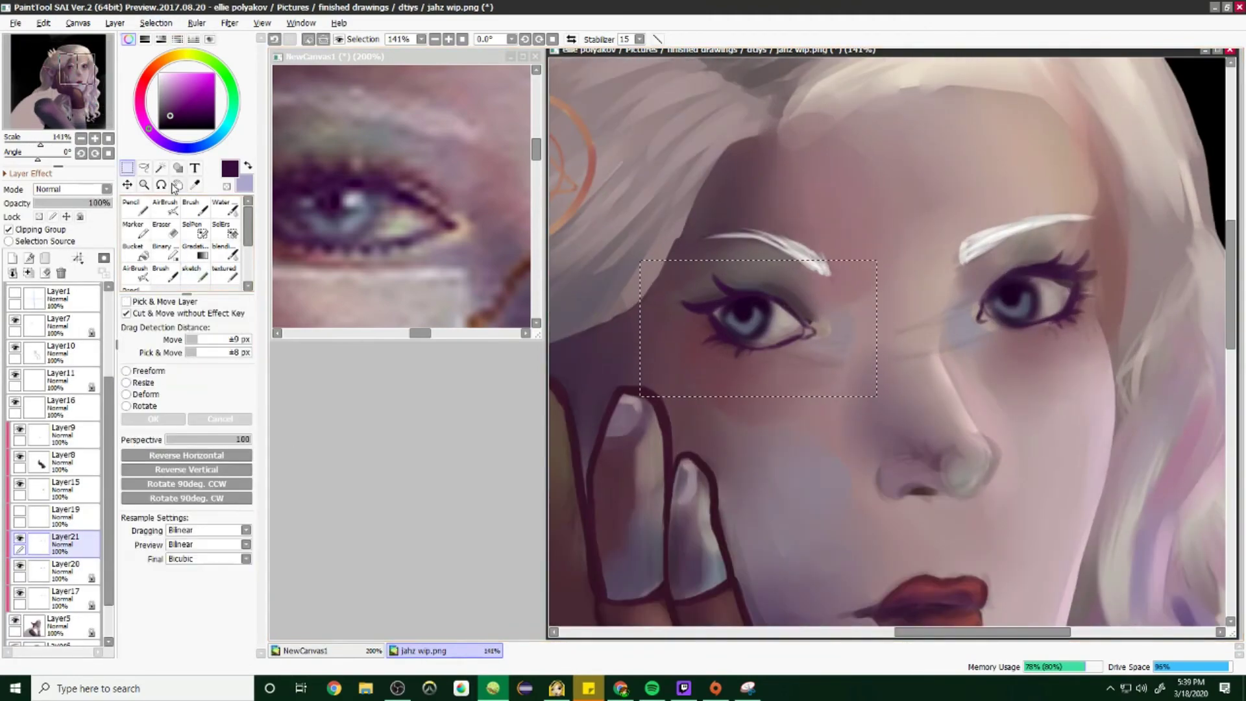
left_click_drag(801, 334, 790, 335)
key("Return")
scroll(789, 335, "down", 4)
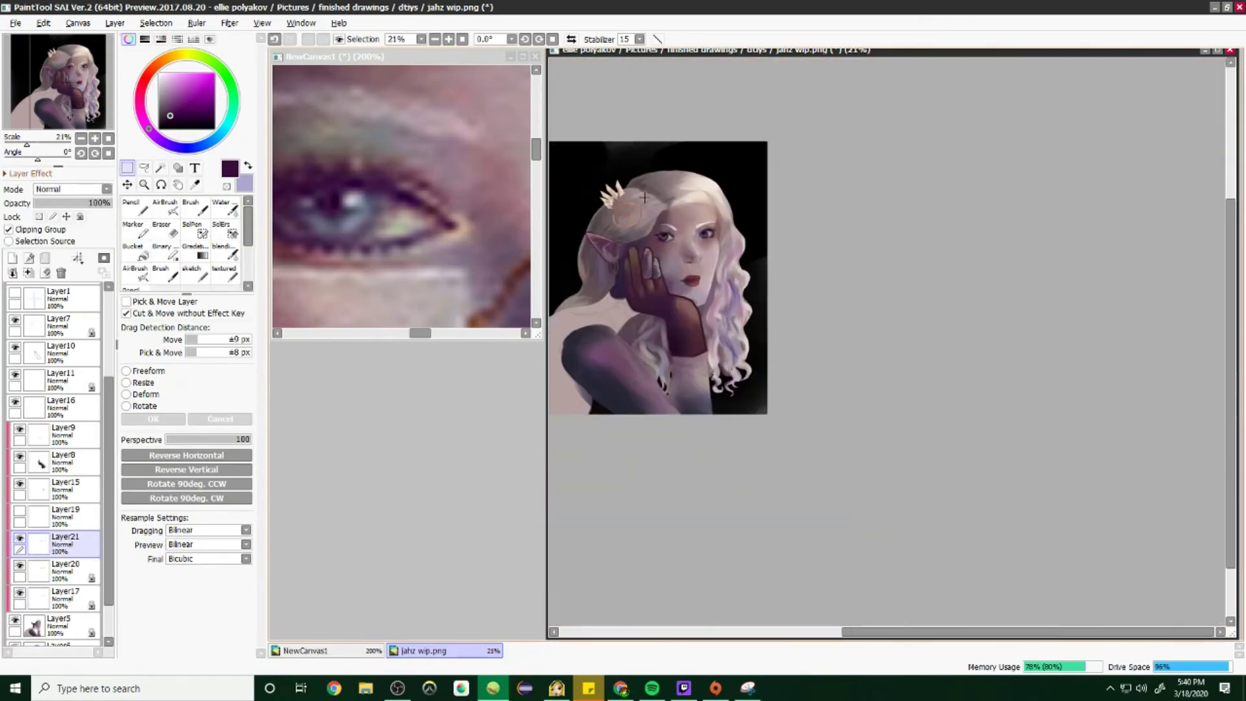
scroll(789, 334, "up", 1)
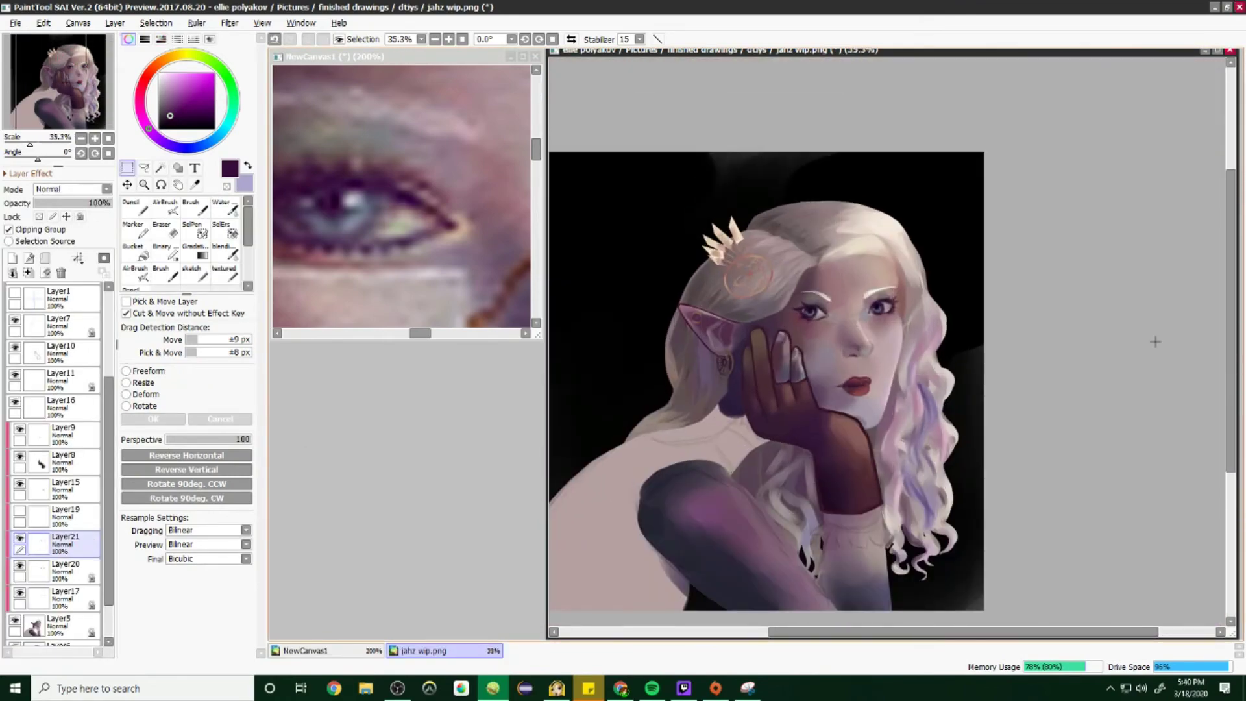
Step: Transform the near eye's iris on Layer20 to fit inside the lash lines and clear the selection
scroll(805, 305, "up", 4)
left_click(71, 571)
key("ctrl+t")
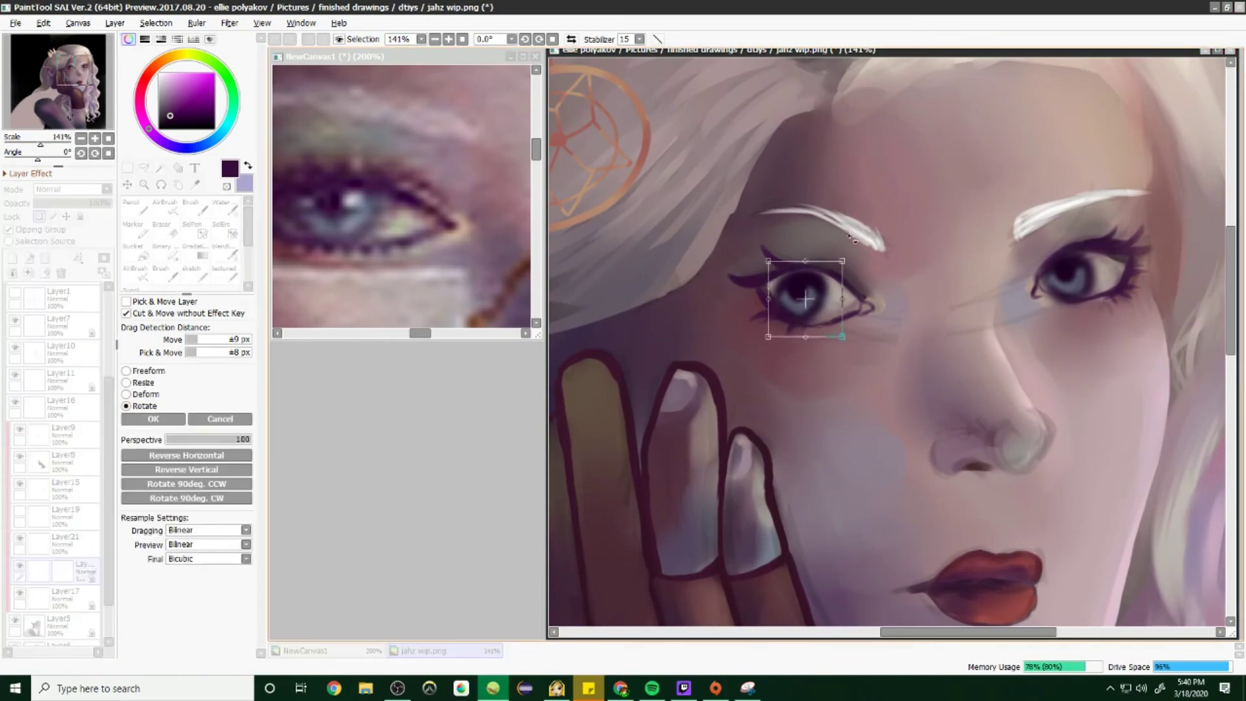
left_click_drag(853, 239, 843, 250)
key("Return")
scroll(905, 215, "down", 5)
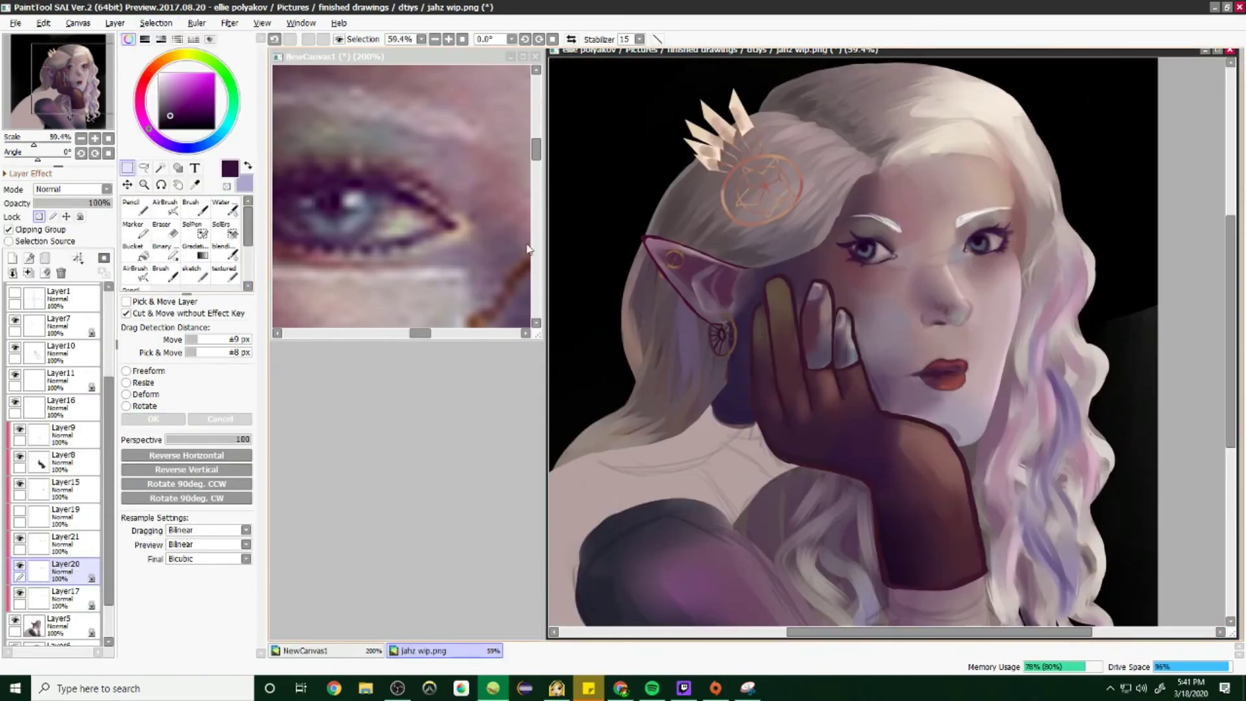
key("ctrl")
key("ctrl+d")
Step: Select the near eye's iris on Layer20 and shift it to correct the gaze direction
scroll(896, 273, "up", 2)
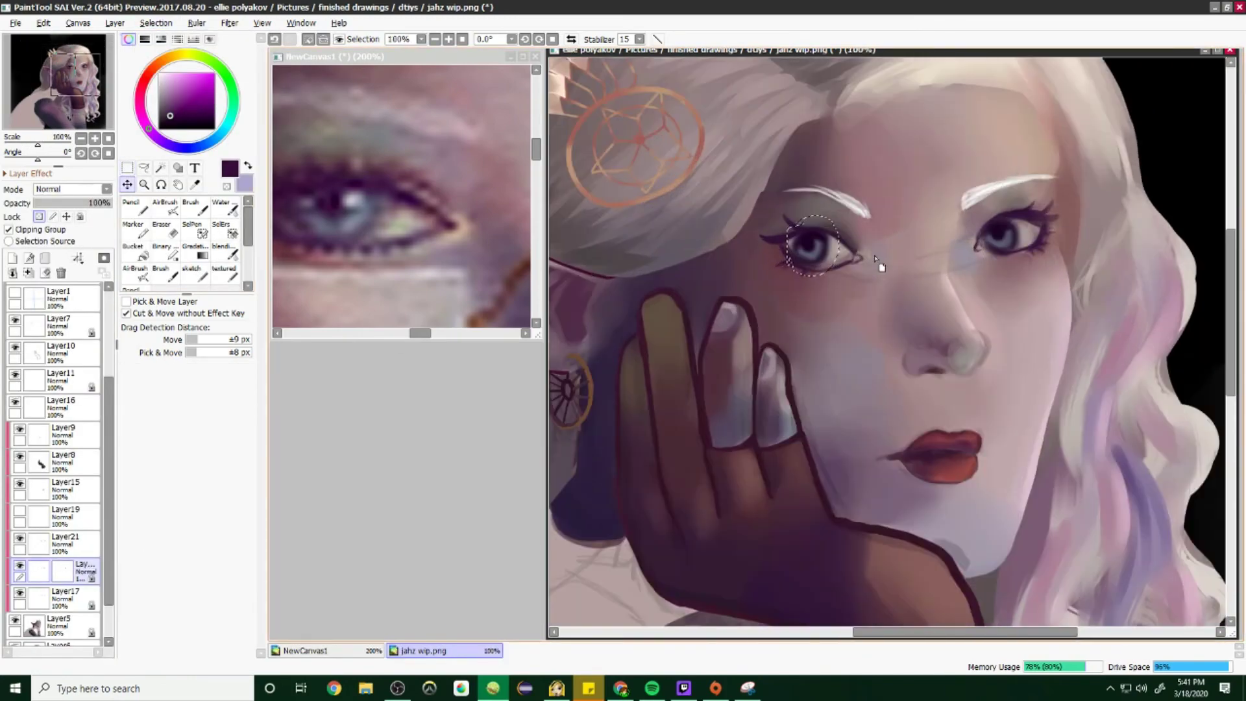
scroll(973, 214, "down", 3)
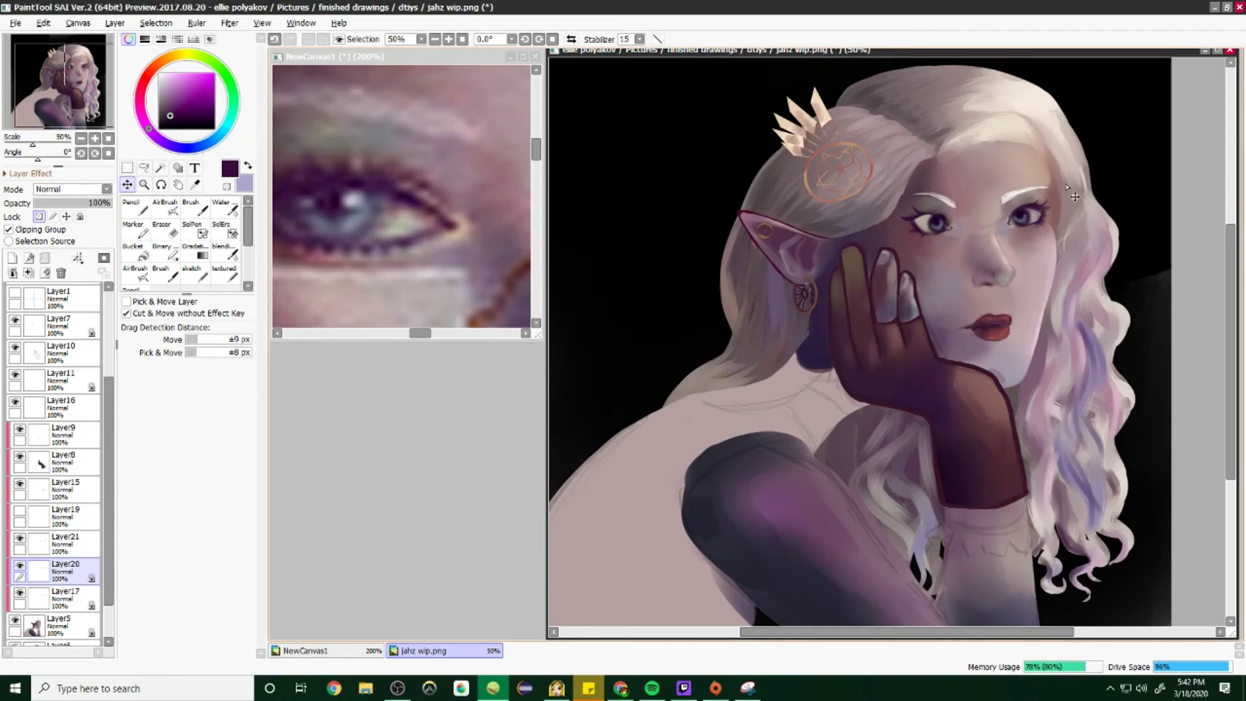
scroll(1038, 224, "down", 1)
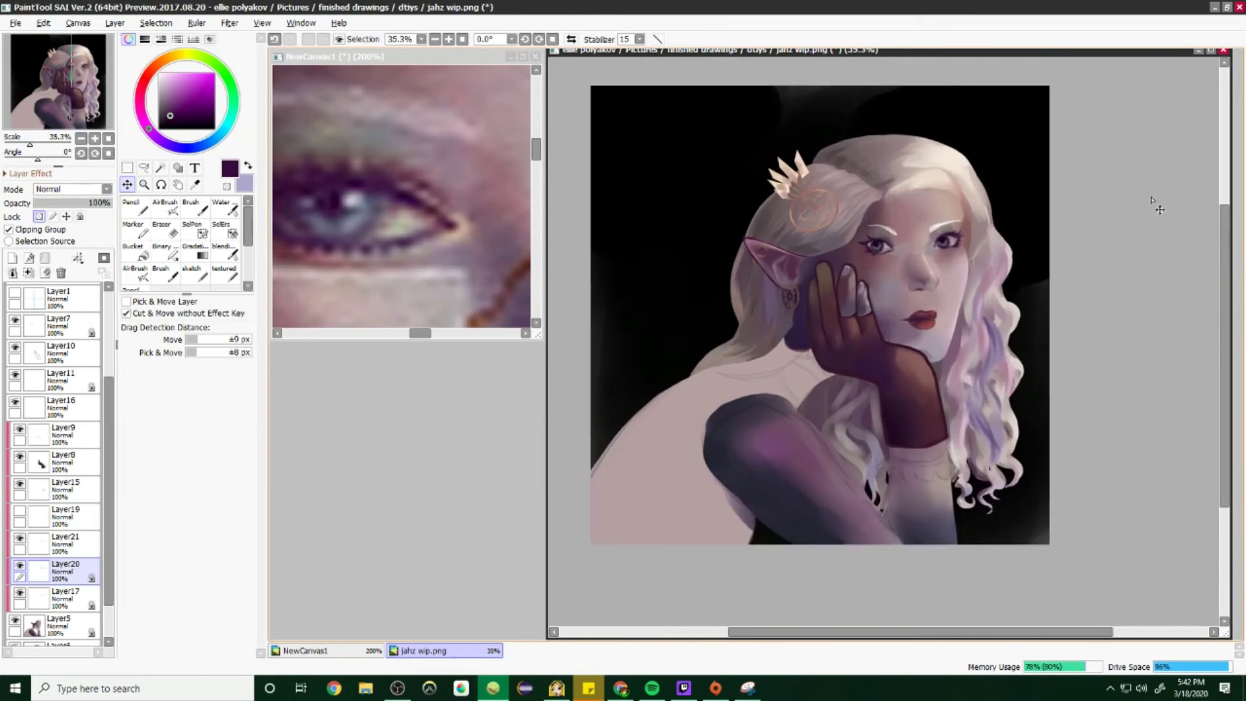
scroll(402, 194, "down", 2)
scroll(954, 344, "up", 3)
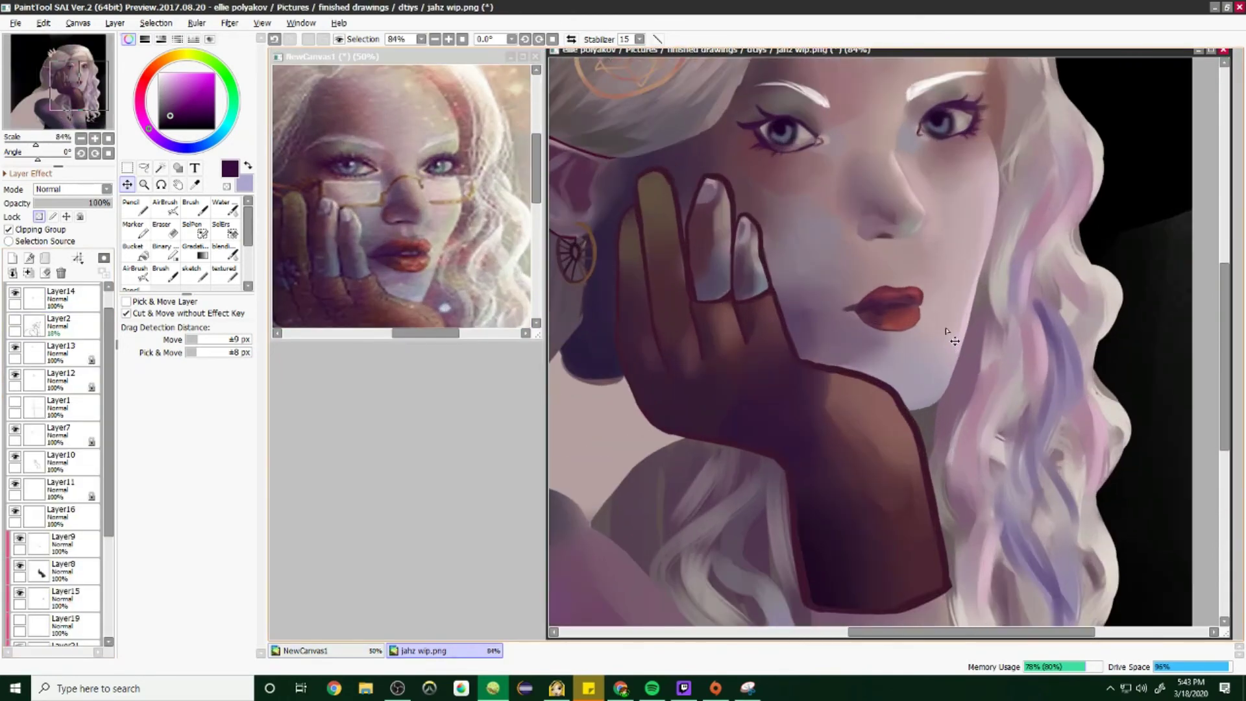
Step: Reshape the red lips on Layer15 with a freeform transform
scroll(52, 454, "down", 2)
left_click(19, 438)
key("ctrl+t")
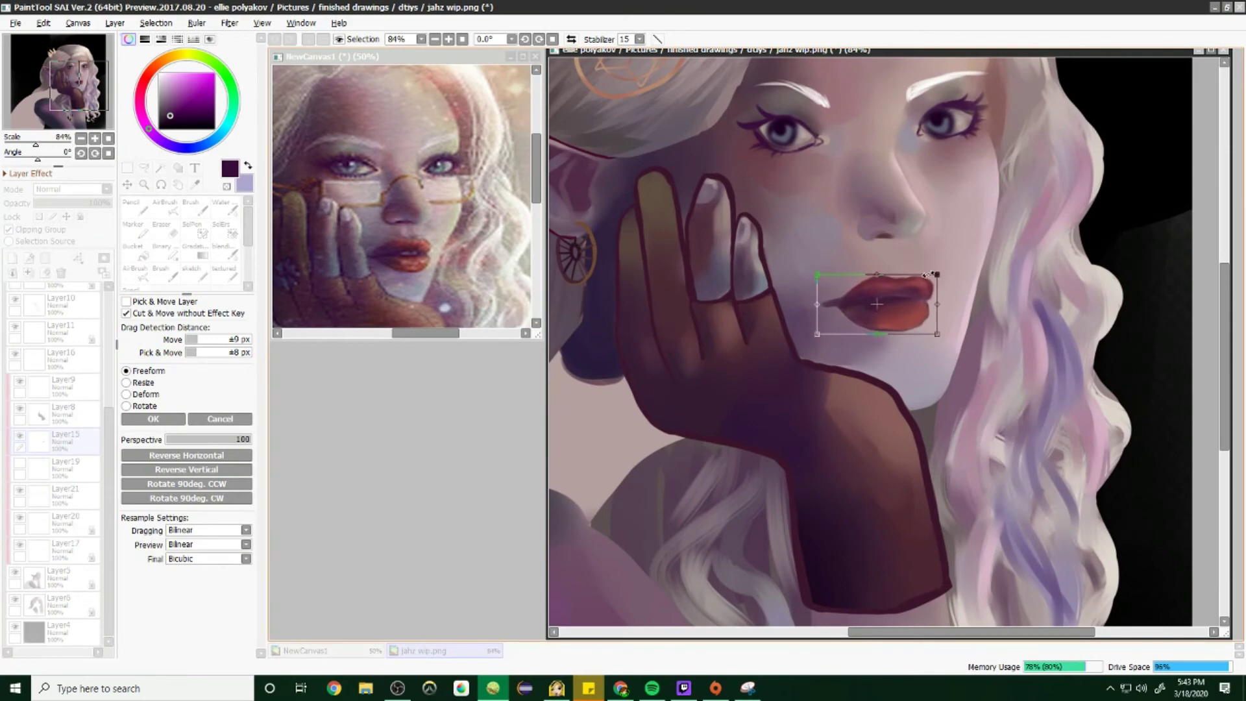
left_click(154, 419)
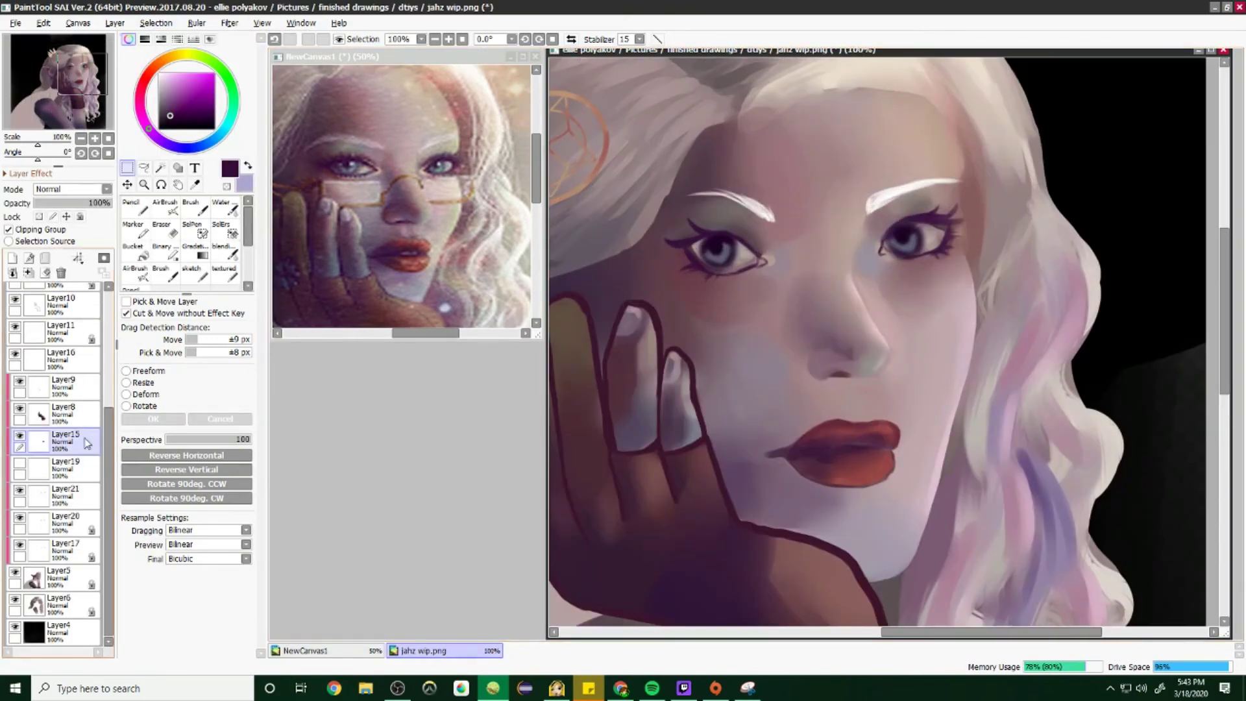
Step: Paint white catchlights in both eyes on Layer20 with the watercolor brush at size 9
left_click(65, 521)
key("b")
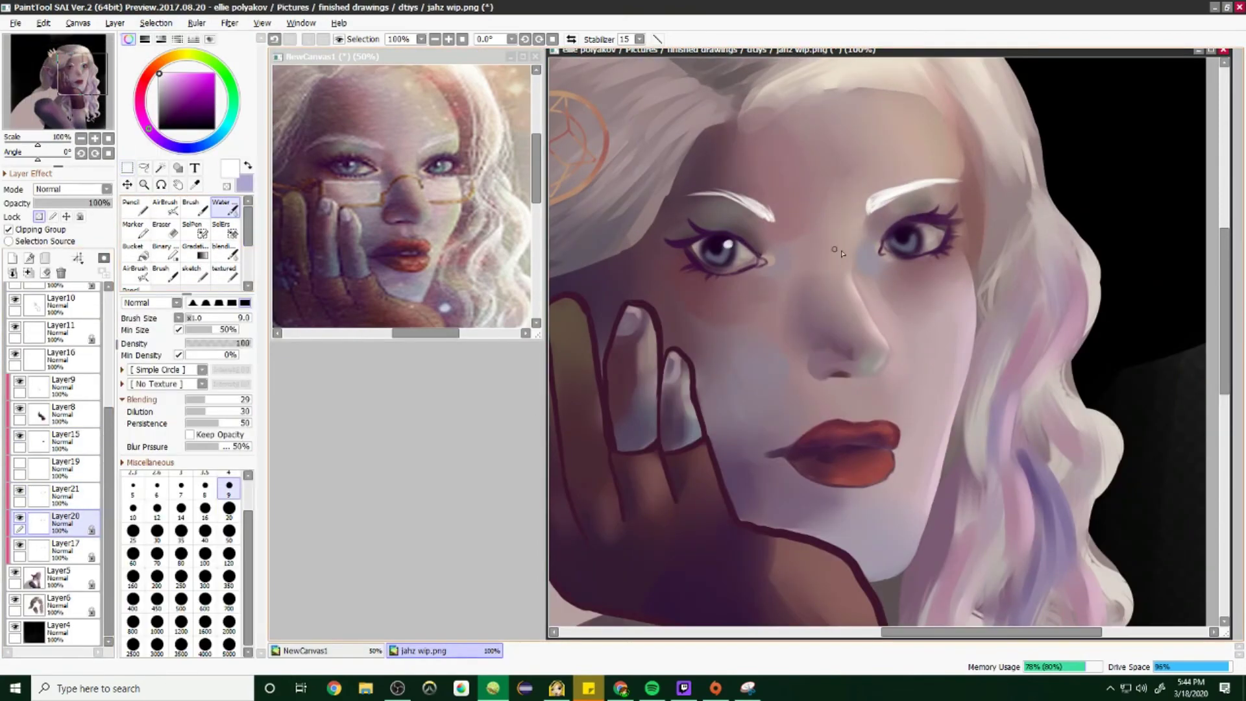
scroll(694, 246, "down", 2)
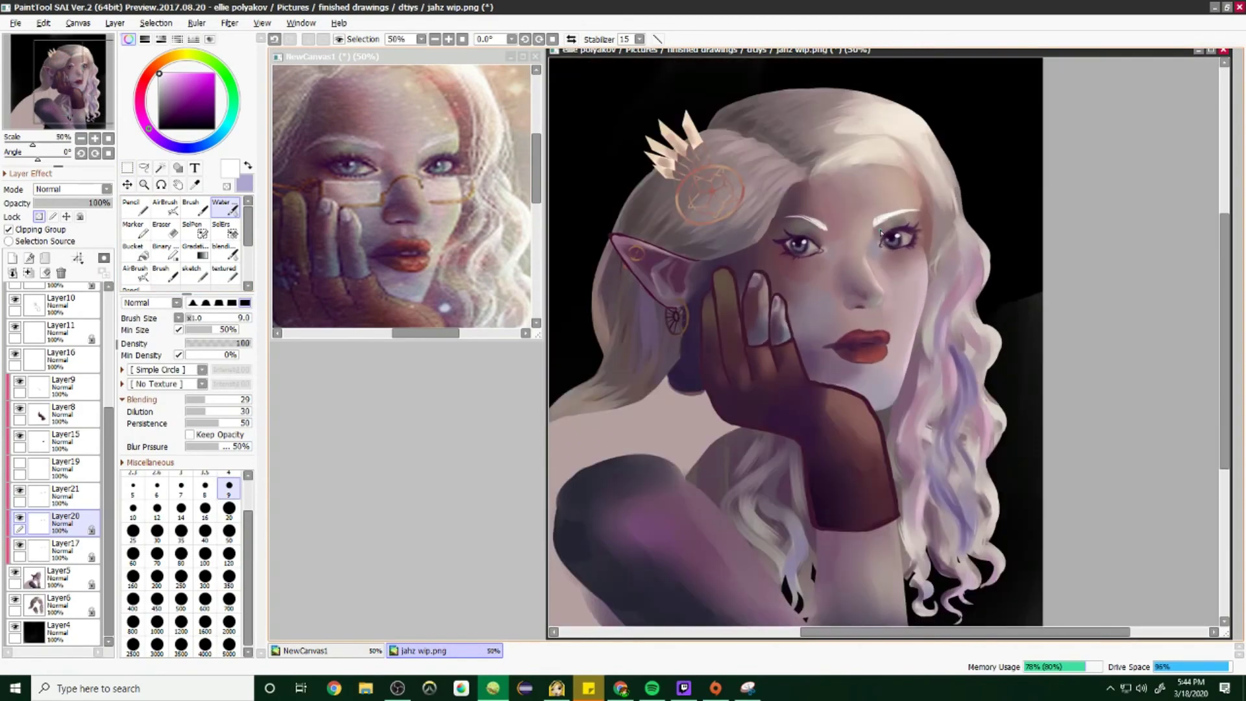
Step: Trim the far cheek and jaw contour on Layer5 with the eraser at size 20
scroll(911, 377, "up", 1)
left_click(911, 377, "alt")
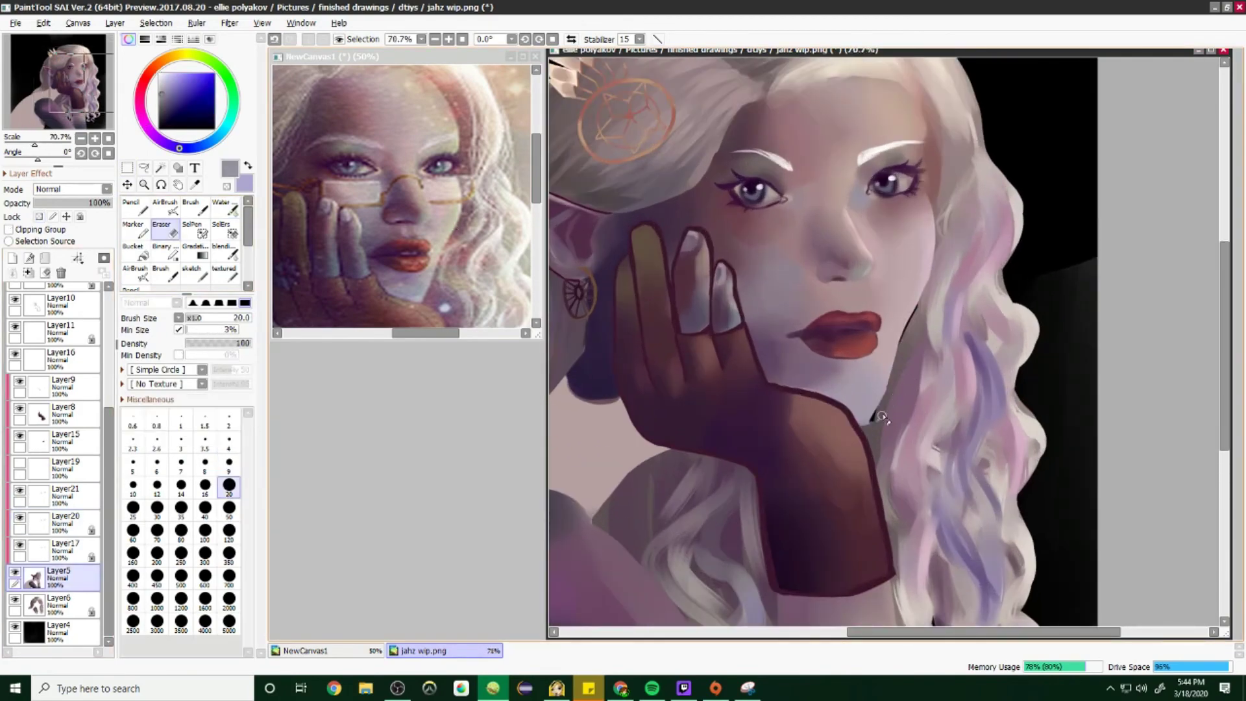
scroll(873, 337, "down", 3)
scroll(873, 336, "up", 2)
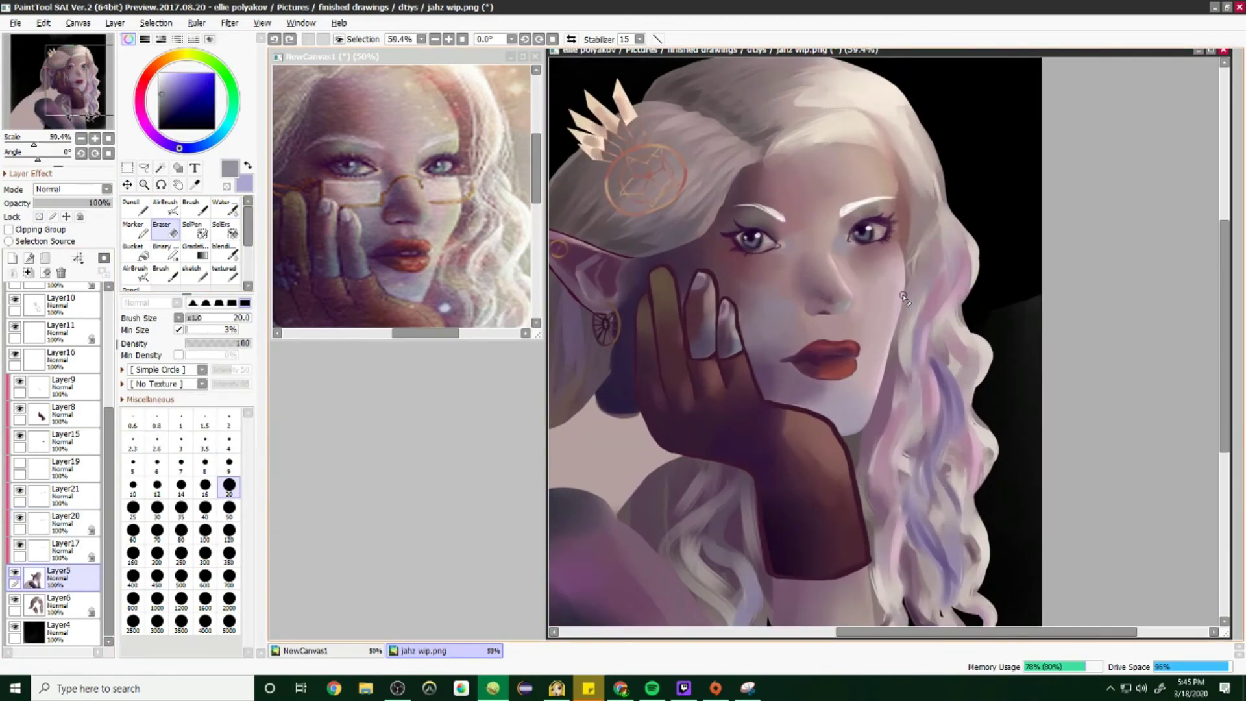
Step: Paint a sampled pale green tint along the far cheek's edge on Layer5 with the watercolor brush at size 20
key("w")
left_click(586, 139, "alt")
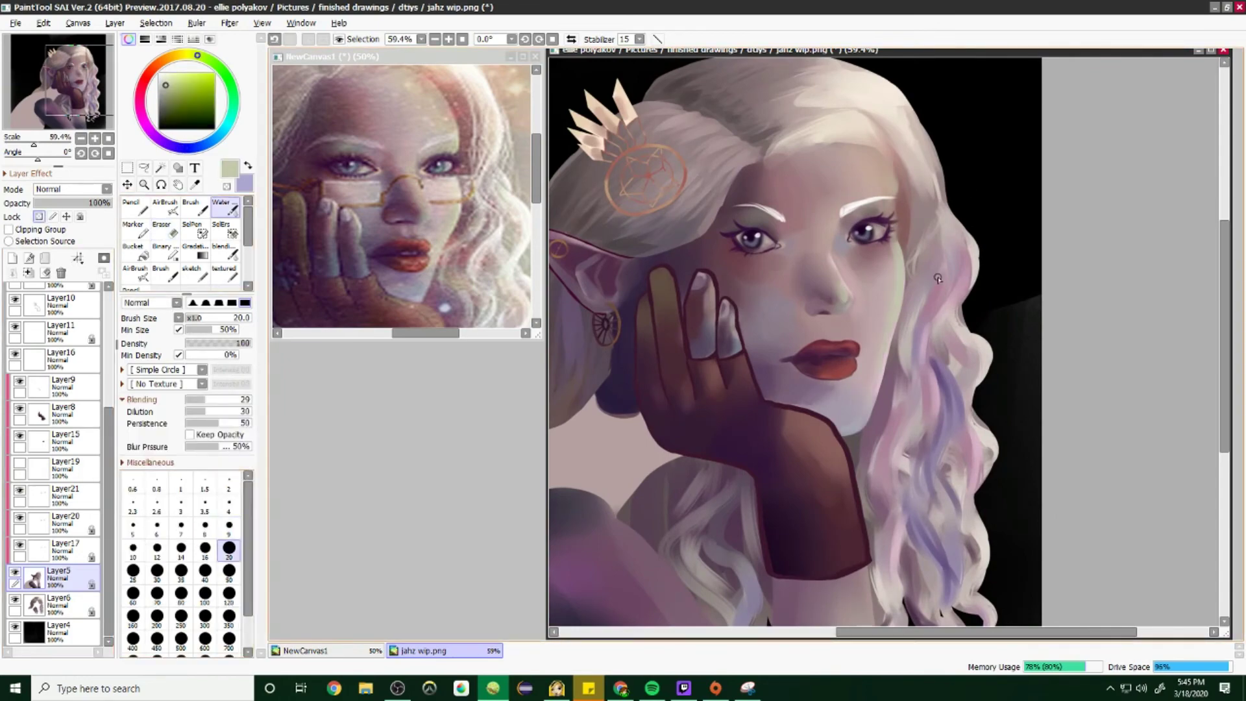
scroll(938, 278, "down", 3)
scroll(937, 278, "up", 6)
Step: Shade above the upper lip with sampled mauve tones and blend the cheek and nose with watercolor brush sizes 20 and 50
left_click(431, 221, "alt")
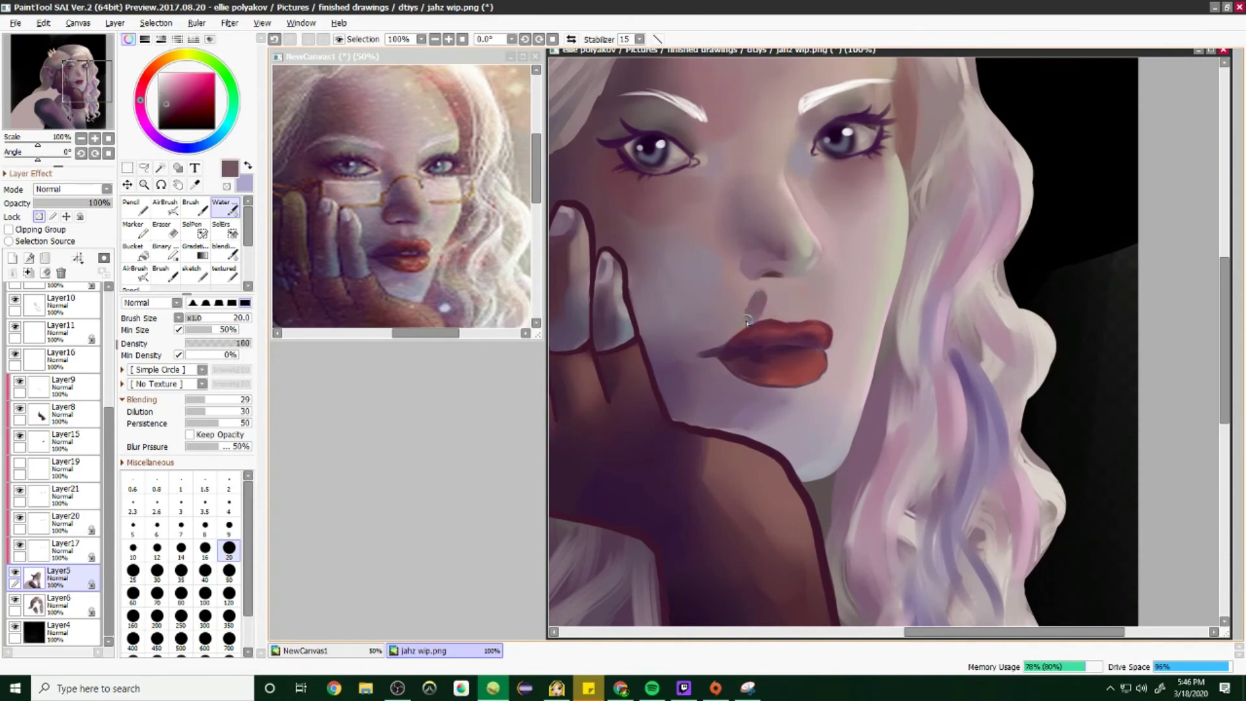
left_click_drag(782, 290, 786, 321)
left_click_drag(856, 270, 859, 298)
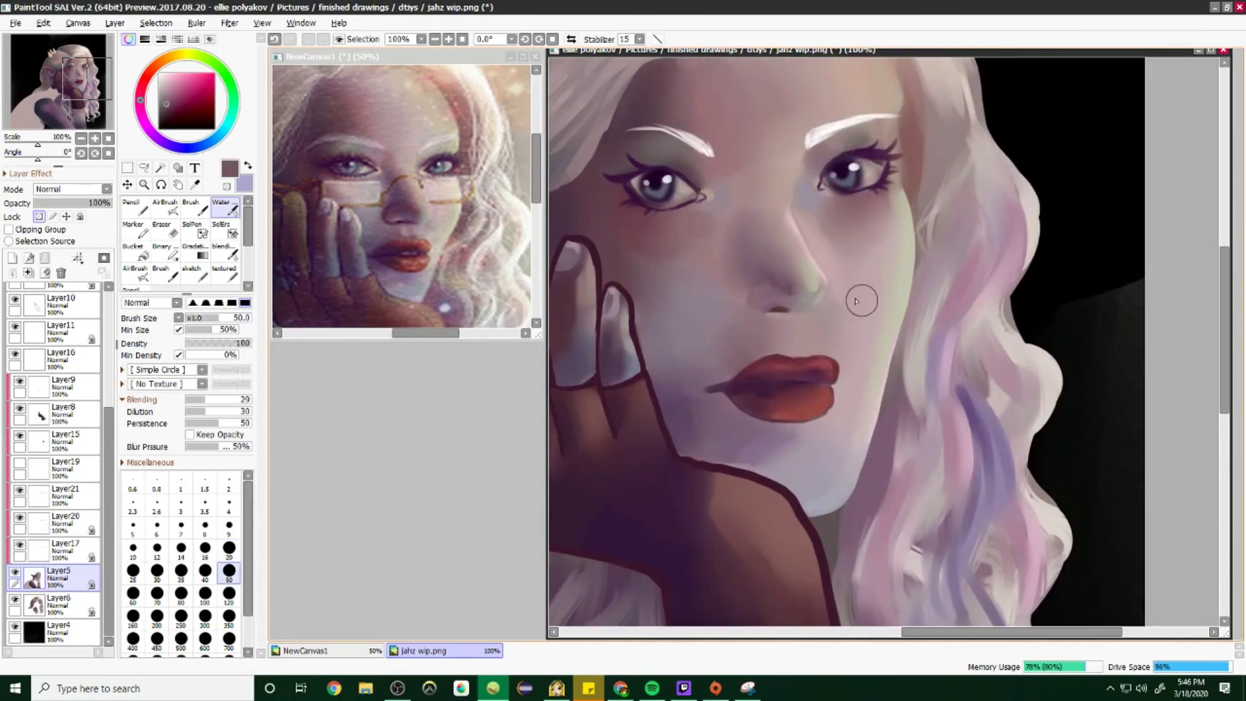
scroll(885, 292, "down", 3)
scroll(679, 245, "up", 4)
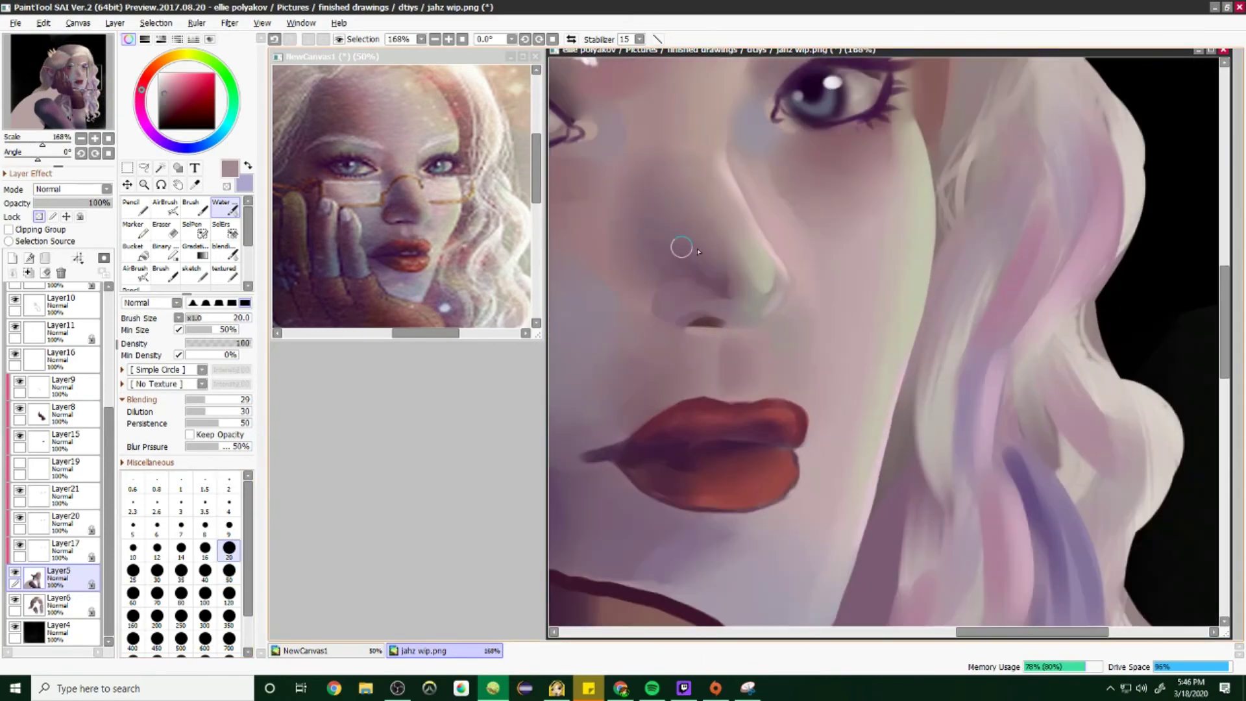
scroll(642, 178, "up", 2)
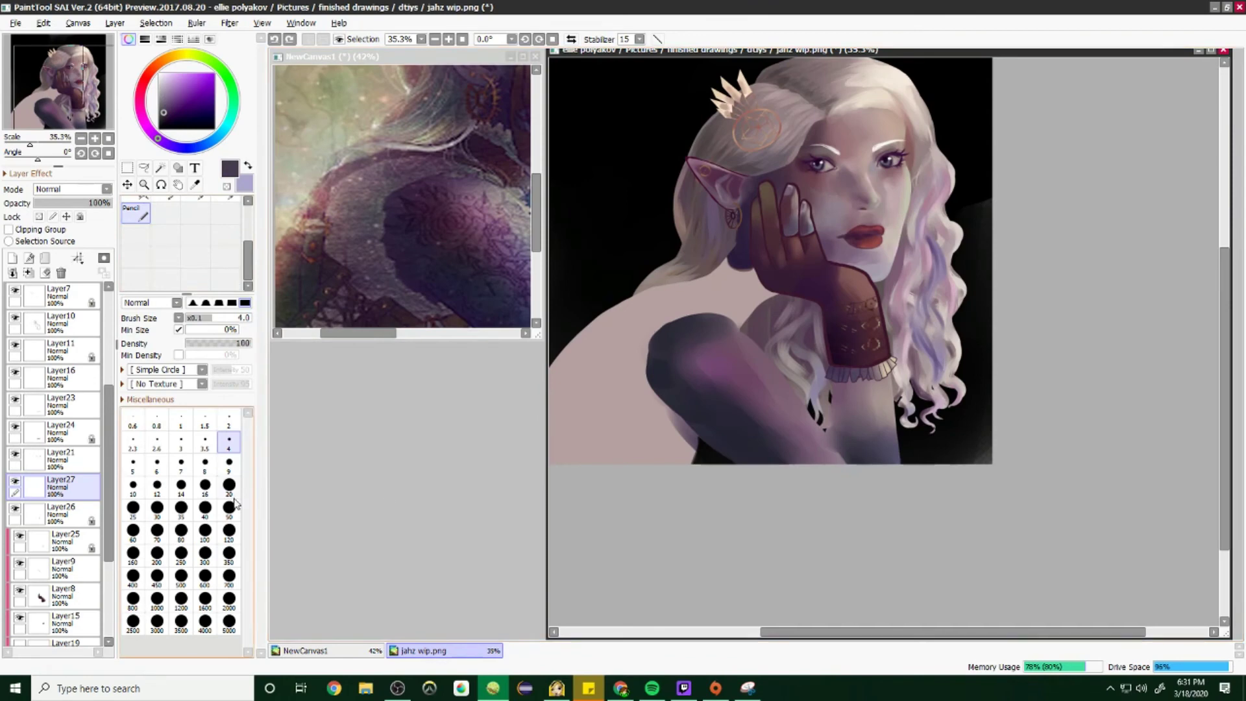
Step: Trace the garment's edges beside the hair and gloved hand on Layer27 with a sampled mauve pencil at size 20
left_click(229, 488)
left_click(693, 310, "alt")
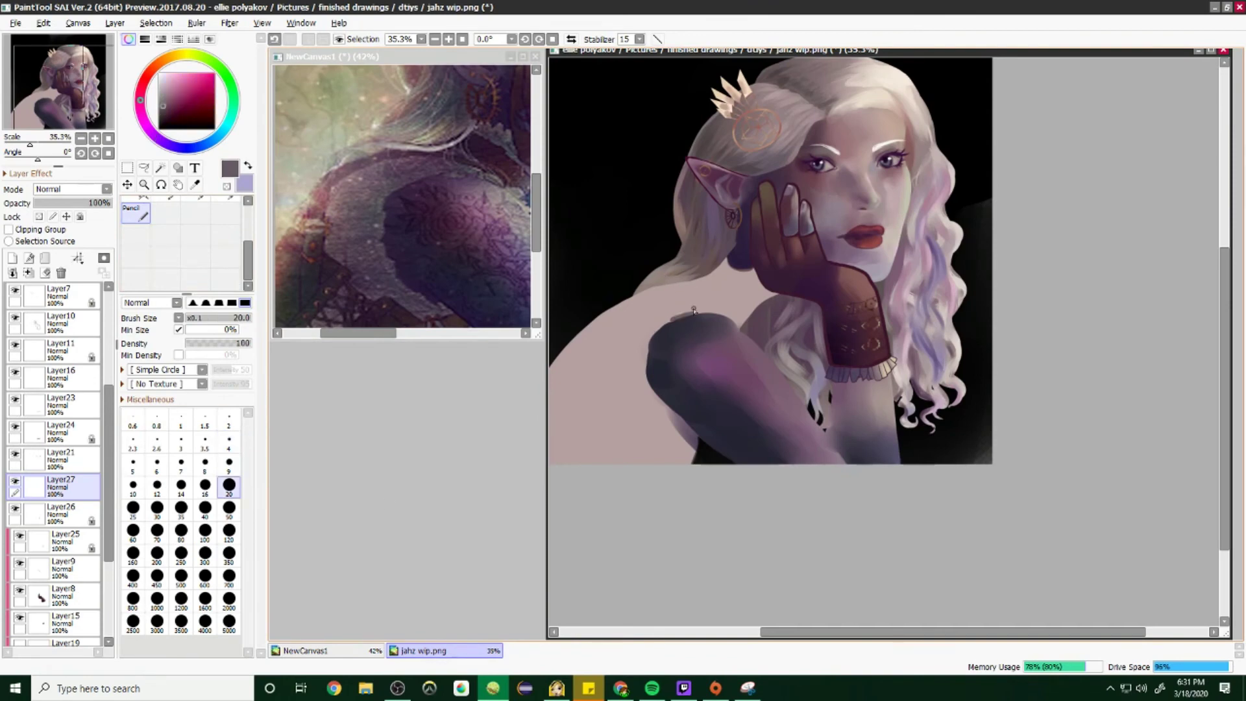
scroll(628, 195, "up", 8)
left_click_drag(640, 532, 879, 331)
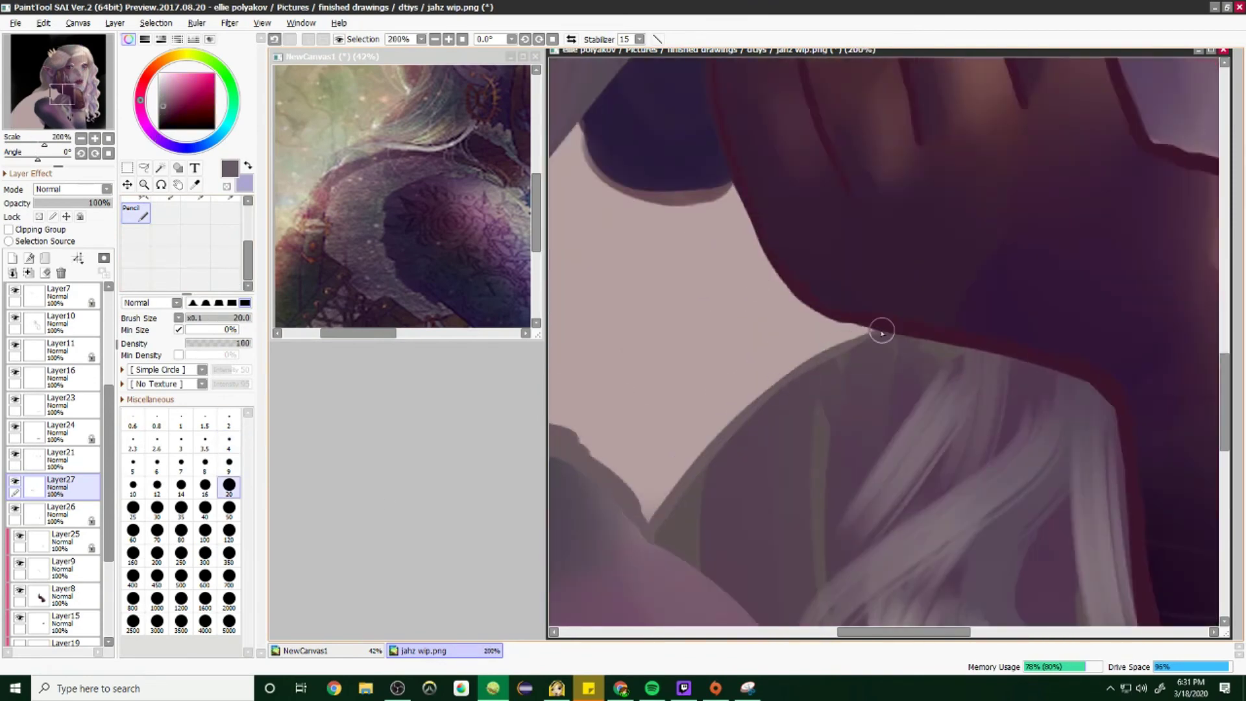
mouse_move(724, 188)
left_mouse_down()
mouse_move(803, 310)
mouse_move(867, 334)
left_mouse_up()
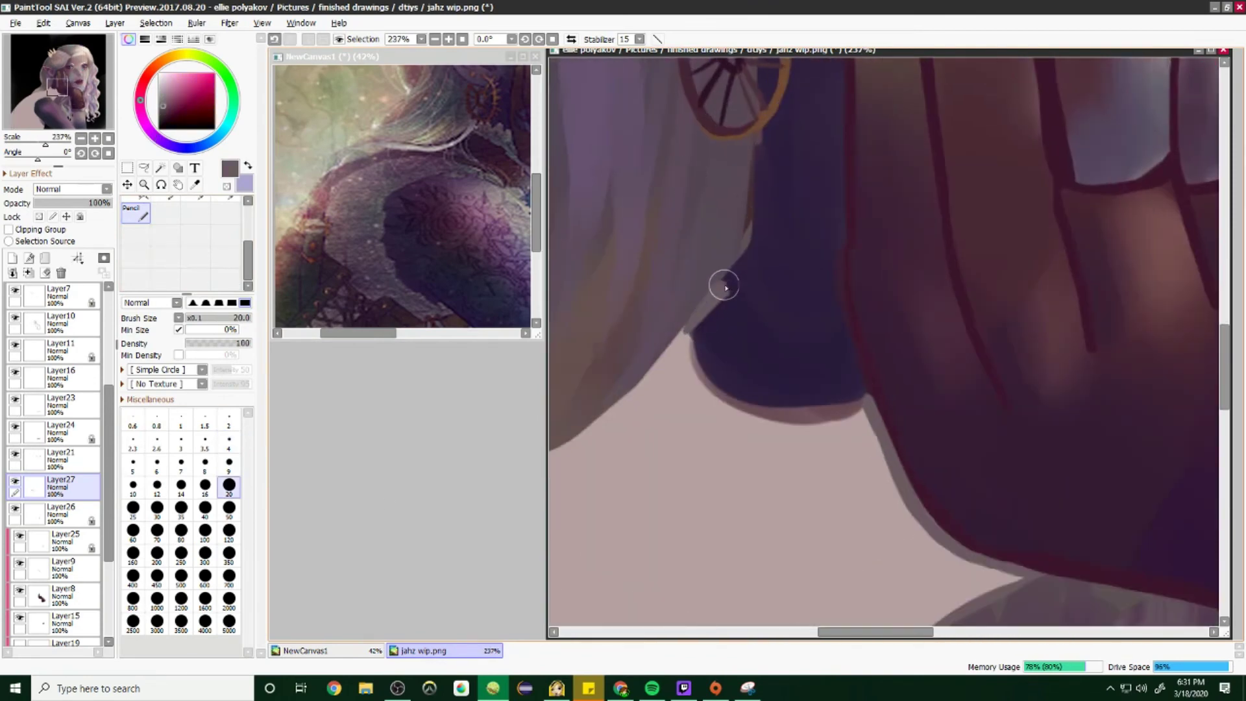
Step: Draw the collar edge below the neck and the shoulder and back contour in mauve on Layer27
mouse_move(718, 318)
left_mouse_down()
mouse_move(821, 344)
mouse_move(835, 325)
left_mouse_up()
scroll(835, 325, "down", 9)
scroll(730, 380, "up", 6)
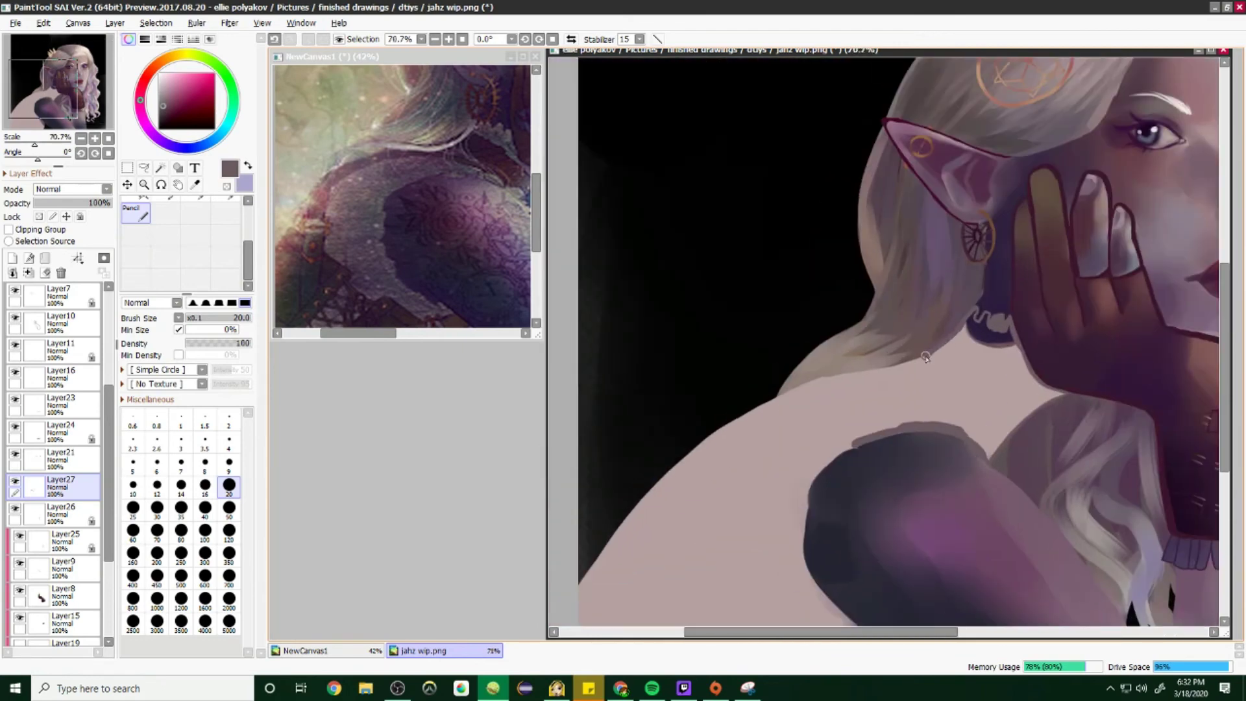
left_click_drag(812, 386, 585, 584)
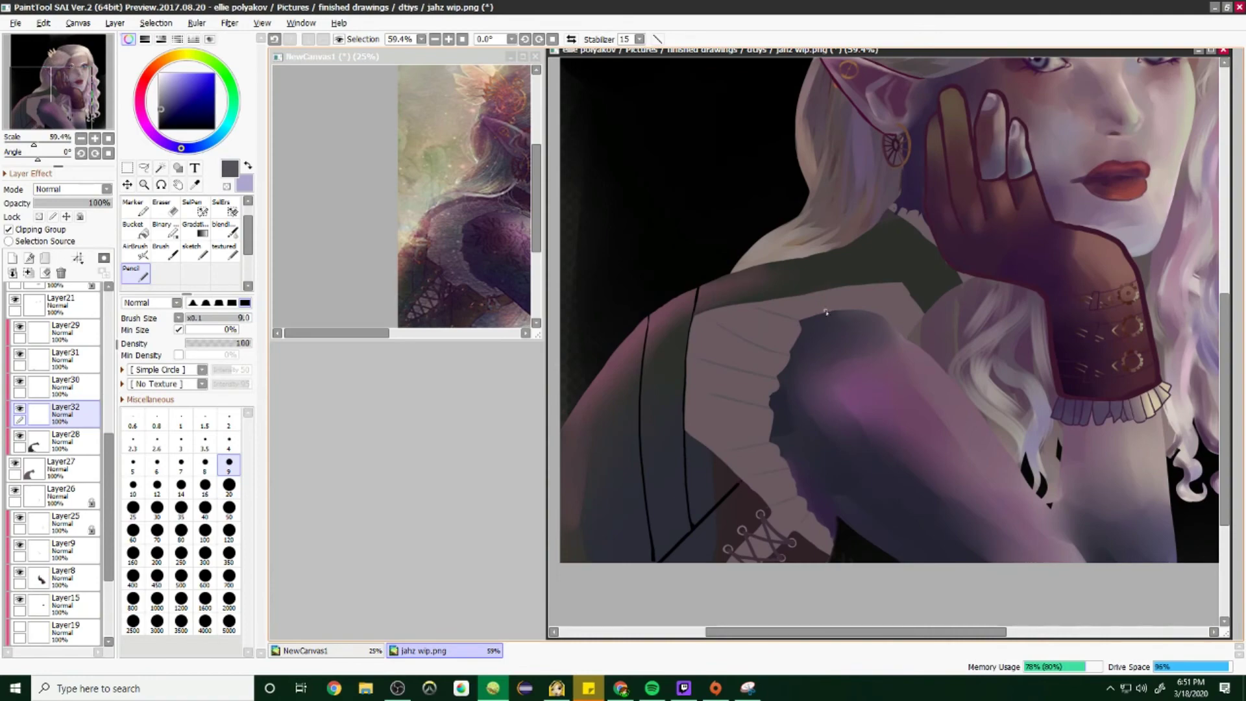
Step: Refine the ruffle's outline over the upper arm on Layer27 with the pencil at sizes 20 and 4, and lock the layer's transparency
scroll(826, 312, "down", 3)
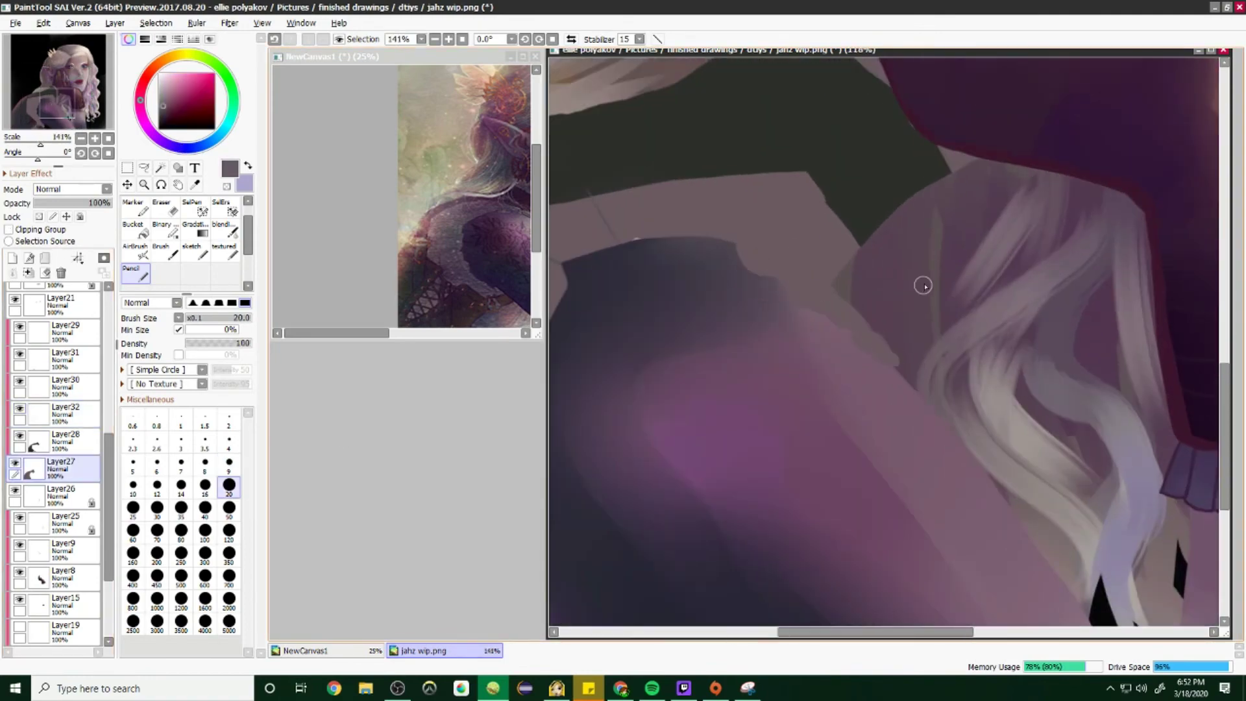
scroll(923, 285, "up", 3)
left_click(698, 306, "alt")
left_click(229, 439)
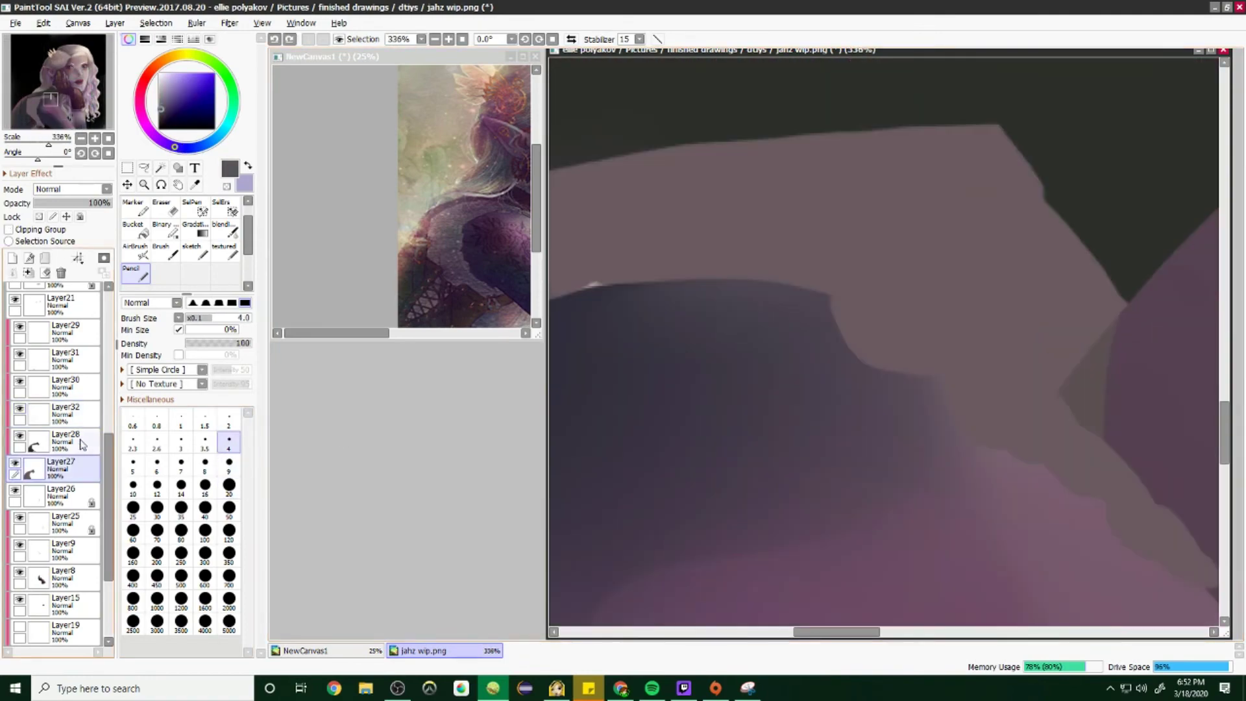
scroll(1086, 281, "down", 5)
scroll(402, 195, "up", 2)
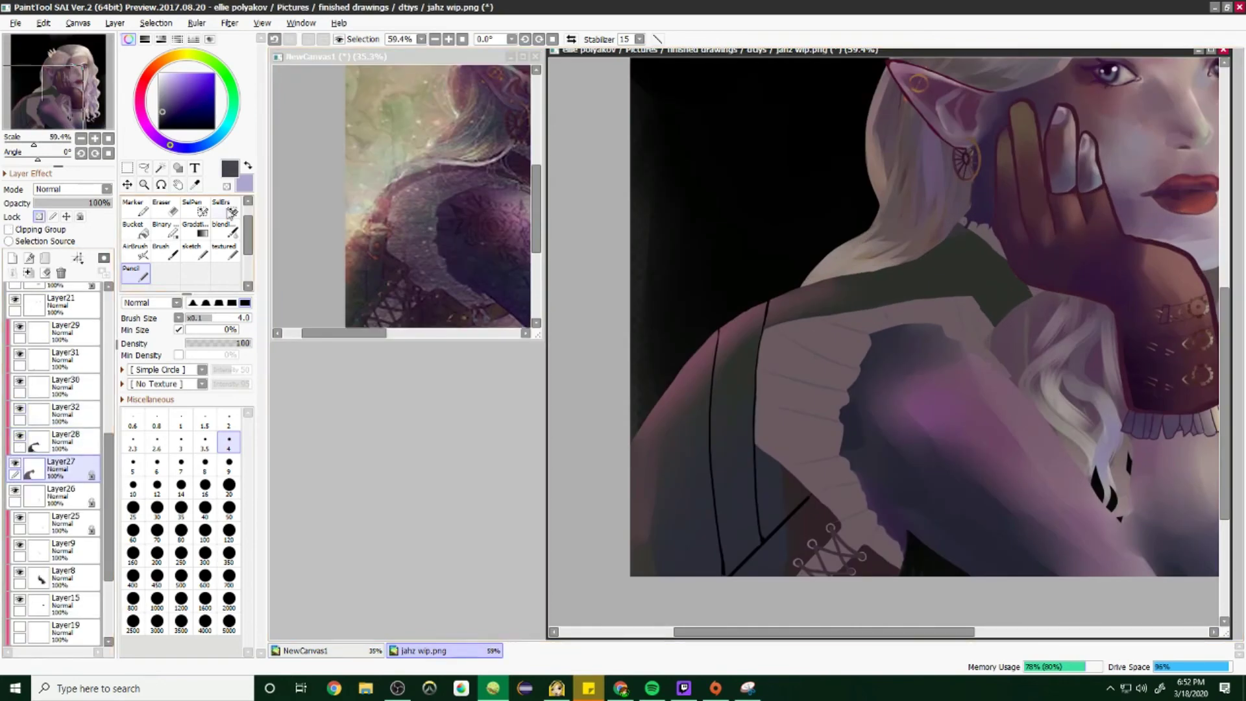
Step: Shade the ruffle with a sampled dusty mauve using the watercolor brush at size 120, and detail its scalloped edge at size 9
key("c")
left_click(700, 312, "alt")
scroll(912, 360, "up", 1)
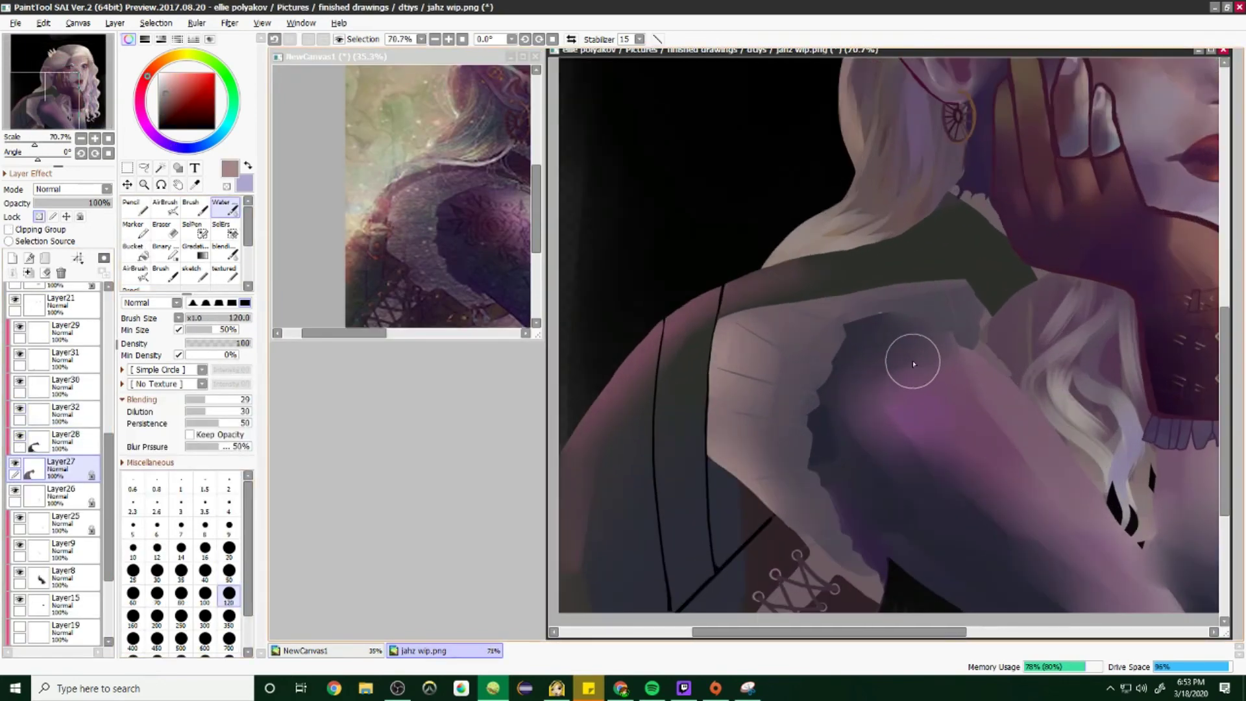
key("bracketleft")
key("bracketleft")
key("bracketleft")
key("bracketleft")
key("bracketleft")
key("bracketleft")
key("bracketleft")
key("bracketleft")
key("bracketleft")
key("bracketleft")
key("bracketleft")
key("bracketleft")
key("bracketleft")
key("bracketleft")
key("bracketleft")
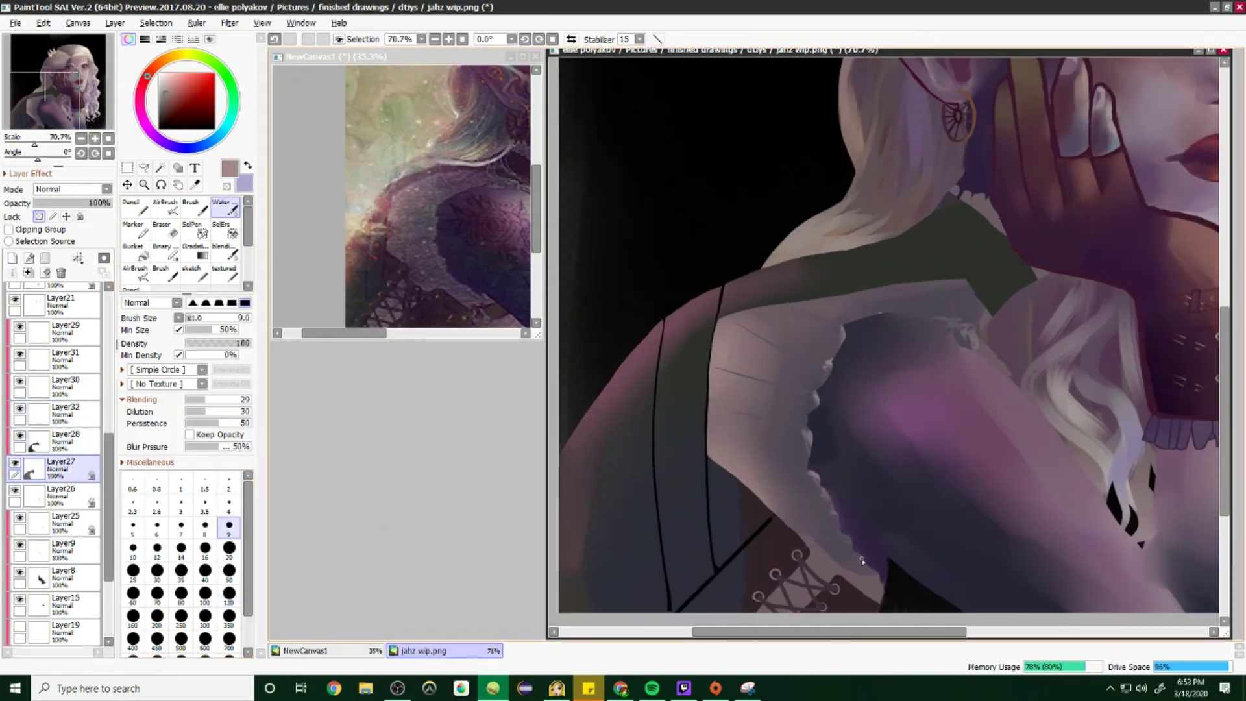
Step: Deepen the ruffle and garment shading on Layer27 with tones sampled from the reference, using the watercolor brush at size 20
left_click(433, 220, "alt")
key("bracketright")
key("bracketright")
key("bracketright")
key("bracketright")
key("bracketright")
key("bracketright")
key("bracketright")
key("bracketright")
key("bracketright")
key("bracketright")
scroll(790, 411, "down", 4)
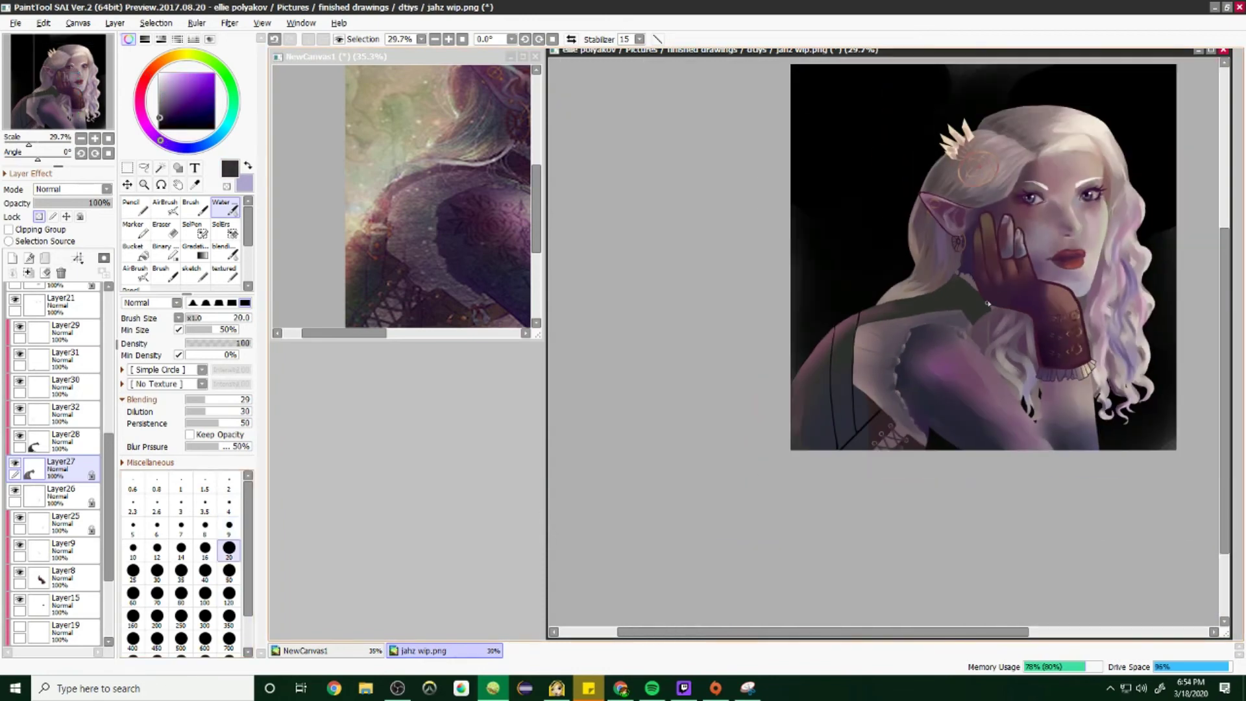
Step: Shade the shoulder band and bodice panels with dark purple on Layer28 using the watercolor brush at size 50
scroll(854, 393, "up", 5)
left_click(854, 393, "alt")
left_click_drag(774, 320, 565, 422)
scroll(743, 385, "down", 1)
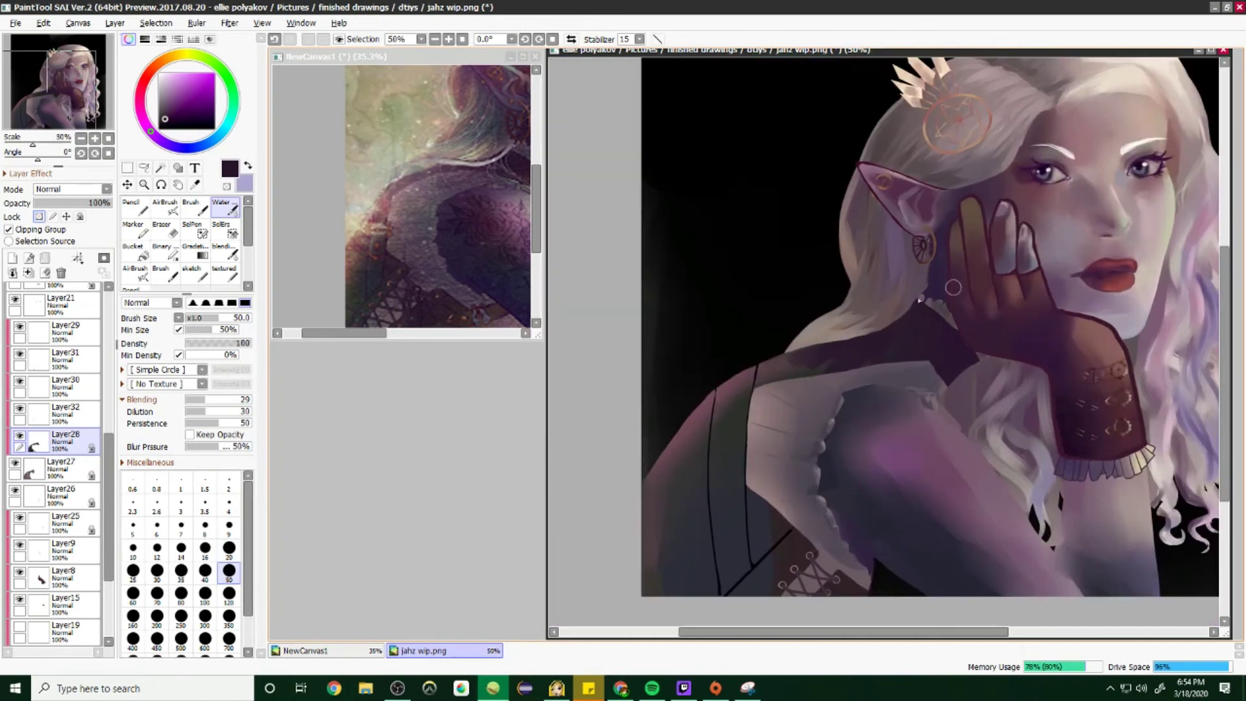
left_click_drag(831, 360, 743, 386)
mouse_move(703, 547)
left_mouse_down()
mouse_move(720, 458)
mouse_move(674, 584)
left_mouse_up()
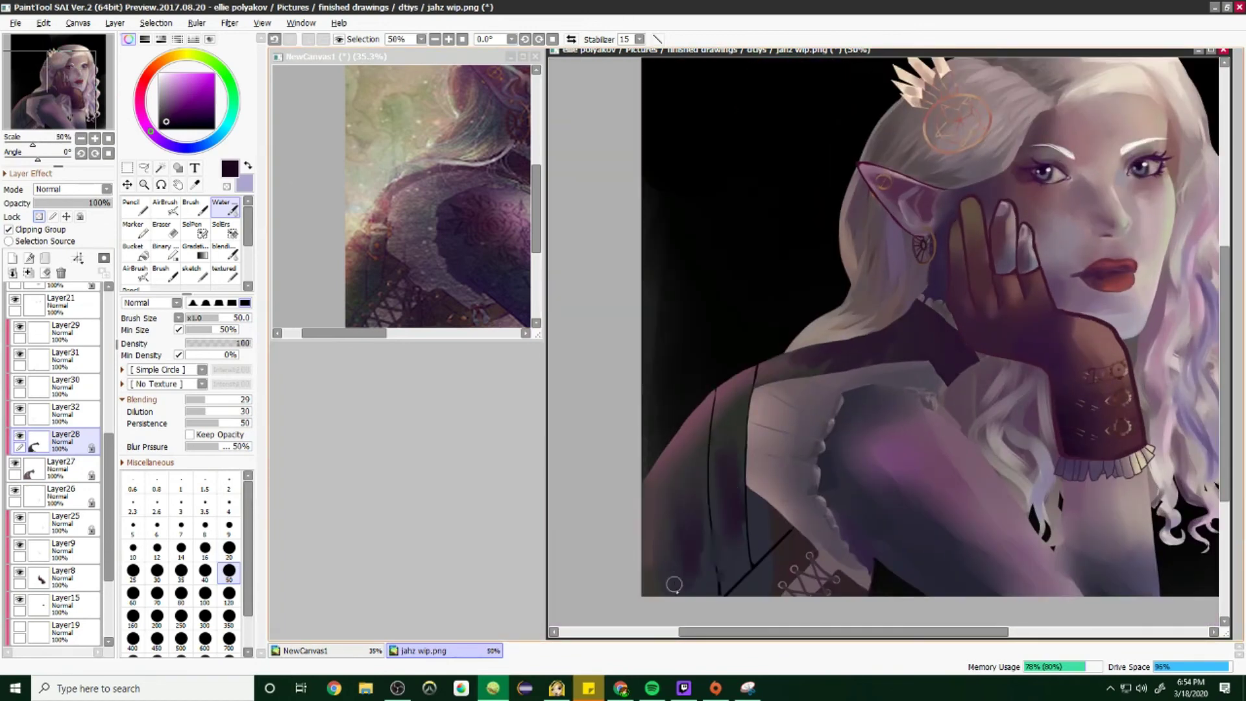
scroll(922, 324, "down", 2)
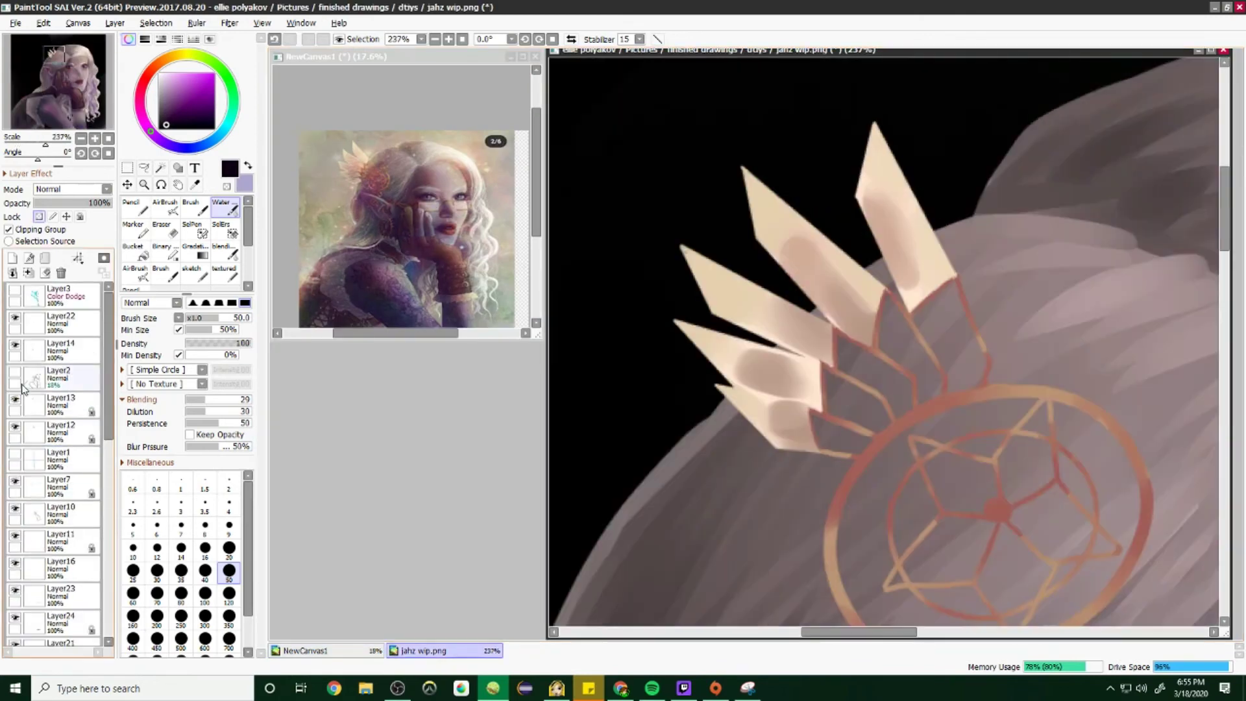
Step: Try to enlarge the headpiece's spikes on Layer13 and to transform the headpiece area on Layer12
left_click(144, 167)
left_click_drag(779, 525, 567, 409)
key("ctrl+t")
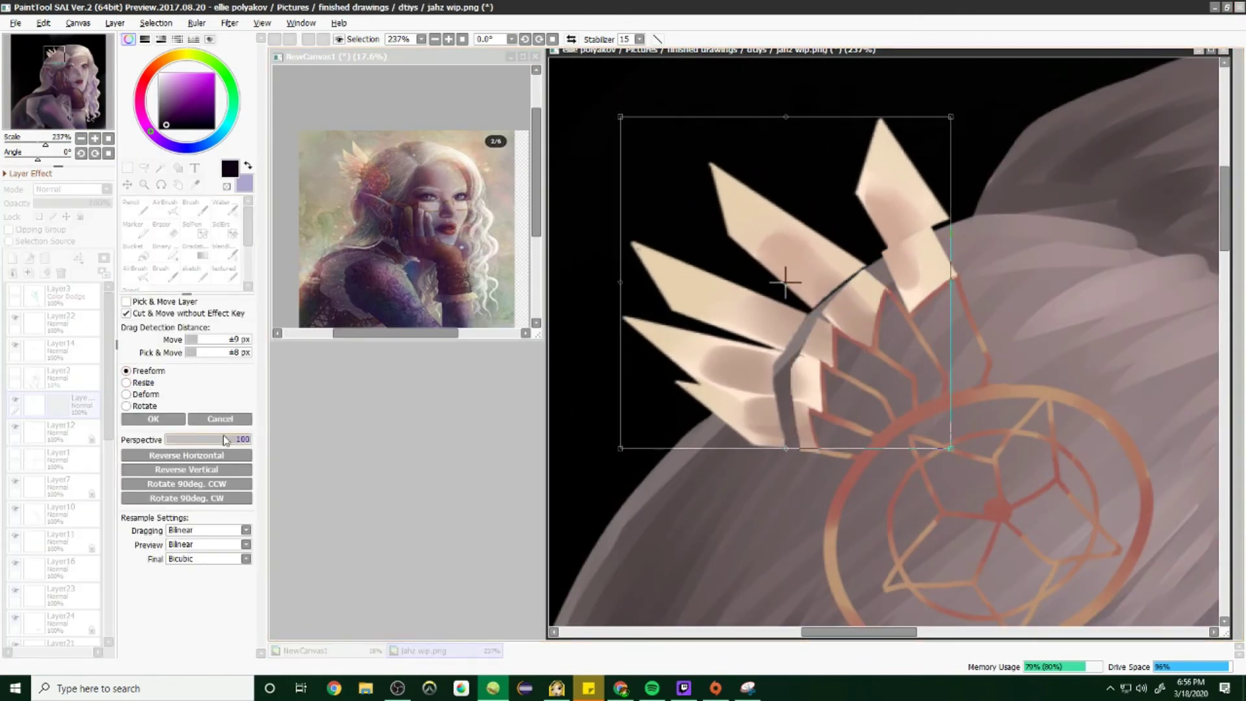
left_click_drag(671, 128, 638, 83)
key("Return")
scroll(837, 276, "down", 8)
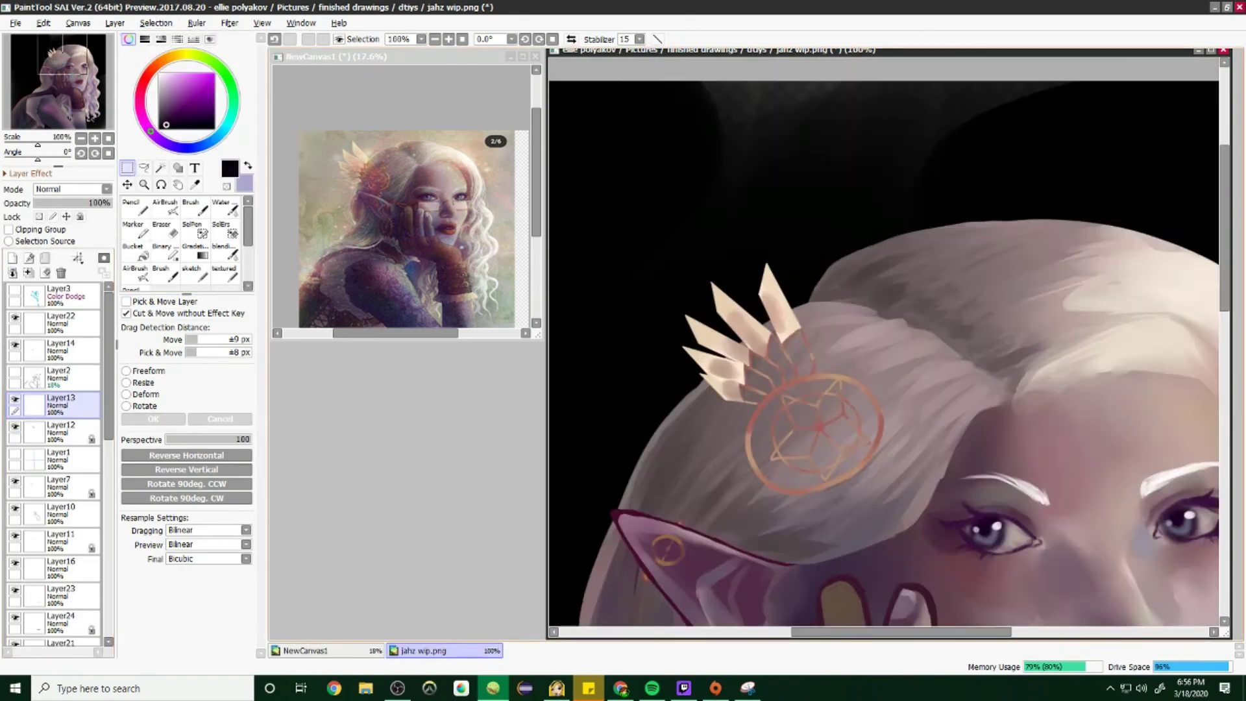
key("ctrl+z")
left_click(65, 429)
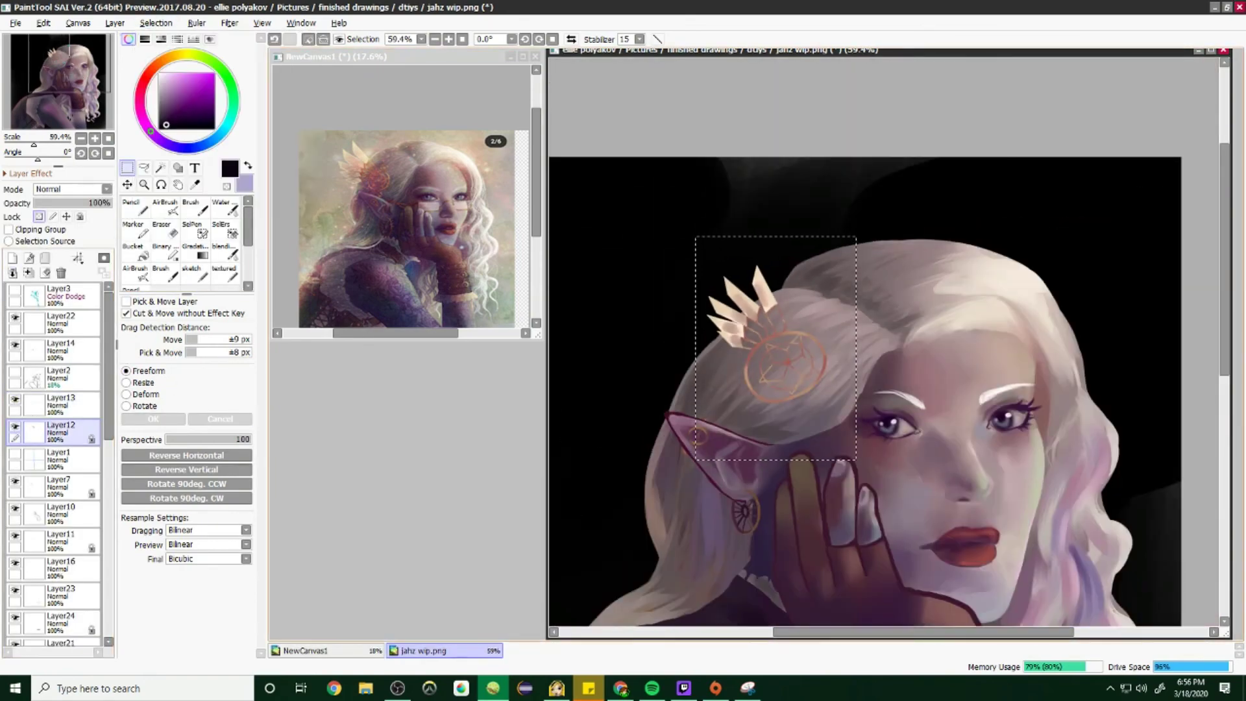
key("ctrl+t")
key("Return")
Step: Select the headpiece's spikes and ribs with the freeform lasso and enlarge them with a transform
left_click(144, 168)
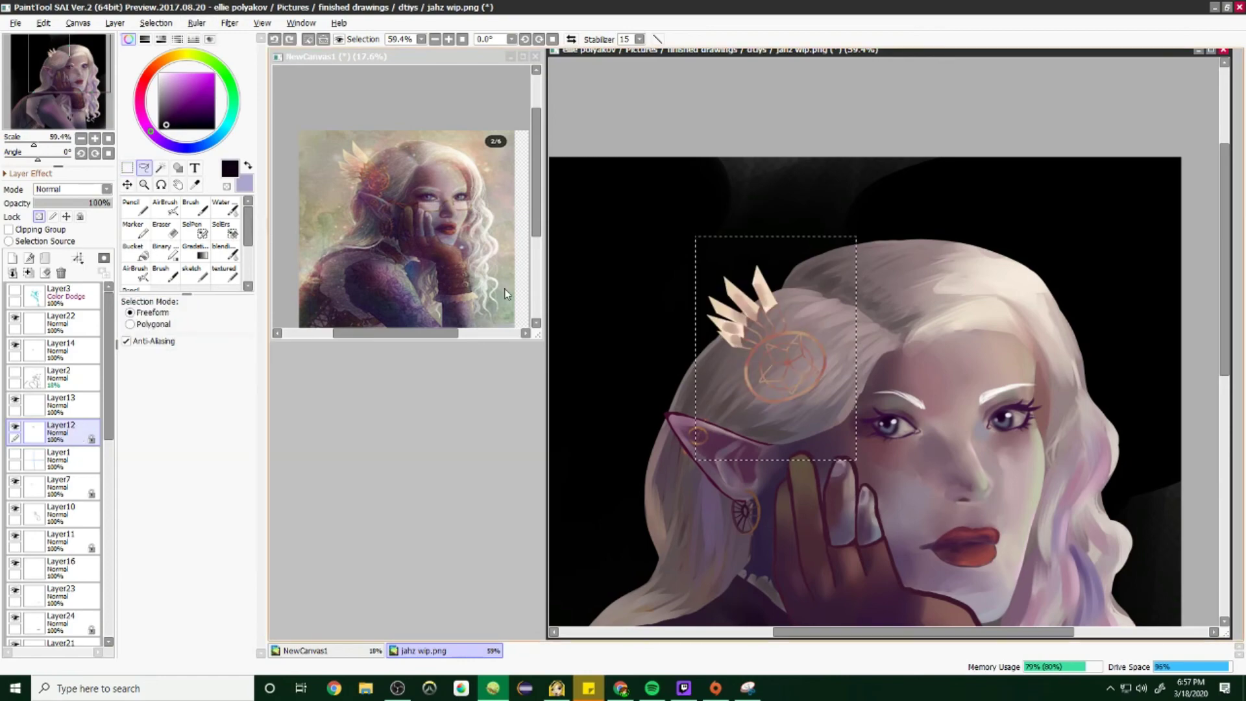
scroll(655, 381, "up", 8)
scroll(844, 389, "down", 1)
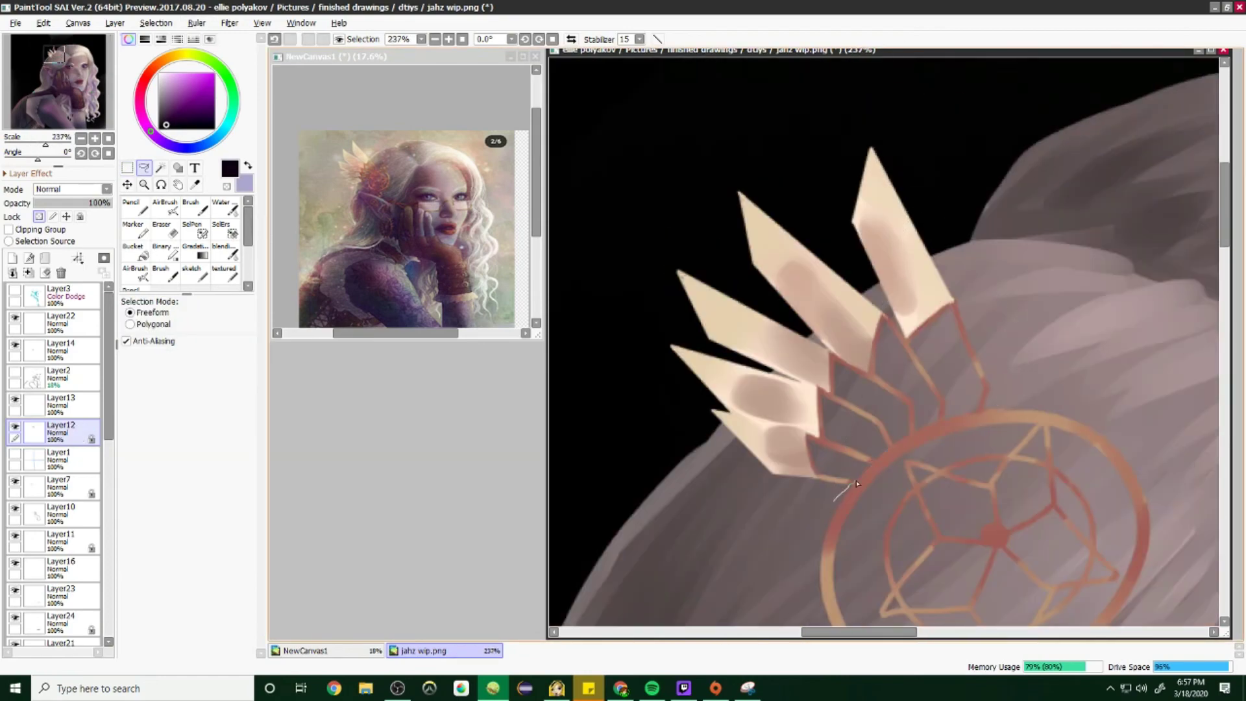
mouse_move(844, 488)
left_mouse_down()
mouse_move(737, 195)
mouse_move(838, 481)
left_mouse_up()
scroll(837, 483, "down", 6)
key("ctrl+t")
scroll(799, 222, "up", 7)
key("Return")
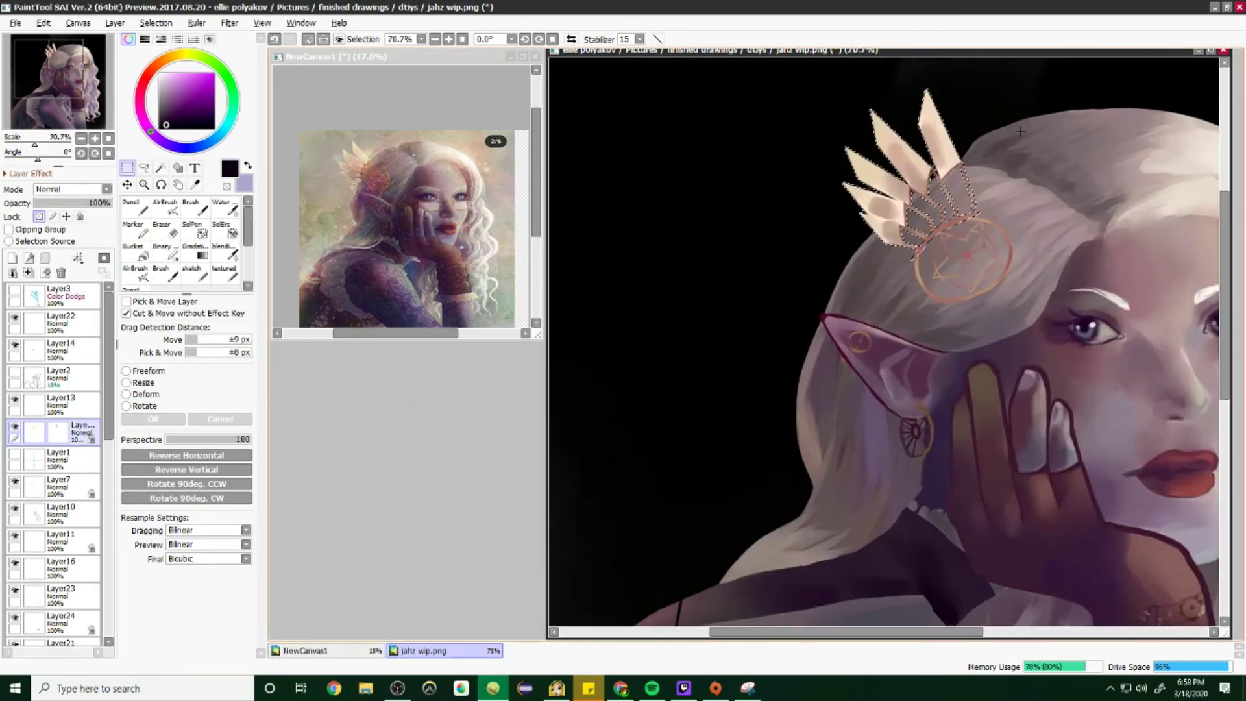
Step: Touch up the joins between the headpiece's ribs and ring on Layer12 with a sampled rust tone, and make Layer13 active
key("e")
left_click(636, 408, "alt")
key("w")
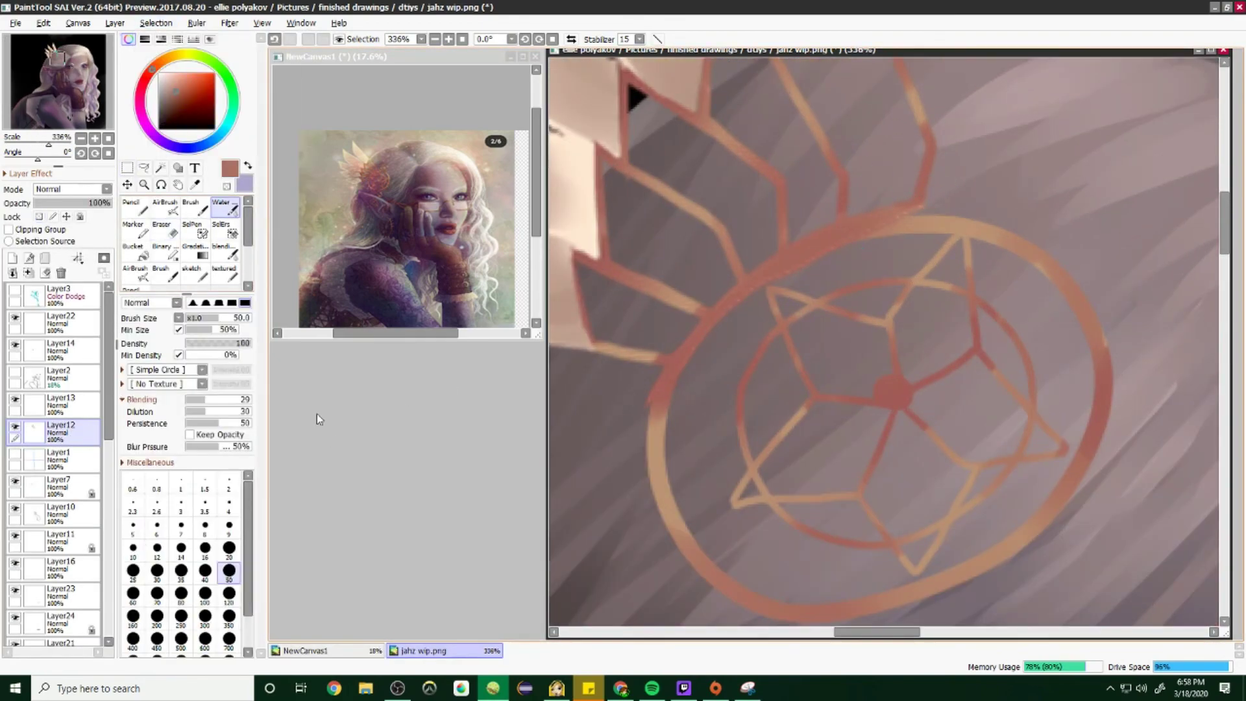
key("ctrl+minus")
key("ctrl+minus")
key("ctrl+minus")
key("ctrl+minus")
key("ctrl+minus")
key("ctrl+minus")
key("ctrl+minus")
key("ctrl+minus")
key("ctrl+minus")
key("ctrl+minus")
key("ctrl+minus")
key("ctrl+minus")
key("ctrl+minus")
left_click(43, 398)
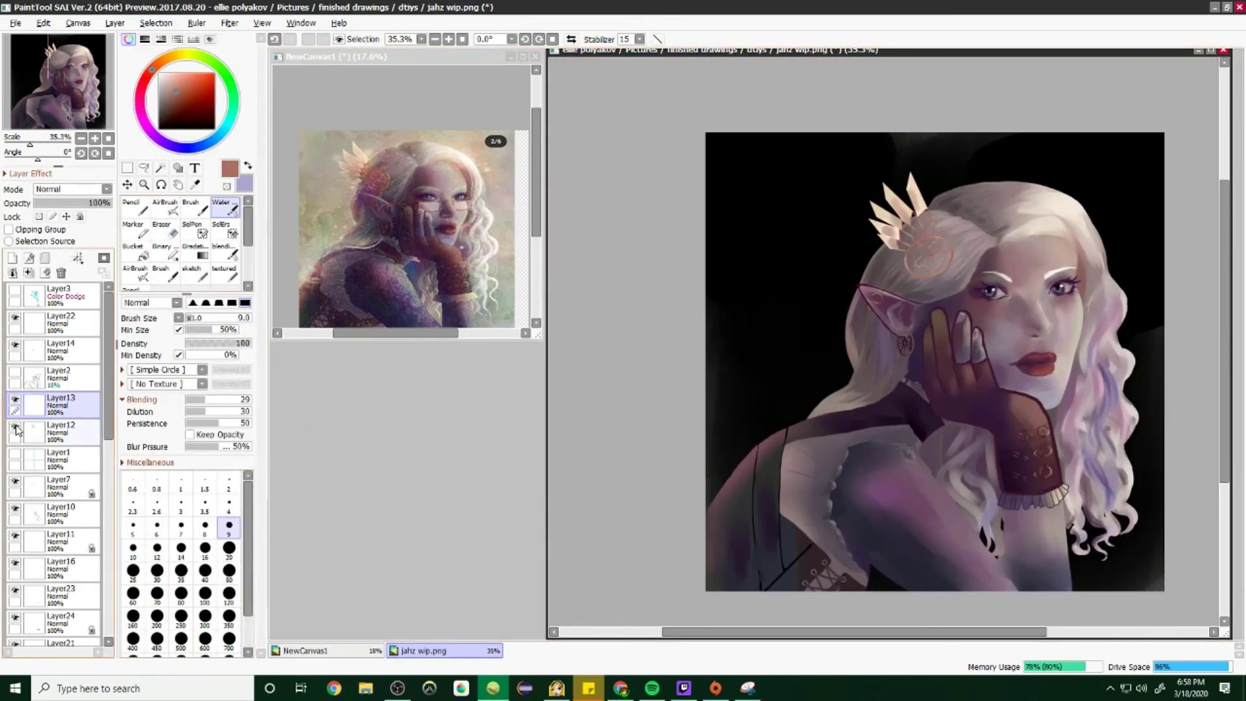
scroll(817, 189, "down", 1)
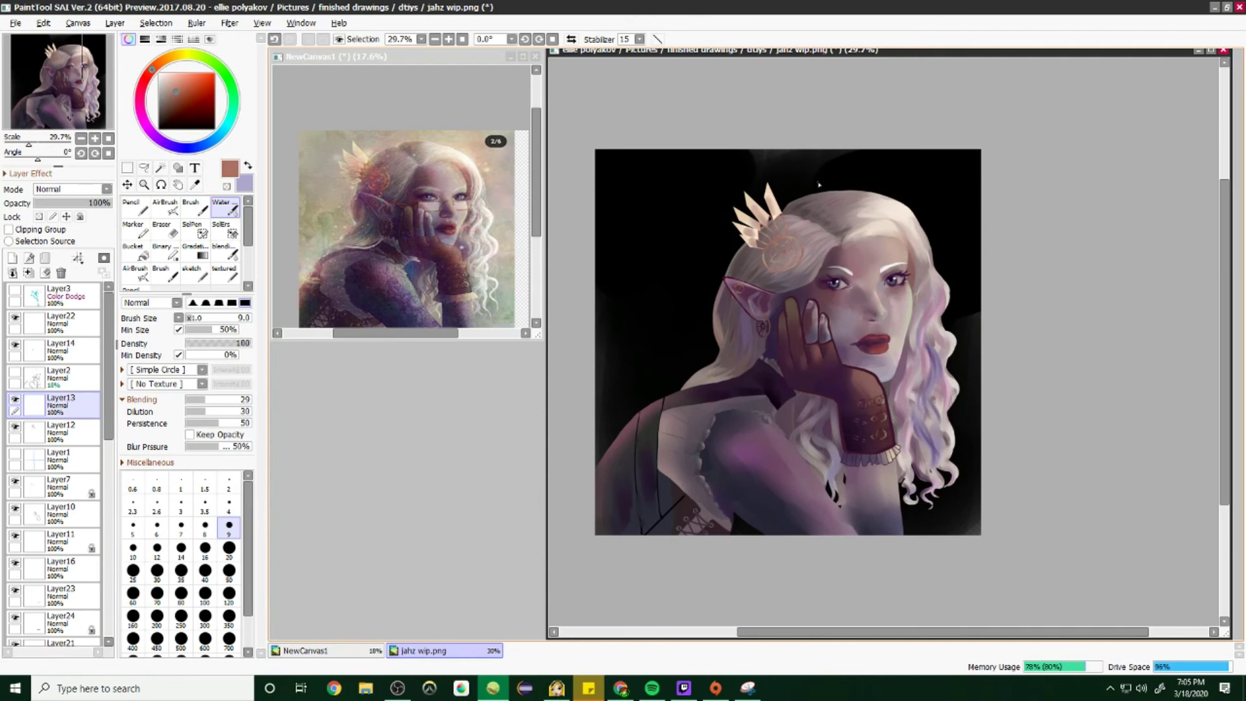
Step: Try a bright cyan Dodge glow over the hair and face on Layer22 with the watercolor brush at size 350
left_click(62, 318)
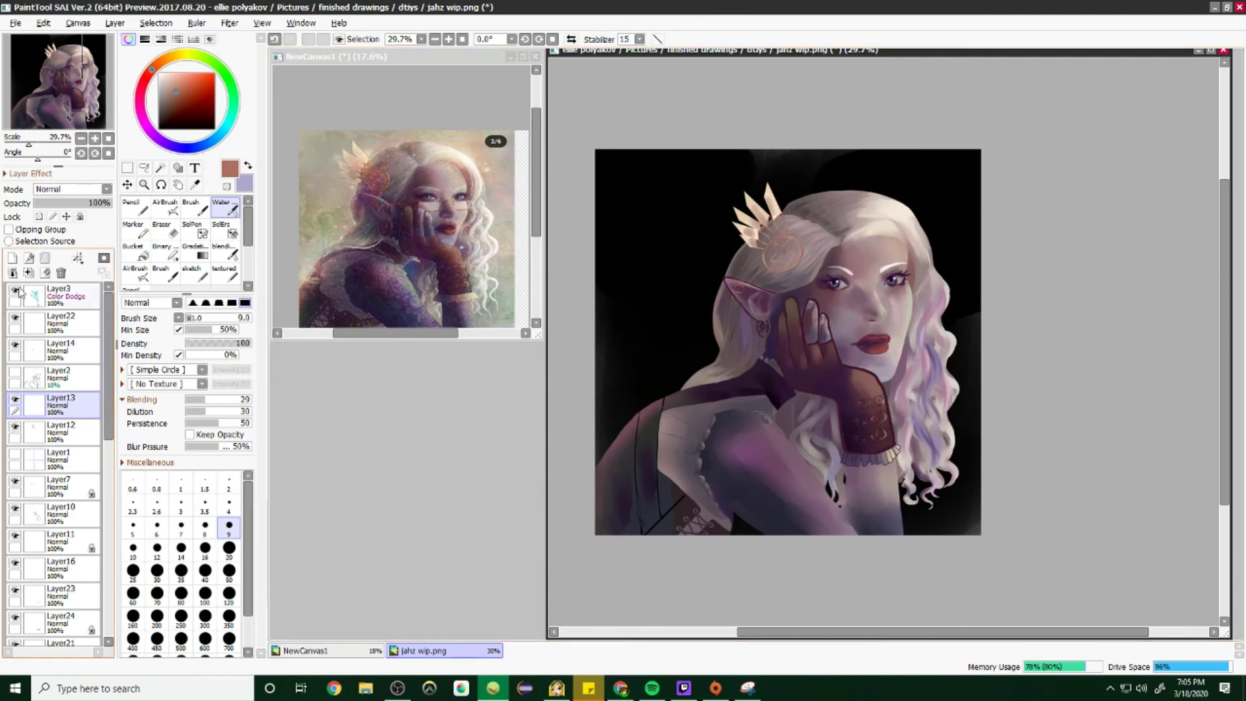
left_click(229, 122)
left_click(214, 74)
left_click(229, 620)
left_click_drag(902, 214, 867, 211)
key("ctrl+z")
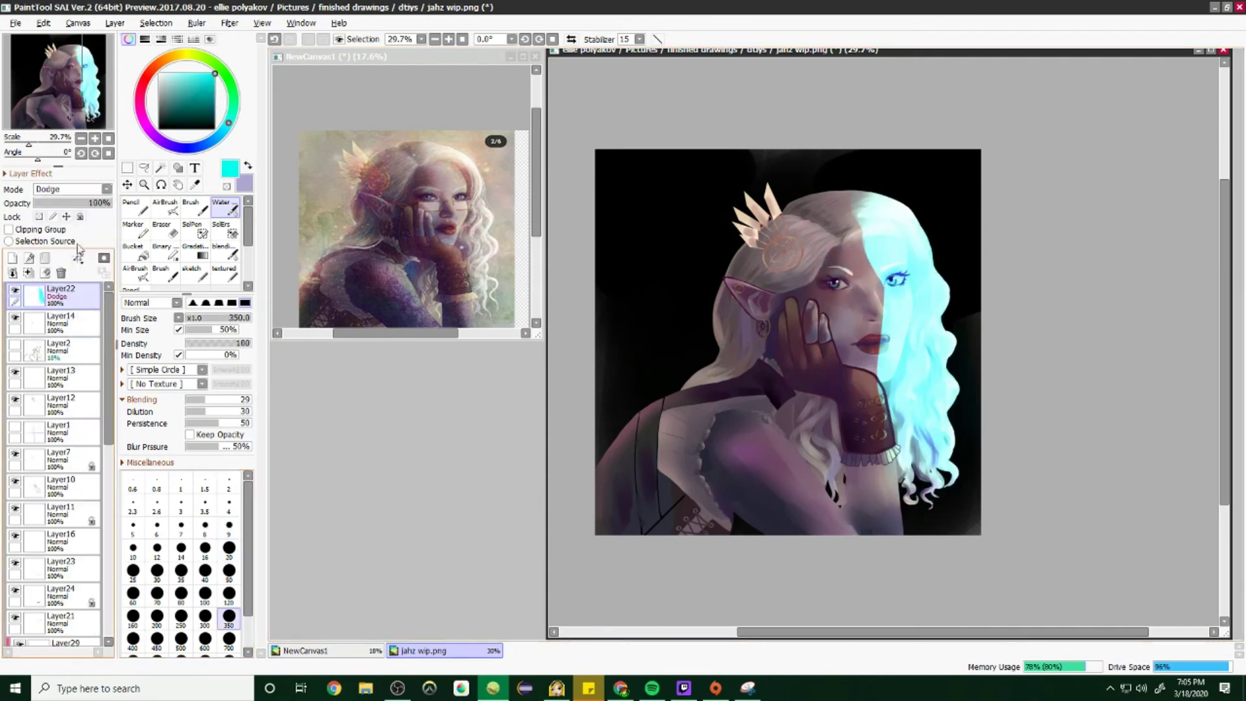
Step: Cover the figure with broad cyan strokes on Layer22 and try the Overlay and Shade blending modes
left_click_drag(747, 318, 830, 211)
left_click(71, 189)
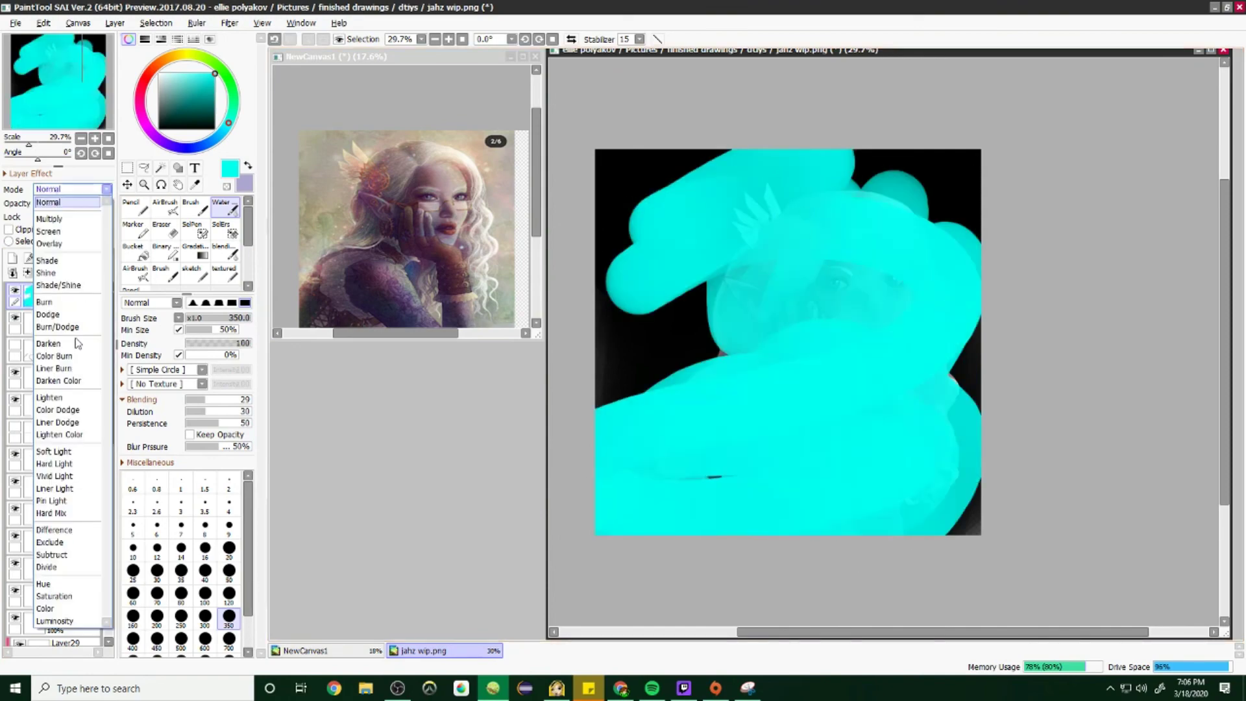
left_click(78, 246)
left_click(71, 189)
left_click(86, 262)
key("ctrl+z")
key("ctrl+z")
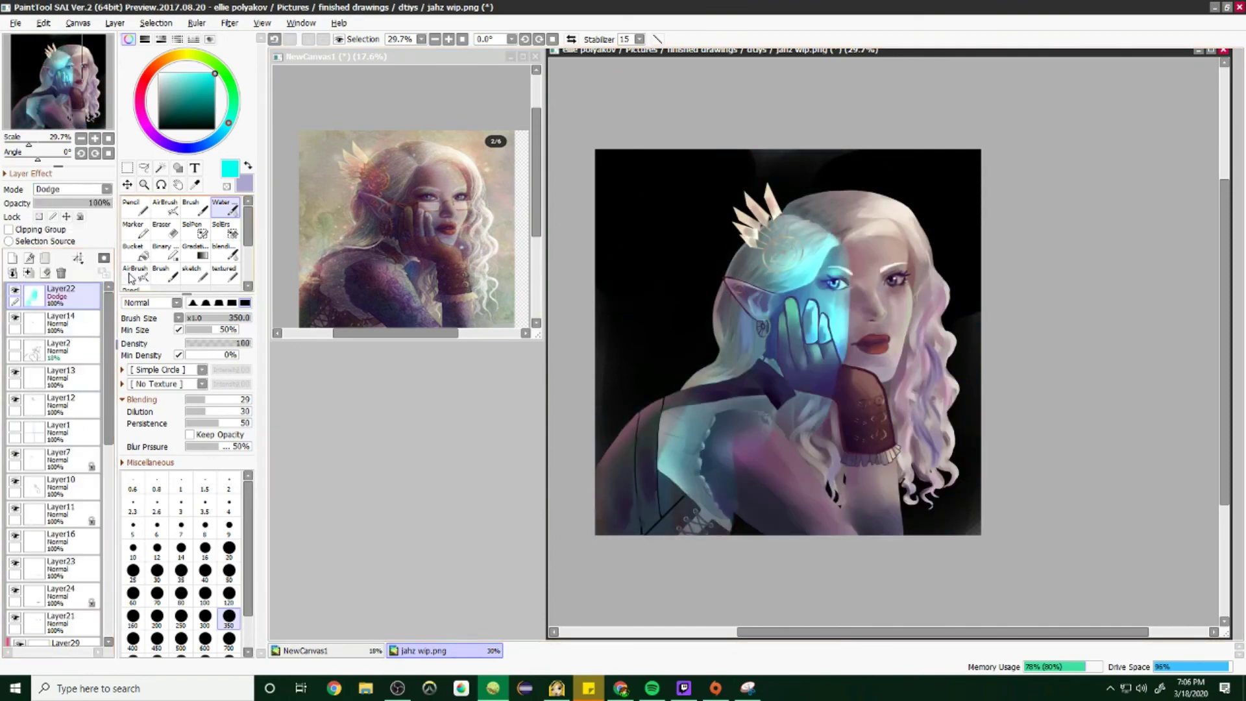
key("ctrl+y")
key("ctrl+y")
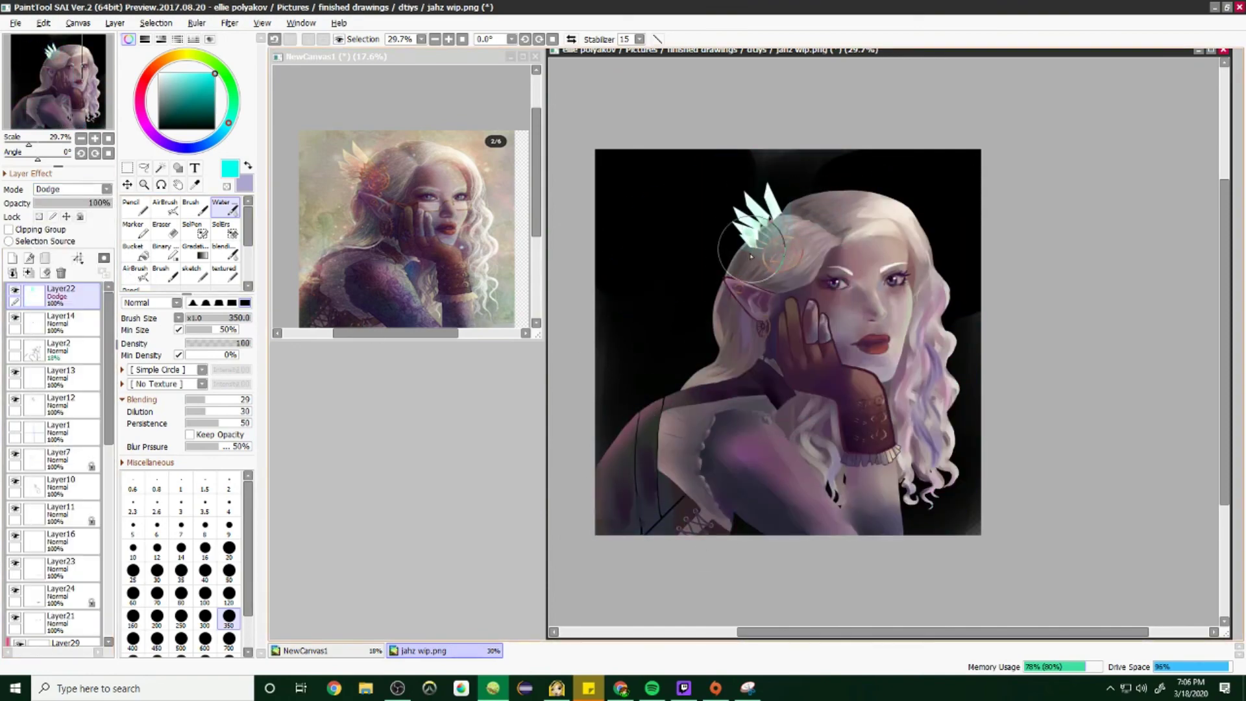
Step: Try cyan Dodge strokes over the garment, face and far-side hair, and undo them
left_click_drag(623, 494, 709, 459)
left_click_drag(908, 292, 922, 454)
left_click_drag(941, 324, 892, 313)
key("ctrl+z")
key("ctrl+z")
key("ctrl+z")
key("ctrl+z")
key("ctrl+z")
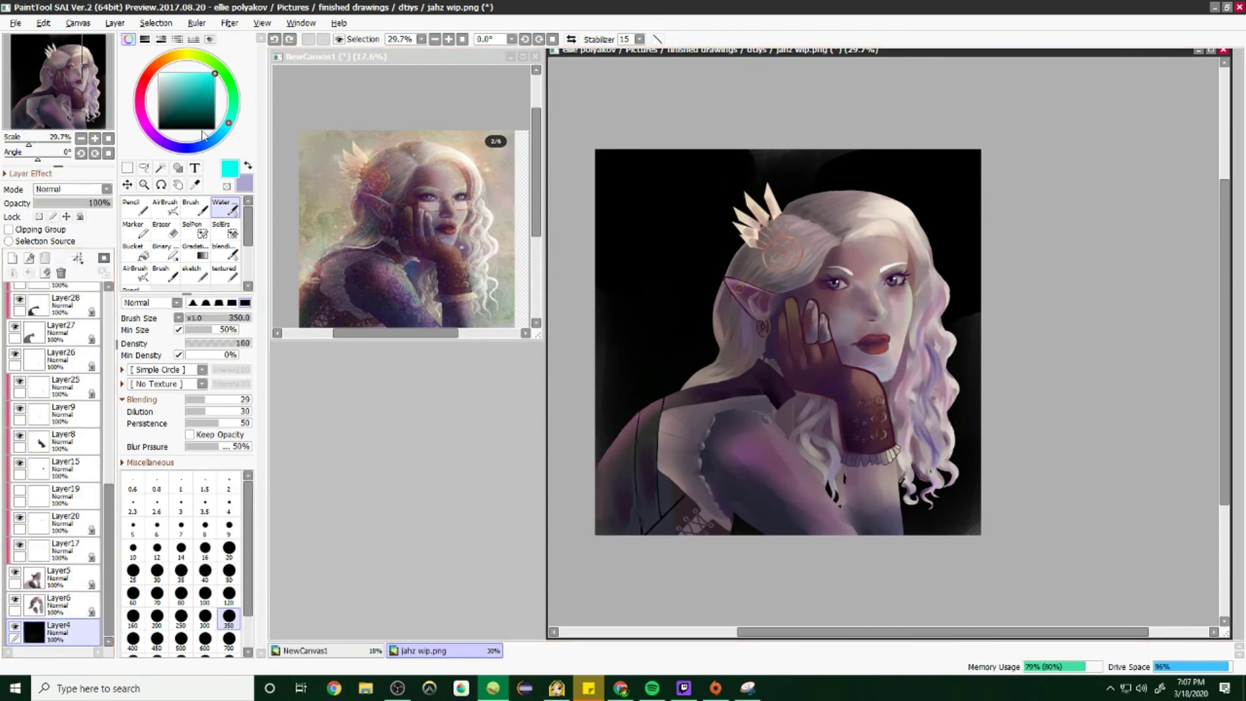
Step: Paint a broad cyan glow on the background behind the figure on Layer33 and shift its hue to purple
mouse_move(610, 448)
left_mouse_down()
mouse_move(655, 305)
mouse_move(805, 175)
left_mouse_up()
key("ctrl+u")
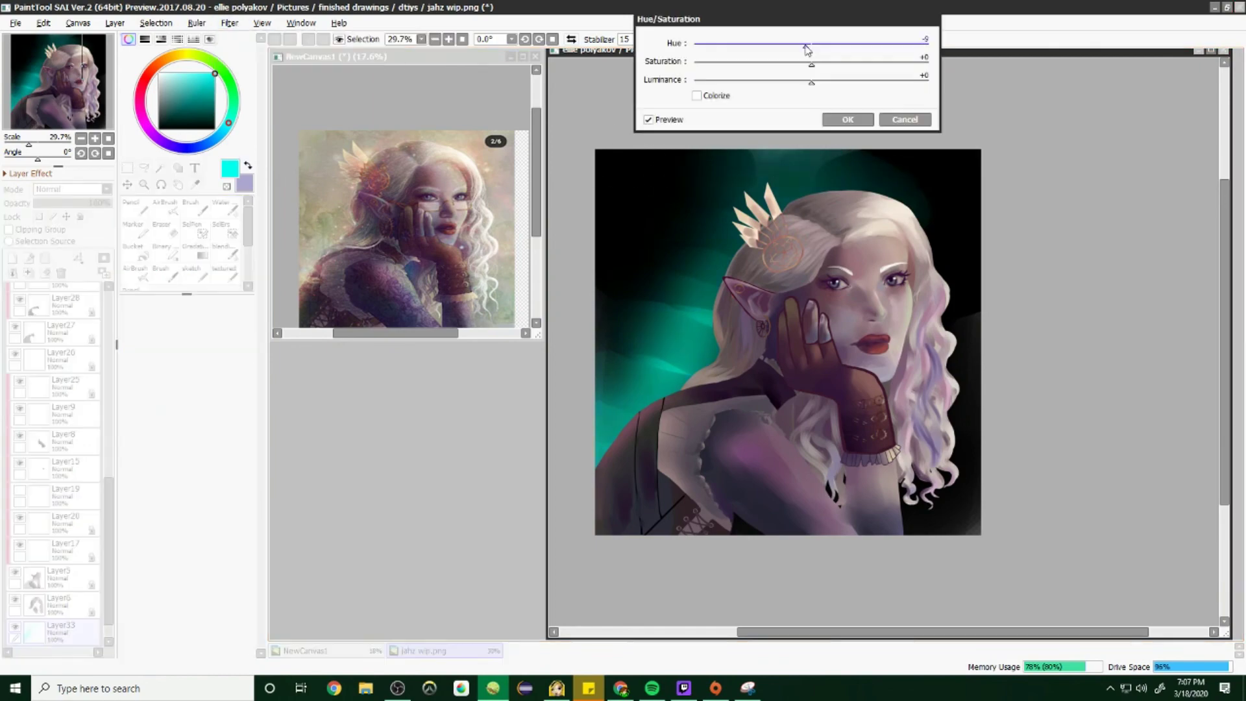
left_click_drag(808, 57, 896, 57)
key("Return")
scroll(241, 616, "down", 1)
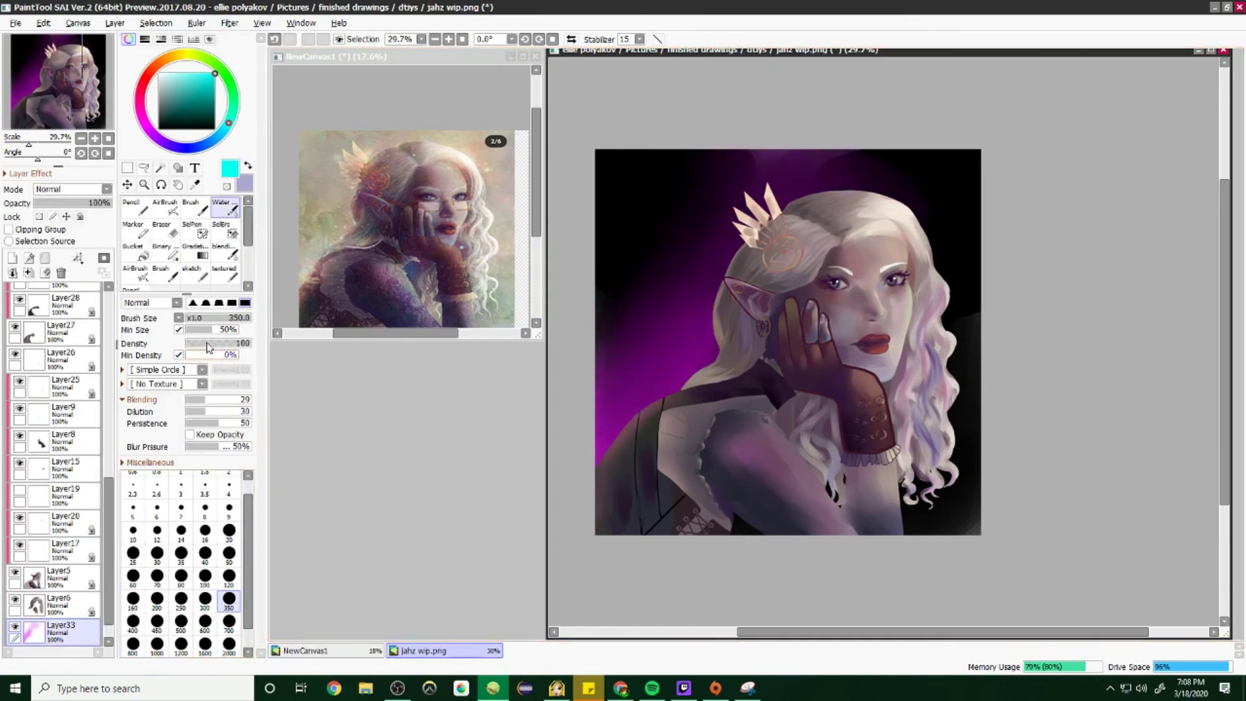
Step: Undo the purple background glow, restore it once for comparison, and undo it again
key("ctrl+z")
key("ctrl+z")
key("ctrl+z")
key("n")
scroll(677, 231, "up", 2)
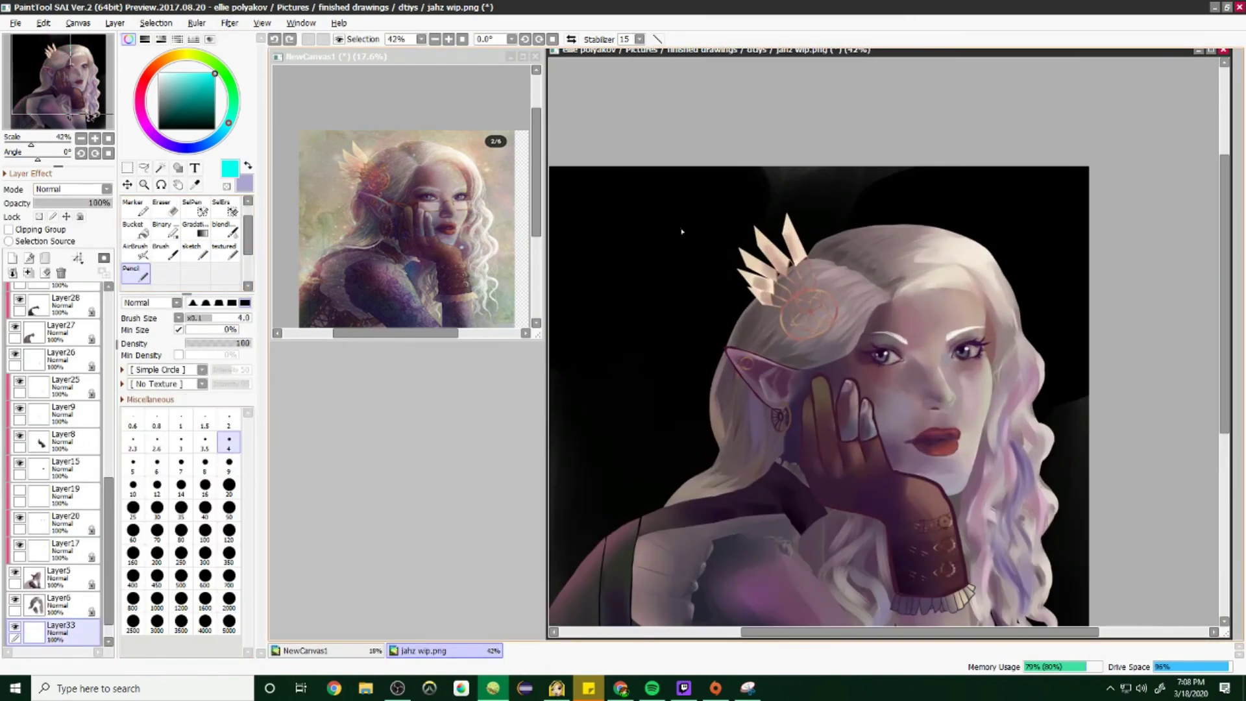
scroll(677, 231, "down", 2)
scroll(654, 403, "up", 5)
key("ctrl+y")
scroll(654, 403, "down", 5)
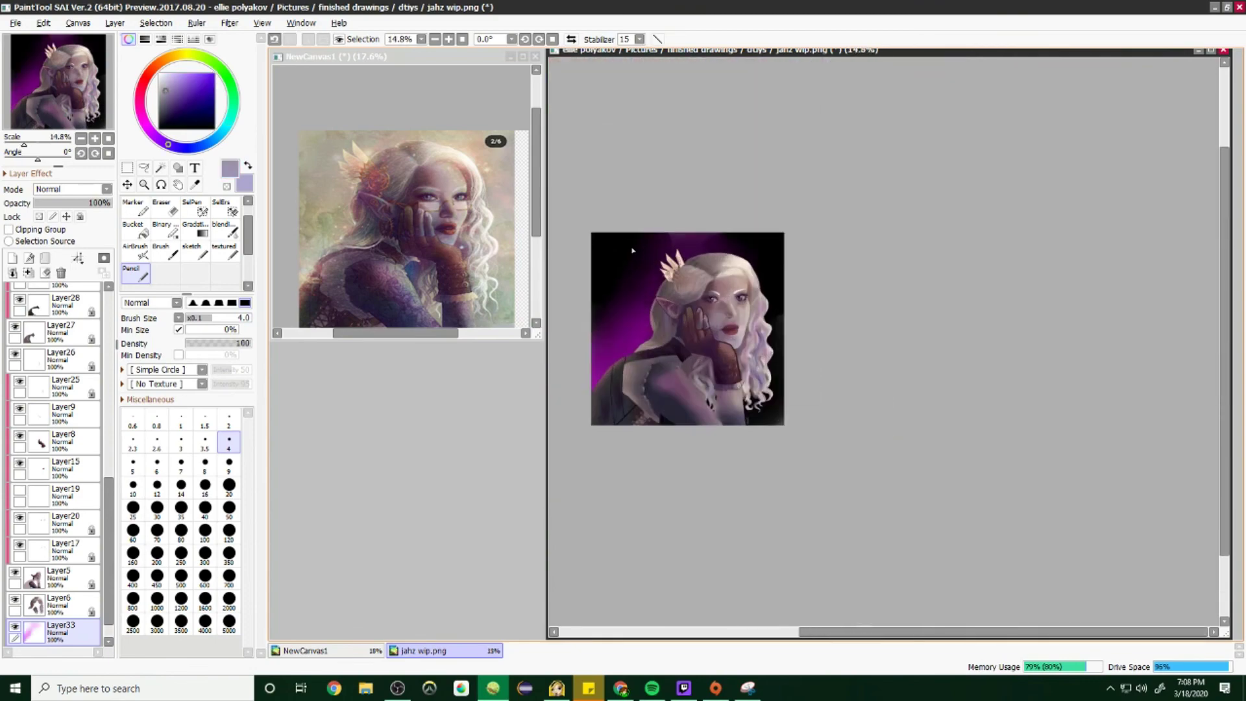
key("ctrl+z")
Step: Cover the background with solid black on Layer33 using the pencil at size 5000
scroll(654, 404, "up", 4)
scroll(654, 403, "down", 4)
left_click(229, 622)
scroll(951, 240, "up", 5)
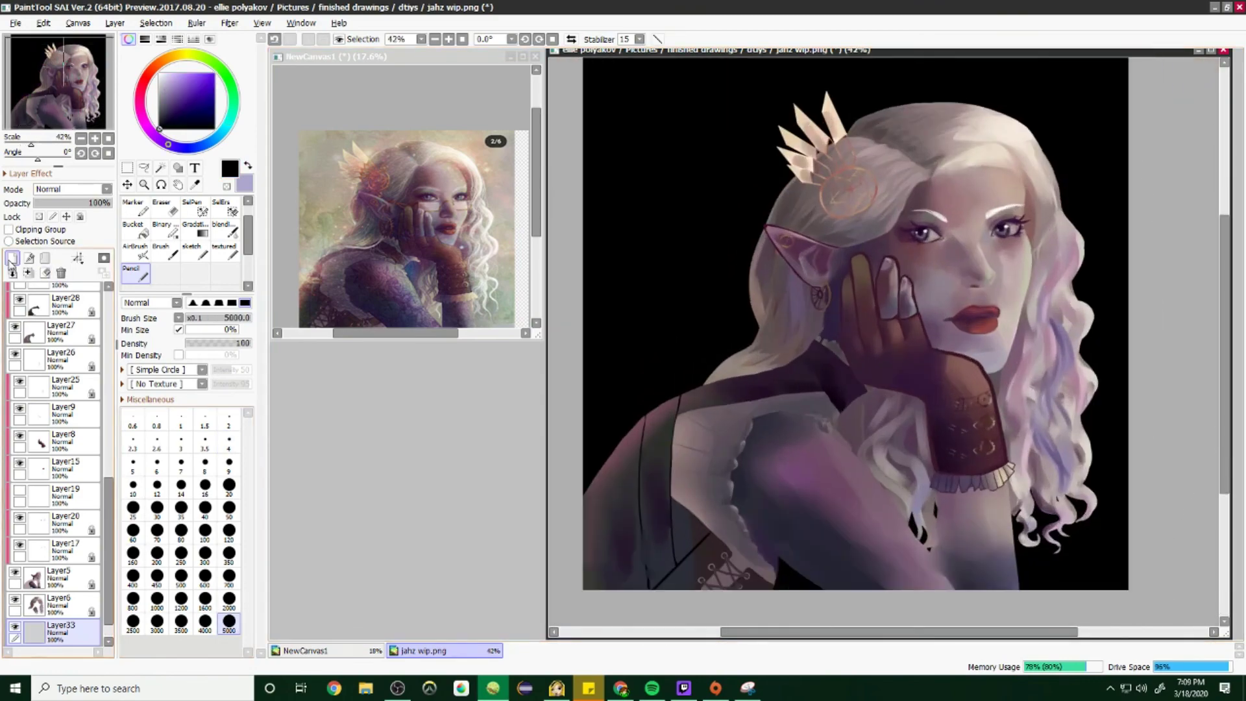
Step: Draw a purple signature beside the shoulder, shift its hue by +48 and lower its saturation
left_click_drag(627, 414, 598, 455)
key("ctrl+u")
left_click(810, 47)
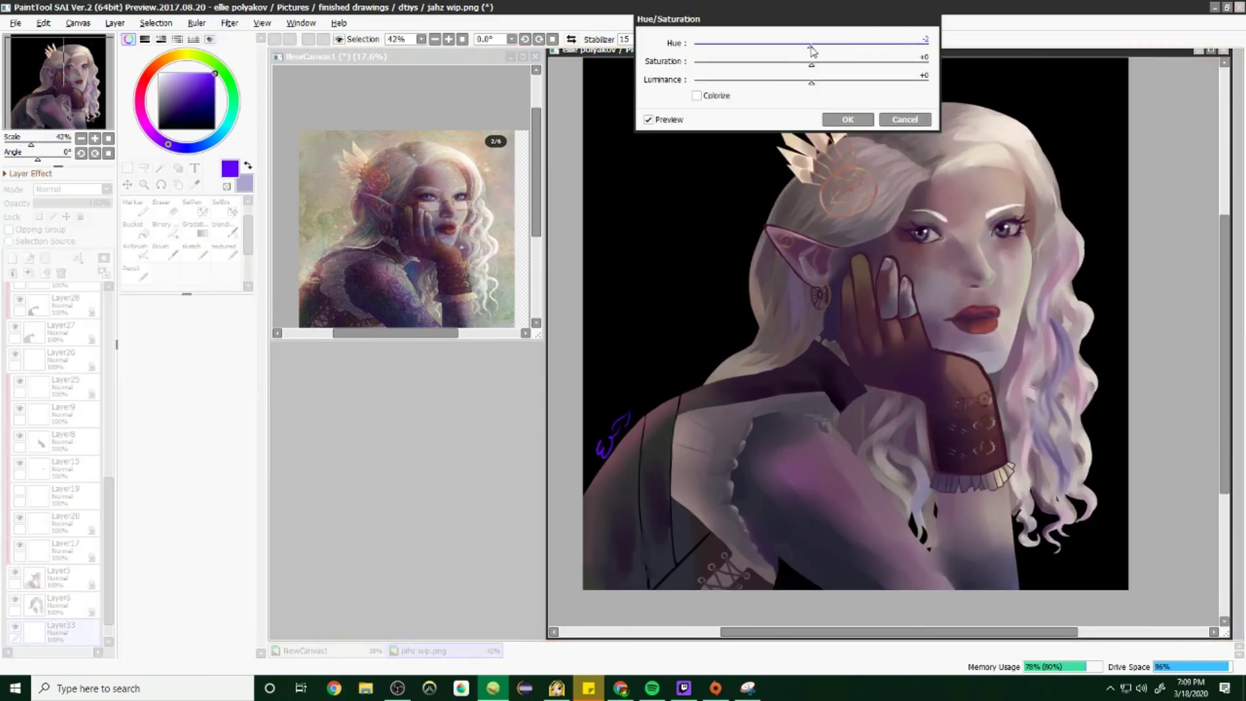
left_click_drag(747, 47, 844, 46)
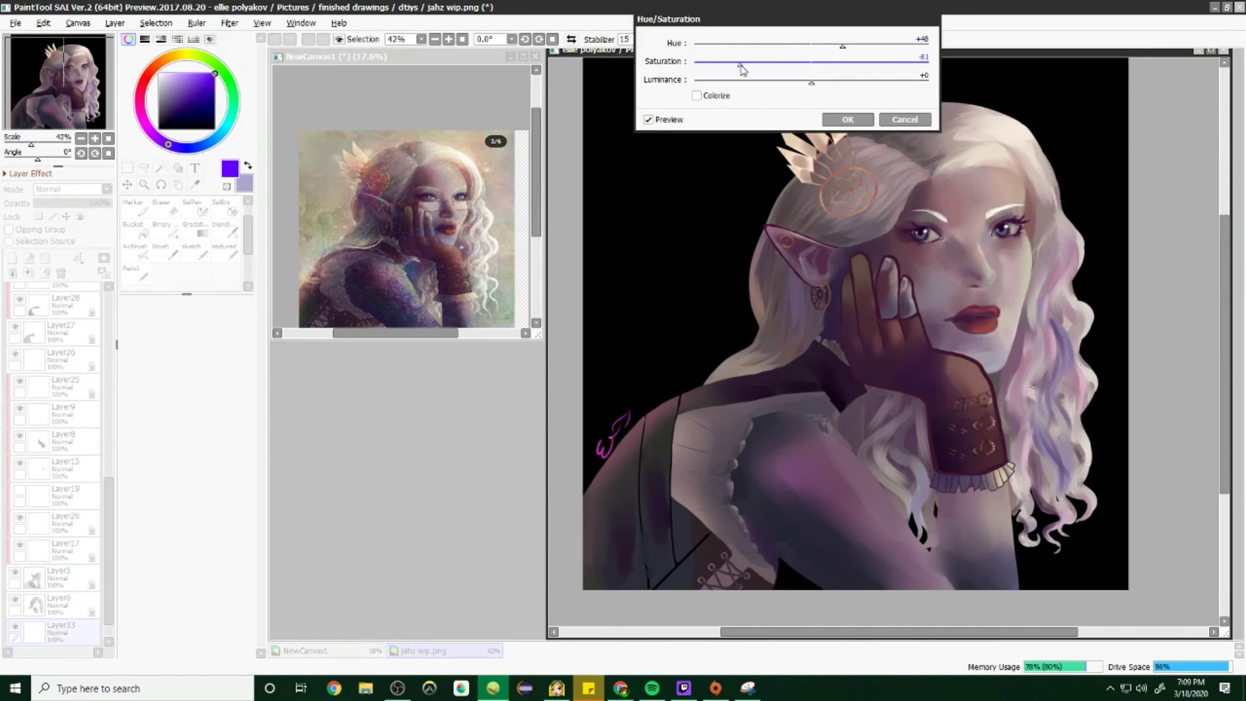
left_click(848, 120)
Step: Tint the signature with a tan tone sampled from the painting and blend it using the watercolor brush at size 20
scroll(797, 354, "up", 4)
left_click(797, 355, "alt")
scroll(797, 354, "down", 4)
left_click(797, 355, "alt")
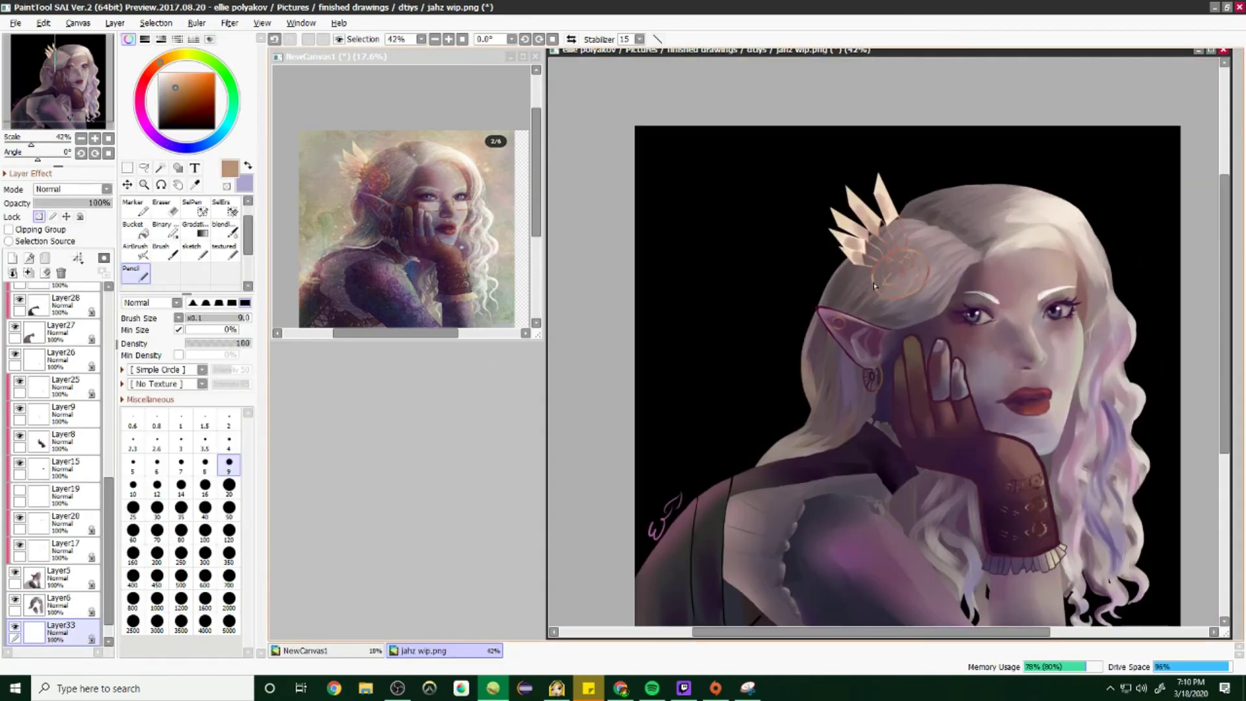
scroll(797, 354, "up", 5)
left_click(224, 206)
left_click(231, 547)
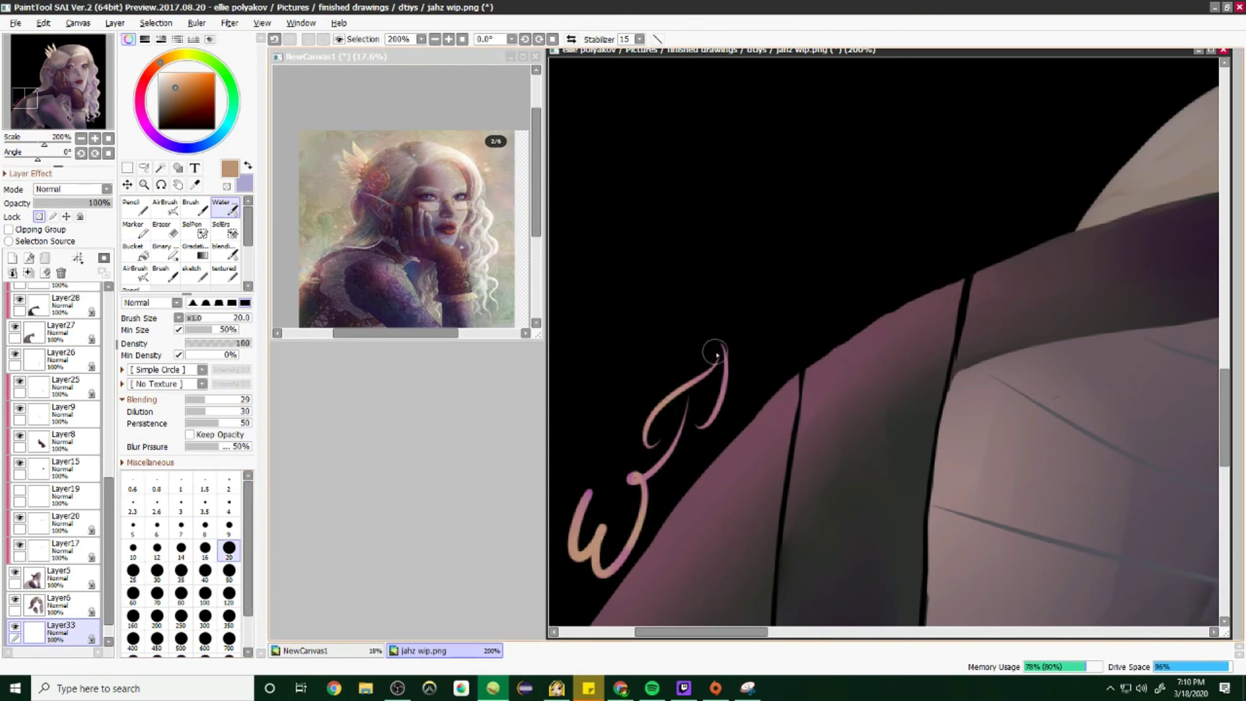
left_click(585, 497, "alt")
mouse_move(584, 500)
left_mouse_down()
mouse_move(649, 477)
mouse_move(724, 364)
mouse_move(703, 389)
mouse_move(723, 461)
mouse_move(664, 407)
left_mouse_up()
Step: Reshape the signature's lower letter and recolor its strokes with crimson using the eraser and the pencil at size 9
scroll(788, 376, "down", 3)
scroll(789, 377, "up", 3)
key("e")
scroll(166, 271, "down", 2)
left_click(138, 273)
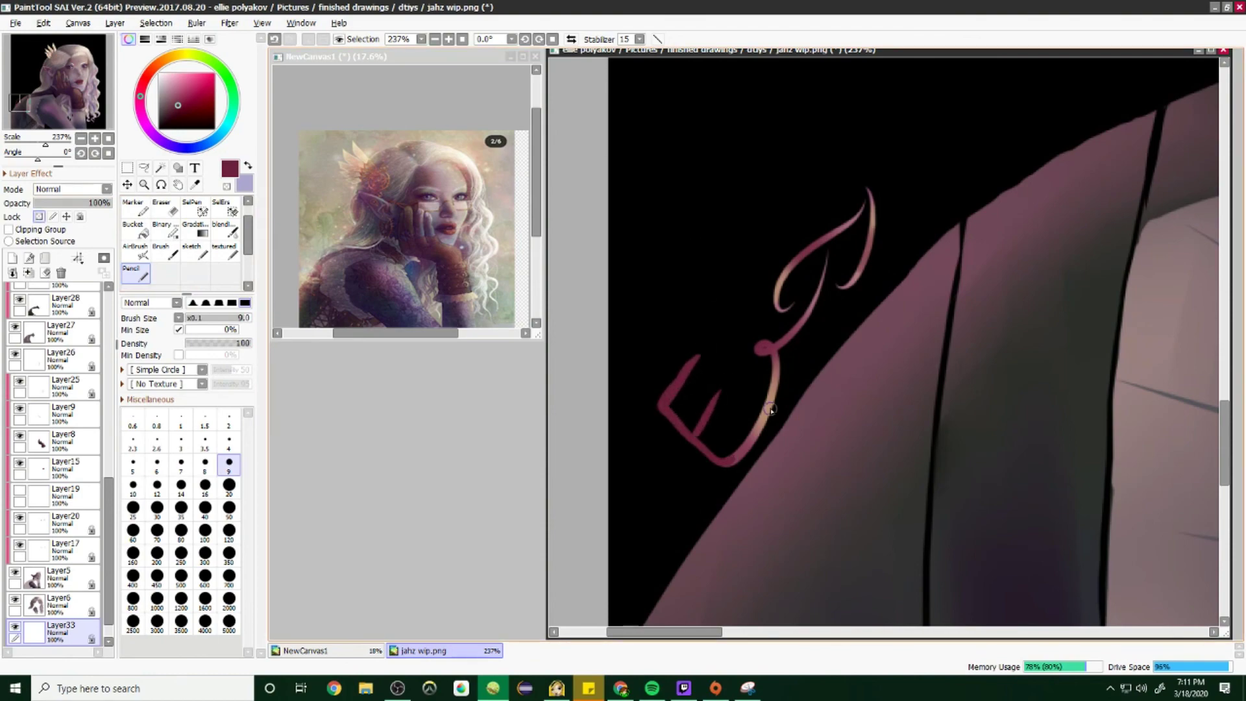
key("w")
scroll(1114, 177, "down", 6)
Step: Save the painting under a new file name, "jahz .png", in the dtys folder
key("ctrl+shift+s")
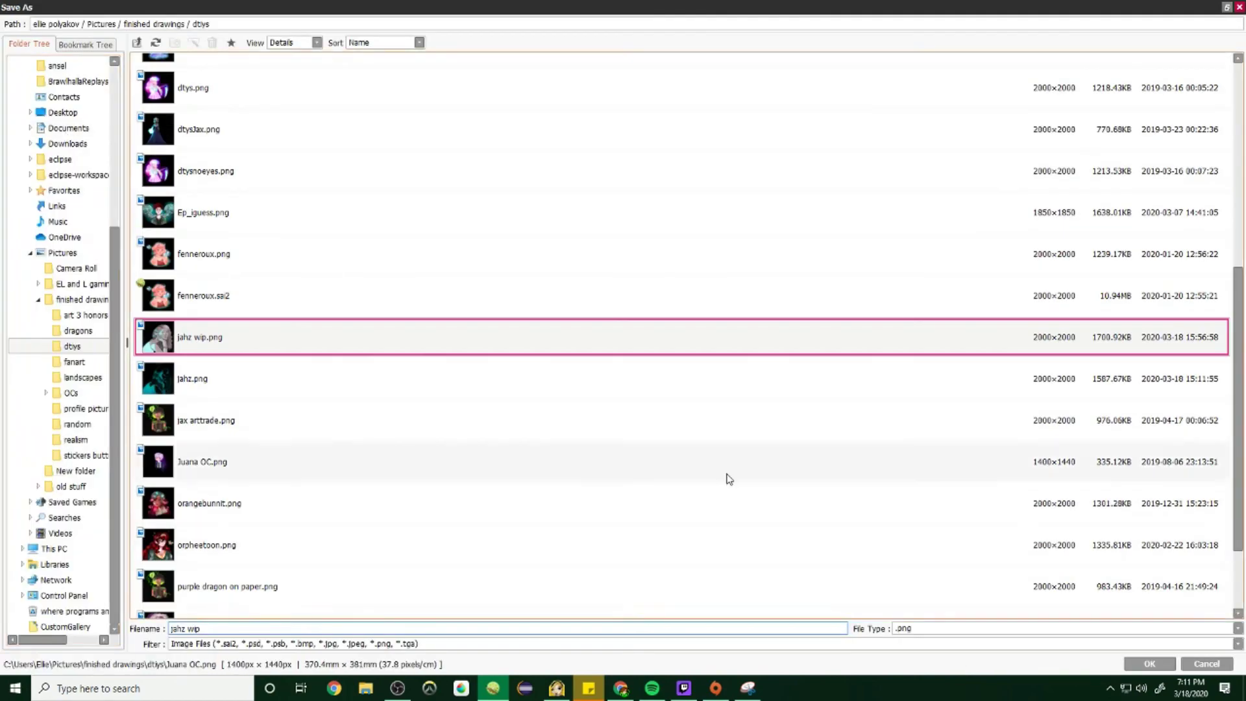
double_click(194, 628)
key("Delete")
key("Return")
key("alt+f")
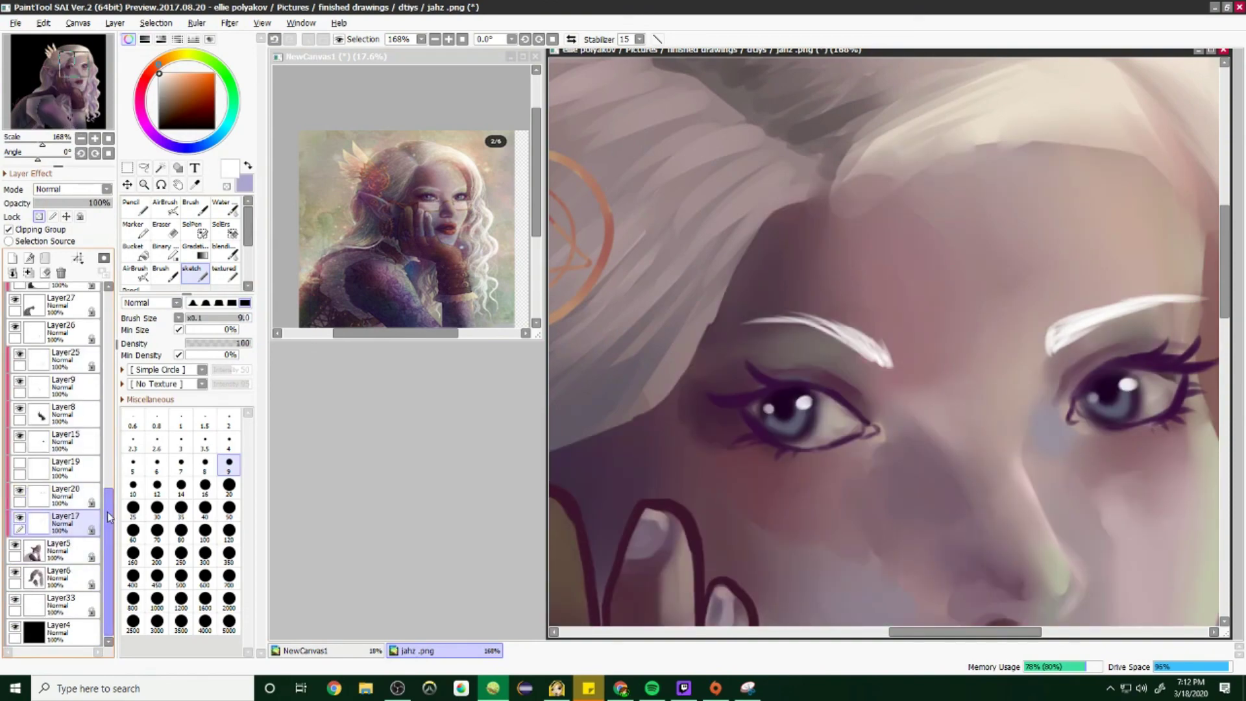
Step: Recolor the white eyebrows on Layer16 with a muted mauve-gray sampled from the painting, using the sketch brush at size 300
scroll(21, 509, "up", 4)
left_click(65, 337)
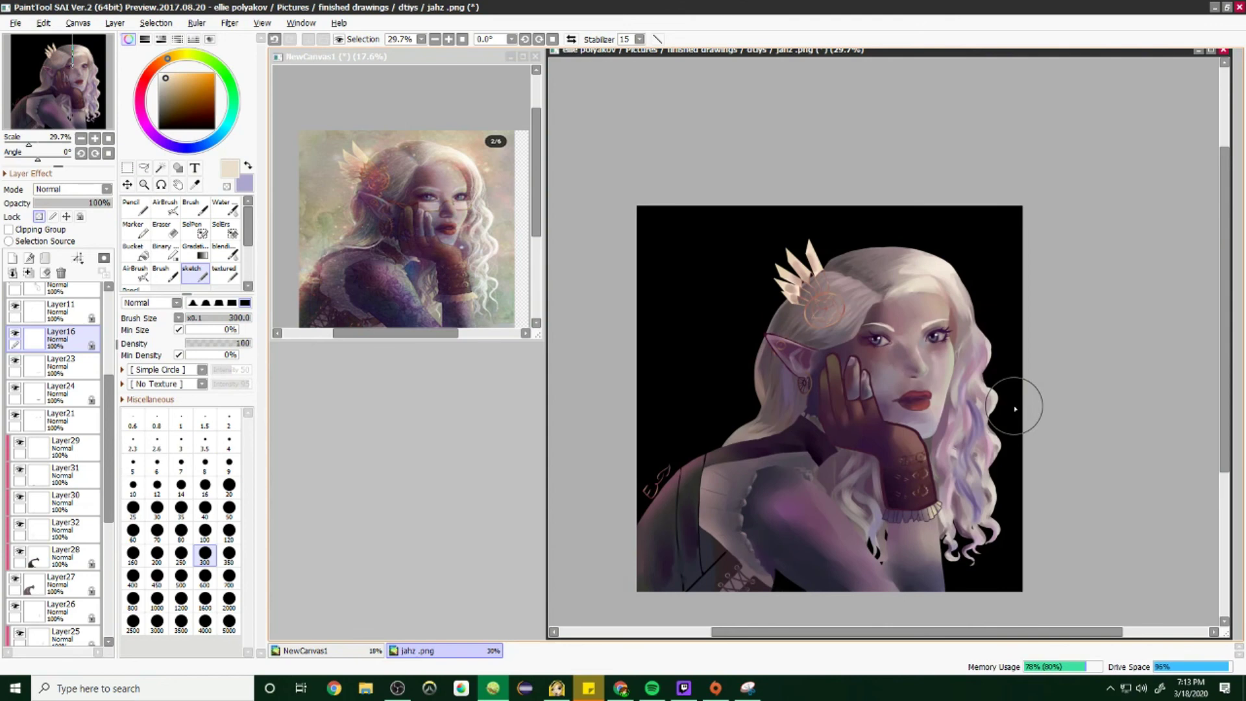
left_click(1015, 409, "alt")
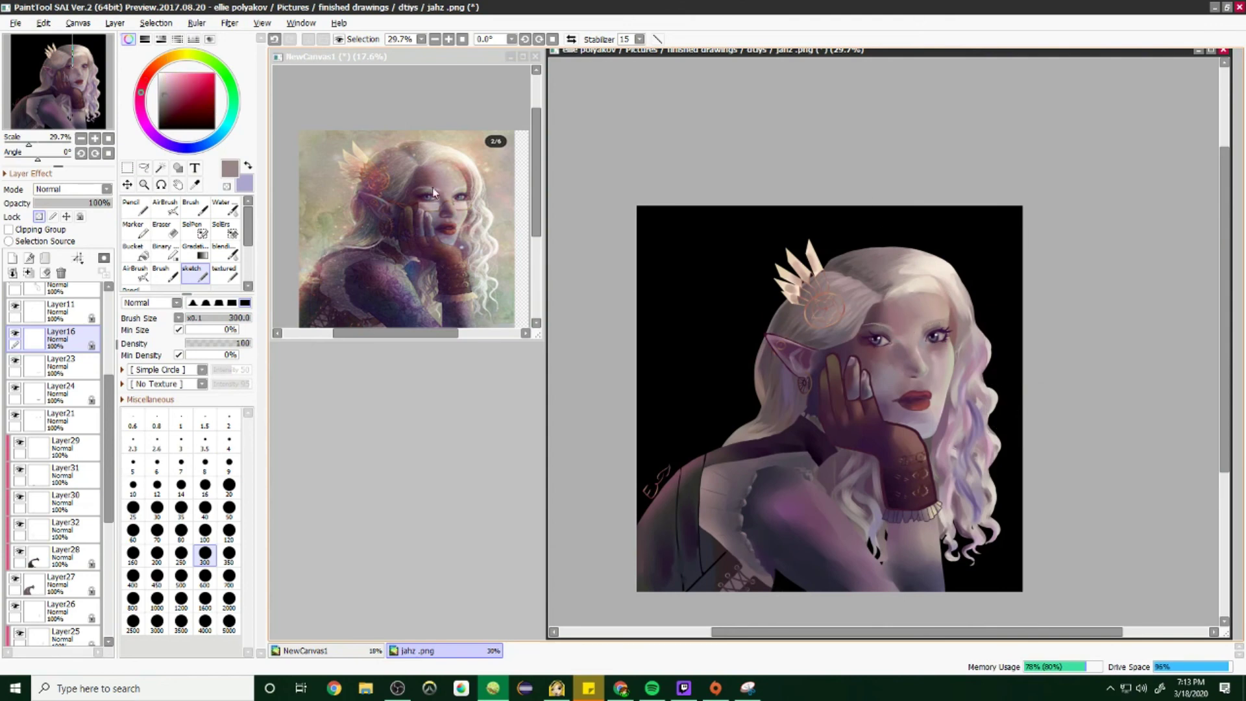
Step: Select Layer22 at the top of the layer stack, pick a light pink and set the layer's blending mode to Dodge
scroll(58, 389, "up", 3)
left_click(62, 292)
left_click(180, 73)
left_click(72, 189)
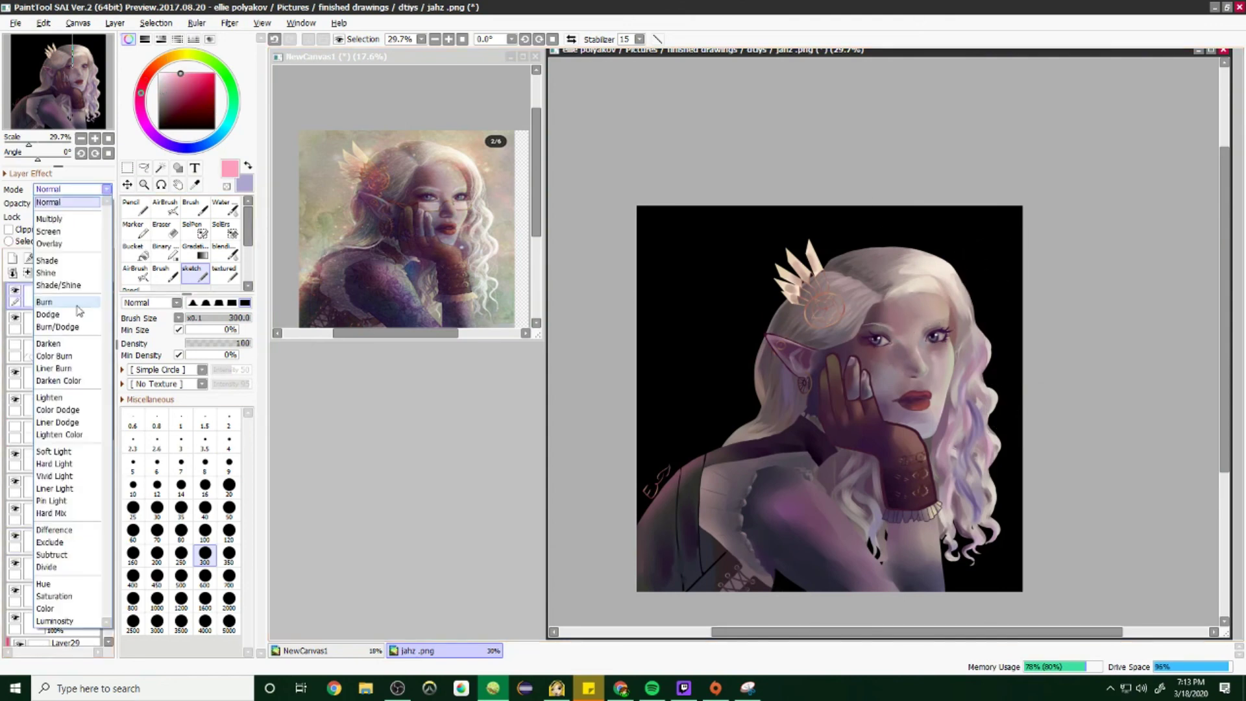
left_click(58, 303)
Step: Brush a pink glow over the outer hair curls and the headpiece with the watercolor brush at size 120
left_click(224, 206)
mouse_move(928, 266)
left_mouse_down()
mouse_move(974, 363)
mouse_move(983, 513)
left_mouse_up()
scroll(980, 376, "up", 2)
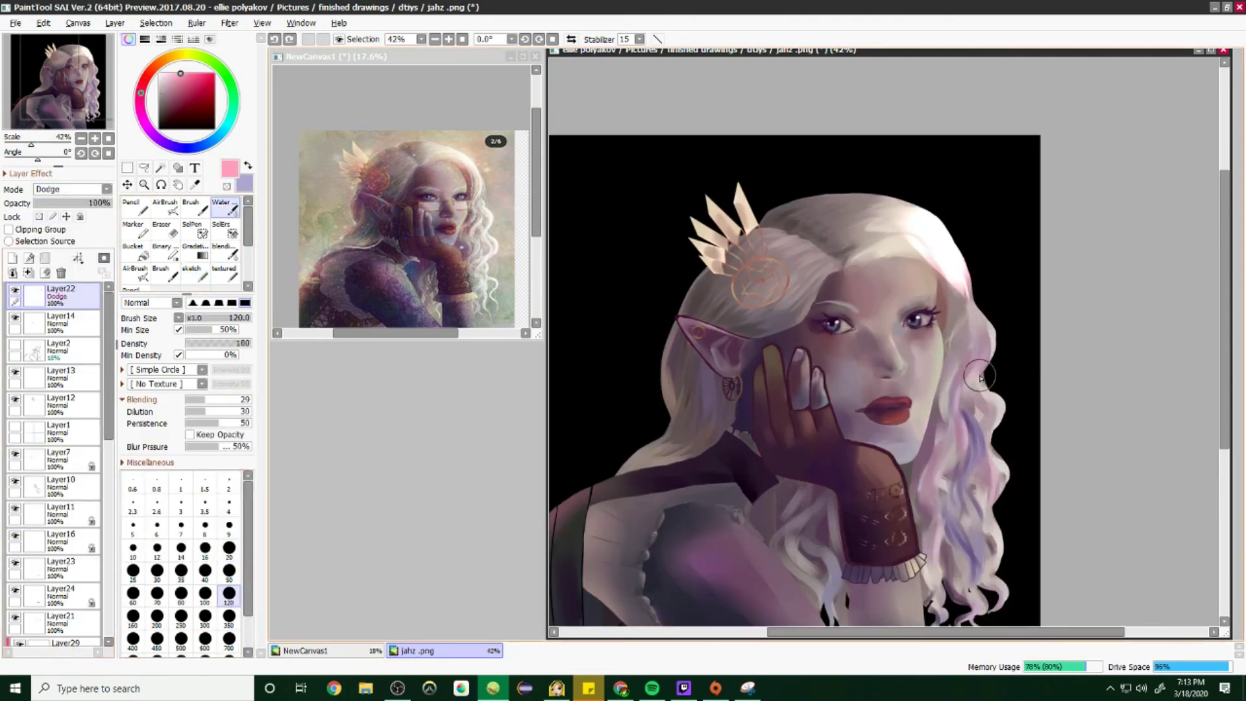
left_click_drag(987, 312, 996, 584)
left_click_drag(743, 185, 697, 256)
Step: Paint a bright rim light down the outer edge of the cheek and jaw with the watercolor brush at size 20
left_click(229, 526)
scroll(799, 298, "up", 5)
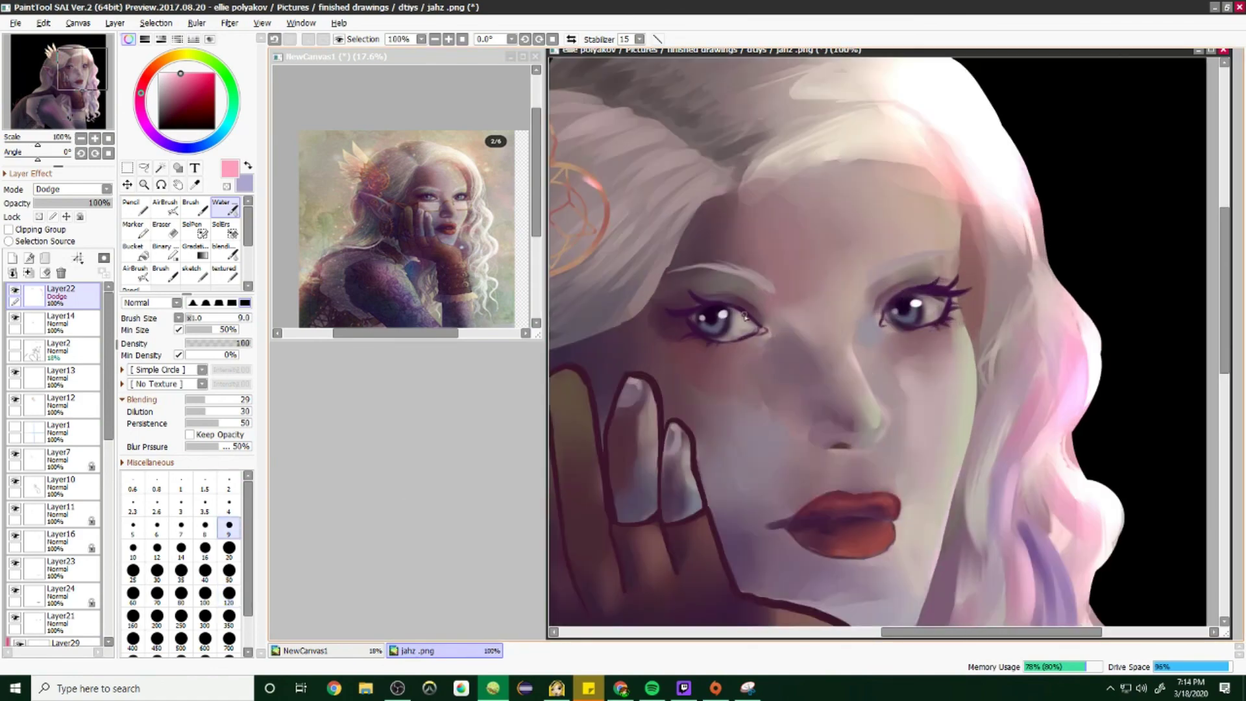
left_click(229, 548)
left_click_drag(966, 344, 954, 500)
left_click_drag(954, 431, 935, 558)
scroll(958, 374, "down", 2)
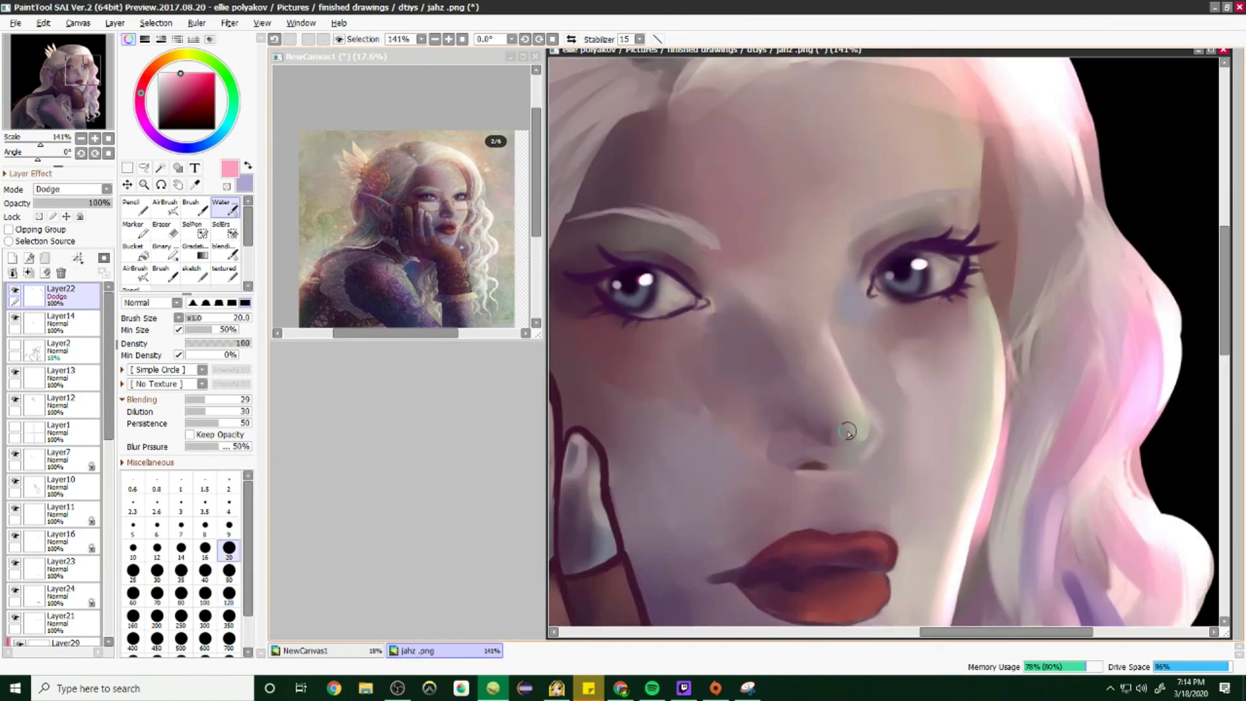
Step: Enlarge the watercolor brush to size 50 and brighten the highlights on the nose and the outer hair
key("bracketright")
key("bracketright")
key("bracketright")
key("bracketright")
key("bracketright")
scroll(867, 357, "down", 3)
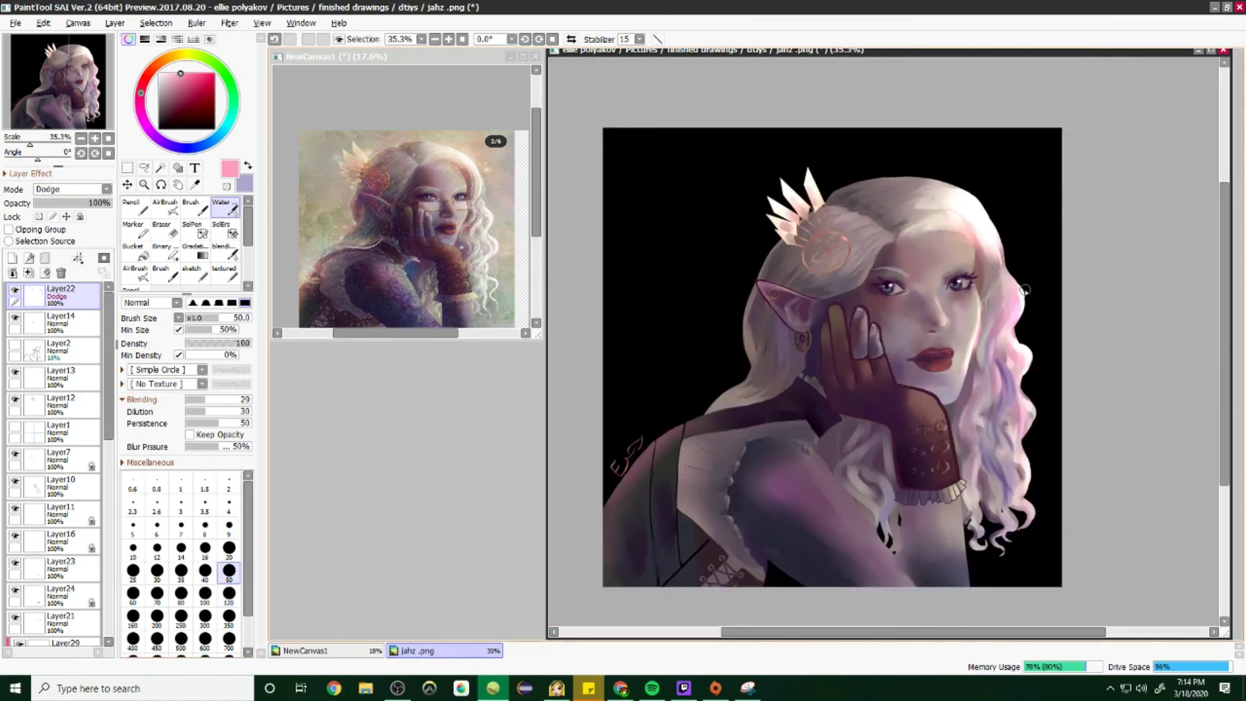
Step: Enlarge the watercolor brush to size 120 and add a warm pink glow to the glove, forearm and chest
scroll(909, 376, "up", 1)
key("bracketright")
key("bracketright")
key("bracketright")
key("bracketright")
key("bracketright")
scroll(960, 604, "up", 1)
scroll(1118, 493, "down", 2)
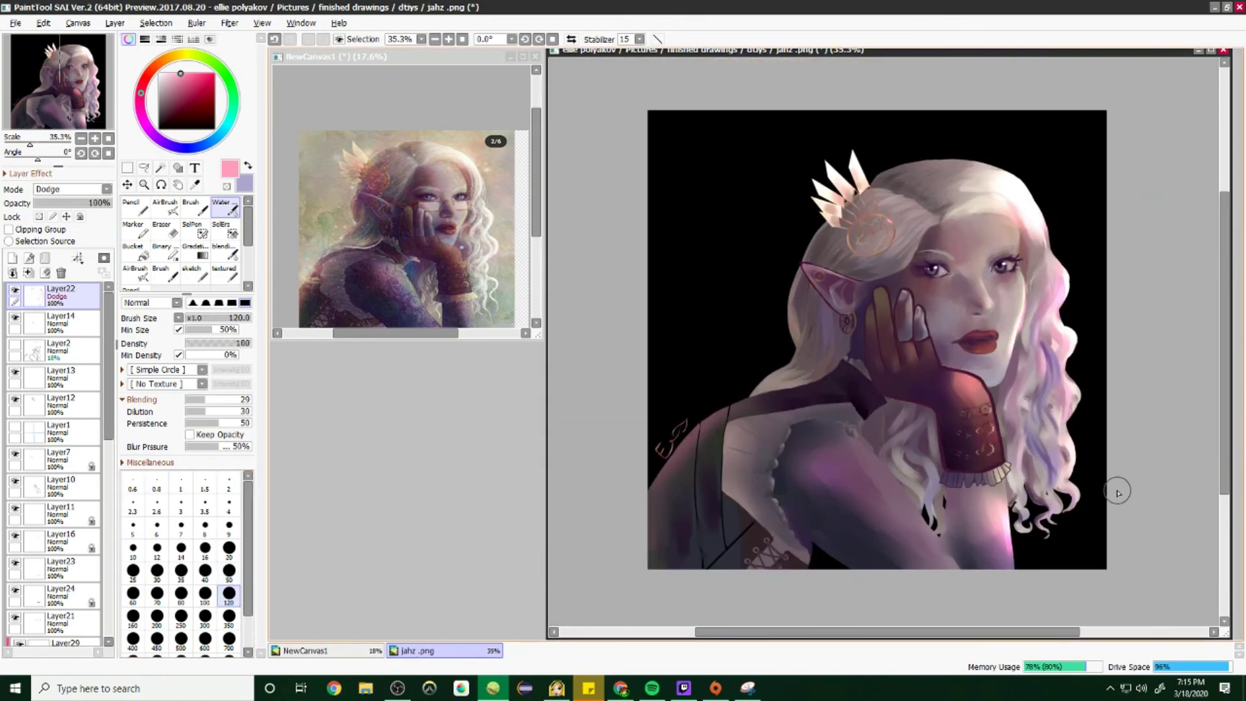
Step: Save the painting and choose .jpg as the file type for saving another copy named jahz
key("ctrl+s")
left_click(15, 23)
left_click(28, 176)
left_click(941, 628)
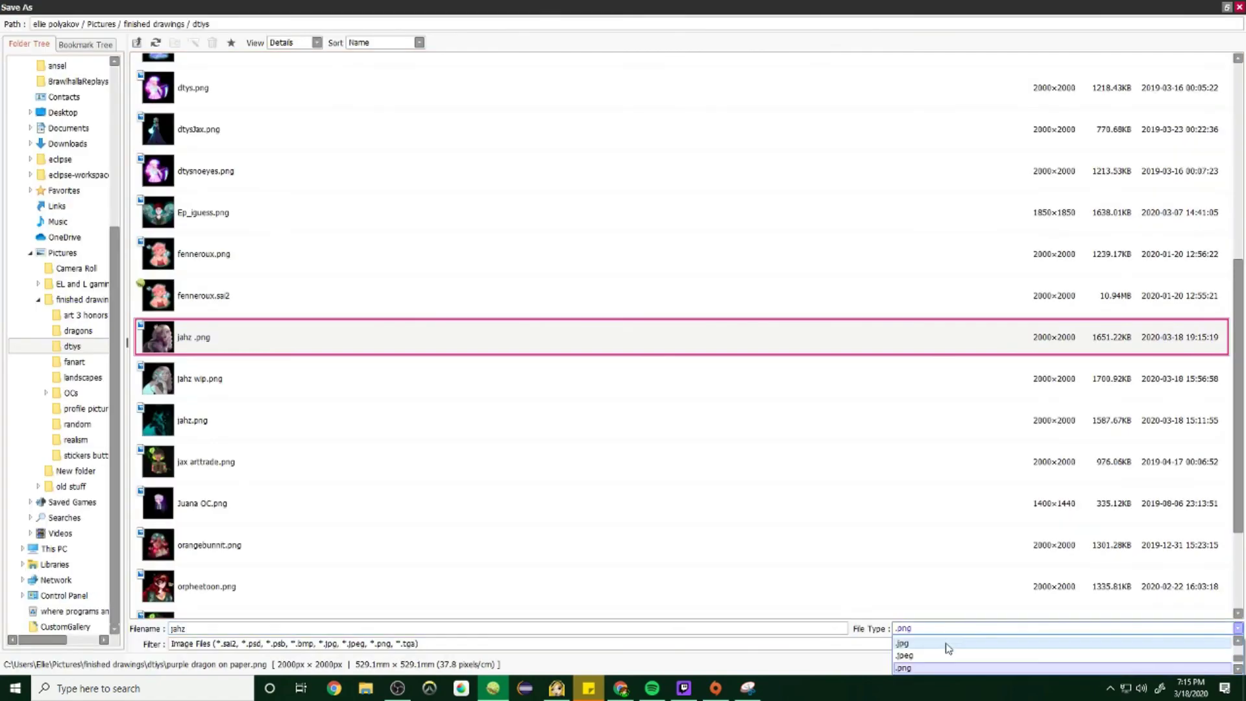
left_click(943, 648)
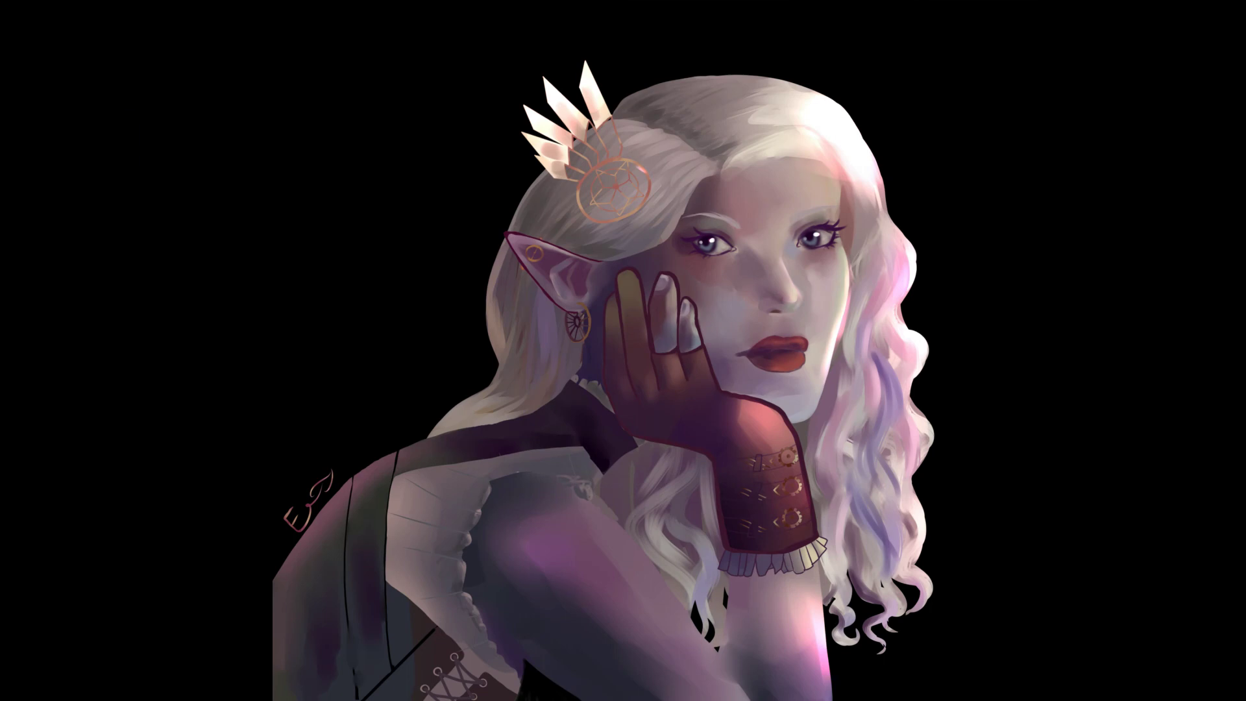